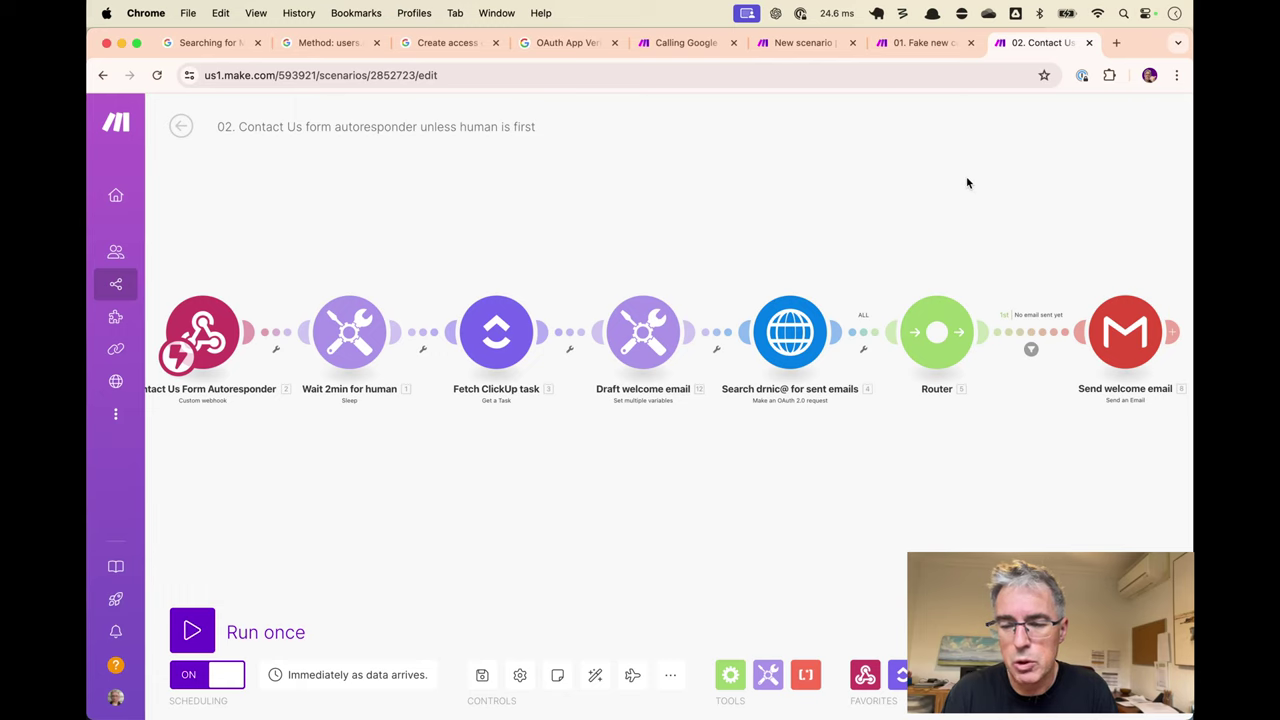
# Switch to the 01. Fake new contacts scenario with the Fake Contact to ClickUp CRM flow.
pyautogui.press('super+alt+Left')
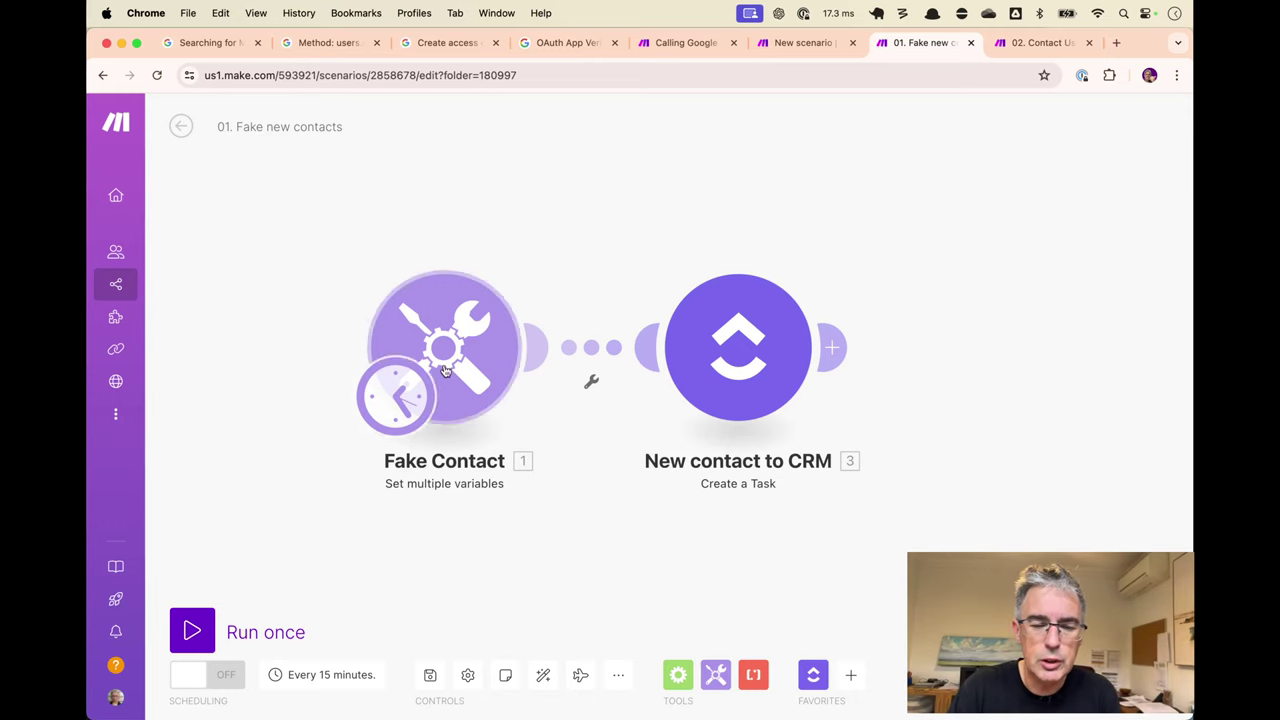
pyautogui.click(505, 350)
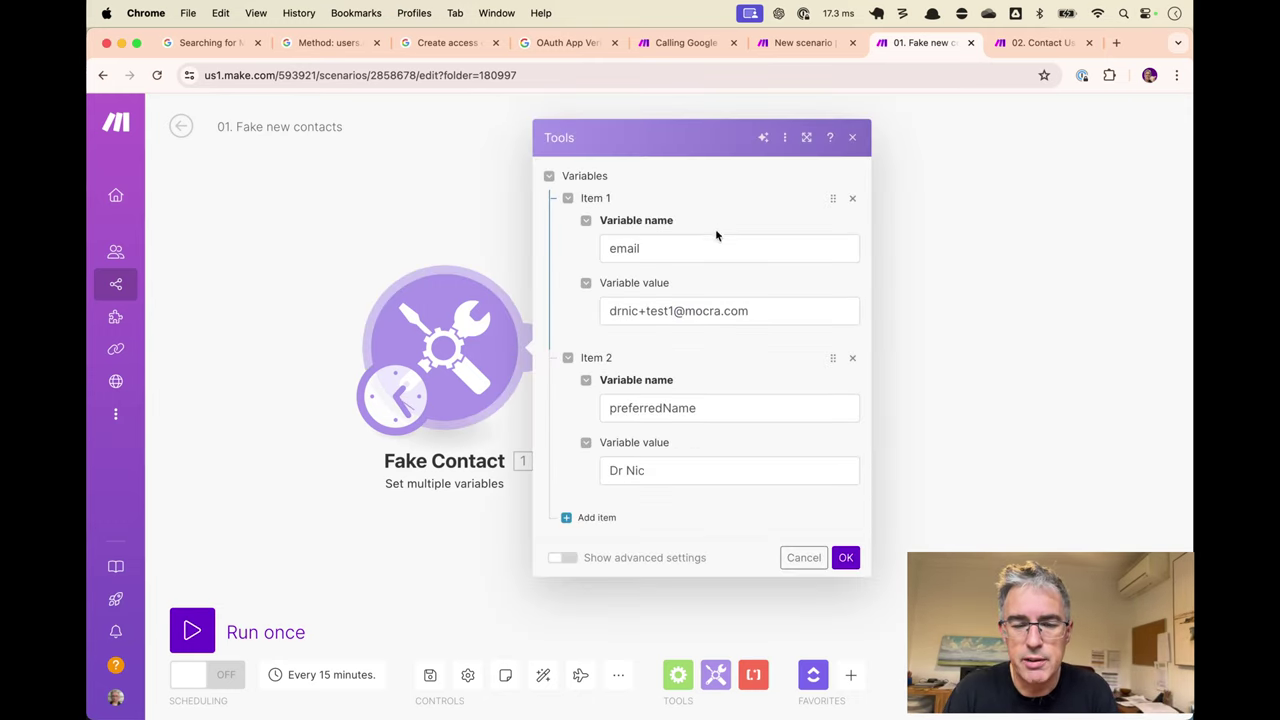
pyautogui.click(852, 137)
pyautogui.moveTo(761, 335); pyautogui.dragTo(753, 364)
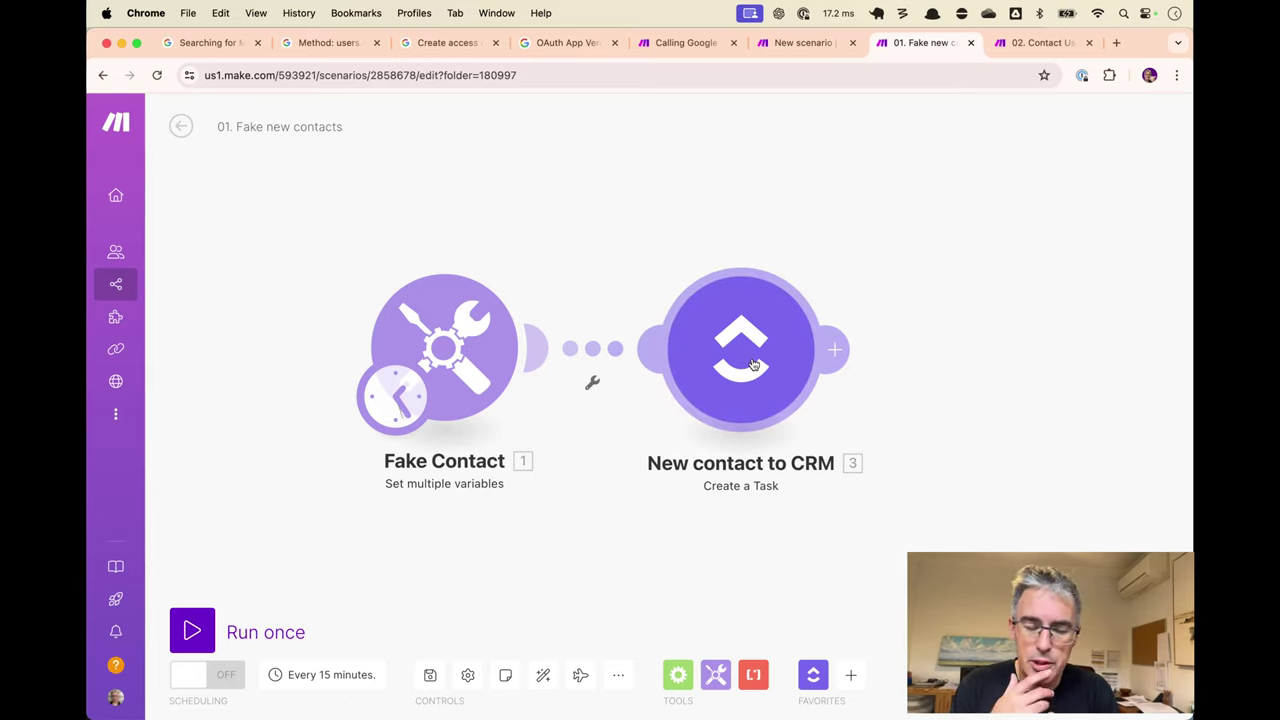
pyautogui.press('super+Tab')
pyautogui.press('super+shift+Tab')
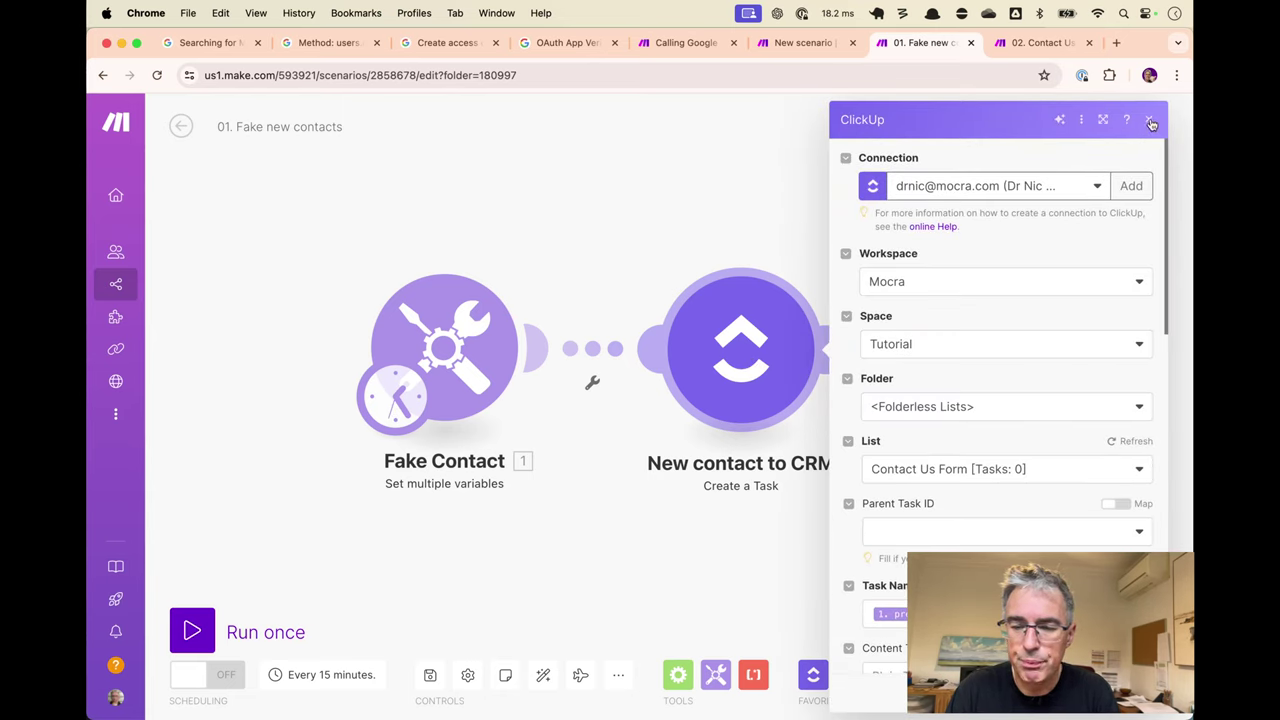
pyautogui.click(1151, 122)
pyautogui.moveTo(316, 249); pyautogui.dragTo(243, 264)
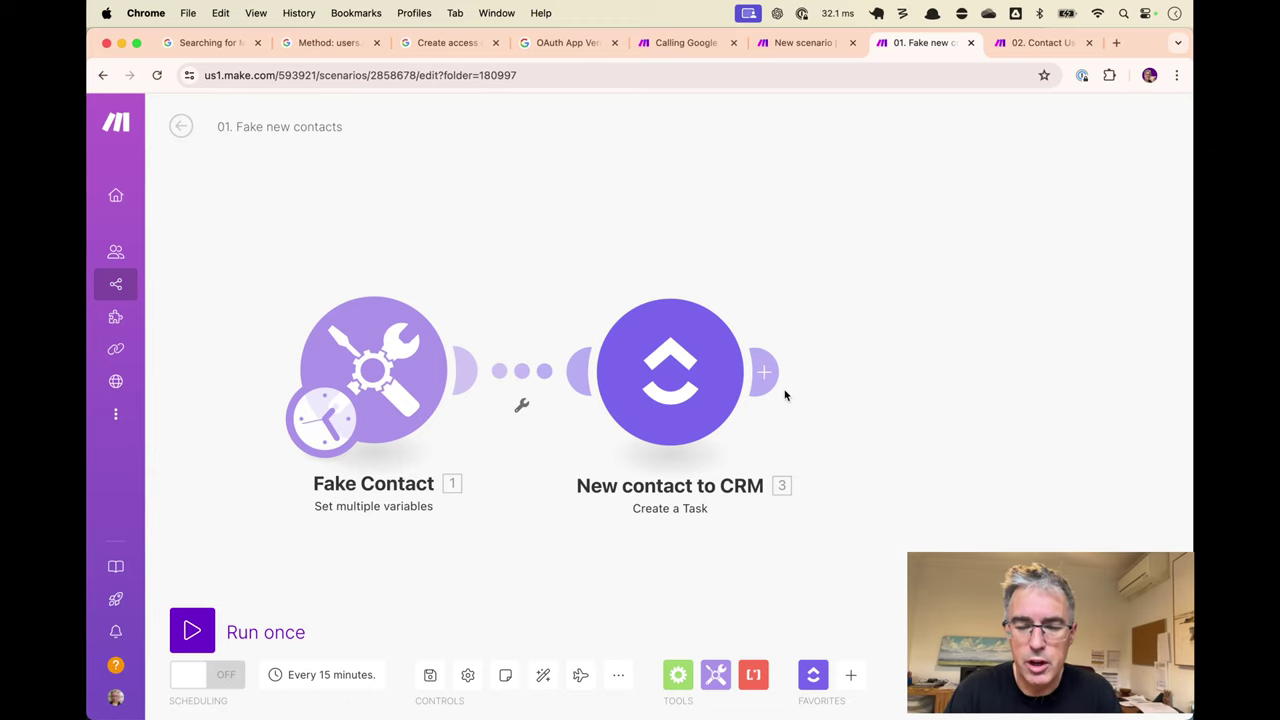
pyautogui.click(763, 372)
pyautogui.write('i')
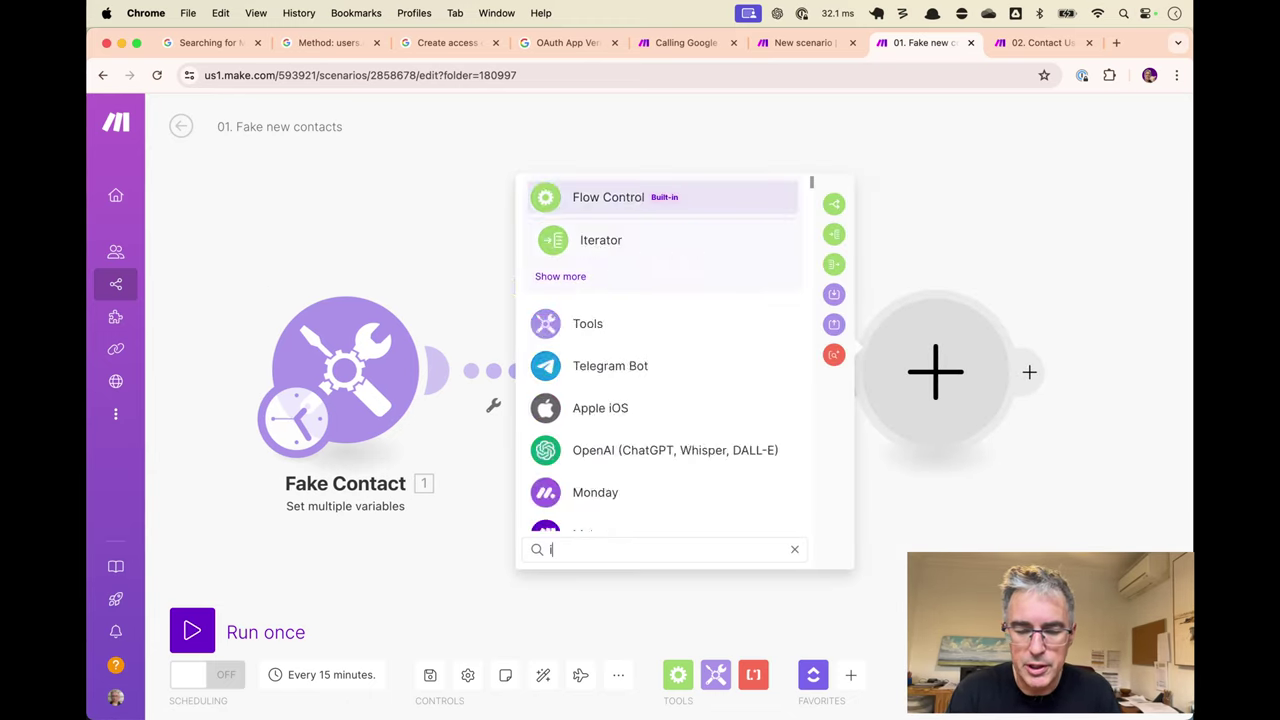
pyautogui.write('os')
pyautogui.click(622, 200)
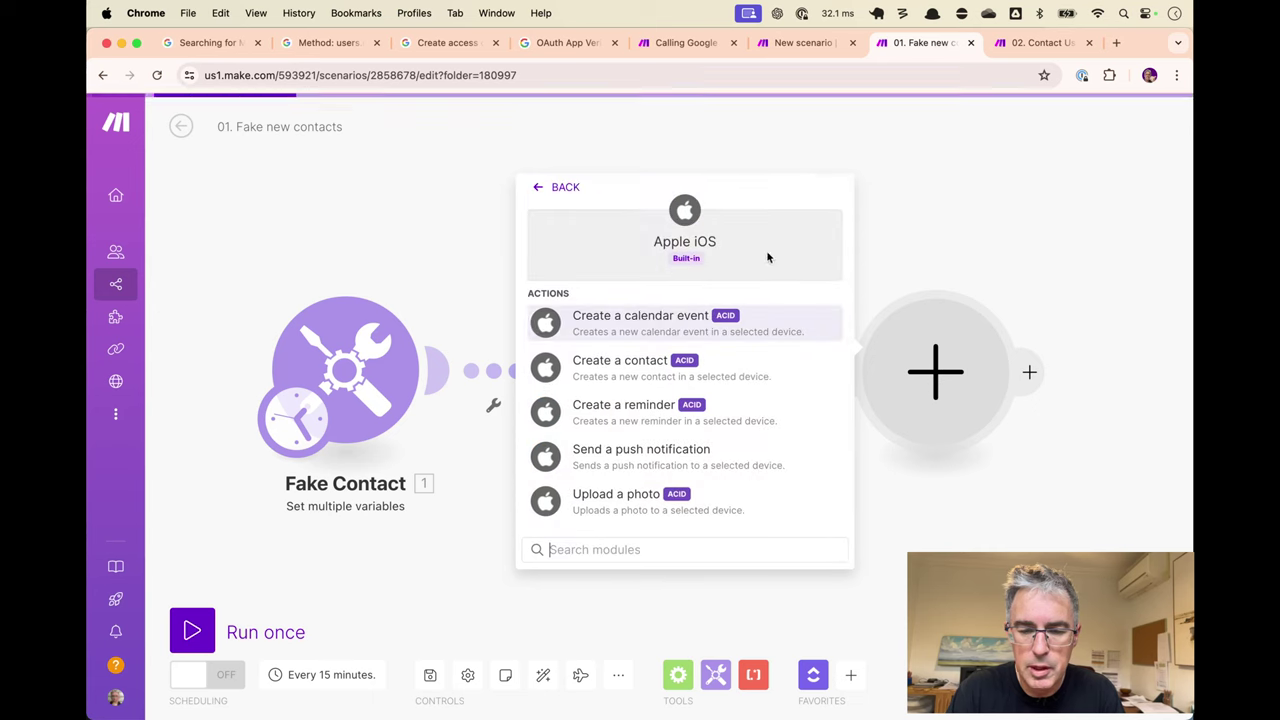
pyautogui.click(652, 466)
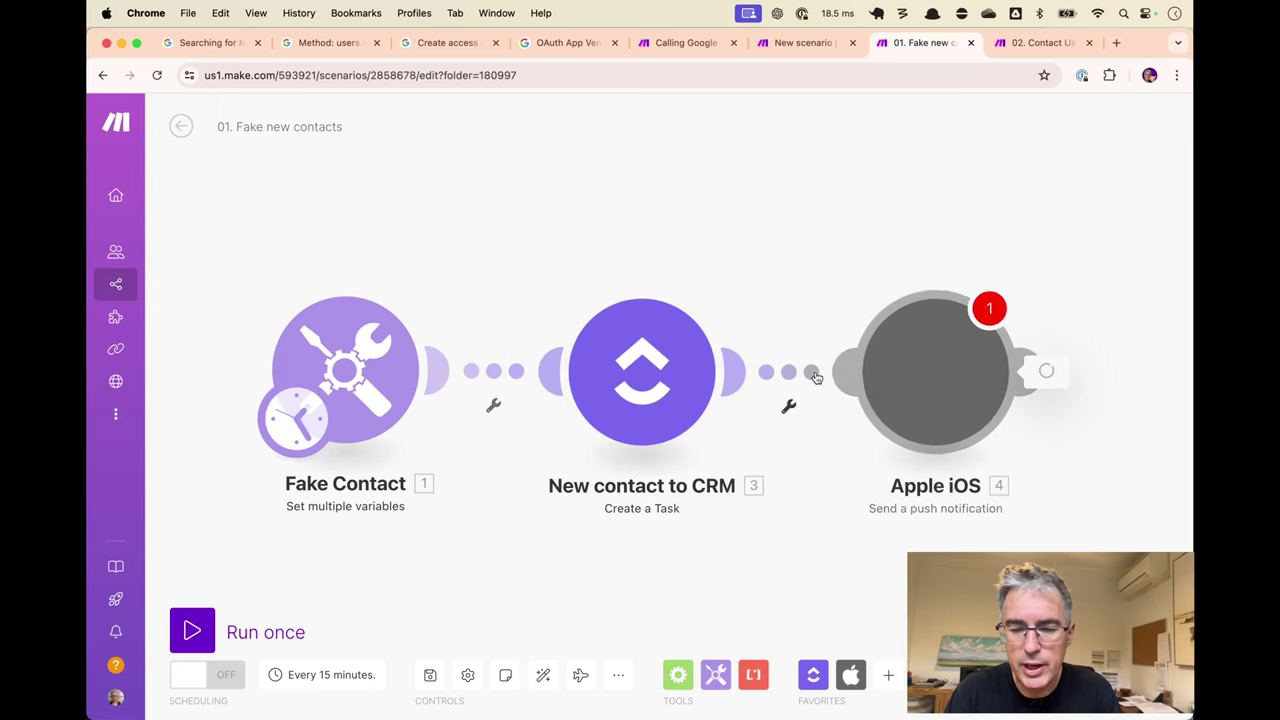
pyautogui.click(737, 257)
pyautogui.click(670, 285)
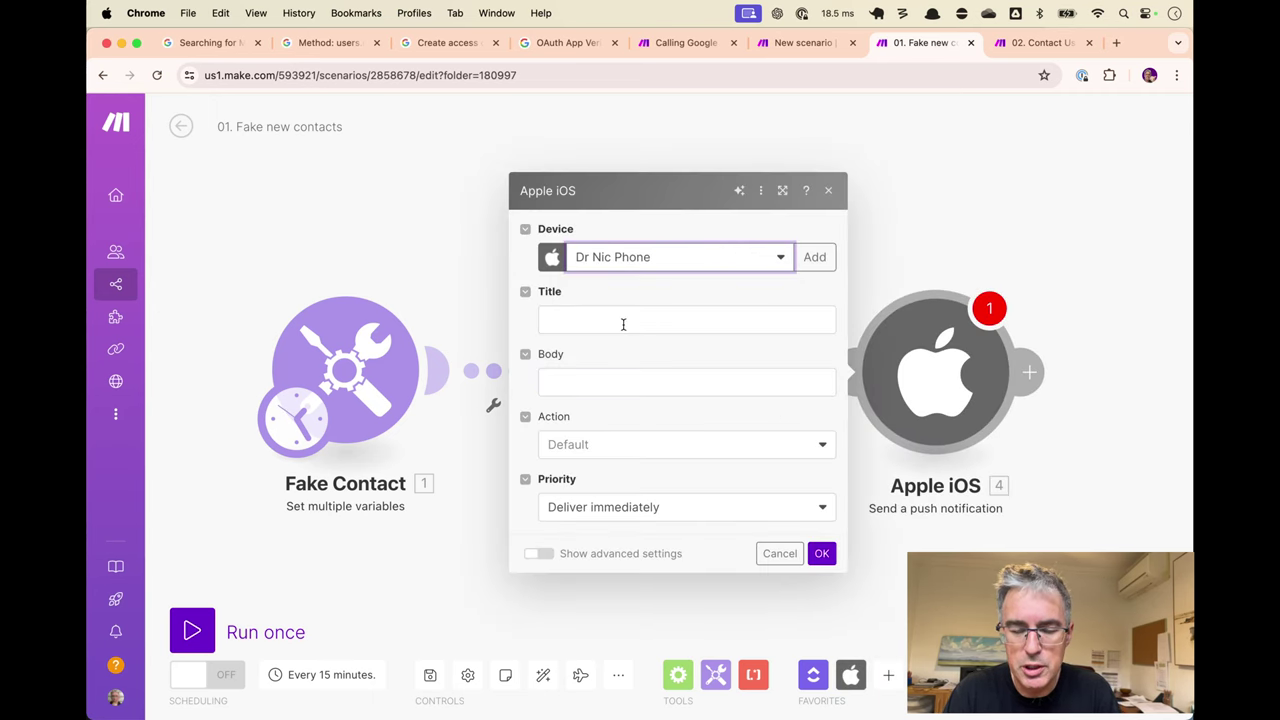
pyautogui.click(623, 322)
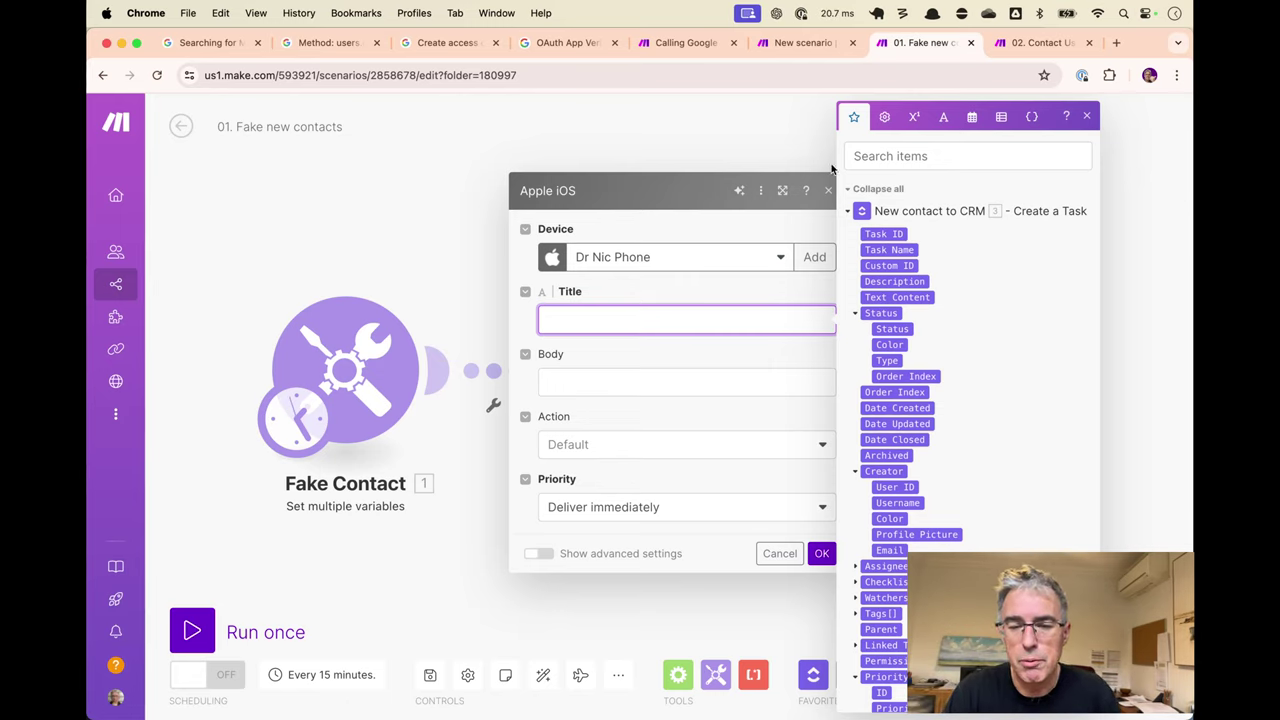
pyautogui.click(831, 168)
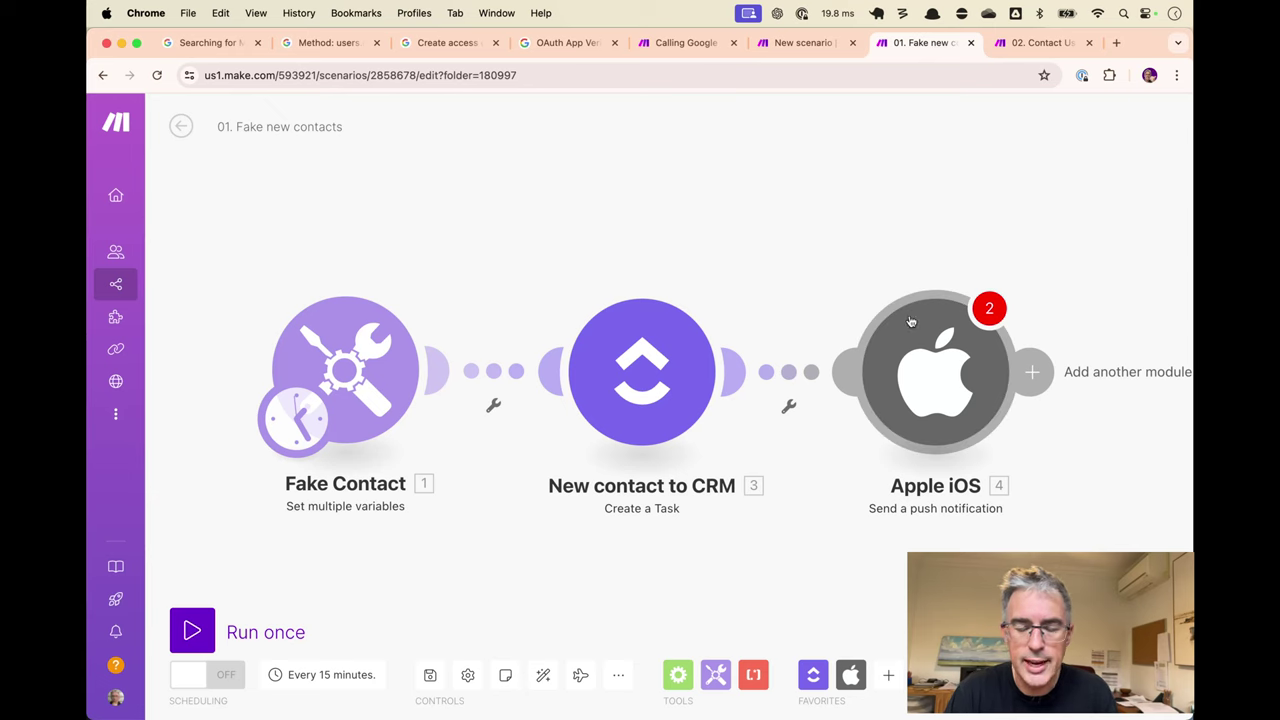
pyautogui.rightClick(925, 362)
pyautogui.click(975, 537)
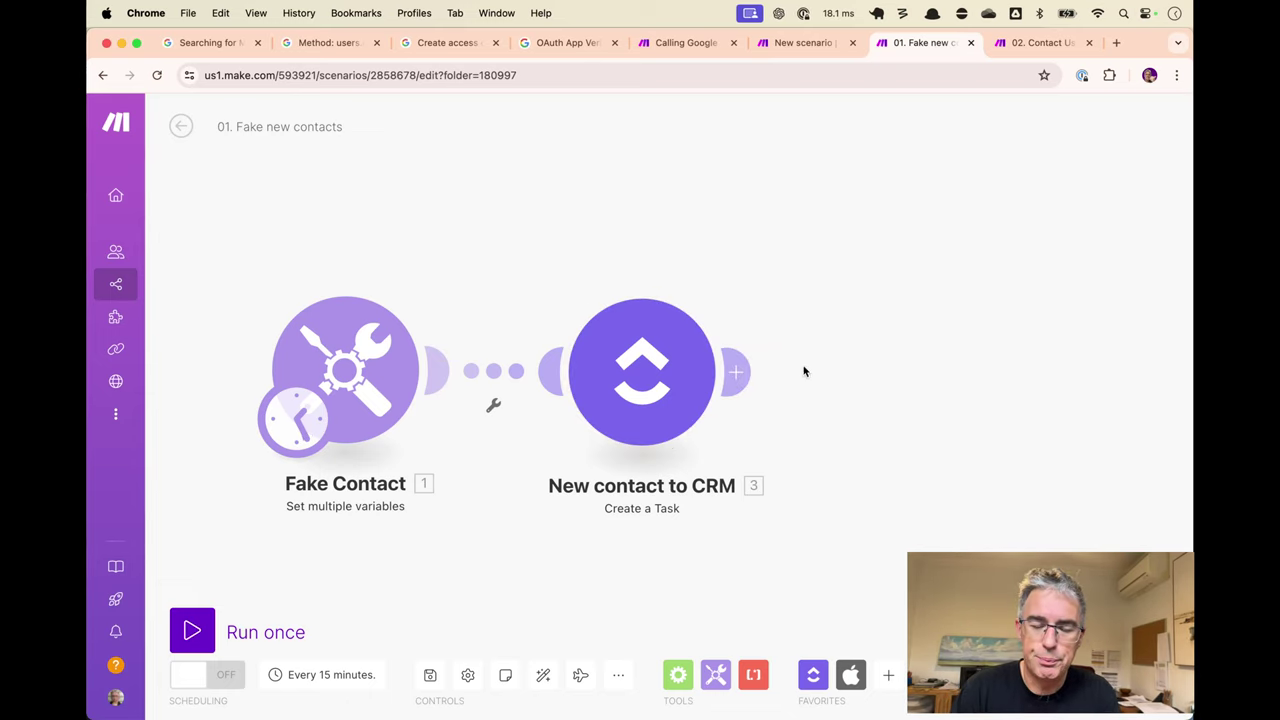
# Add an HTTP 'Make a request' module after the New contact to CRM step.
pyautogui.click(740, 371)
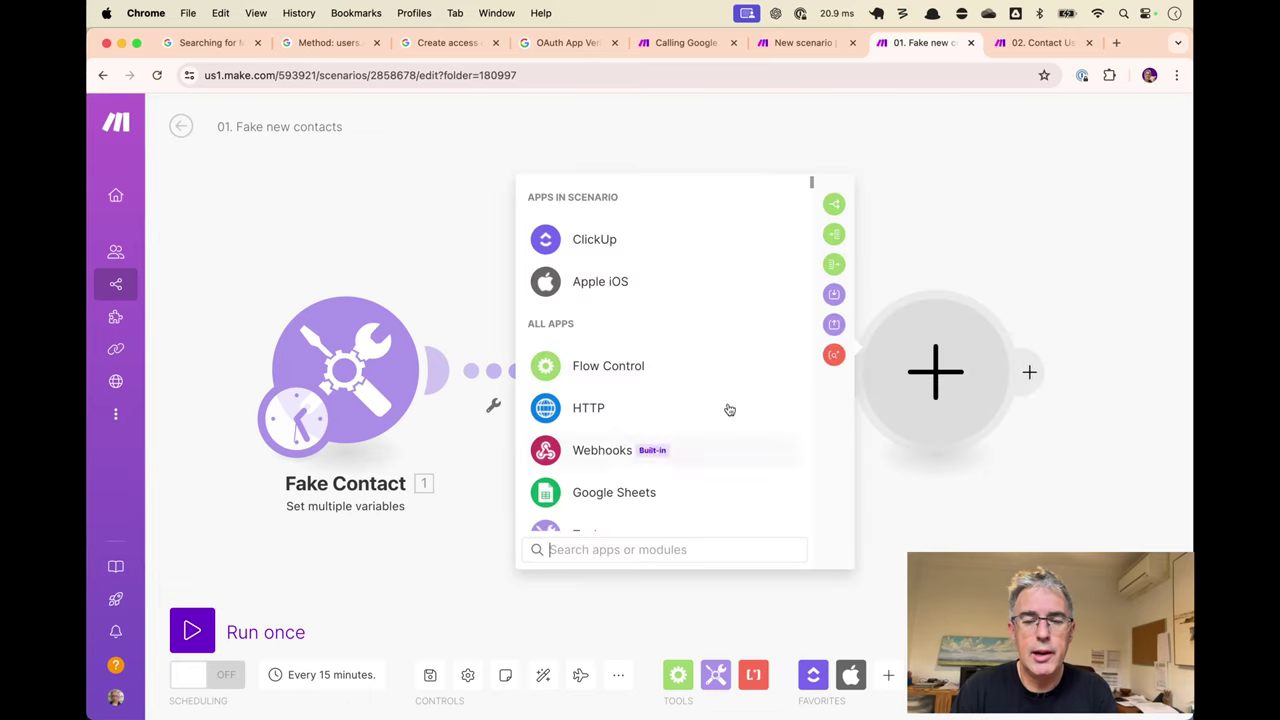
pyautogui.click(981, 156)
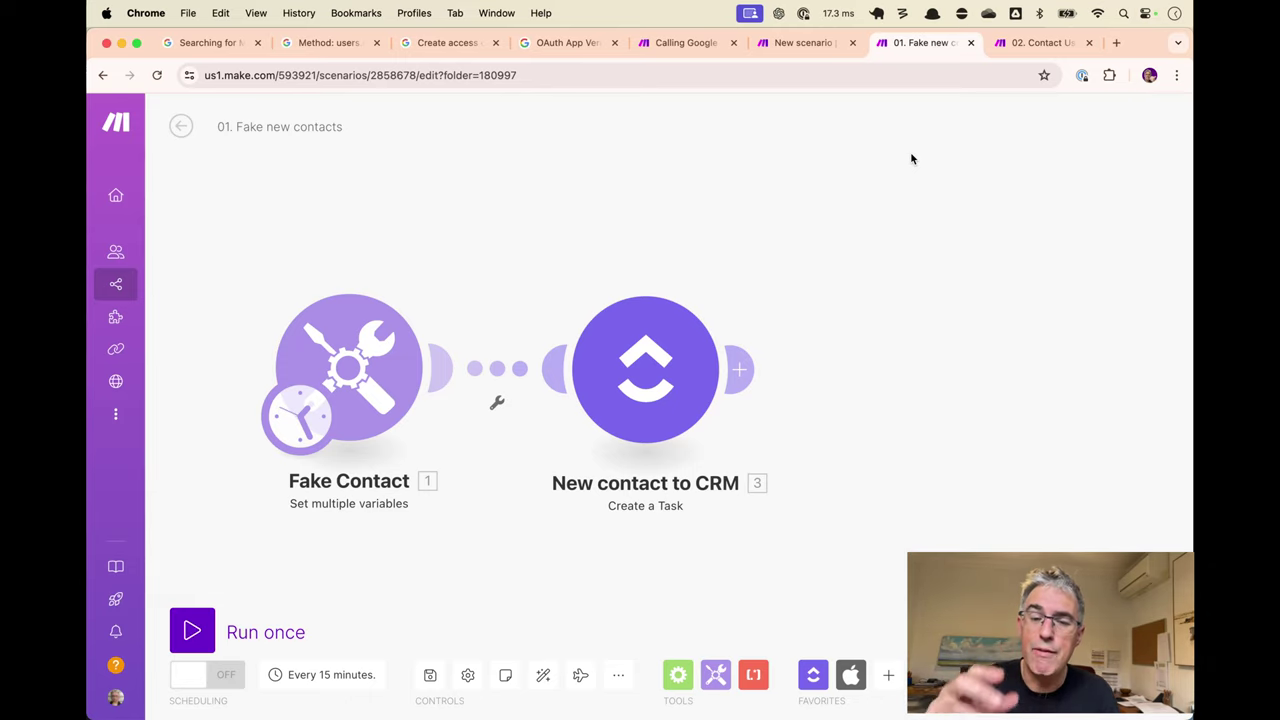
pyautogui.click(742, 375)
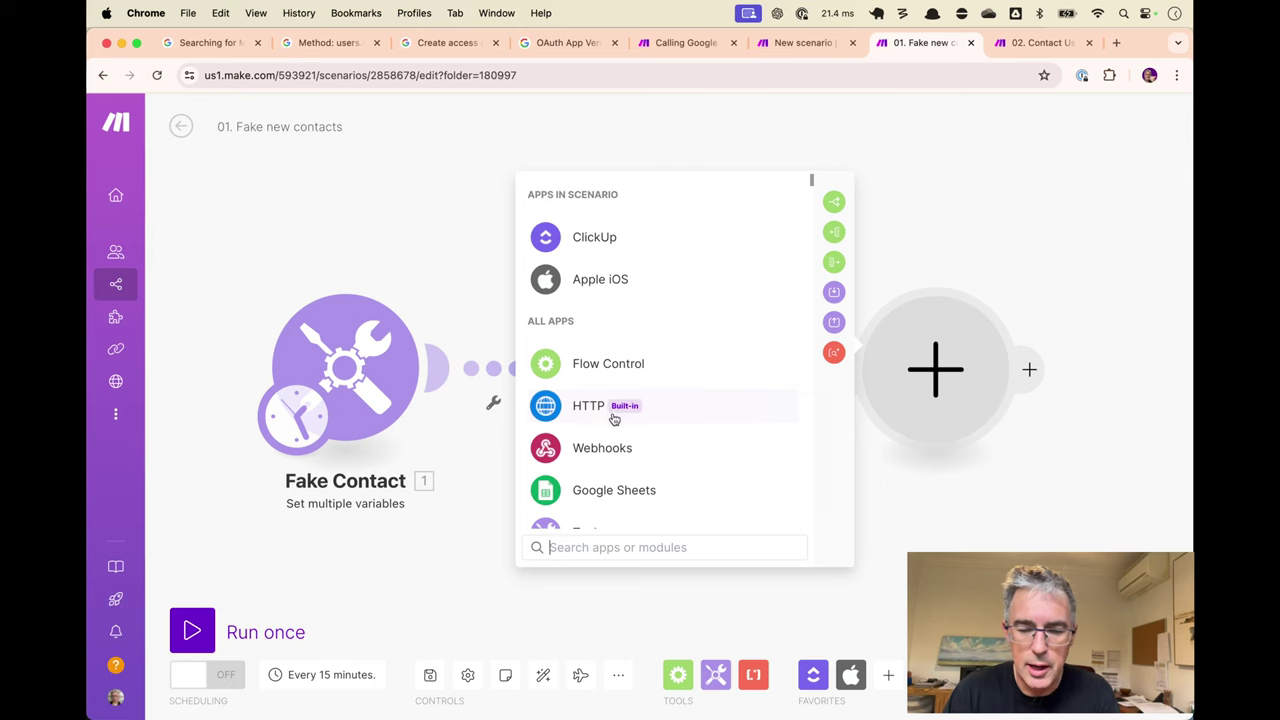
pyautogui.click(651, 410)
pyautogui.scroll(-4, 700, 400)
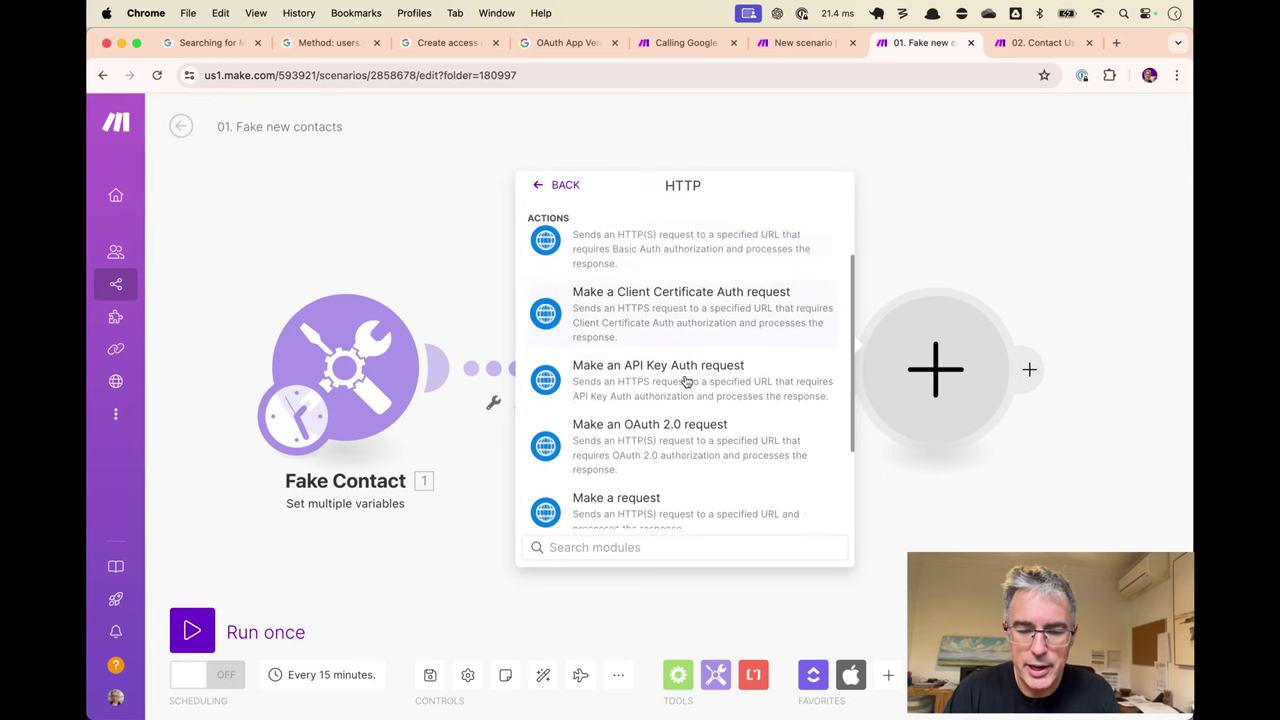
pyautogui.click(686, 437)
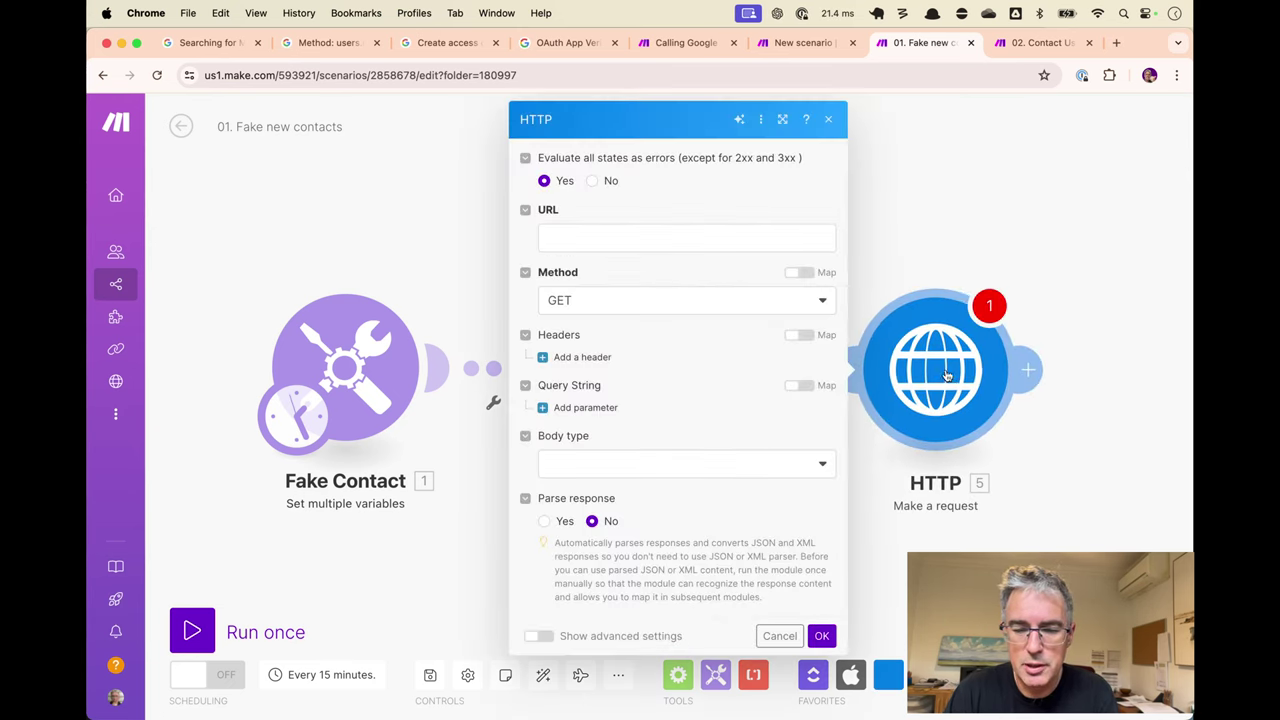
pyautogui.click(684, 234)
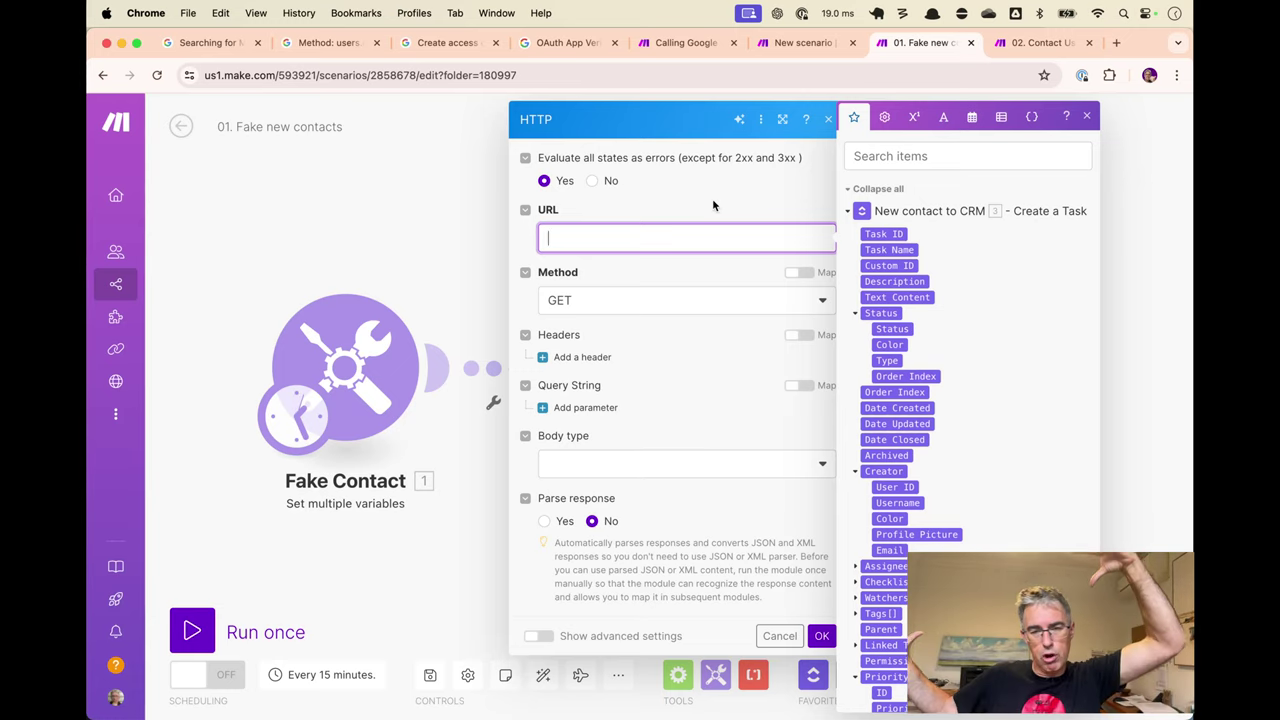
# In the 02. Autorespond if necessary scenario, pick Webhooks as the first trigger's app.
pyautogui.press('super+Tab')
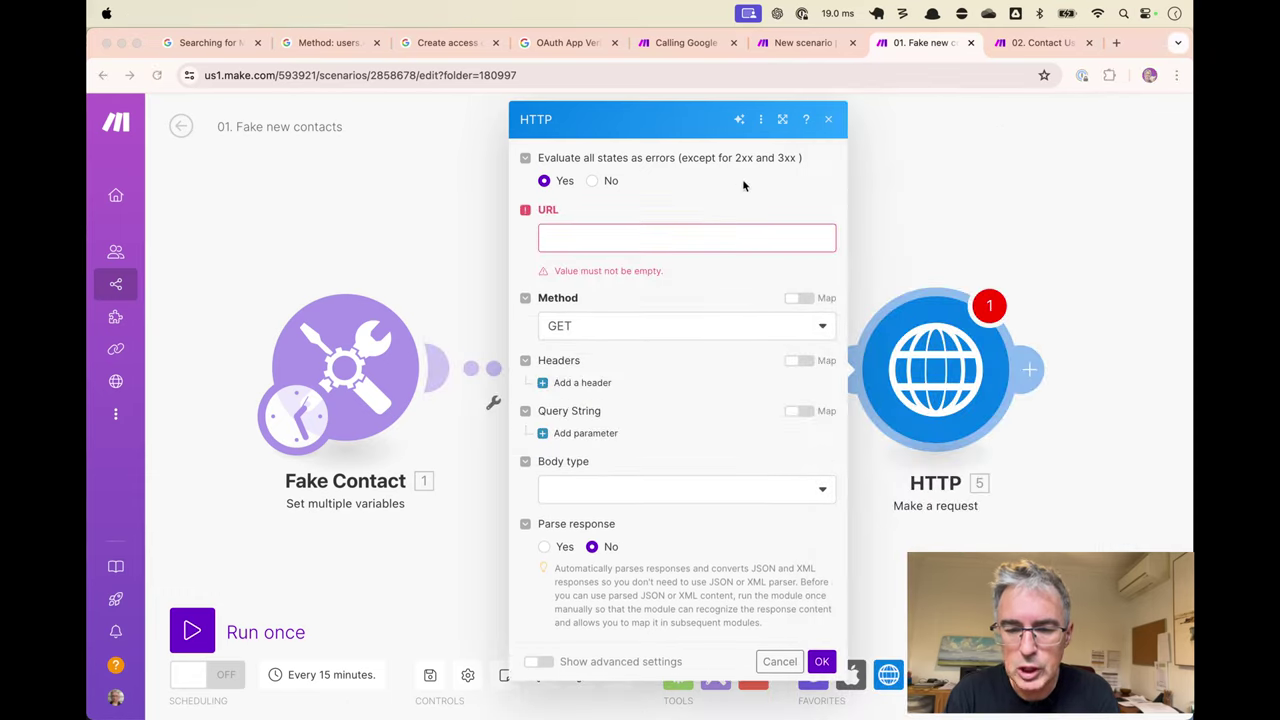
pyautogui.click(1054, 195)
pyautogui.click(800, 42)
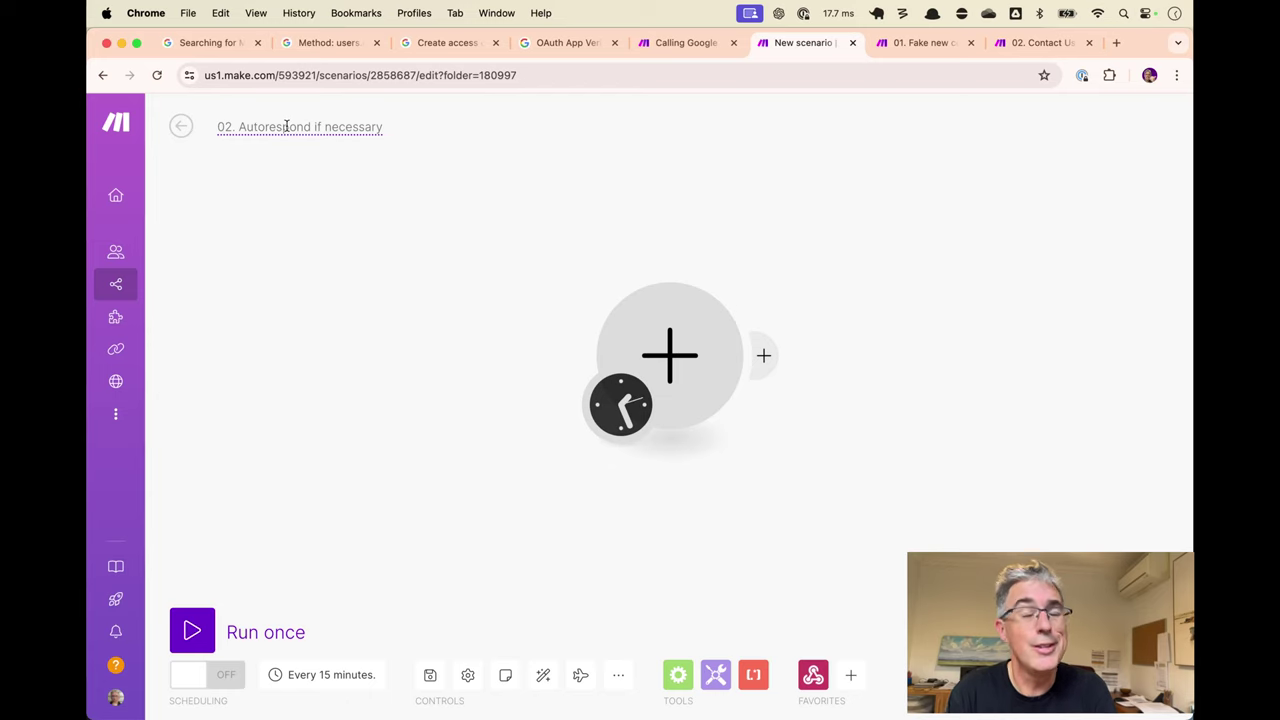
pyautogui.click(697, 371)
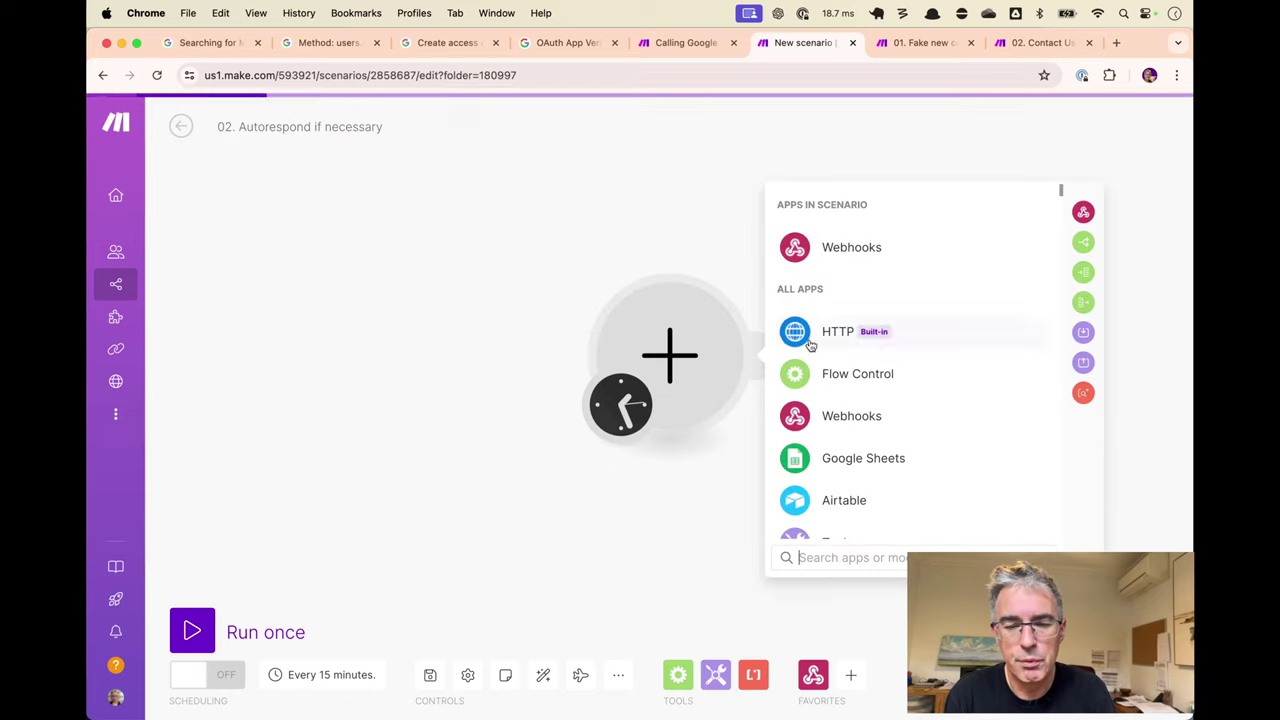
pyautogui.click(856, 244)
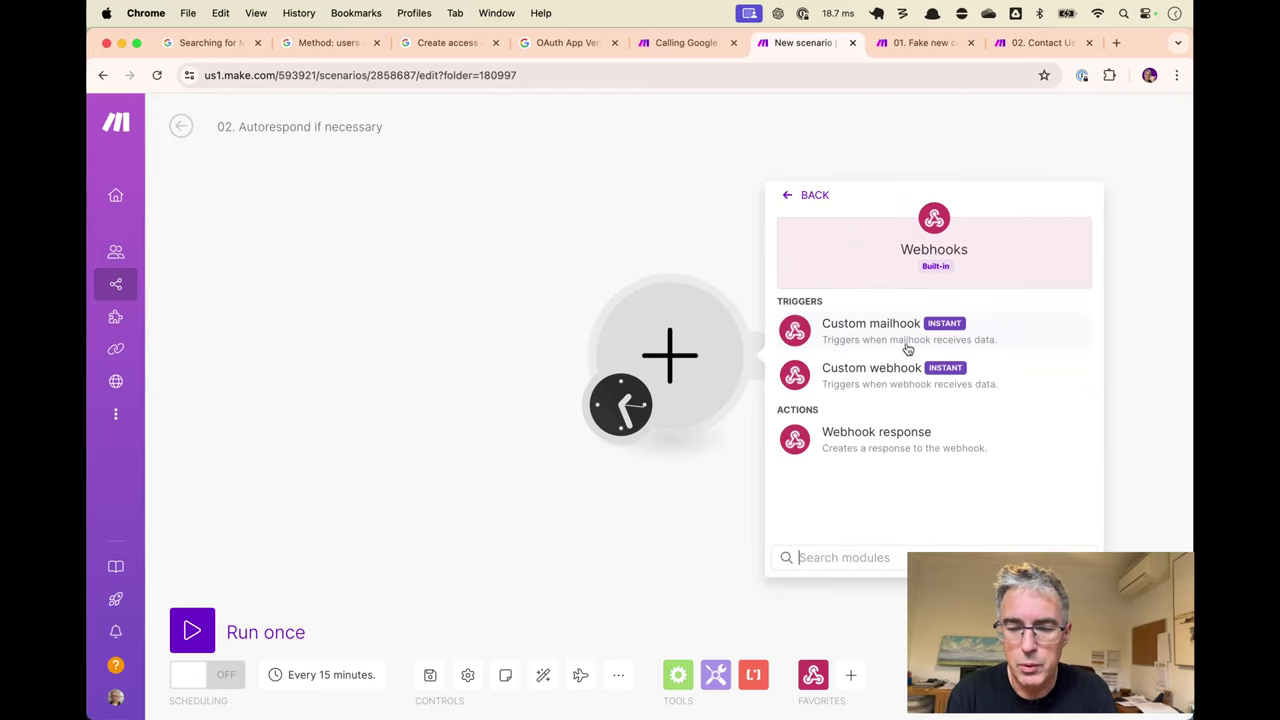
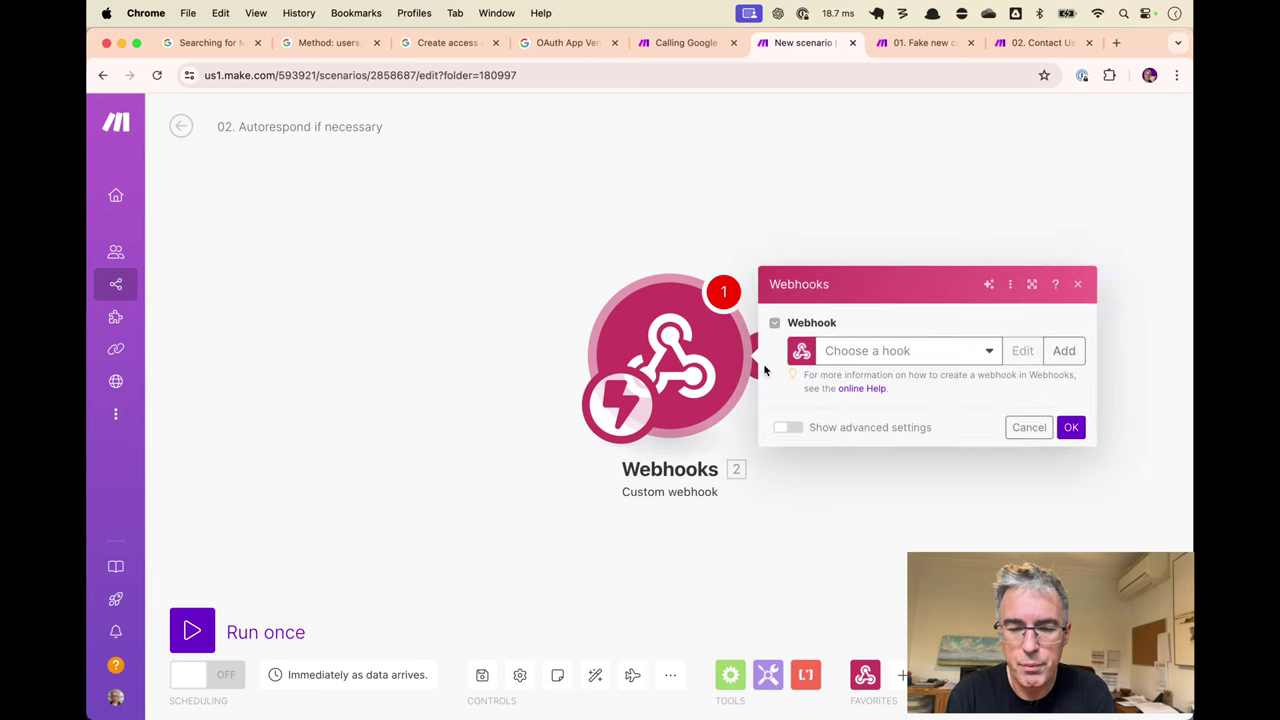
# Create a webhook named 'YT Tutorial Trudia Autorespond if necessary', save it and copy its address.
pyautogui.click(1063, 350)
pyautogui.click(804, 290)
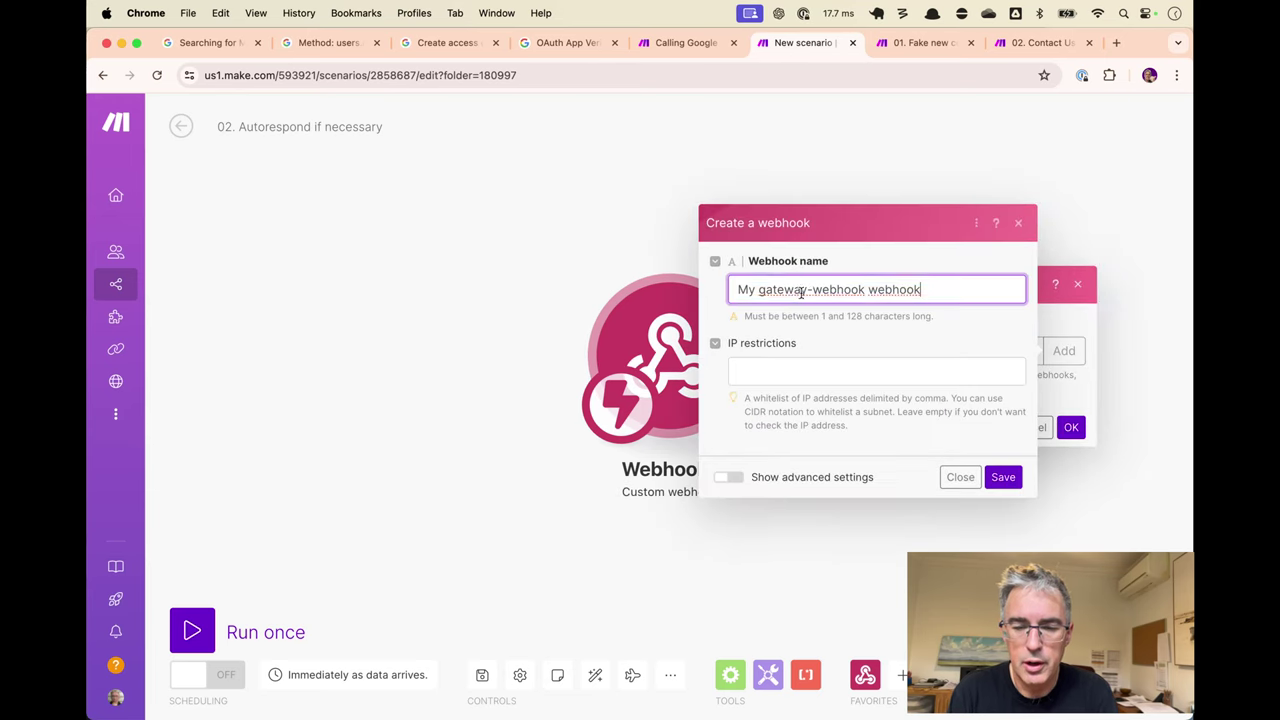
pyautogui.press('super+a')
pyautogui.write('YT')
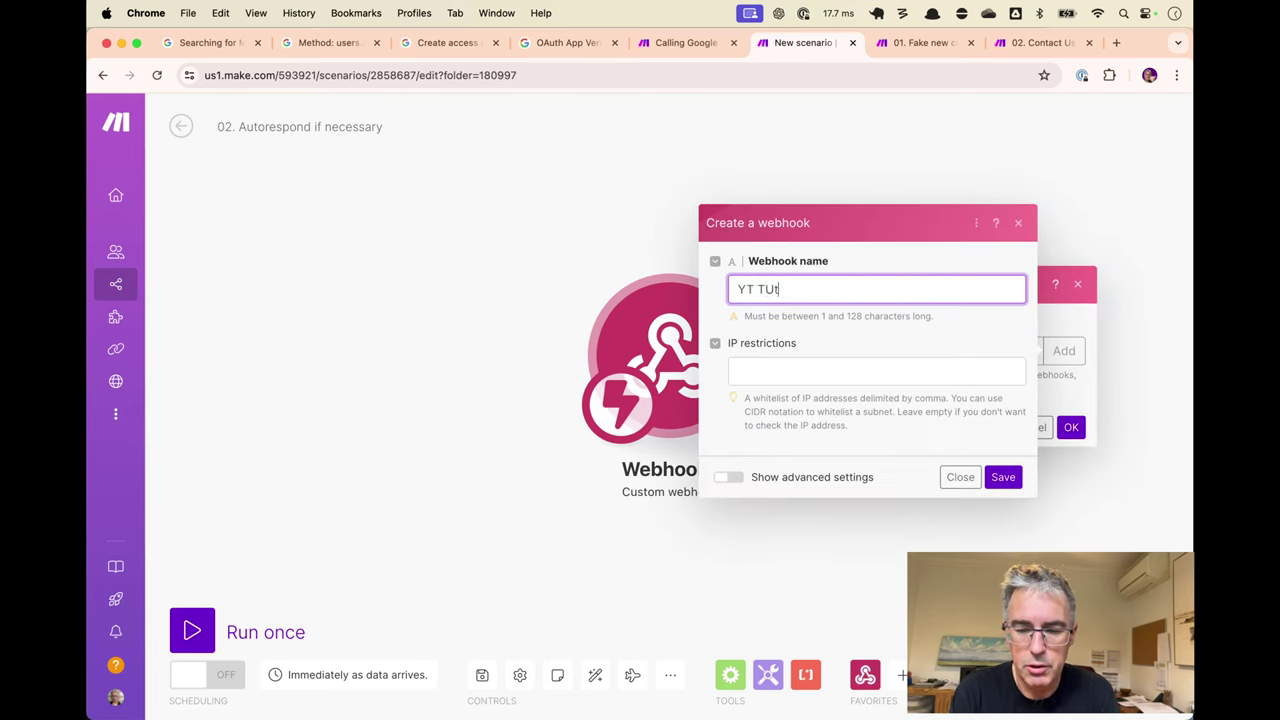
pyautogui.write(' Tutorial ')
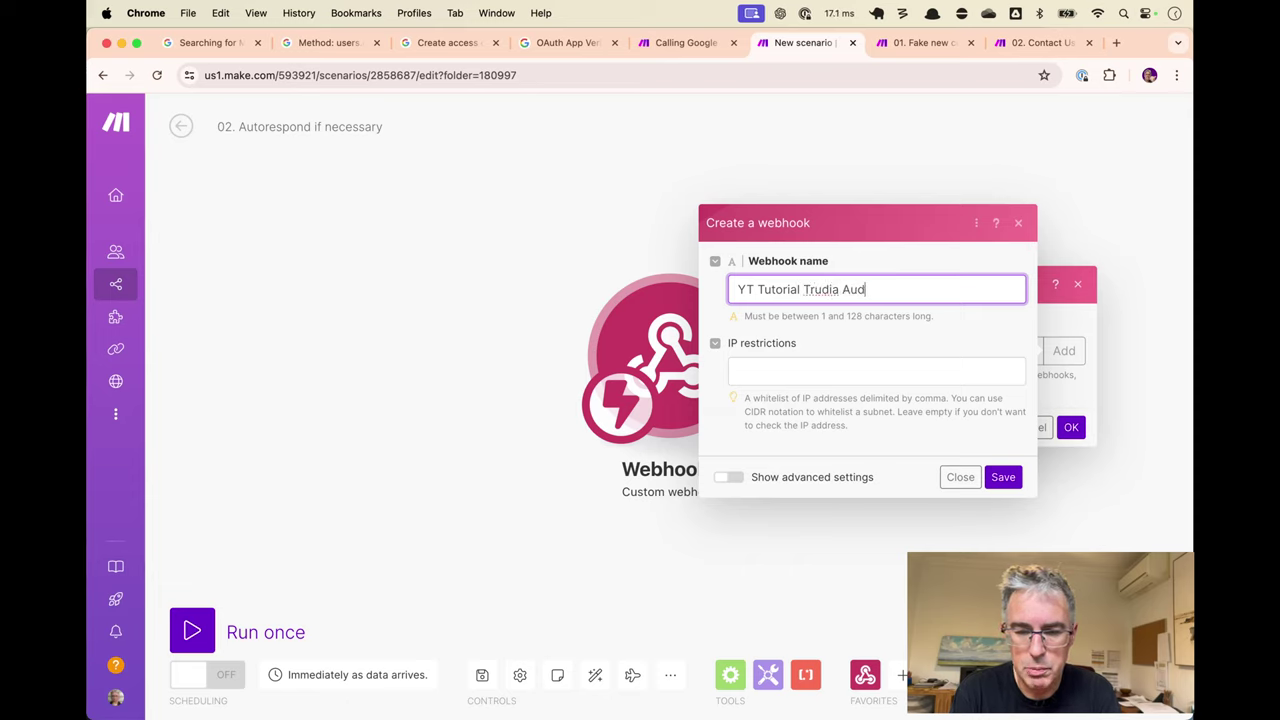
pyautogui.write('Trudia Autorespond if necessary')
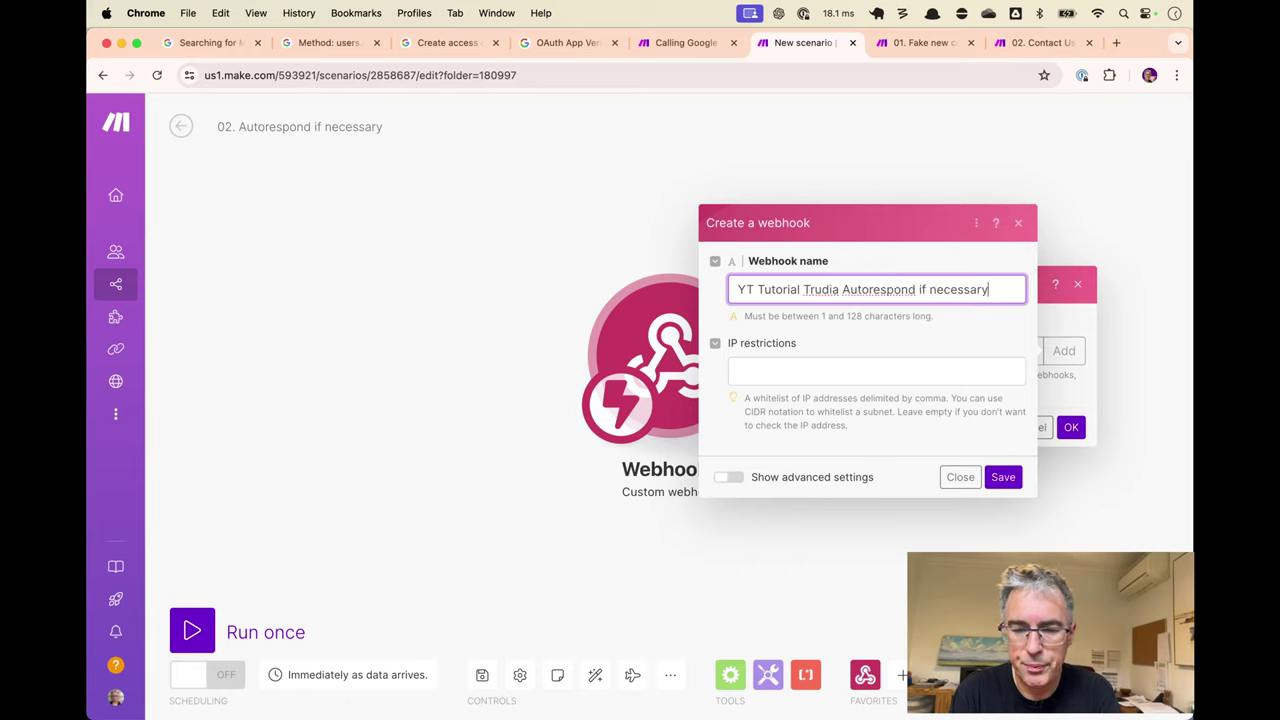
pyautogui.press('super+a')
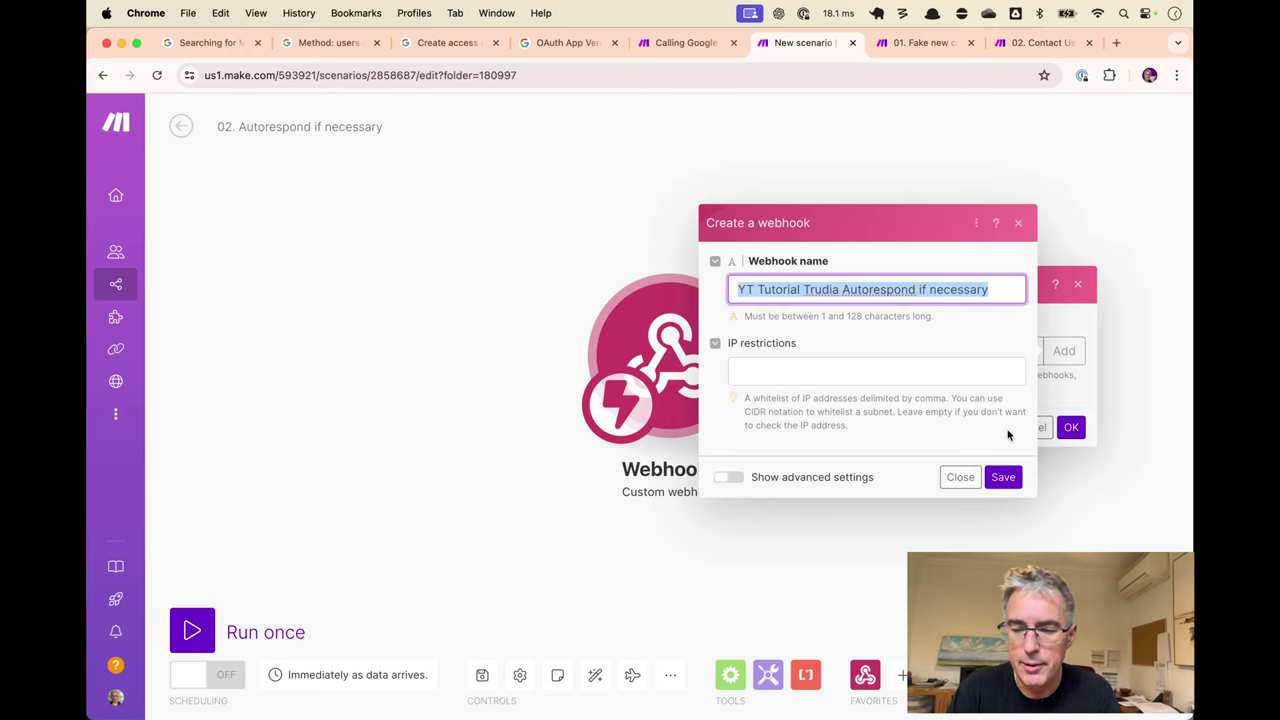
pyautogui.click(1003, 477)
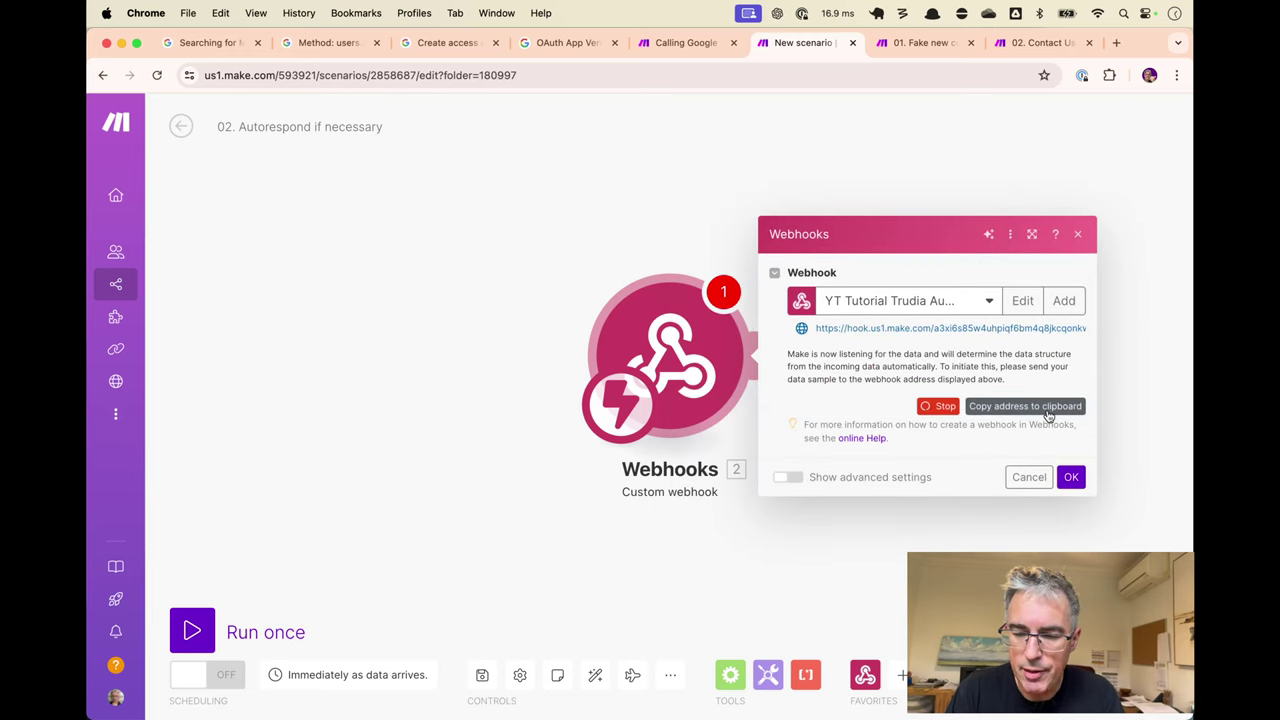
pyautogui.click(1048, 410)
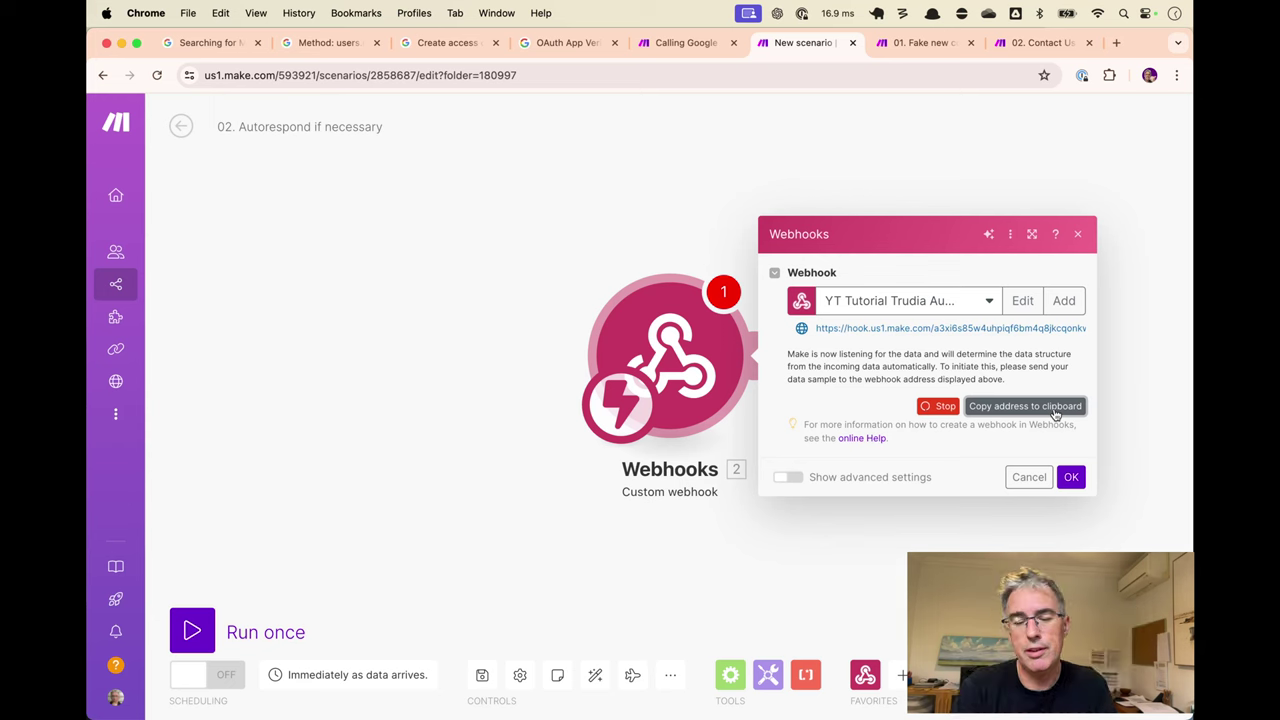
pyautogui.click(1070, 477)
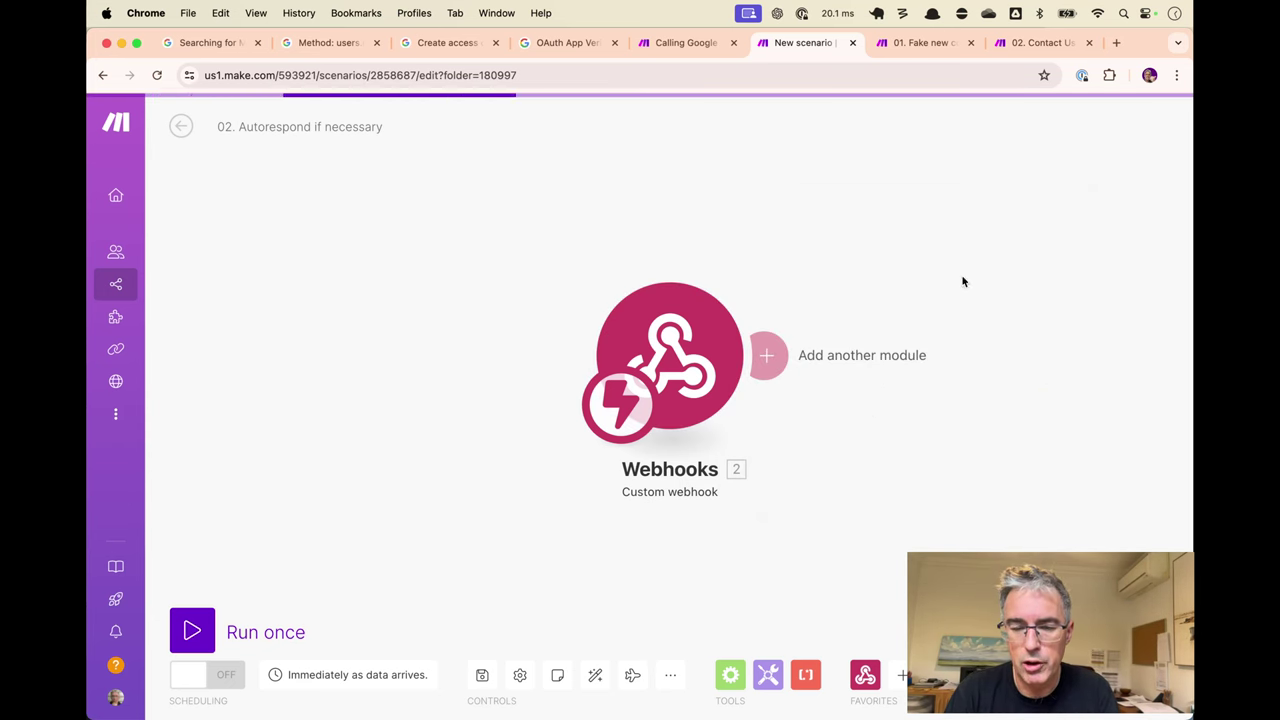
# In 01. Fake new contacts, paste the webhook address into the HTTP module's URL.
pyautogui.click(926, 42)
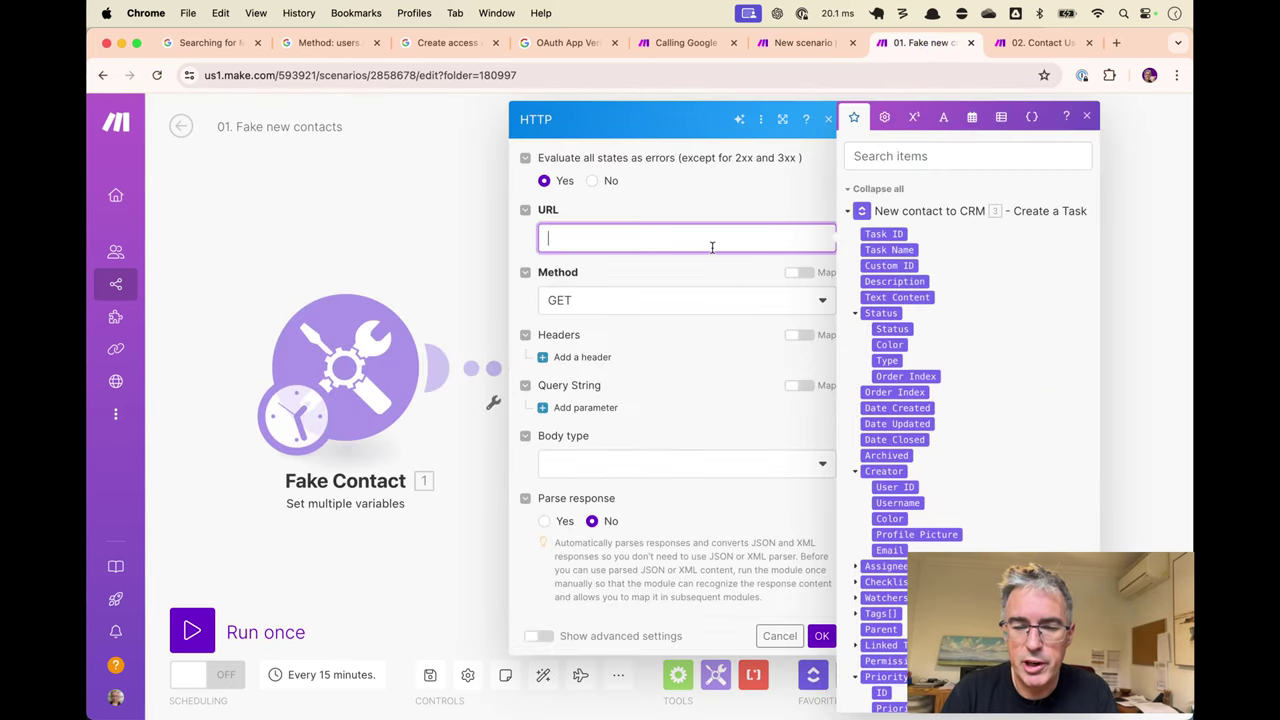
pyautogui.click(450, 247)
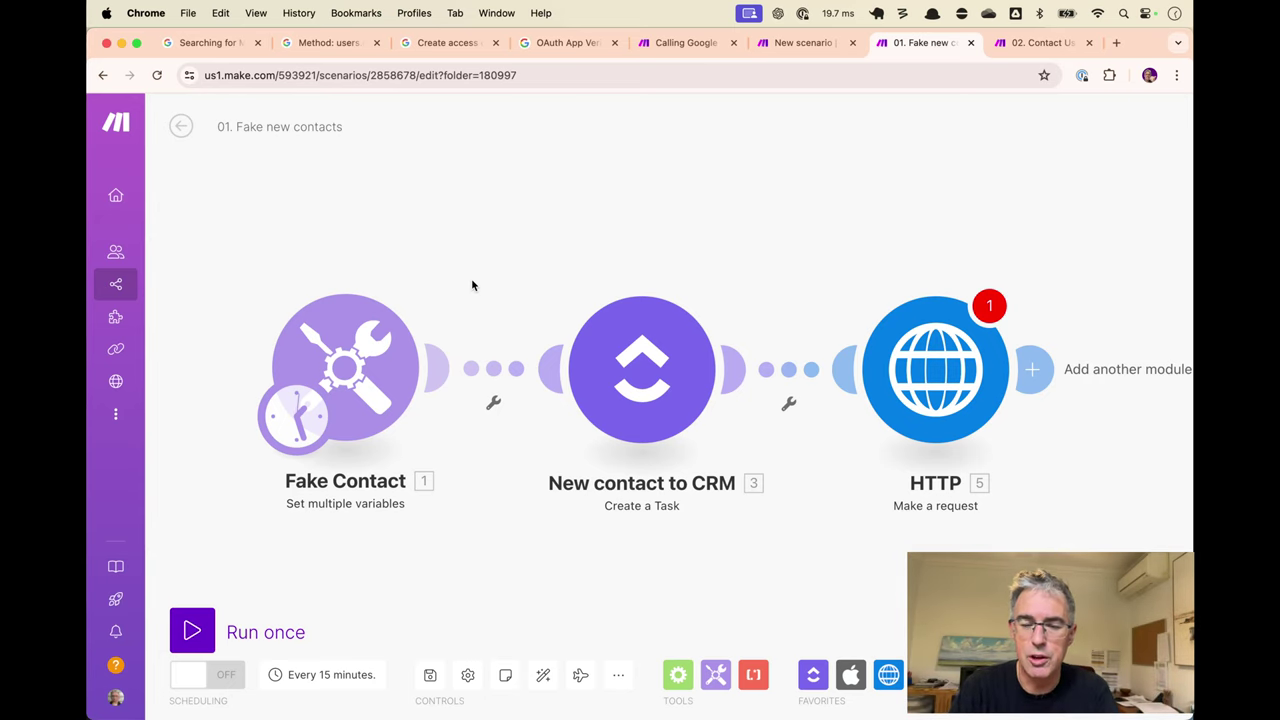
pyautogui.click(970, 376)
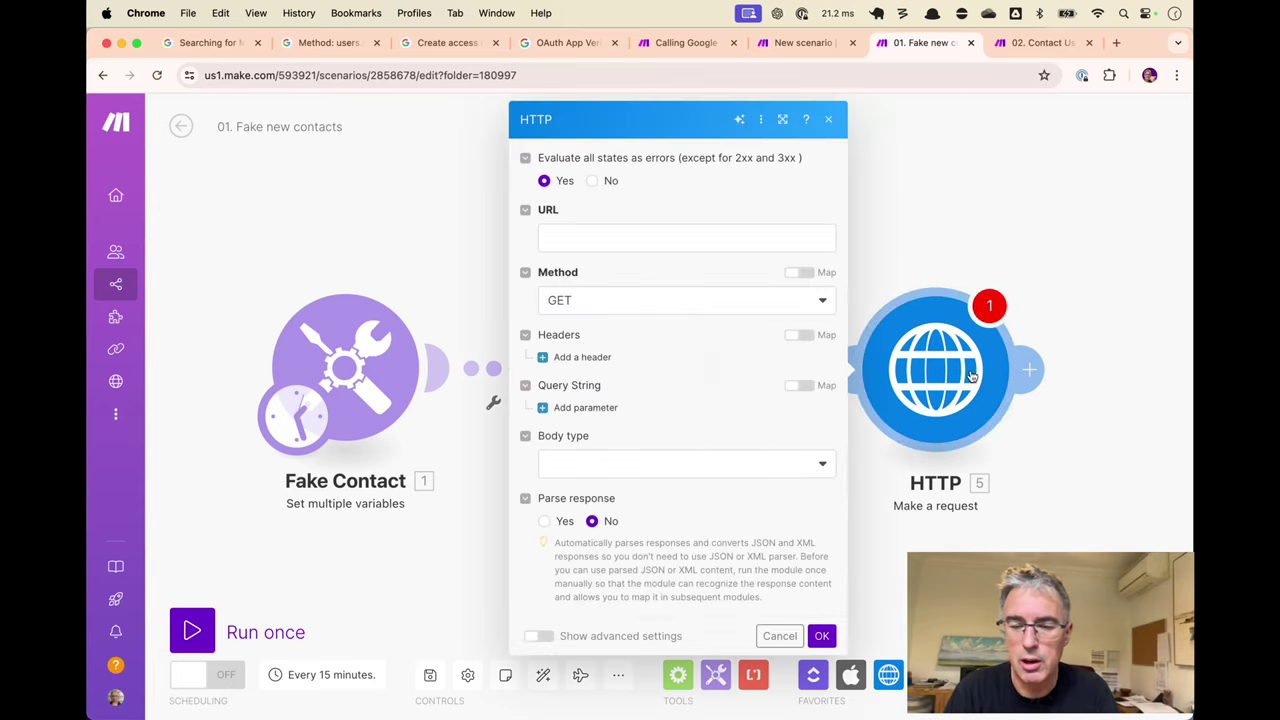
pyautogui.click(745, 251)
pyautogui.click(760, 220)
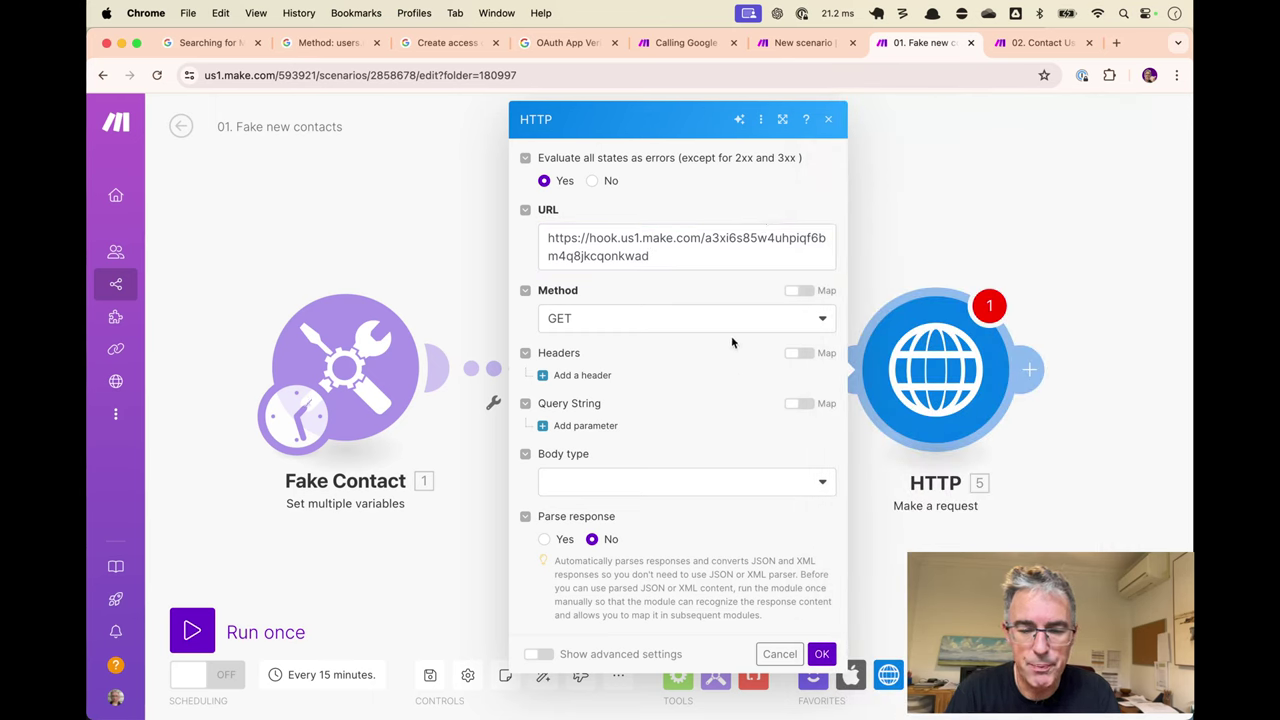
# Set the request method to POST and the body type to Multipart/form-data.
pyautogui.click(705, 320)
pyautogui.click(594, 397)
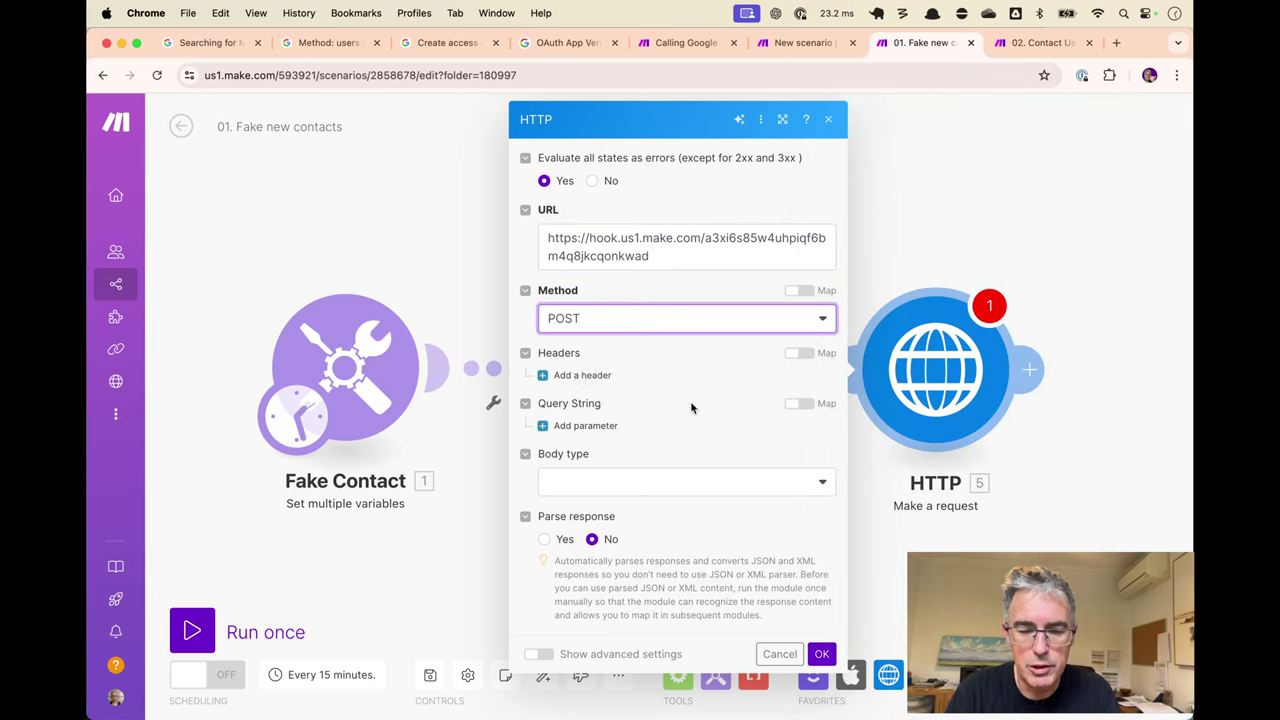
pyautogui.click(683, 486)
pyautogui.click(617, 586)
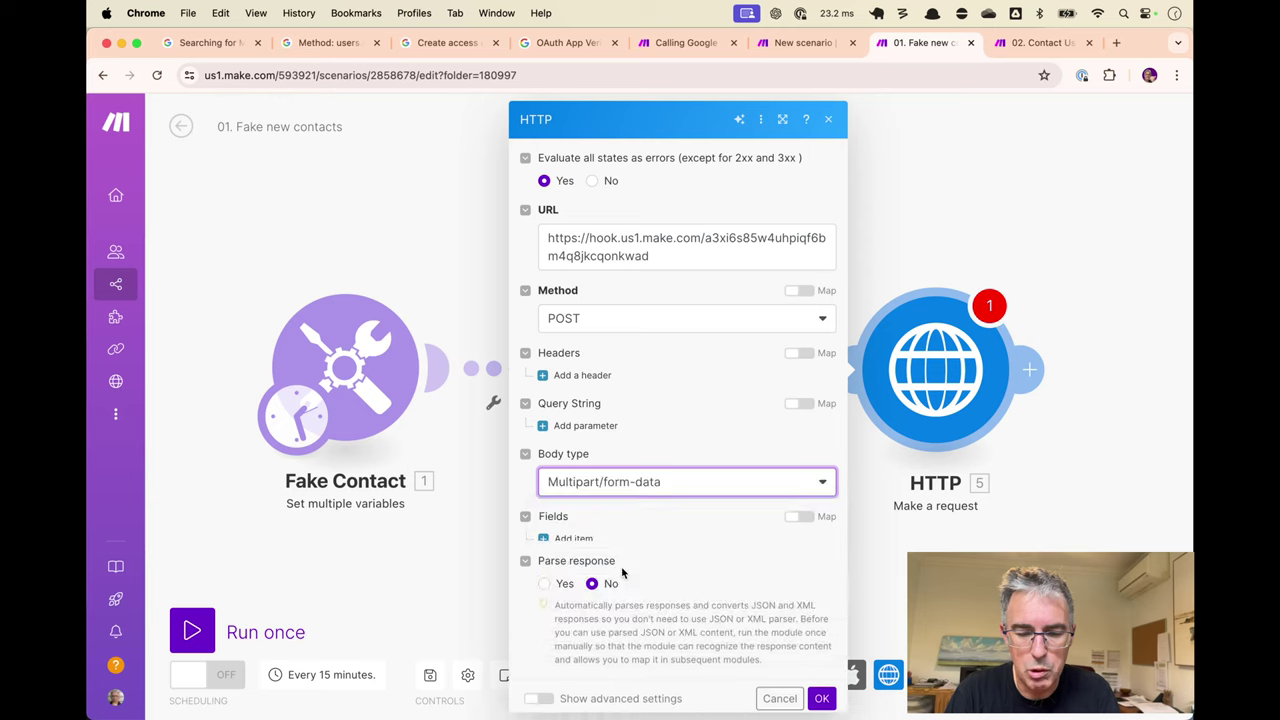
# Add a Text form field clickupTaskId mapped to the ClickUp Task ID, and enable response parsing.
pyautogui.click(569, 526)
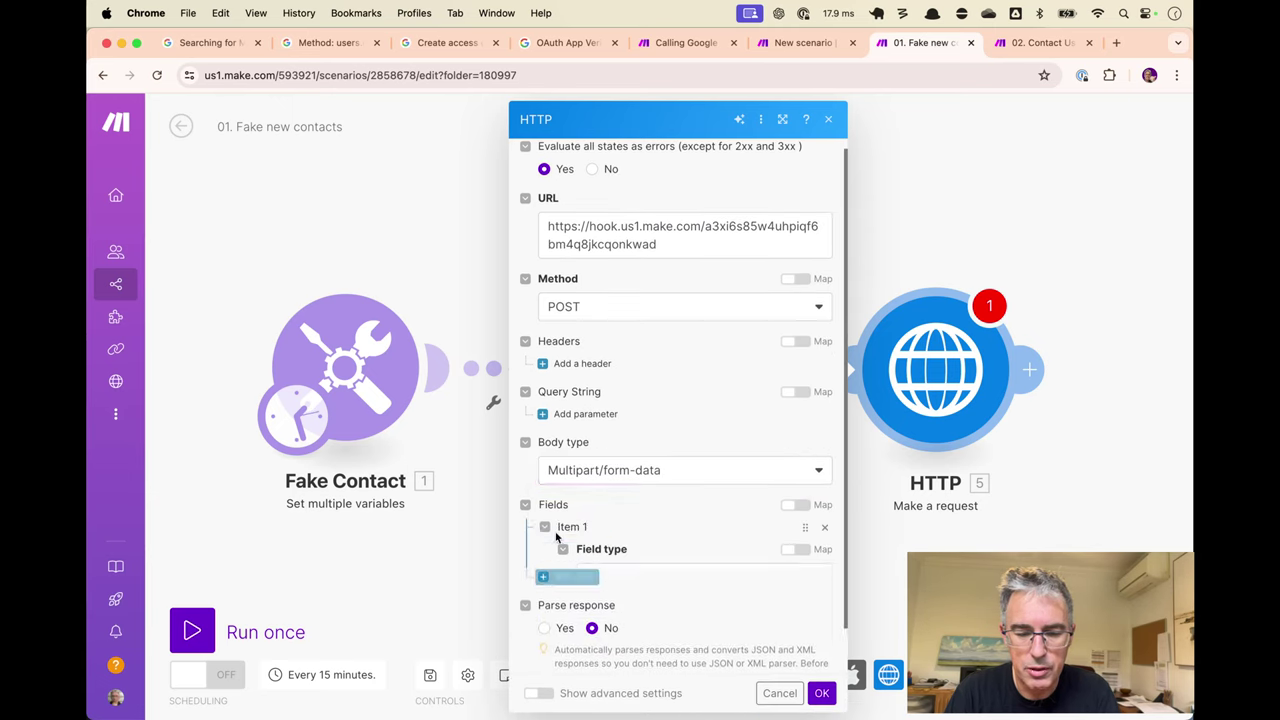
pyautogui.click(637, 574)
pyautogui.click(622, 582)
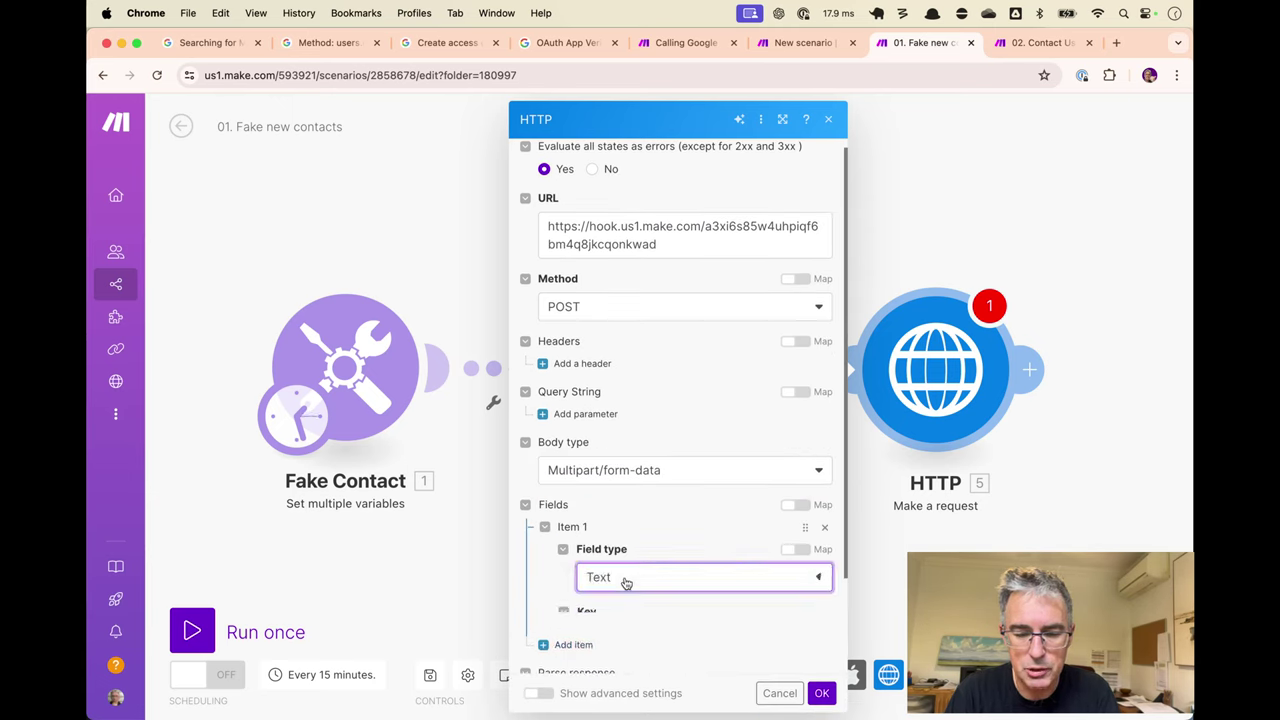
pyautogui.scroll(-1, 623, 566)
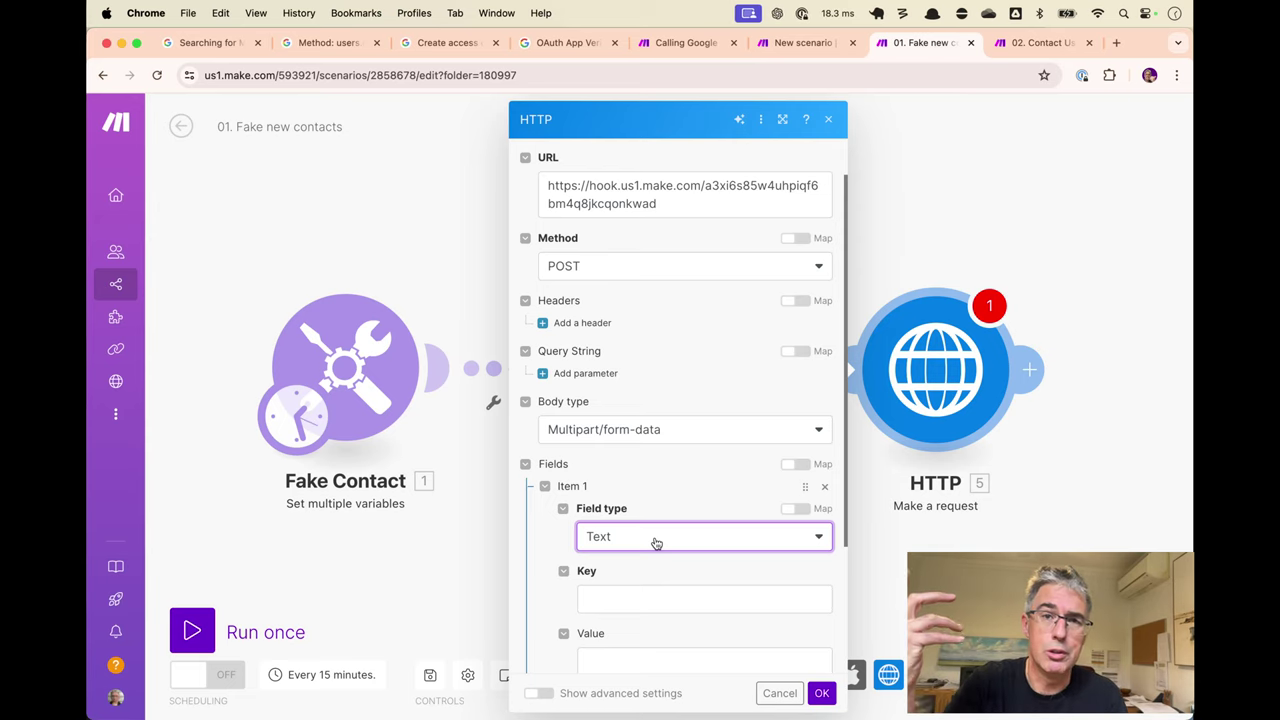
pyautogui.click(652, 598)
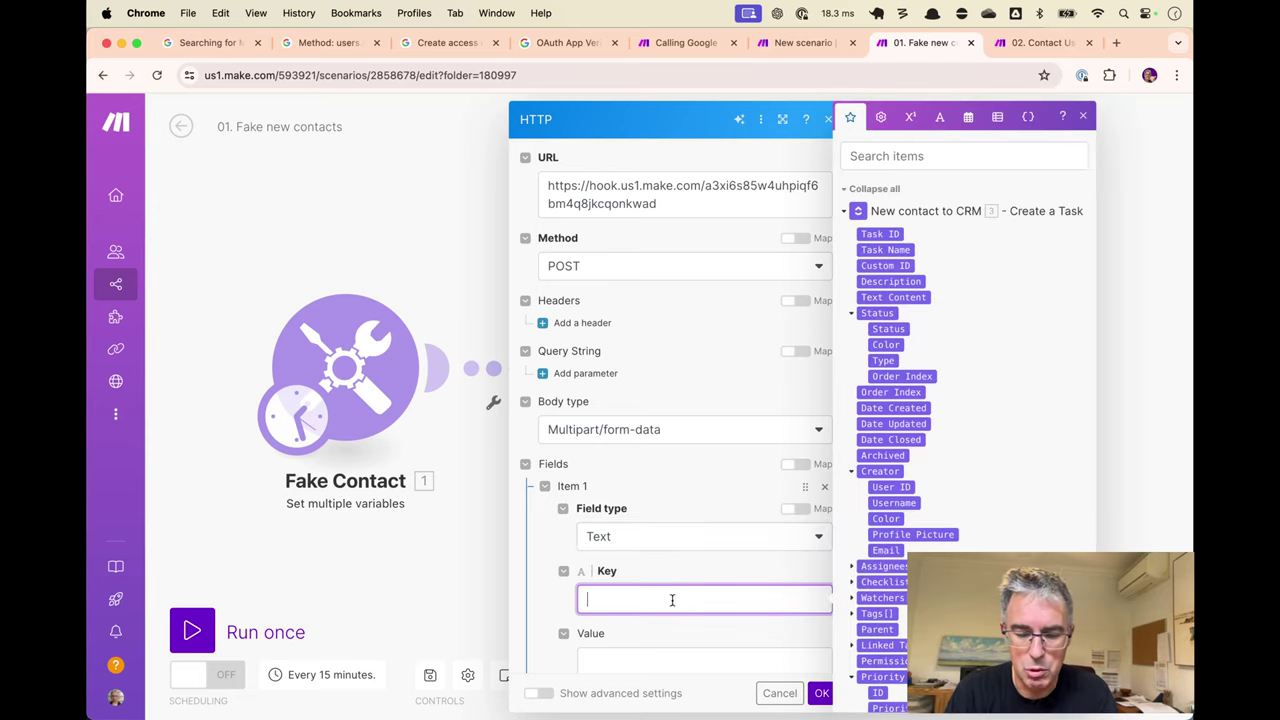
pyautogui.write('clickup')
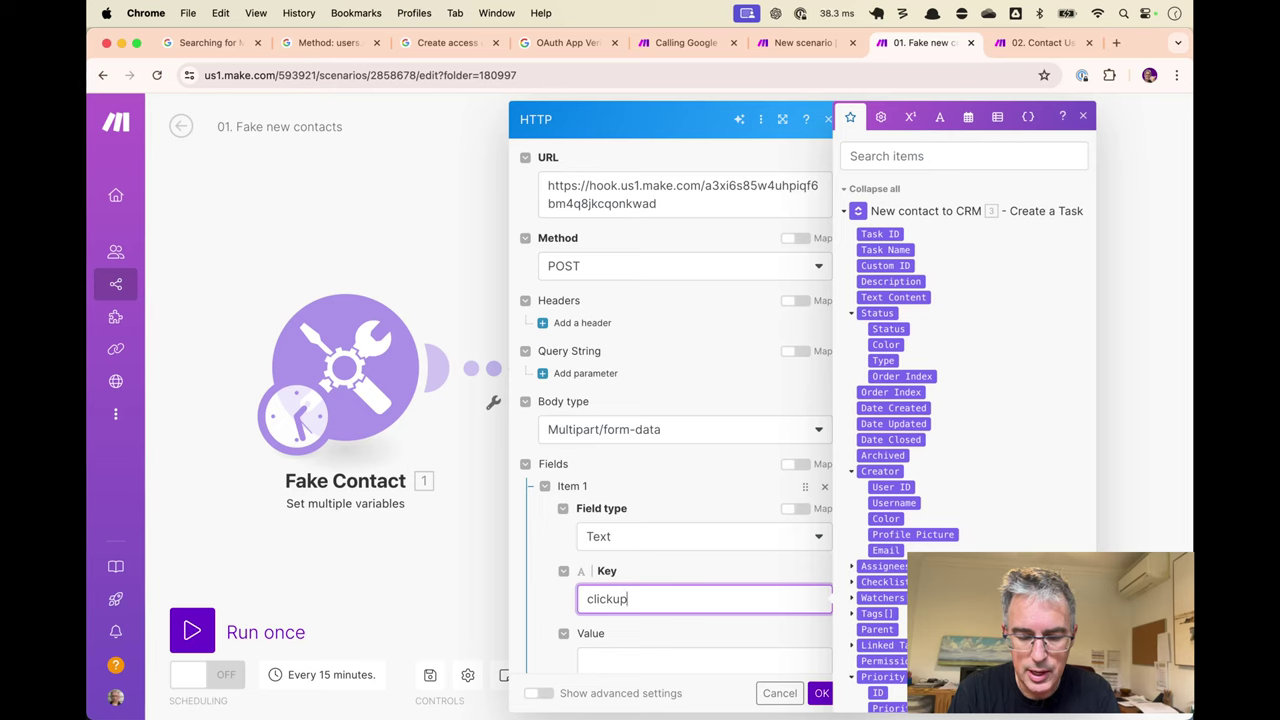
pyautogui.write('TaskId')
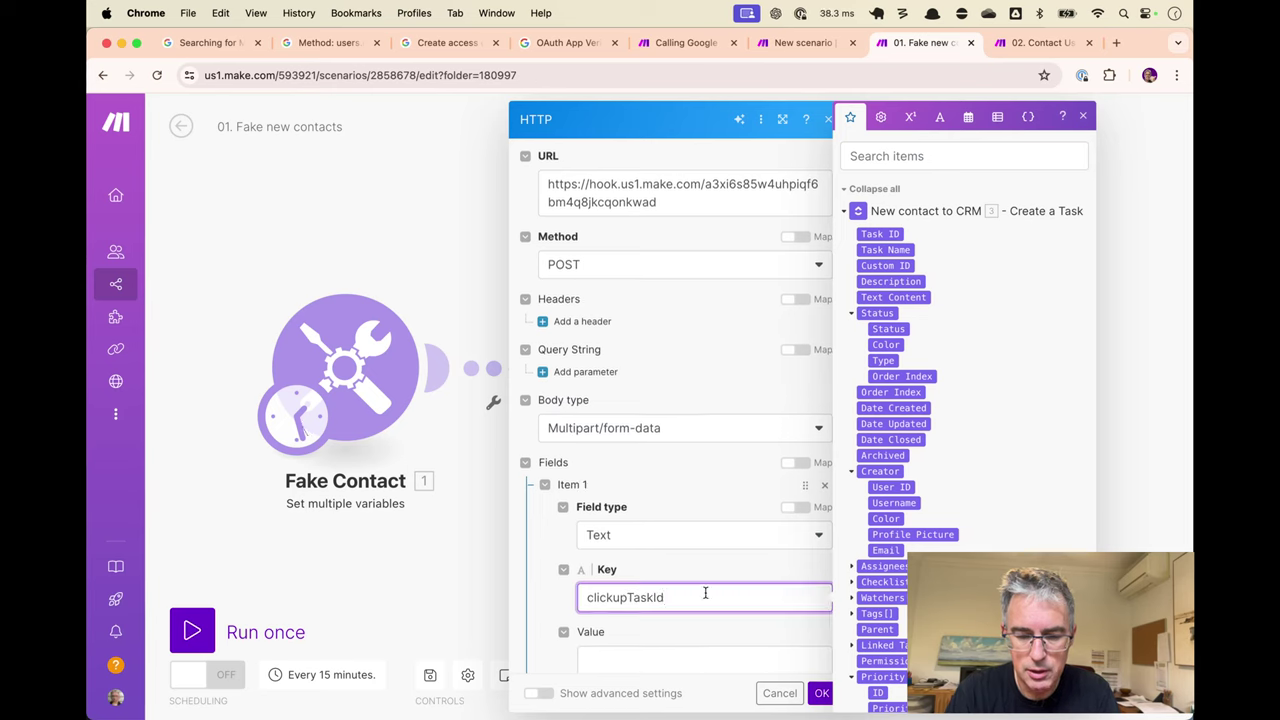
pyautogui.scroll(-3, 703, 591)
pyautogui.click(691, 477)
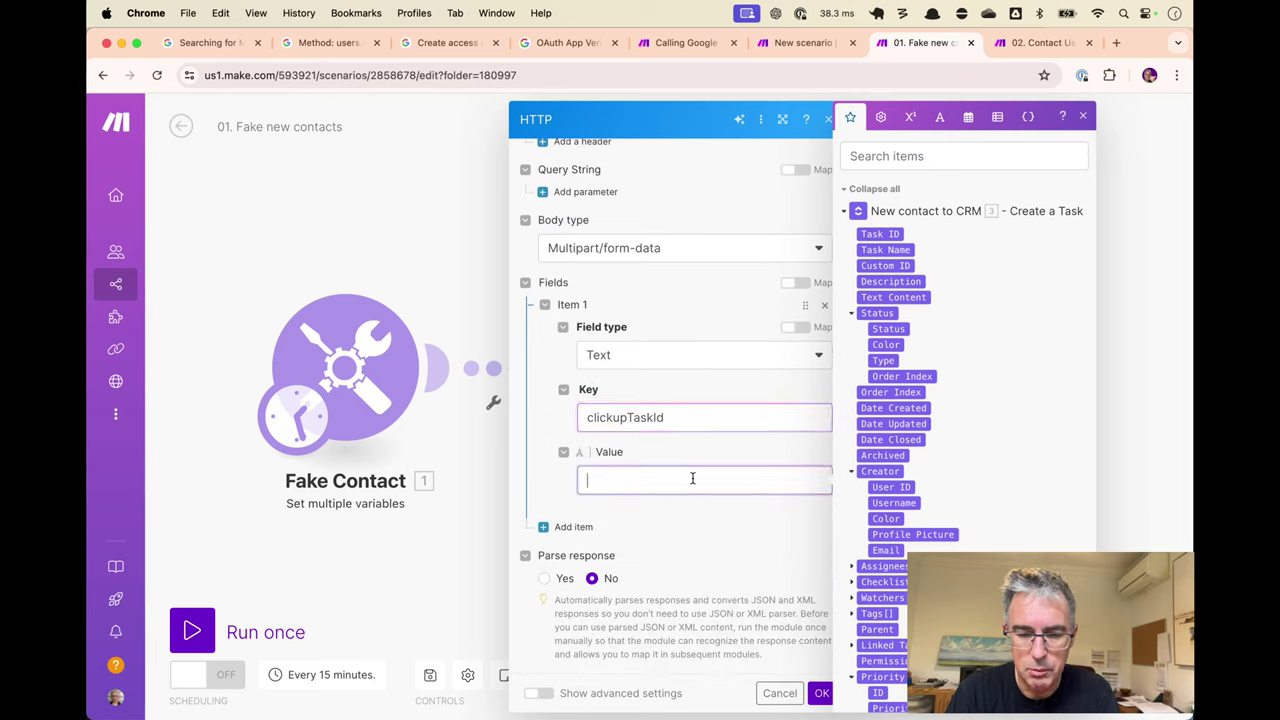
pyautogui.click(891, 233)
pyautogui.click(546, 580)
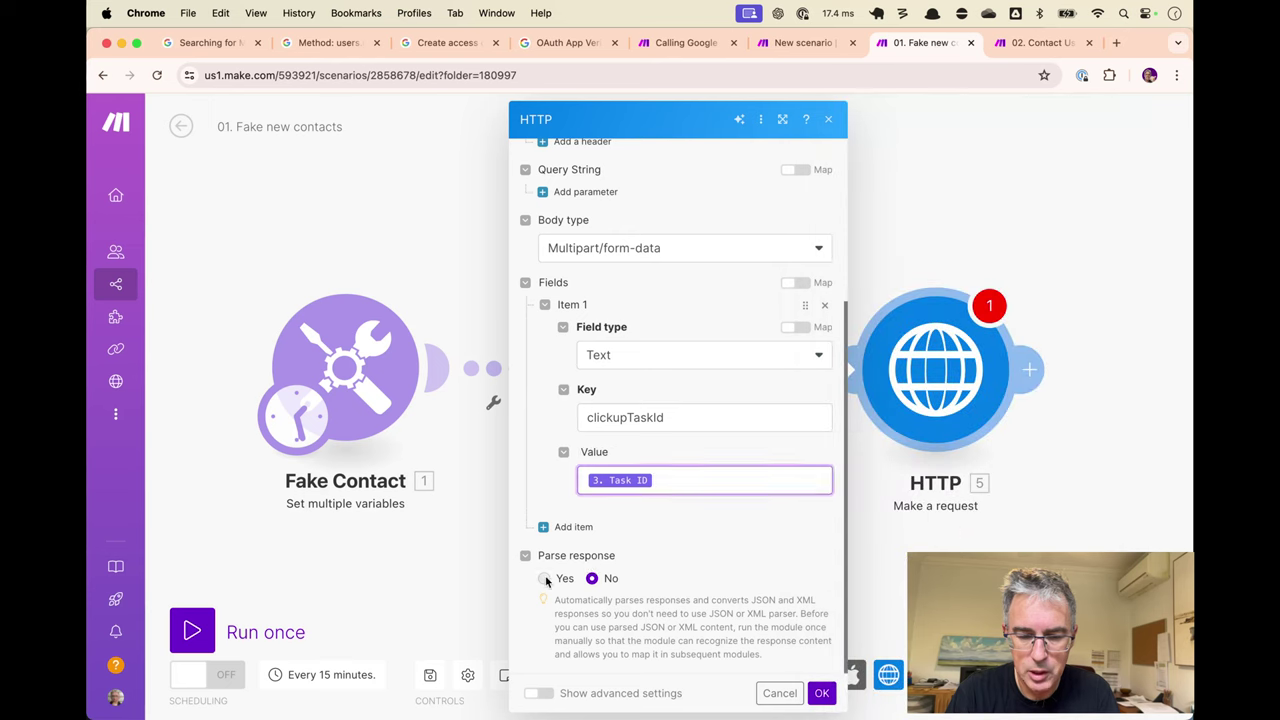
pyautogui.click(545, 579)
# Save the HTTP module, rename it 'Ask Trudia to autorespond if necessary', and return to scenario 02.
pyautogui.click(821, 693)
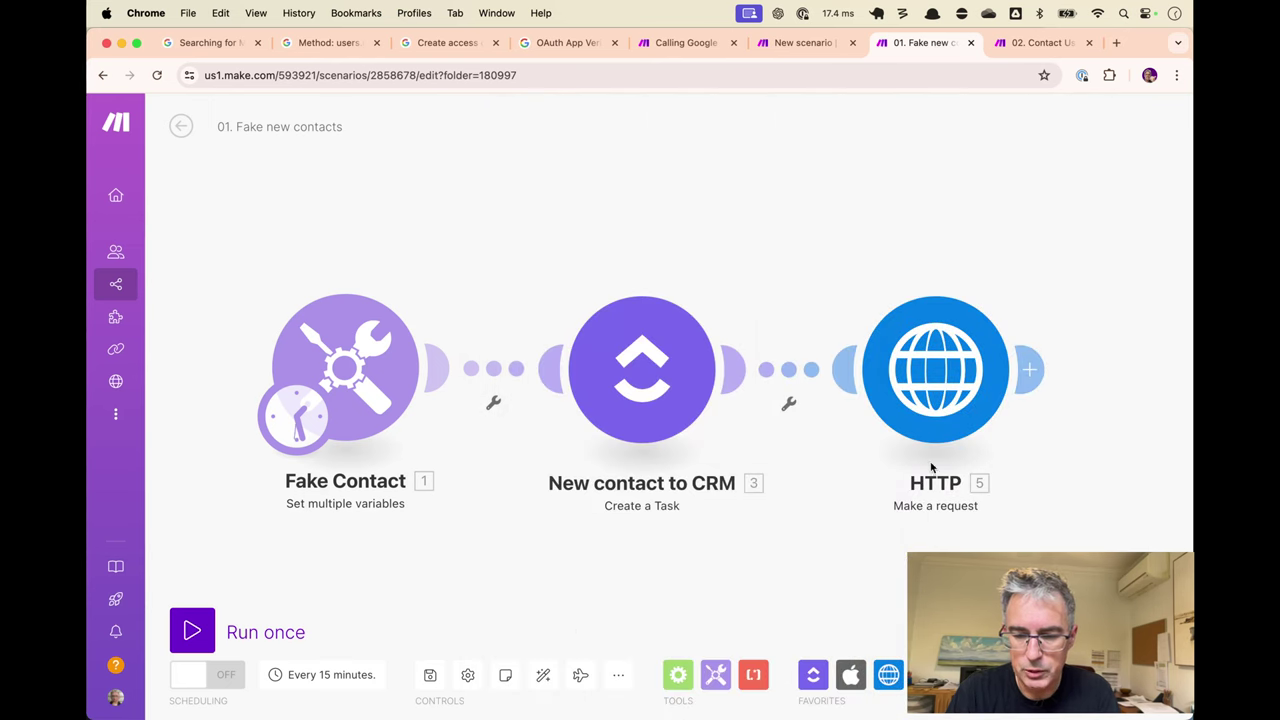
pyautogui.rightClick(963, 366)
pyautogui.click(1007, 448)
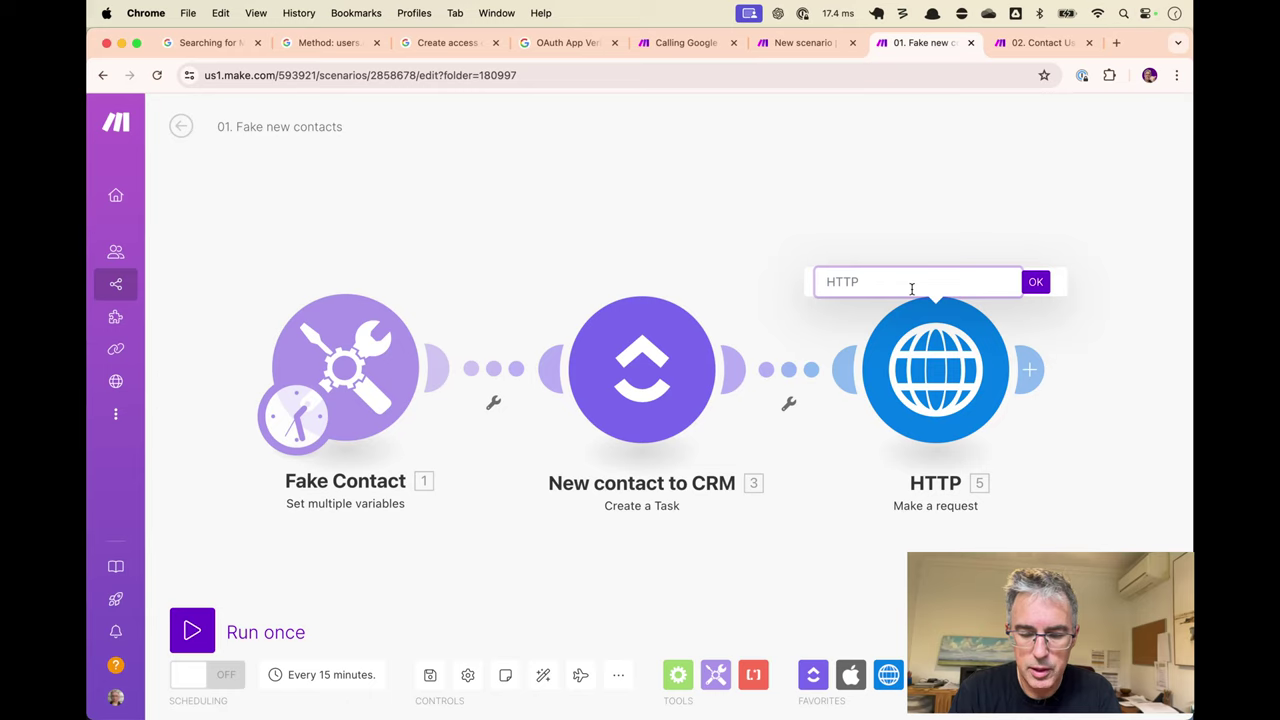
pyautogui.write('Ask')
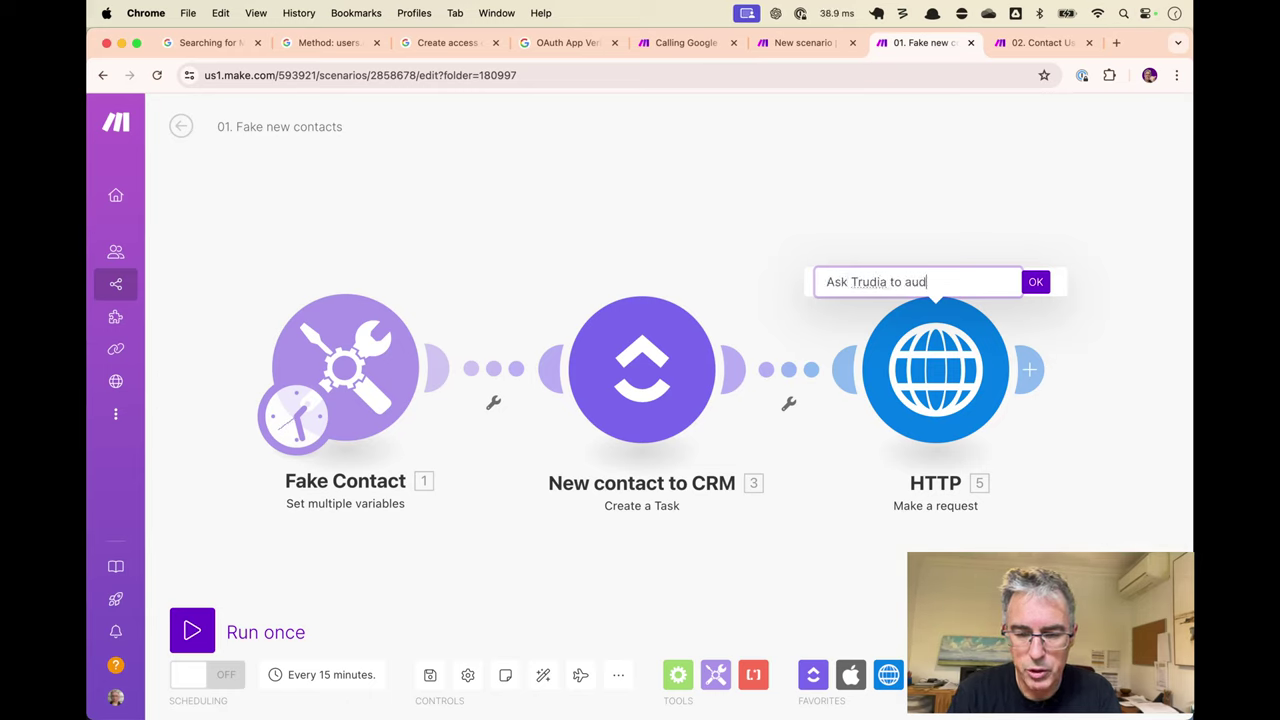
pyautogui.write('Trudia to autorespond')
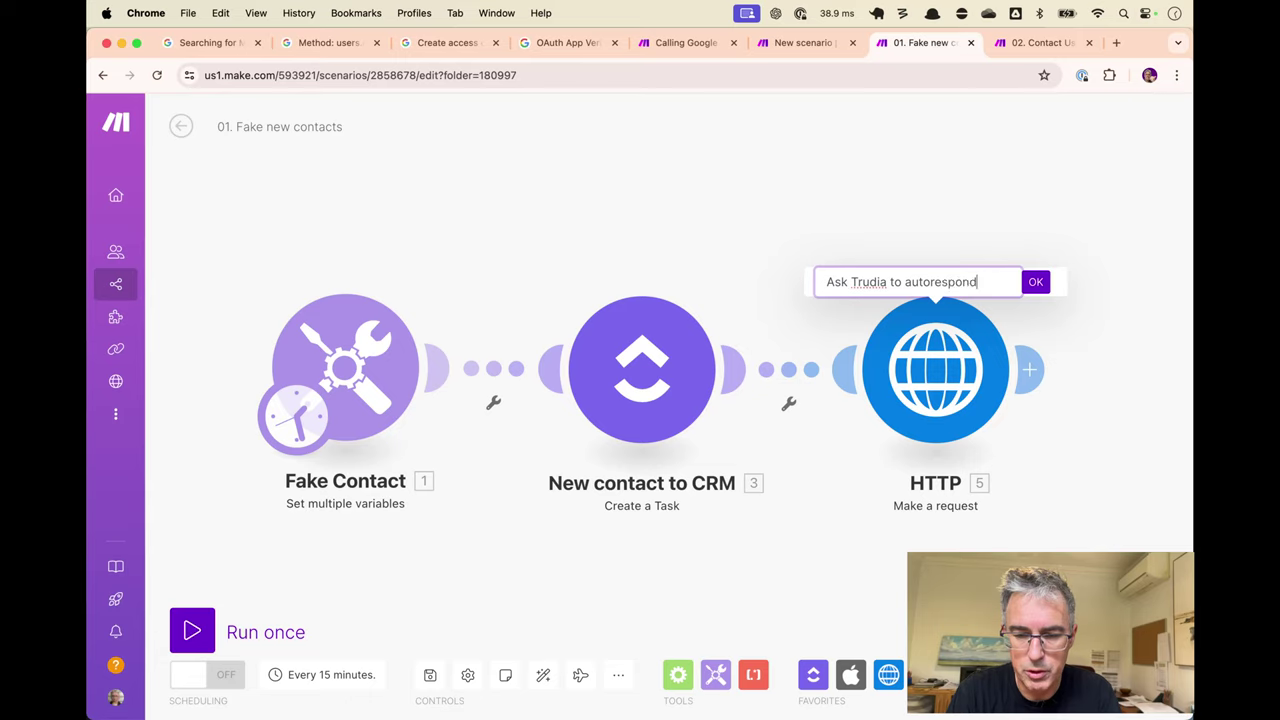
pyautogui.write(' if necessary')
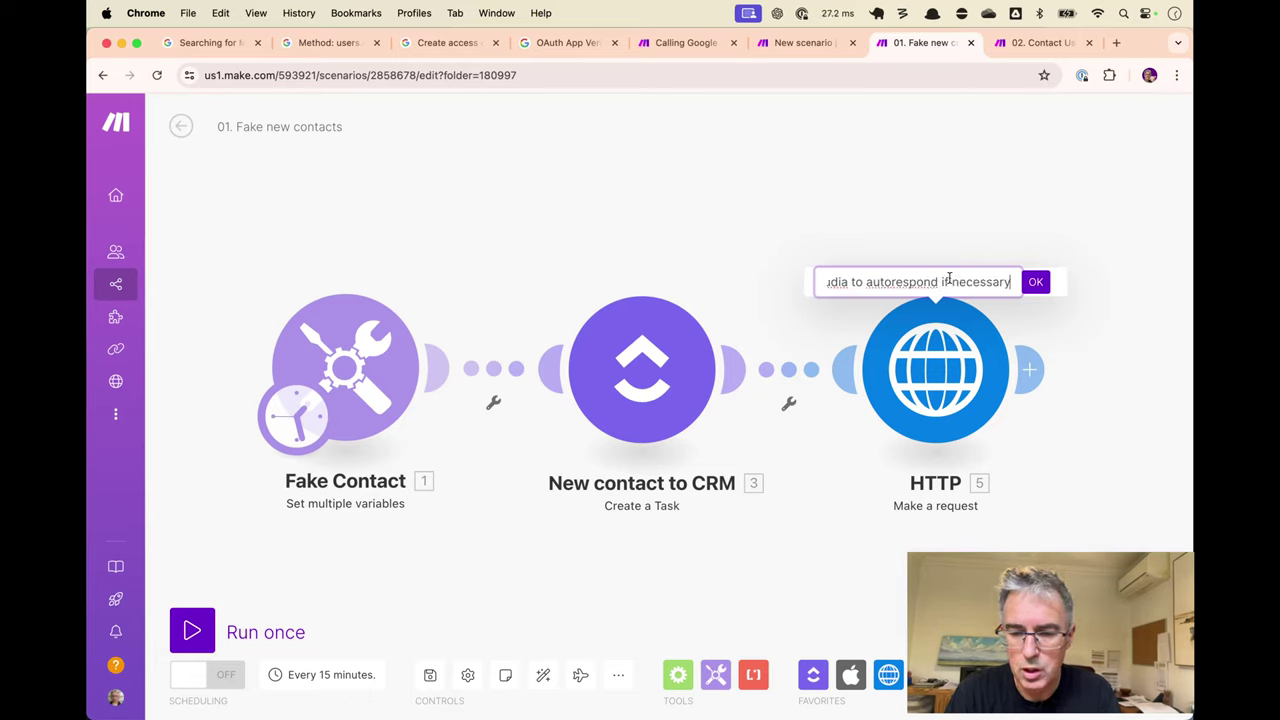
pyautogui.click(1038, 288)
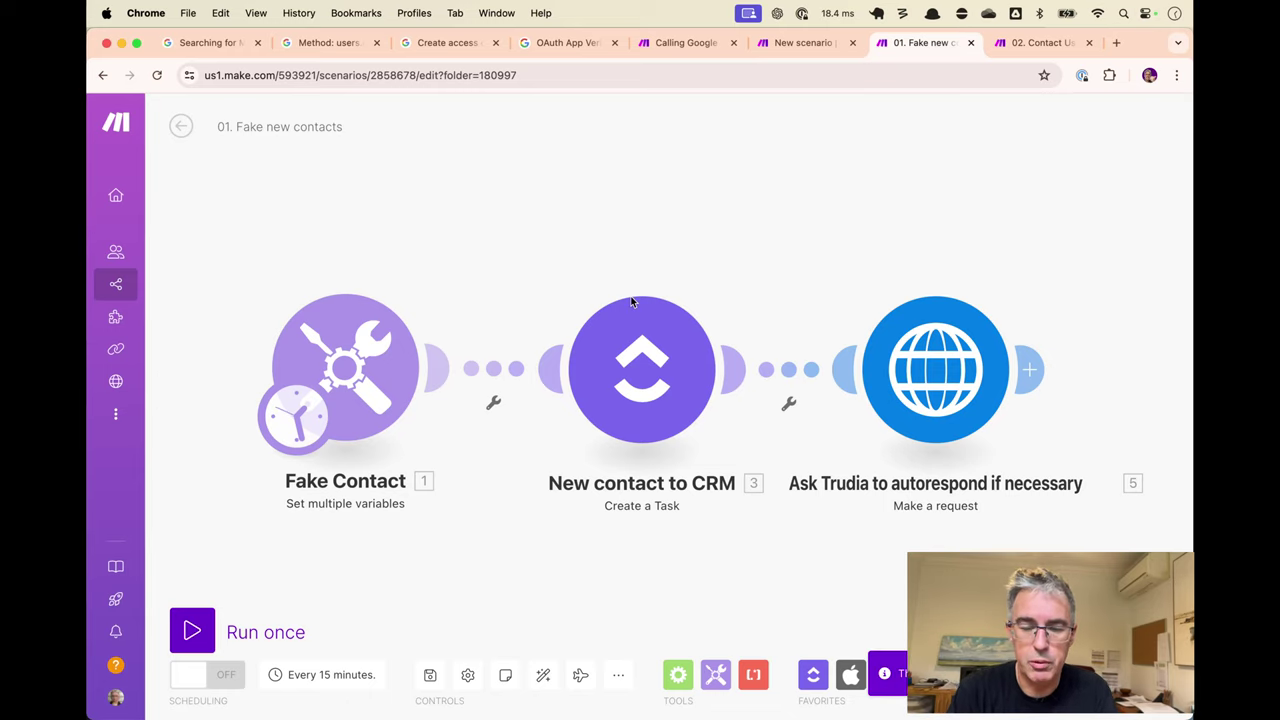
pyautogui.hotkey('ctrl', 'Tab')
pyautogui.hotkey('ctrl', 'shift', 'Tab')
pyautogui.hotkey('ctrl', 'shift', 'Tab')
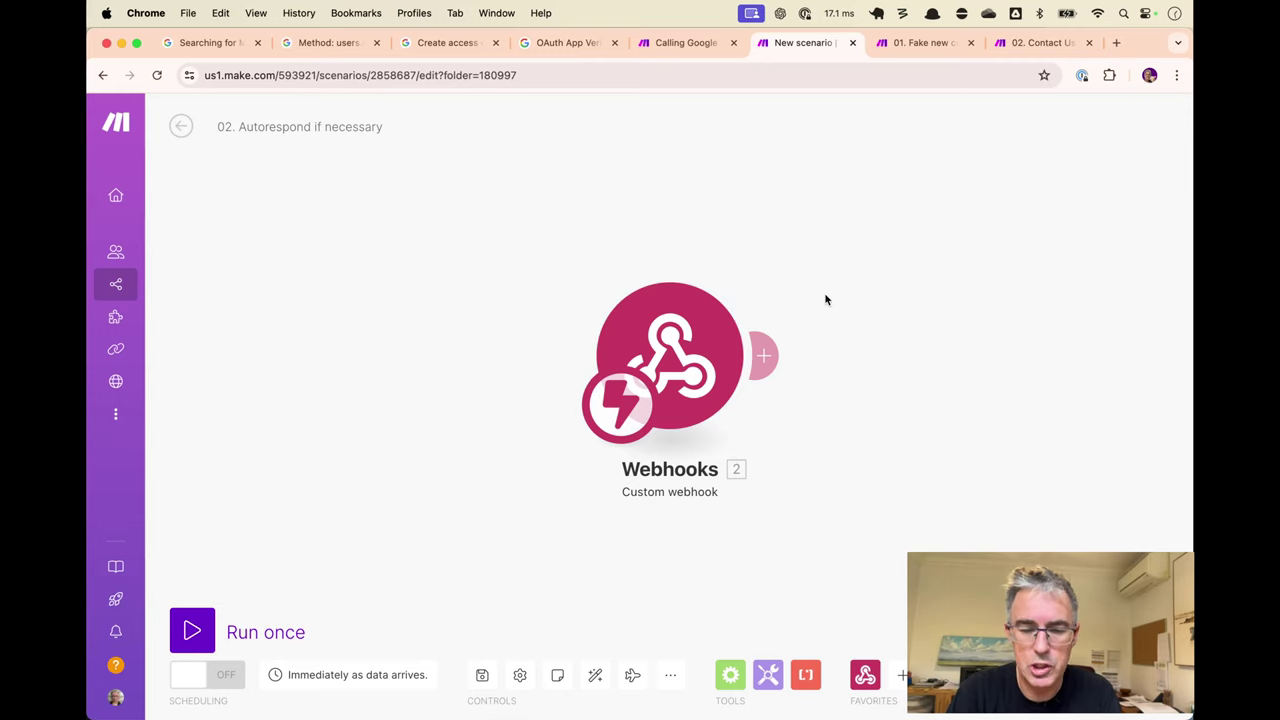
# Run the webhook scenario once to capture a bundle, and prefix the title with 'Trudia:'.
pyautogui.click(228, 622)
pyautogui.hotkey('ctrl', 'Tab')
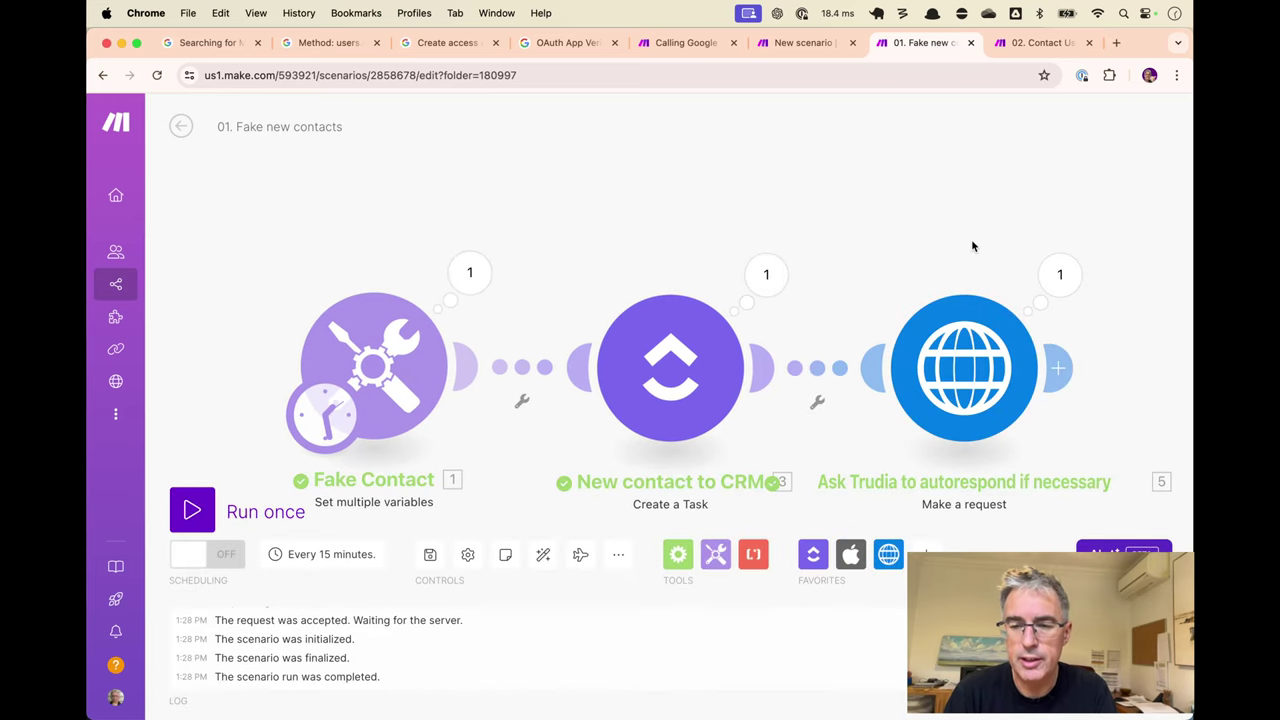
pyautogui.hotkey('ctrl', 'shift', 'Tab')
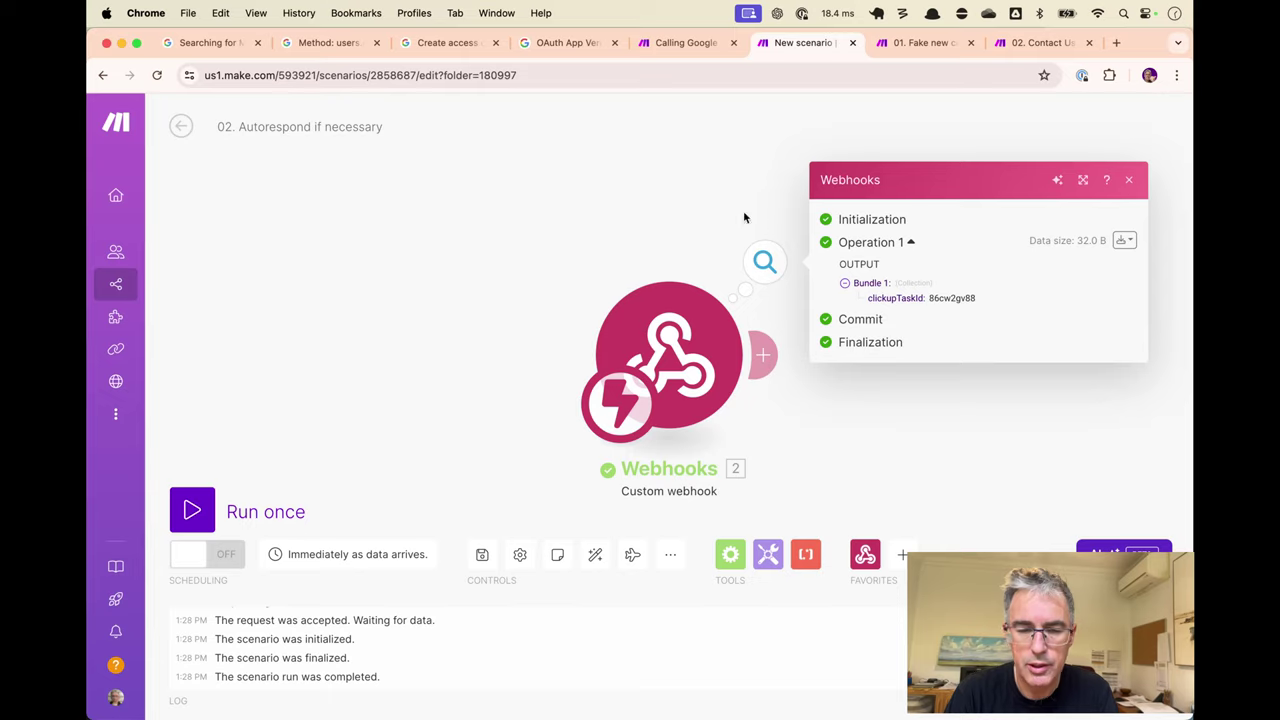
pyautogui.click(697, 203)
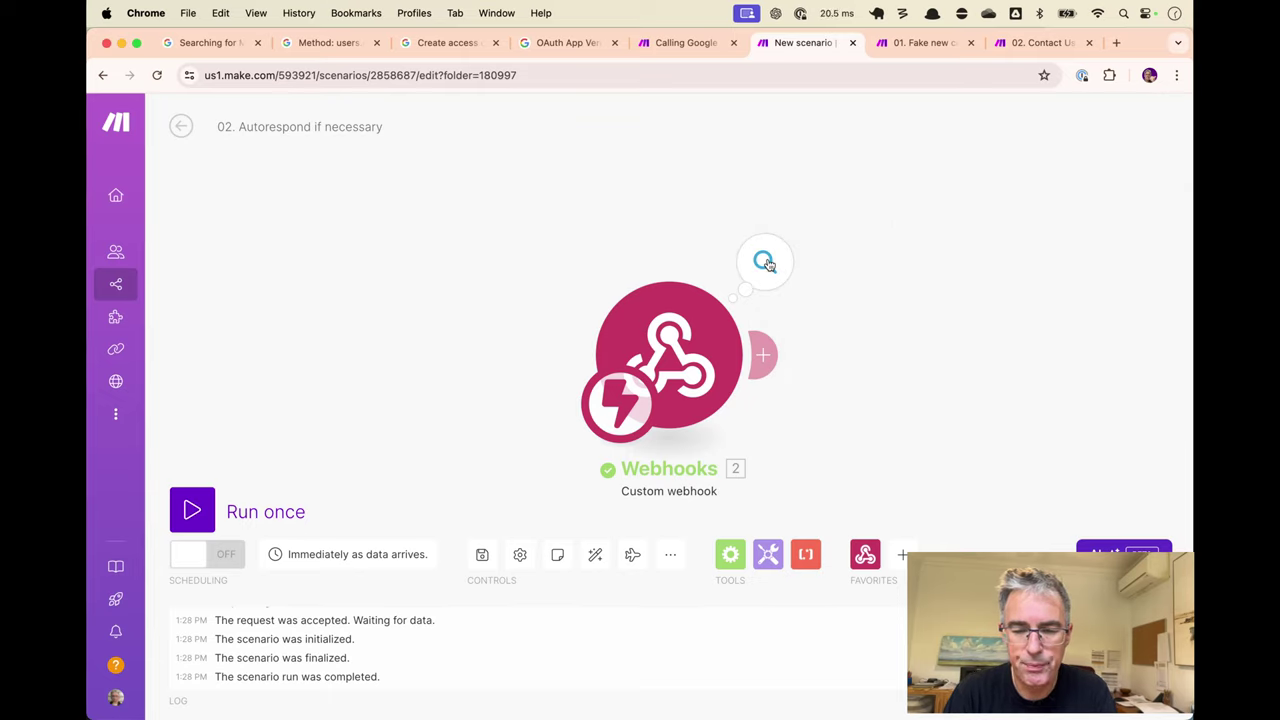
pyautogui.click(228, 122)
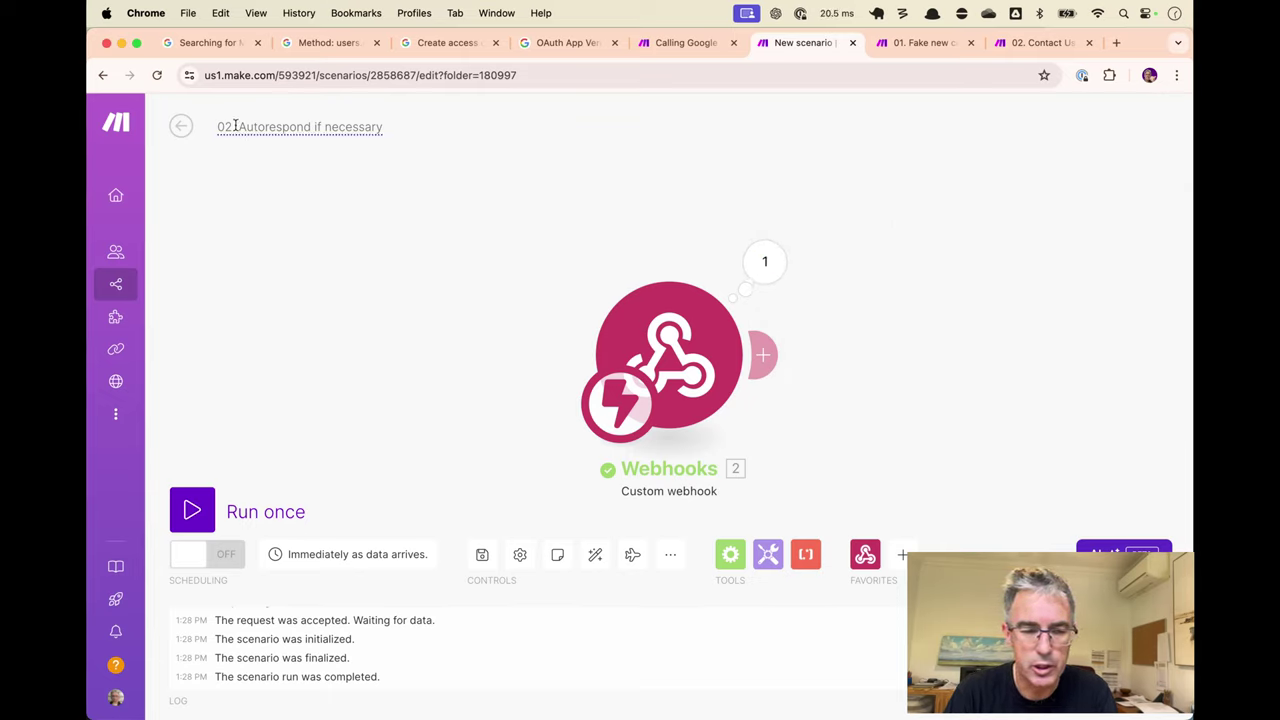
pyautogui.write('Ti')
pyautogui.write('udia:')
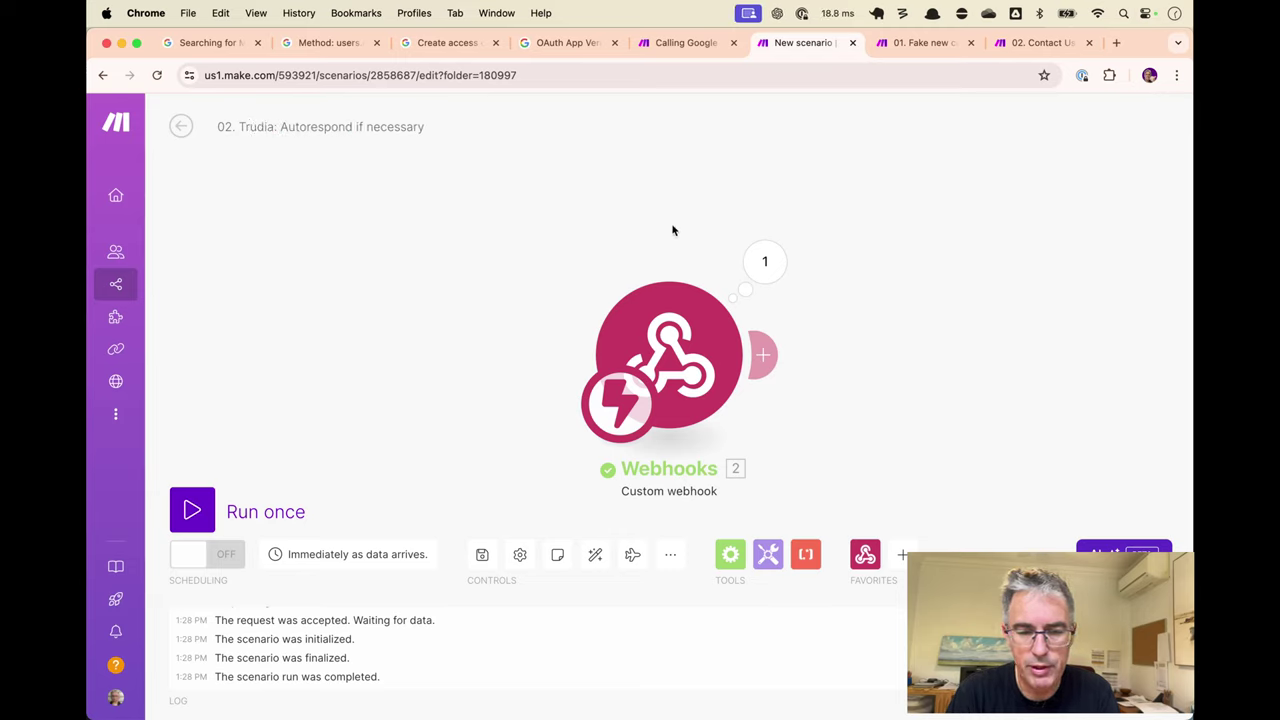
# Copy the clickupTaskId field name from the webhook's last output bundle.
pyautogui.click(770, 280)
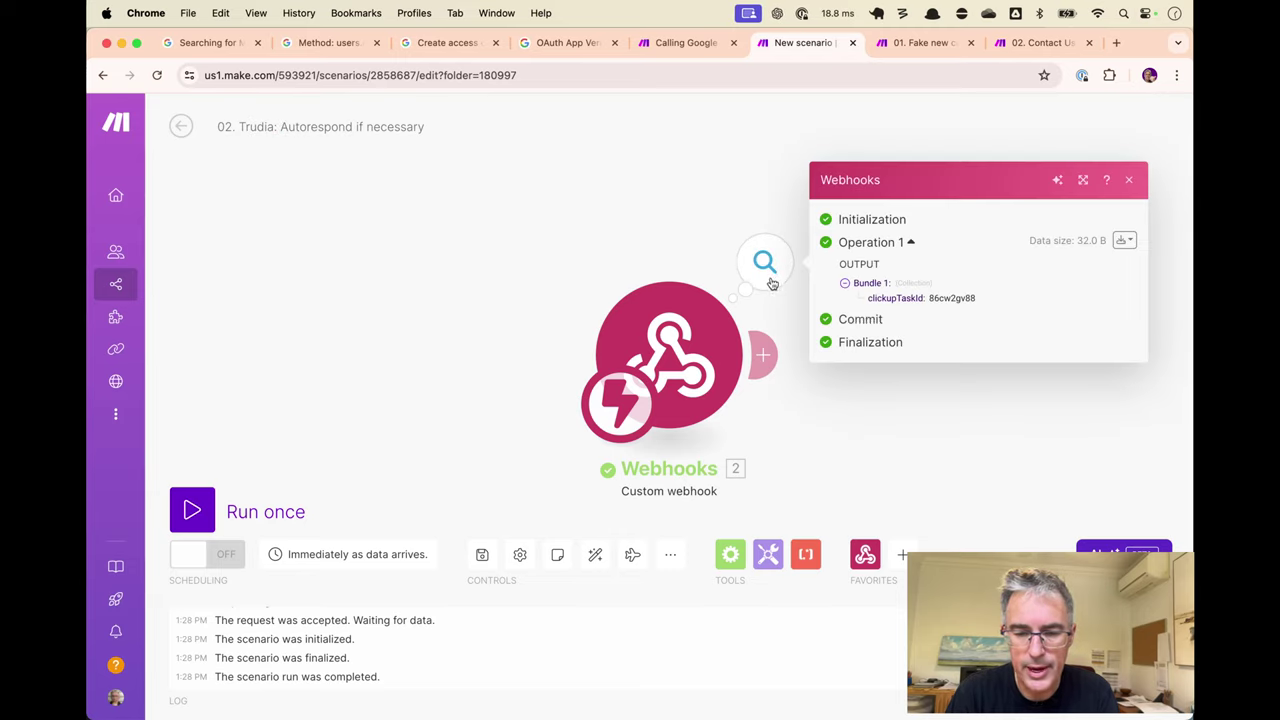
pyautogui.doubleClick(887, 298)
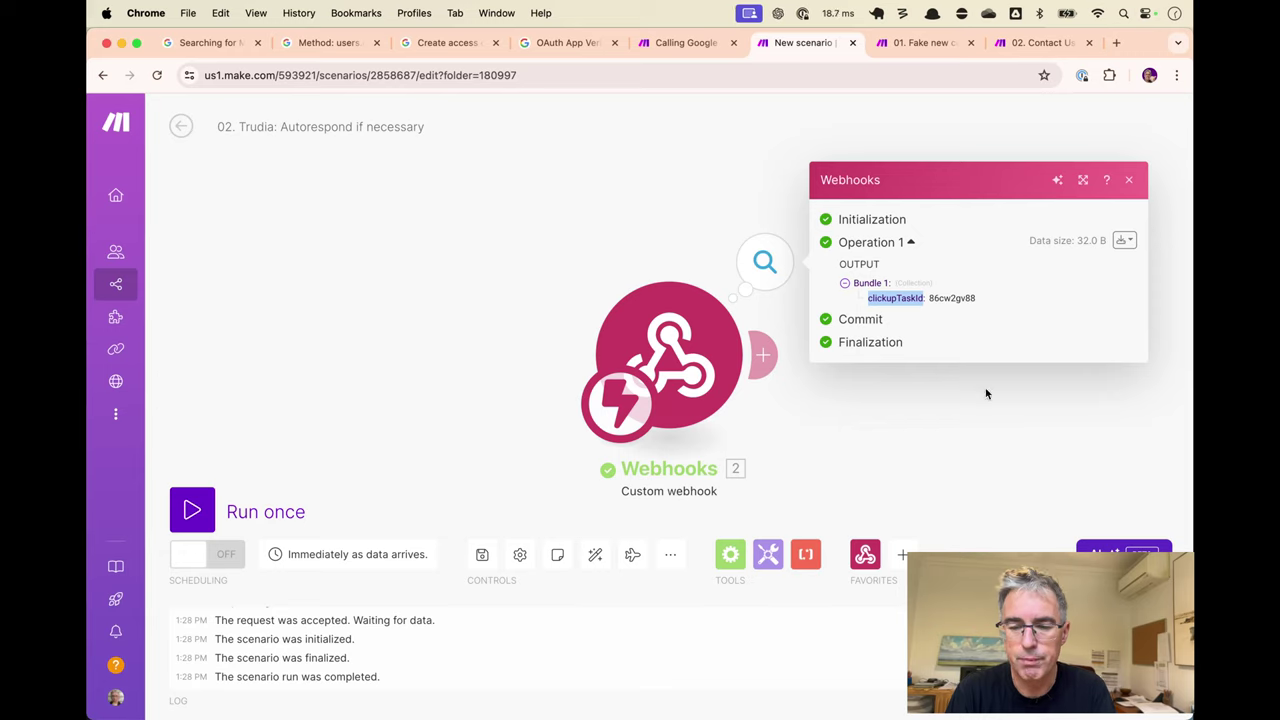
pyautogui.press('super+c')
pyautogui.click(931, 390)
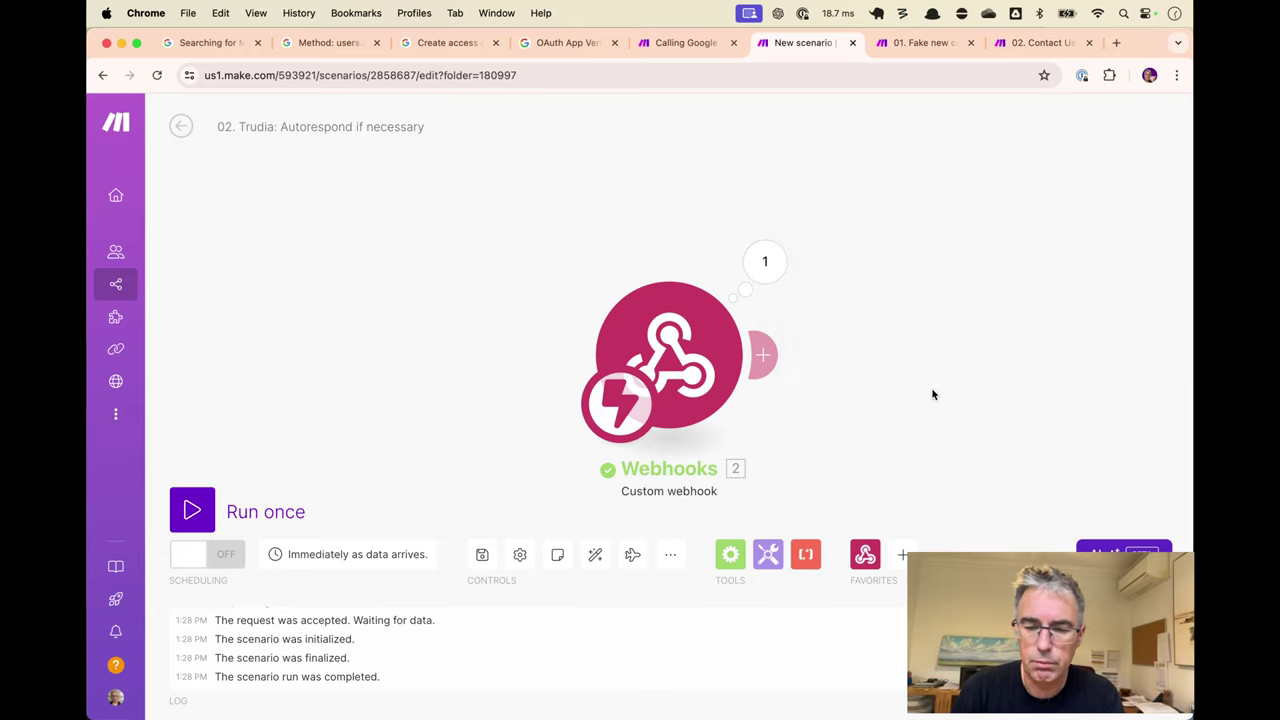
# Add a ClickUp Get a Task step after the webhook, mapping Task ID from 2. clickupTaskId.
pyautogui.click(763, 355)
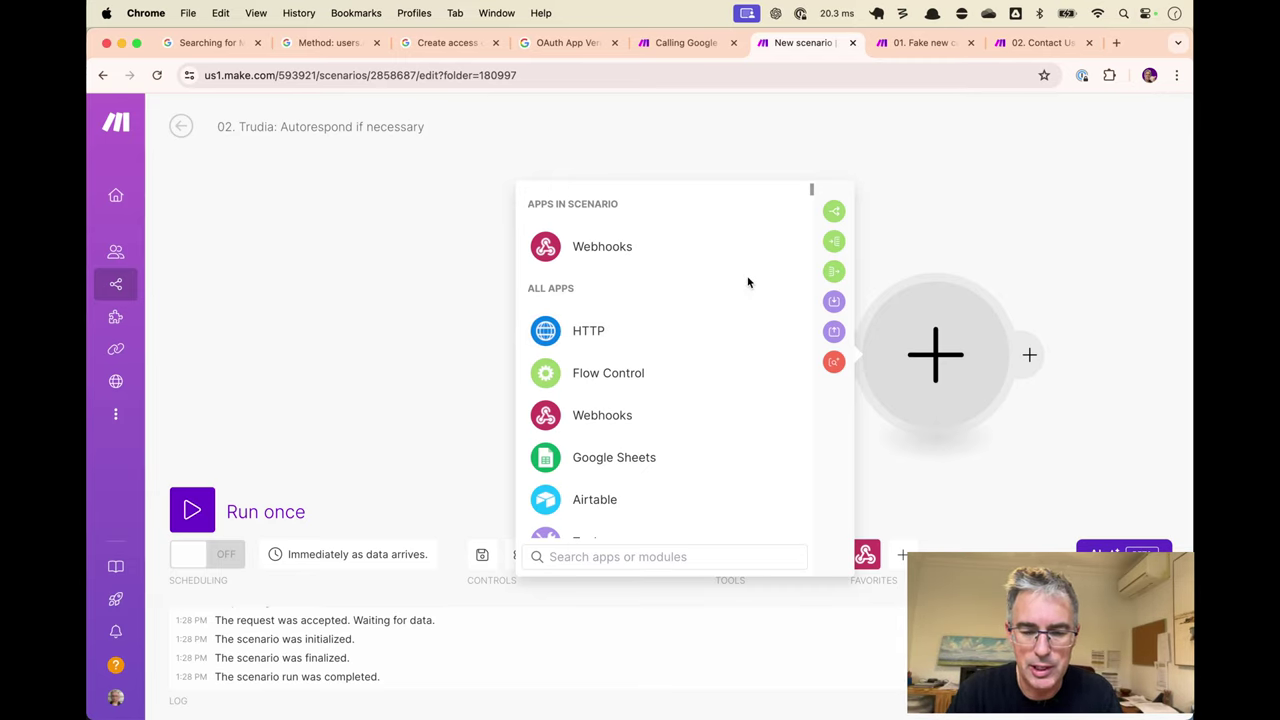
pyautogui.write('click')
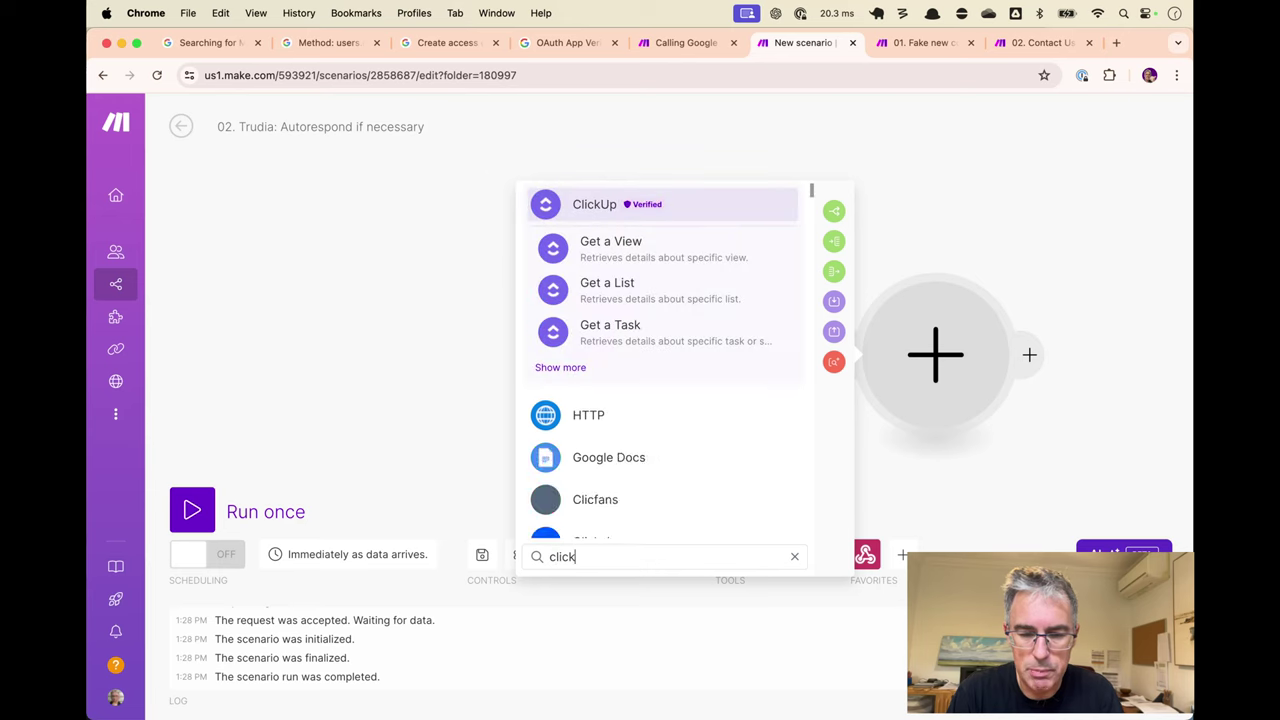
pyautogui.click(622, 341)
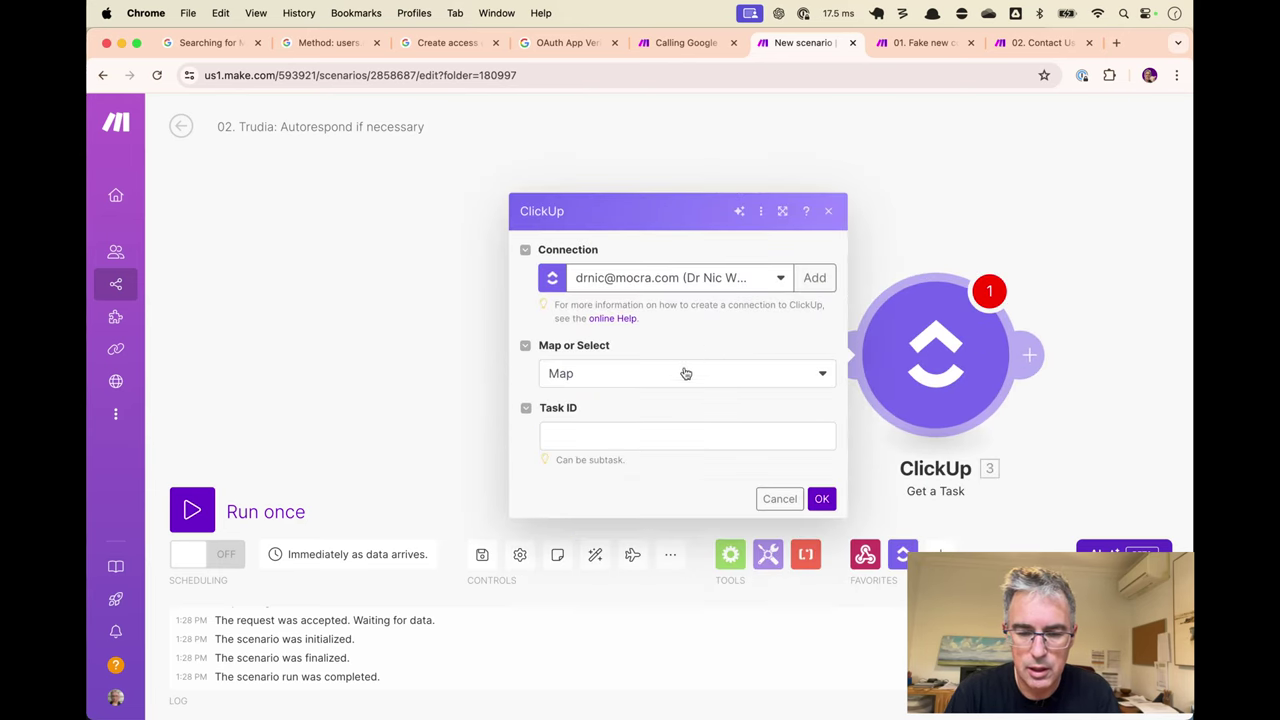
pyautogui.click(662, 435)
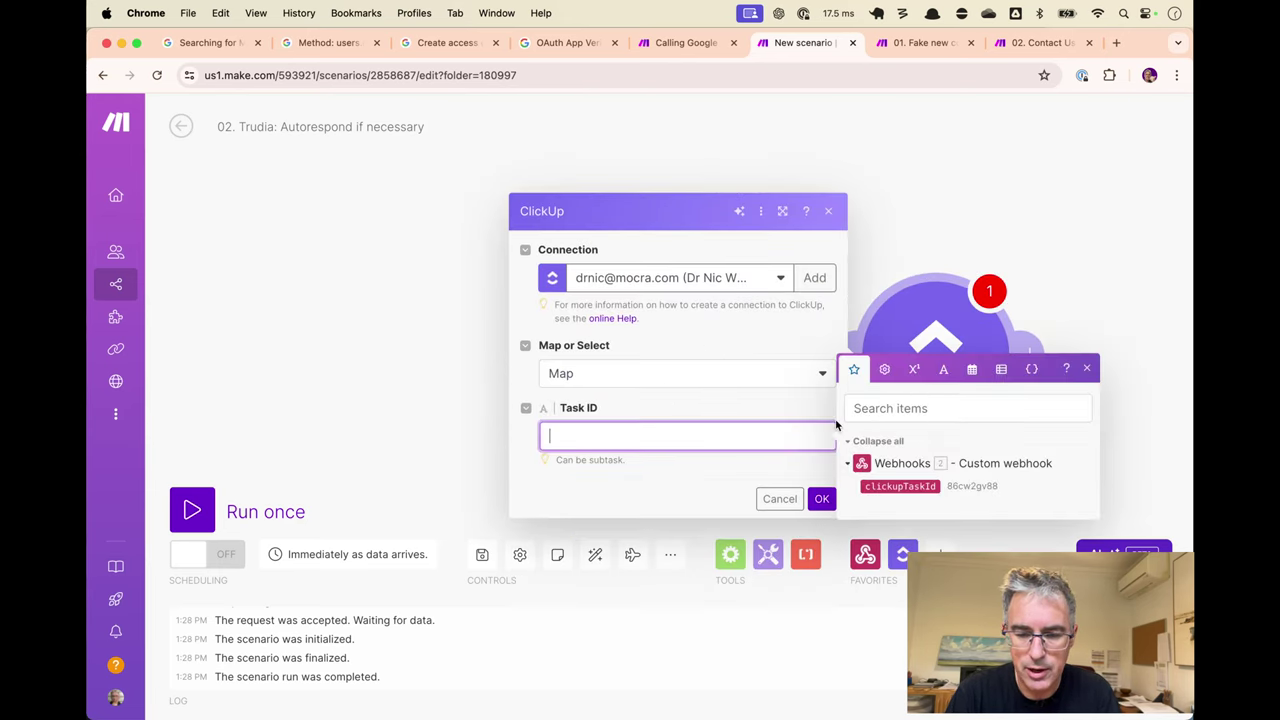
pyautogui.click(907, 487)
pyautogui.click(714, 472)
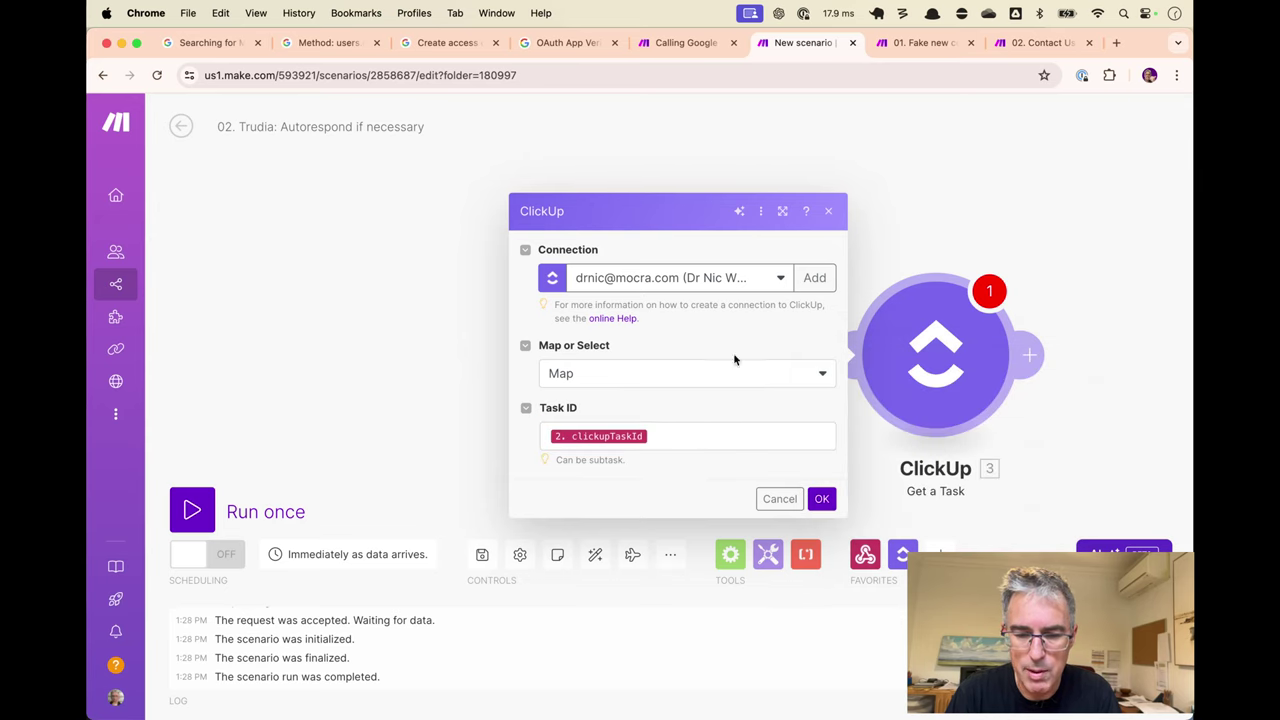
pyautogui.click(819, 499)
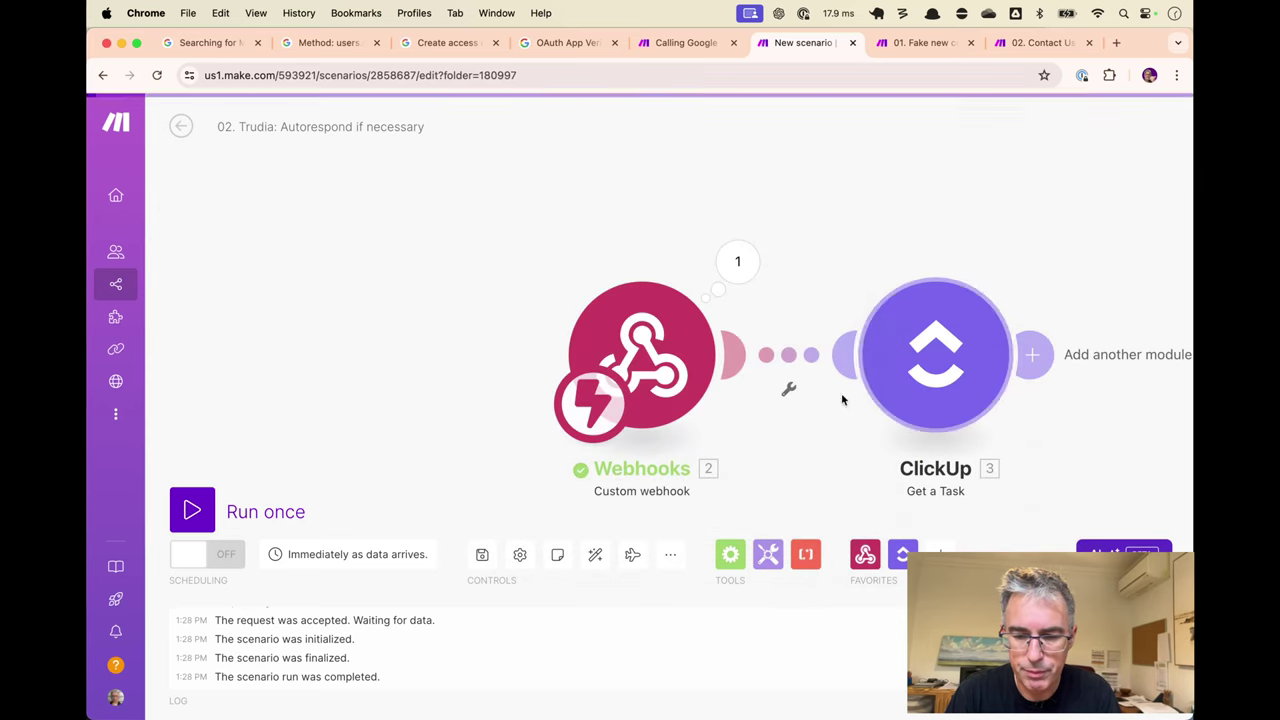
pyautogui.rightClick(922, 356)
pyautogui.click(975, 438)
# Name the ClickUp step 'Retrieve customer record'.
pyautogui.write('Ret')
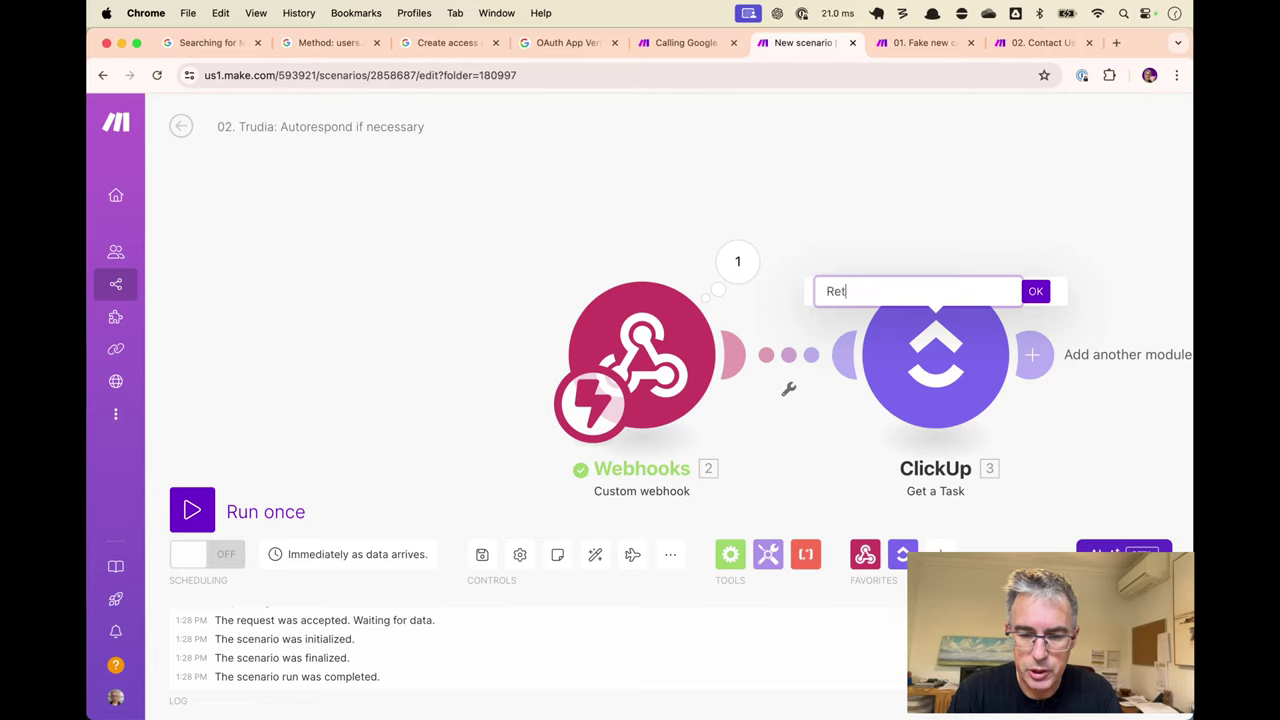
pyautogui.write('rieve cust')
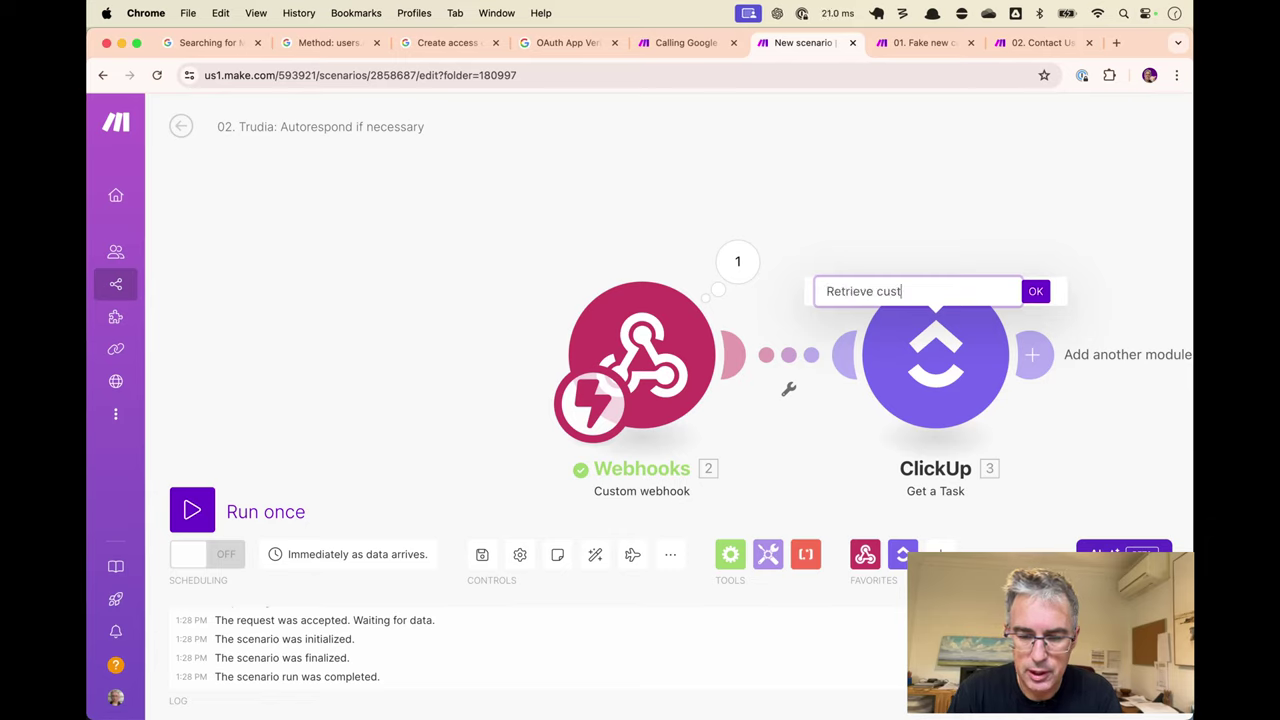
pyautogui.write('omer record')
pyautogui.press('Return')
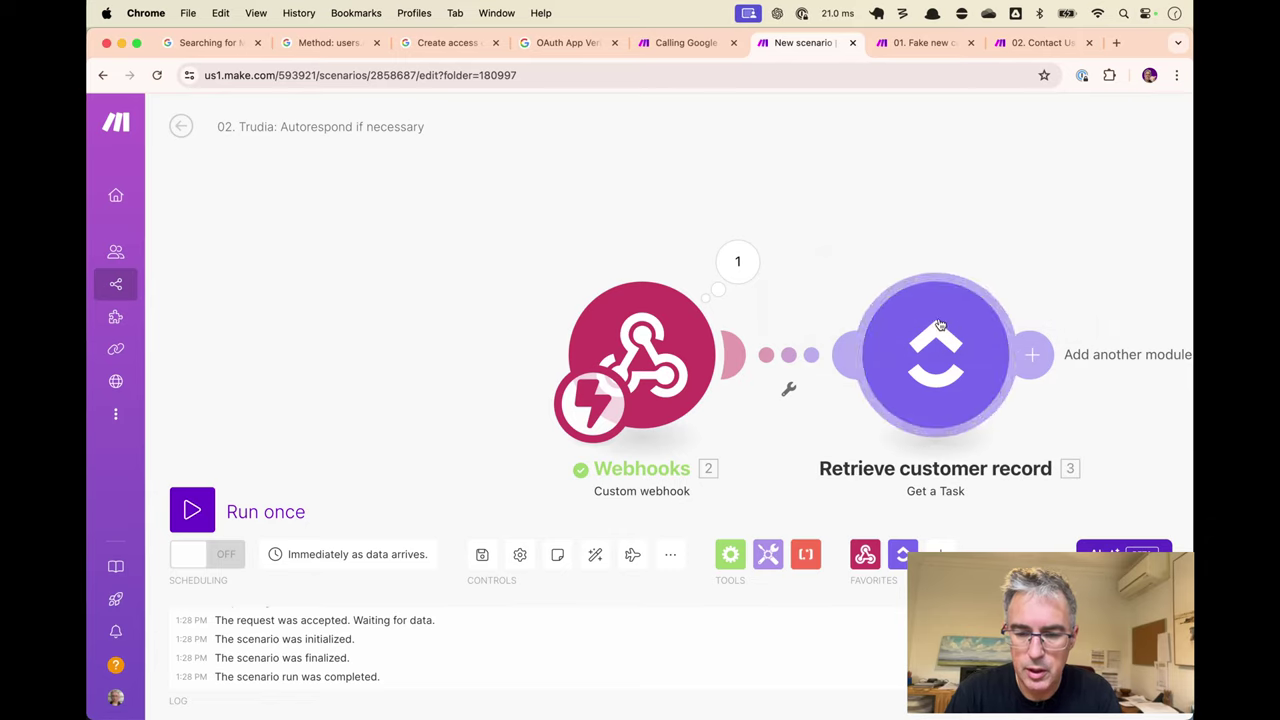
pyautogui.moveTo(871, 242); pyautogui.dragTo(736, 228)
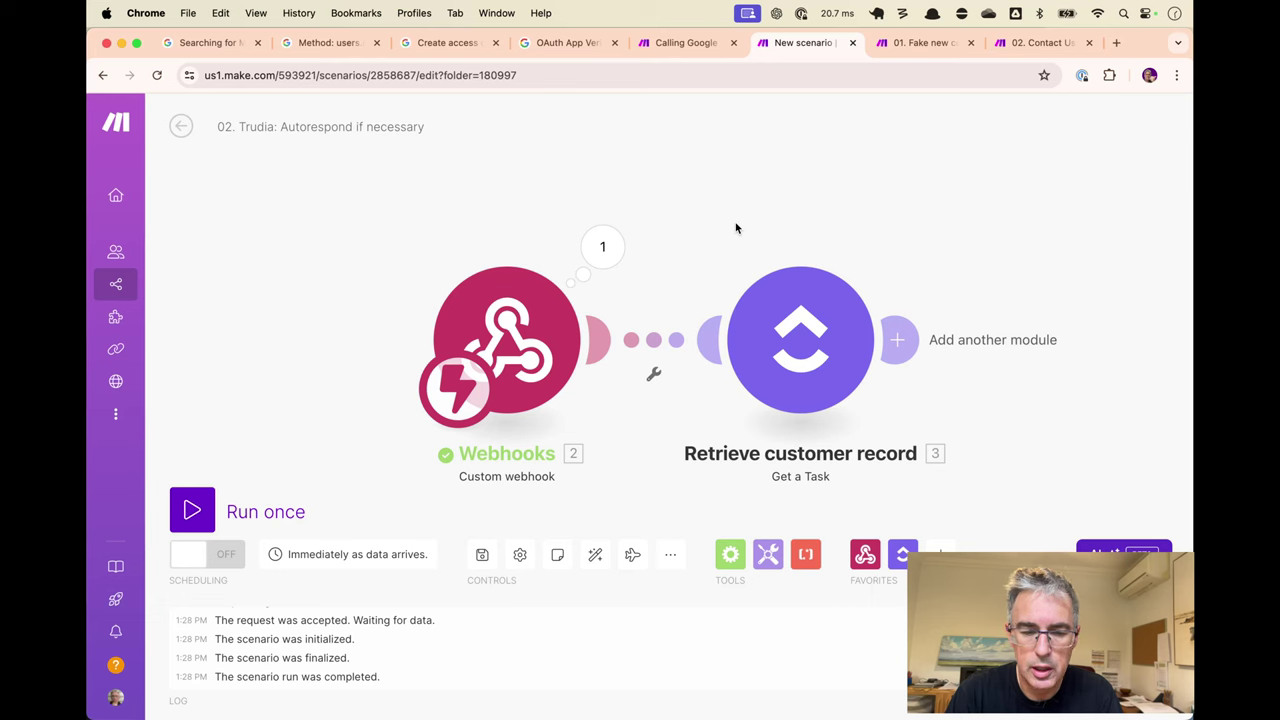
# Run the Trudia scenario once, fire Fake new contacts, and check the ClickUp step's output.
pyautogui.hotkey('ctrl', 'Return')
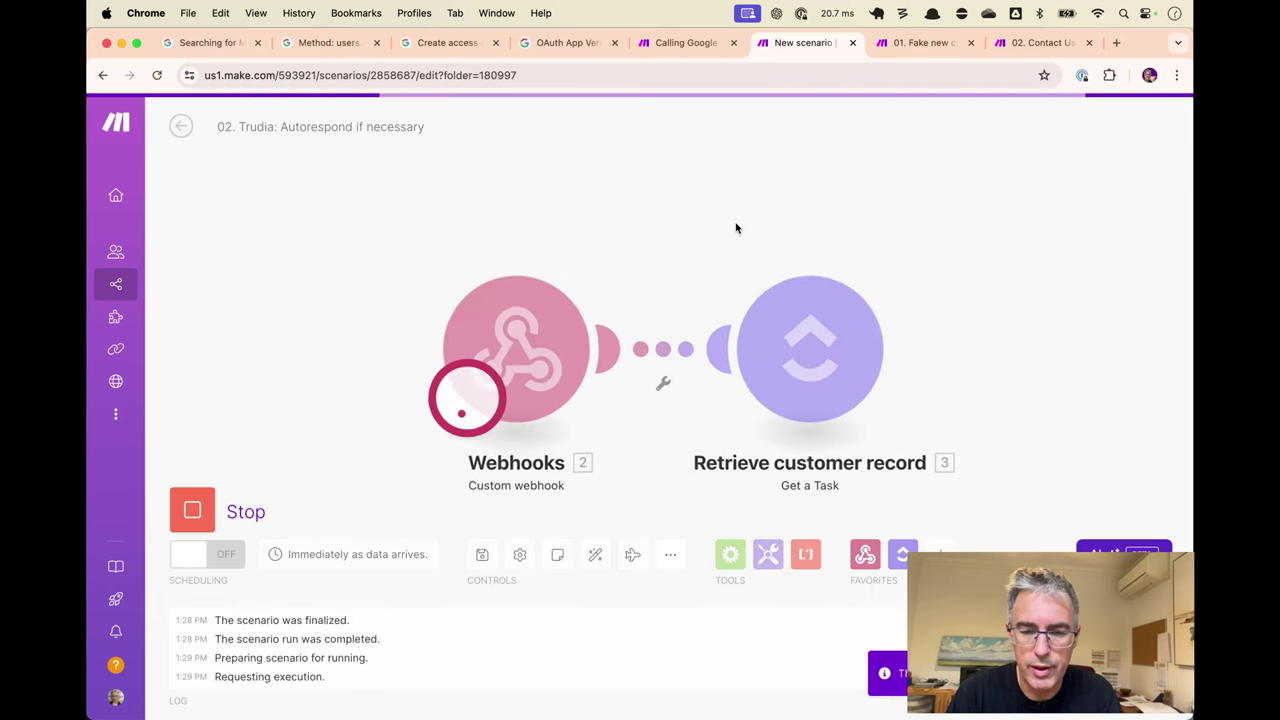
pyautogui.press('super+5')
pyautogui.press('super+7')
pyautogui.hotkey('ctrl', 'Return')
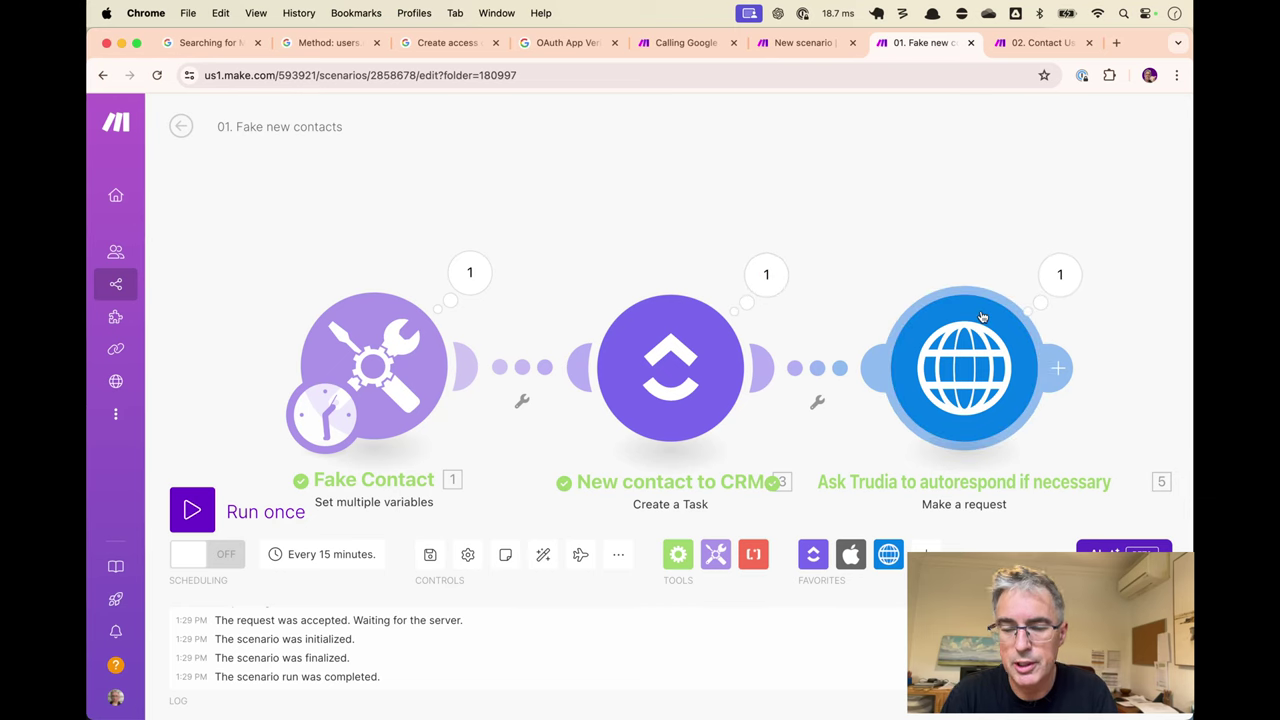
pyautogui.press('super+6')
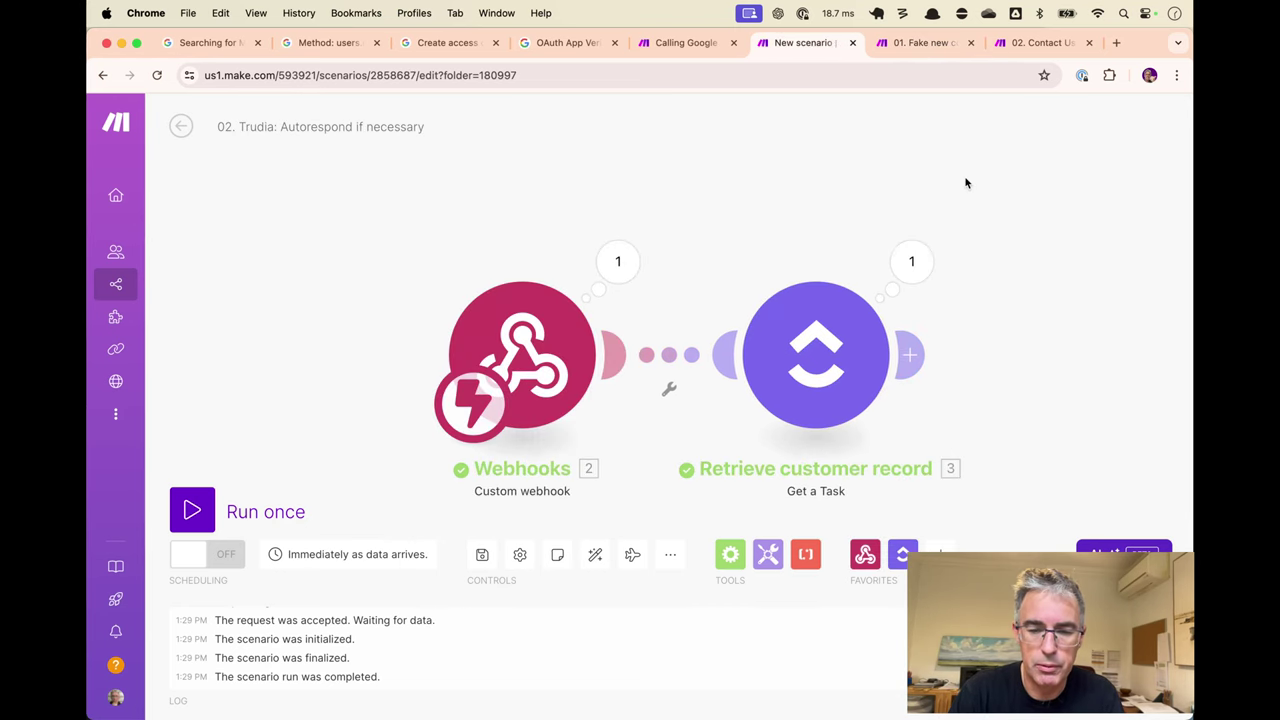
pyautogui.click(911, 262)
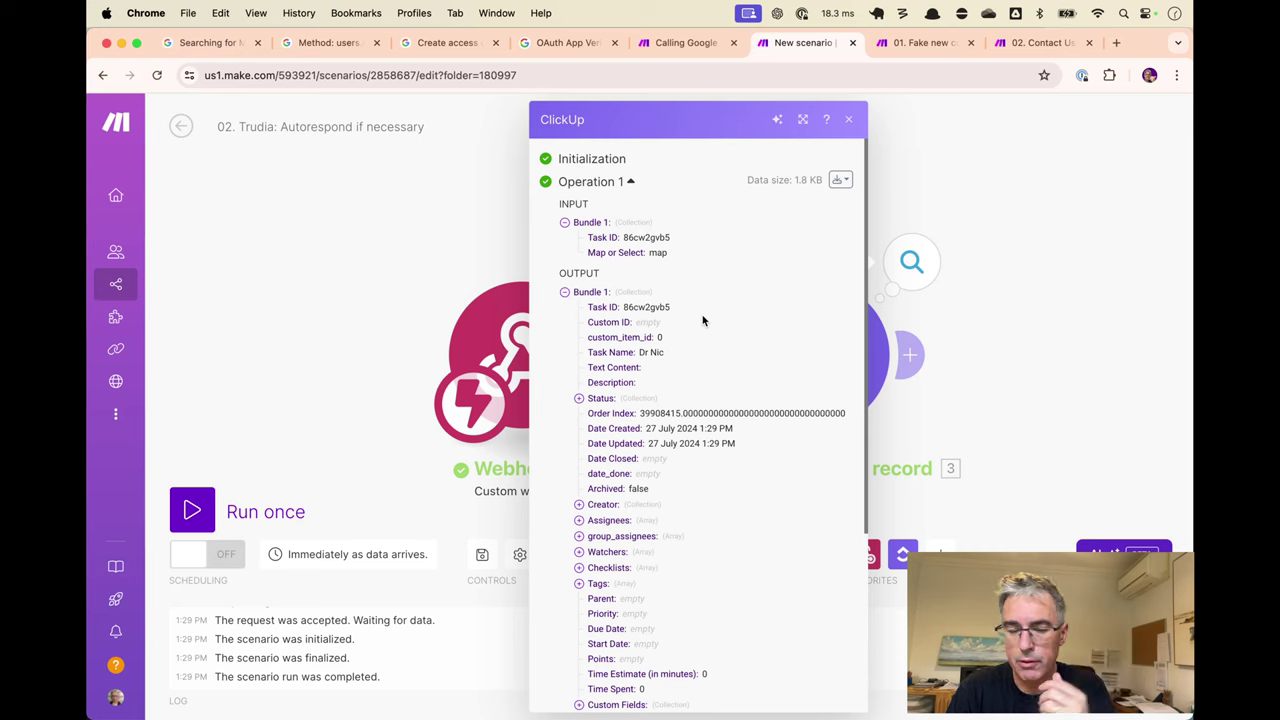
pyautogui.scroll(-1, 703, 320)
pyautogui.scroll(-5, 703, 320)
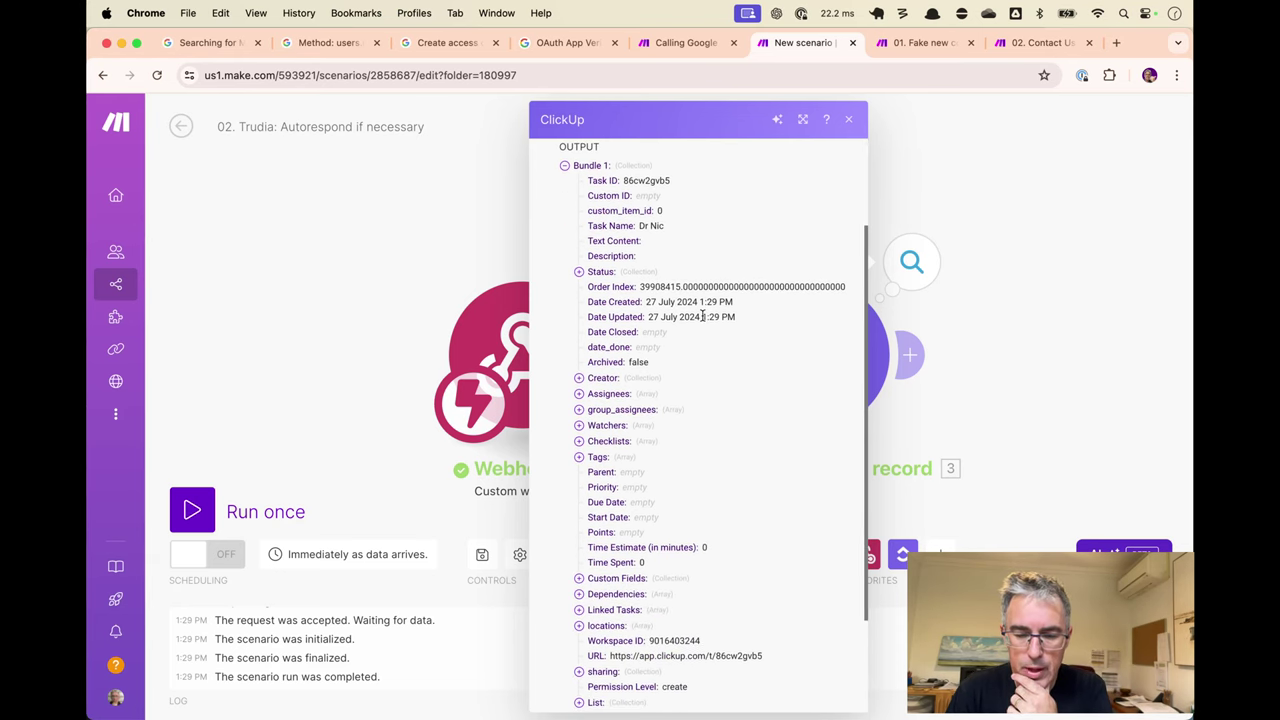
pyautogui.scroll(-4, 703, 318)
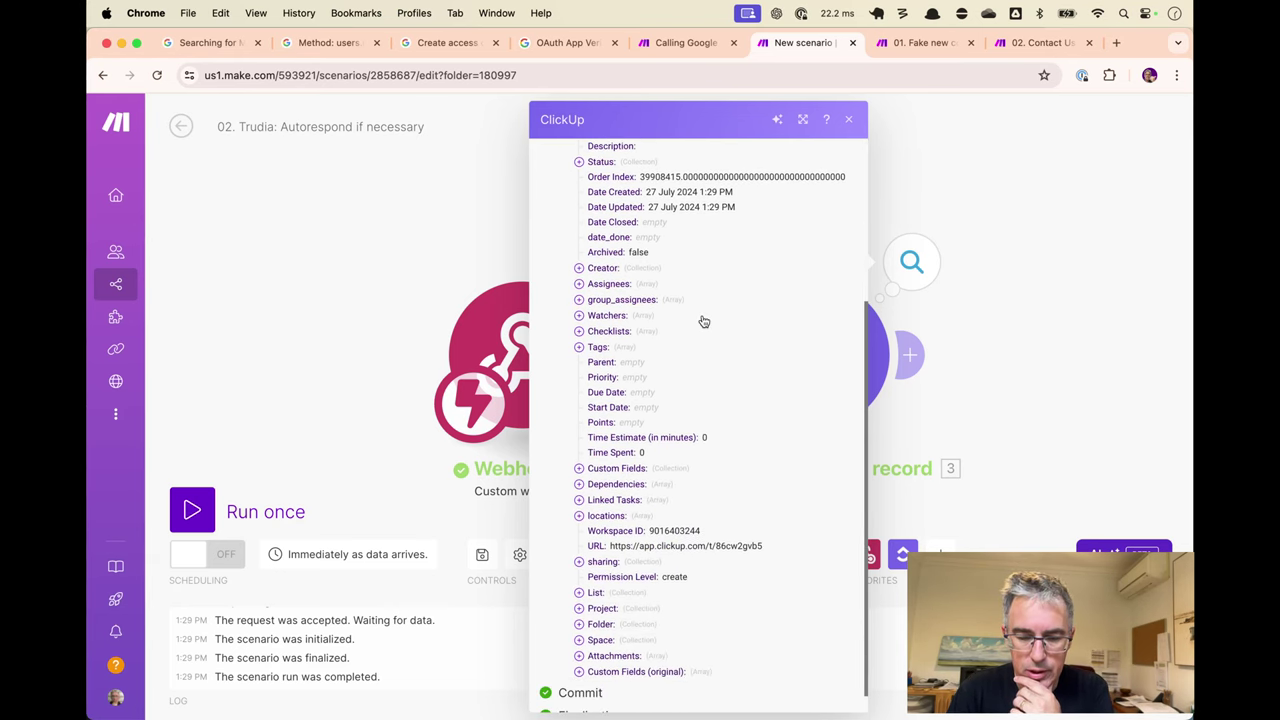
pyautogui.scroll(9, 703, 321)
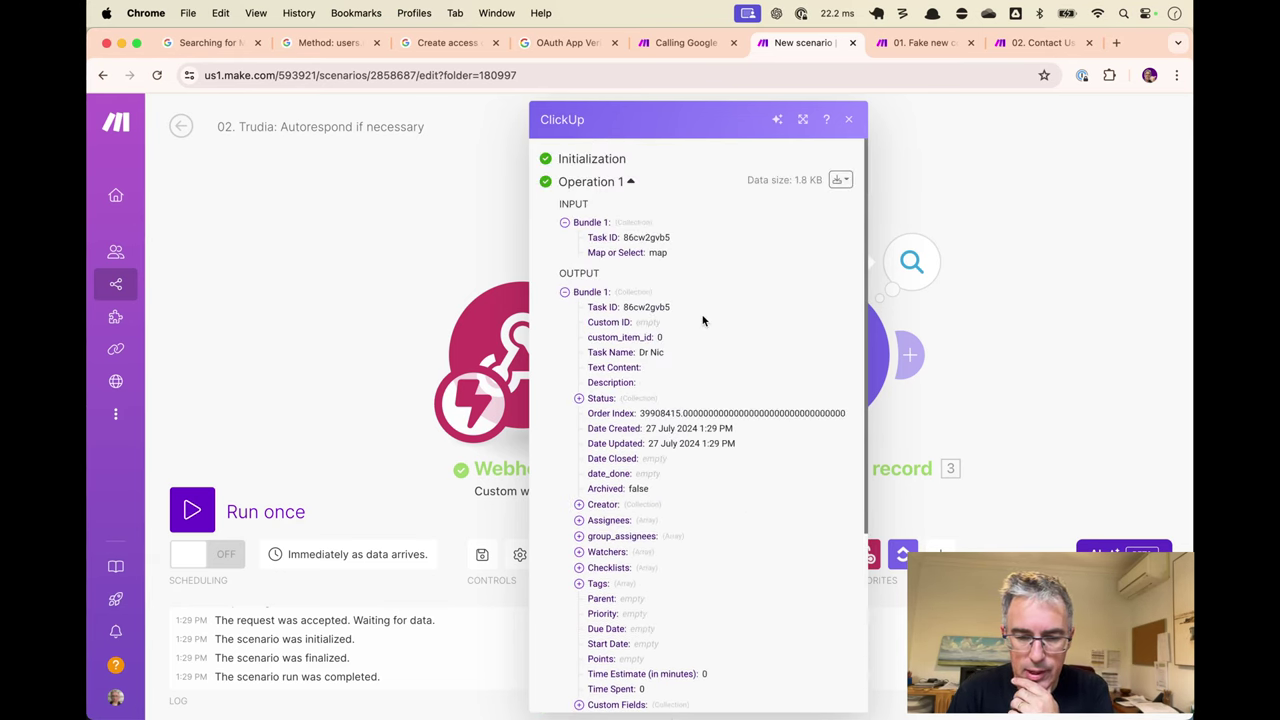
pyautogui.doubleClick(640, 350)
pyautogui.scroll(-10, 627, 443)
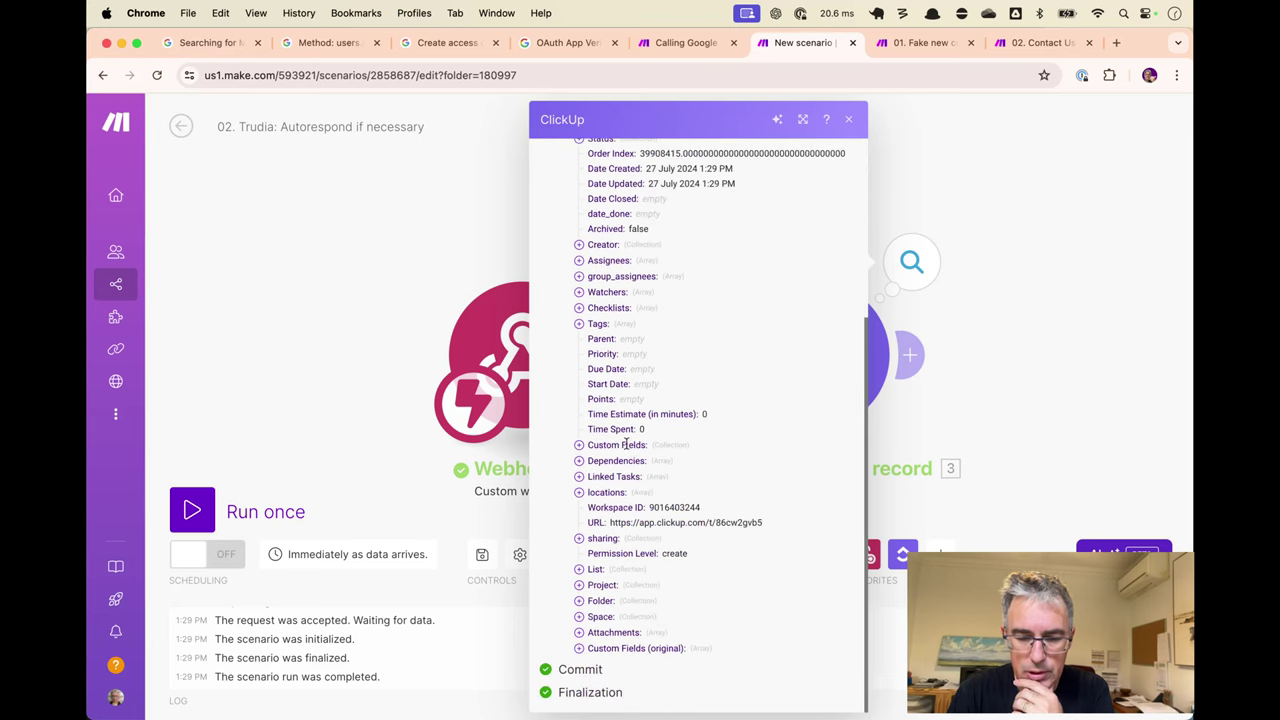
pyautogui.click(594, 651)
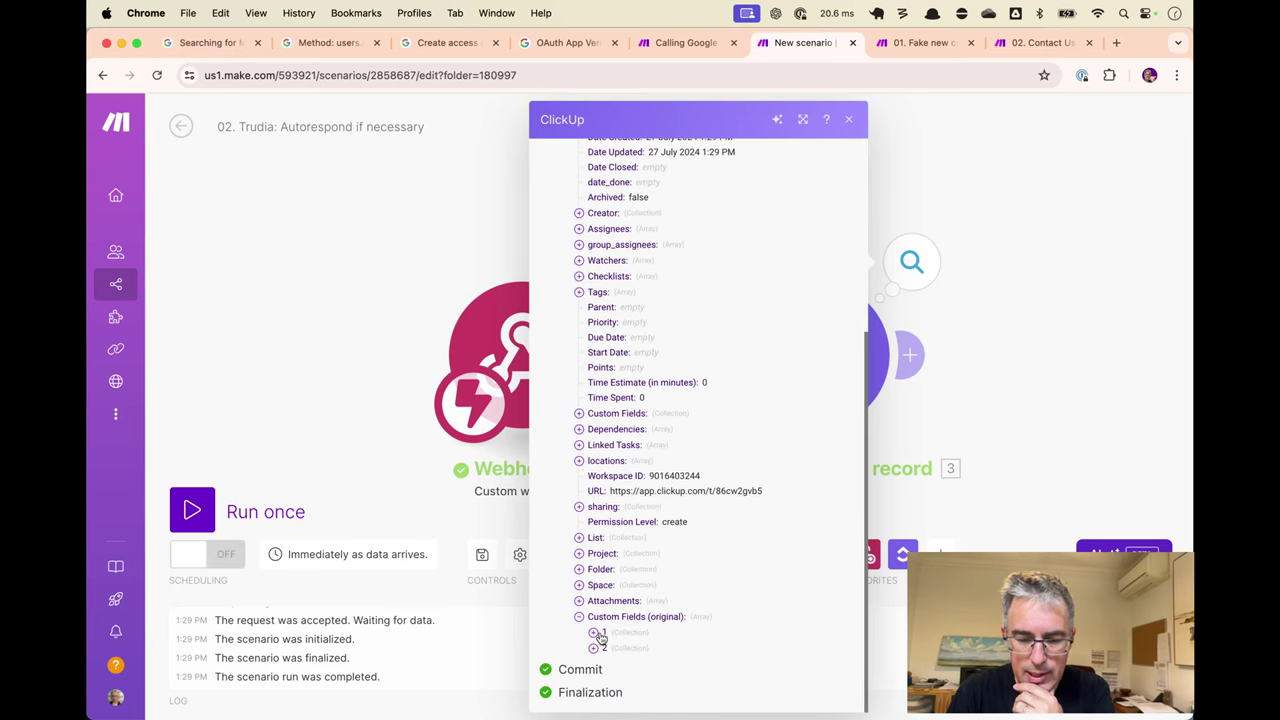
pyautogui.click(596, 634)
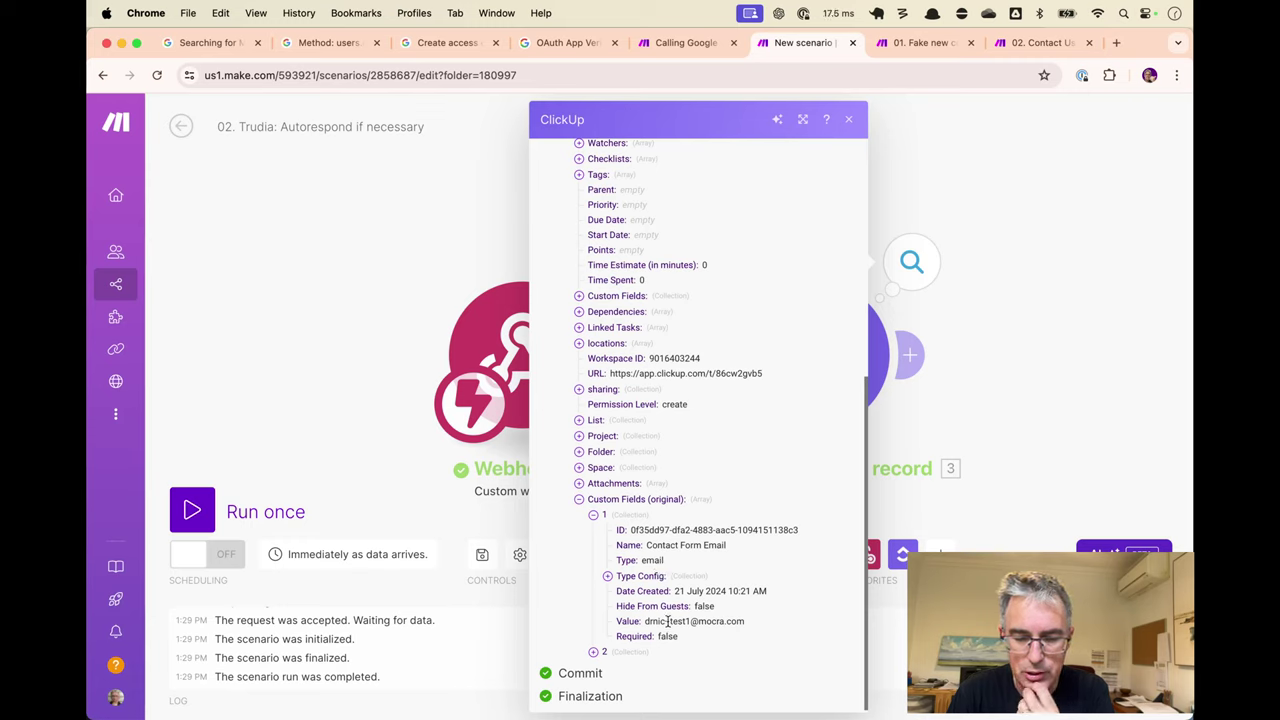
pyautogui.moveTo(646, 621); pyautogui.dragTo(728, 622)
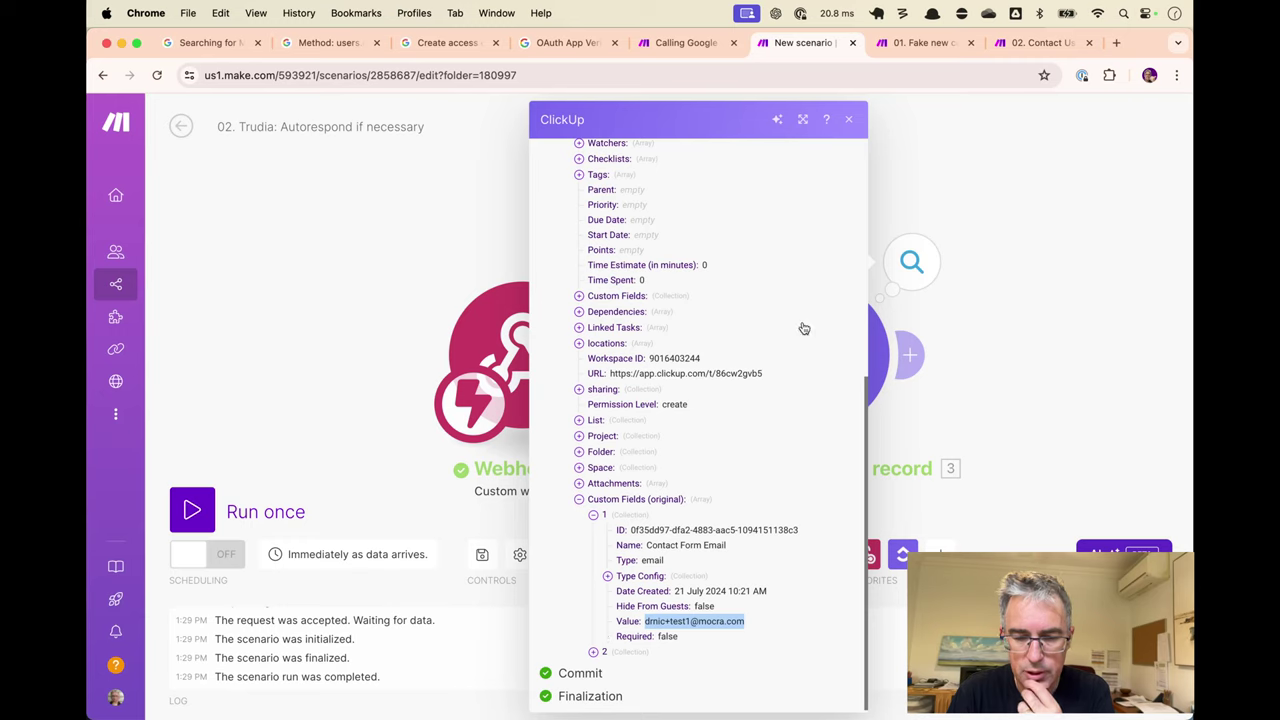
pyautogui.click(852, 121)
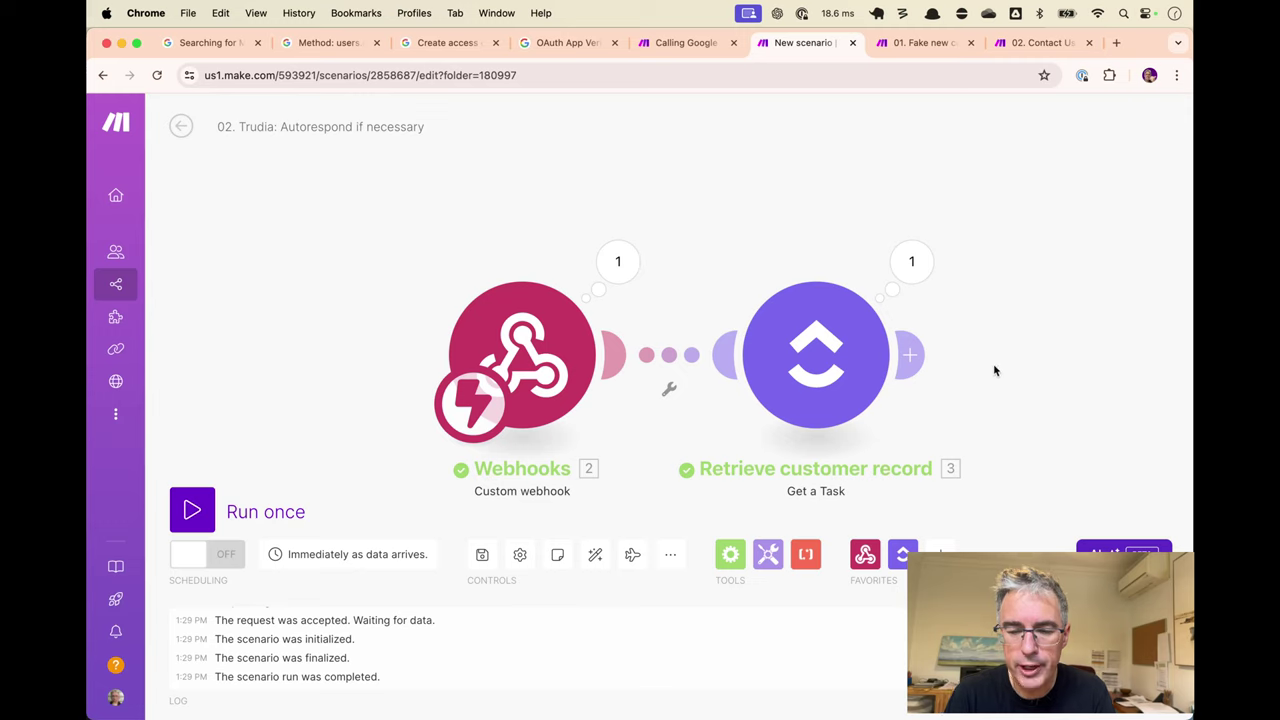
# Pan the canvas to view the webhook and Retrieve customer record modules.
pyautogui.moveTo(994, 371); pyautogui.dragTo(842, 311)
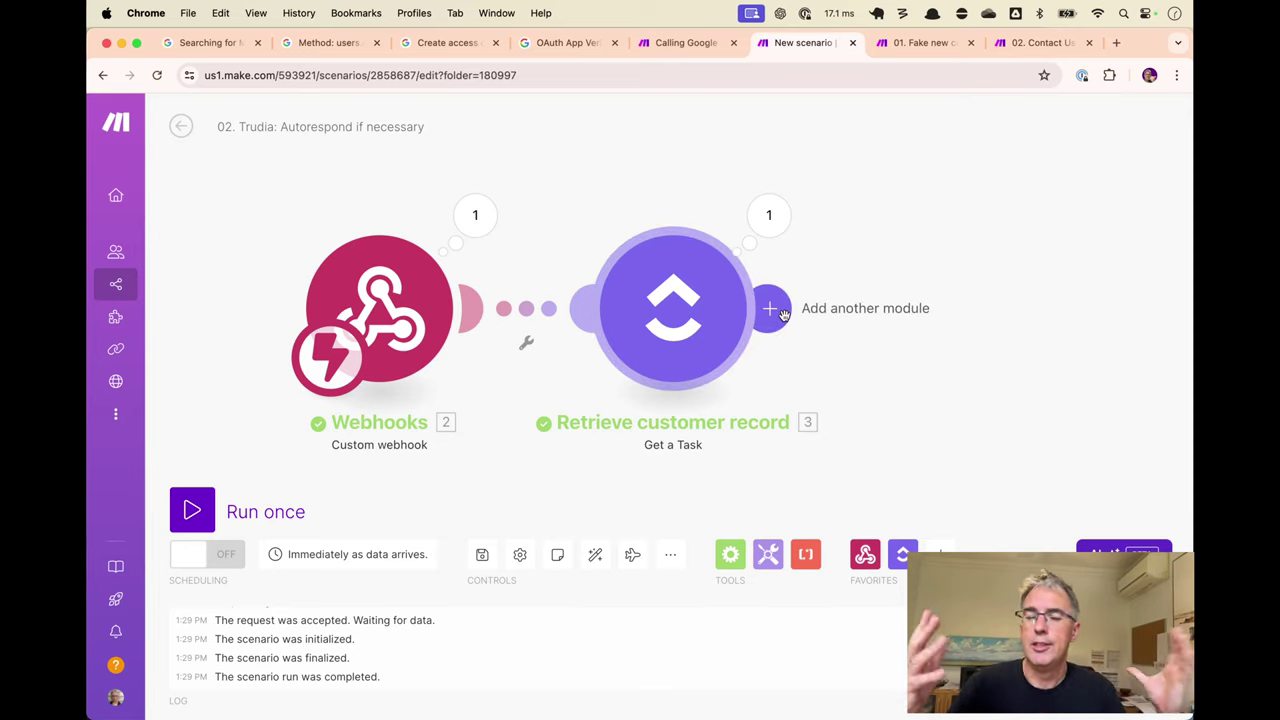
# Add a module after Retrieve customer record, trying searches gm, outl, micro and smtp, then clearing.
pyautogui.click(784, 314)
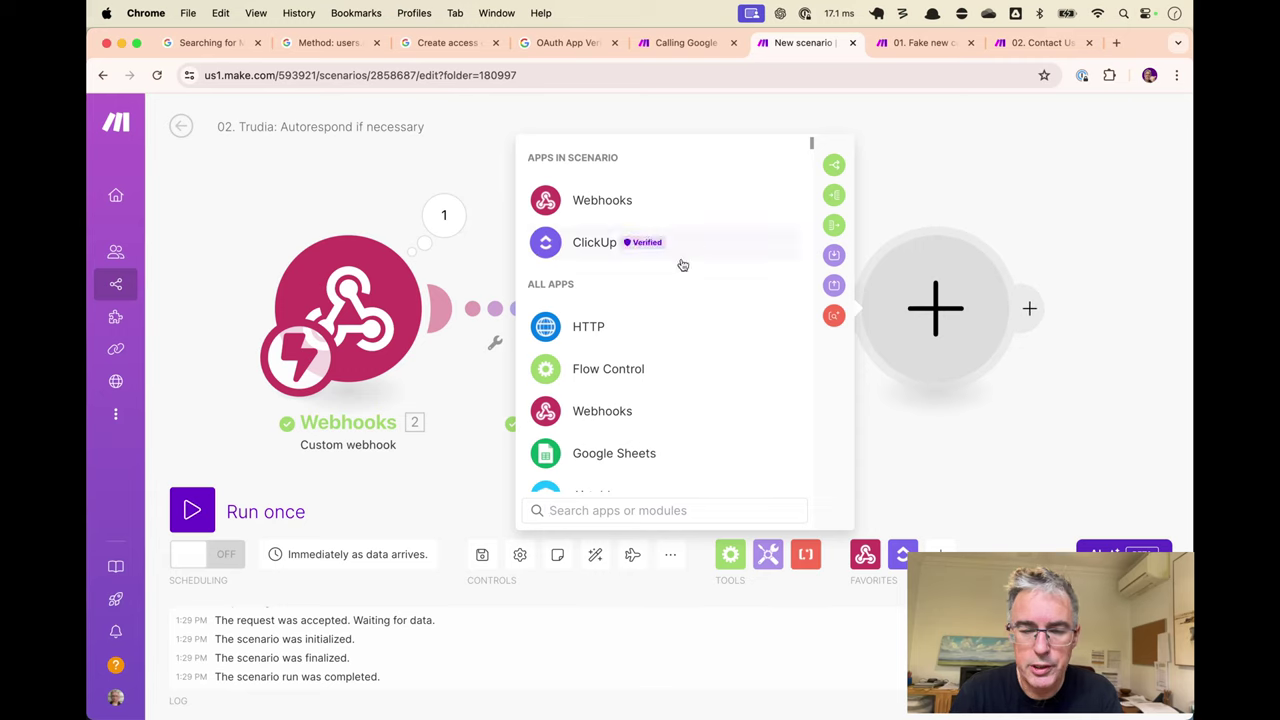
pyautogui.write('gm')
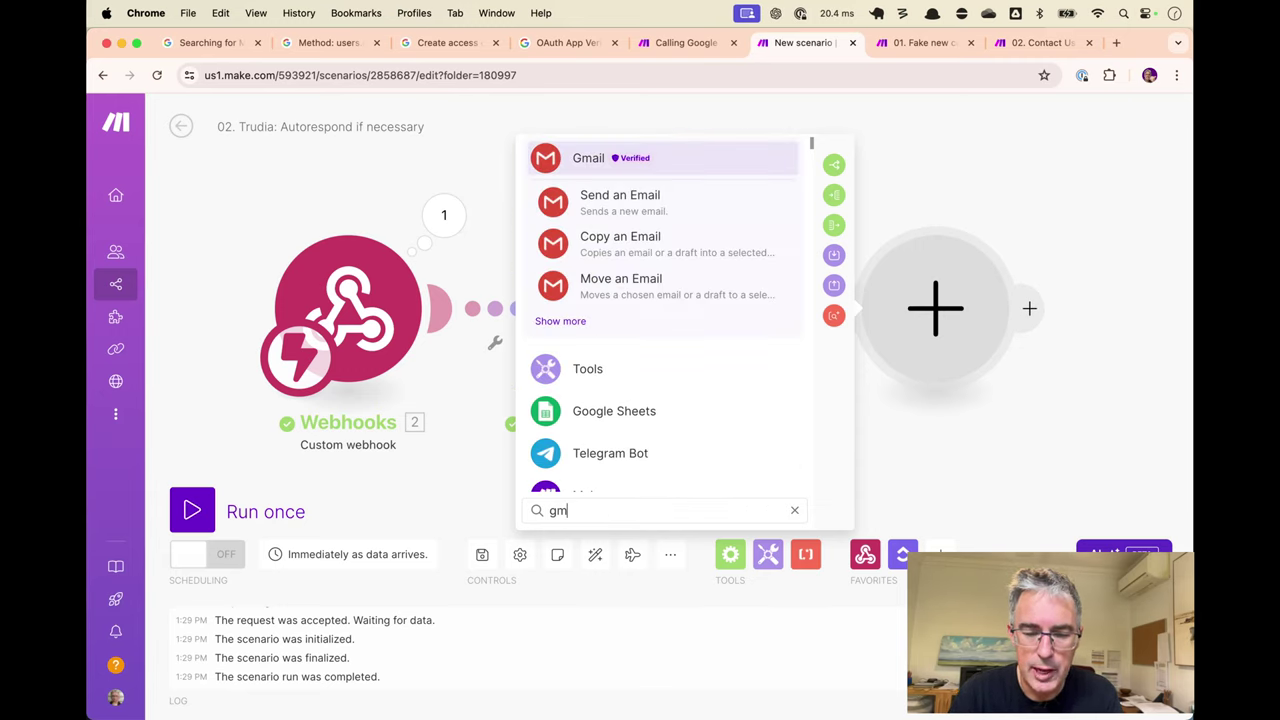
pyautogui.press('BackSpace')
pyautogui.press('BackSpace')
pyautogui.write('outl')
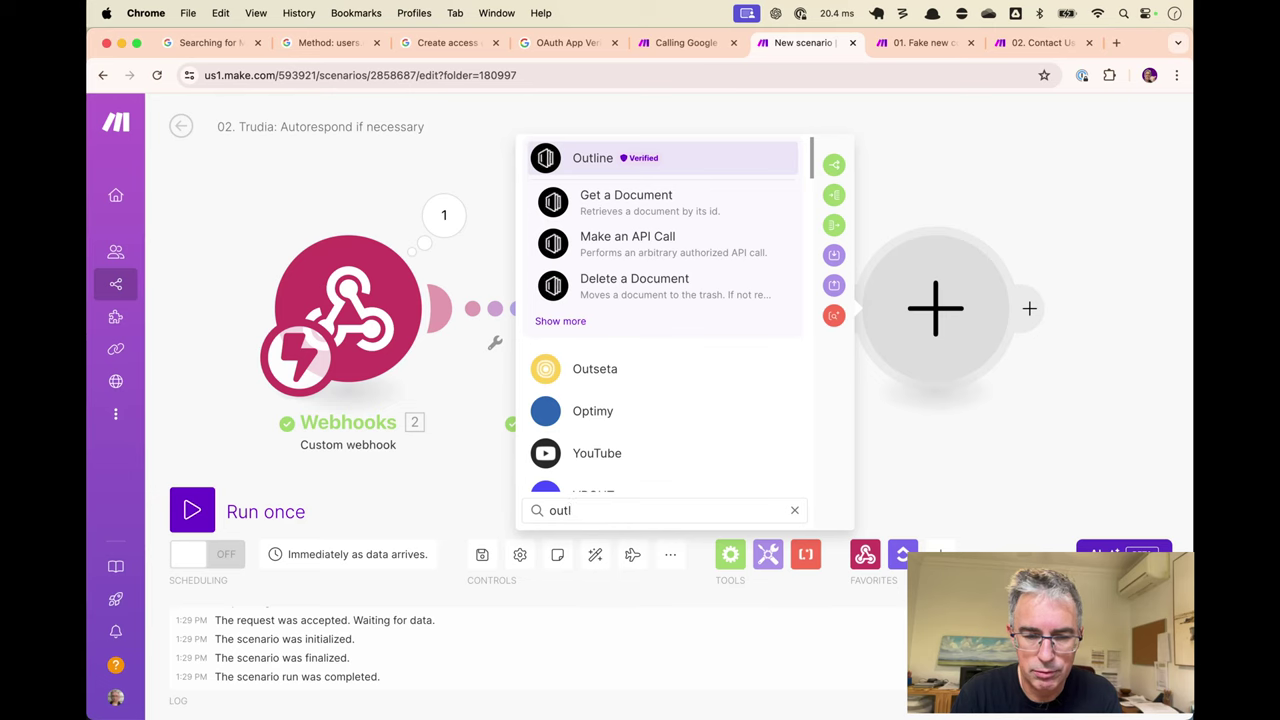
pyautogui.press('BackSpace')
pyautogui.press('BackSpace')
pyautogui.press('BackSpace')
pyautogui.press('BackSpace')
pyautogui.write('micro')
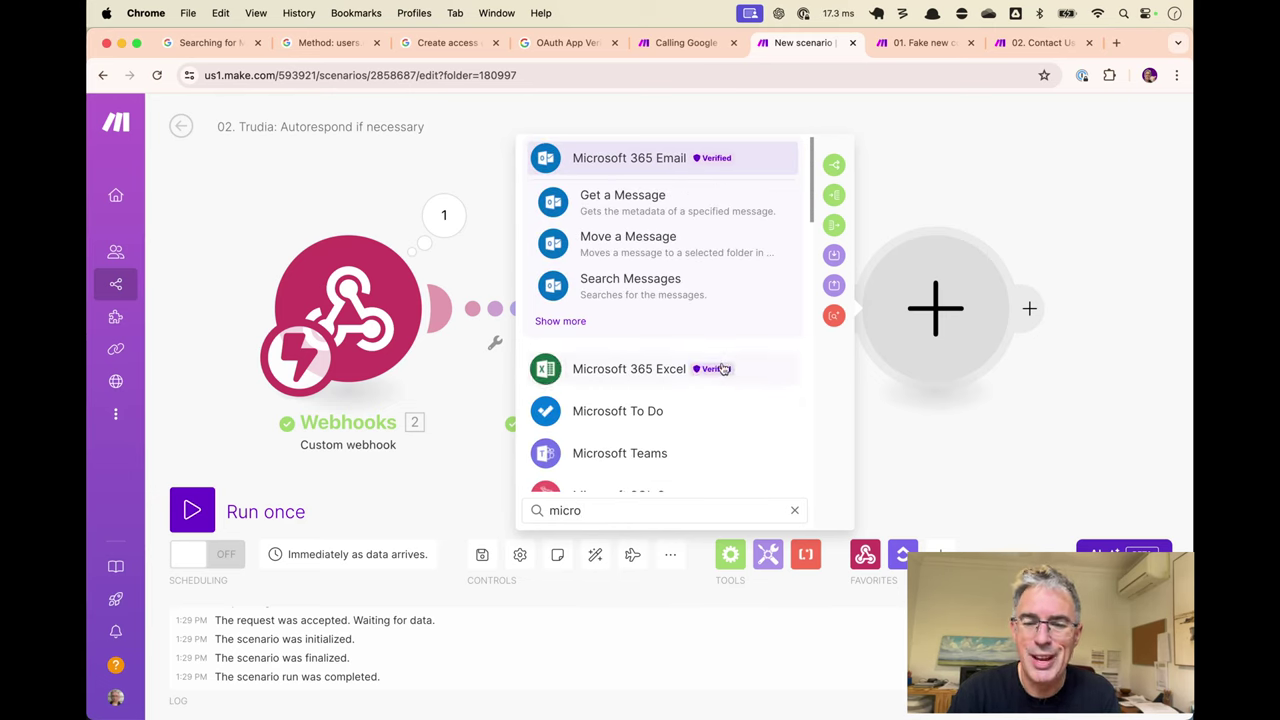
pyautogui.press('BackSpace')
pyautogui.press('BackSpace')
pyautogui.press('BackSpace')
pyautogui.press('BackSpace')
pyautogui.press('BackSpace')
pyautogui.write('smtp')
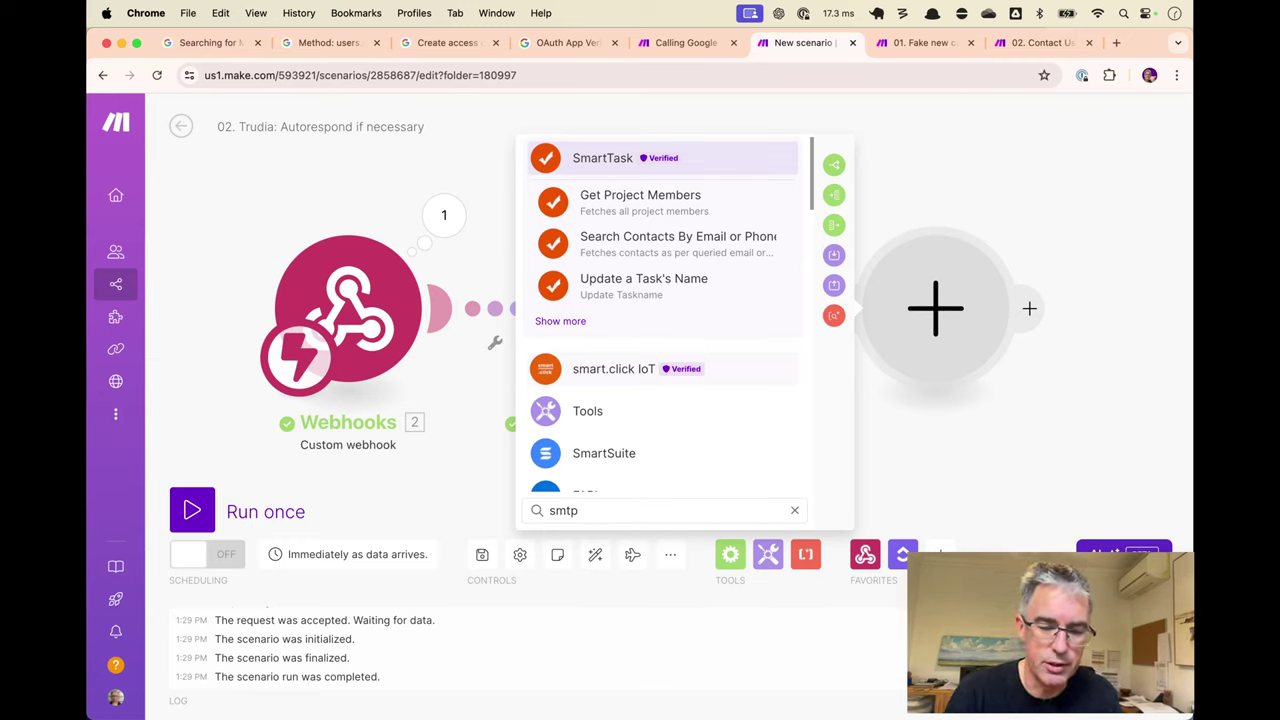
pyautogui.scroll(-4, 719, 315)
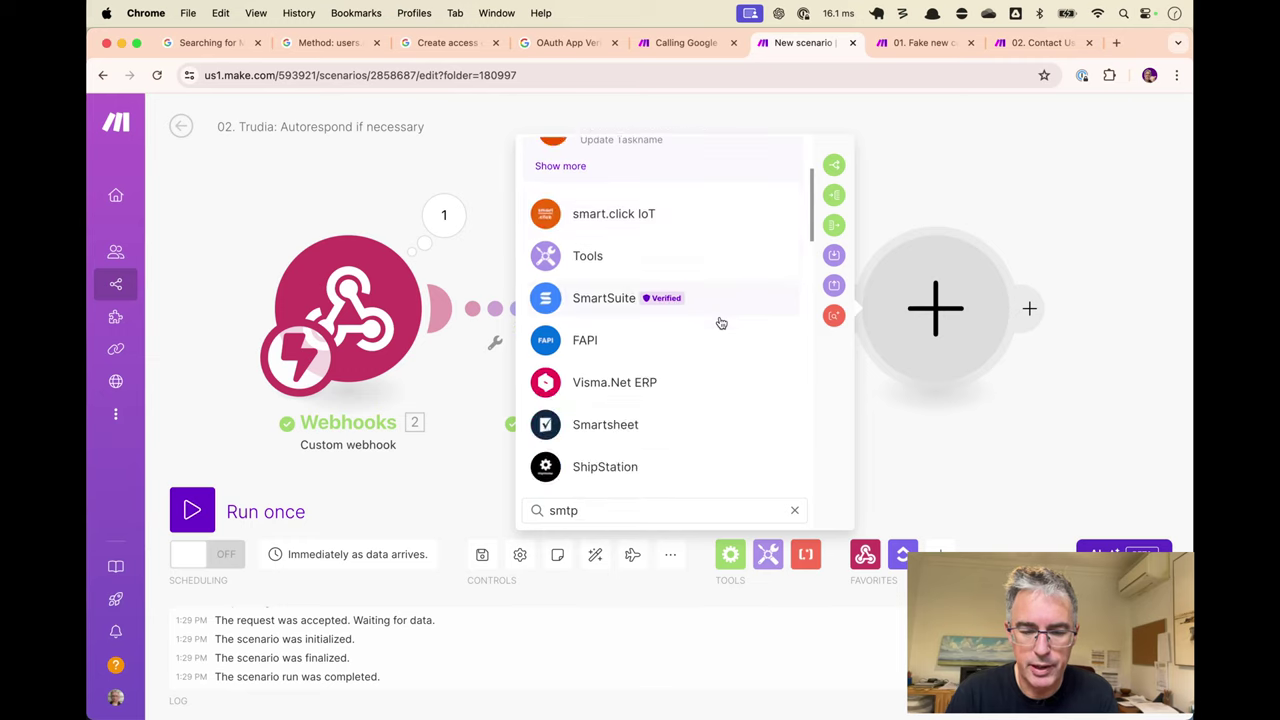
pyautogui.press('BackSpace')
pyautogui.press('BackSpace')
pyautogui.press('BackSpace')
pyautogui.press('BackSpace')
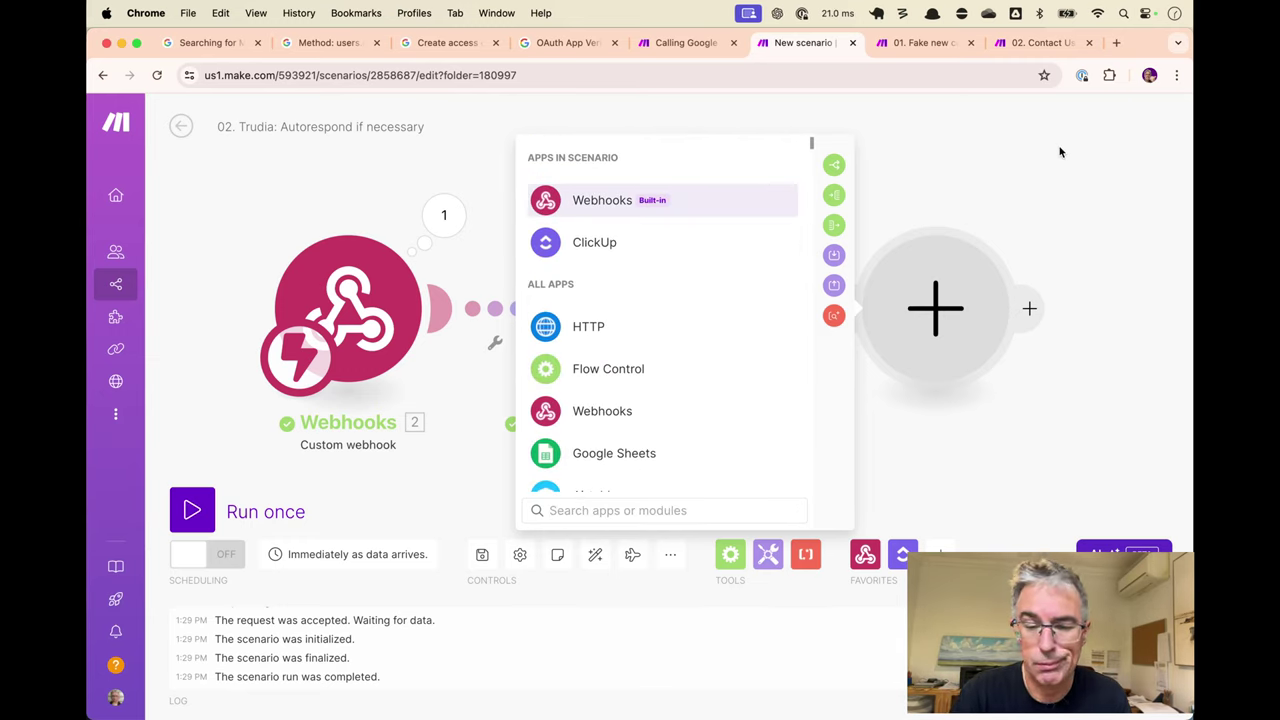
# Search 'gmail', pick the Gmail app and choose its Send an Email action.
pyautogui.write('gmail')
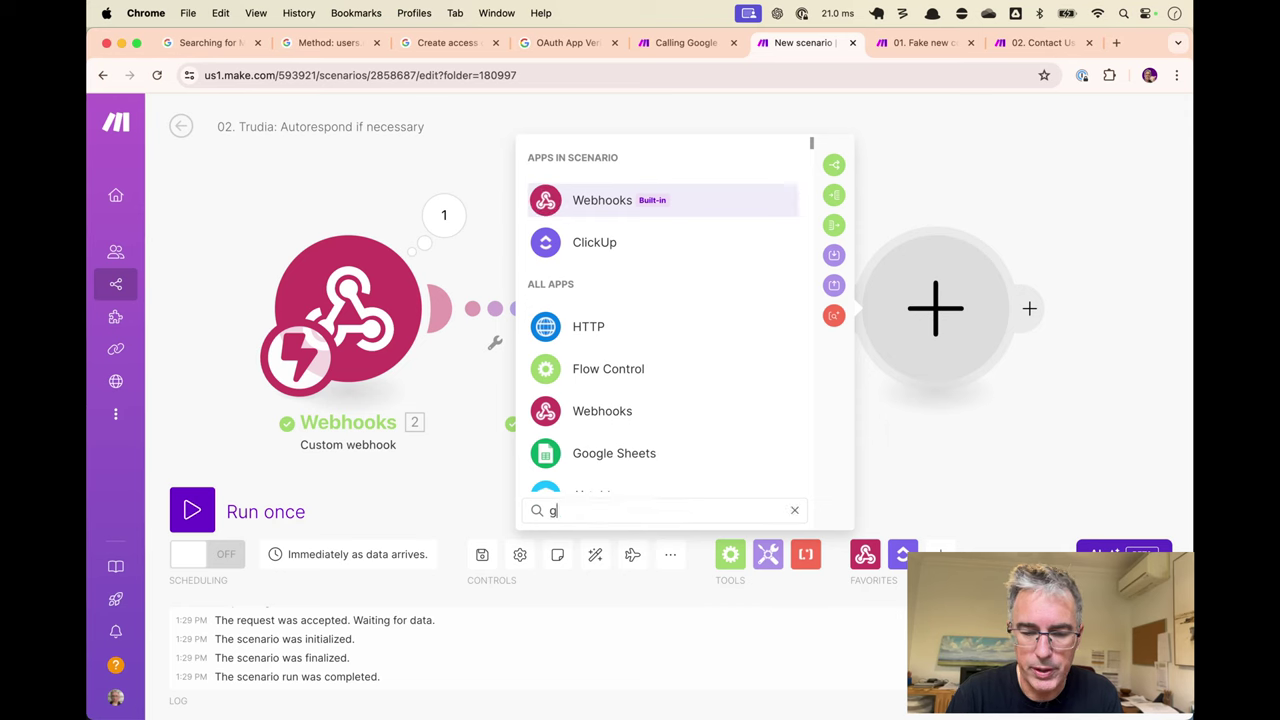
pyautogui.click(680, 170)
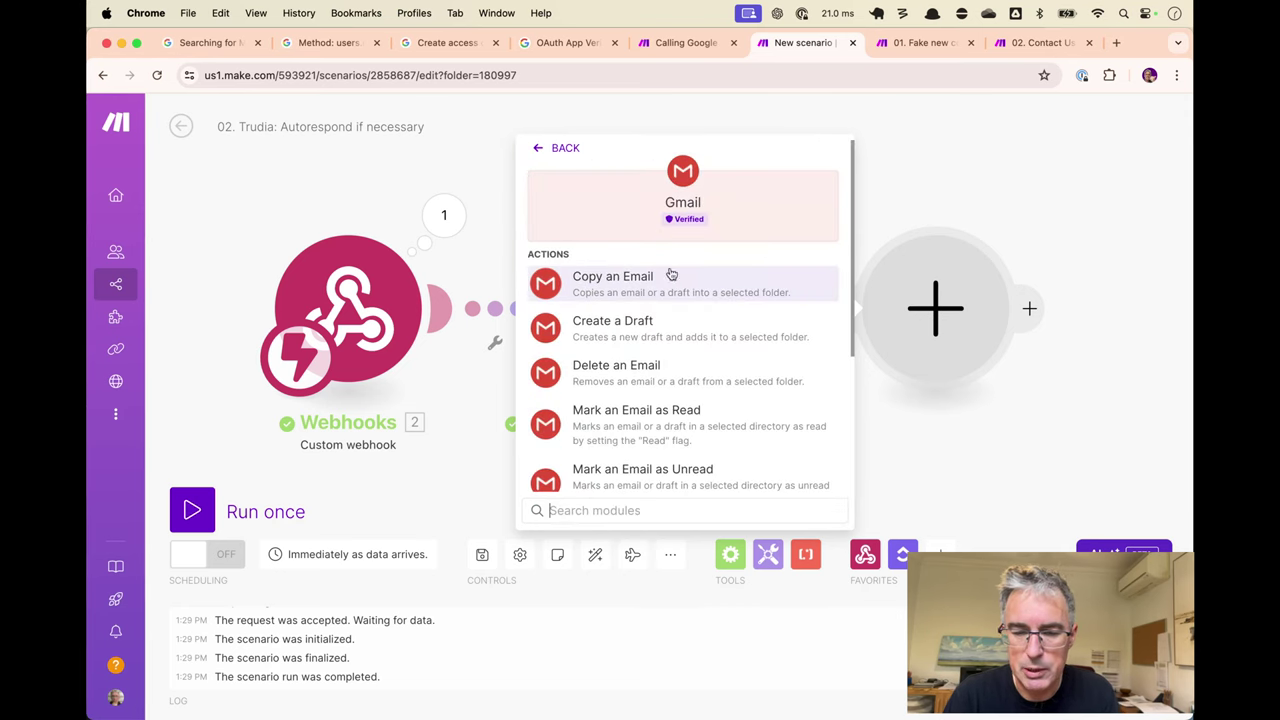
pyautogui.scroll(-1, 684, 310)
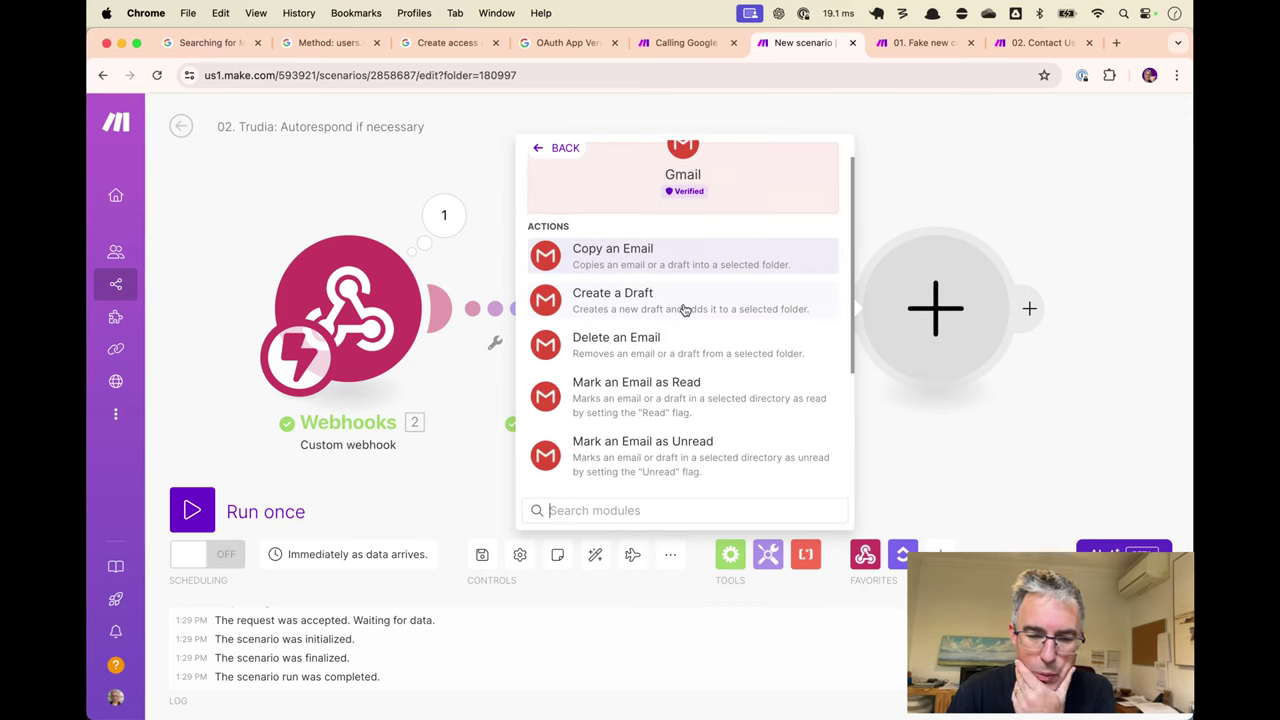
pyautogui.scroll(-1, 684, 310)
pyautogui.scroll(-1, 683, 320)
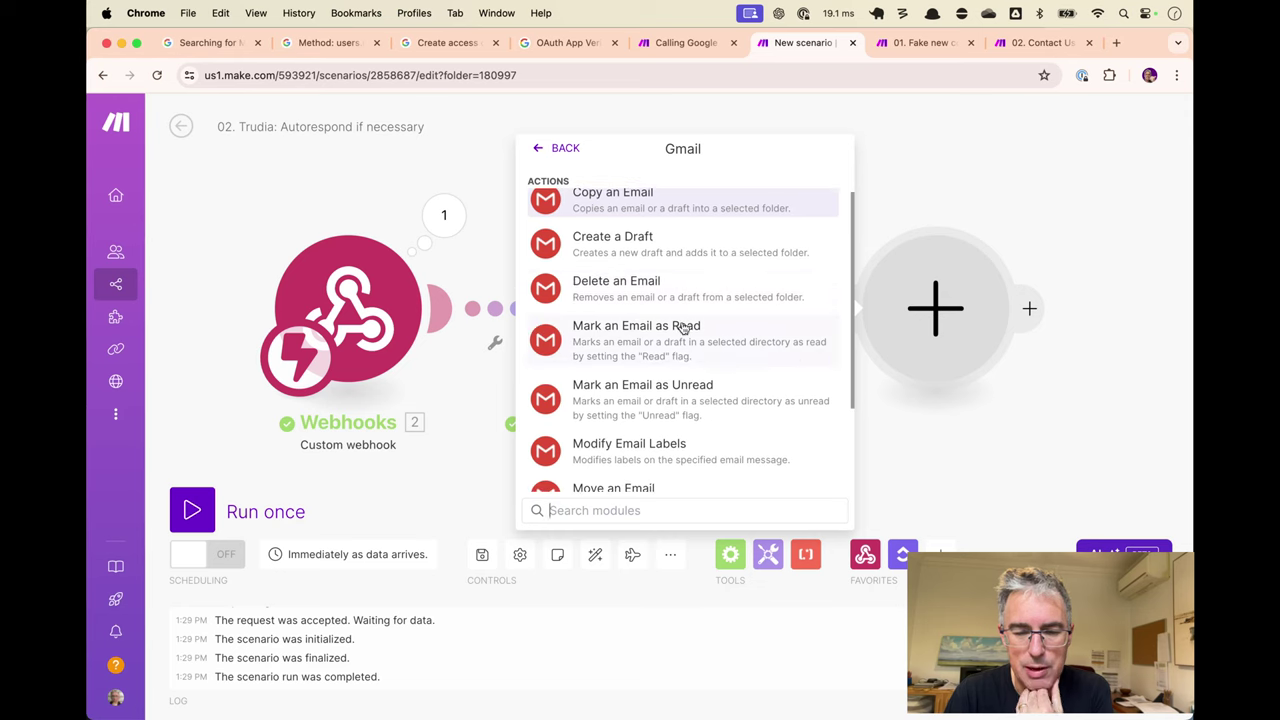
pyautogui.scroll(-1, 684, 344)
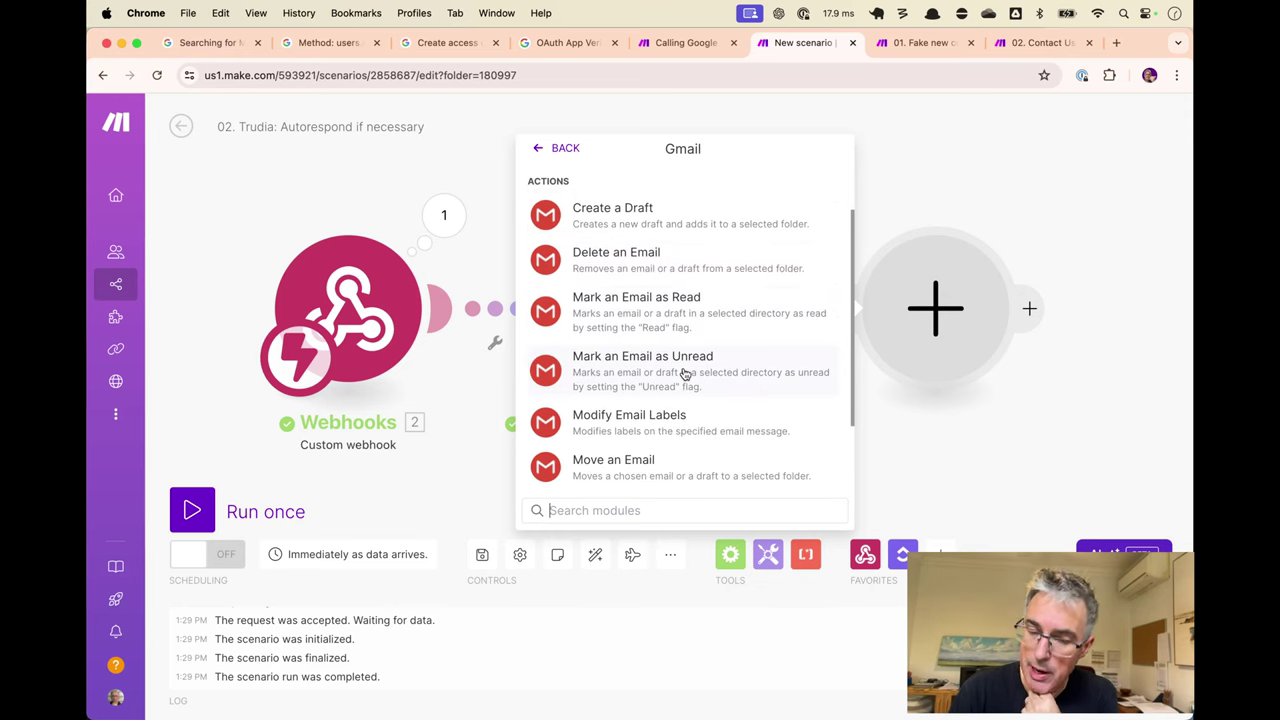
pyautogui.scroll(-3, 684, 373)
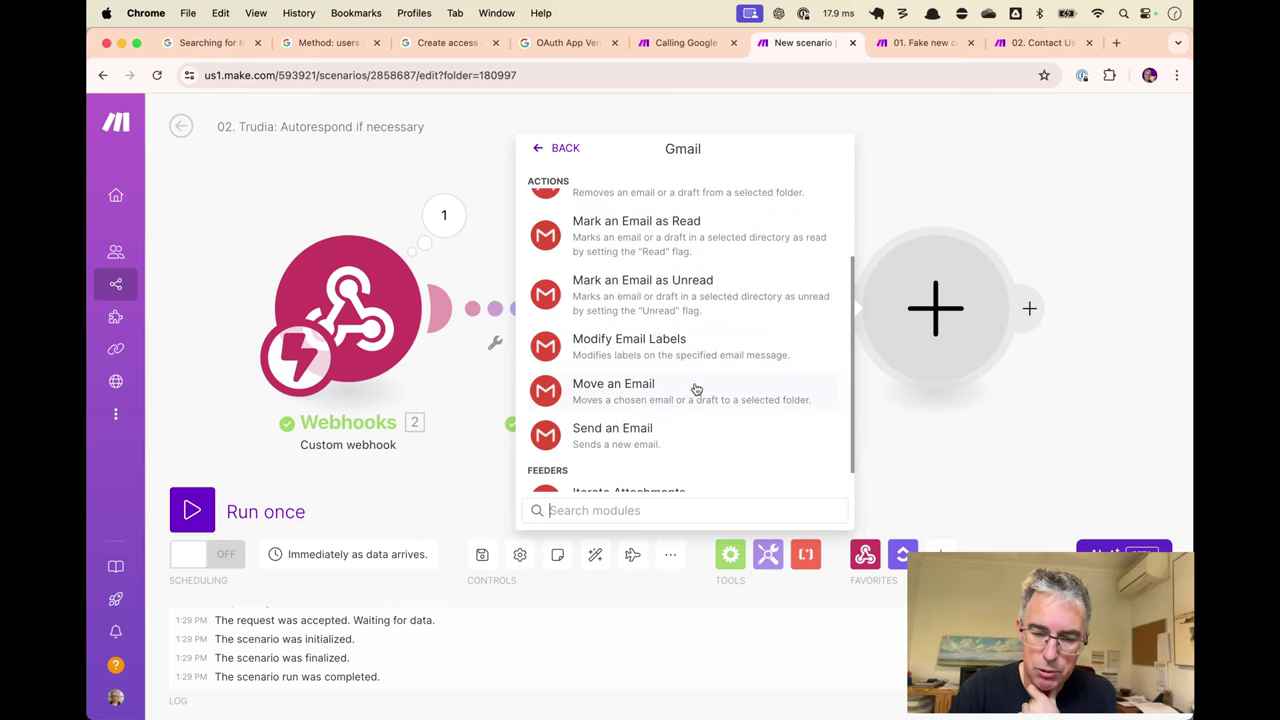
pyautogui.scroll(-1, 695, 400)
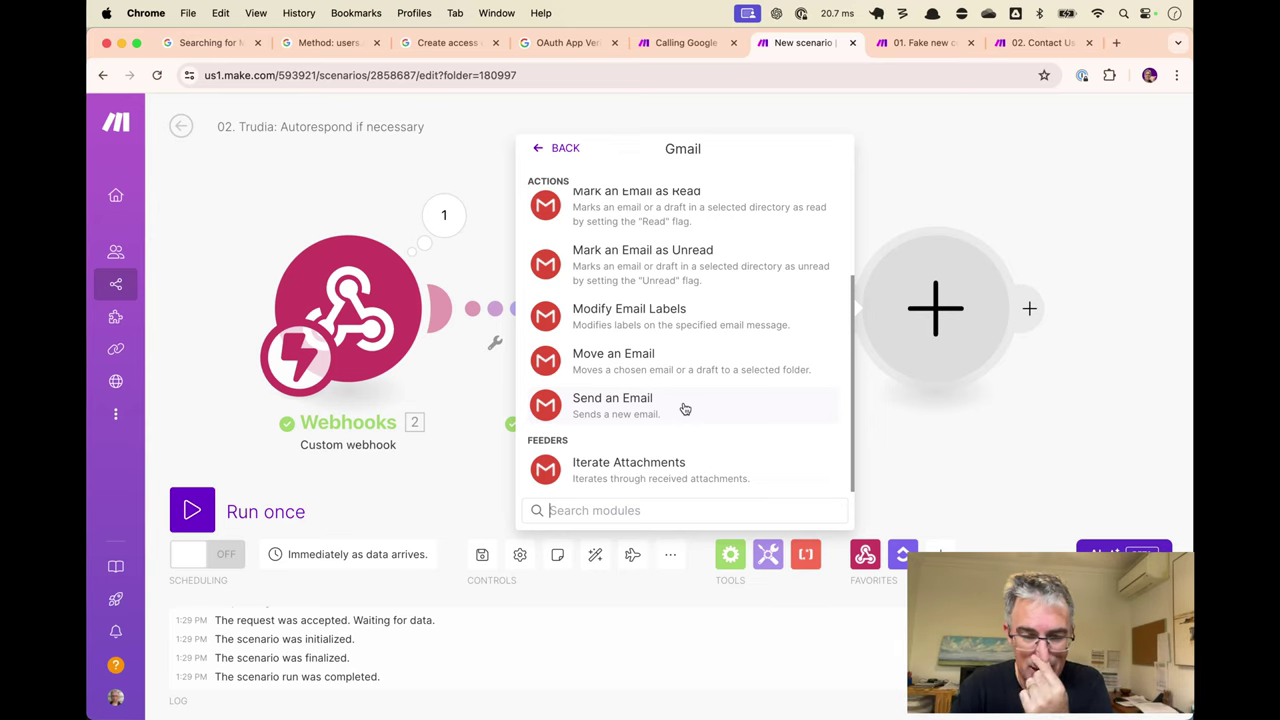
pyautogui.scroll(5, 685, 408)
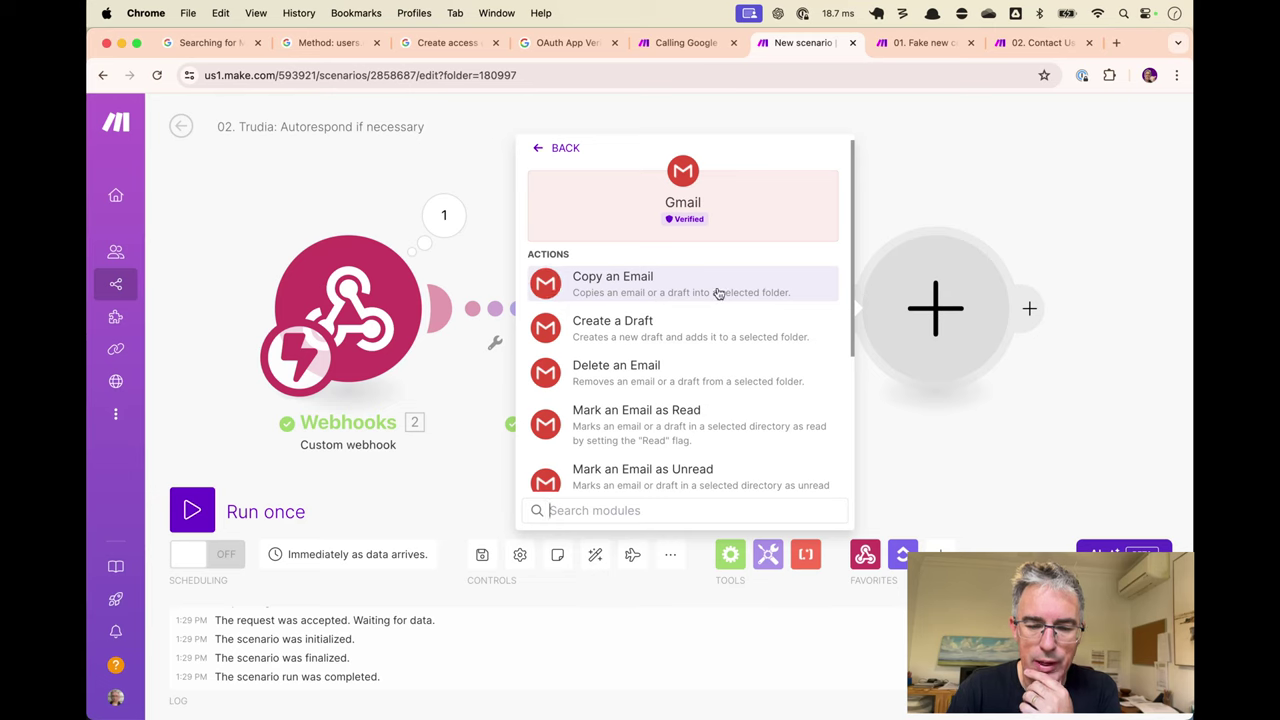
pyautogui.scroll(-4, 676, 422)
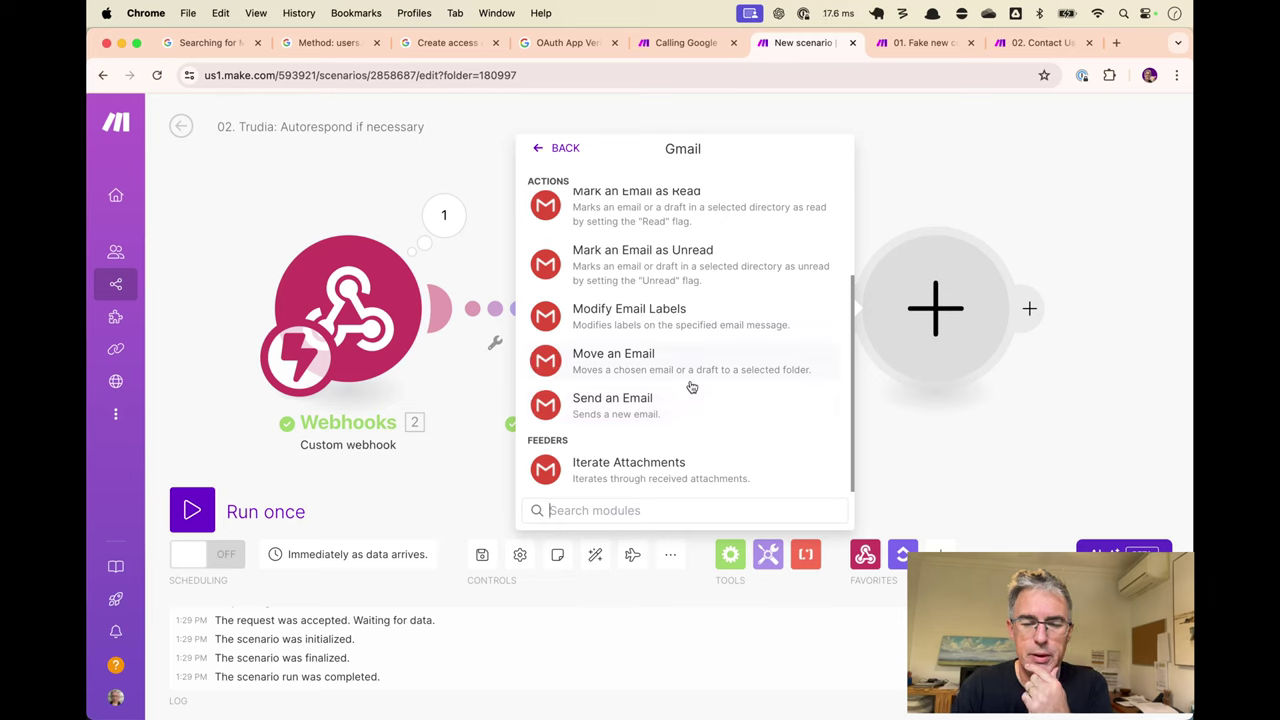
pyautogui.scroll(4, 688, 356)
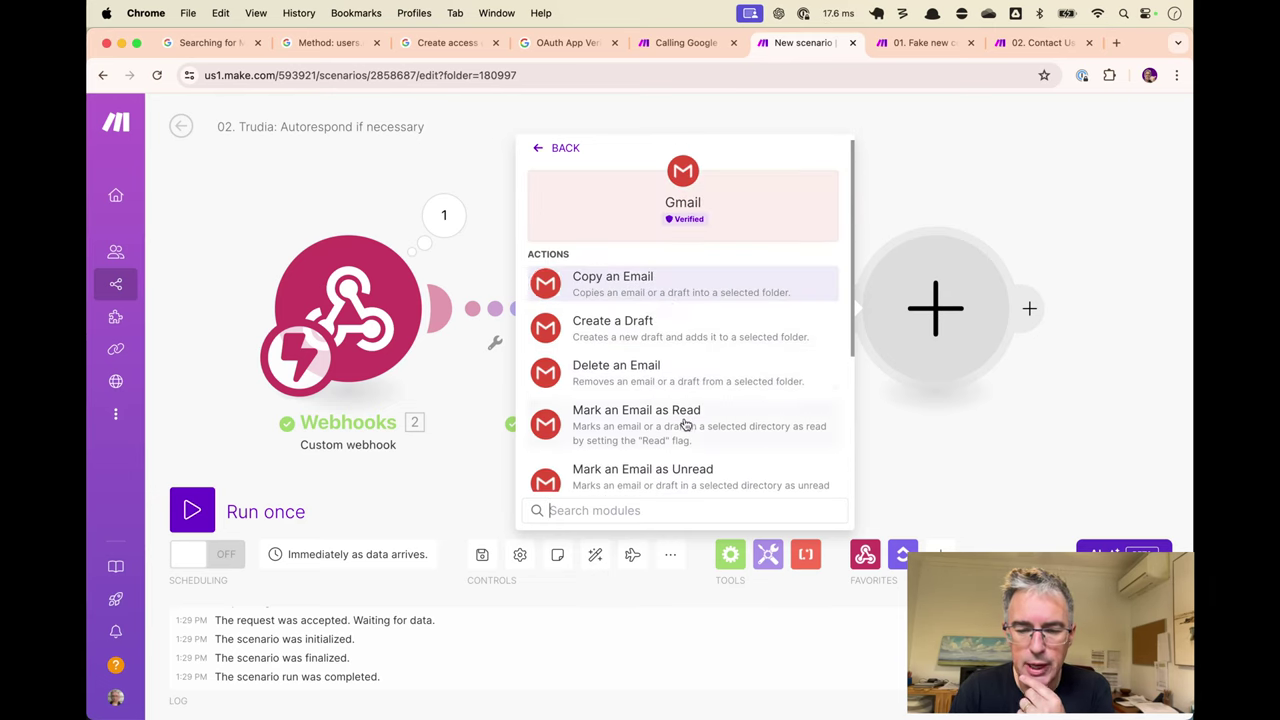
pyautogui.scroll(-4, 686, 416)
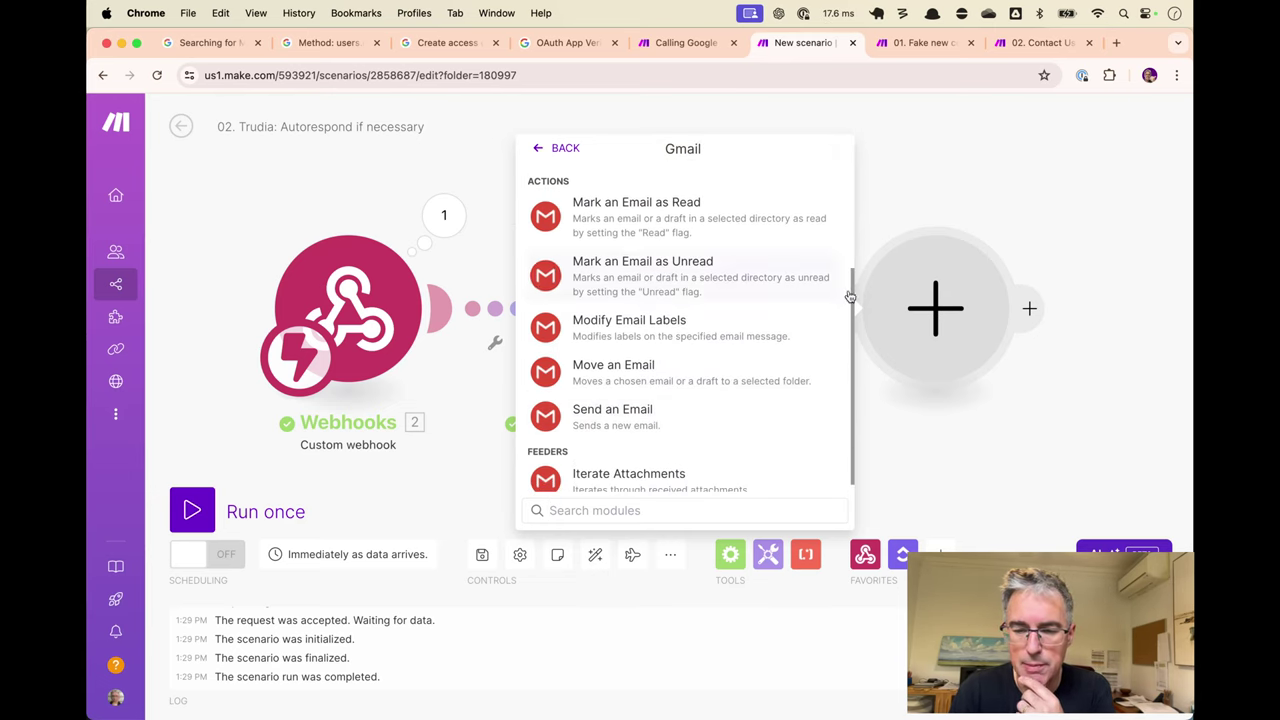
pyautogui.click(776, 373)
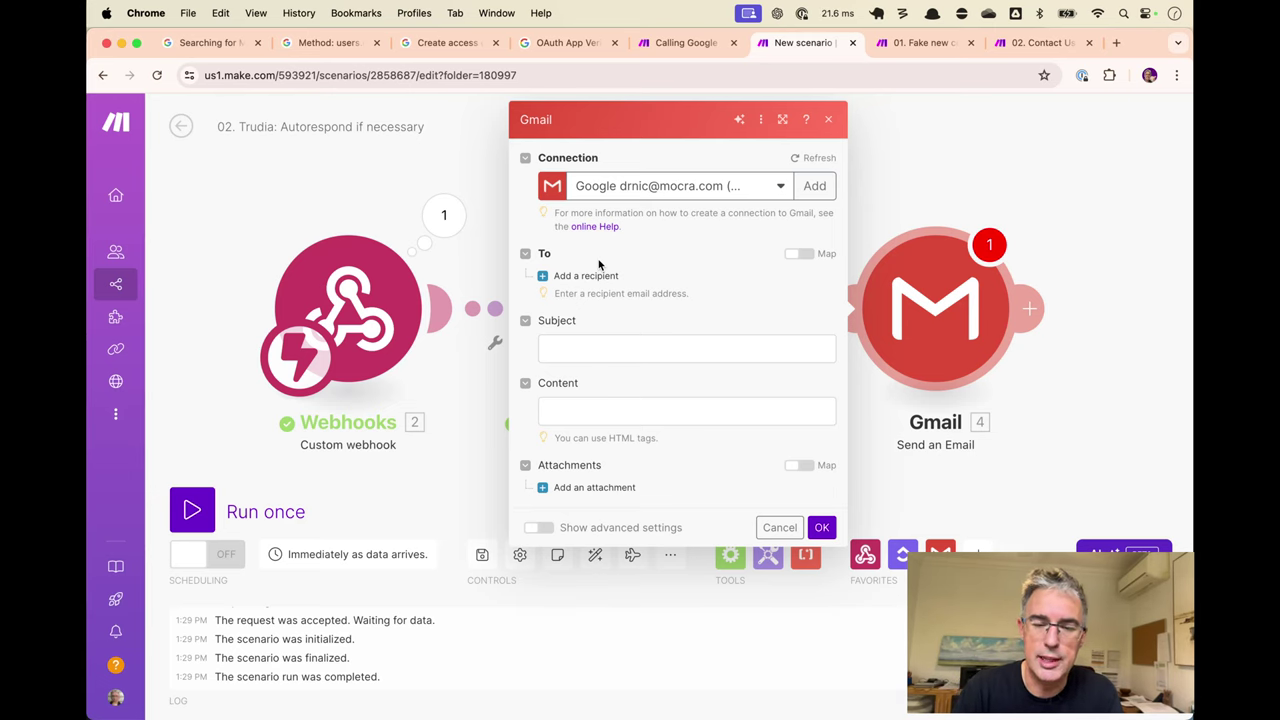
# Add a recipient mapped to the ClickUp task's 3. Custom Fields: Contact Form Email.
pyautogui.click(594, 276)
pyautogui.click(687, 300)
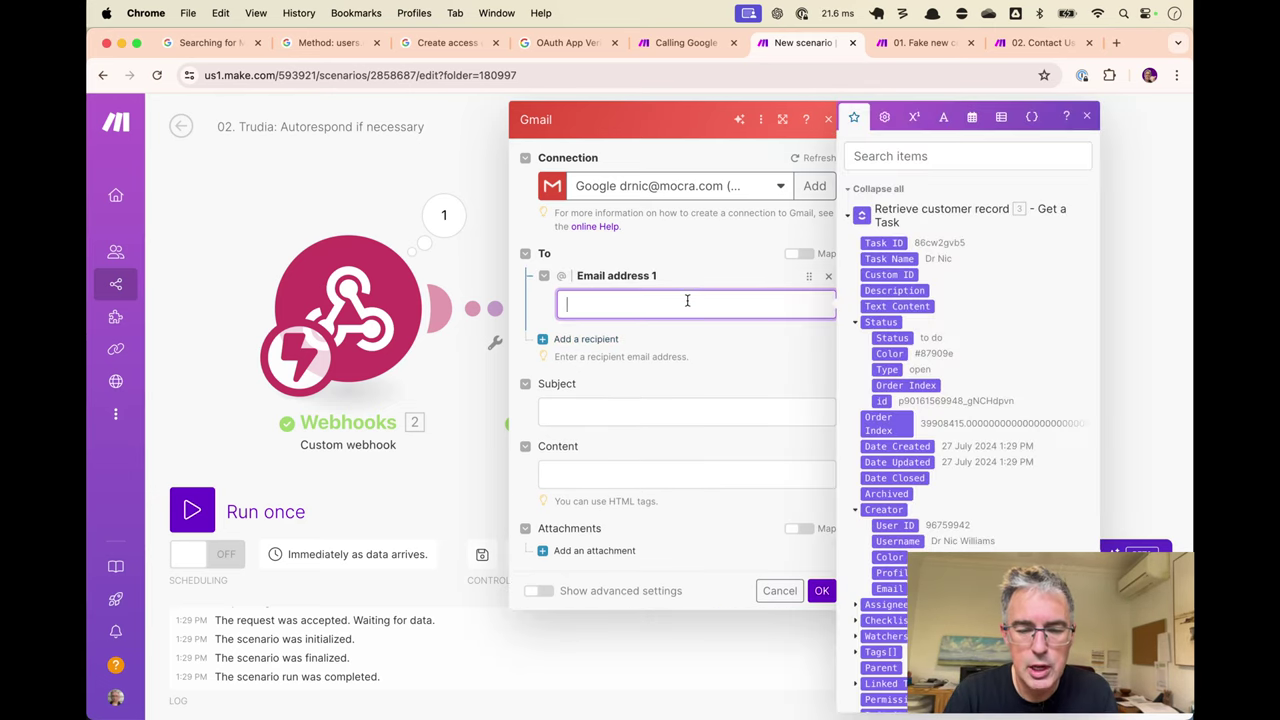
pyautogui.scroll(-10, 948, 385)
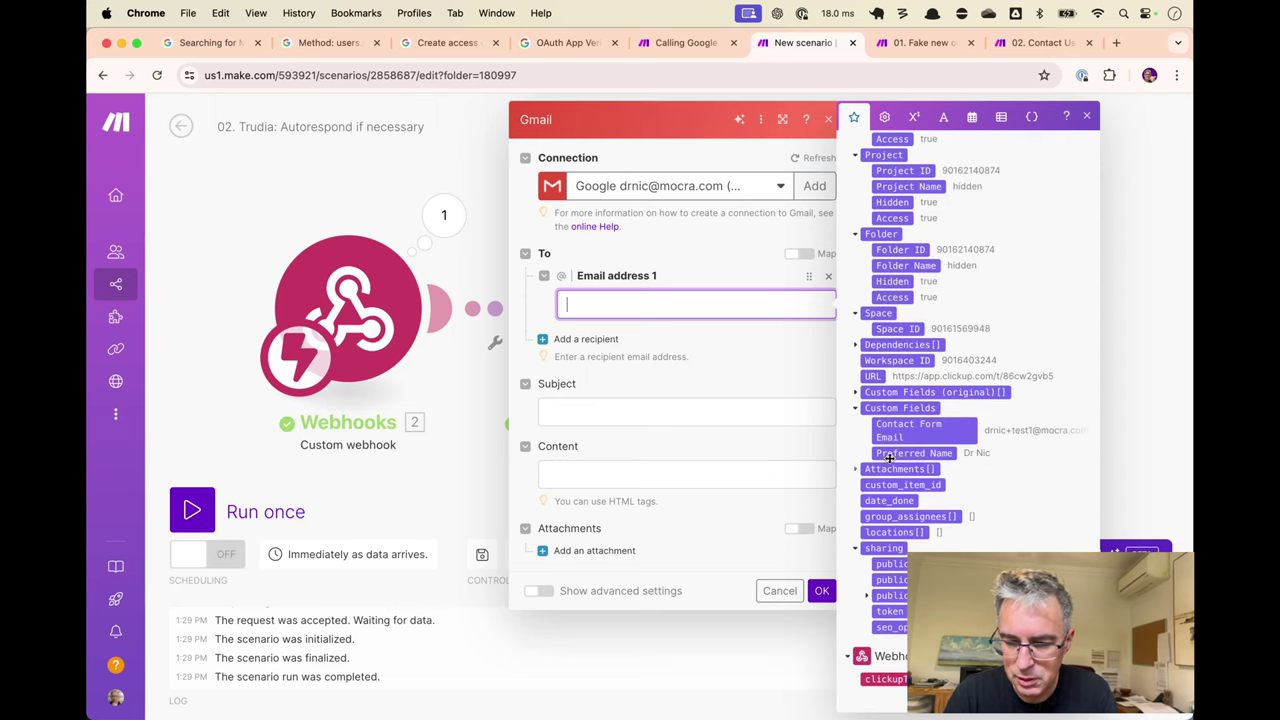
pyautogui.click(928, 430)
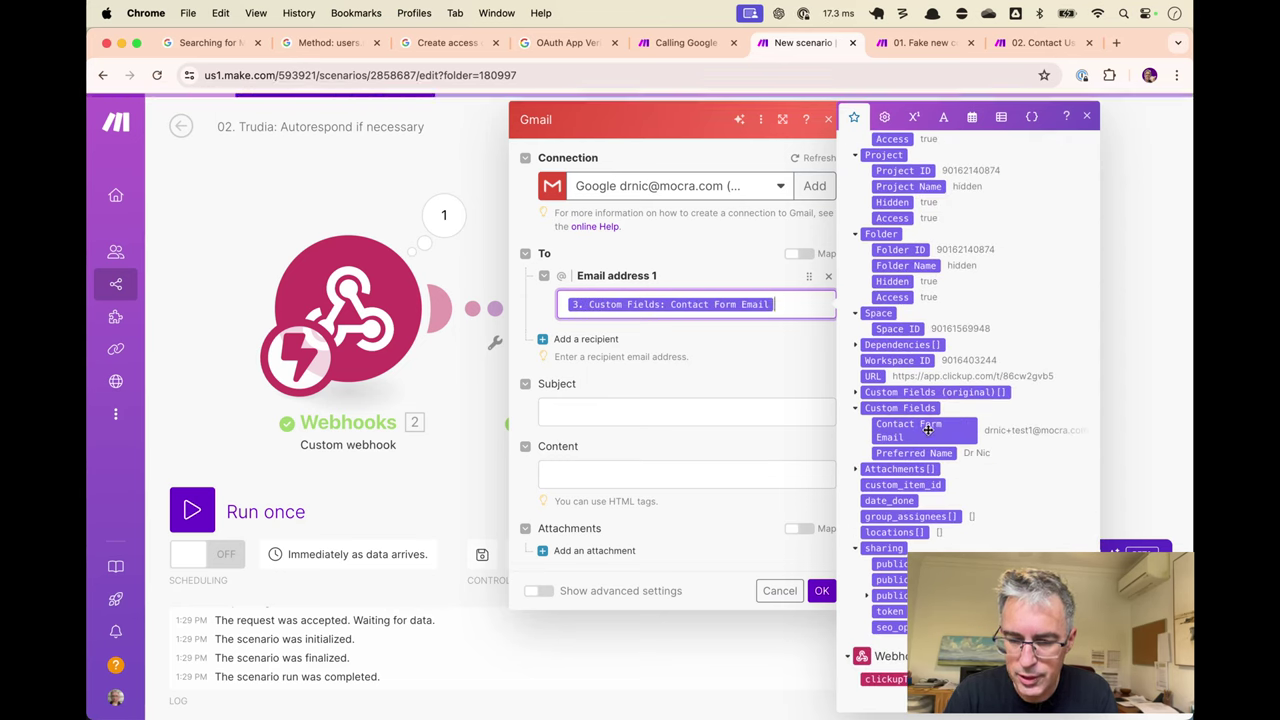
pyautogui.click(737, 338)
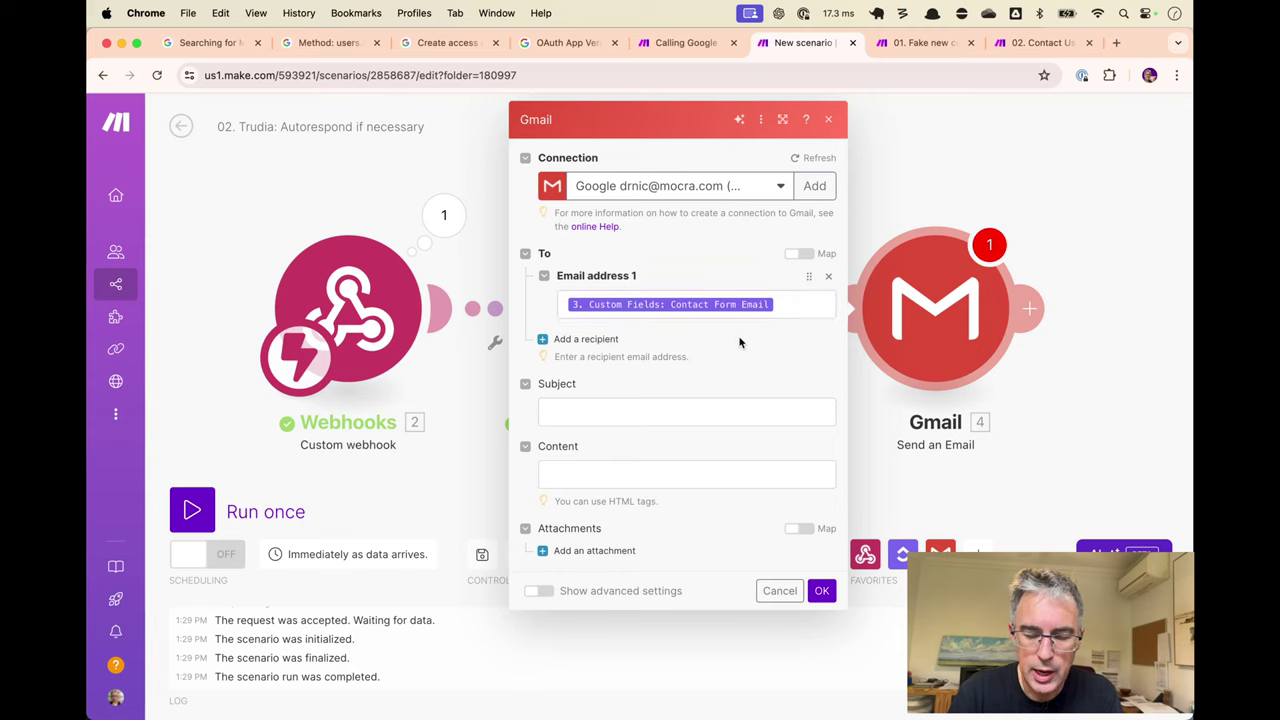
# Launch the ClickUp app from the Alfred launcher.
pyautogui.press('super+Tab')
pyautogui.hotkey('alt', 'space')
pyautogui.write('cl')
pyautogui.press('Return')
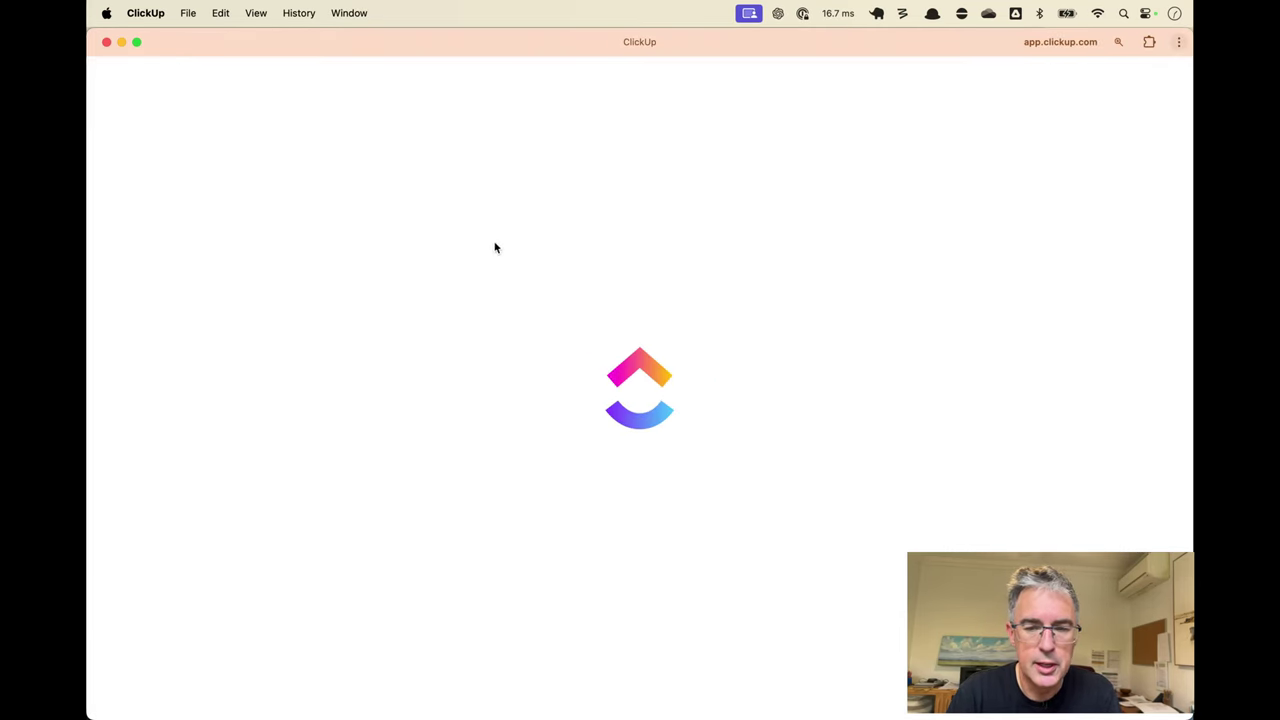
pyautogui.click(158, 474)
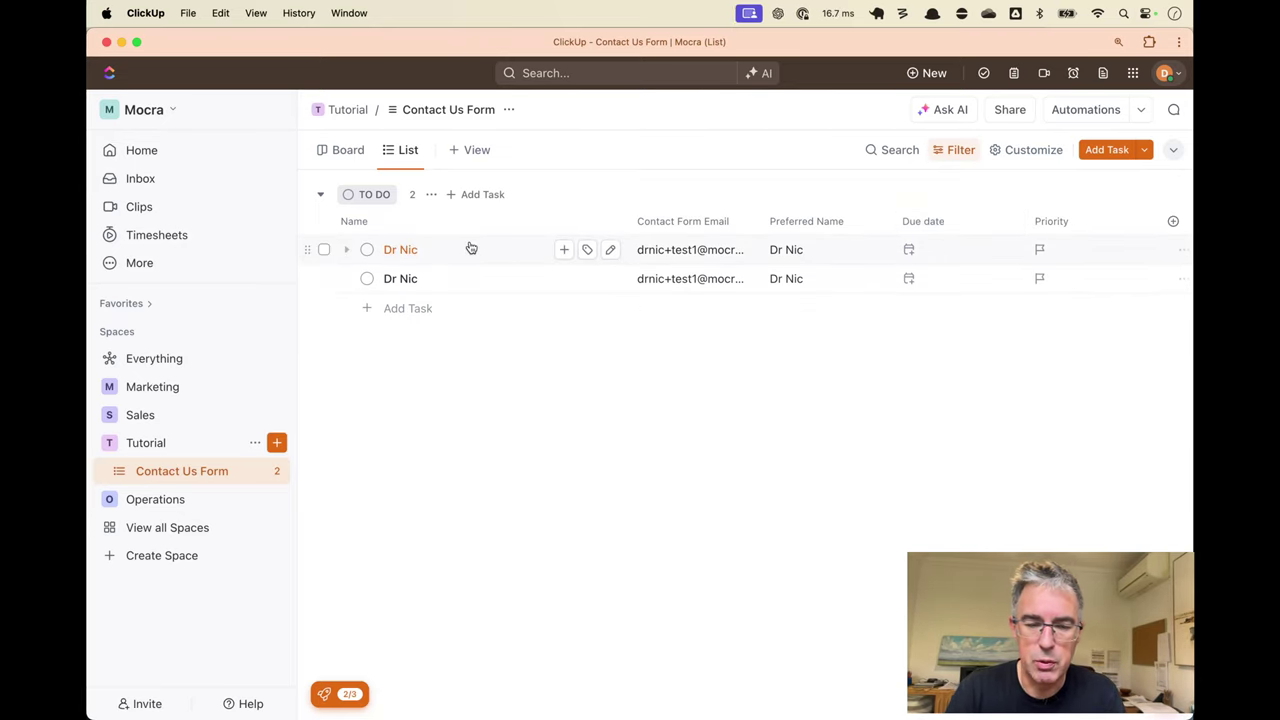
pyautogui.click(455, 285)
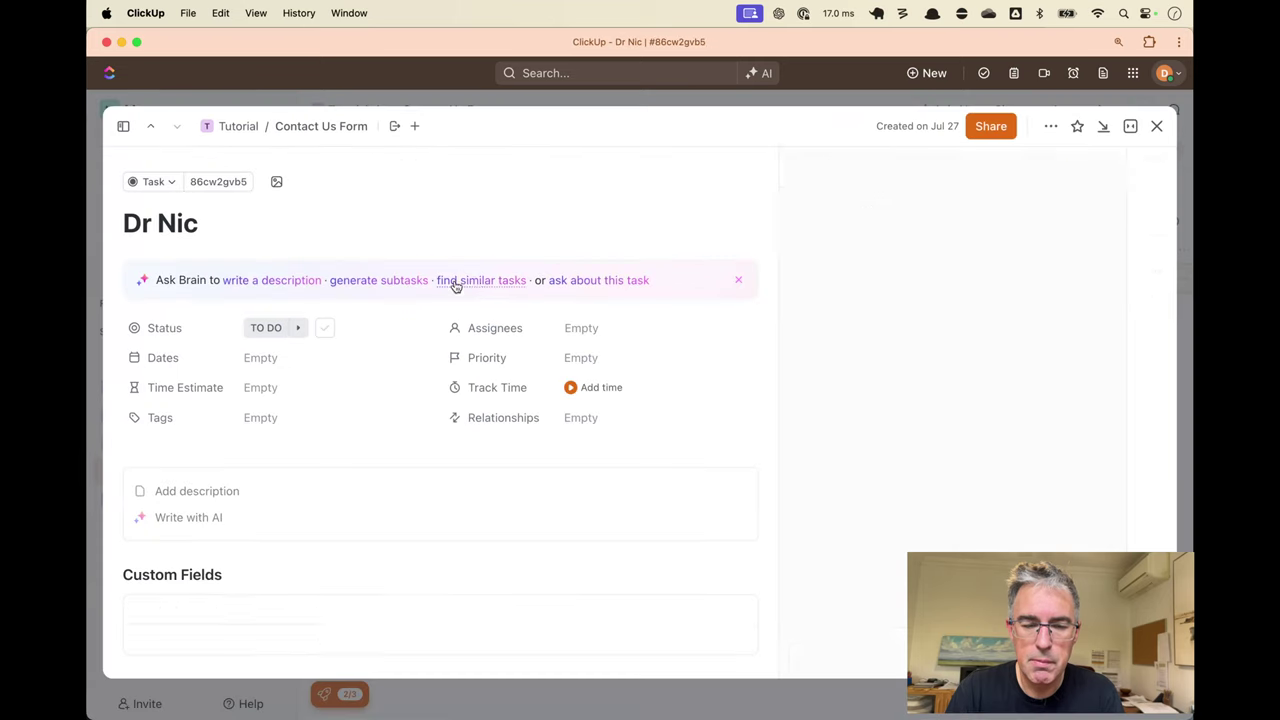
pyautogui.click(1156, 126)
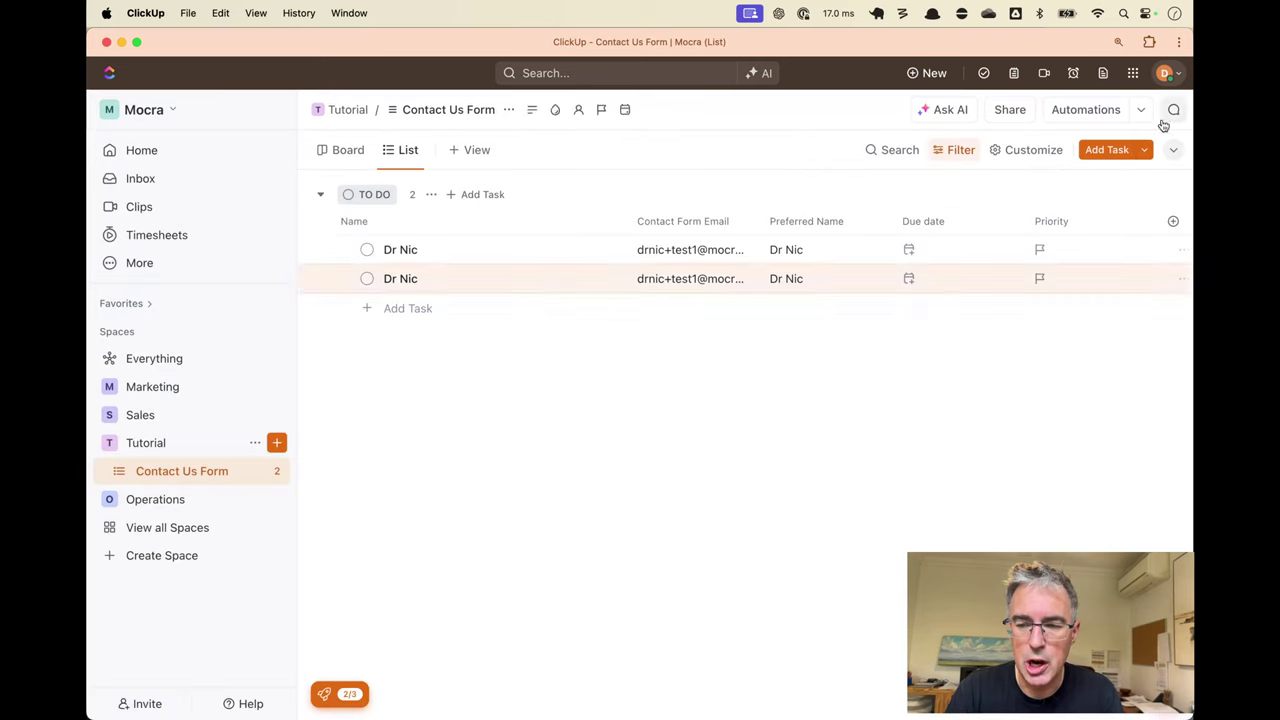
pyautogui.press('super+Tab')
pyautogui.hotkey('ctrl', 'shift', 'Tab')
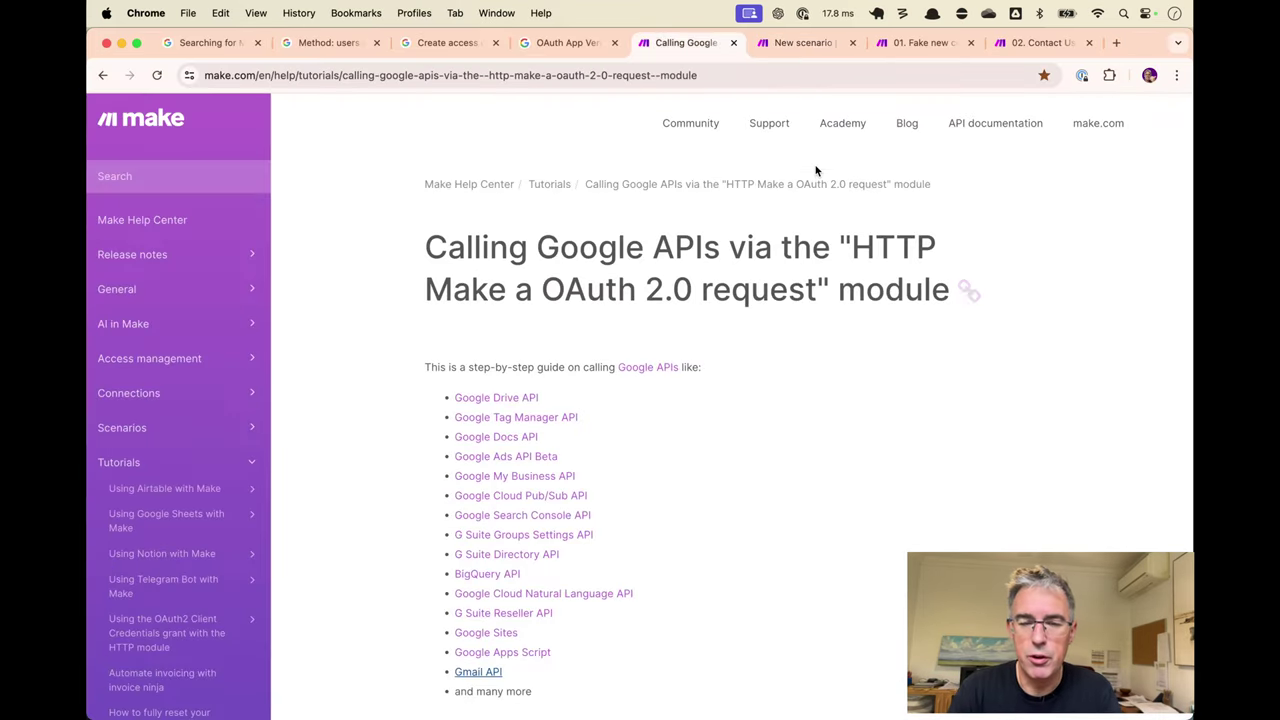
pyautogui.hotkey('ctrl', 'Tab')
pyautogui.hotkey('ctrl', 'Tab')
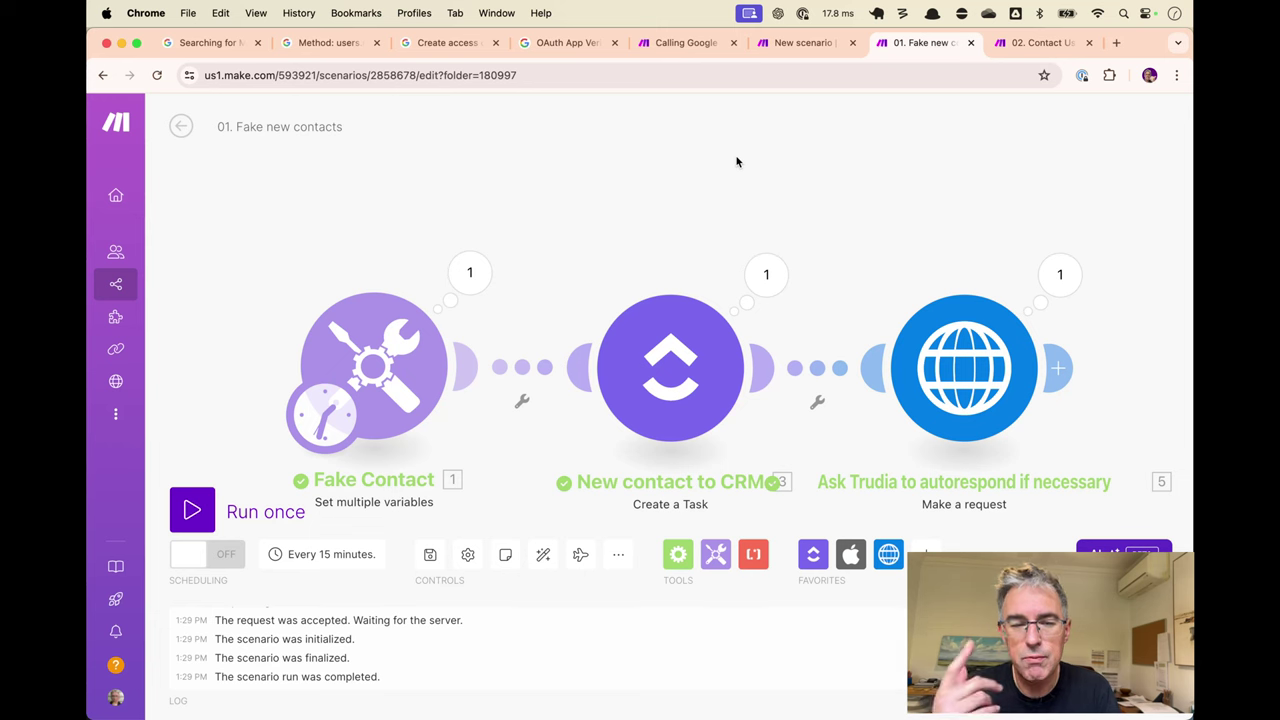
pyautogui.press('super+Tab')
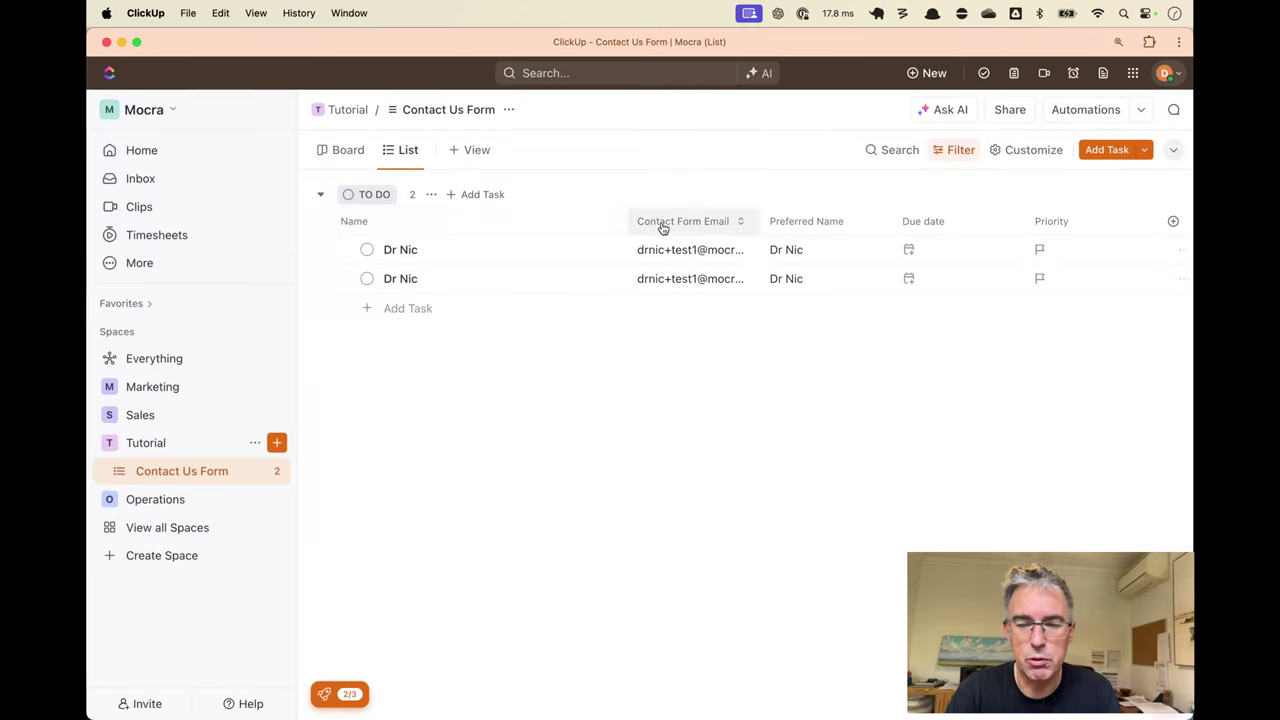
pyautogui.press('super+Tab')
pyautogui.press('super+Tab')
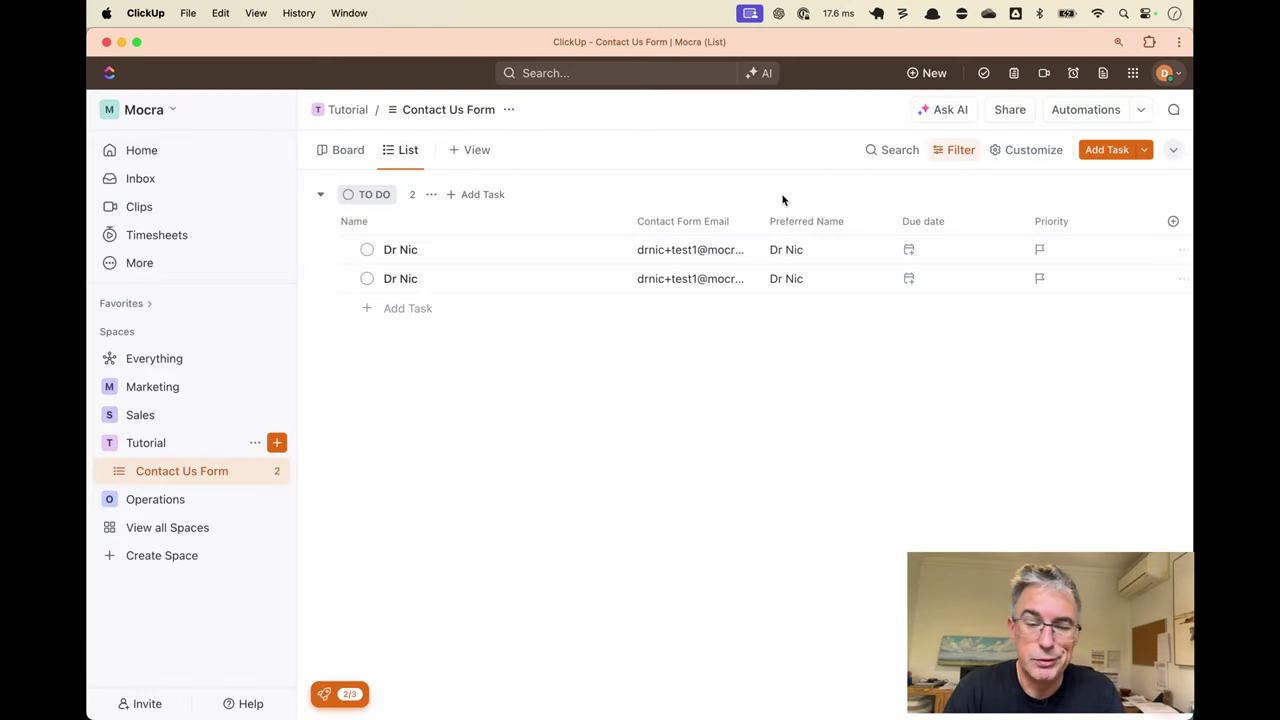
pyautogui.press('super+Tab')
pyautogui.hotkey('ctrl', 'shift', 'Tab')
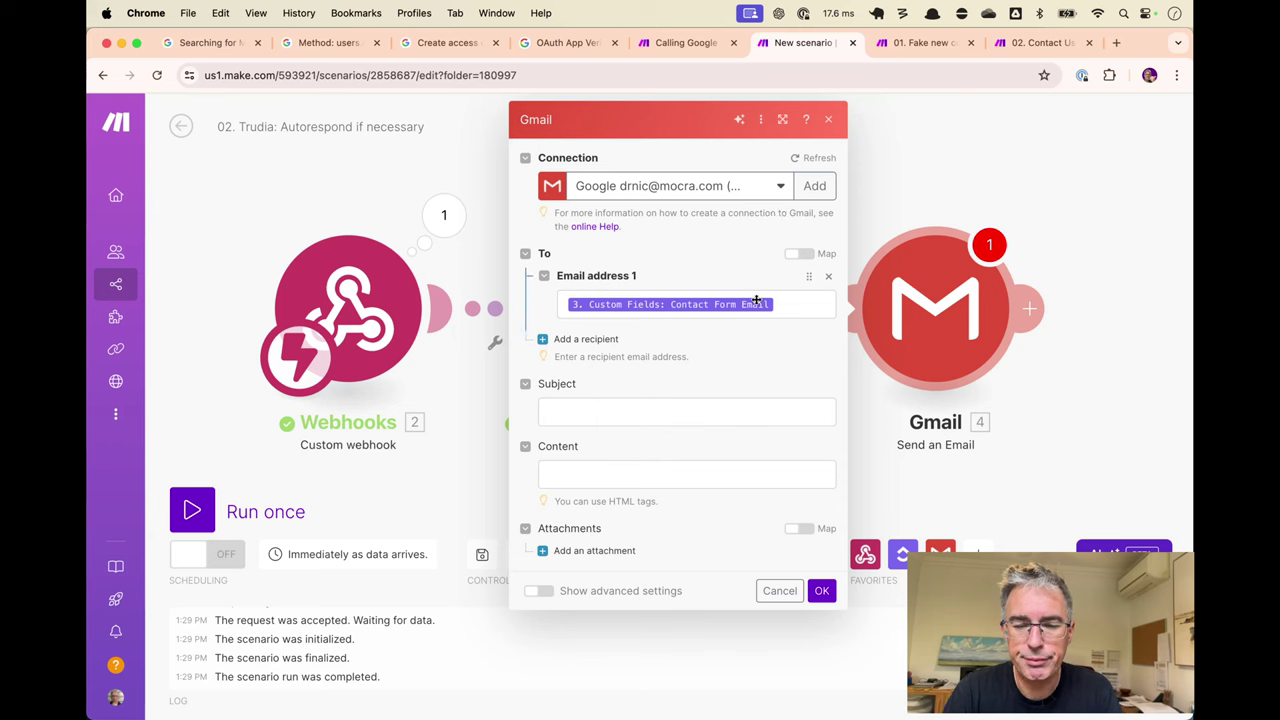
# Fill the Gmail email's Subject field with 'Thank you for contacting us'.
pyautogui.click(777, 303)
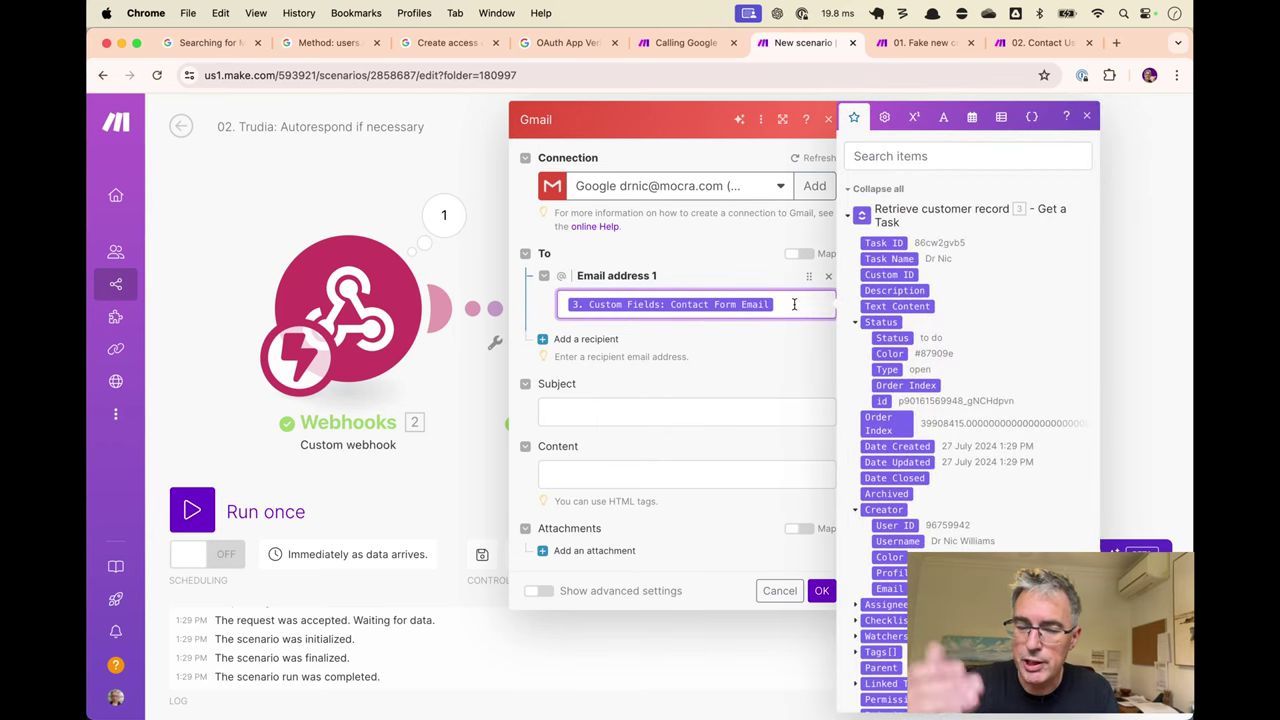
pyautogui.click(686, 406)
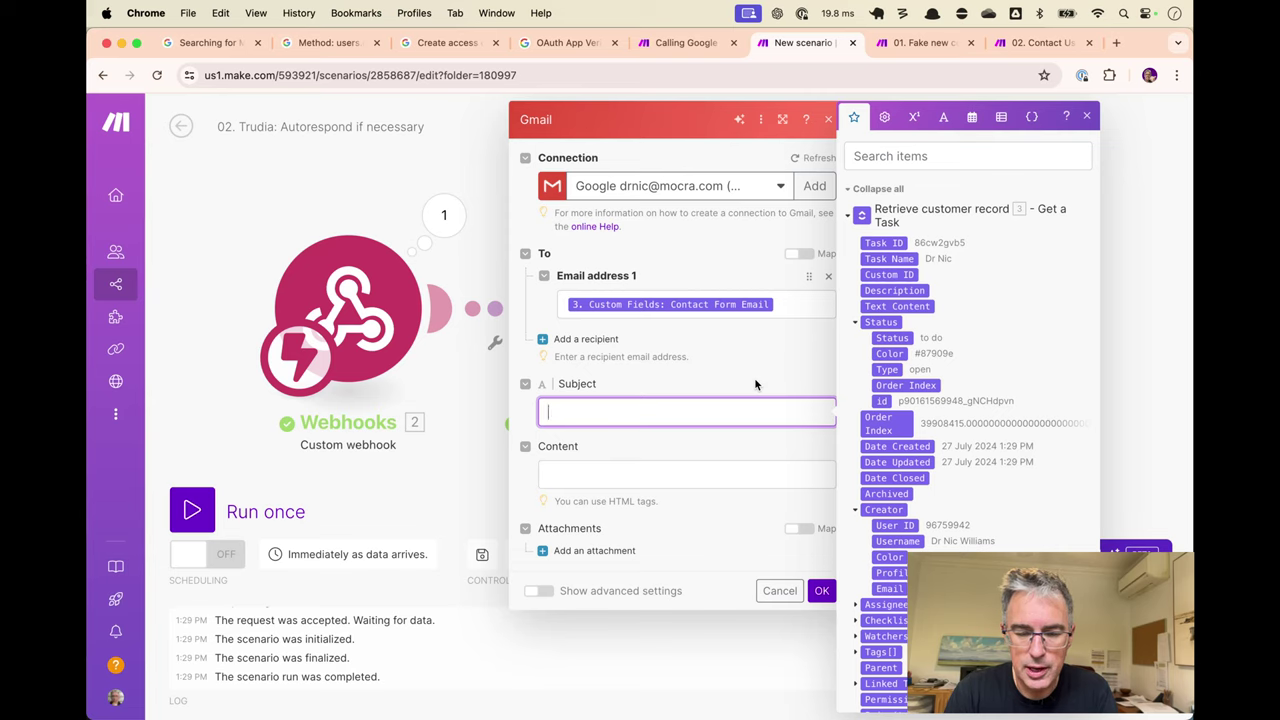
pyautogui.write('Contr')
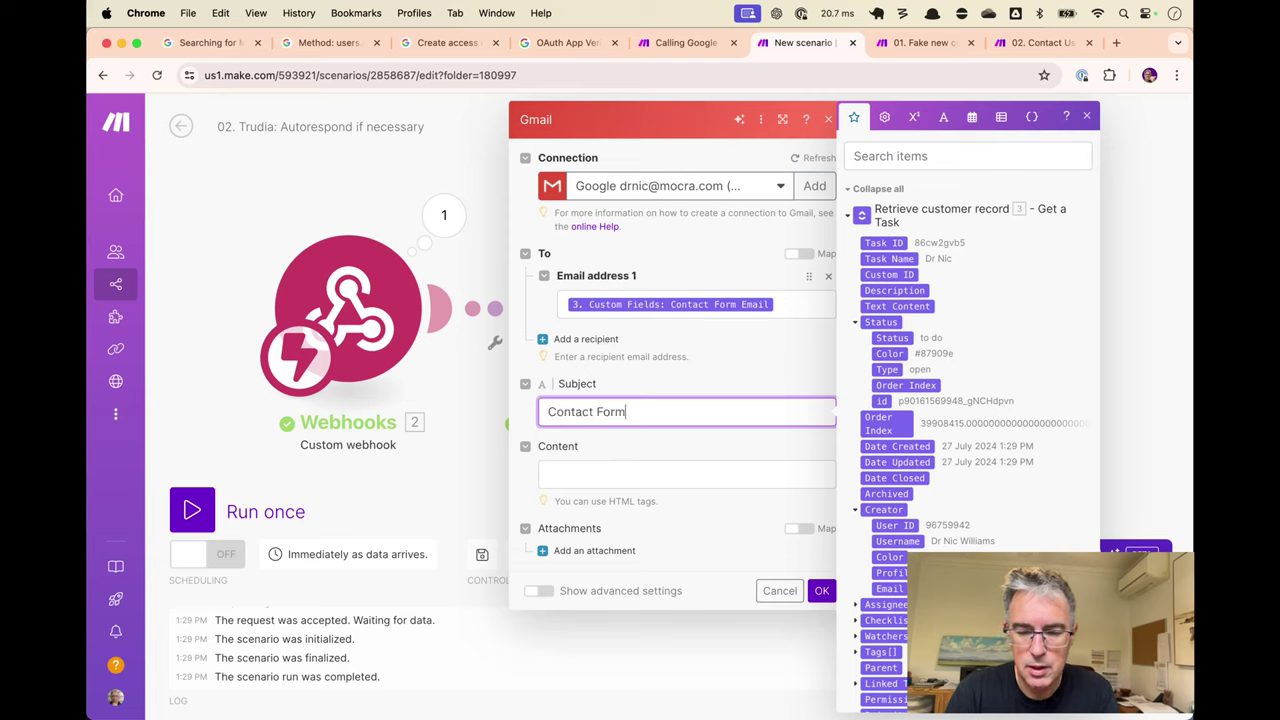
pyautogui.press('super+a')
pyautogui.press('BackSpace')
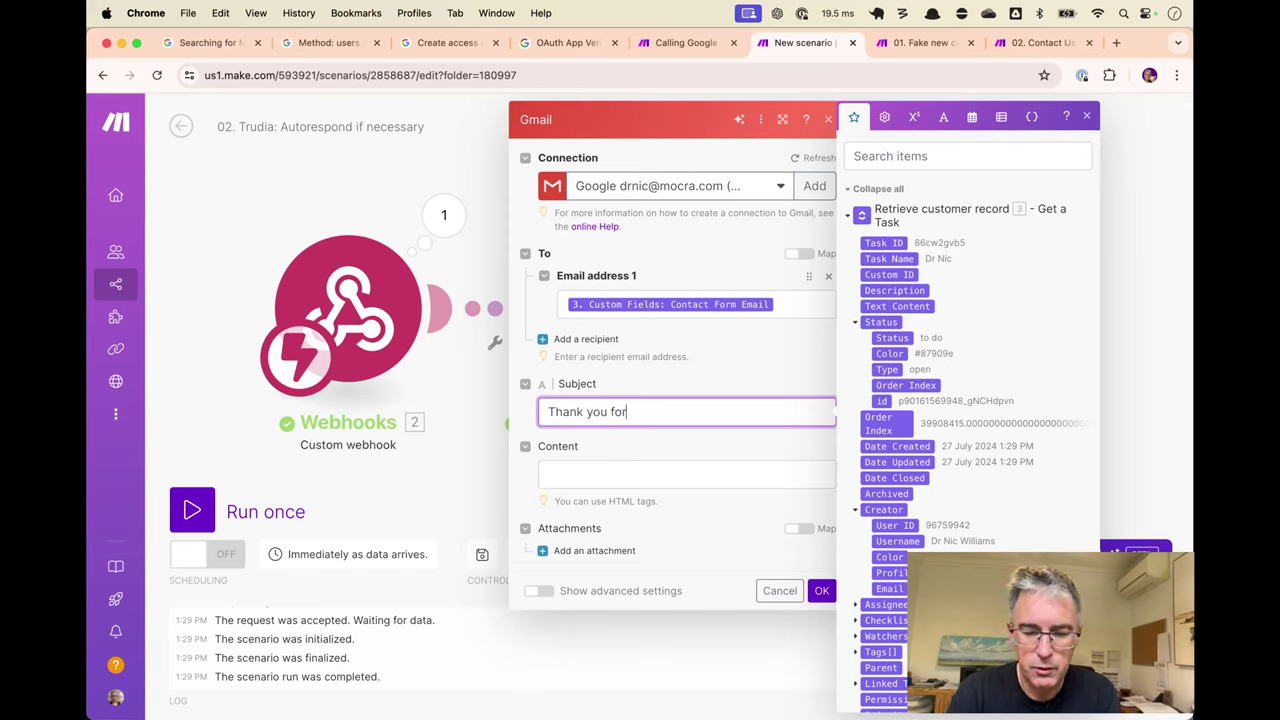
pyautogui.click(637, 470)
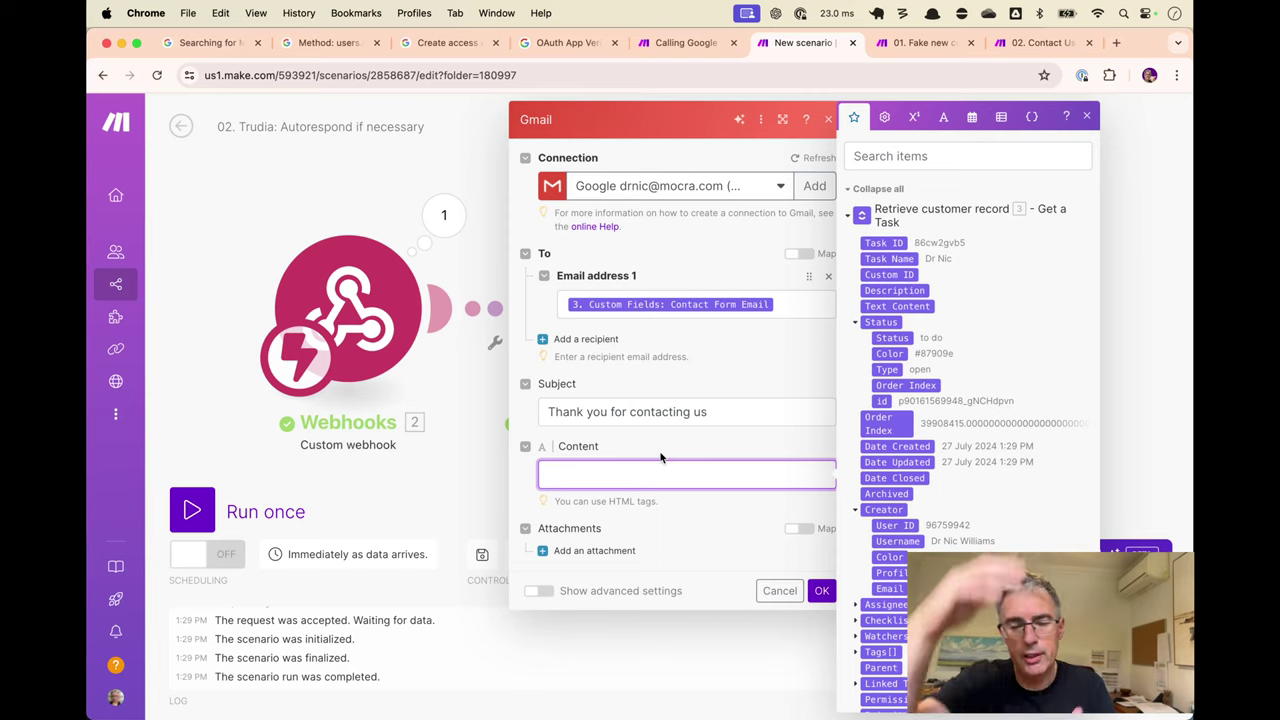
# Write the 'Hey,' greeting and a message that a reply isn't possible, suggesting booking a calendar spot.
pyautogui.write('Hey,')
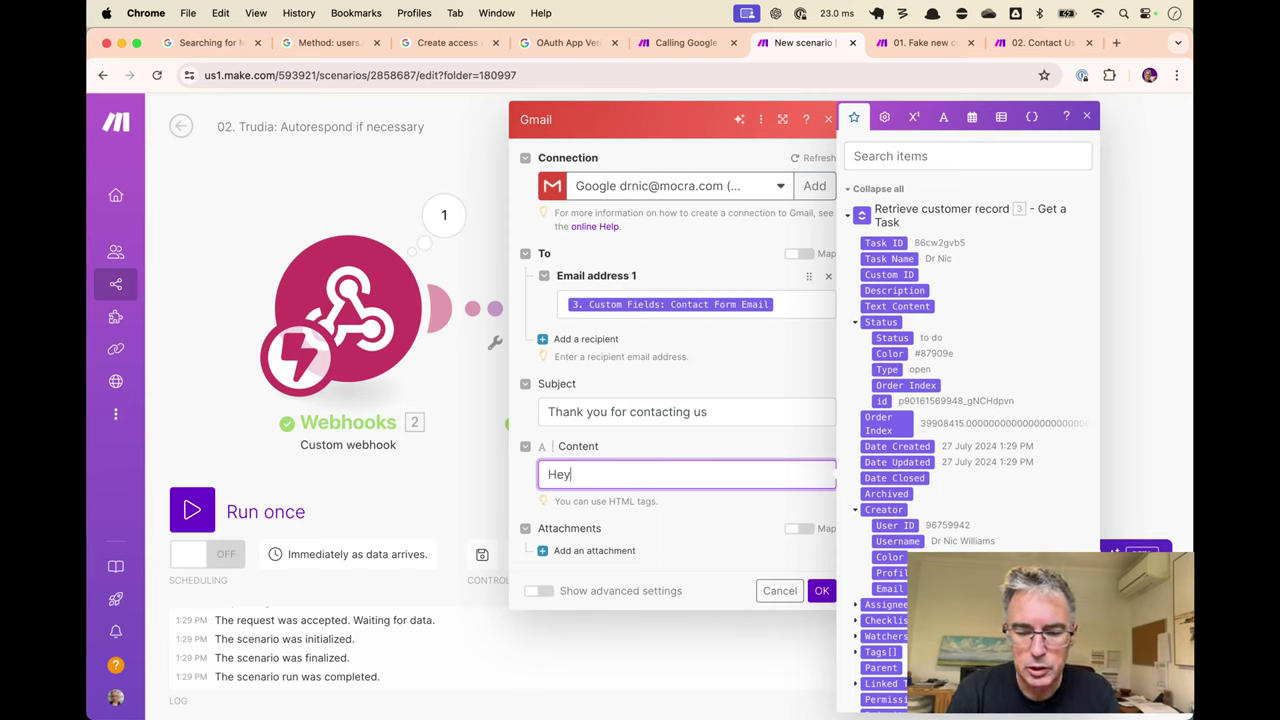
pyautogui.press('Return')
pyautogui.press('Return')
pyautogui.press('BackSpace')
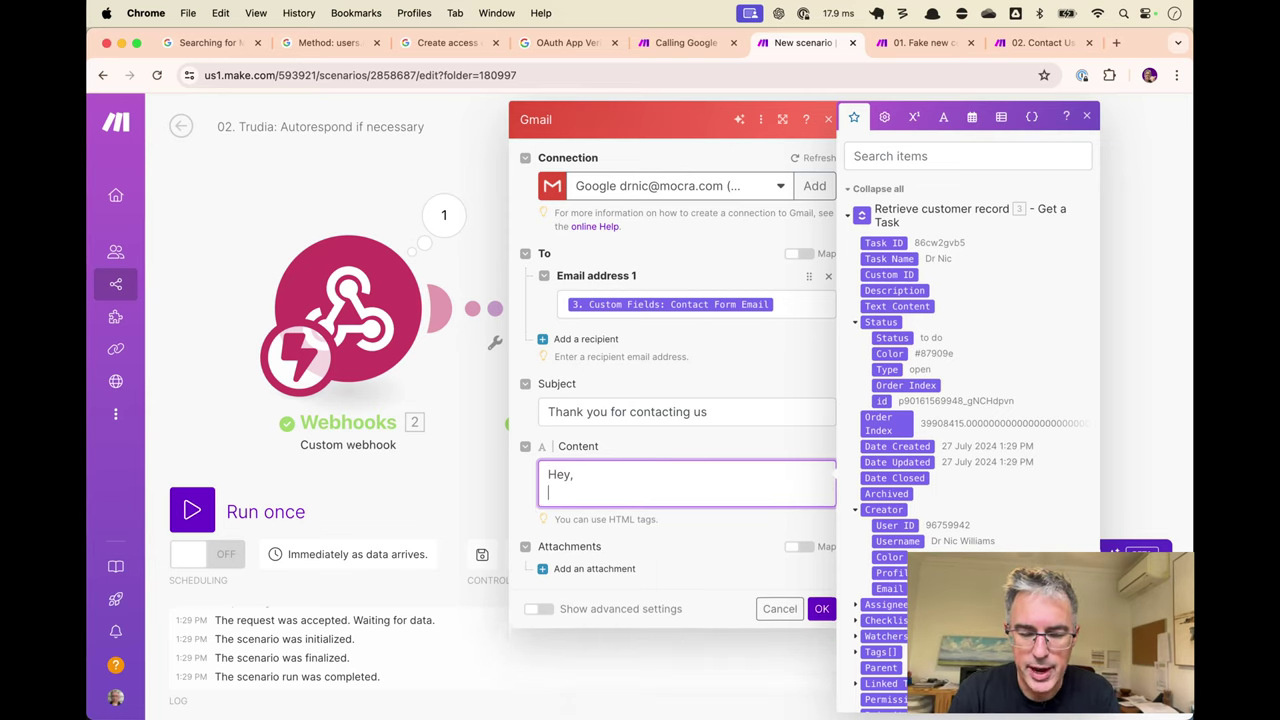
pyautogui.write('<br></')
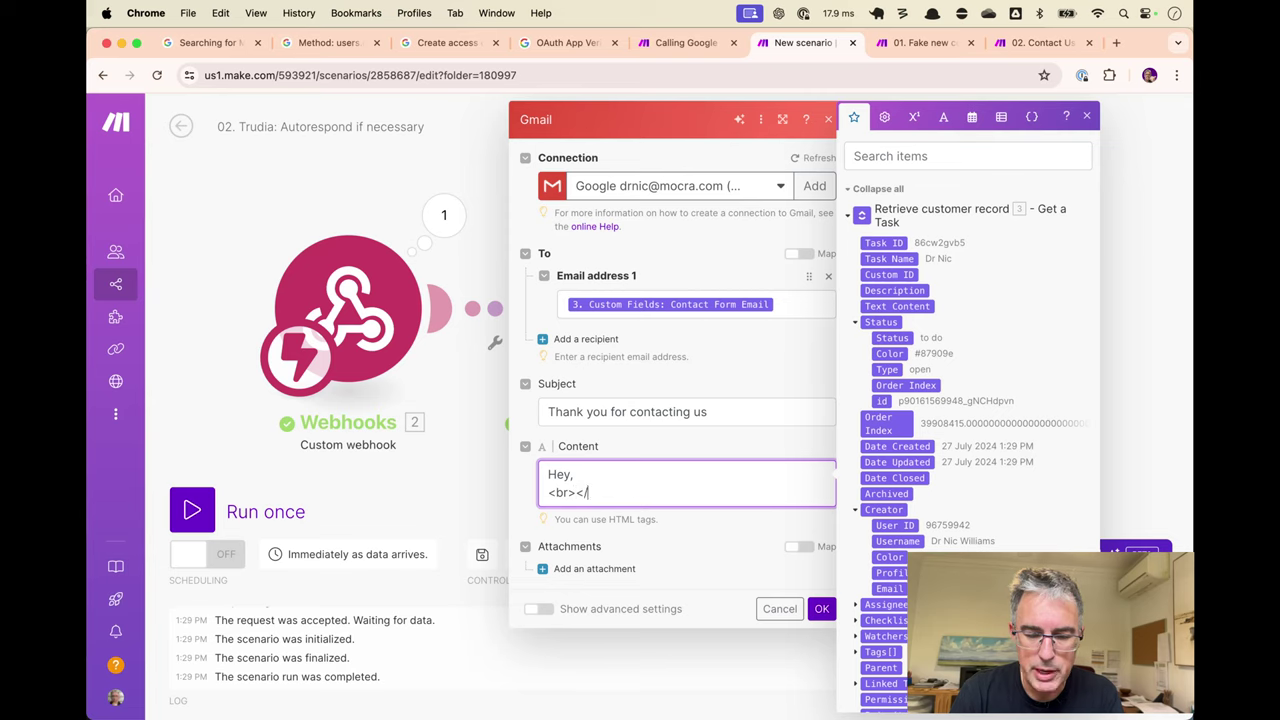
pyautogui.write('r>')
pyautogui.press('Return')
pyautogui.write('T')
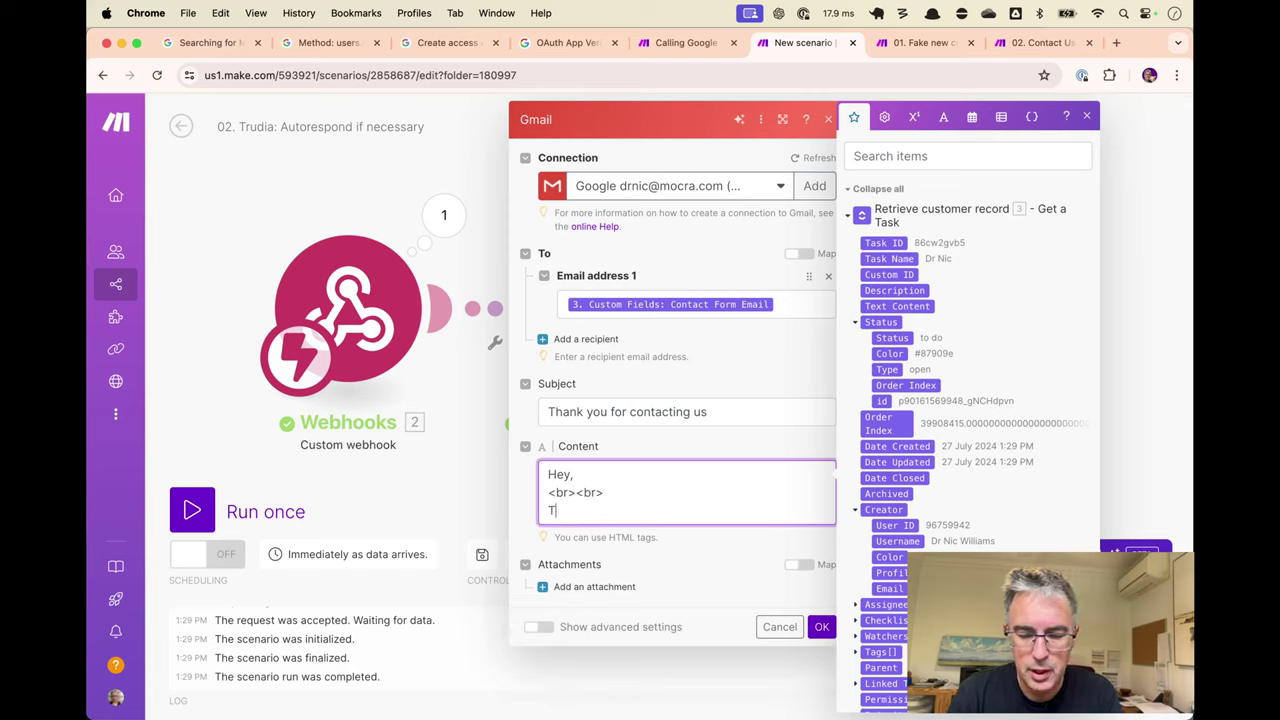
pyautogui.write('hanks for contacting')
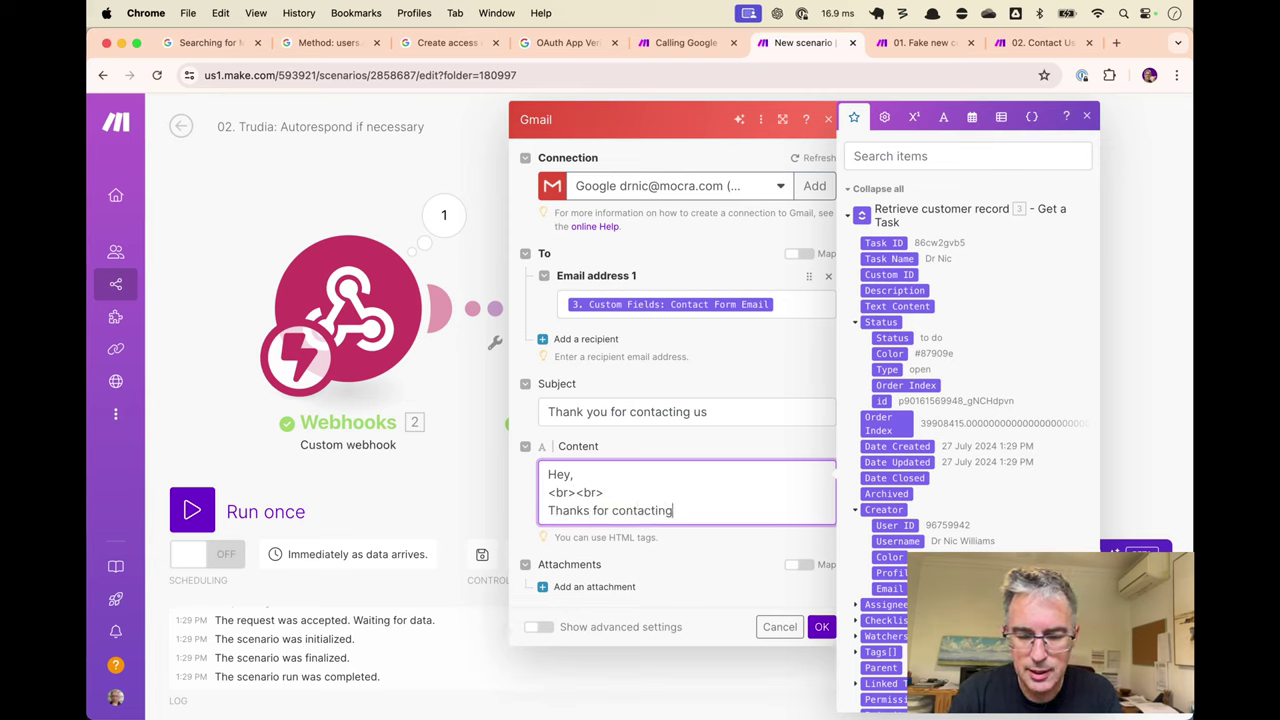
pyautogui.write(' us.')
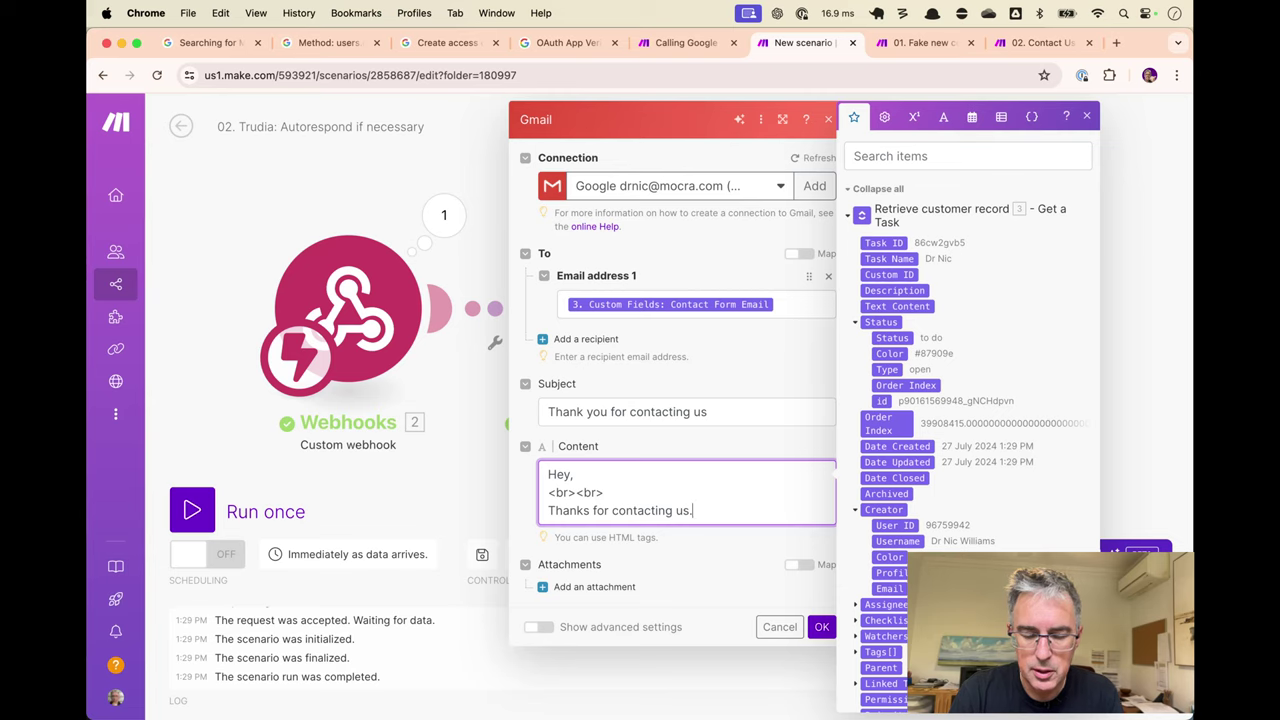
pyautogui.write(' Dr Nic is')
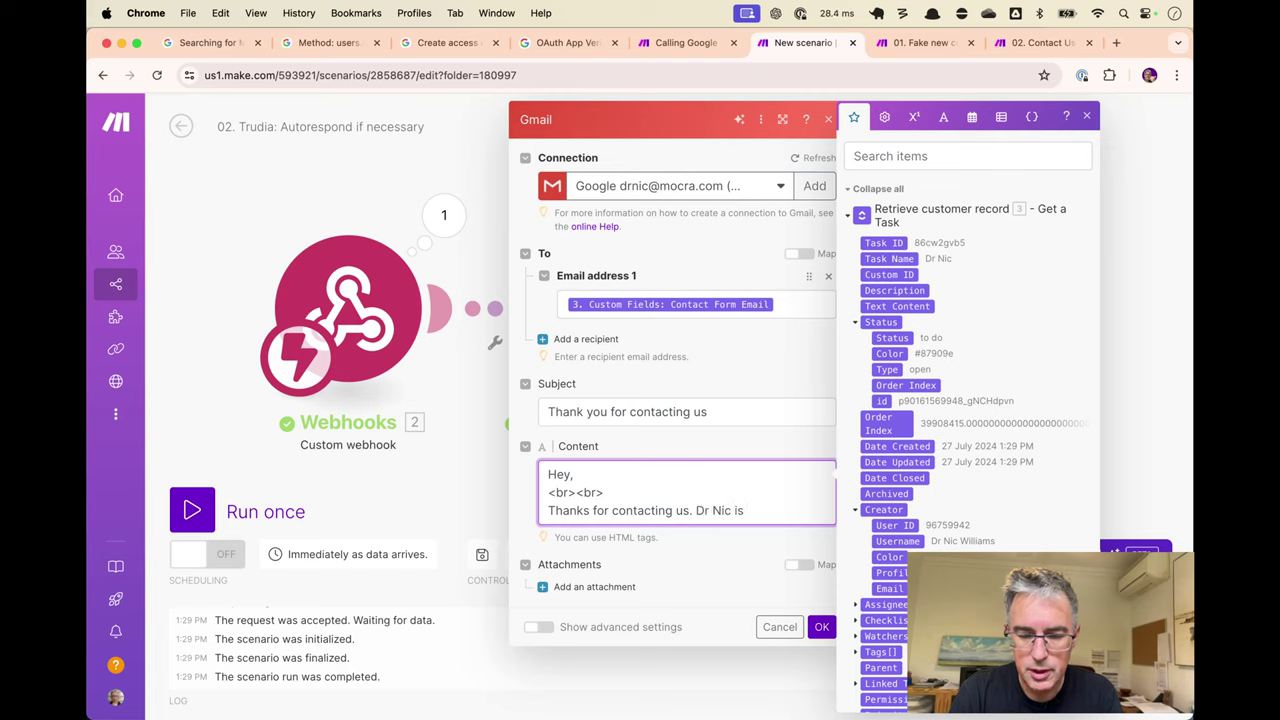
pyautogui.write(' not ava')
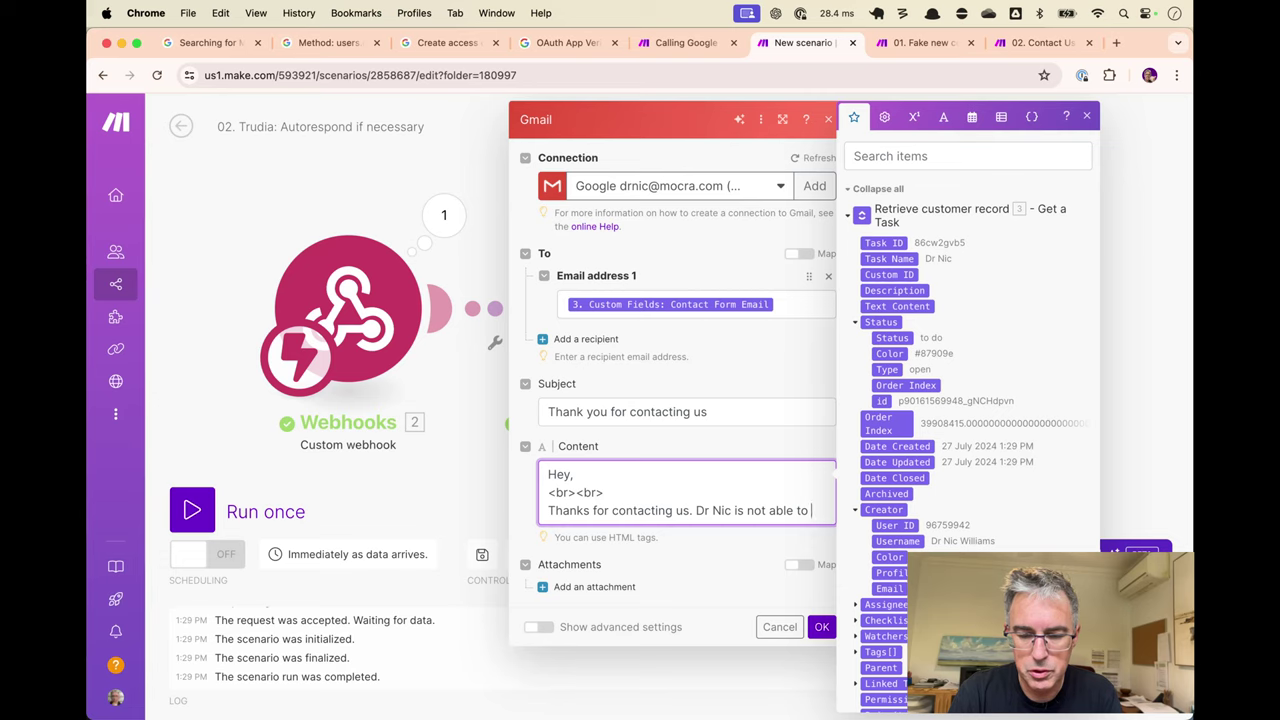
pyautogui.write('s')
pyautogui.press('BackSpace')
pyautogui.write('repl')
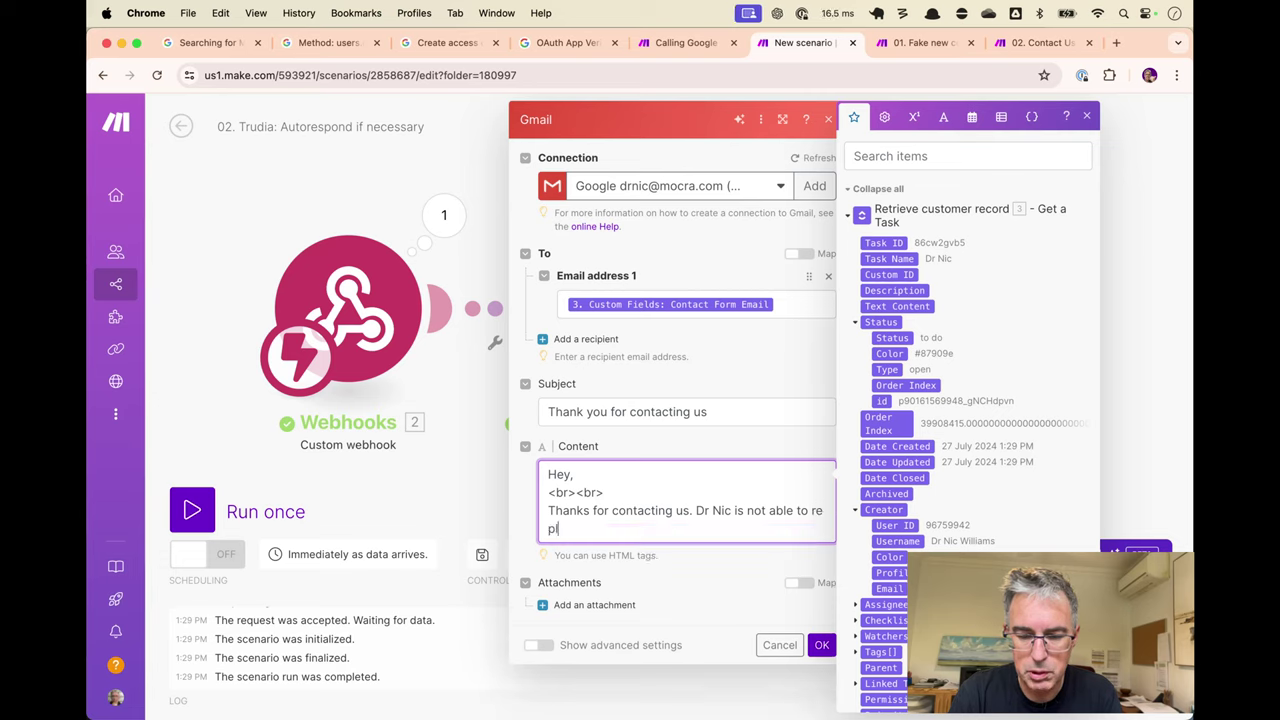
pyautogui.write('y')
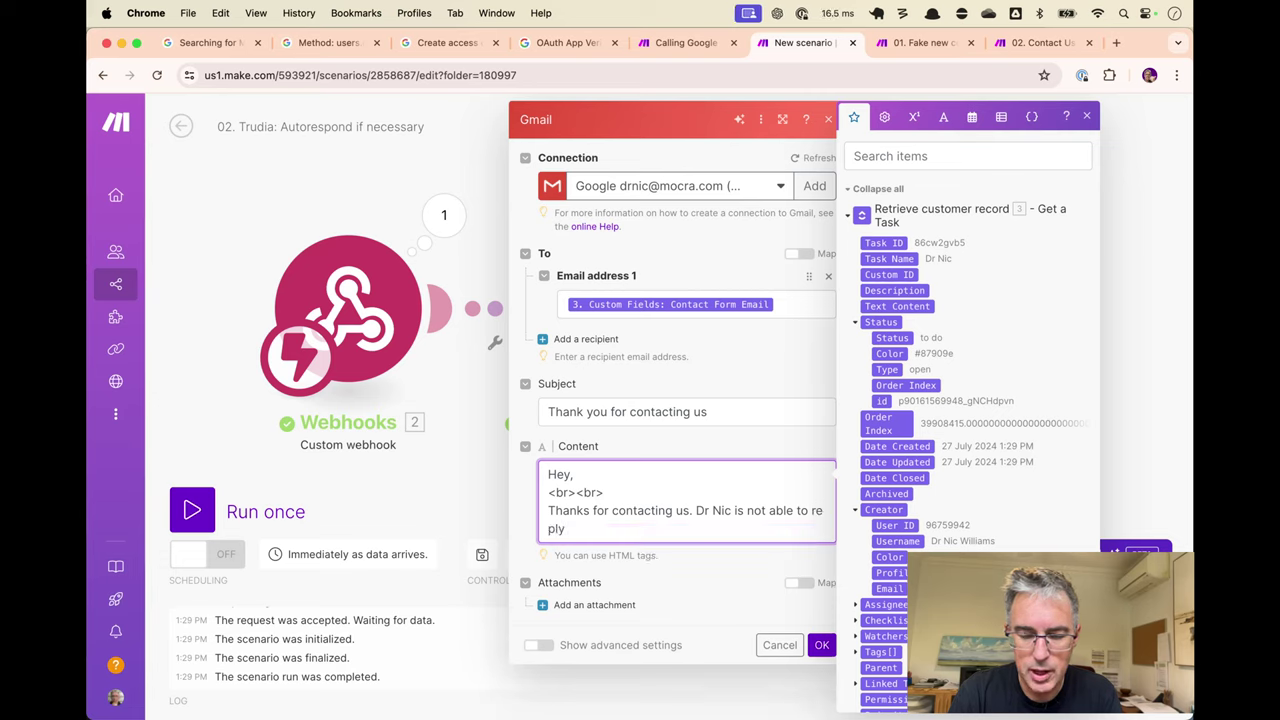
pyautogui.write(' at the moment')
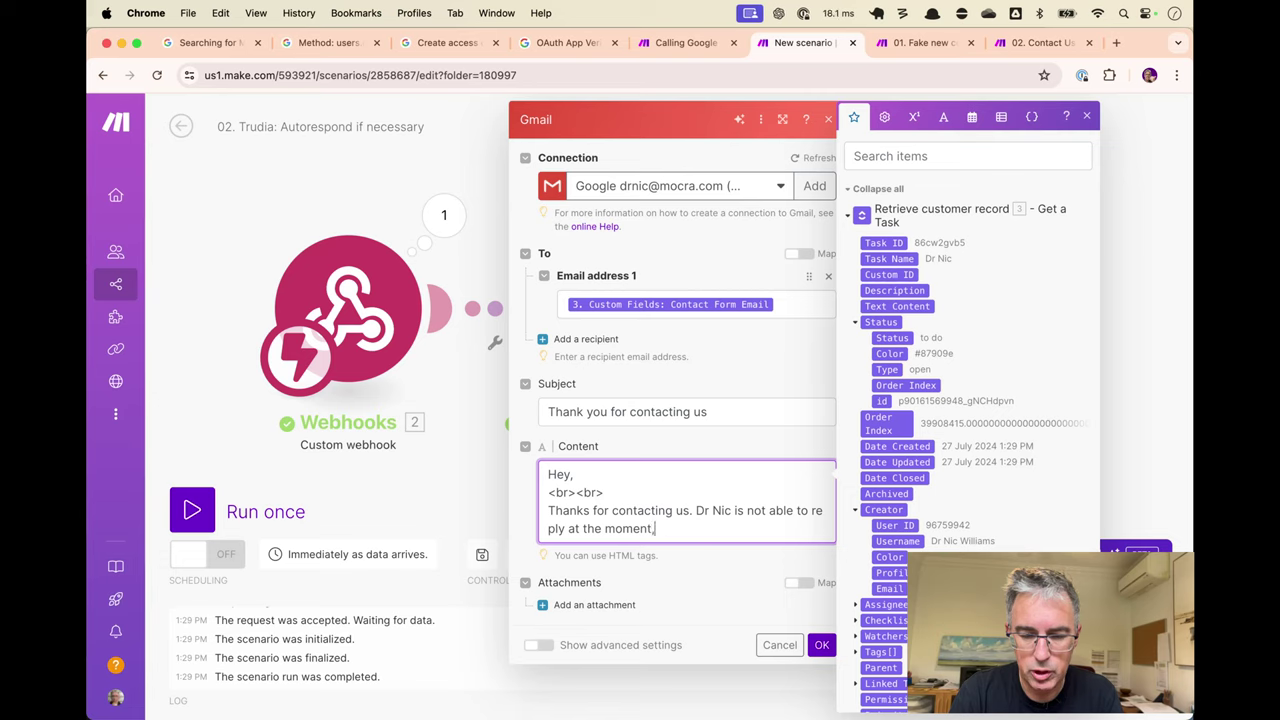
pyautogui.write(', so')
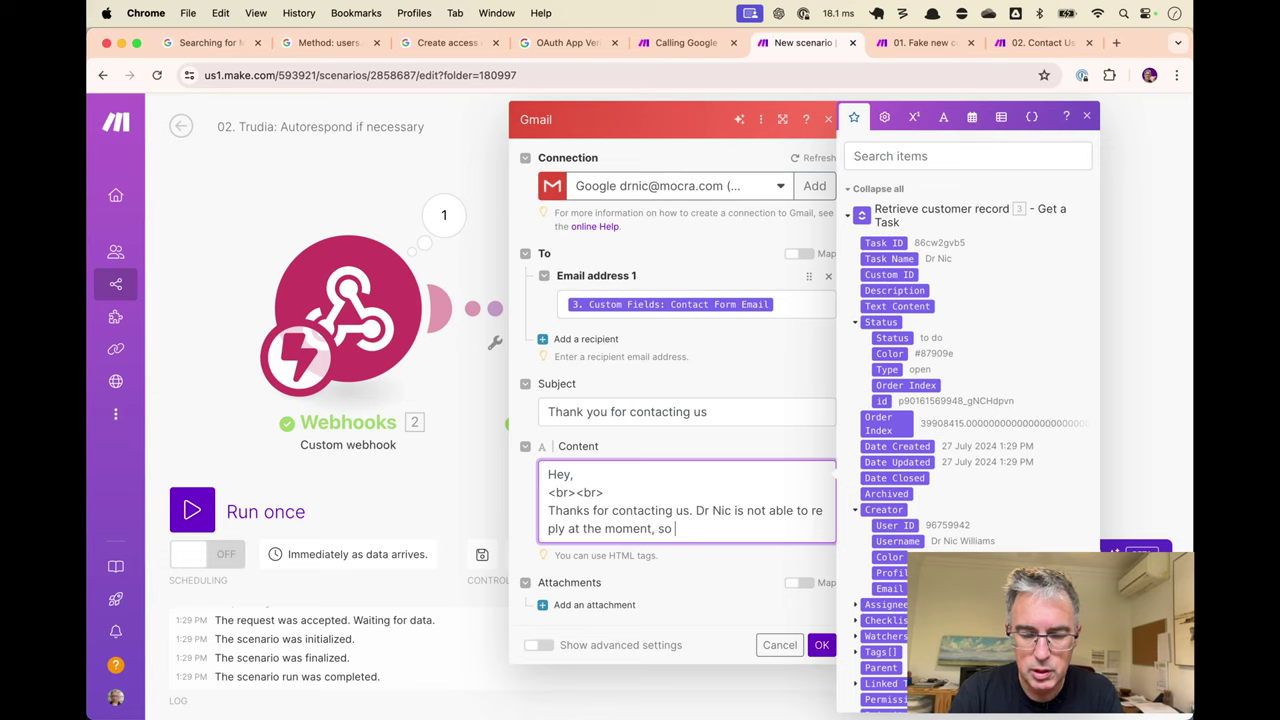
pyautogui.write(" let's move ")
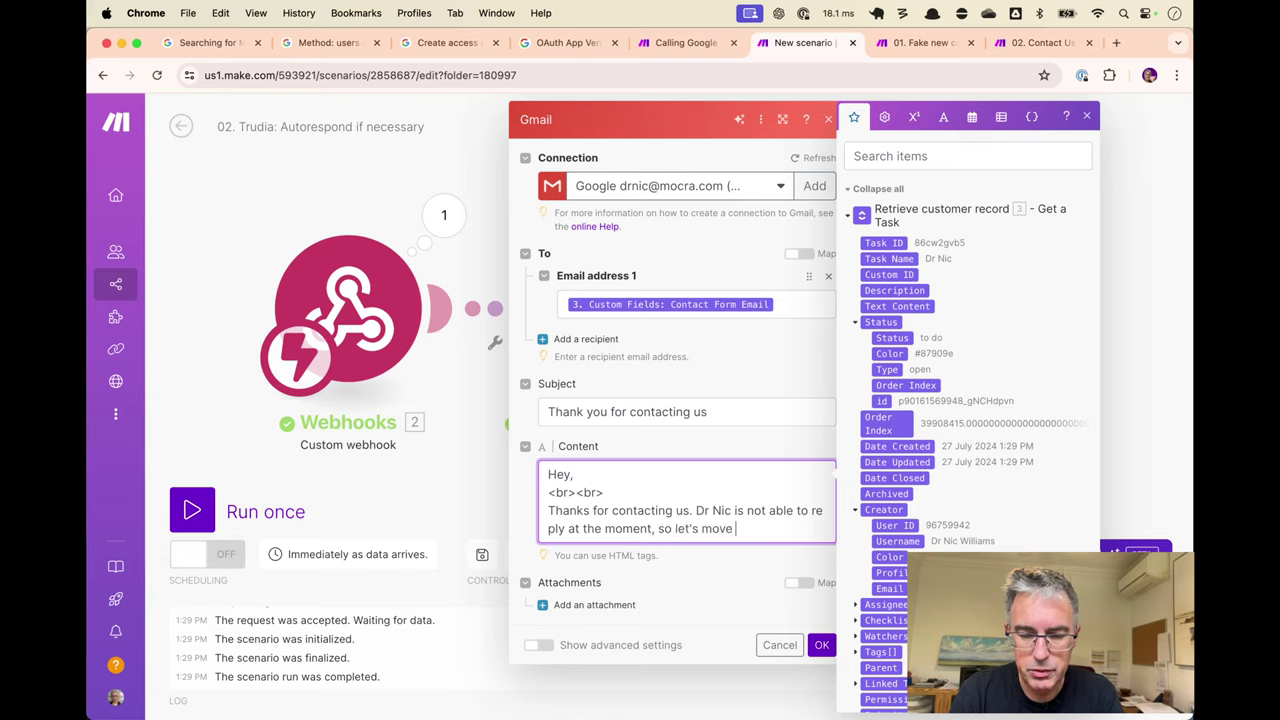
pyautogui.write('straight')
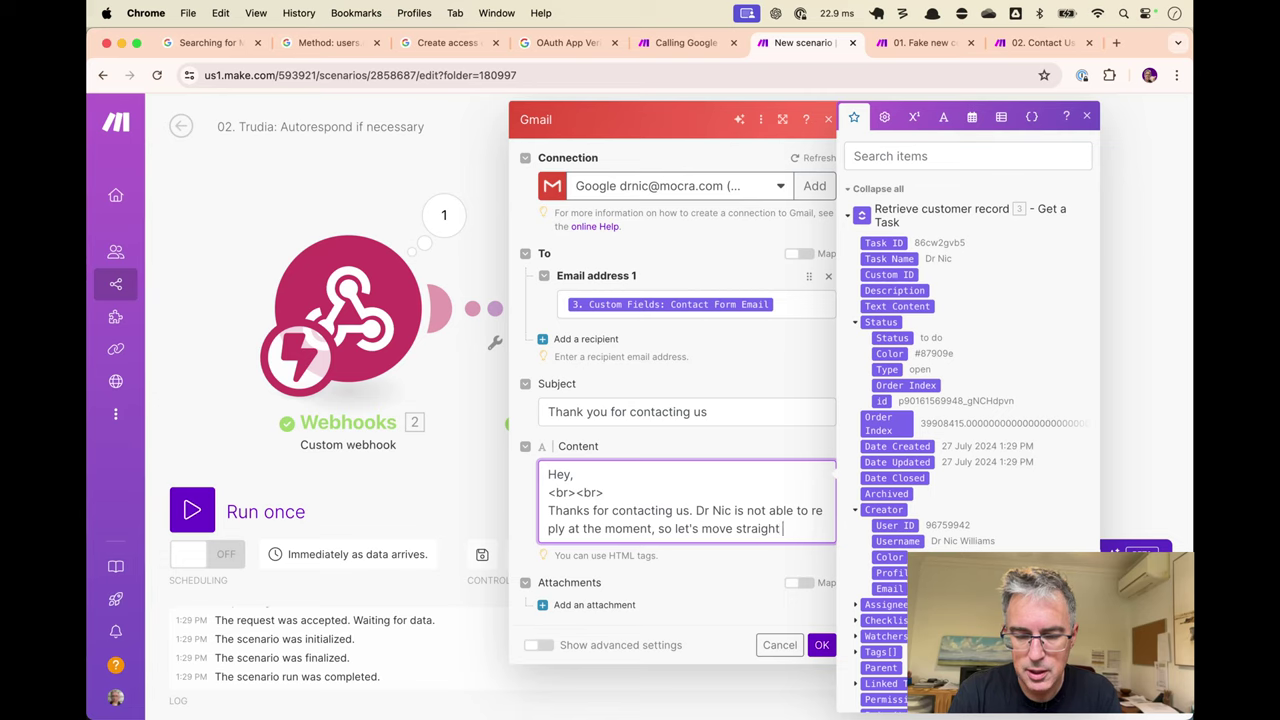
pyautogui.write(' on to you')
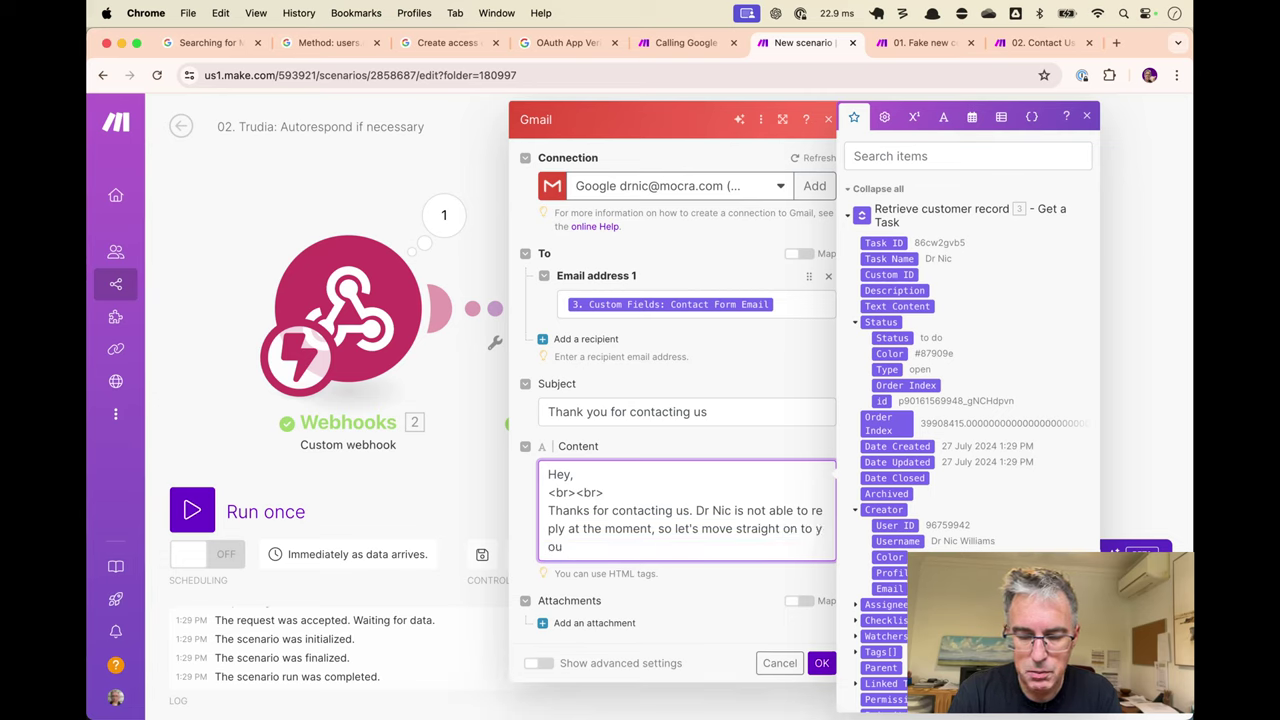
pyautogui.write(' finding a')
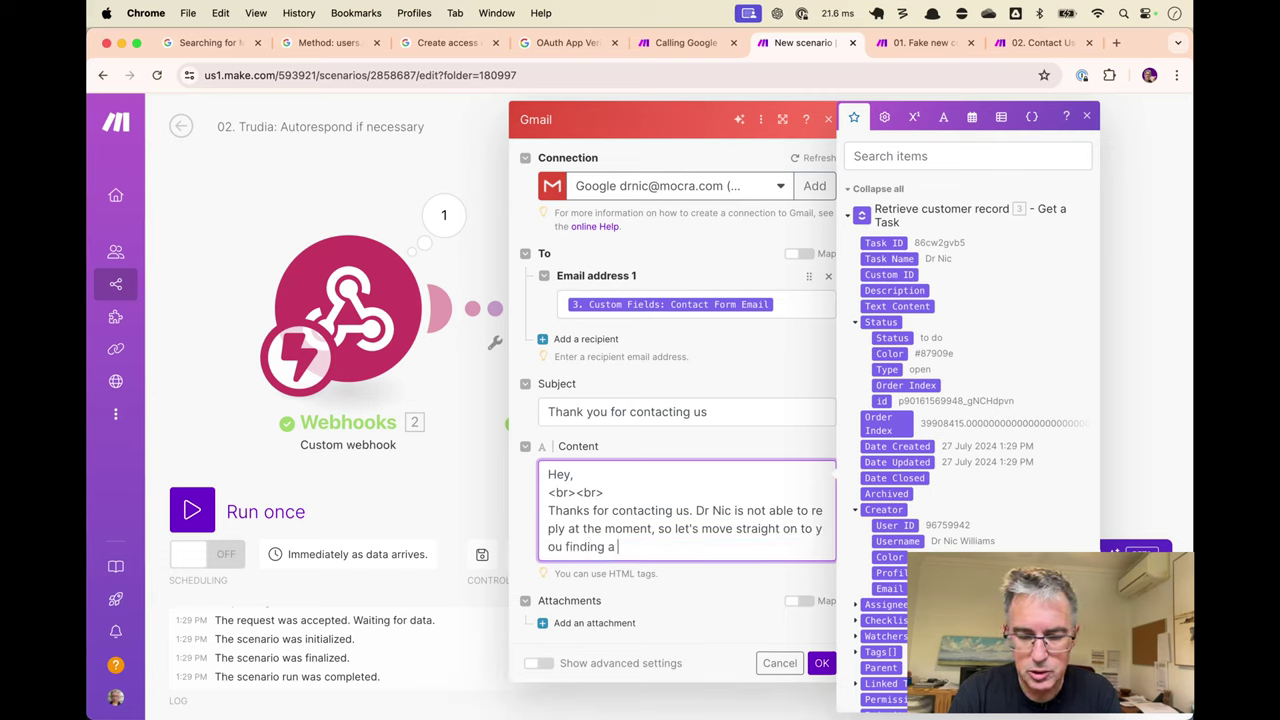
pyautogui.hotkey('shift', 'alt', 'Left')
pyautogui.hotkey('shift', 'alt', 'Left')
pyautogui.hotkey('shift', 'alt', 'Left')
pyautogui.hotkey('shift', 'alt', 'Left')
pyautogui.hotkey('shift', 'alt', 'Left')
pyautogui.hotkey('shift', 'alt', 'Left')
pyautogui.hotkey('shift', 'alt', 'Left')
pyautogui.hotkey('shift', 'alt', 'Left')
pyautogui.hotkey('shift', 'alt', 'Left')
pyautogui.hotkey('shift', 'alt', 'Left')
pyautogui.hotkey('shift', 'alt', 'Right')
pyautogui.hotkey('shift', 'alt', 'Right')
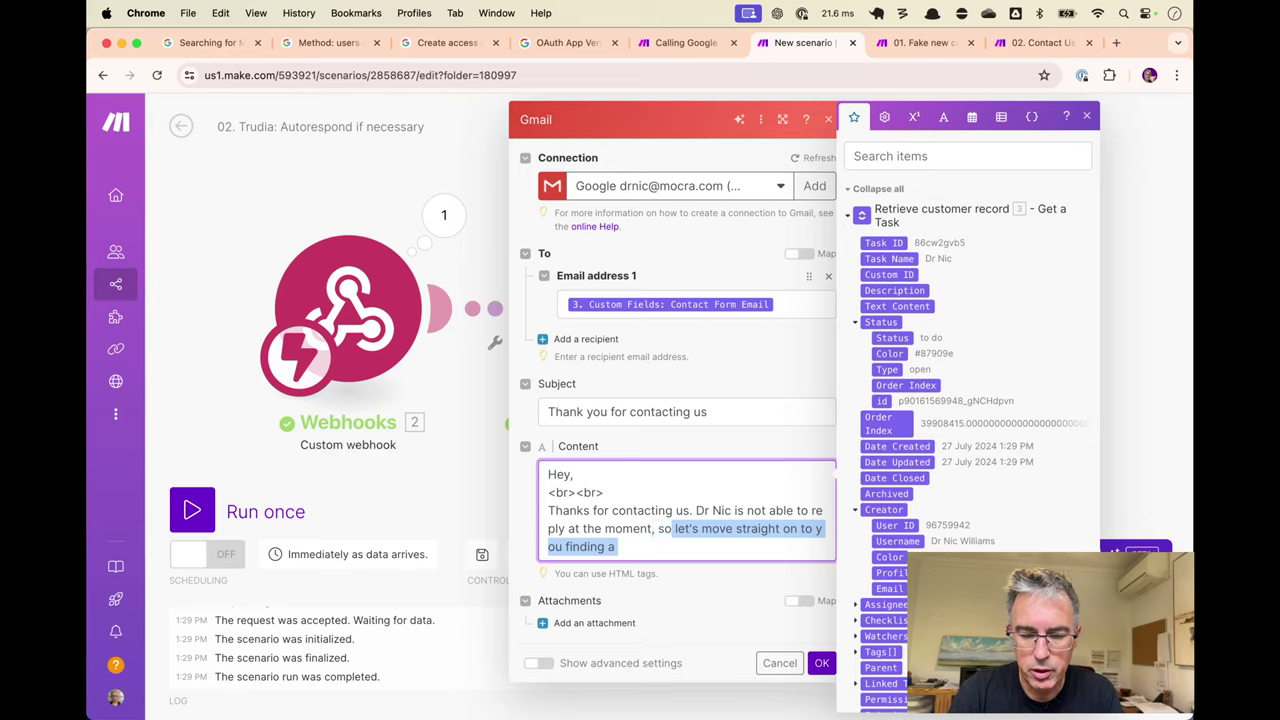
pyautogui.press('BackSpace')
pyautogui.write('I sugges')
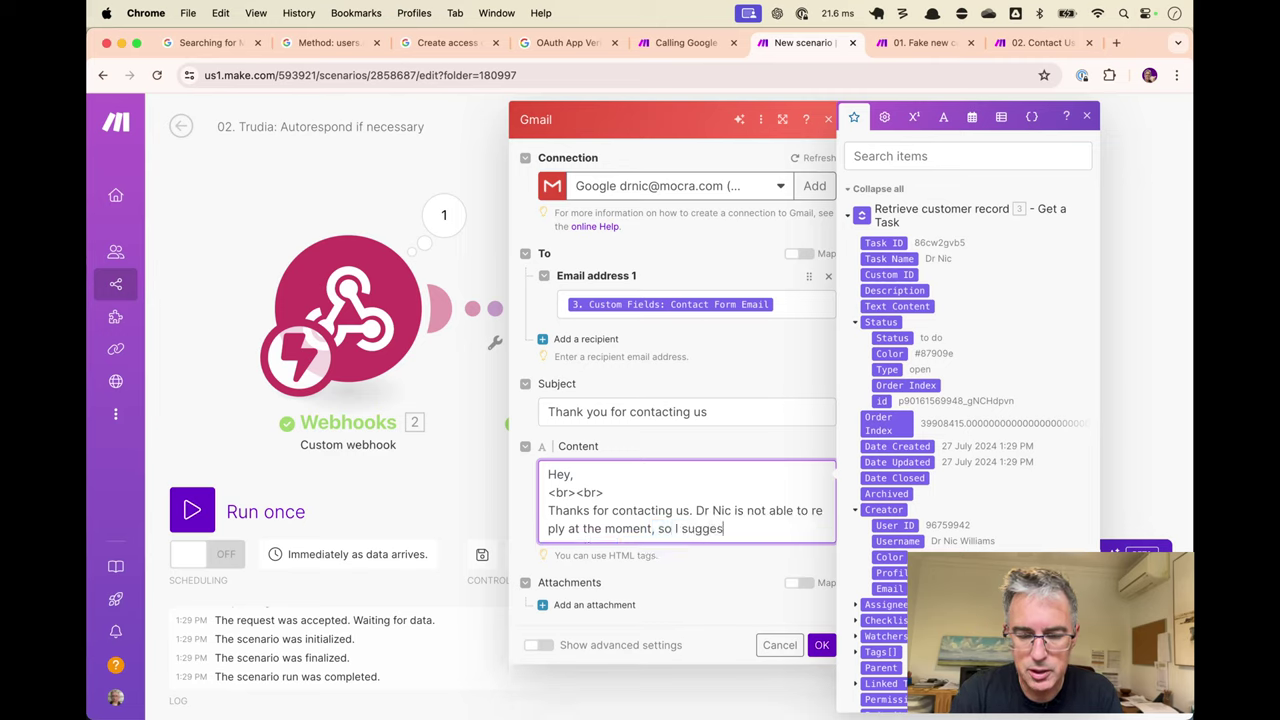
pyautogui.write('t you find ')
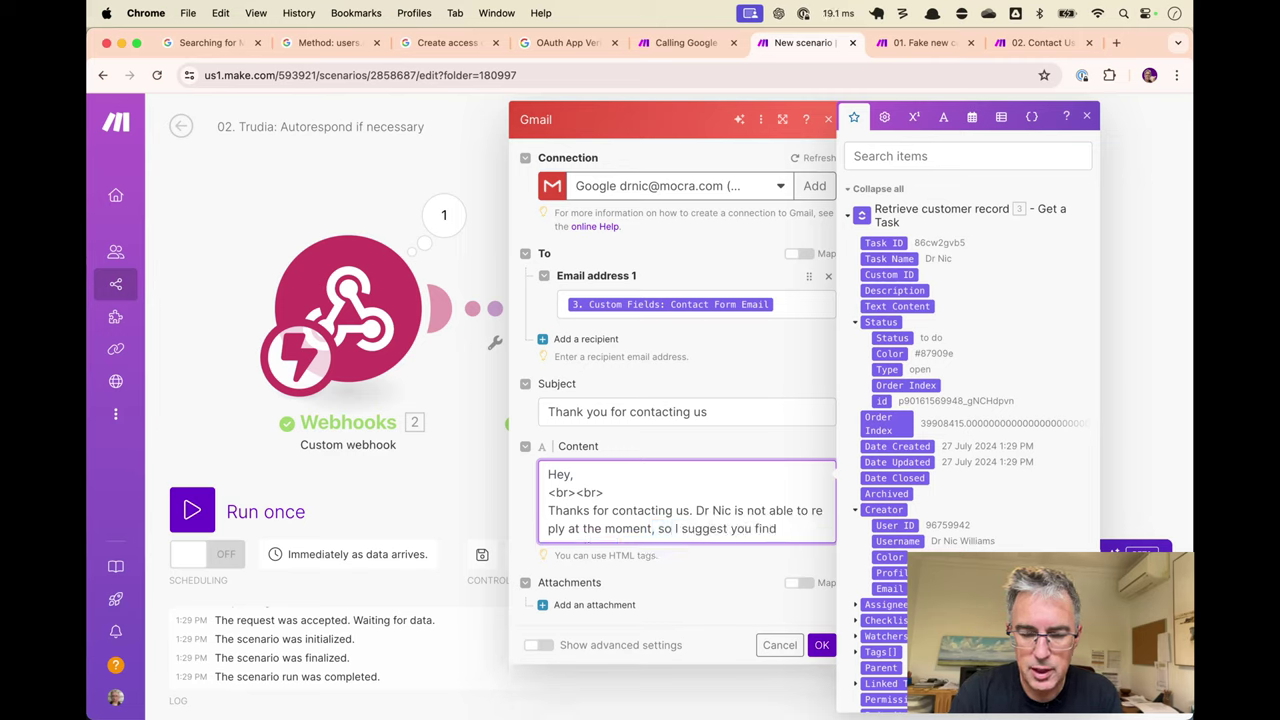
pyautogui.write('a spot on h')
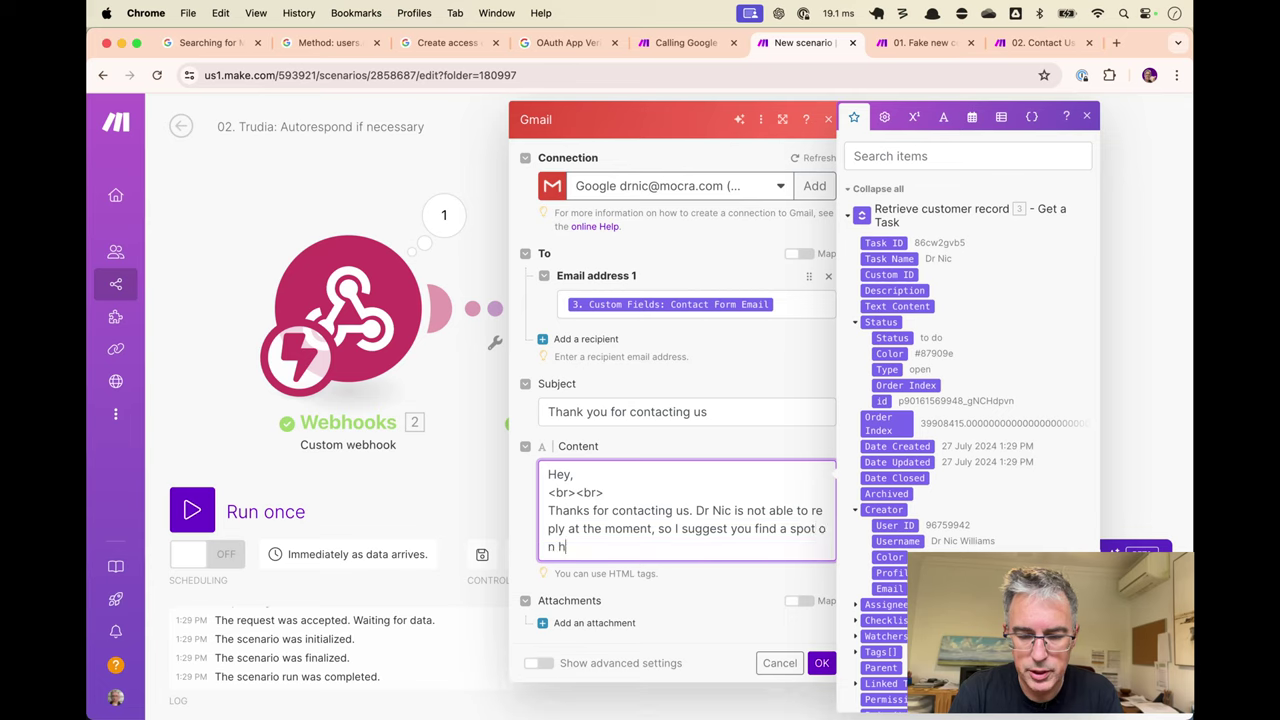
pyautogui.write('is calendar and')
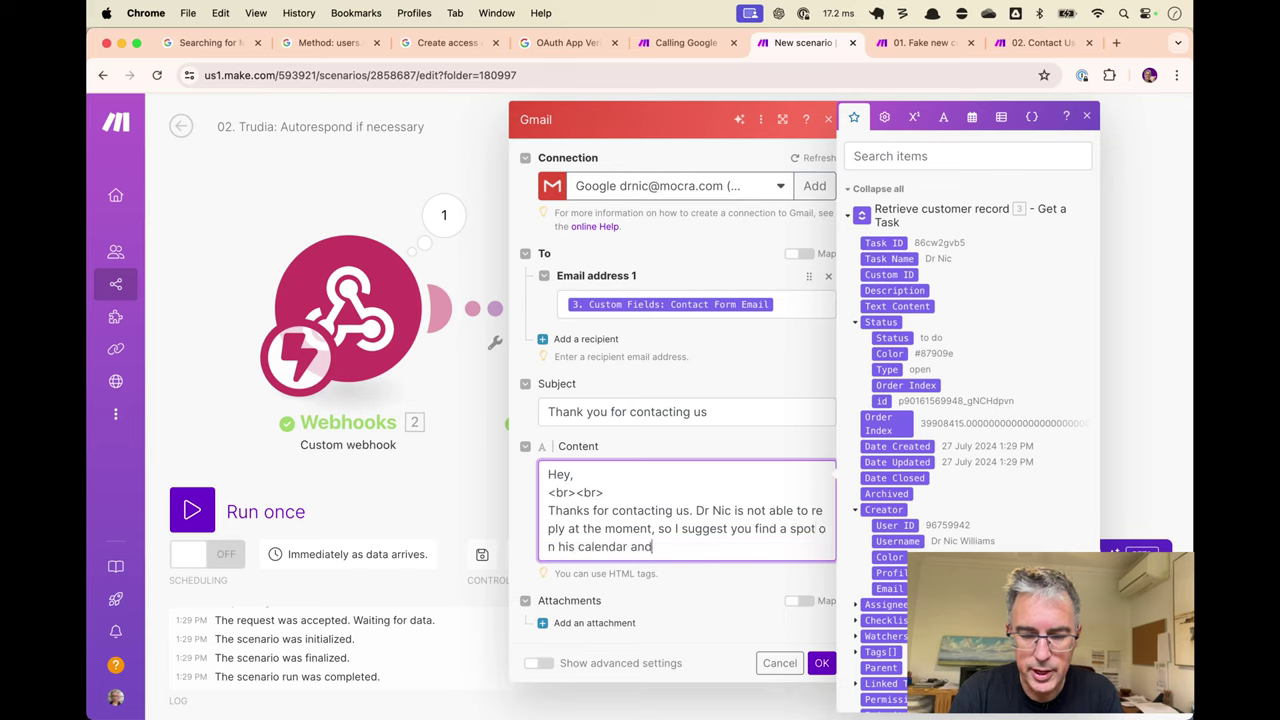
pyautogui.write(" he'll re")
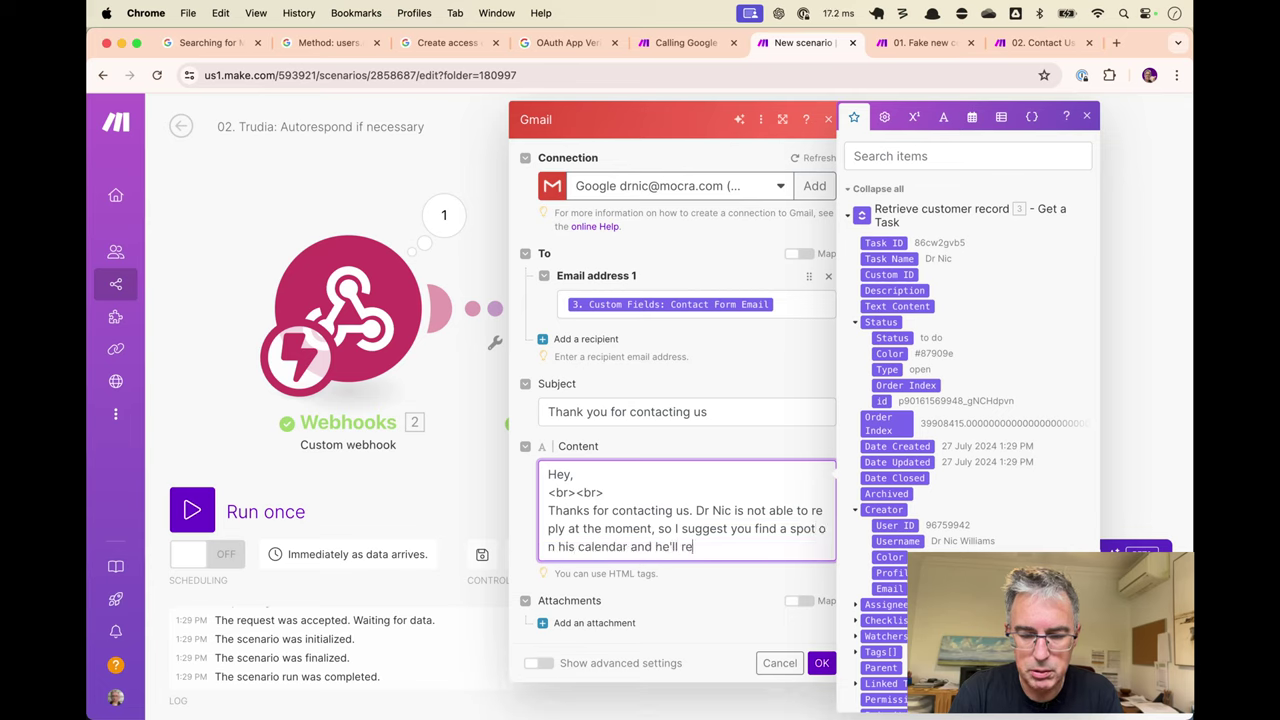
pyautogui.write('ply back t')
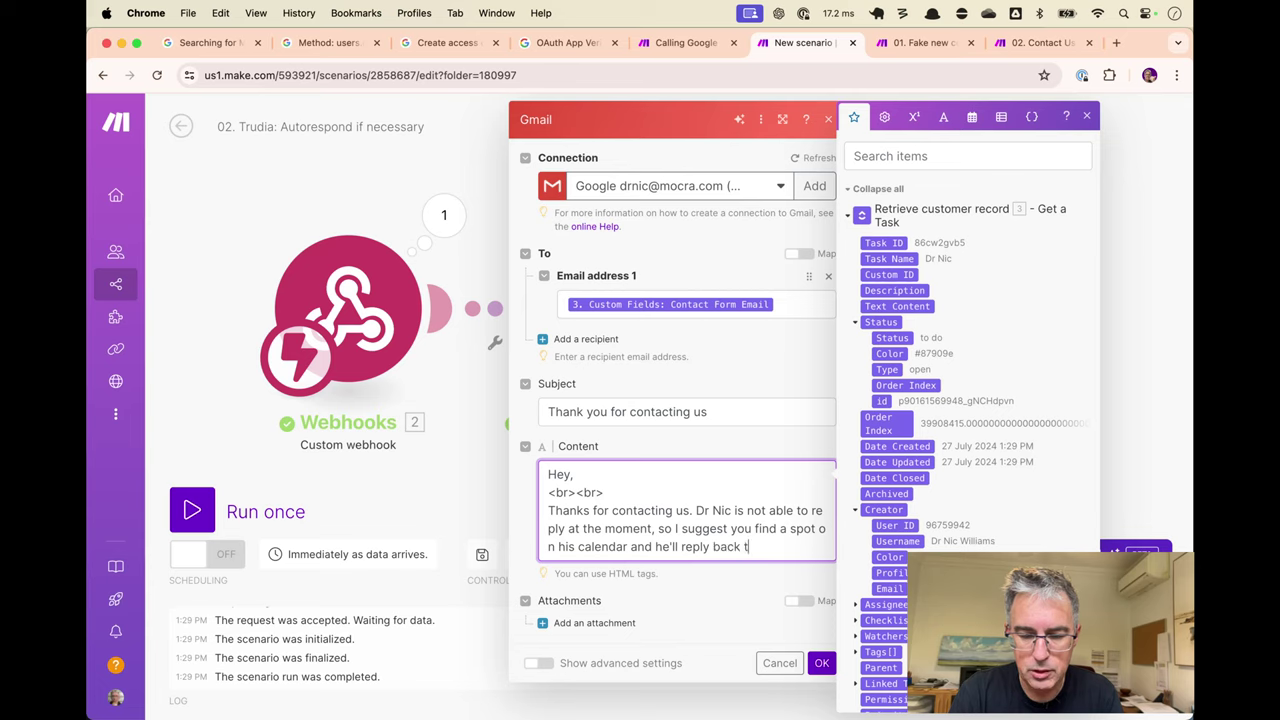
pyautogui.write('o you as soon as ')
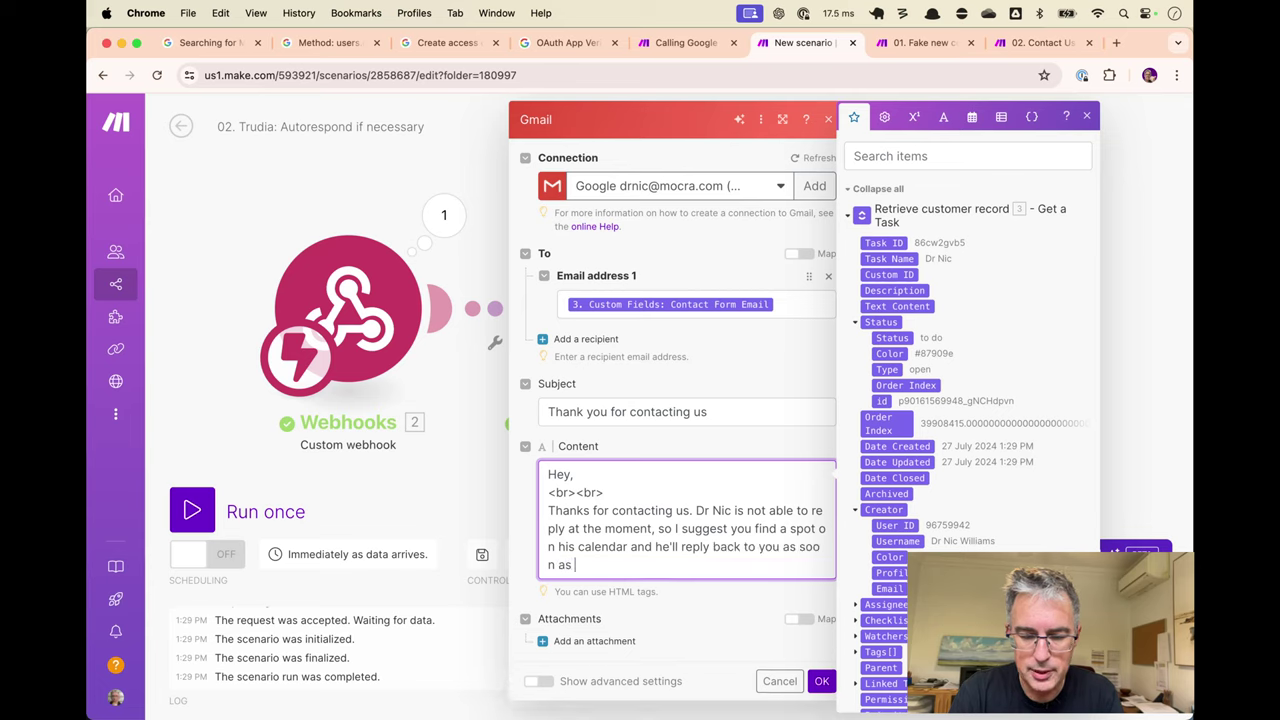
pyautogui.write('he can.')
# Add <br><br> below the message and copy the Let's Meet booking link from TidyCal.
pyautogui.press('Return')
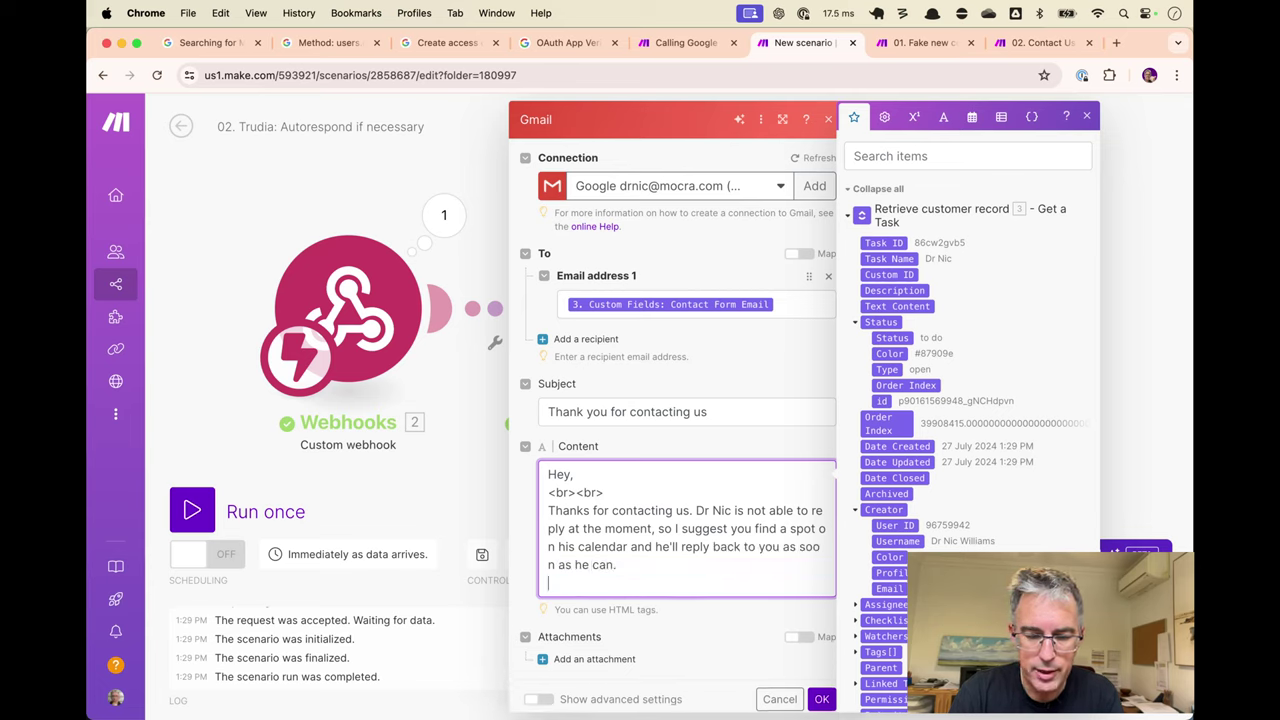
pyautogui.write('<br>')
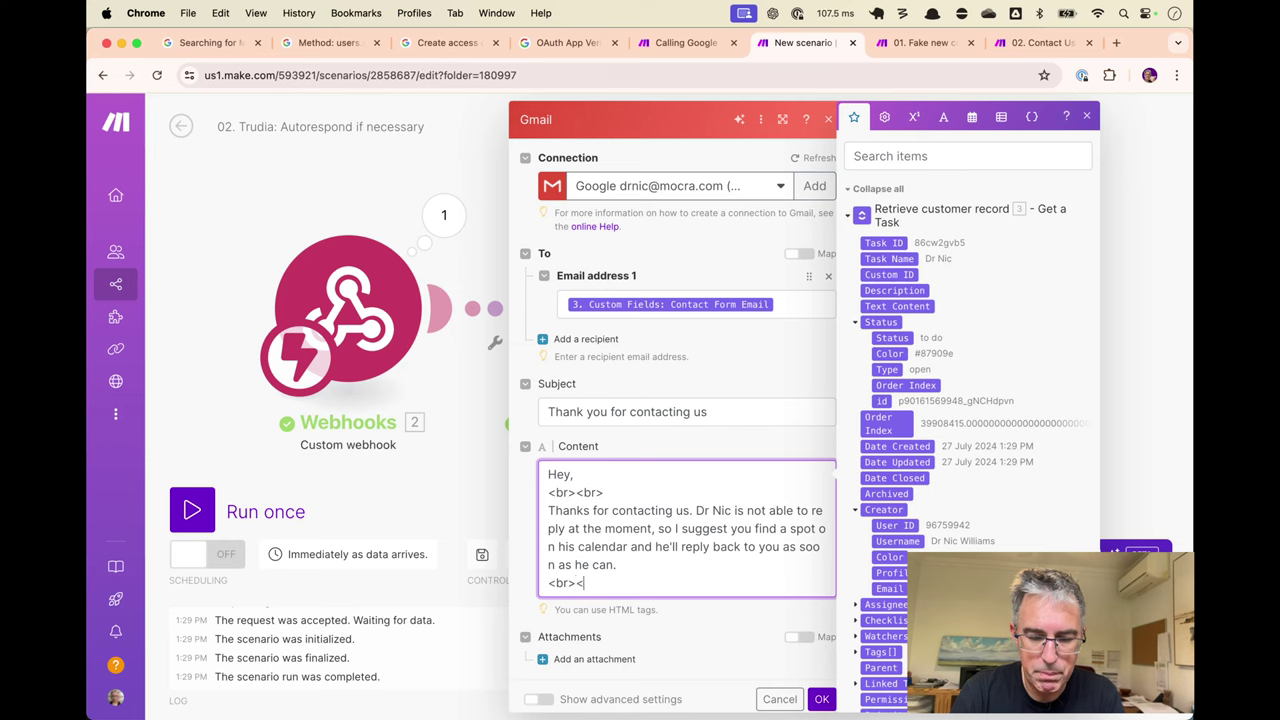
pyautogui.write('<br>')
pyautogui.press('Return')
pyautogui.press('super+t')
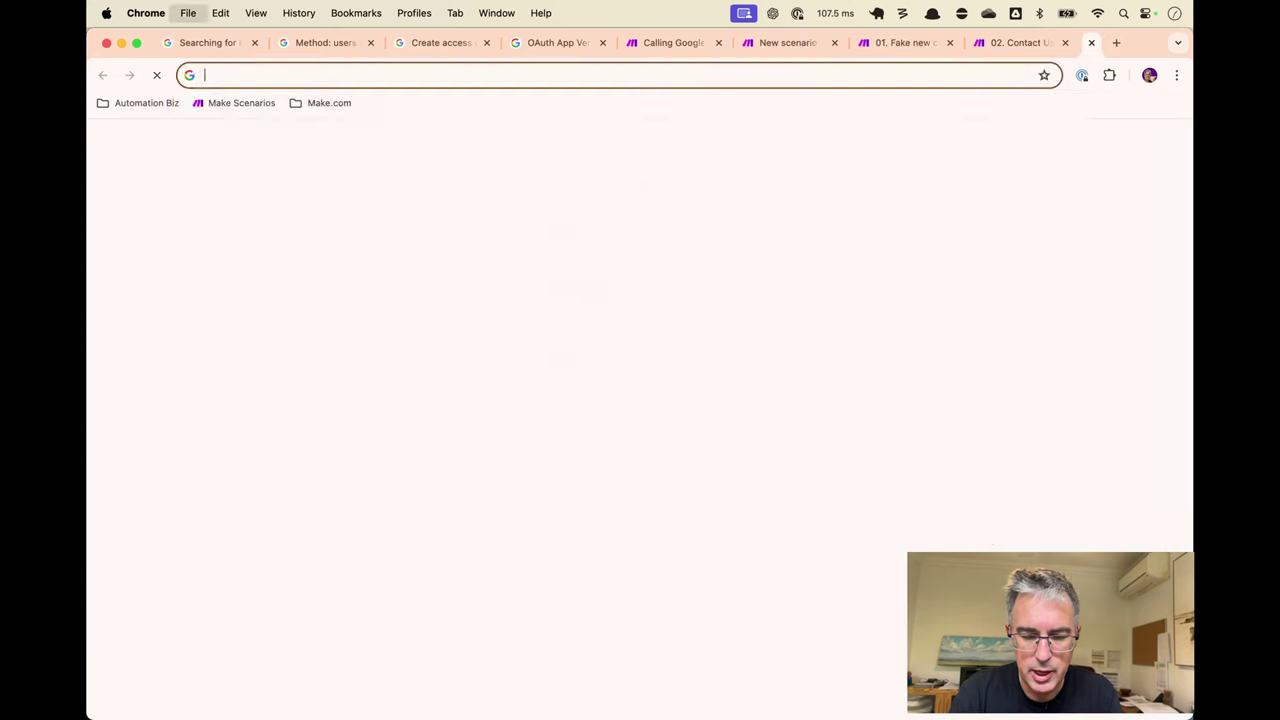
pyautogui.write('tid')
pyautogui.press('Return')
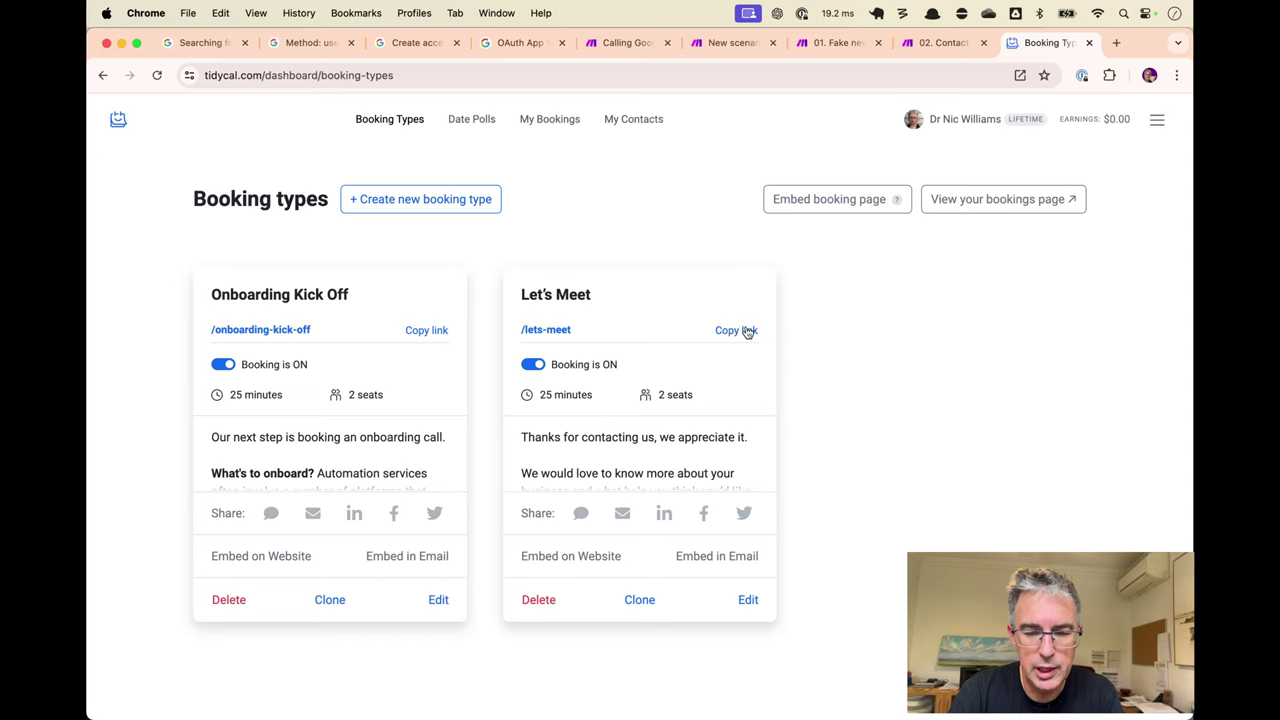
pyautogui.click(736, 330)
pyautogui.press('super+w')
# Paste the Let's Meet booking link into the body with <br><br> tags below it.
pyautogui.press('super+v')
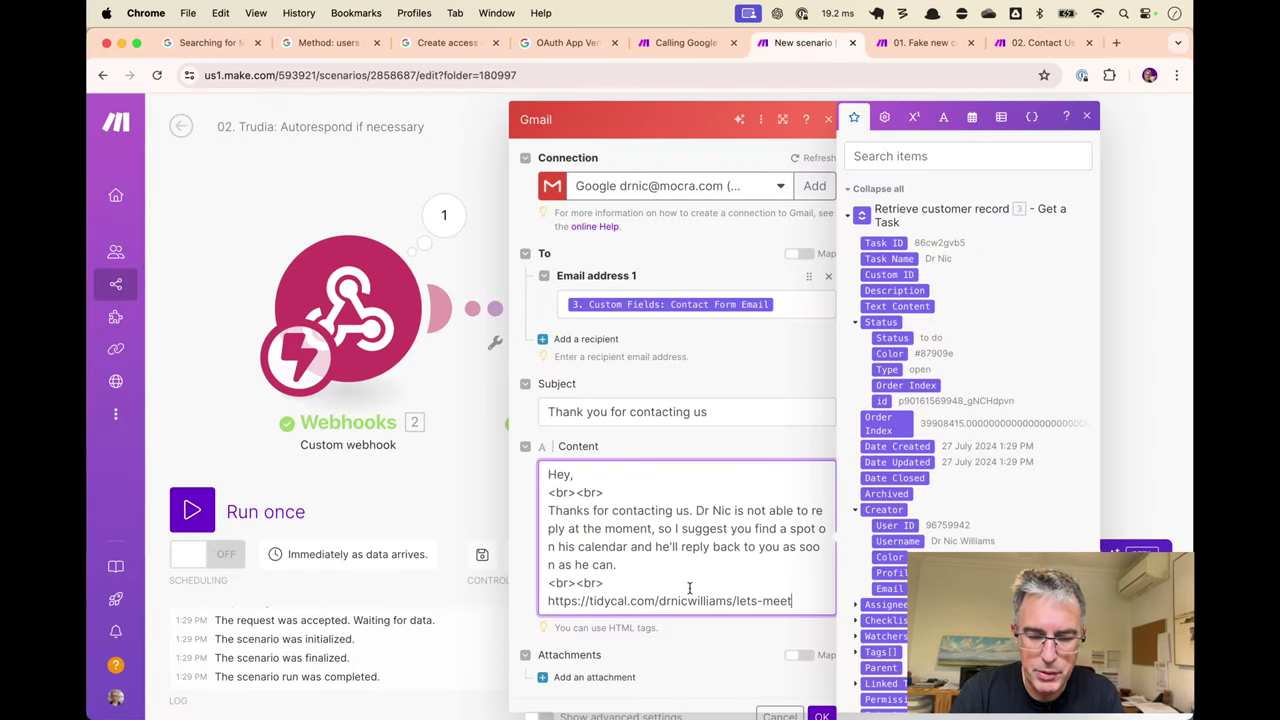
pyautogui.press('Return')
pyautogui.write('<')
pyautogui.tripleClick(551, 583)
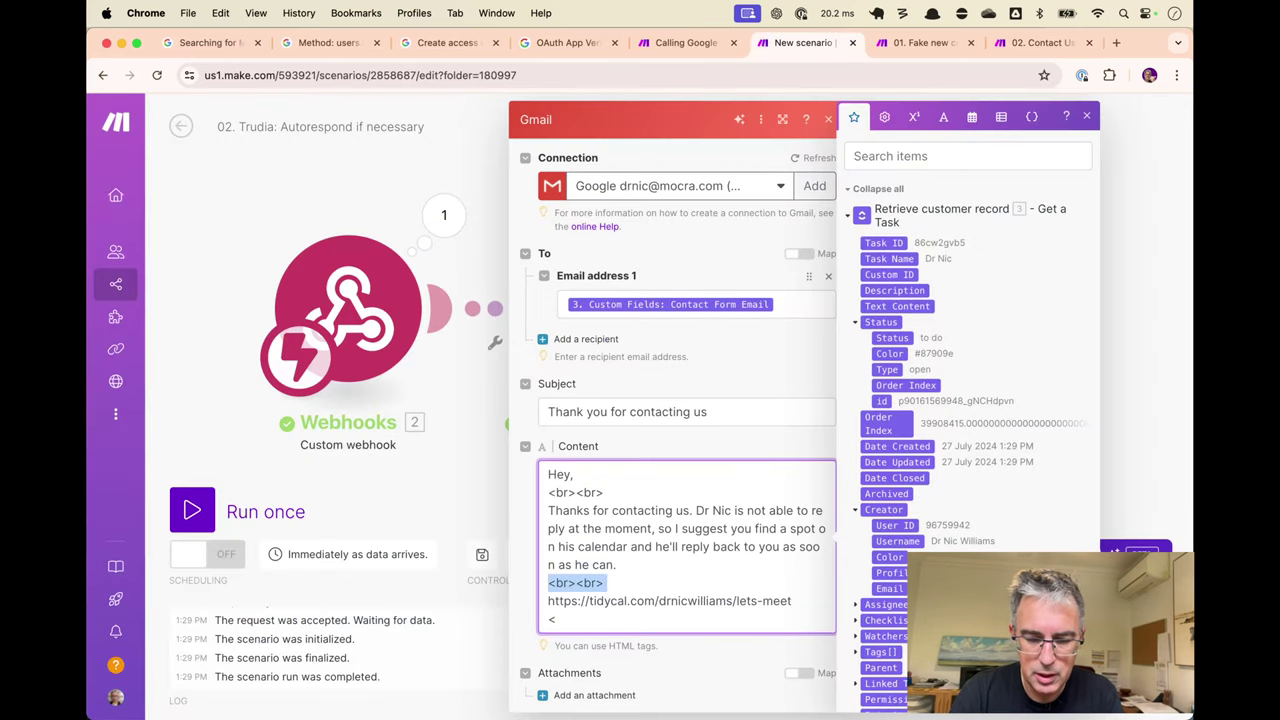
pyautogui.press('super+c')
pyautogui.click(556, 619)
pyautogui.press('BackSpace')
pyautogui.press('super+v')
# Add the 'Sincerely<br>' sign-off and the sender's signature line.
pyautogui.press('Return')
pyautogui.write('S')
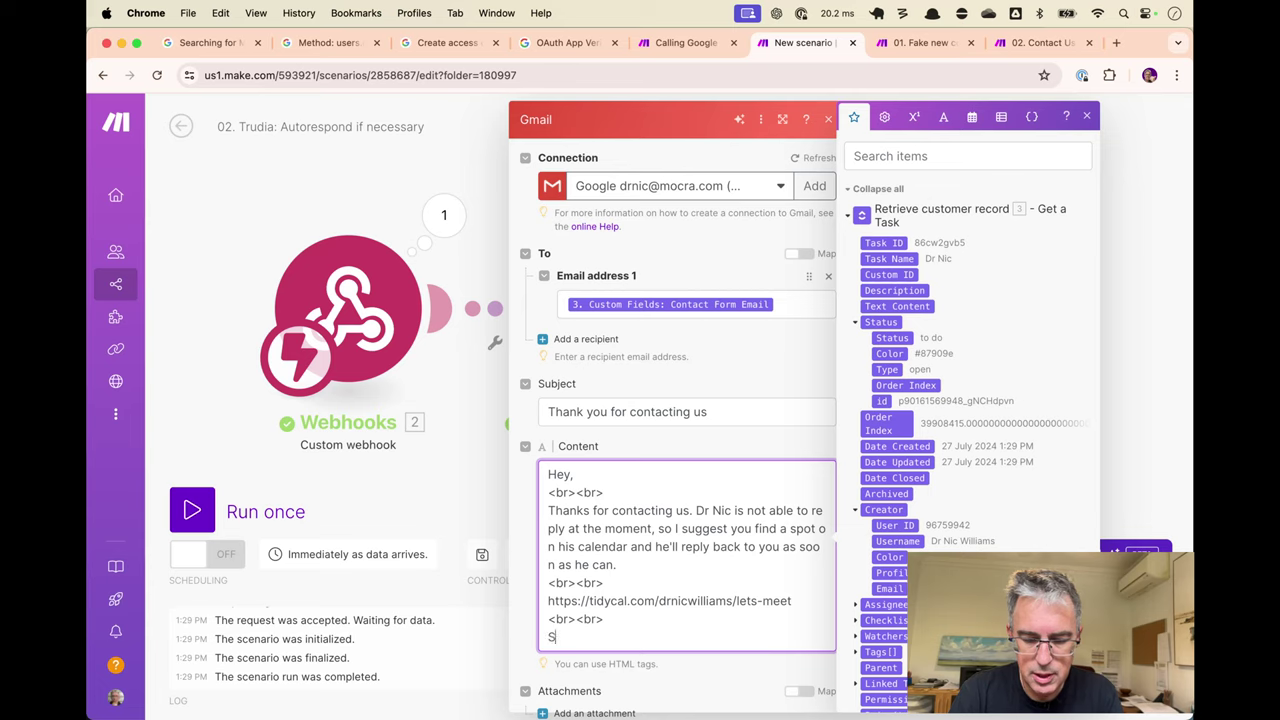
pyautogui.write('incerely<br>')
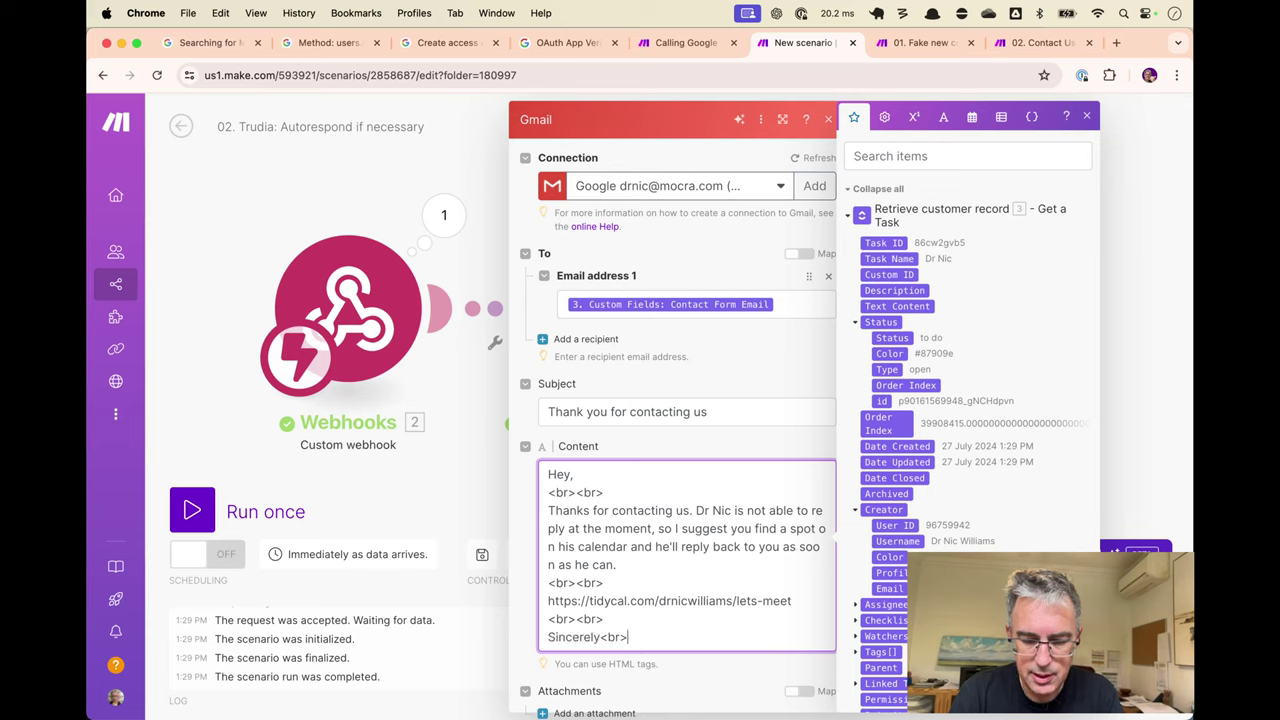
pyautogui.press('Return')
pyautogui.write('Trudia for Dr Nic')
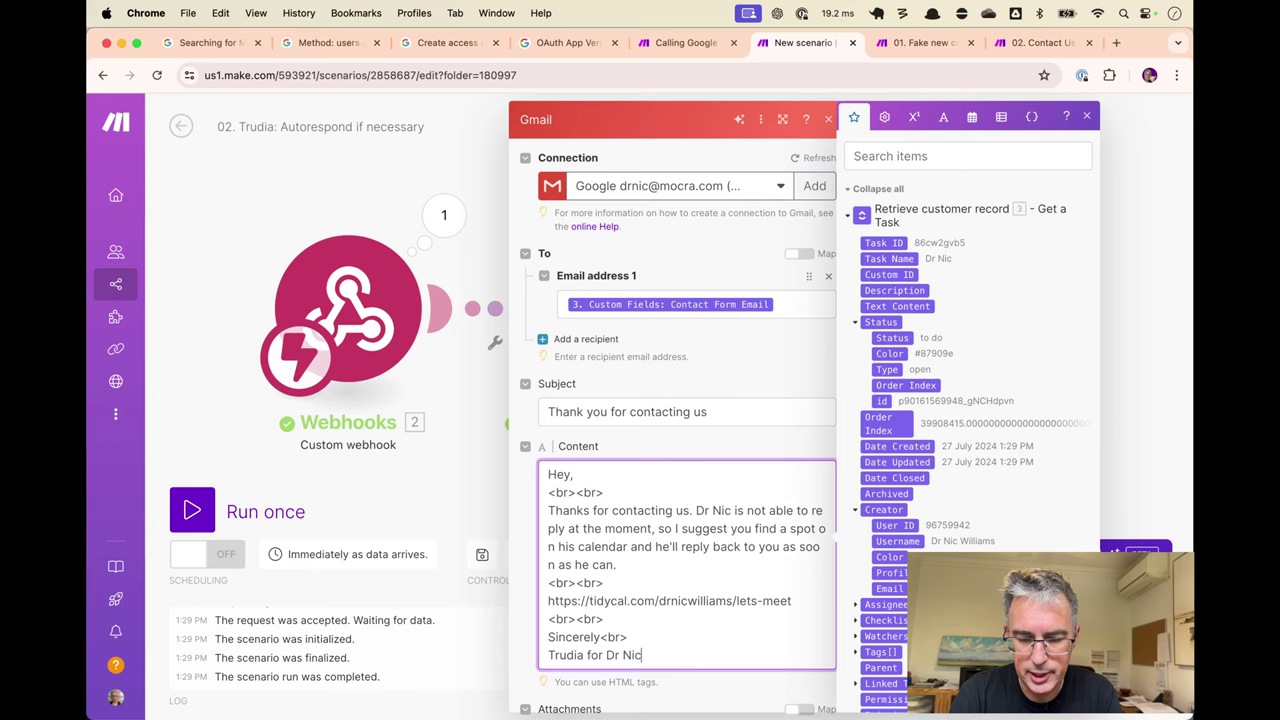
pyautogui.scroll(-2, 972, 425)
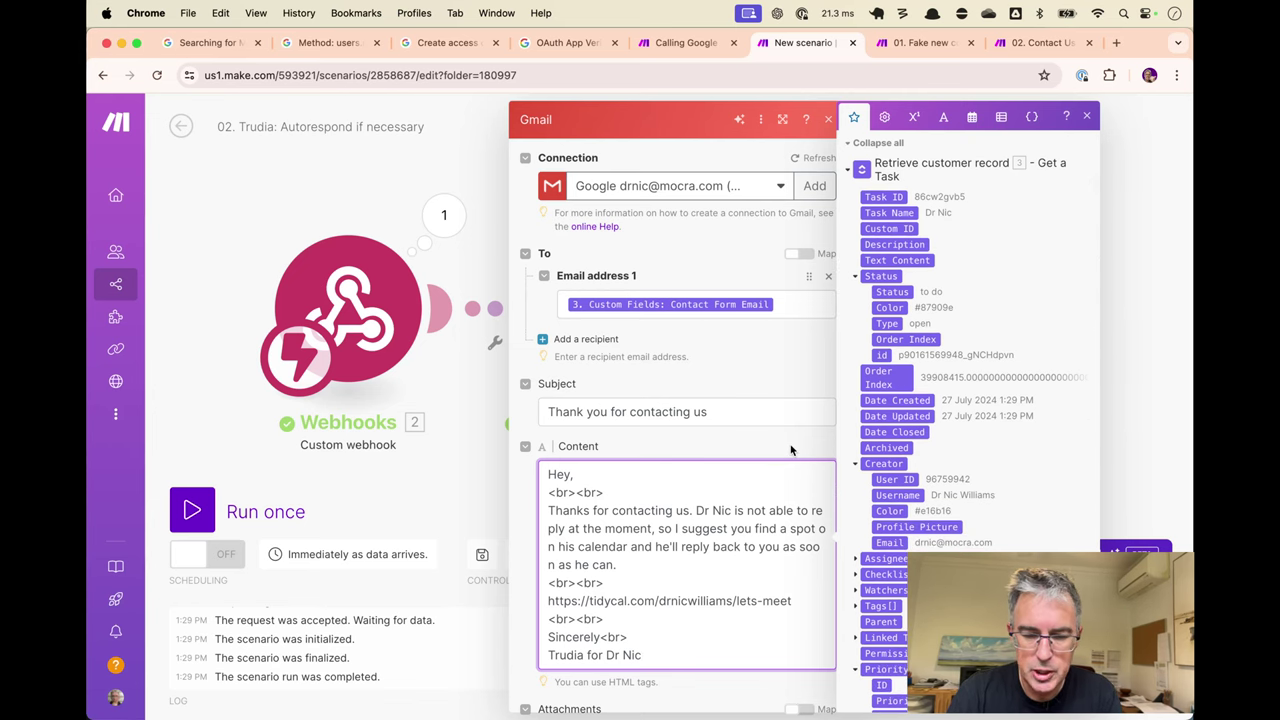
# Save the Gmail module's Send an Email settings.
pyautogui.click(780, 374)
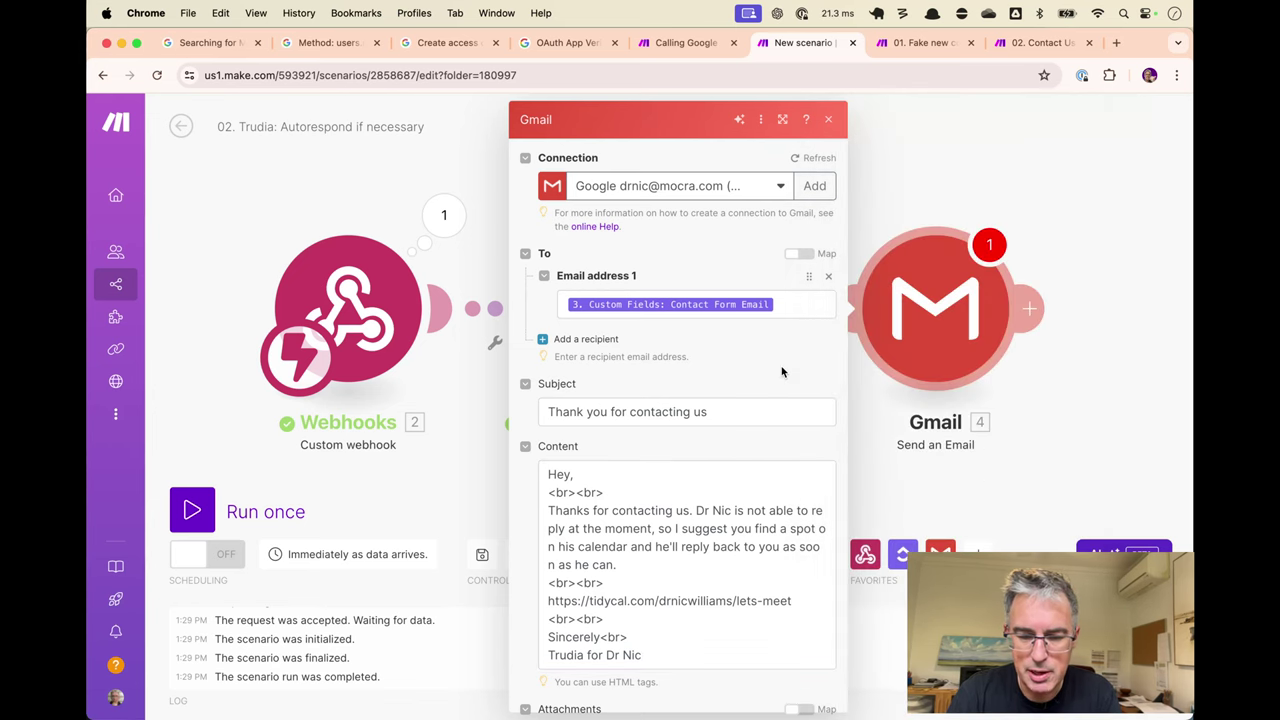
pyautogui.click(599, 482)
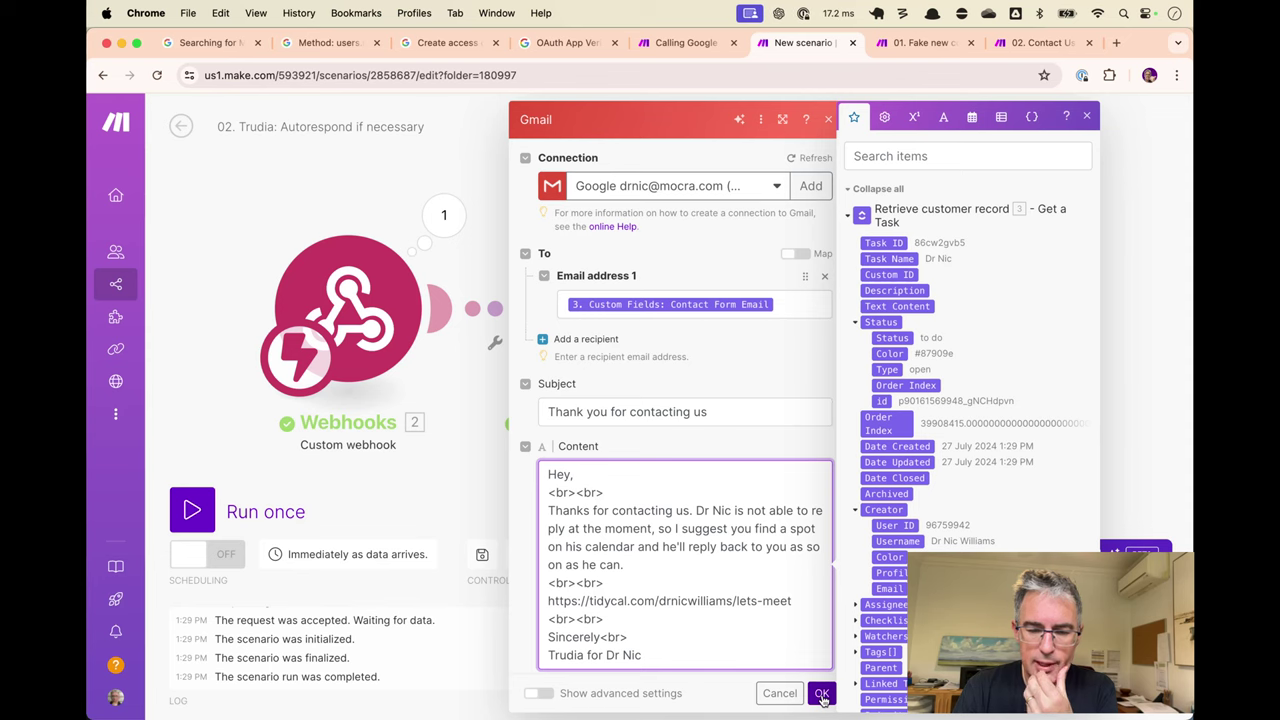
pyautogui.click(822, 694)
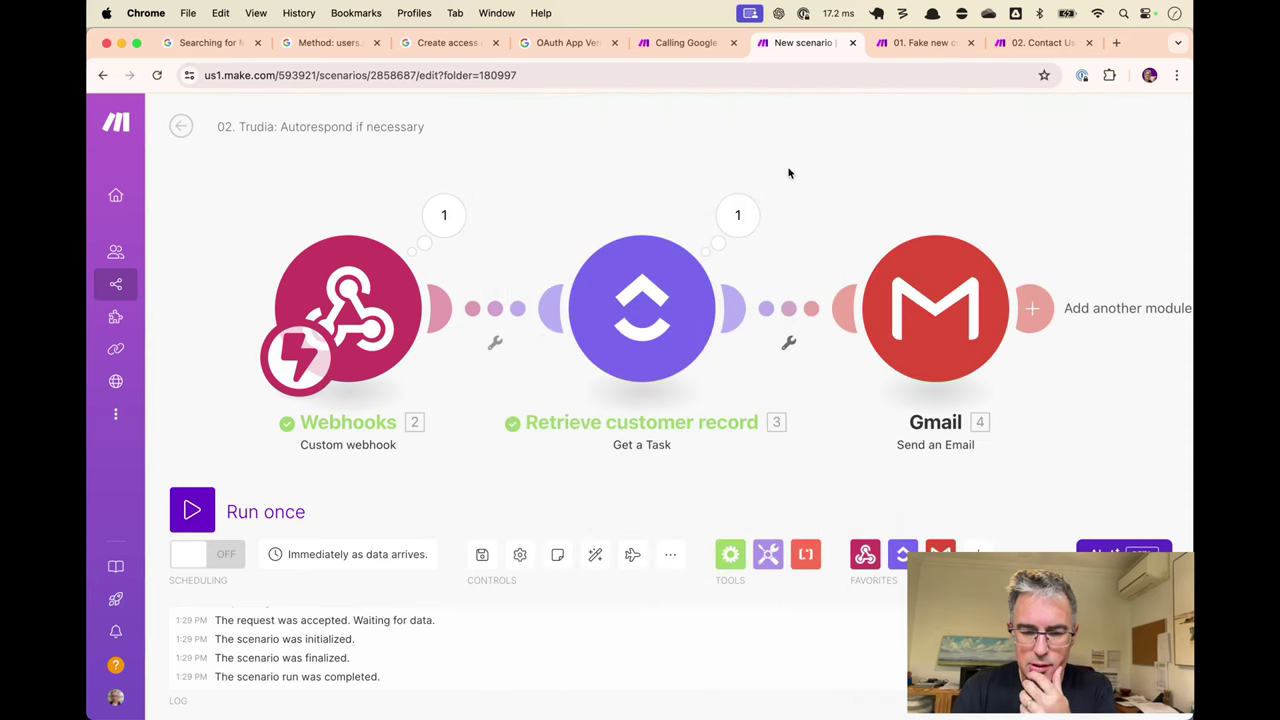
# Check the Fake Contact test values in the Fake new contacts scenario.
pyautogui.hotkey('ctrl', 'Tab')
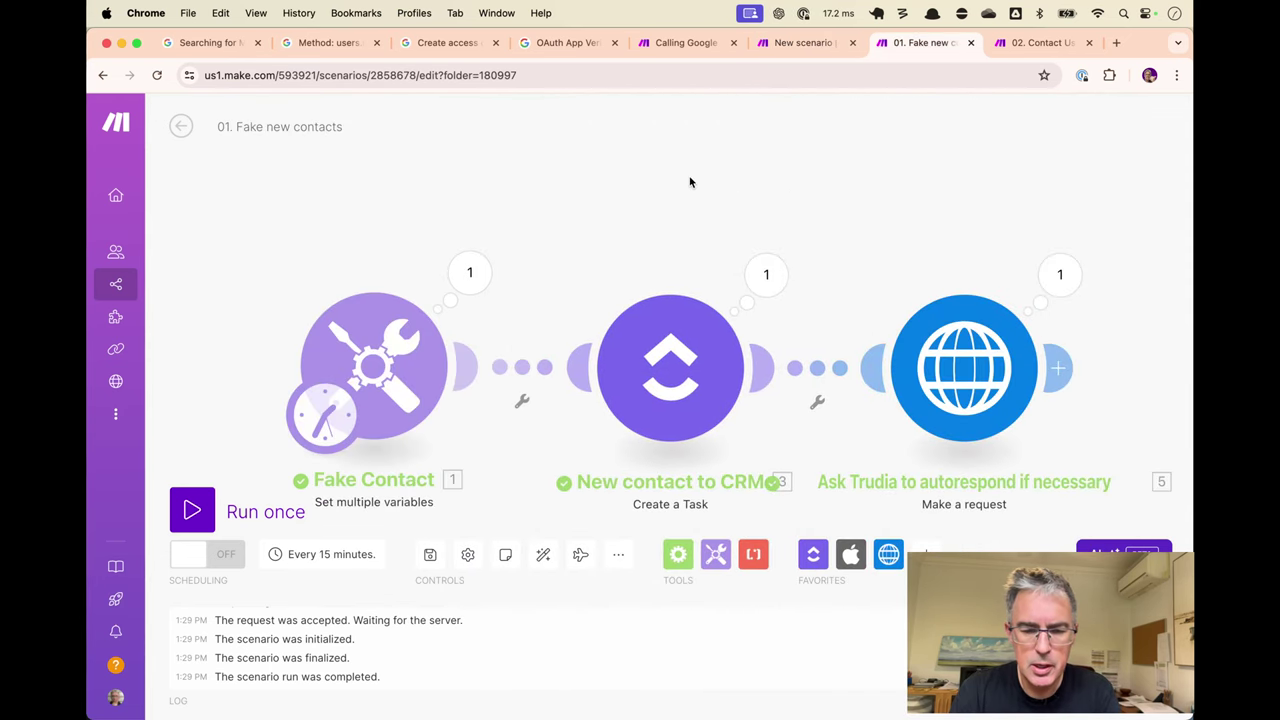
pyautogui.click(382, 360)
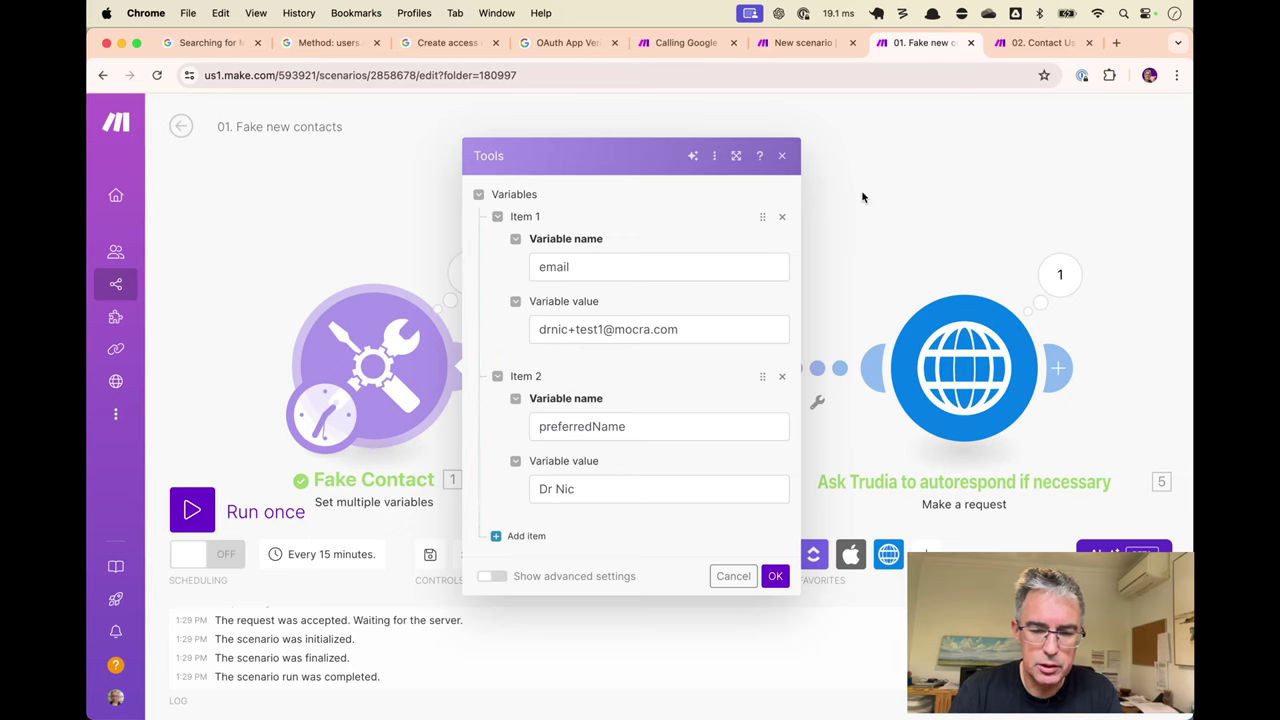
pyautogui.press('Escape')
pyautogui.hotkey('ctrl', 't')
# Archive the Otter.ai email in Gmail, then return to the Make tab.
pyautogui.write('ma')
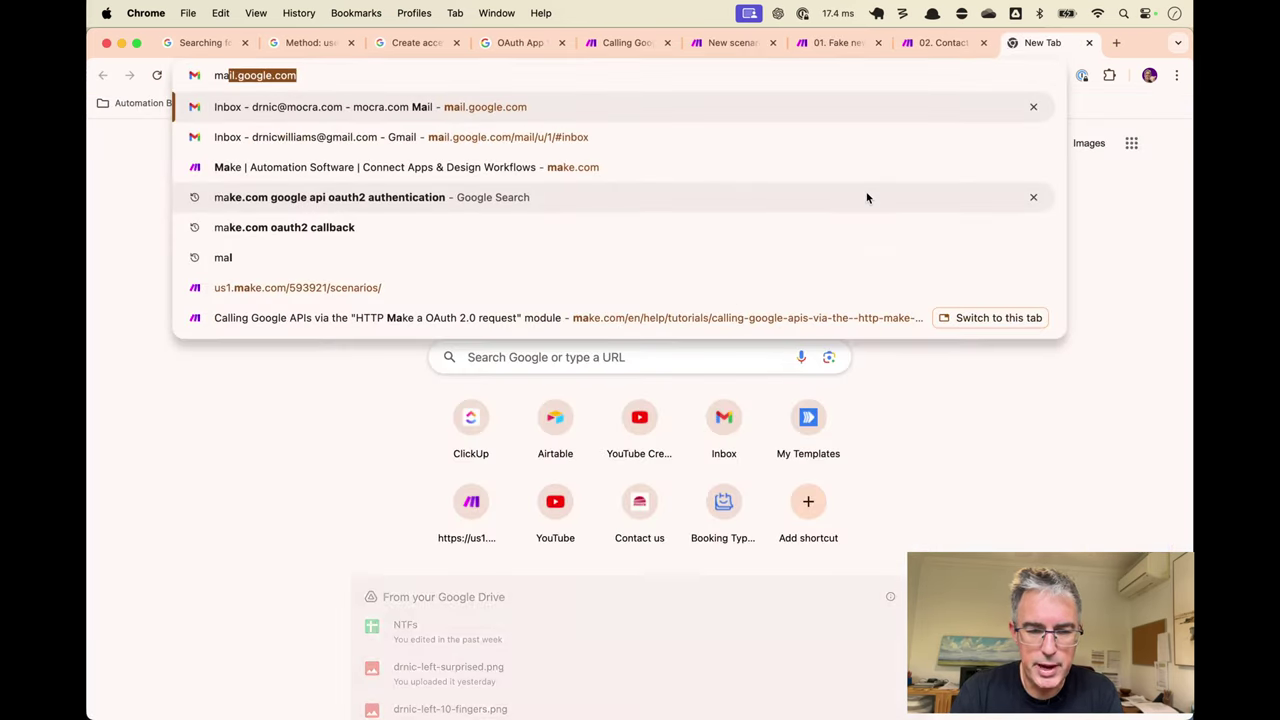
pyautogui.press('Return')
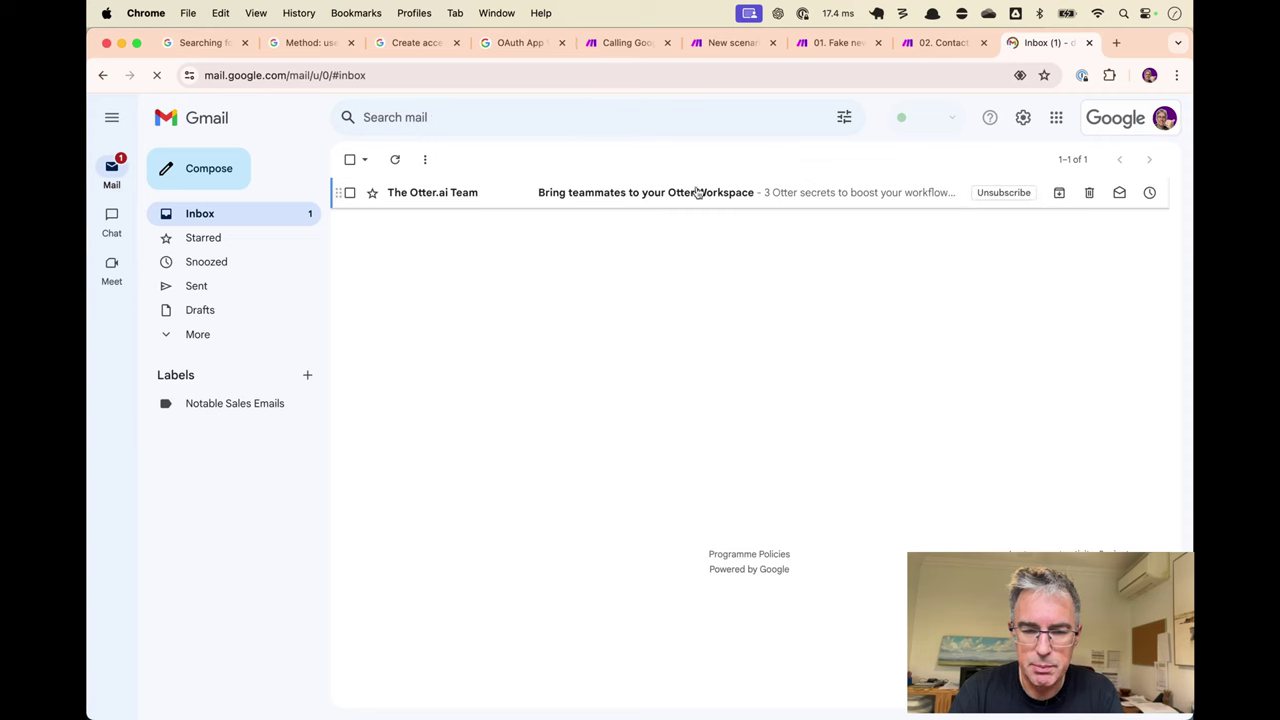
pyautogui.click(349, 192)
pyautogui.click(396, 159)
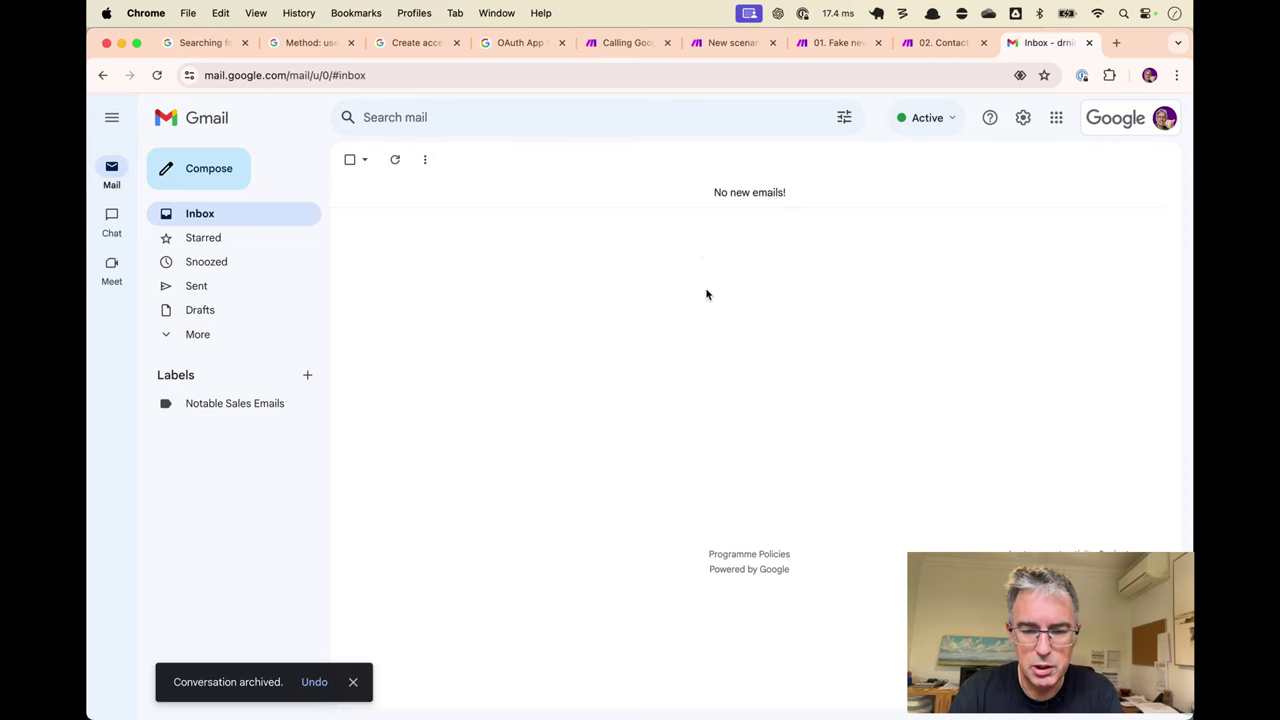
pyautogui.hotkey('ctrl', 'shift', 'Tab')
pyautogui.hotkey('ctrl', 'shift', 'Tab')
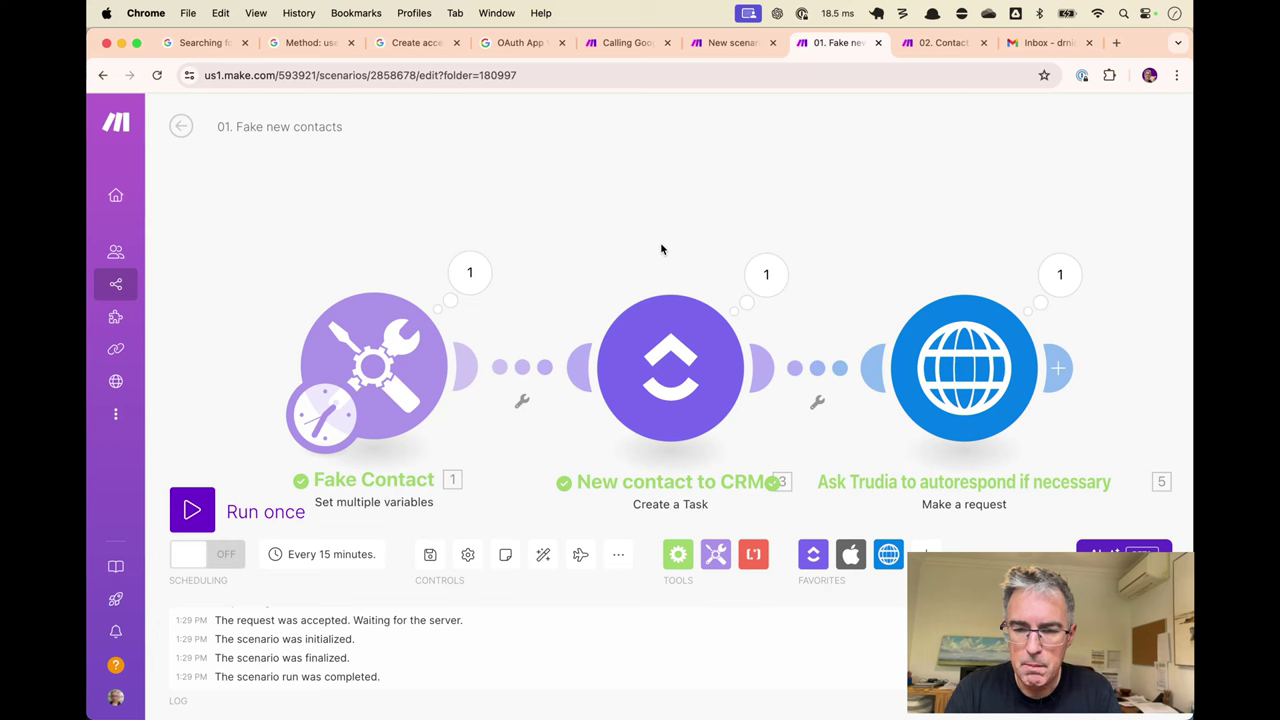
# Run the Trudia scenario once and trigger its webhook by running Fake new contacts.
pyautogui.hotkey('ctrl', 'Tab')
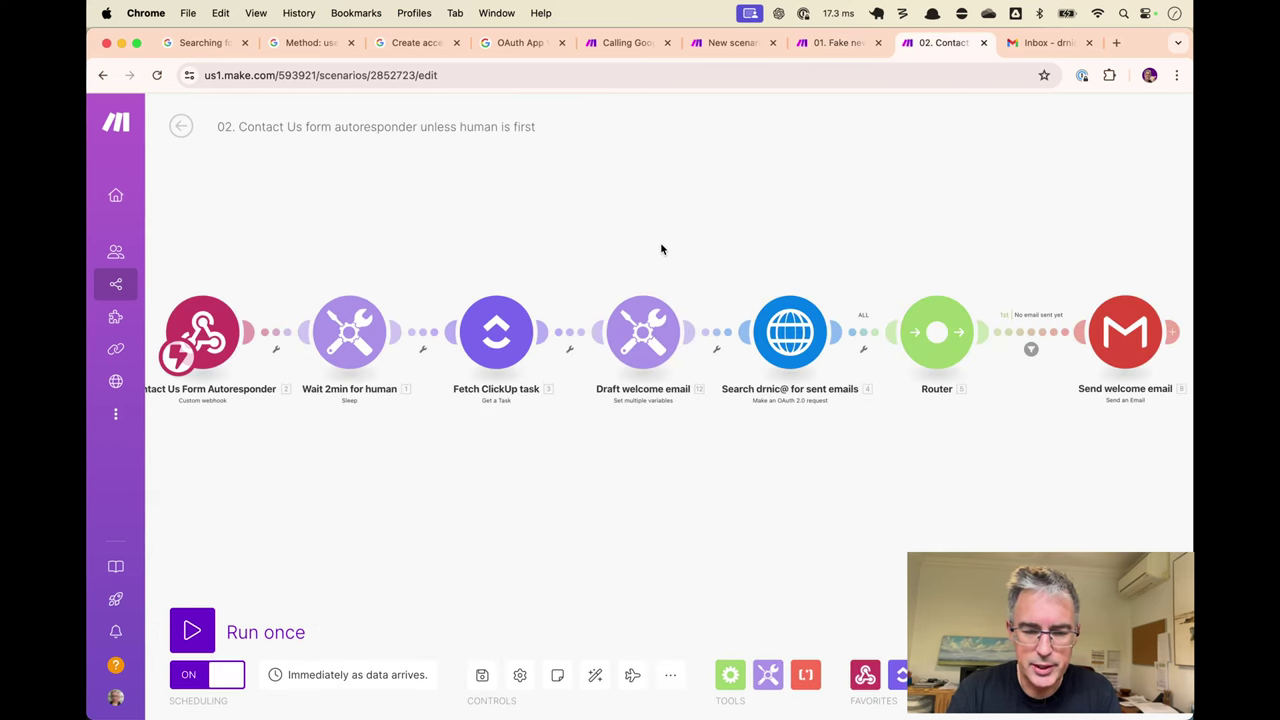
pyautogui.hotkey('ctrl', 'shift', 'Tab')
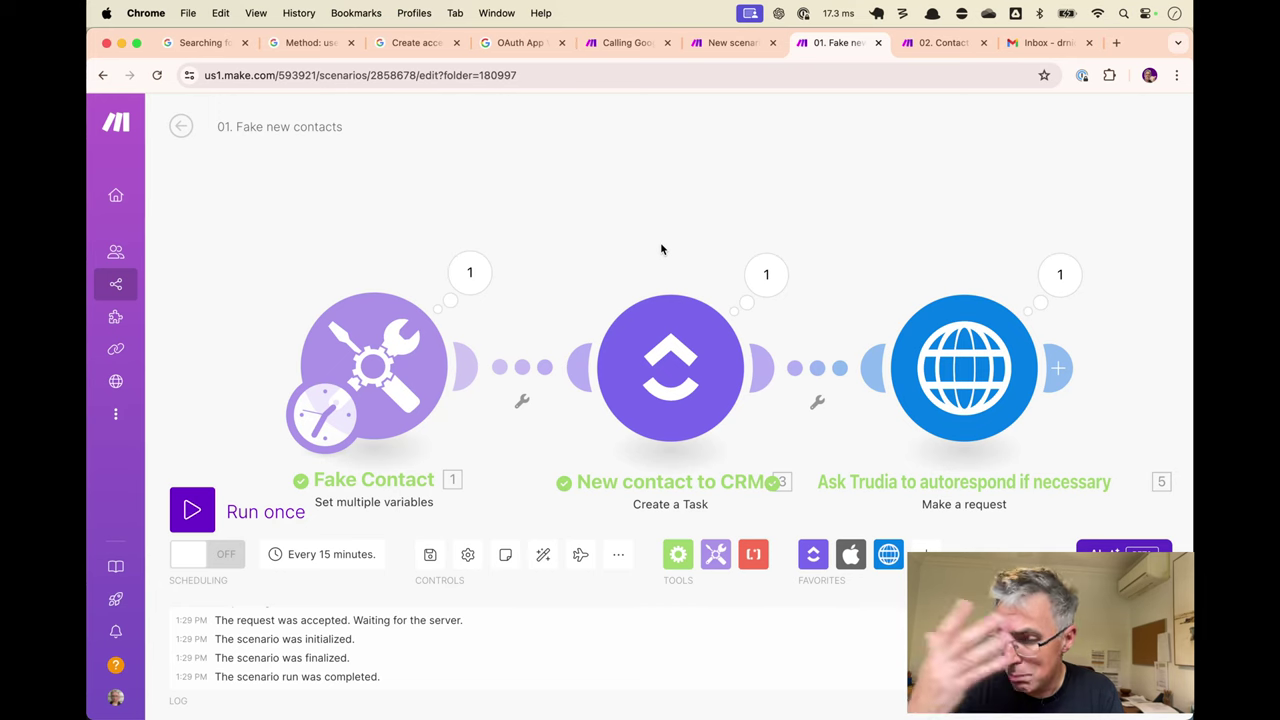
pyautogui.hotkey('ctrl', 'shift', 'Tab')
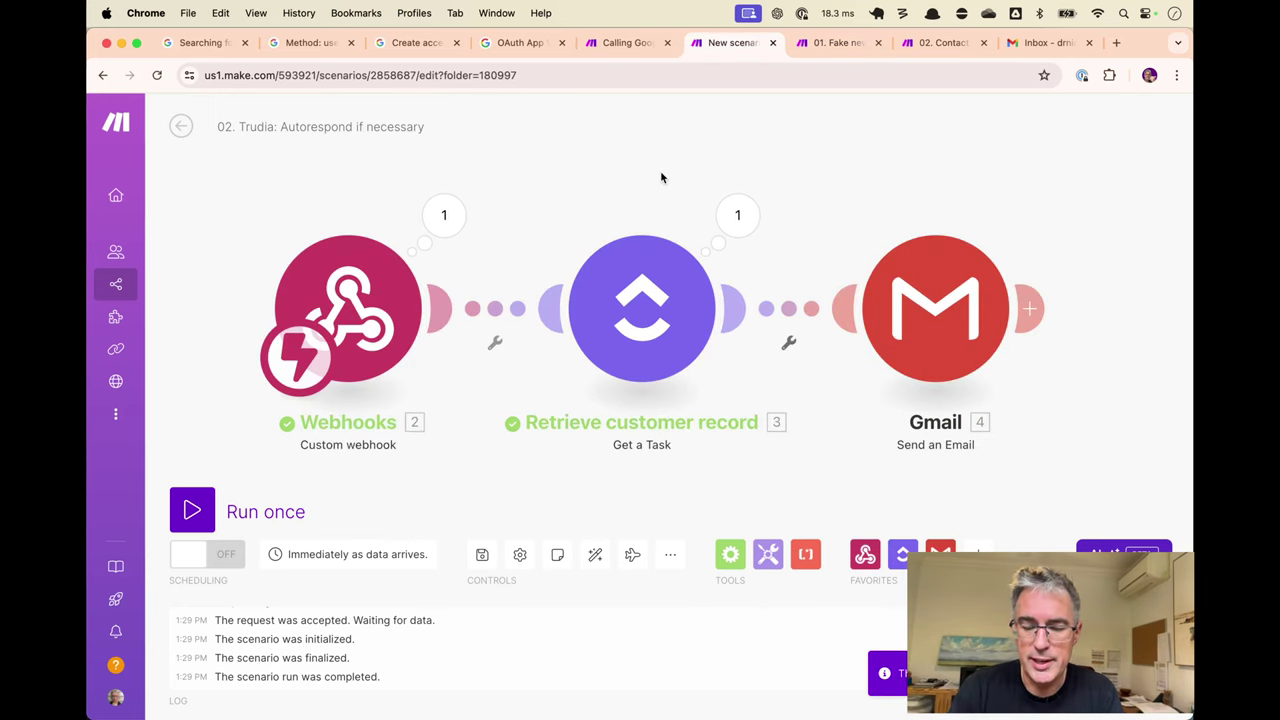
pyautogui.hotkey('ctrl', 'Return')
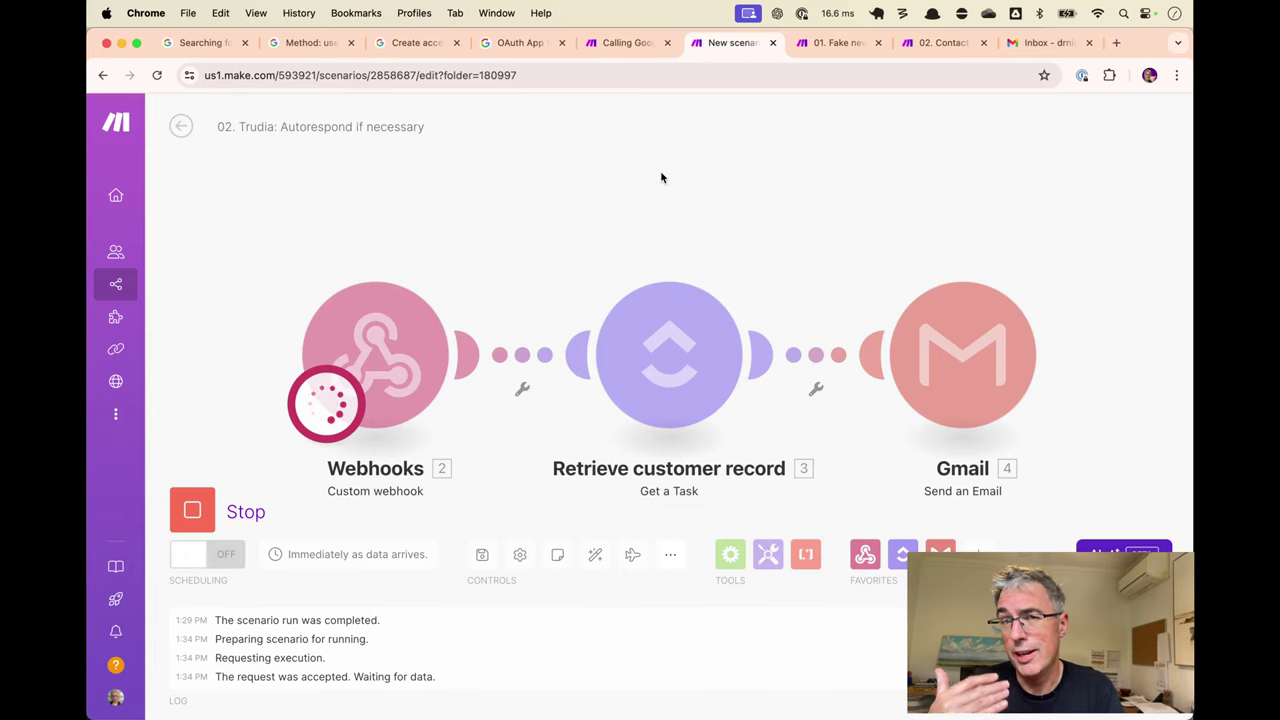
pyautogui.hotkey('ctrl', 'Tab')
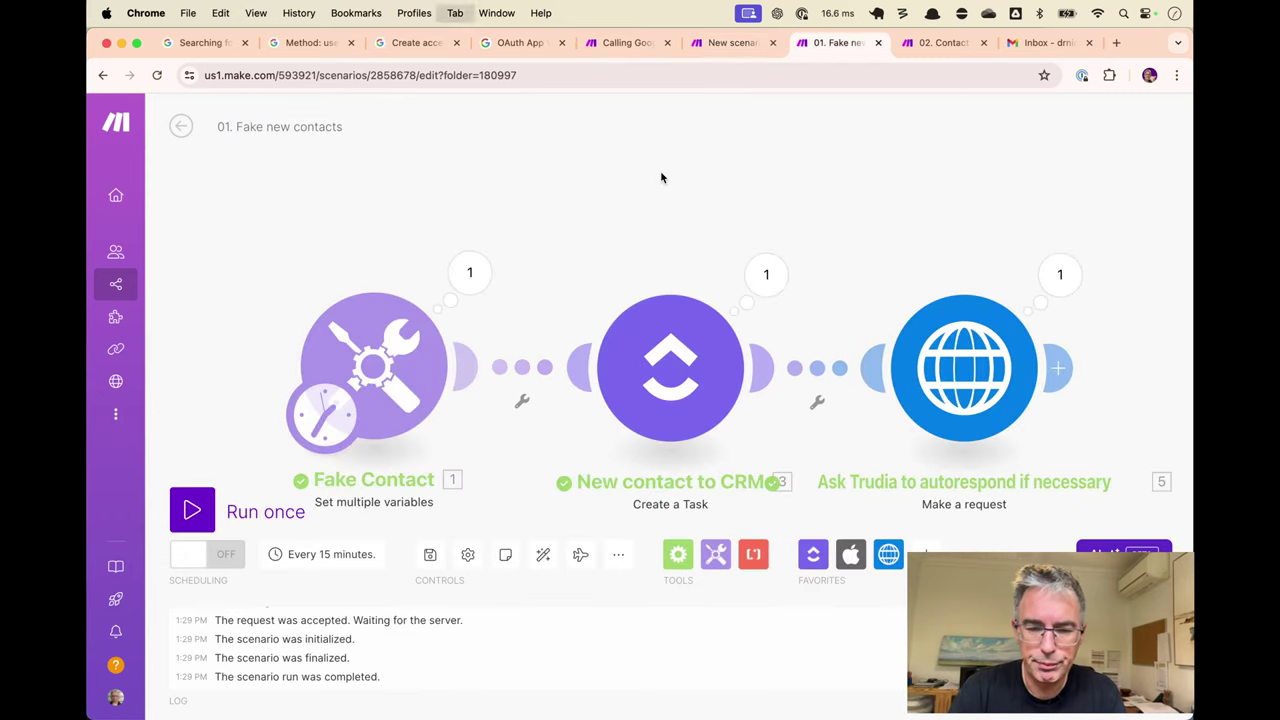
pyautogui.hotkey('ctrl', 'Return')
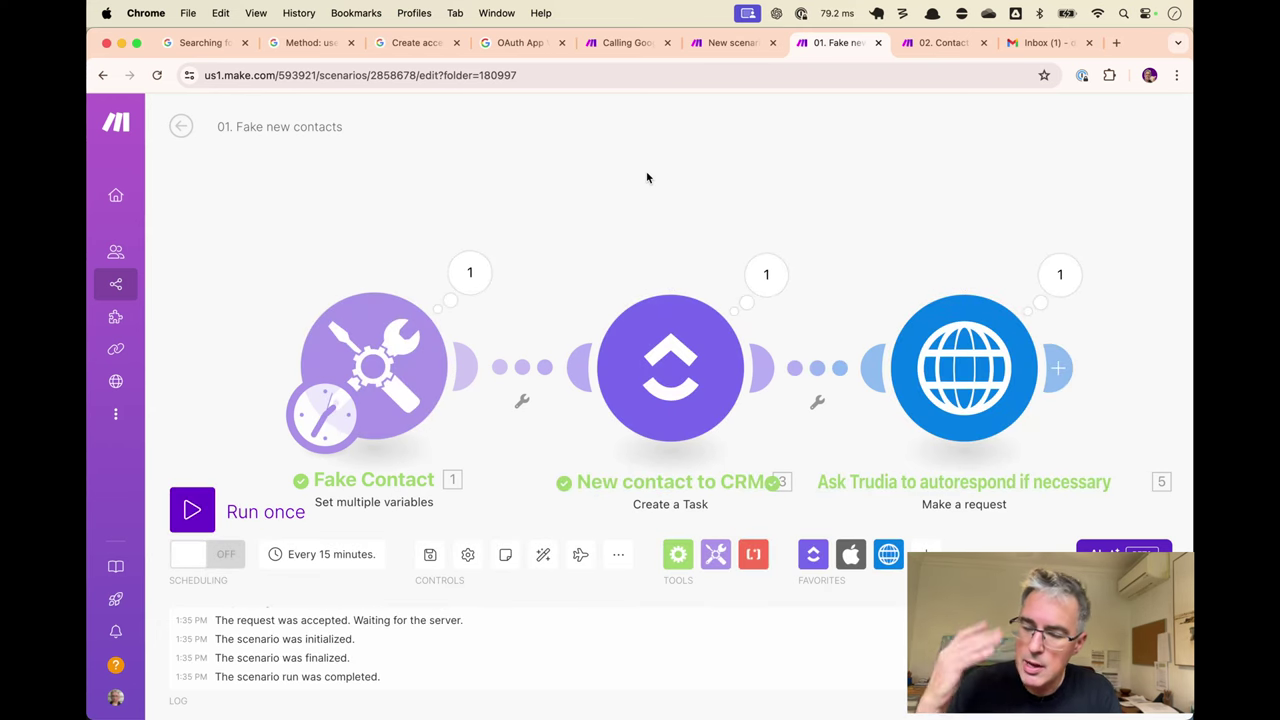
pyautogui.hotkey('ctrl', 'shift', 'Tab')
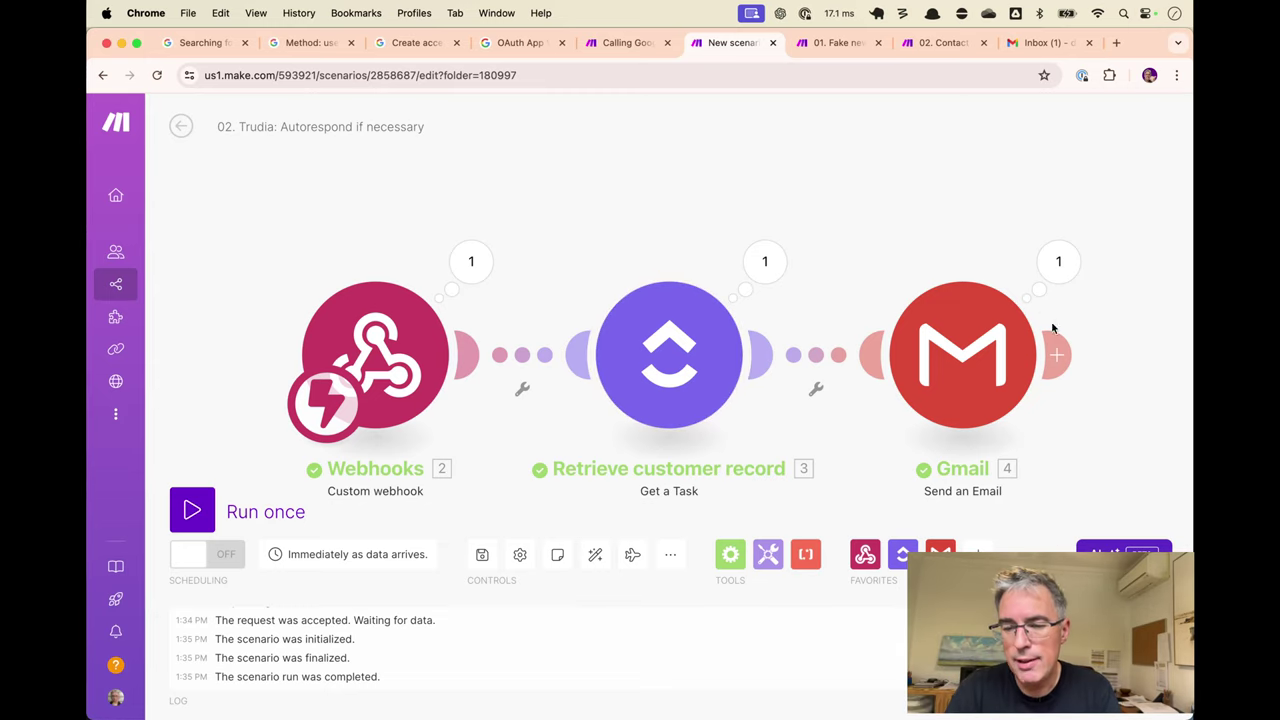
# Inspect the Gmail module's output from the successful run.
pyautogui.click(1058, 263)
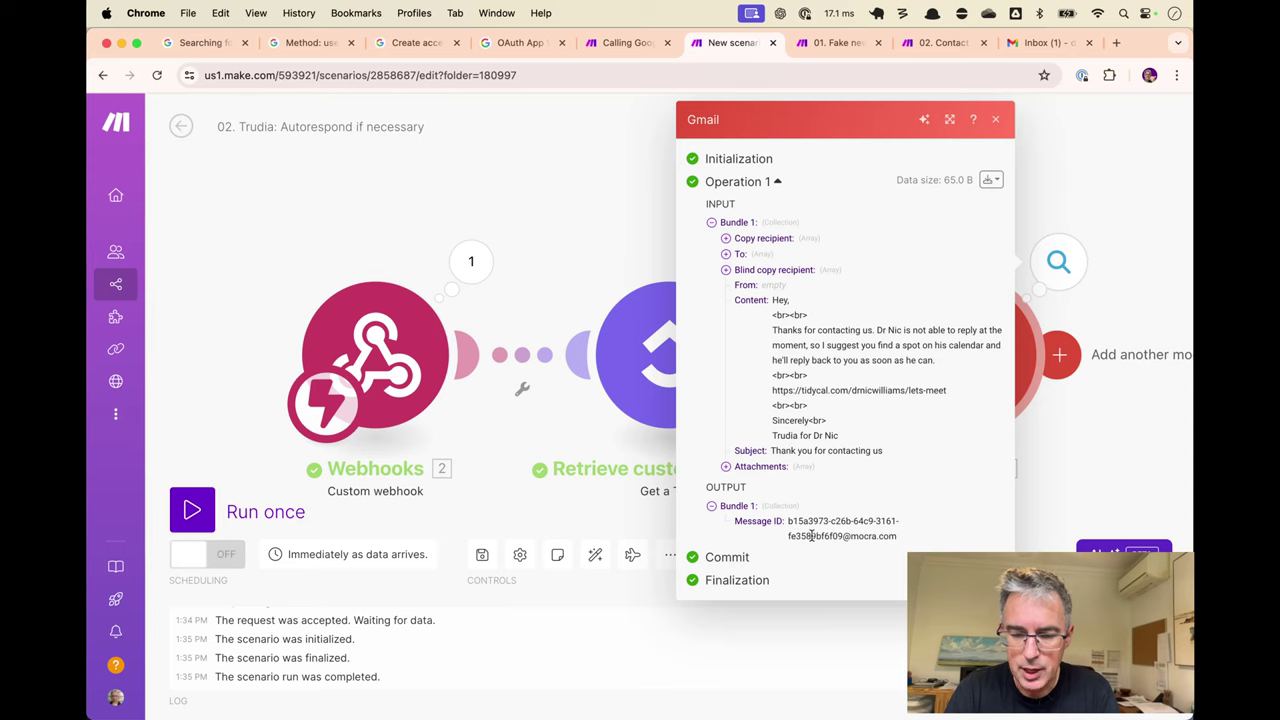
pyautogui.press('Escape')
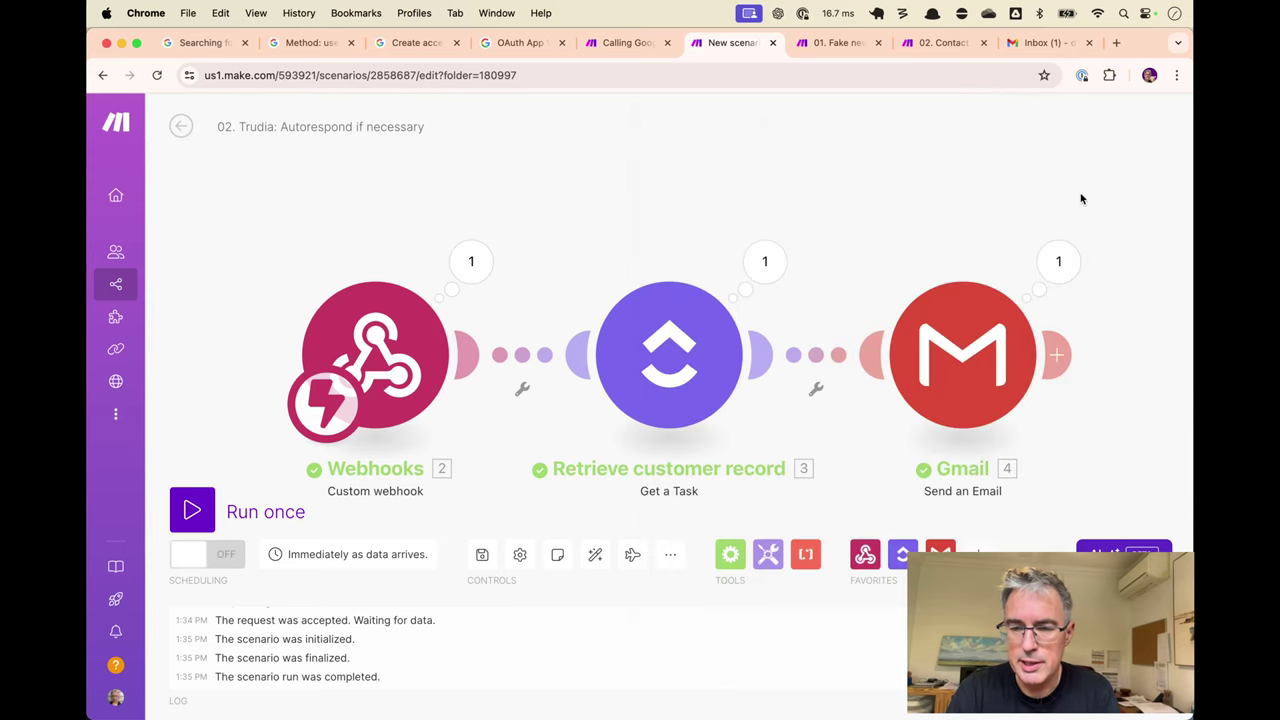
pyautogui.hotkey('ctrl', 'Tab')
pyautogui.hotkey('ctrl', 'Tab')
pyautogui.hotkey('ctrl', 'Tab')
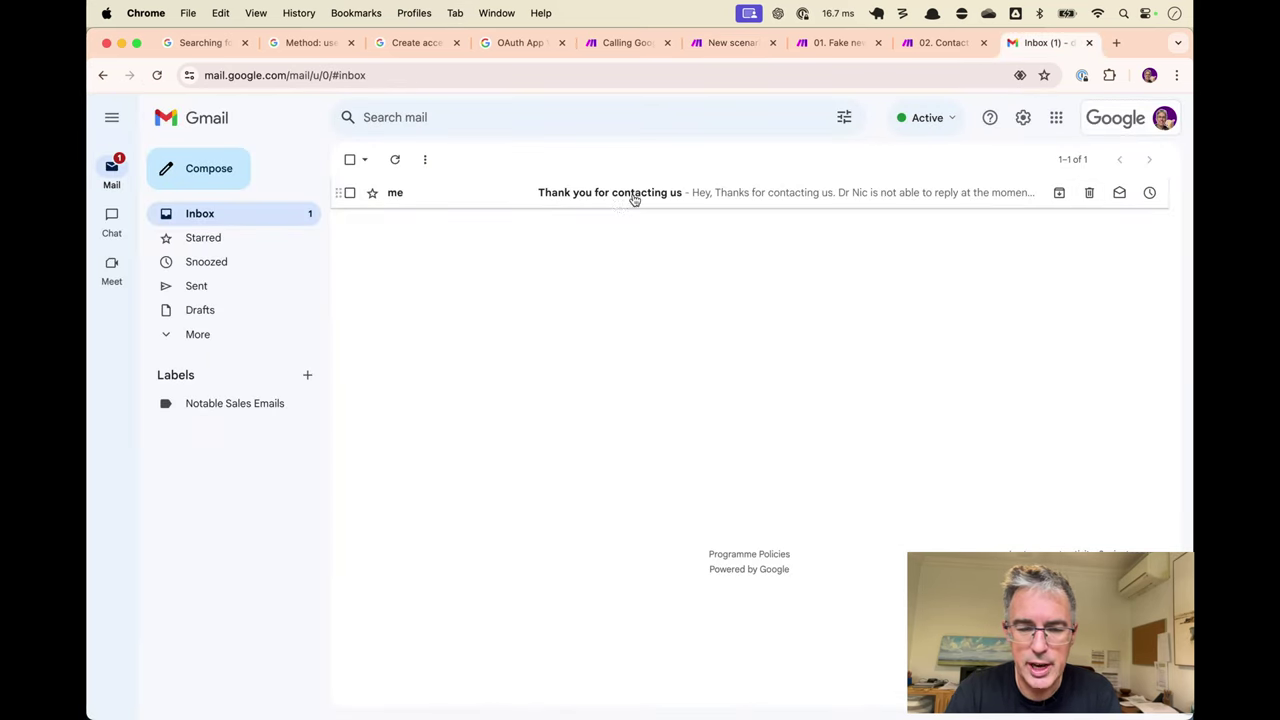
# Open the 'Thank you for contacting us' autoreply and check its sender and 'Hey' greeting.
pyautogui.click(634, 196)
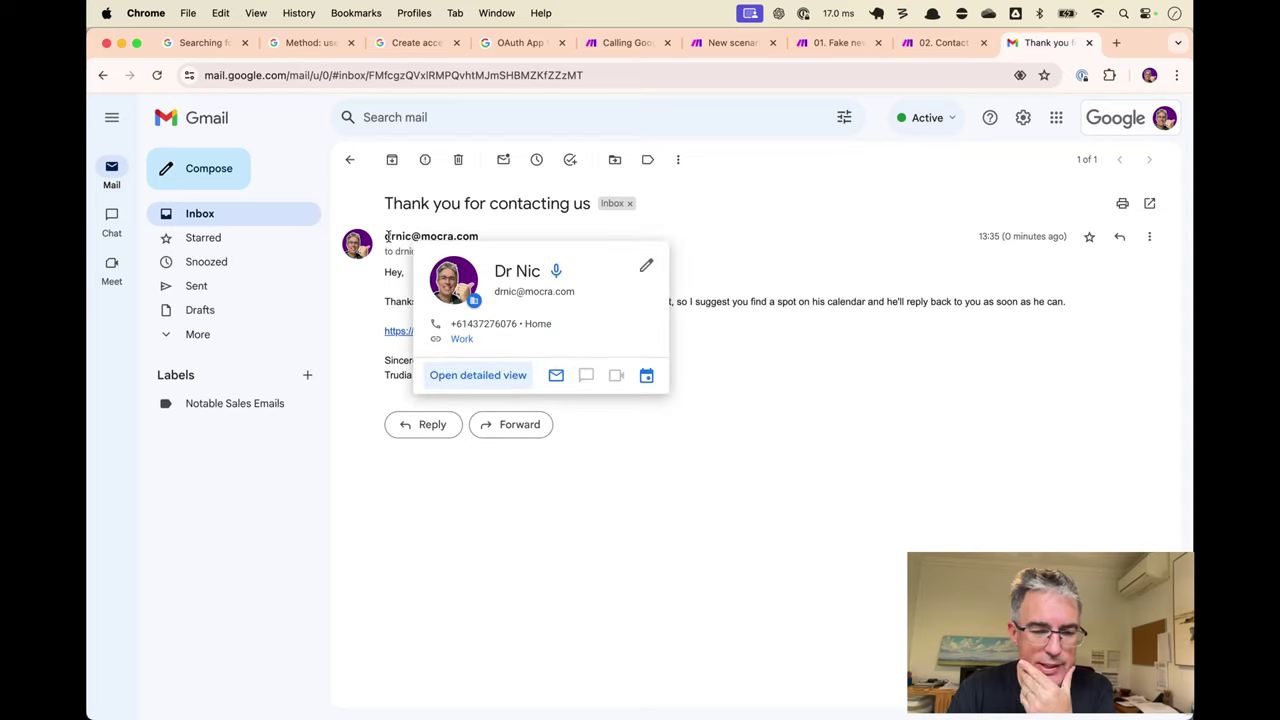
pyautogui.moveTo(386, 236); pyautogui.dragTo(459, 237)
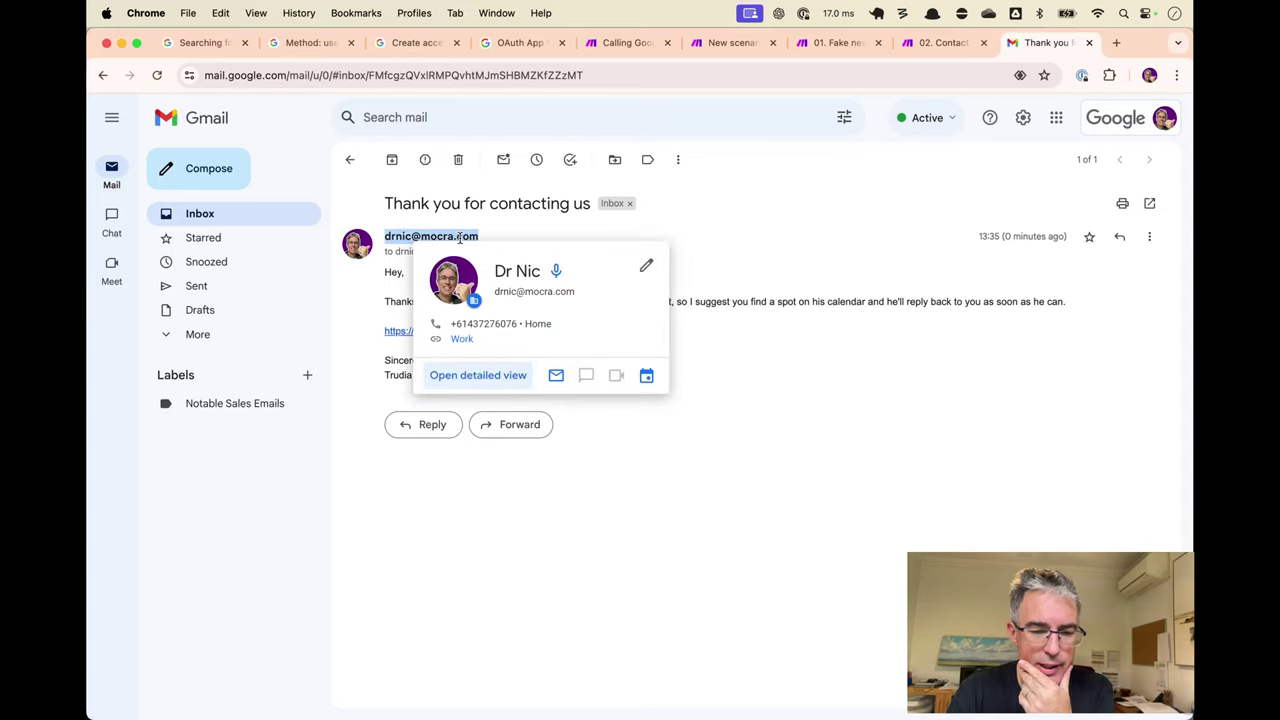
pyautogui.click(362, 308)
pyautogui.doubleClick(398, 271)
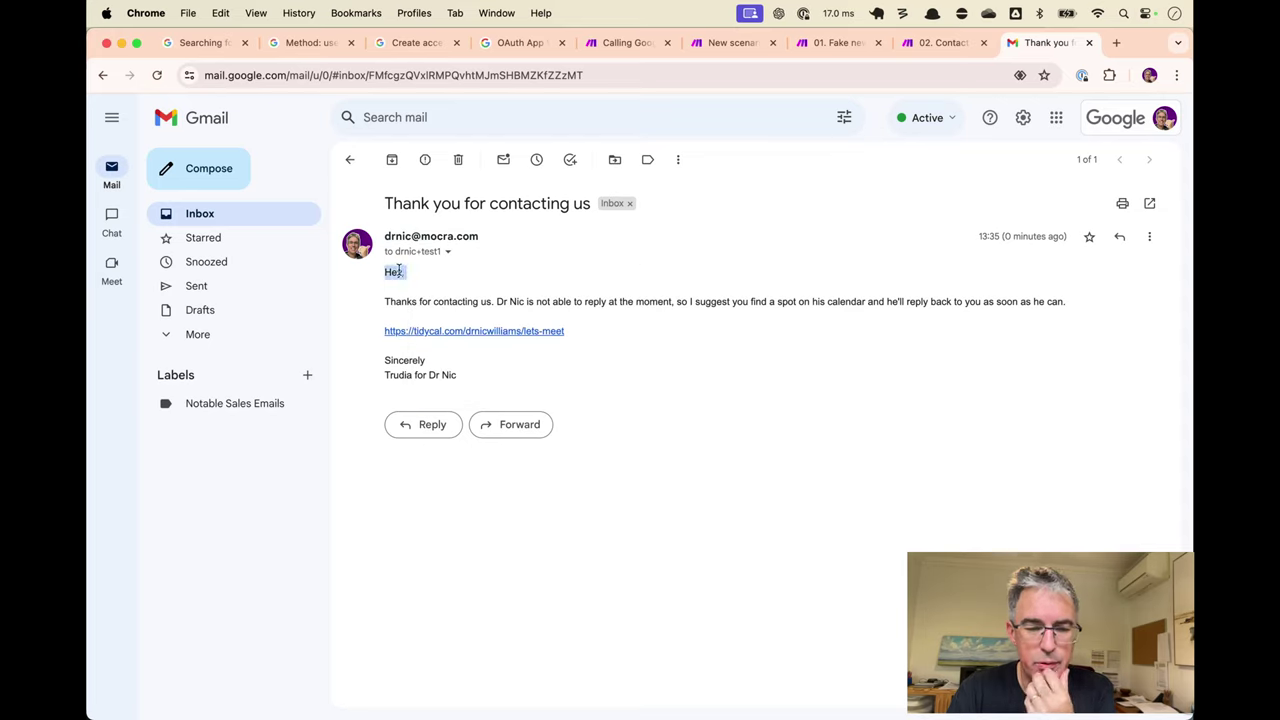
pyautogui.click(428, 275)
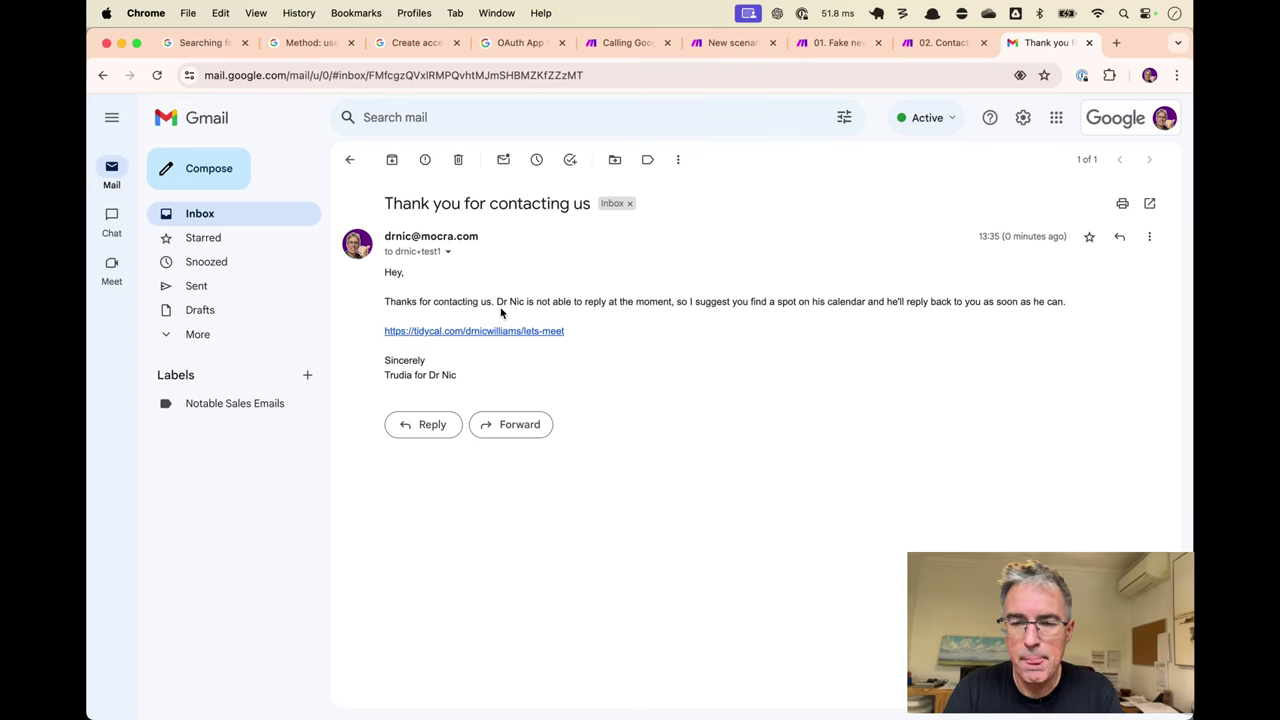
pyautogui.press('super+alt+Left')
# Set the Gmail module's advanced From field to a sender display name plus the account address, and save.
pyautogui.press('super+alt+Left')
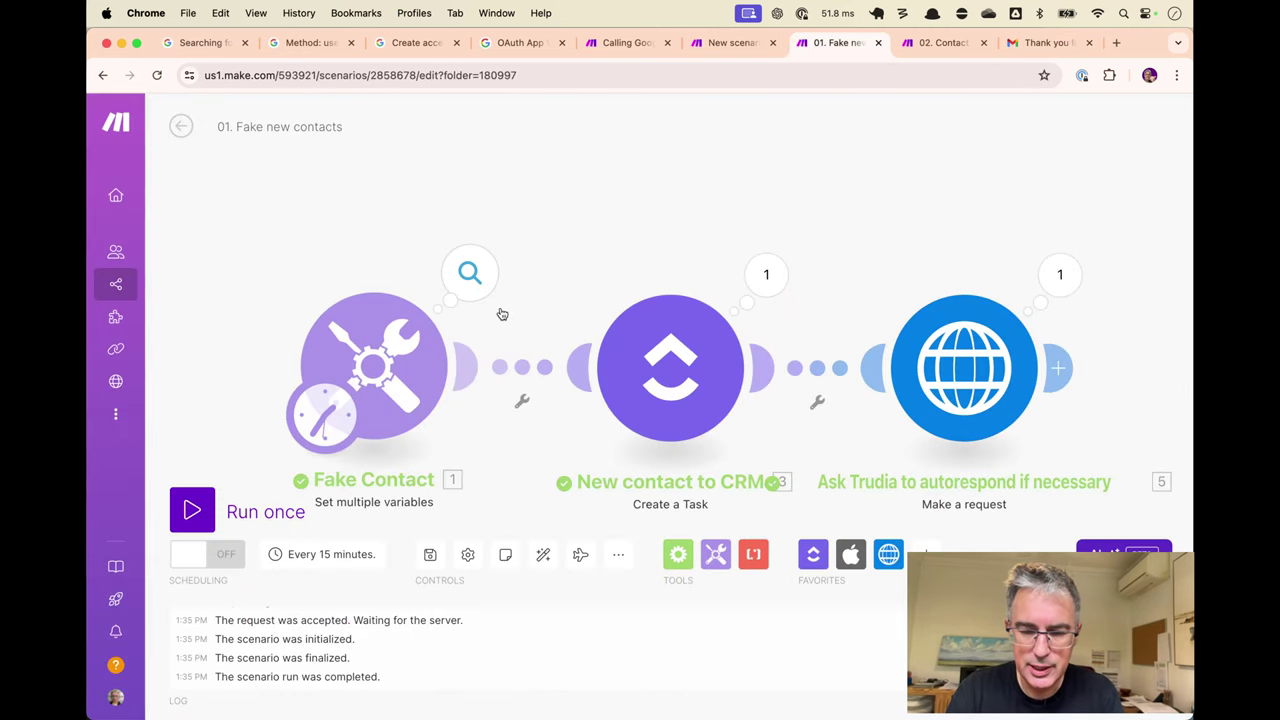
pyautogui.press('super+alt+Left')
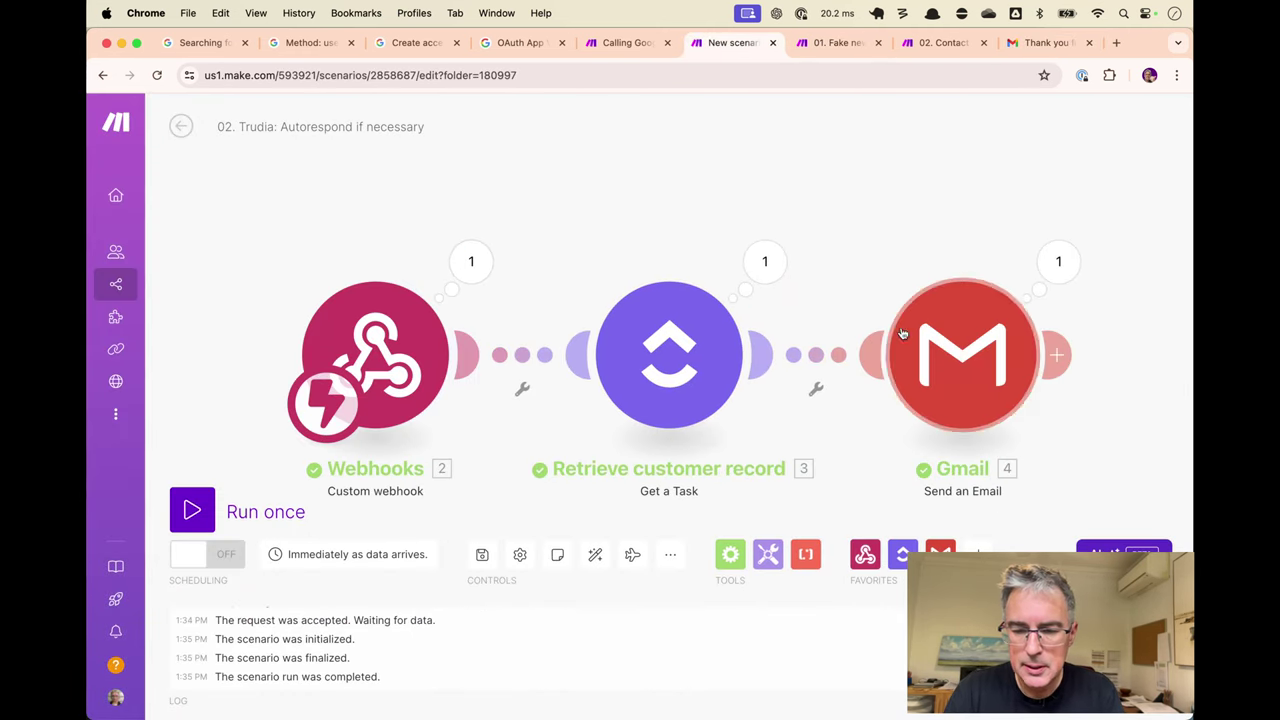
pyautogui.click(945, 345)
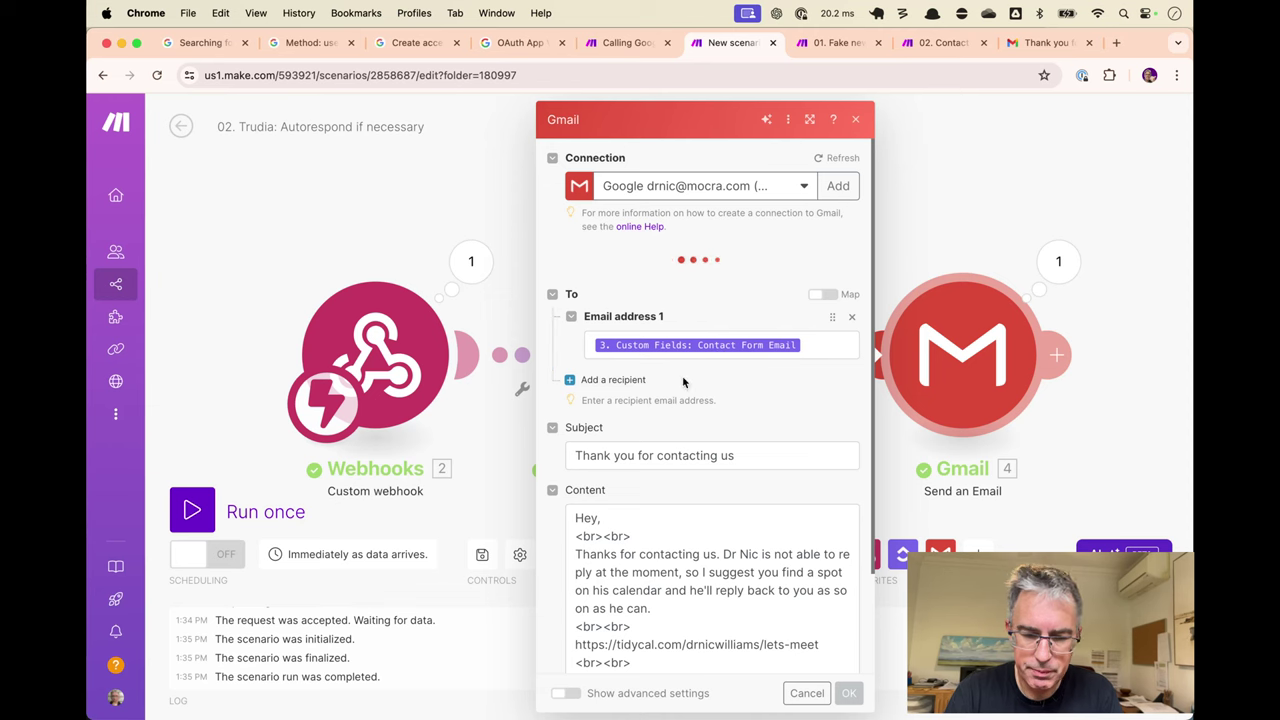
pyautogui.scroll(-2, 614, 517)
pyautogui.scroll(-2, 614, 517)
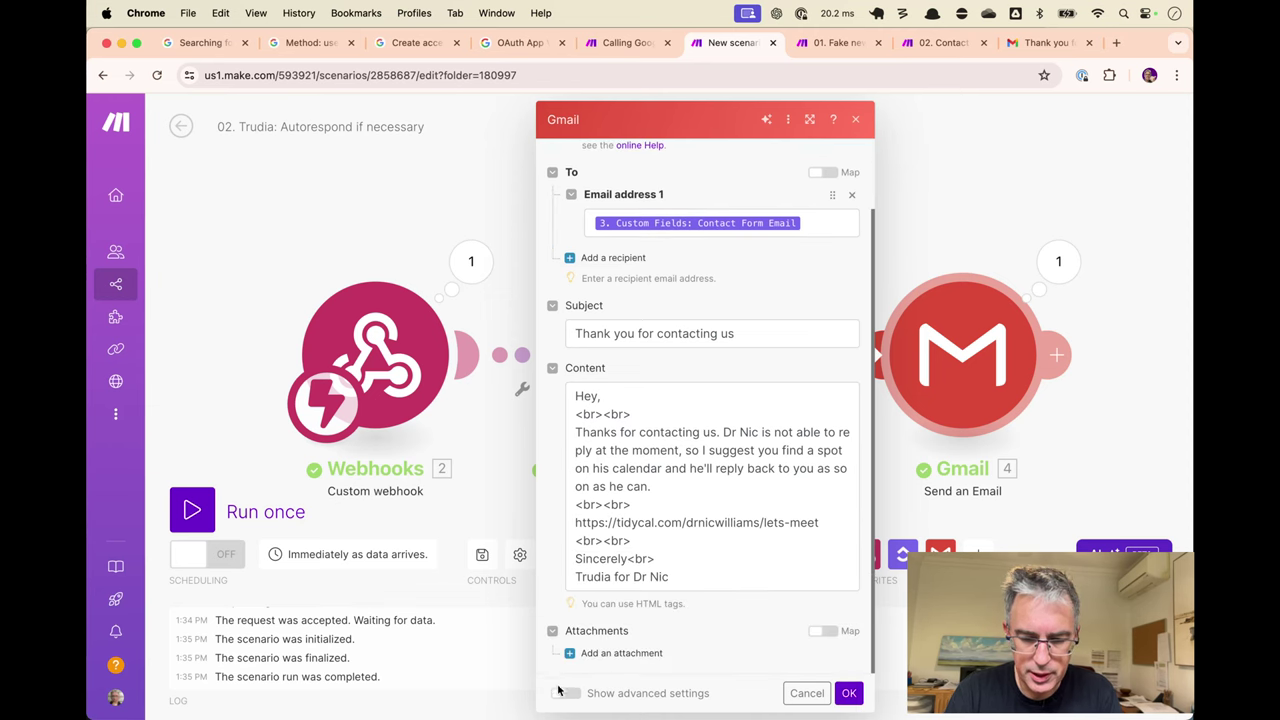
pyautogui.click(565, 693)
pyautogui.scroll(3, 669, 290)
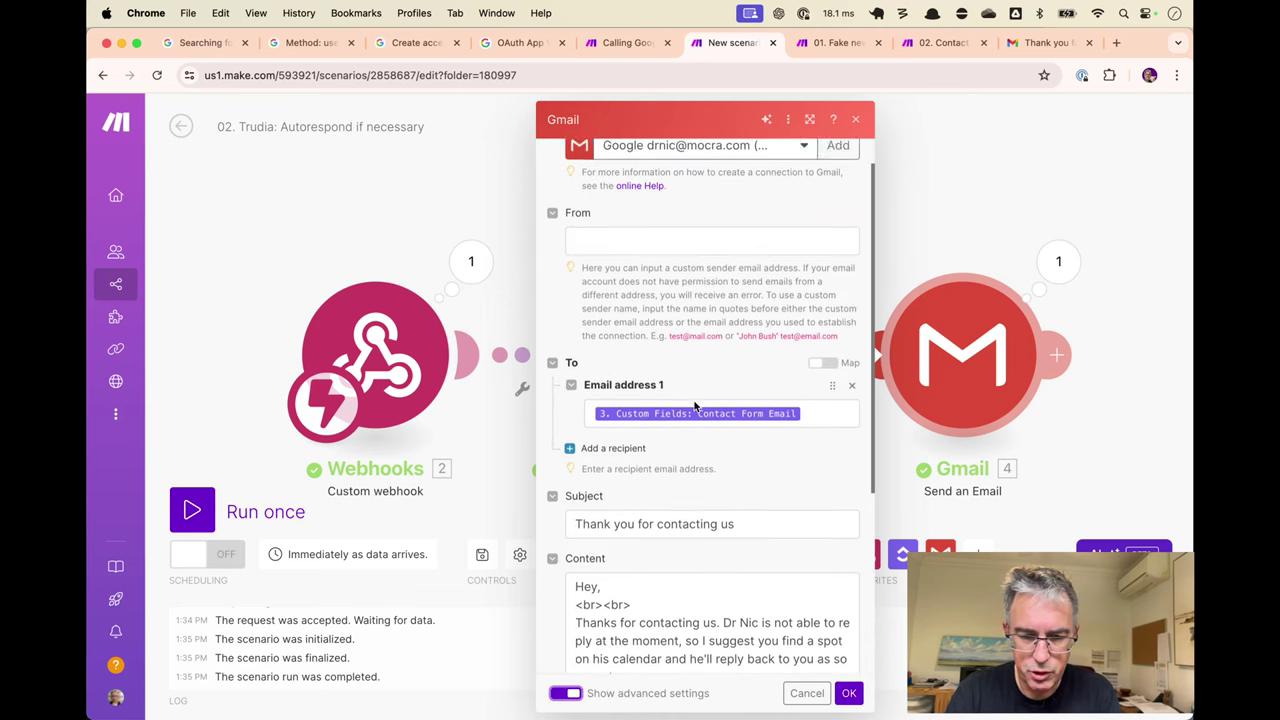
pyautogui.click(669, 276)
pyautogui.write('Dr')
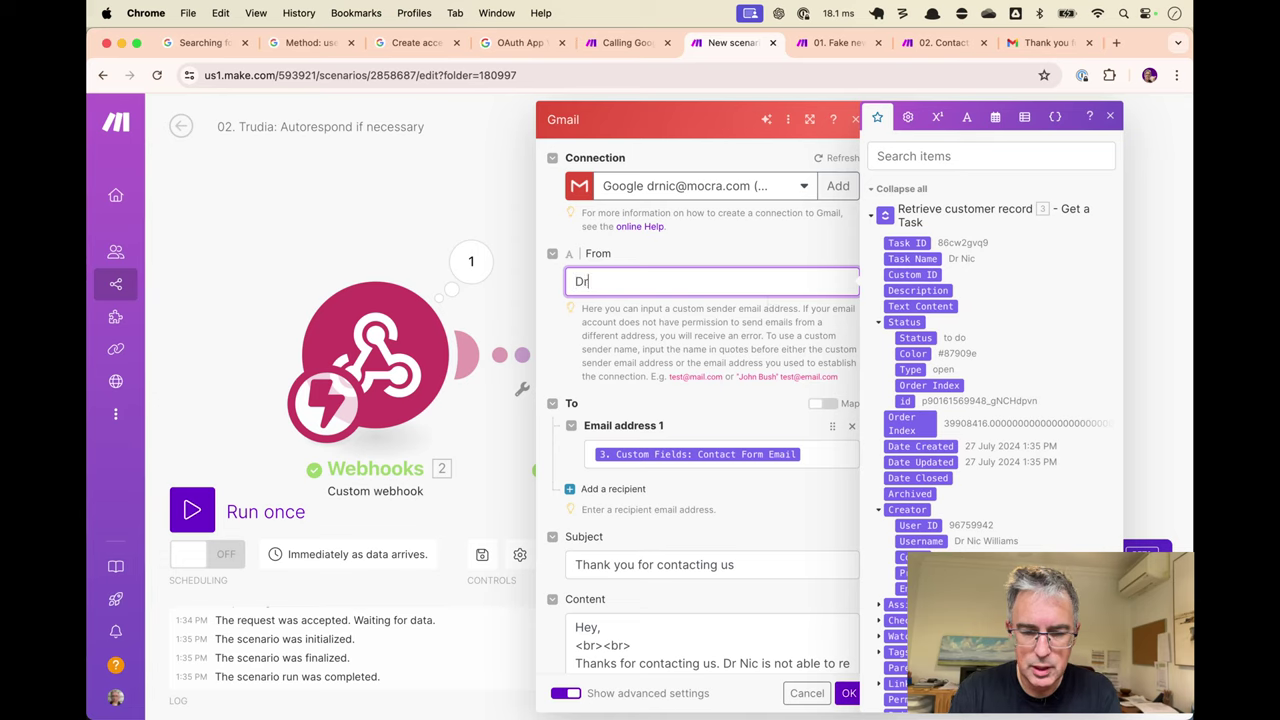
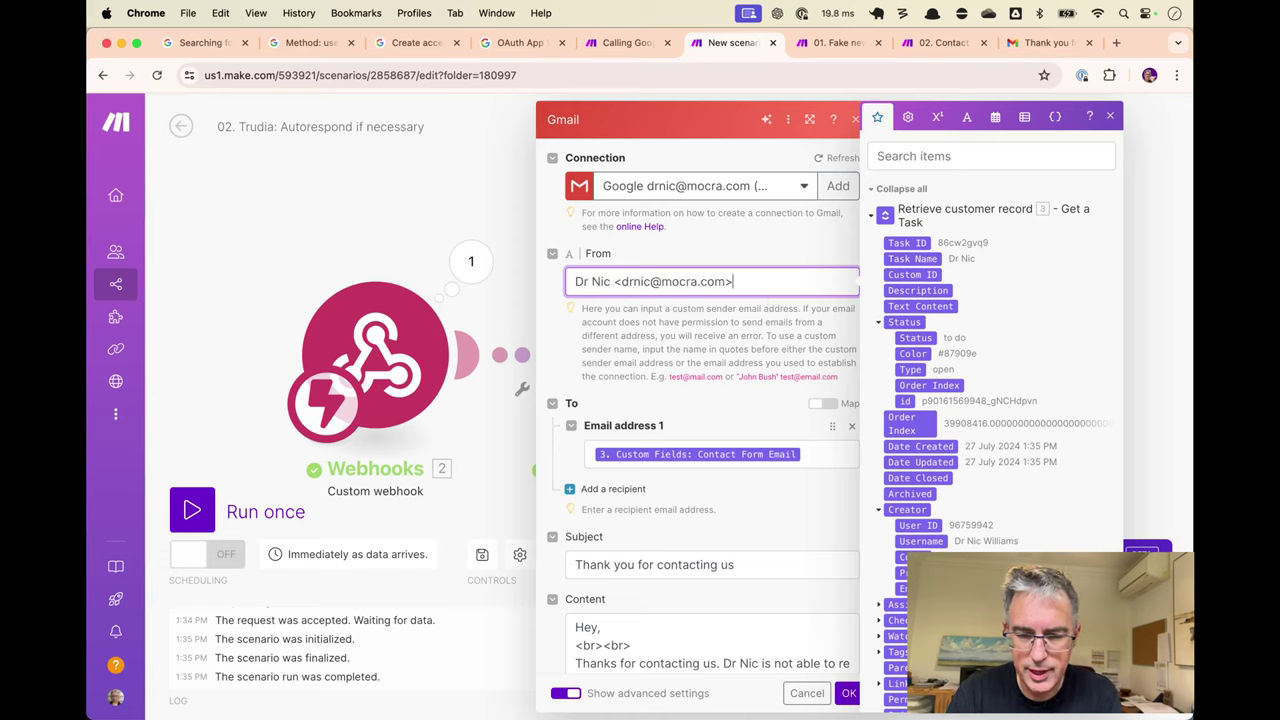
pyautogui.click(758, 401)
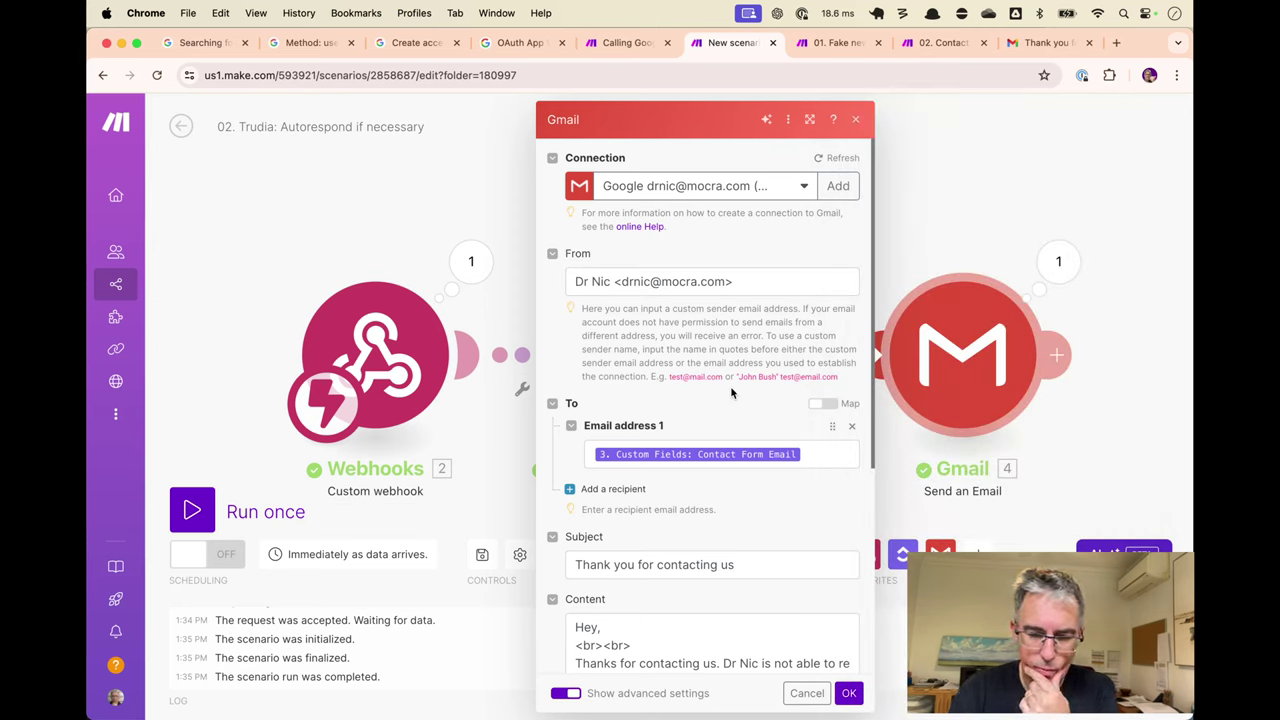
pyautogui.scroll(-5, 731, 393)
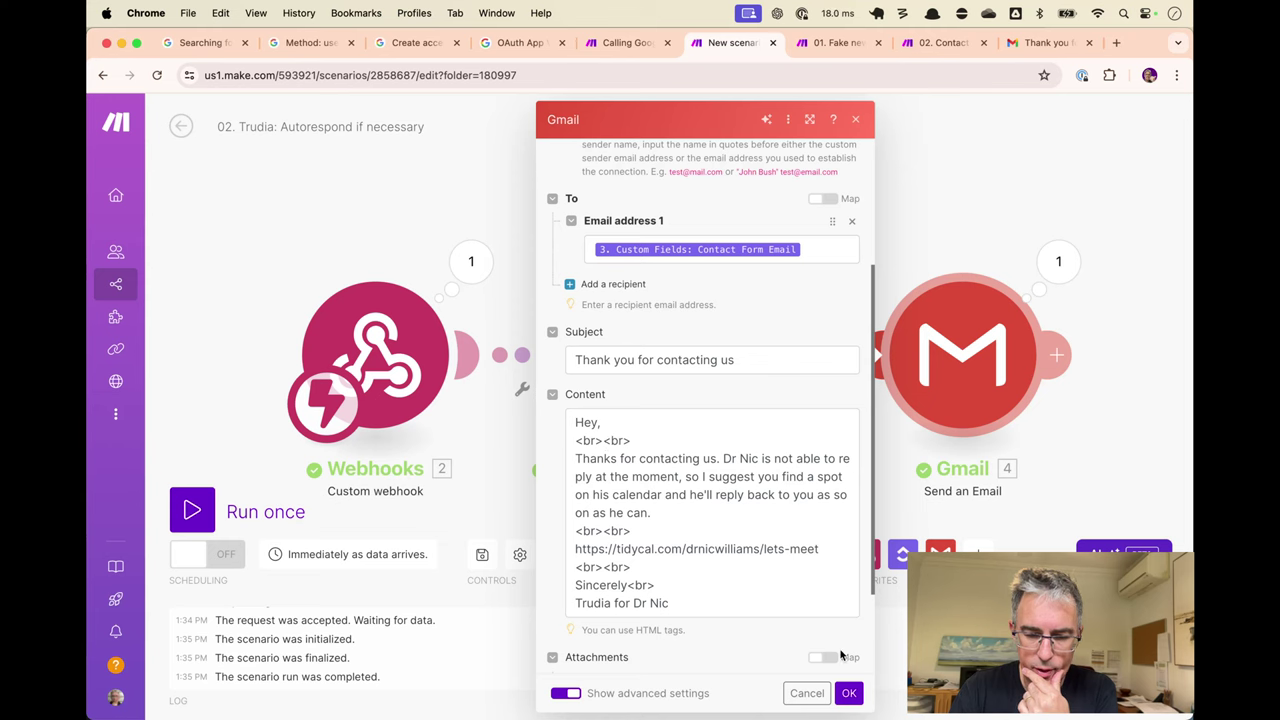
pyautogui.click(848, 693)
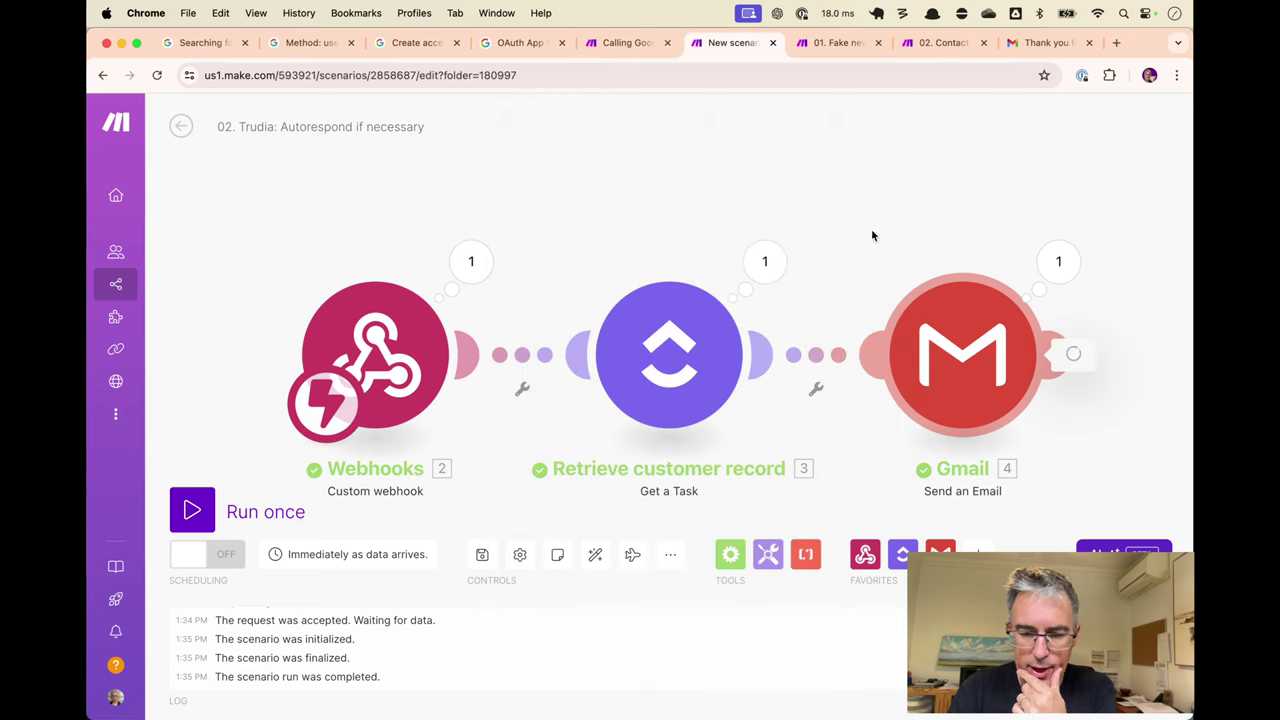
# Insert 3. Custom Fields: Preferred Name after 'Hey' in the email body, followed by a comma.
pyautogui.click(960, 355)
pyautogui.scroll(-5, 598, 483)
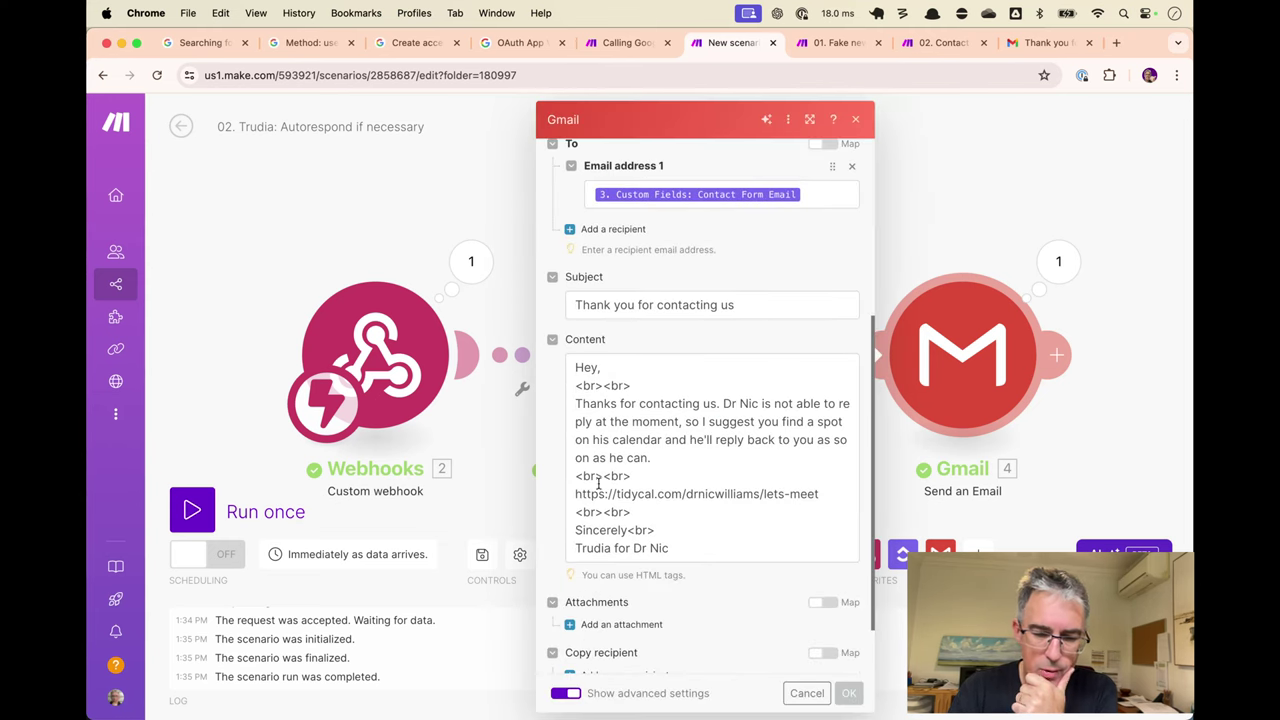
pyautogui.click(622, 368)
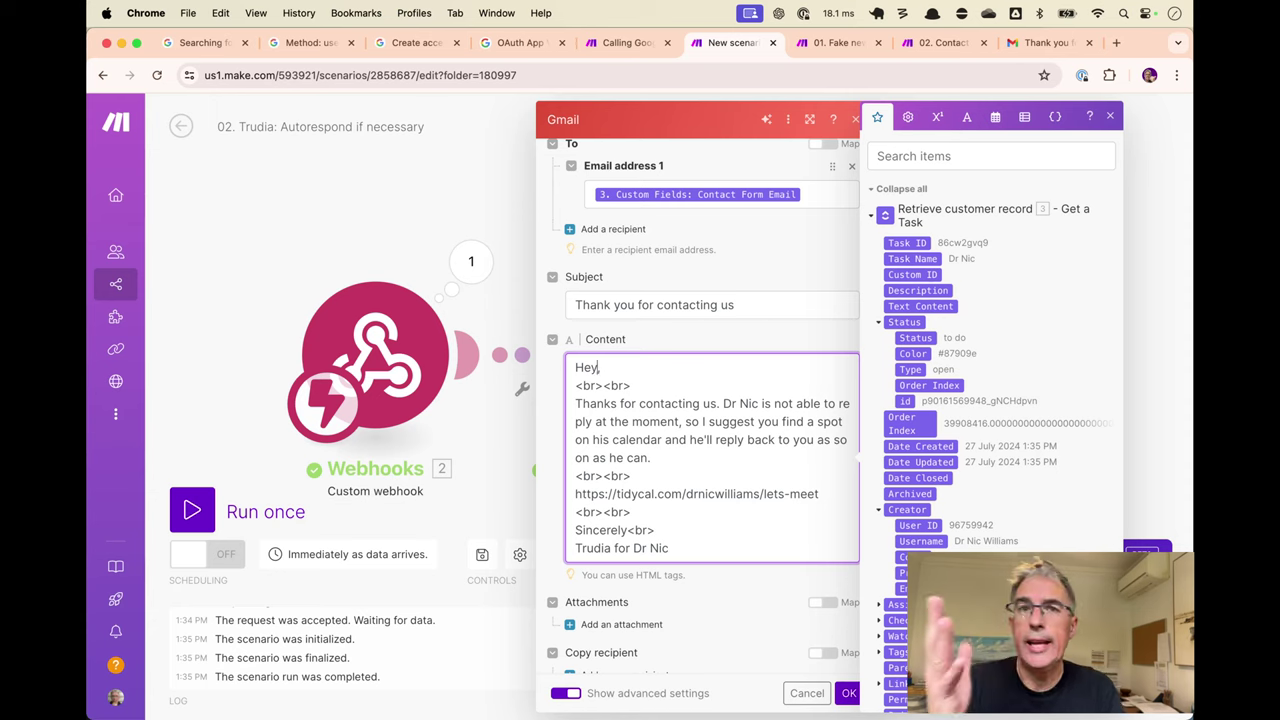
pyautogui.press('Left')
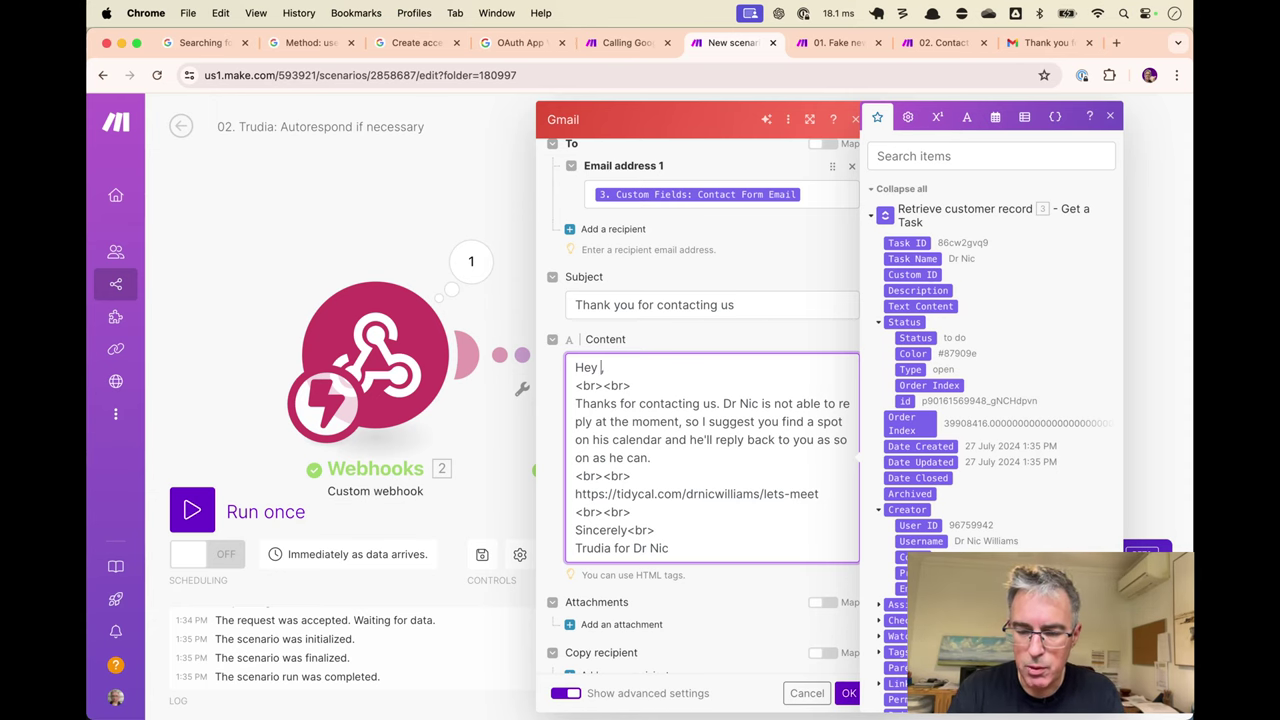
pyautogui.scroll(-10, 952, 514)
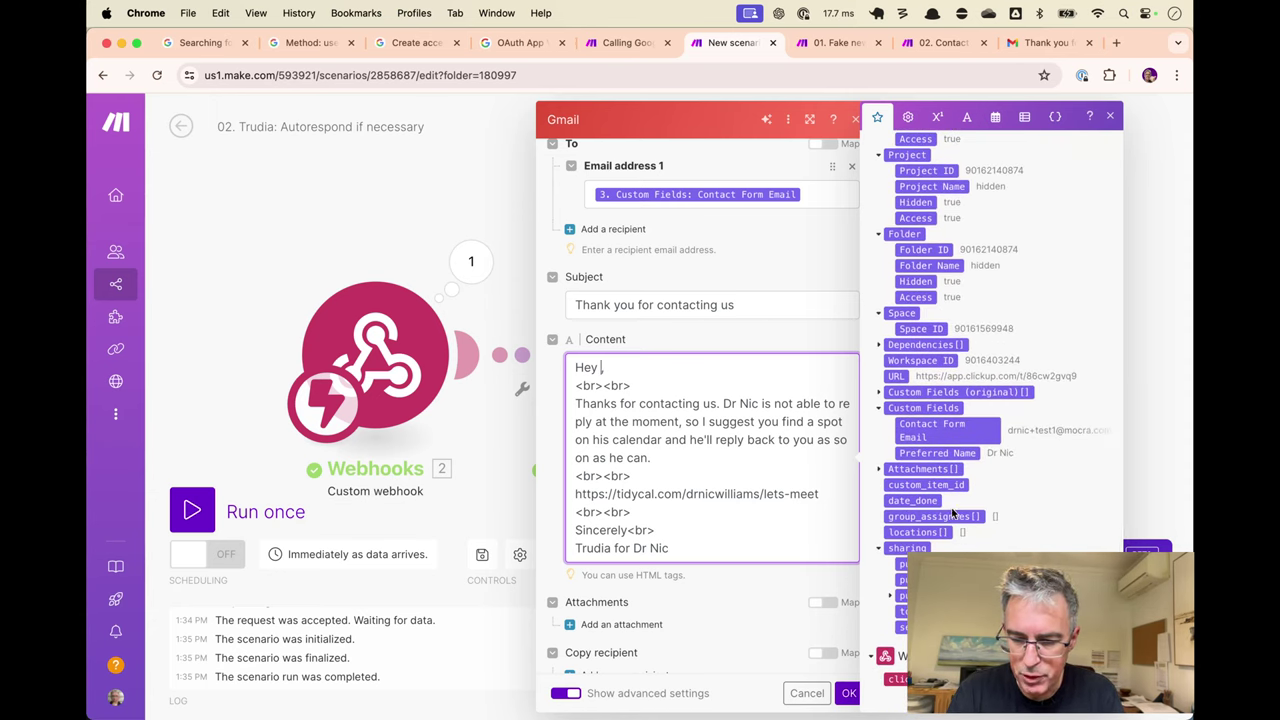
pyautogui.click(958, 455)
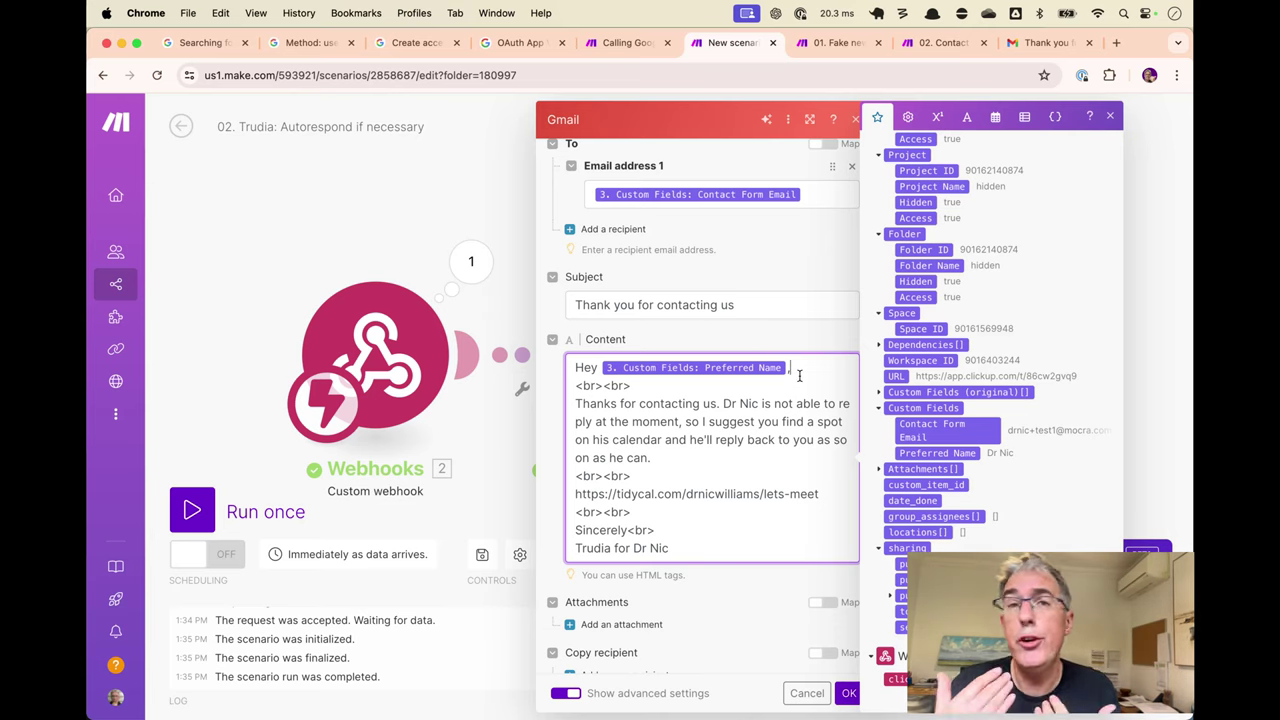
pyautogui.write(',')
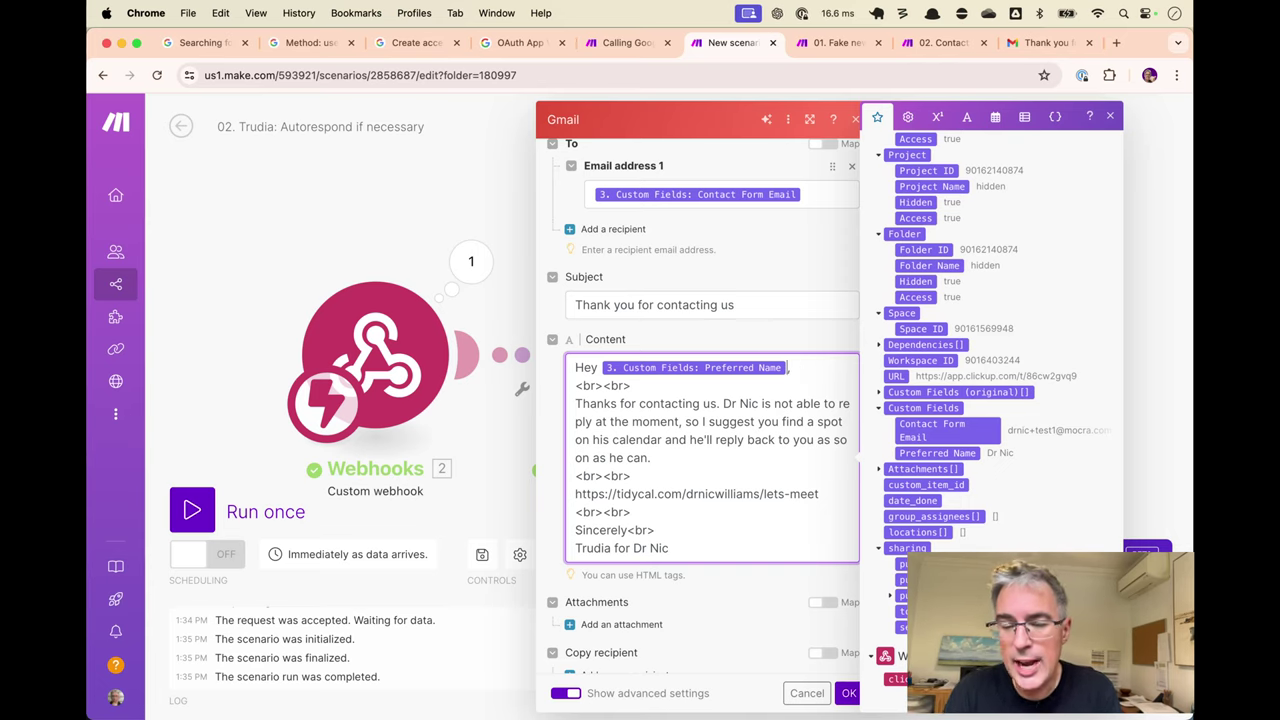
# Delete the leftover duplicate greeting line from the email body.
pyautogui.press('super+shift+Left')
pyautogui.press('Left')
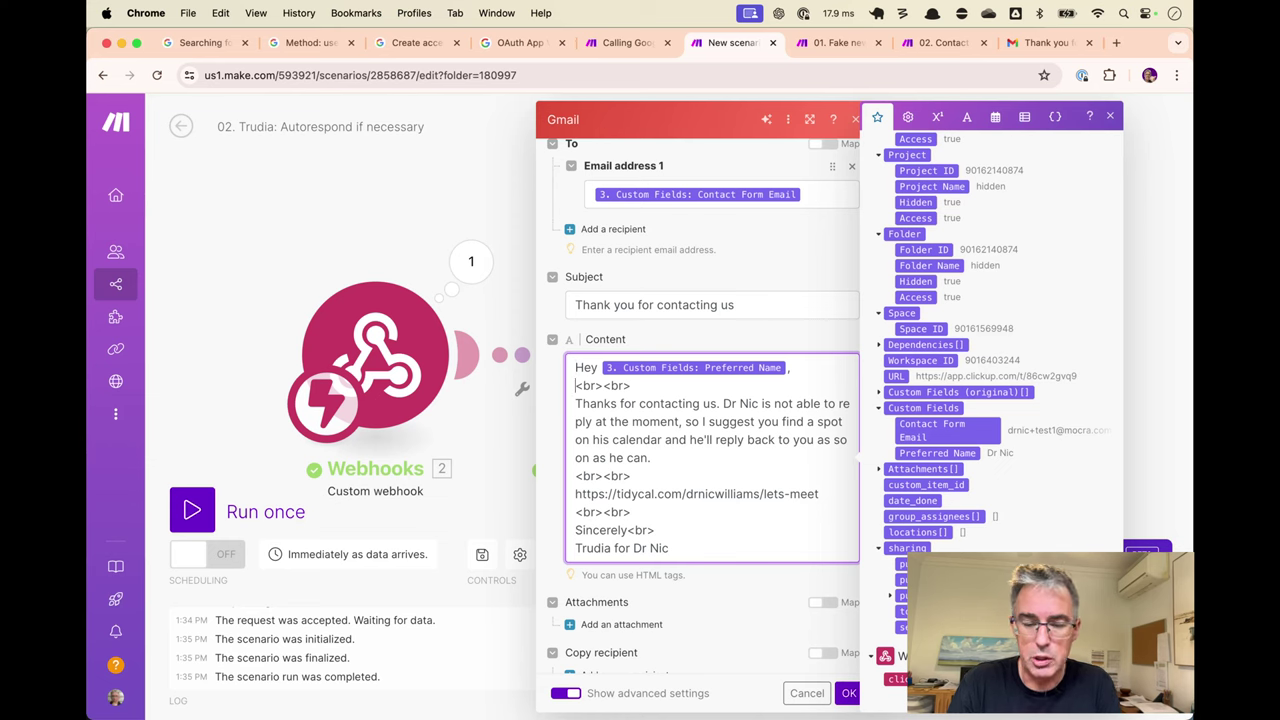
pyautogui.press('Return')
pyautogui.write('Hey ,')
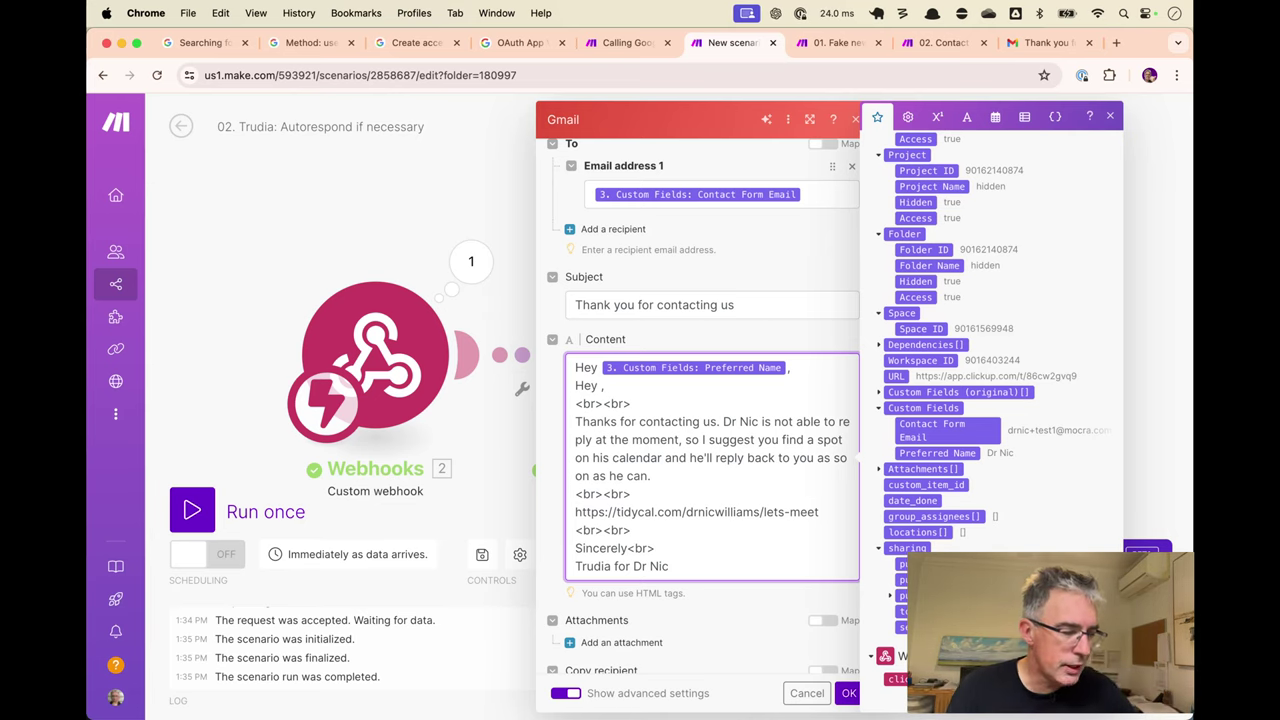
pyautogui.press('super+shift+Left')
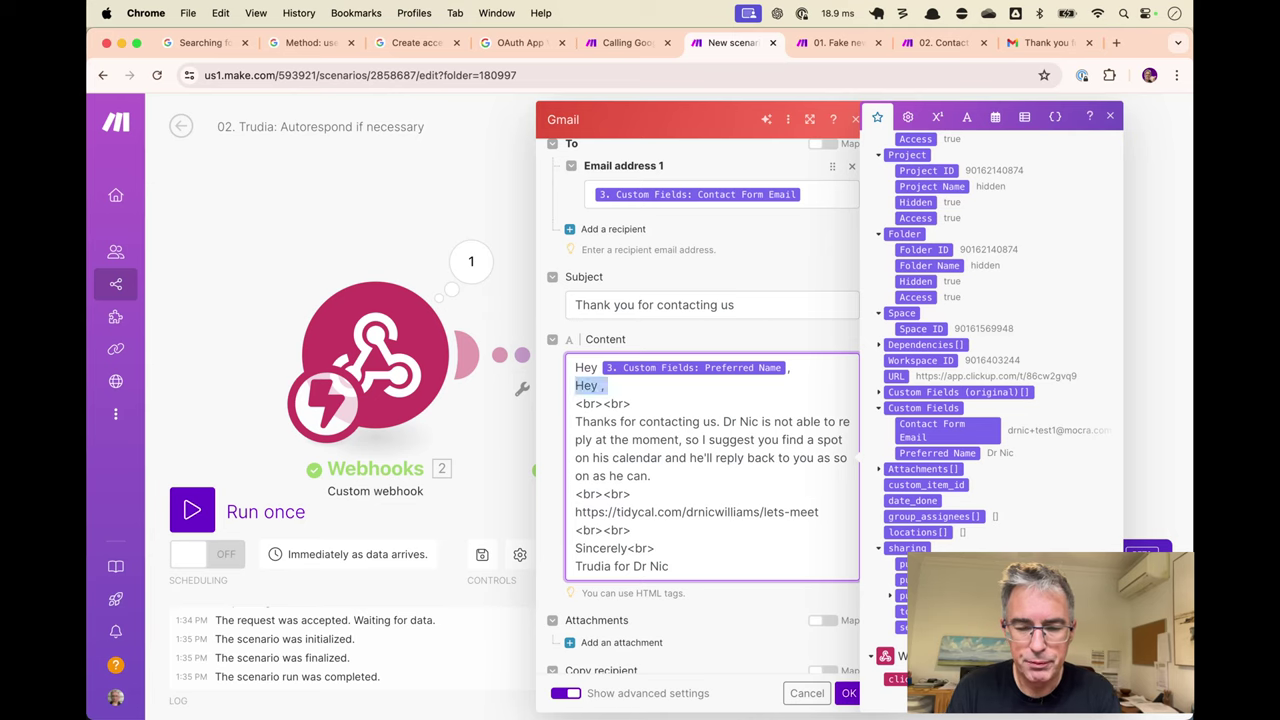
pyautogui.press('BackSpace')
pyautogui.press('BackSpace')
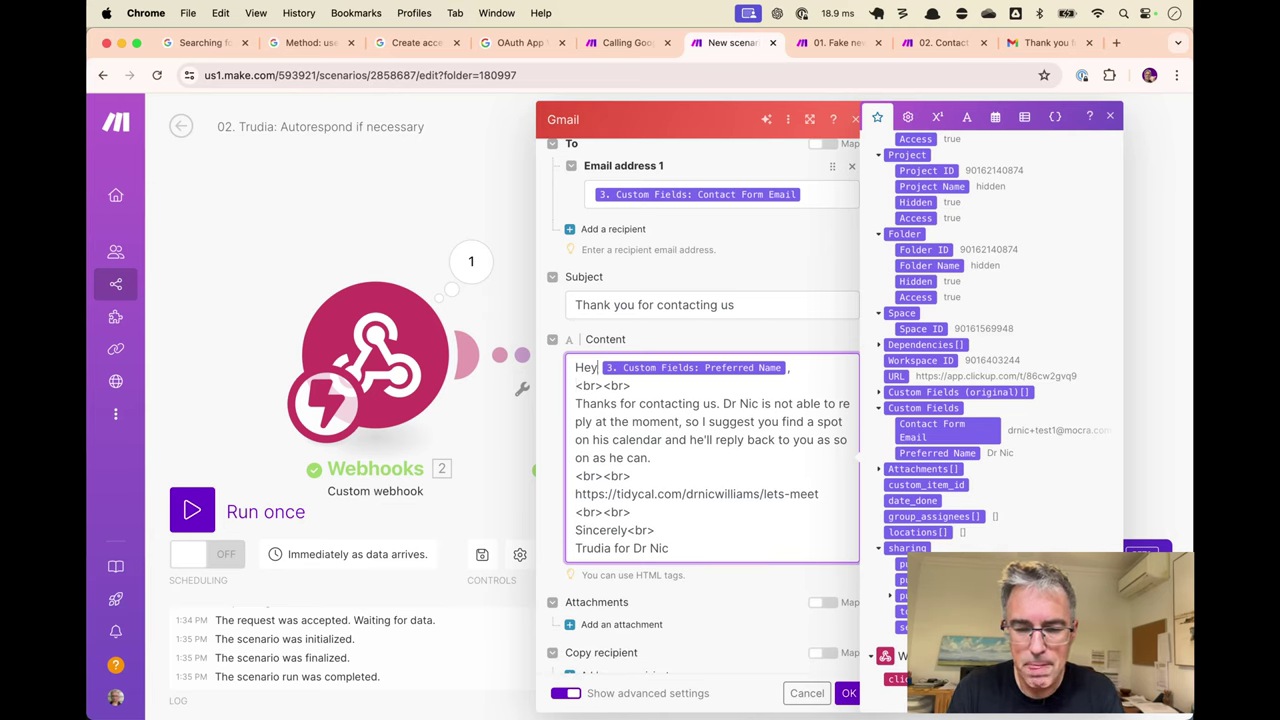
pyautogui.click(967, 117)
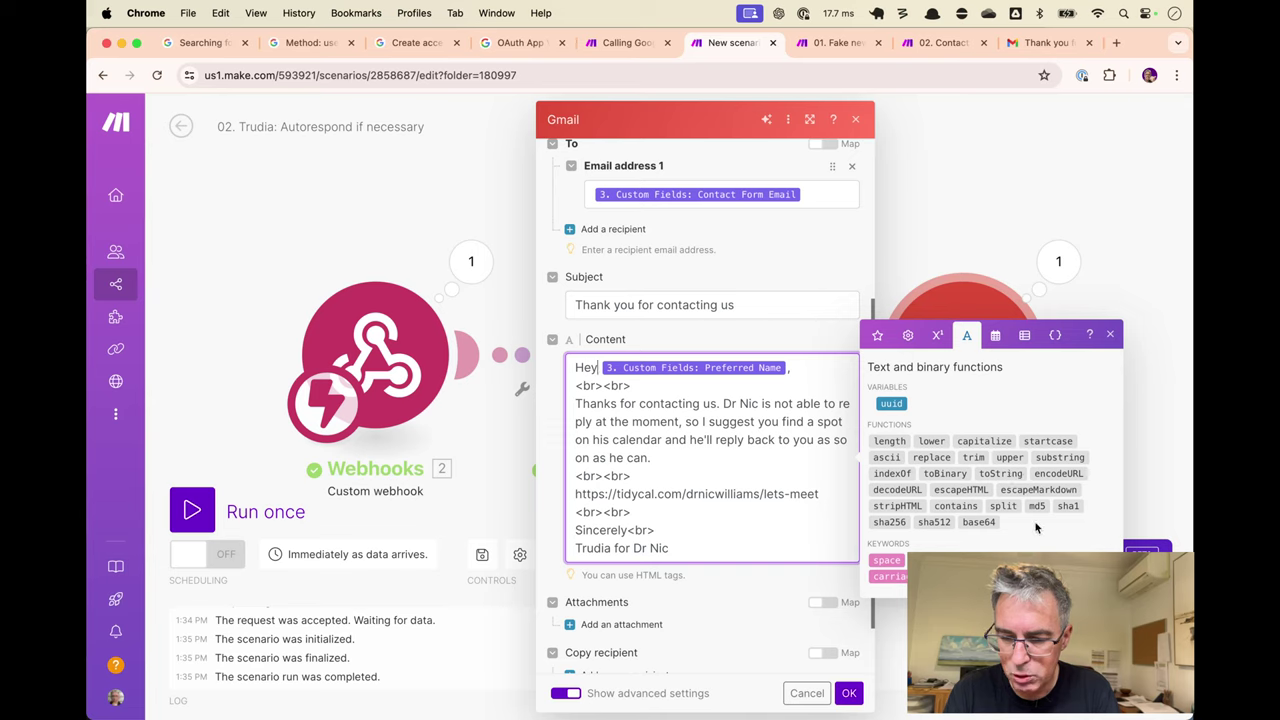
# Wrap the Preferred Name after 'Hey' in trim() and save the Gmail module settings.
pyautogui.click(974, 457)
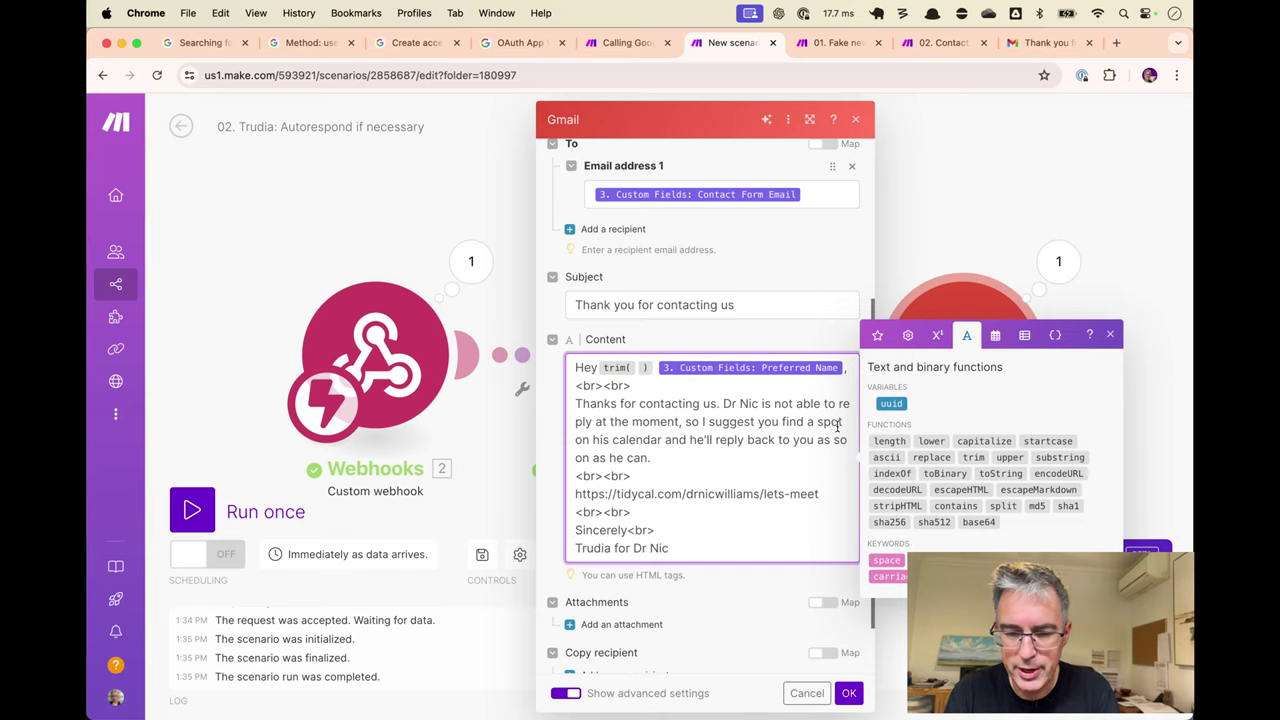
pyautogui.click(645, 367)
pyautogui.press('BackSpace')
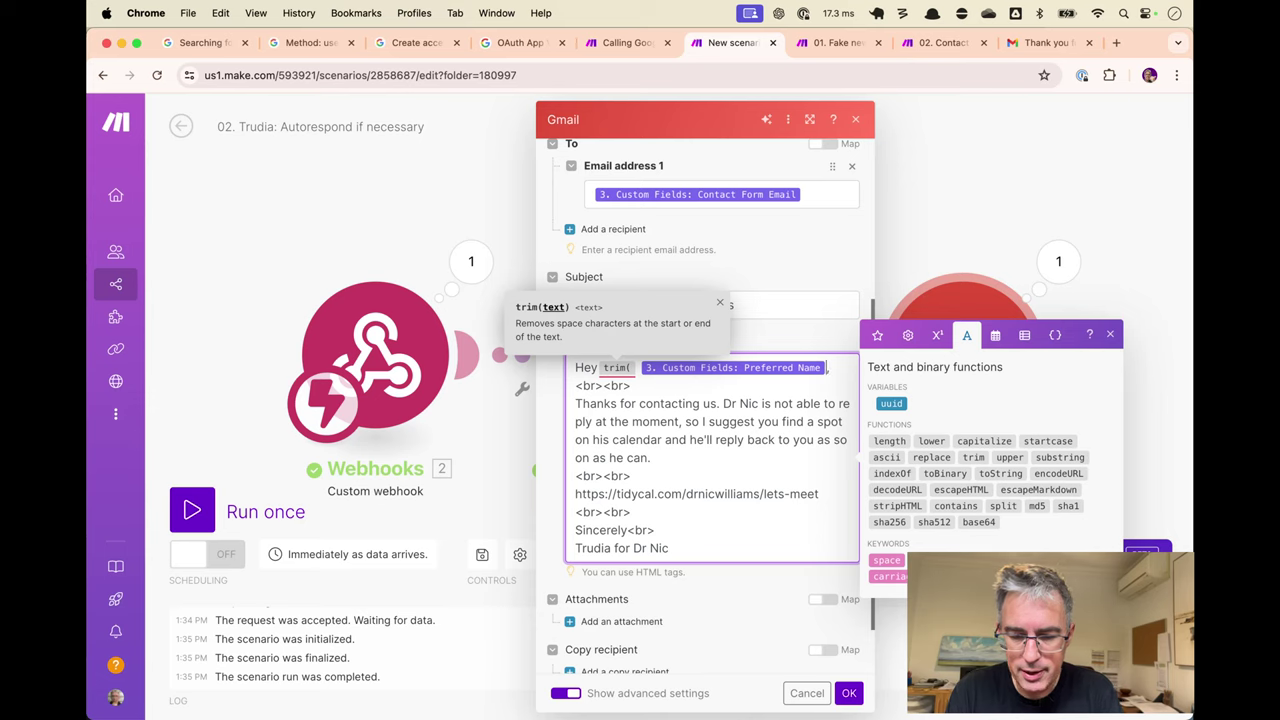
pyautogui.write('),')
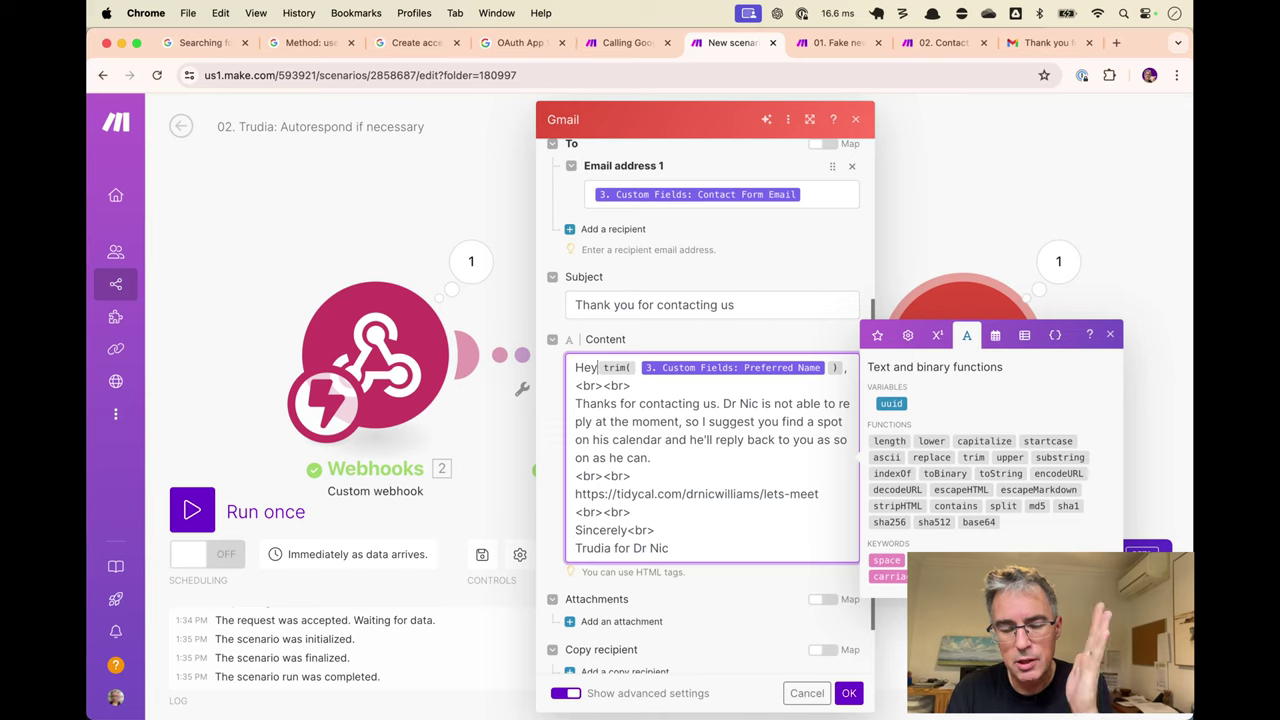
pyautogui.click(637, 367)
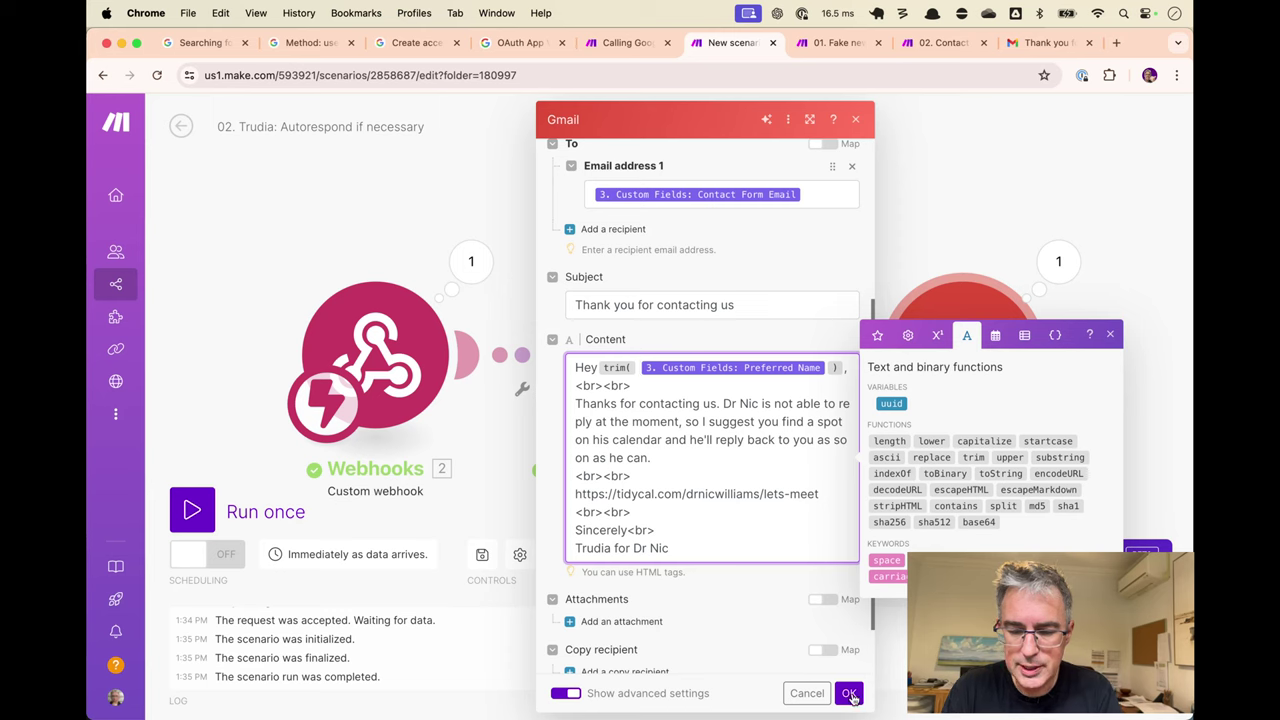
pyautogui.click(849, 694)
# Empty the Fake Contact module's preferredName value 'Dr Nic' and save it.
pyautogui.hotkey('ctrl', 'Tab')
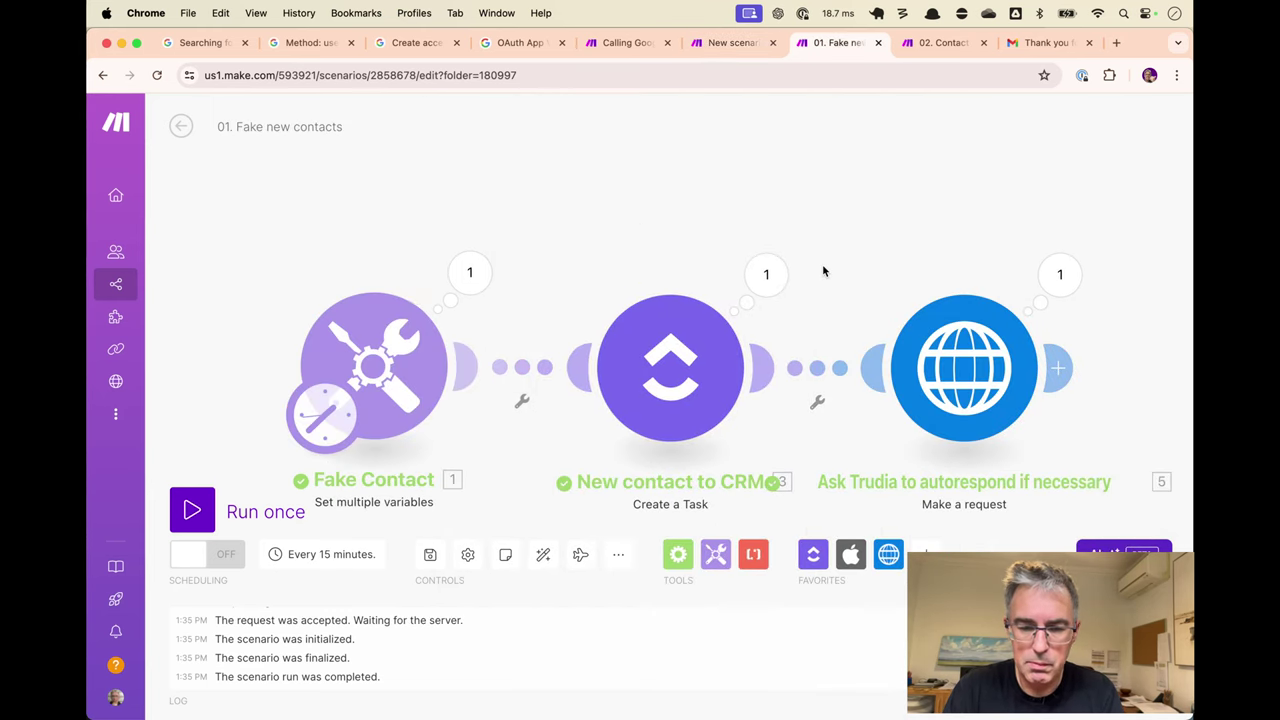
pyautogui.click(389, 350)
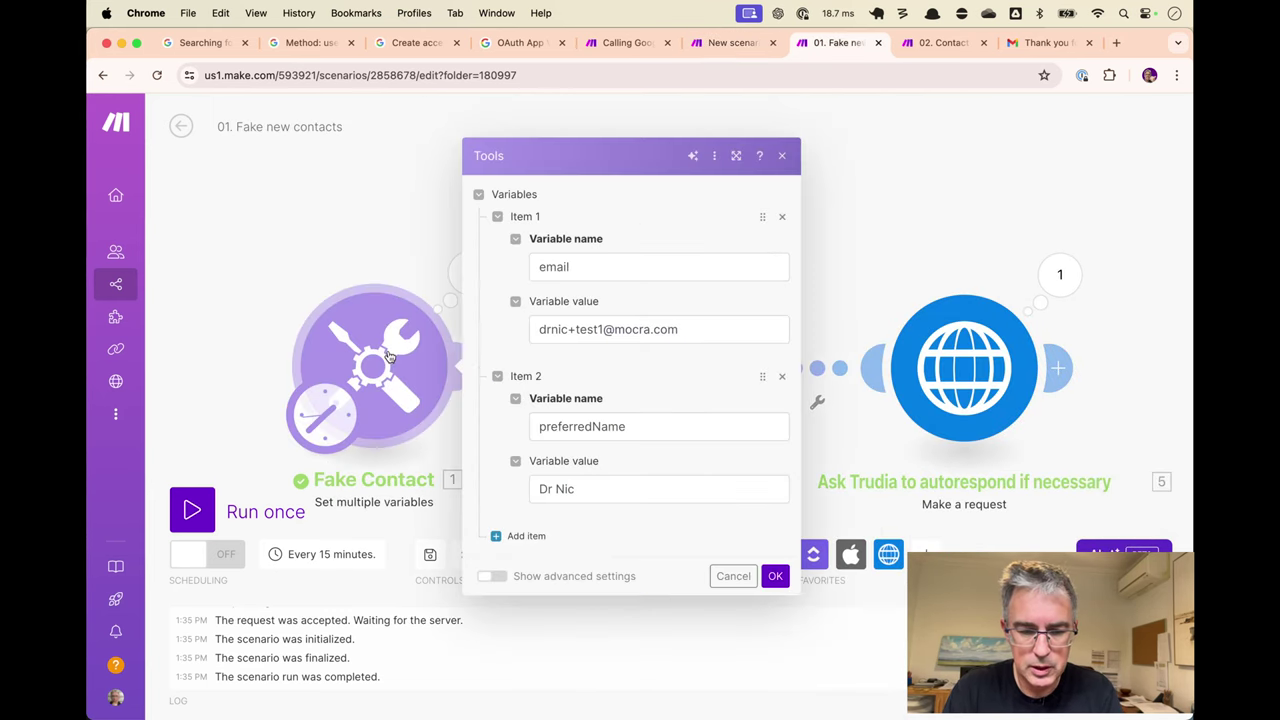
pyautogui.click(653, 427)
pyautogui.click(654, 480)
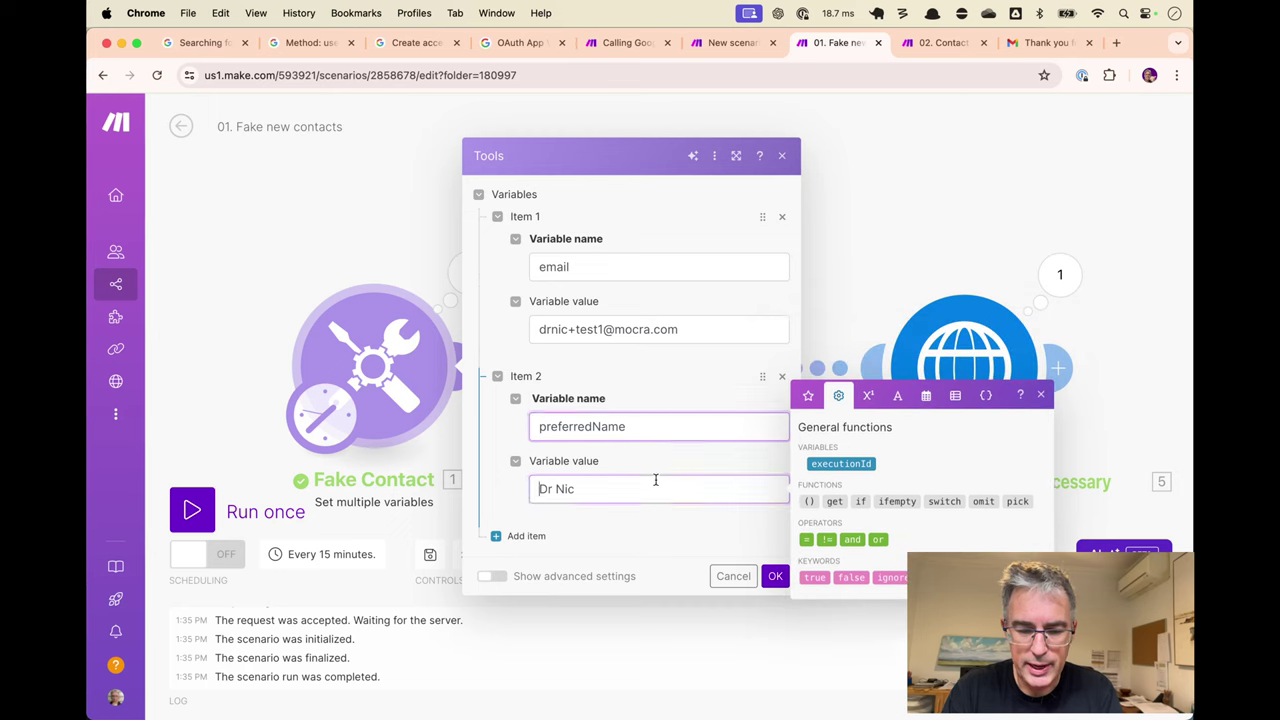
pyautogui.press('super+a')
pyautogui.press('BackSpace')
pyautogui.click(769, 548)
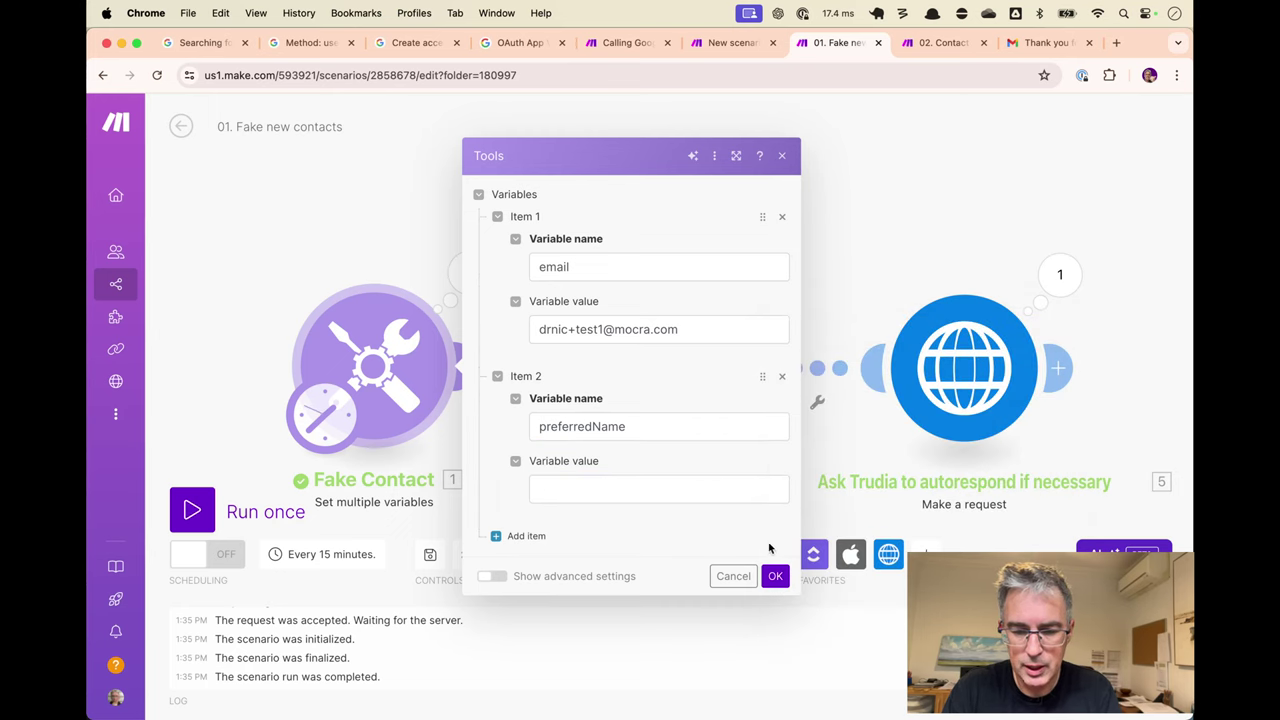
pyautogui.click(775, 577)
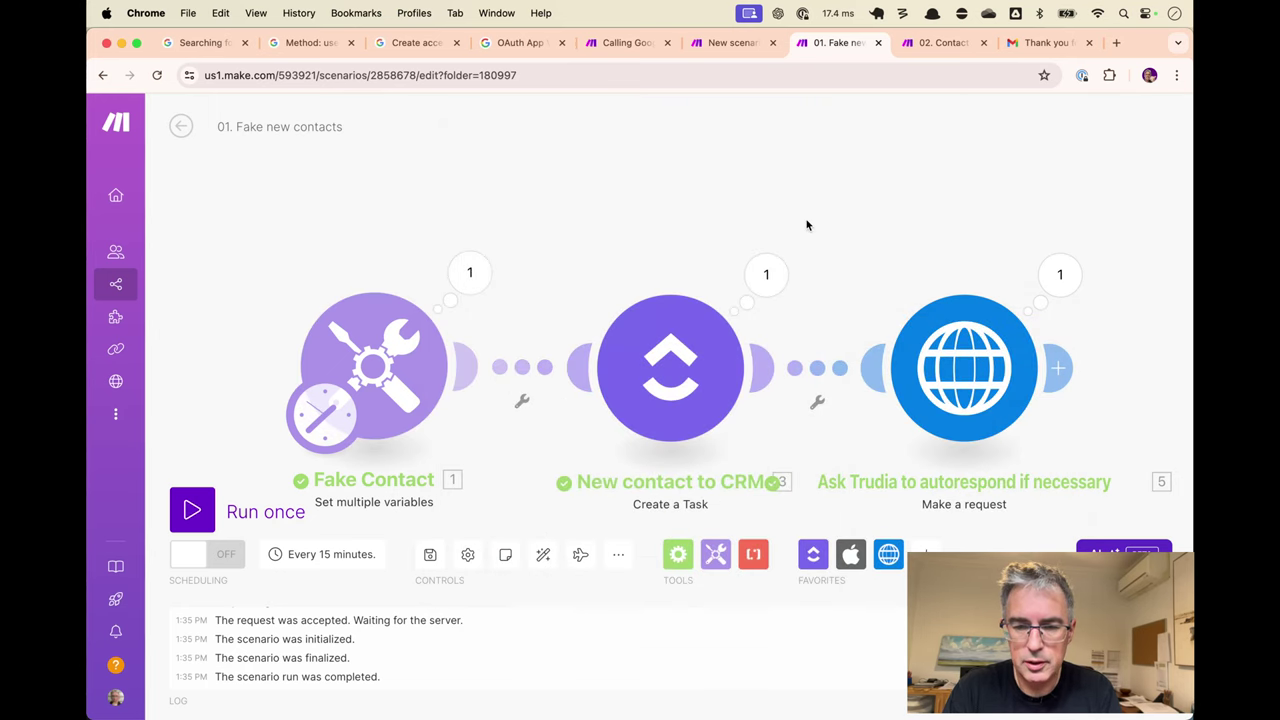
# Run the autorespond and fake new contacts scenarios once, then view the ClickUp missing-name error.
pyautogui.hotkey('ctrl', 'shift', 'Tab')
pyautogui.hotkey('ctrl', 'Return')
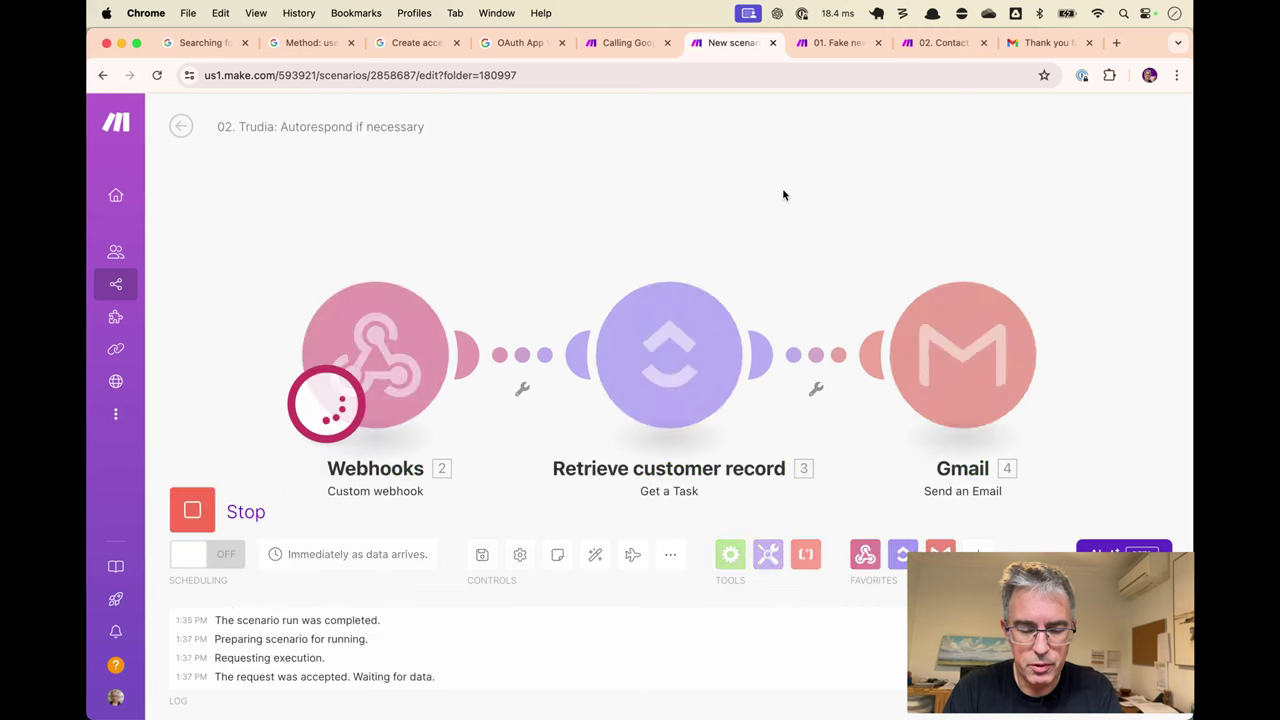
pyautogui.hotkey('ctrl', 'Tab')
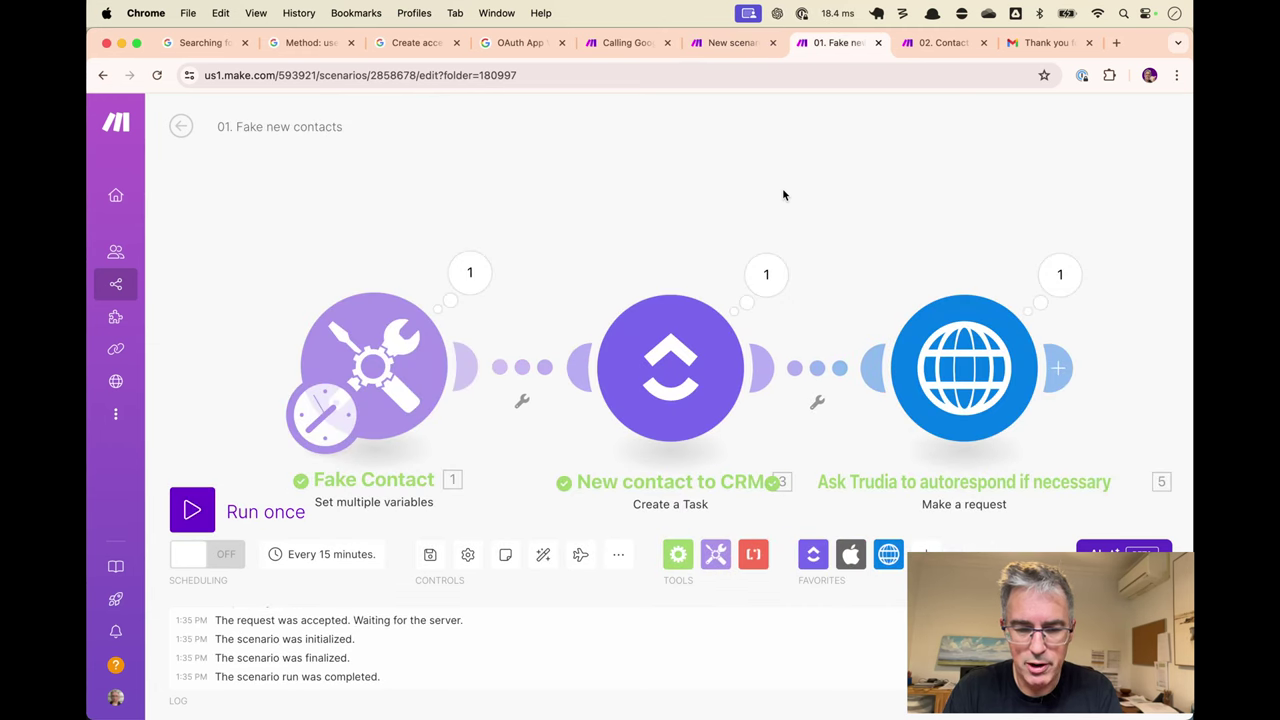
pyautogui.hotkey('ctrl', 'Return')
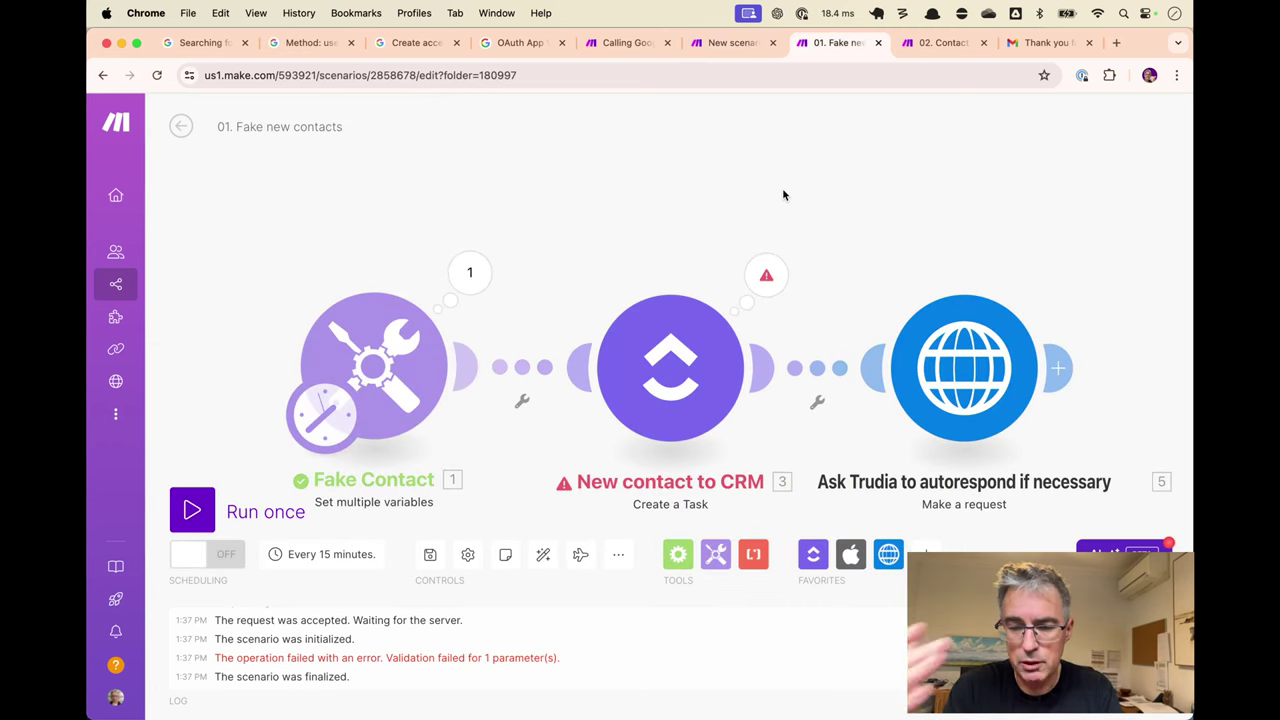
pyautogui.click(764, 276)
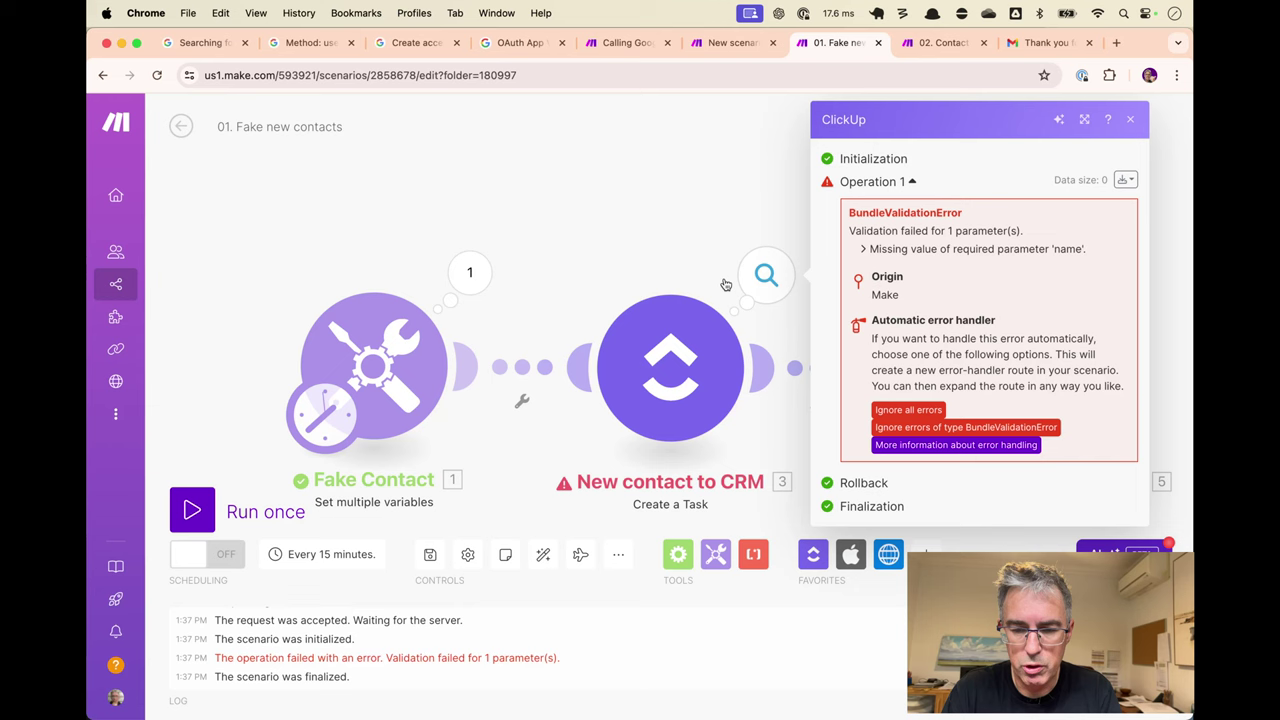
pyautogui.click(699, 216)
pyautogui.click(382, 366)
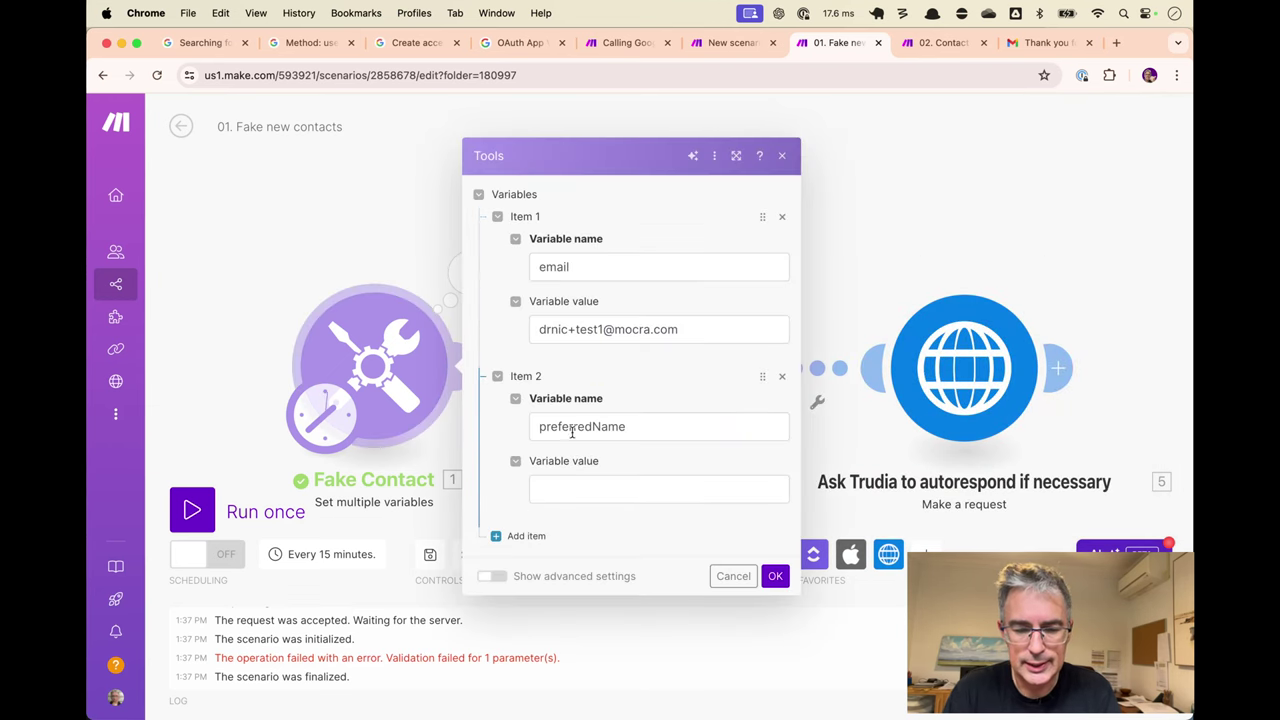
pyautogui.click(510, 536)
pyautogui.click(579, 549)
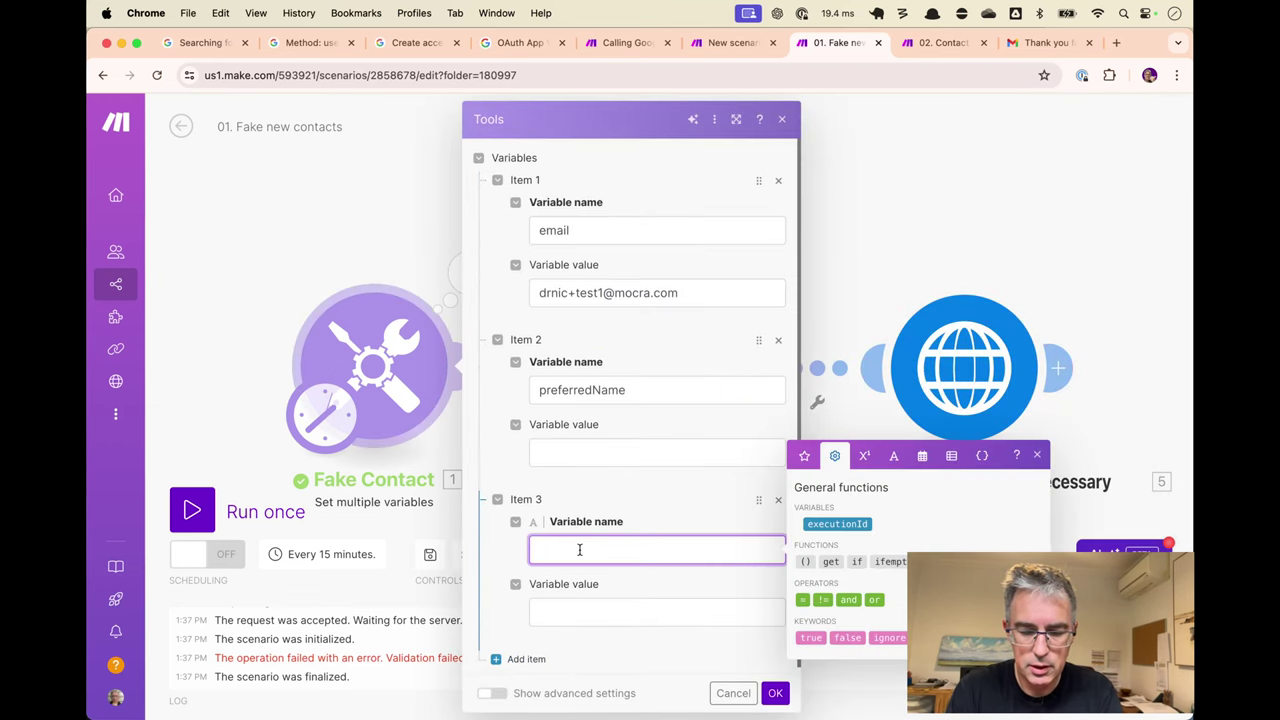
pyautogui.write('fullName')
pyautogui.press('Tab')
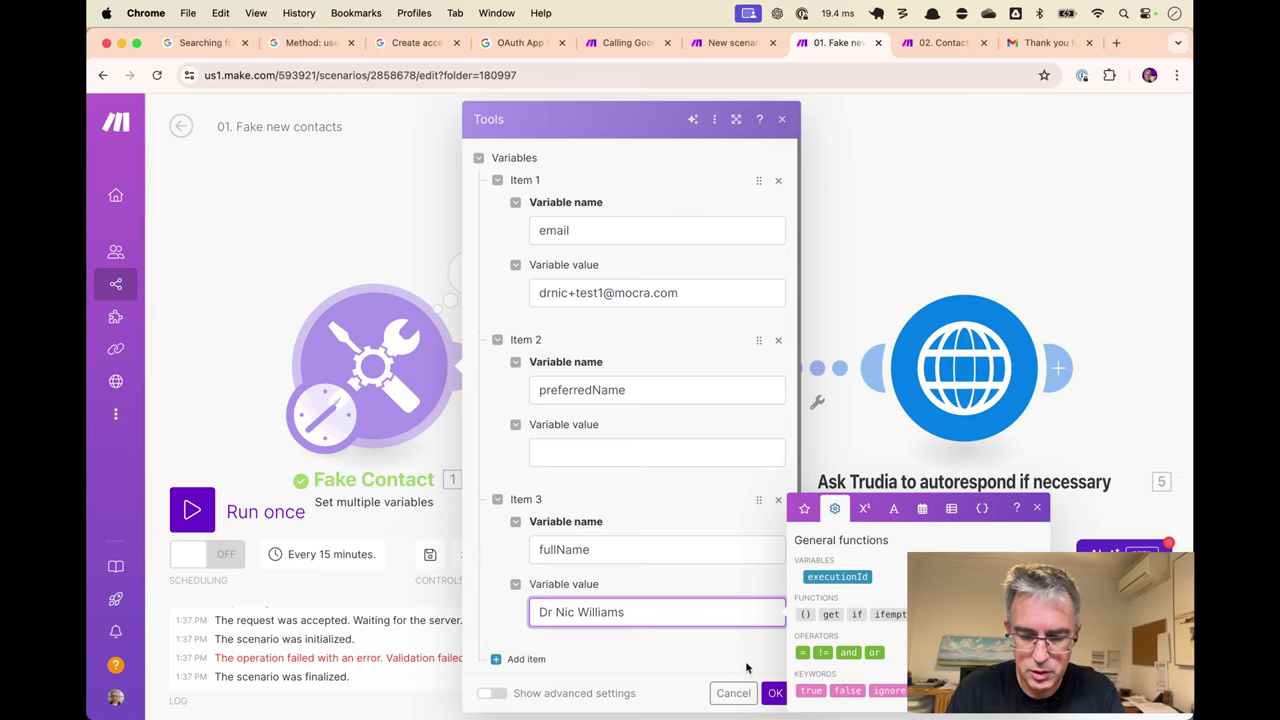
pyautogui.click(777, 693)
# Map fullName into the New contact to CRM task's Task Name.
pyautogui.click(745, 410)
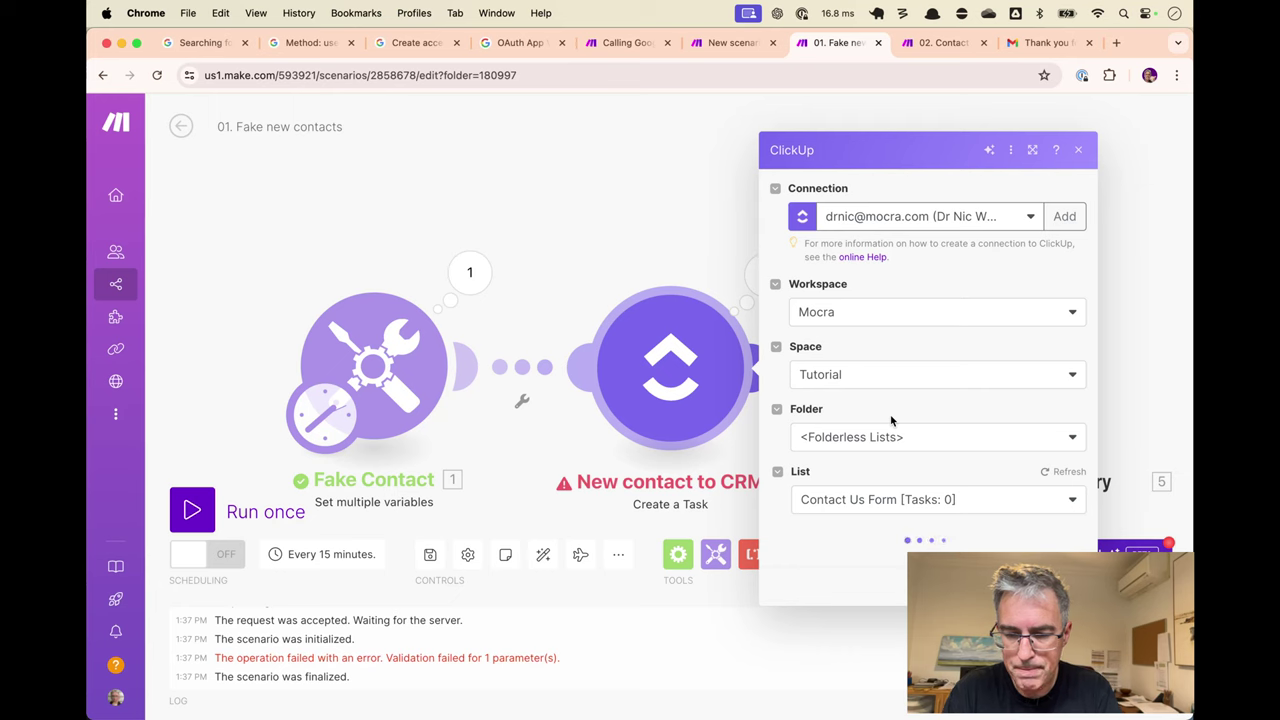
pyautogui.scroll(-5, 891, 415)
pyautogui.click(921, 307)
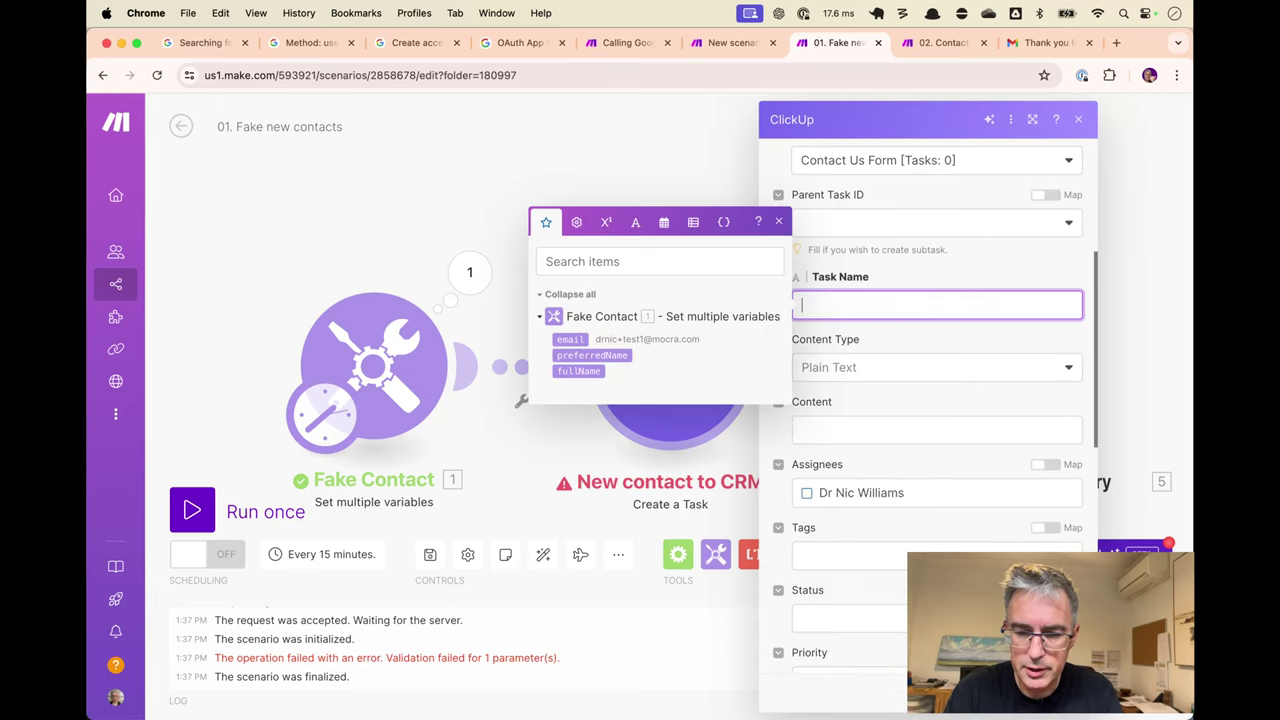
pyautogui.click(580, 371)
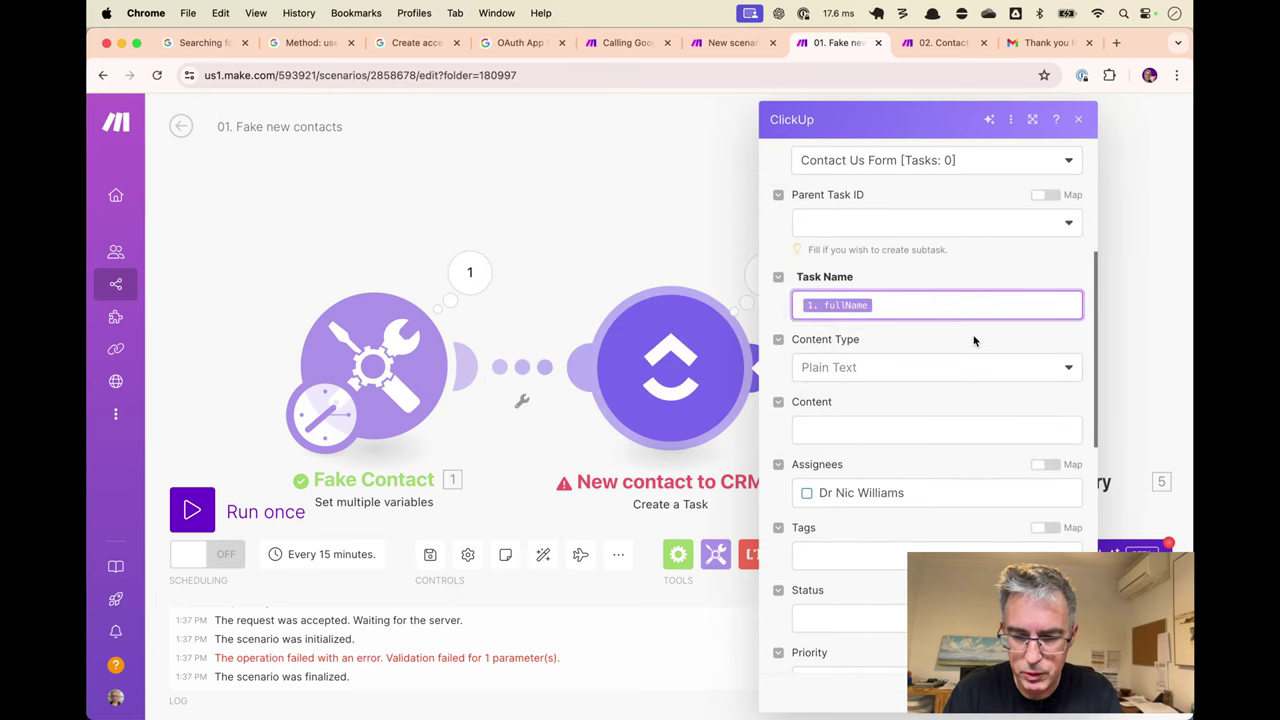
pyautogui.scroll(-5, 973, 341)
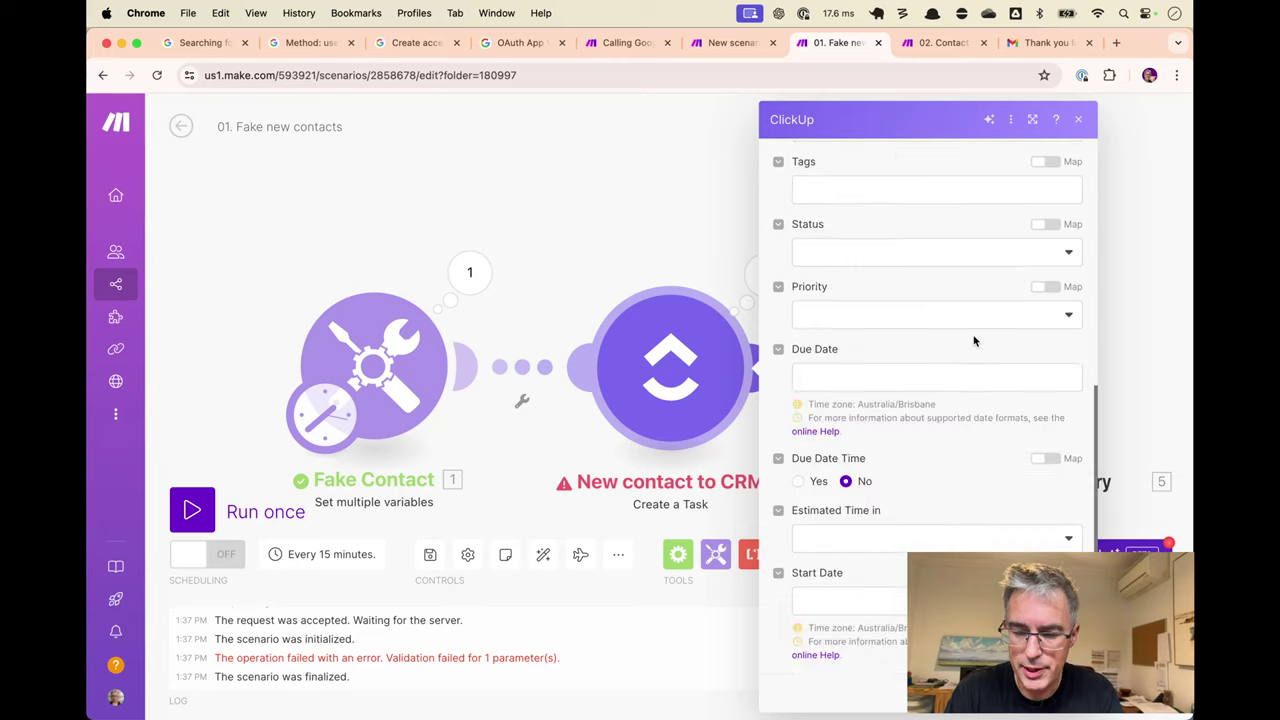
pyautogui.scroll(-3, 973, 341)
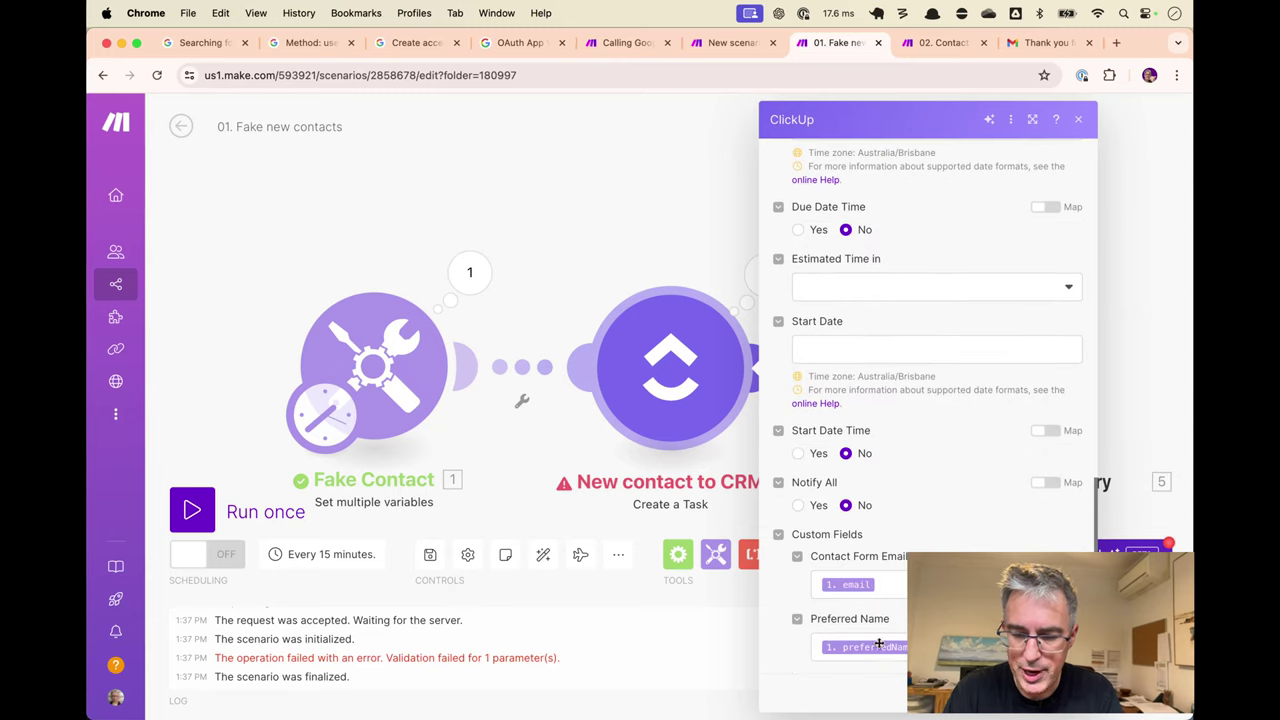
pyautogui.press('Escape')
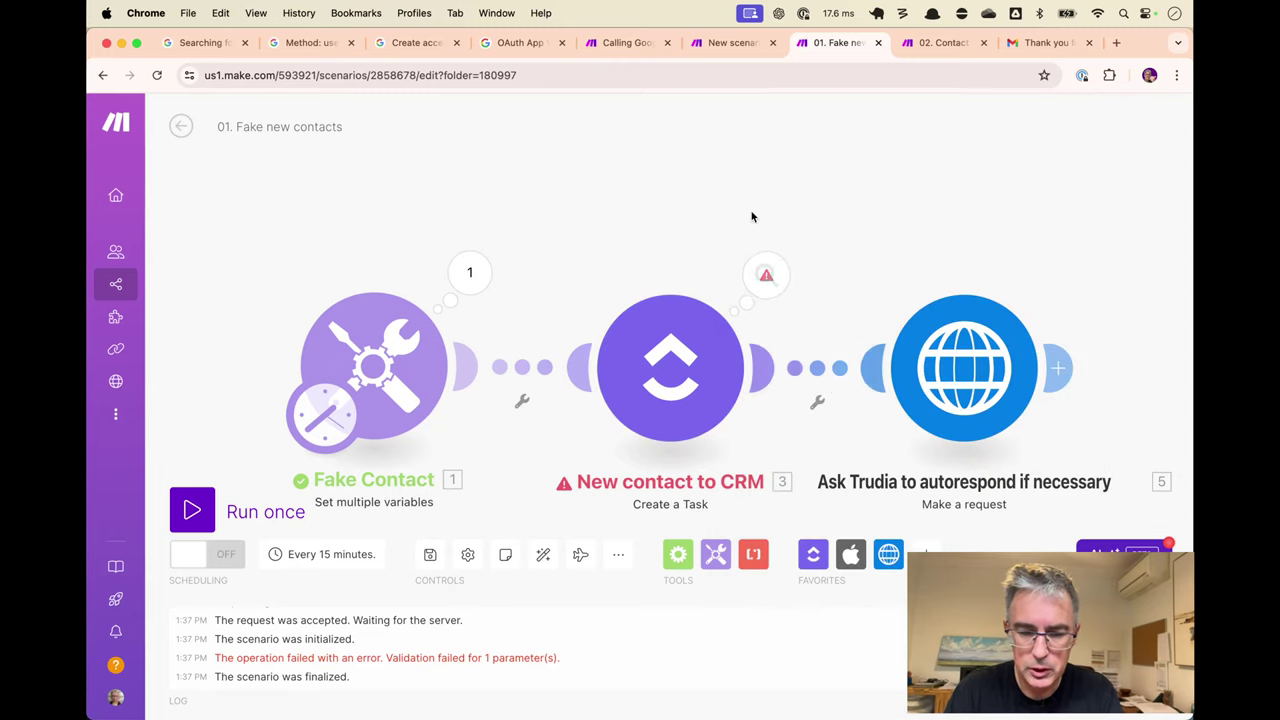
# Rerun the fake new contacts and autorespond scenarios once each.
pyautogui.hotkey('ctrl', 'Return')
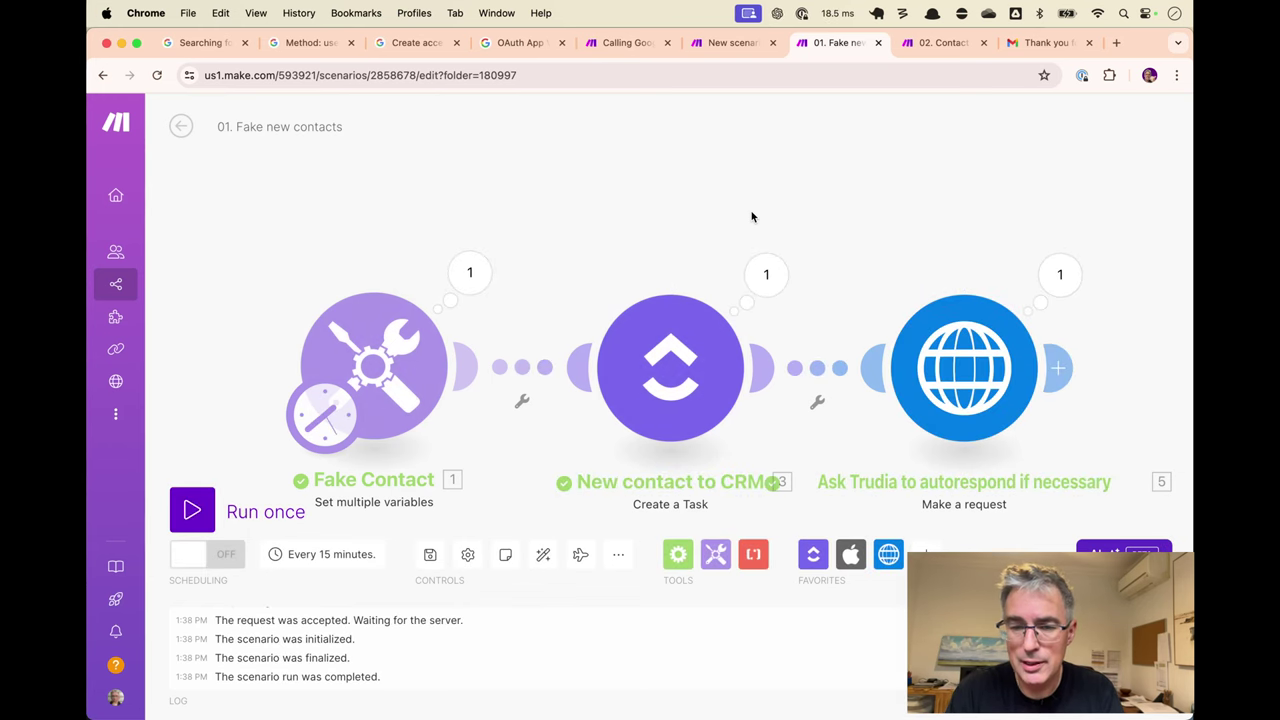
pyautogui.hotkey('ctrl', 'shift', 'Tab')
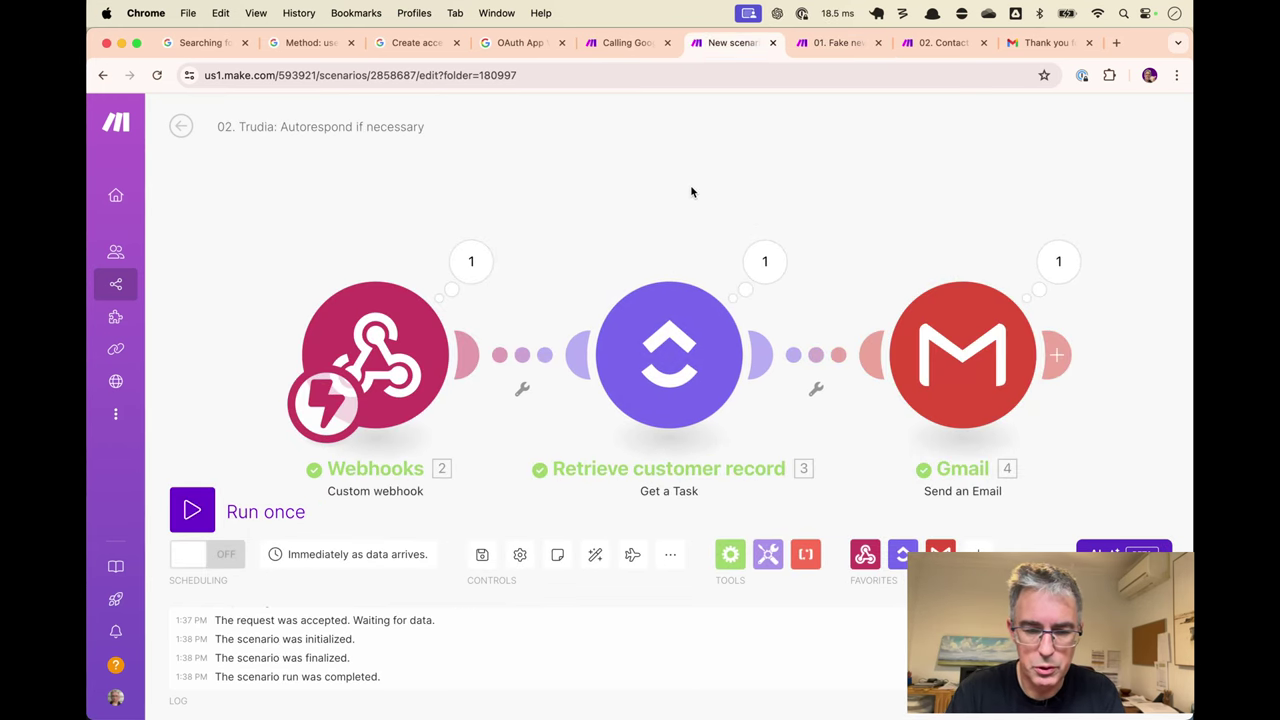
pyautogui.hotkey('ctrl', 'Return')
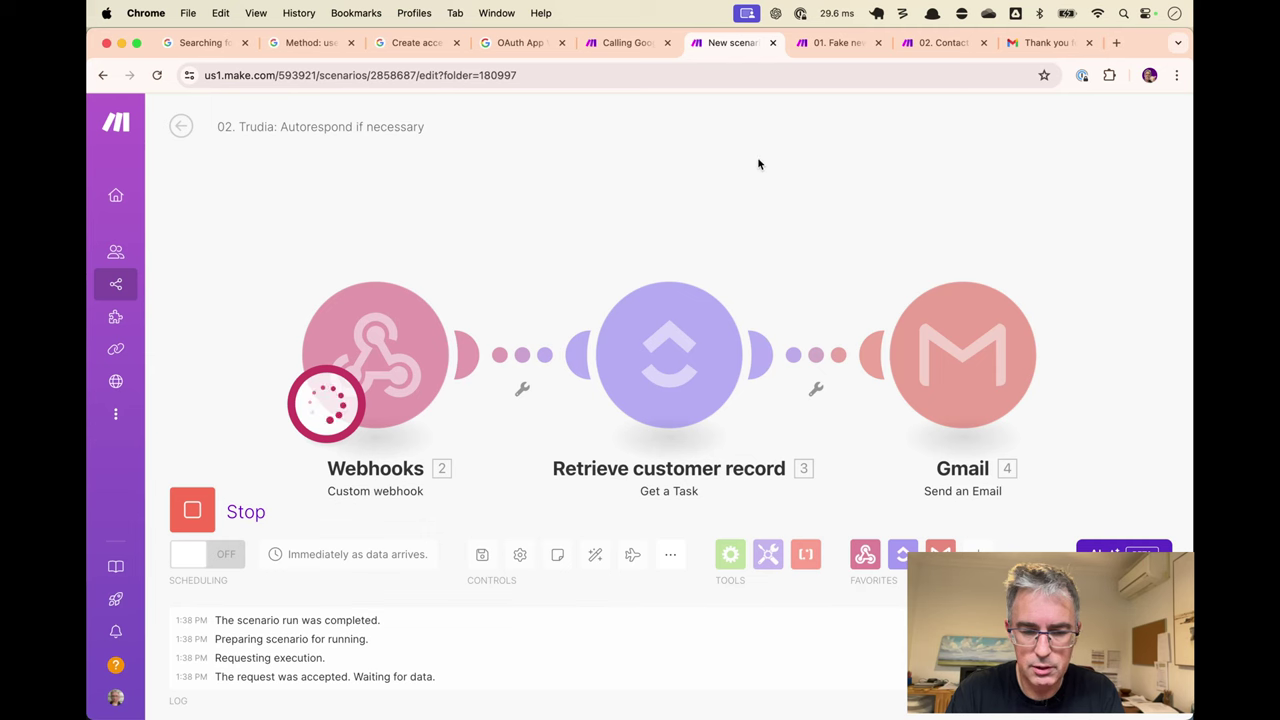
pyautogui.hotkey('ctrl', 'Tab')
pyautogui.hotkey('ctrl', 'Return')
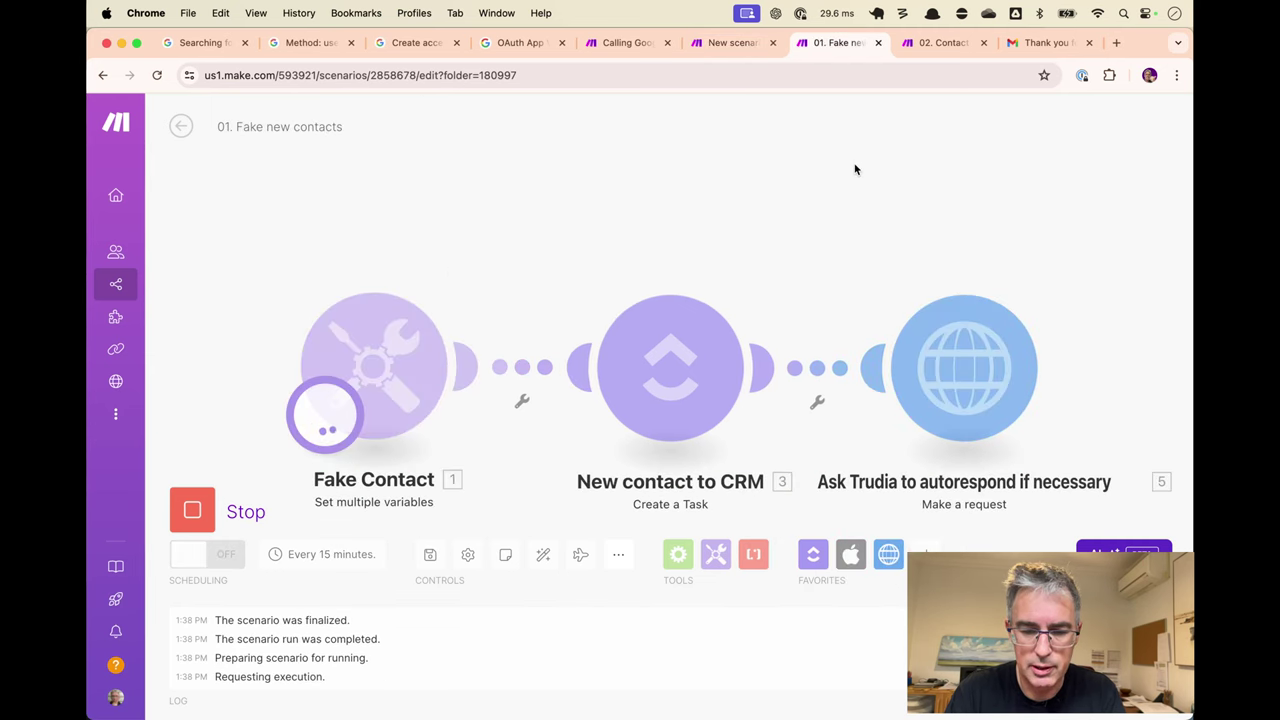
pyautogui.hotkey('ctrl', 'shift', 'Tab')
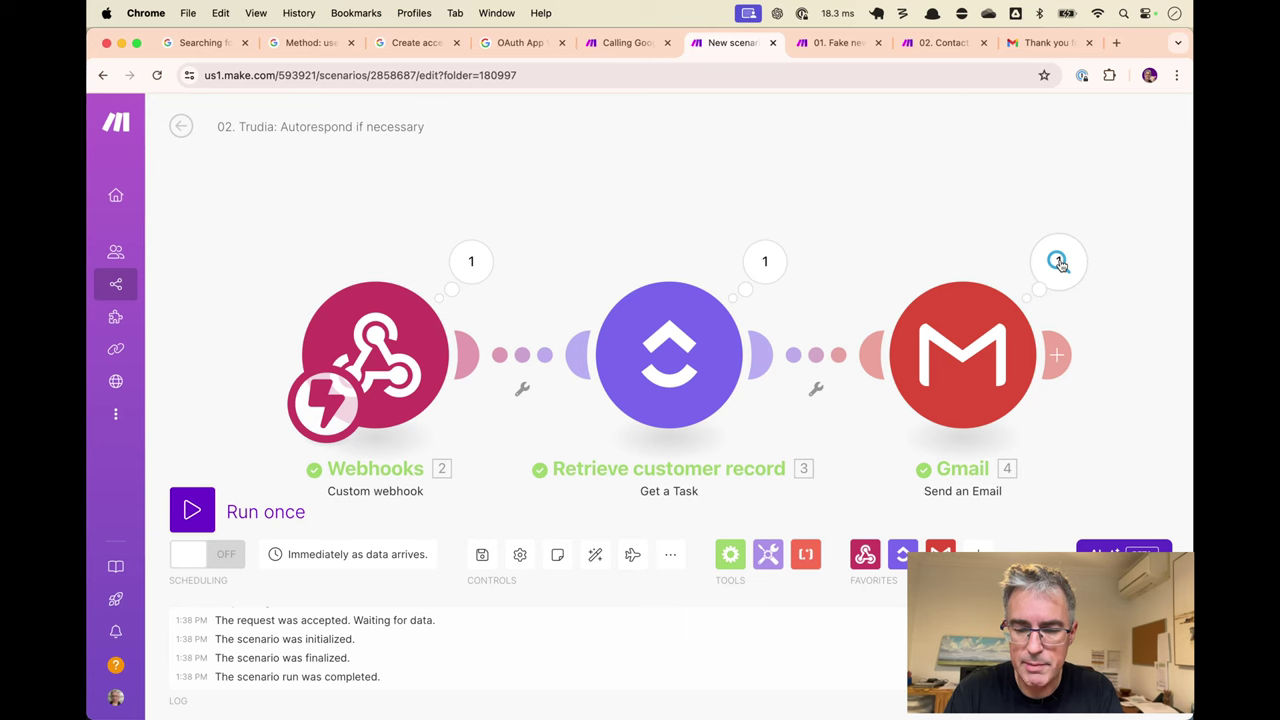
# Check the greeting in the newest 'Thank you for contacting us' email in Gmail.
pyautogui.click(1042, 44)
pyautogui.click(349, 160)
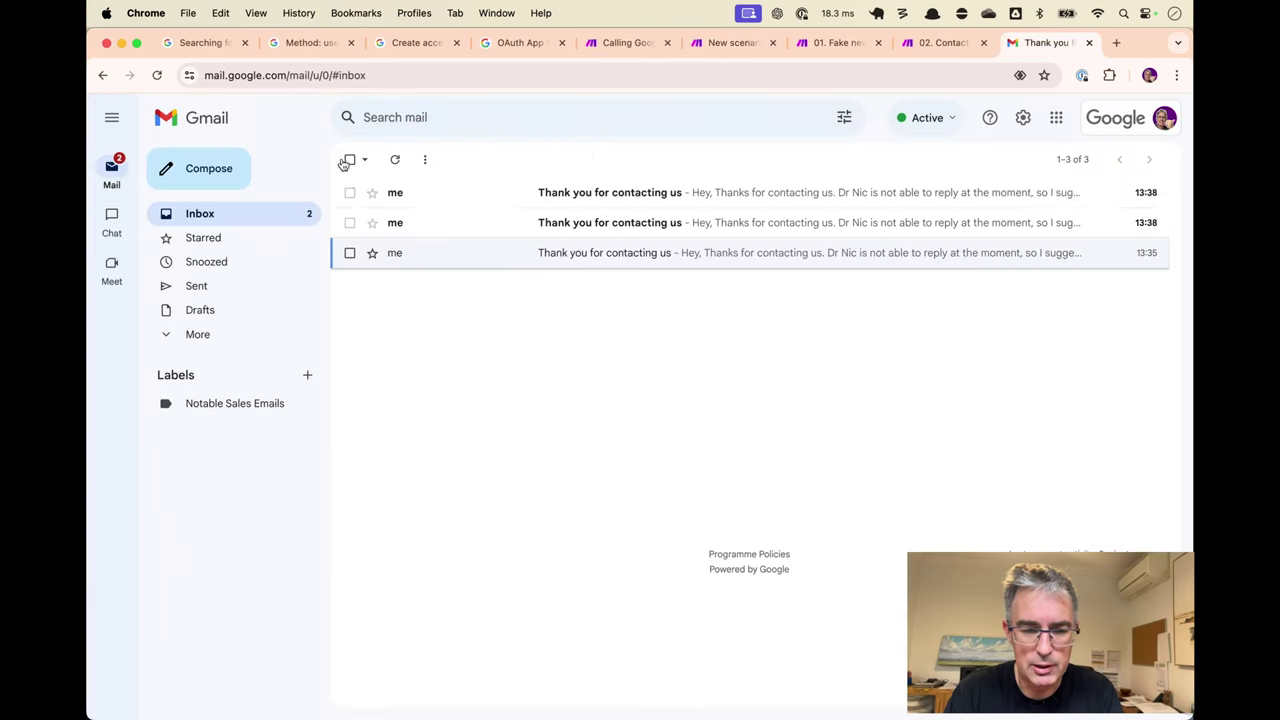
pyautogui.click(590, 192)
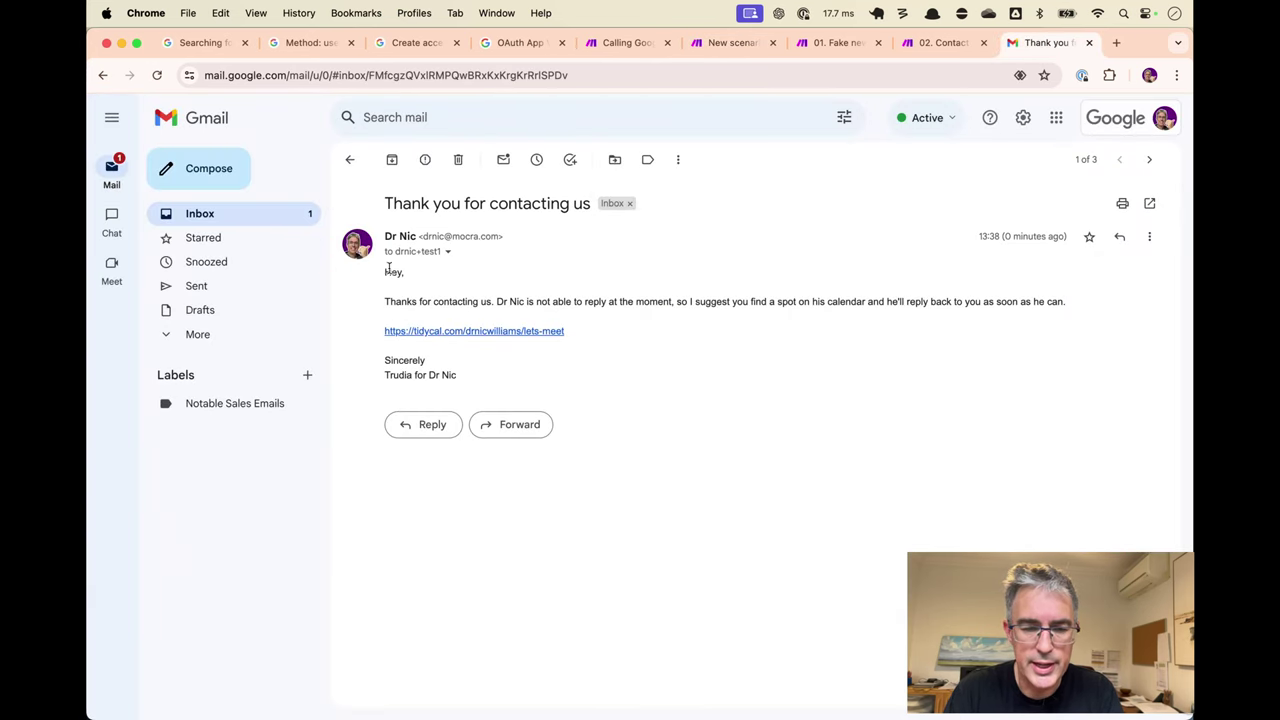
pyautogui.moveTo(389, 268); pyautogui.dragTo(410, 274)
pyautogui.click(452, 282)
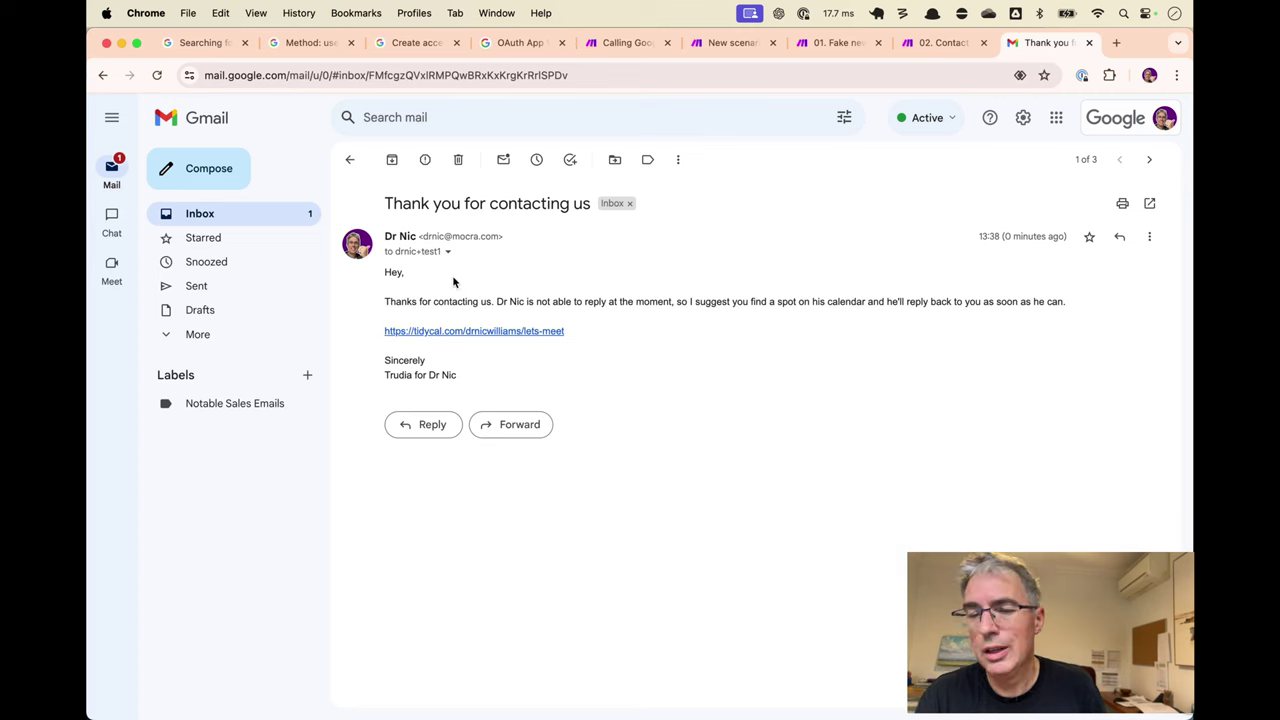
pyautogui.hotkey('ctrl', 'shift', 'Tab')
pyautogui.hotkey('ctrl', 'shift', 'Tab')
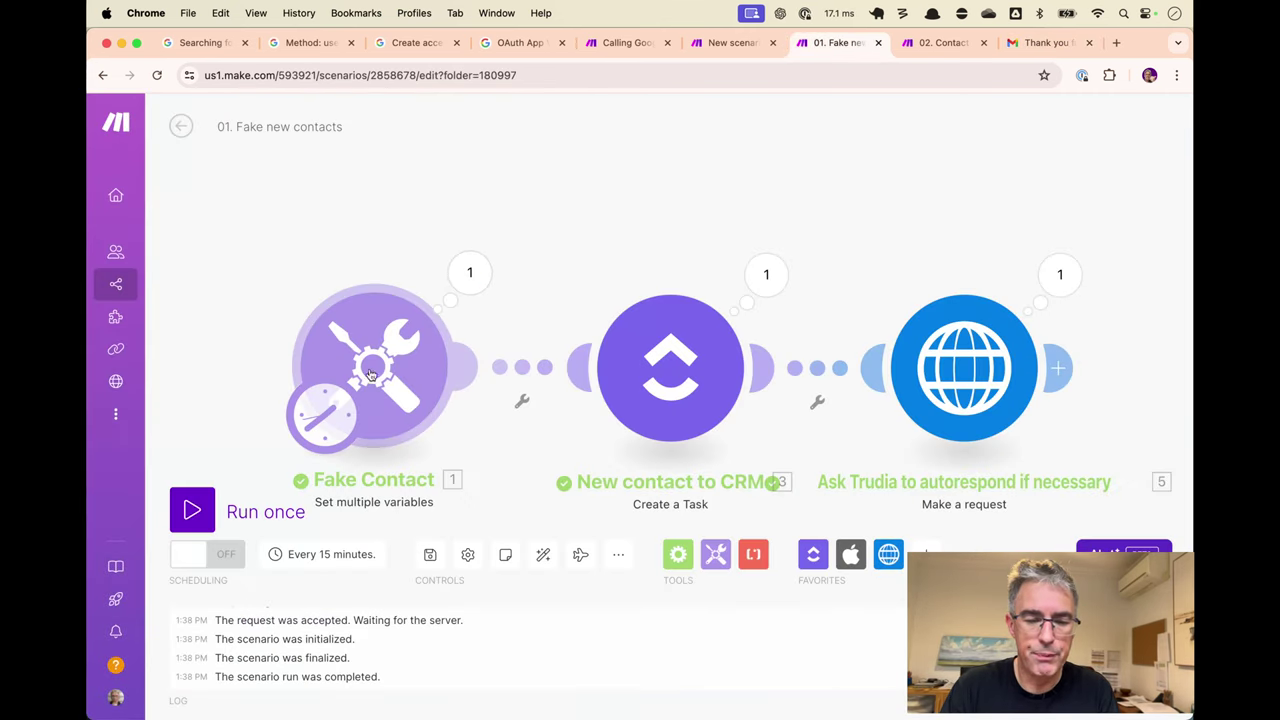
# Restore the Fake Contact preferredName to Dr Nic and watch the Trudia scenario run.
pyautogui.click(381, 403)
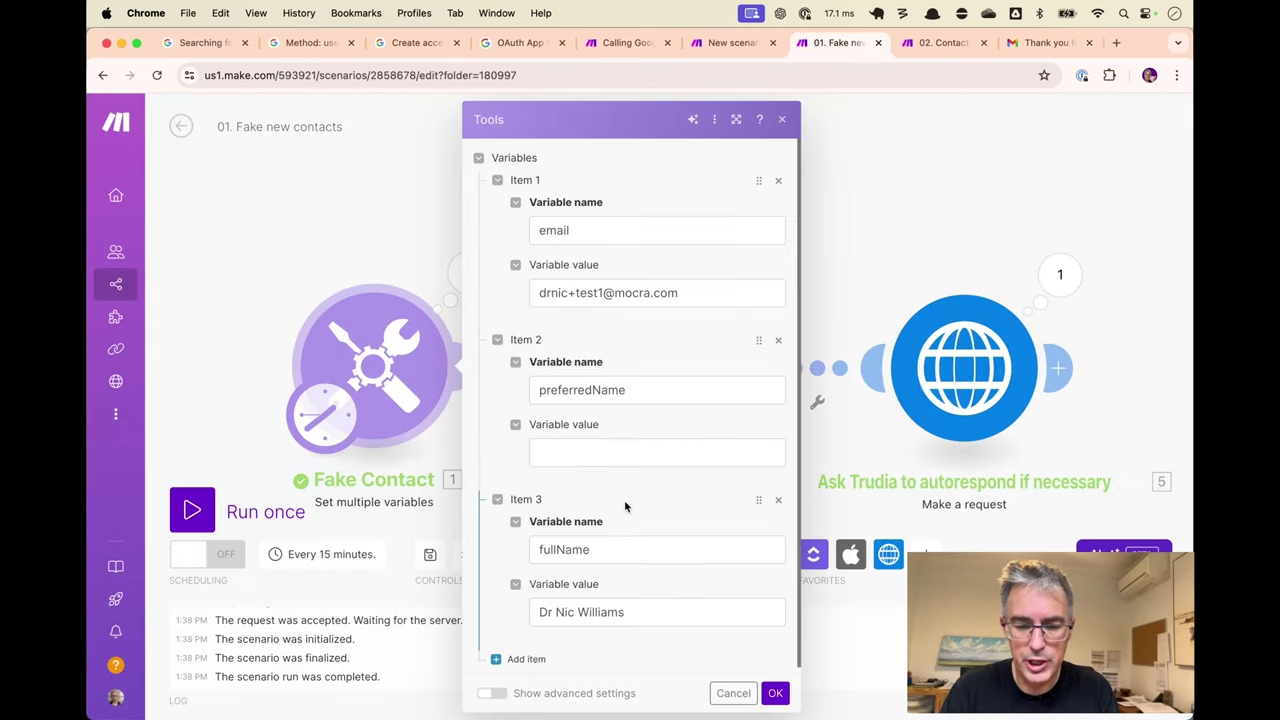
pyautogui.click(589, 450)
pyautogui.write('Dr Nic')
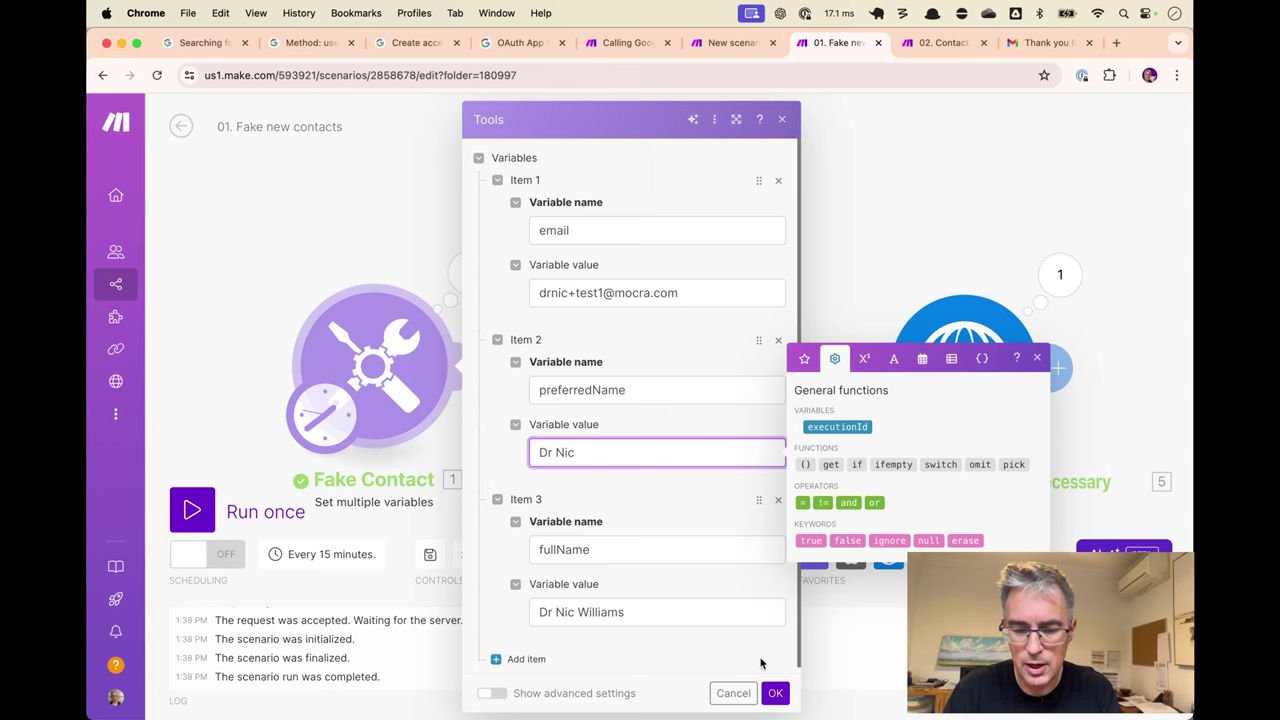
pyautogui.click(775, 693)
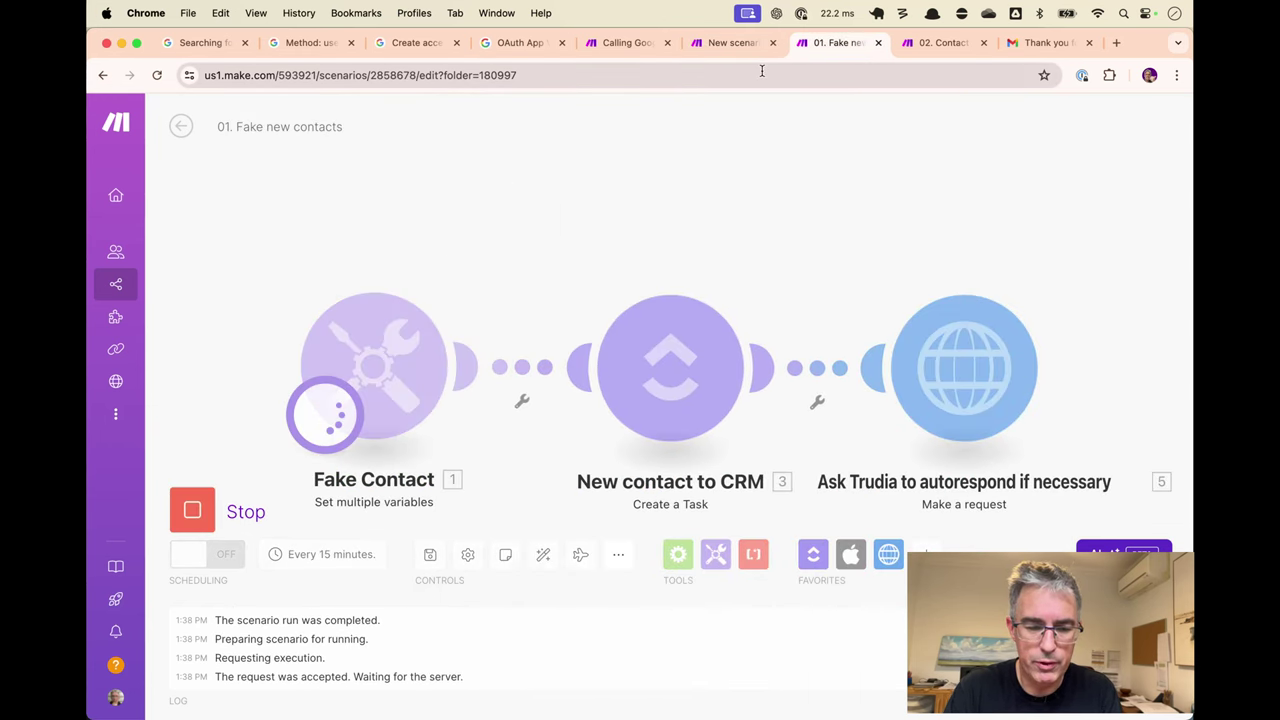
pyautogui.click(735, 42)
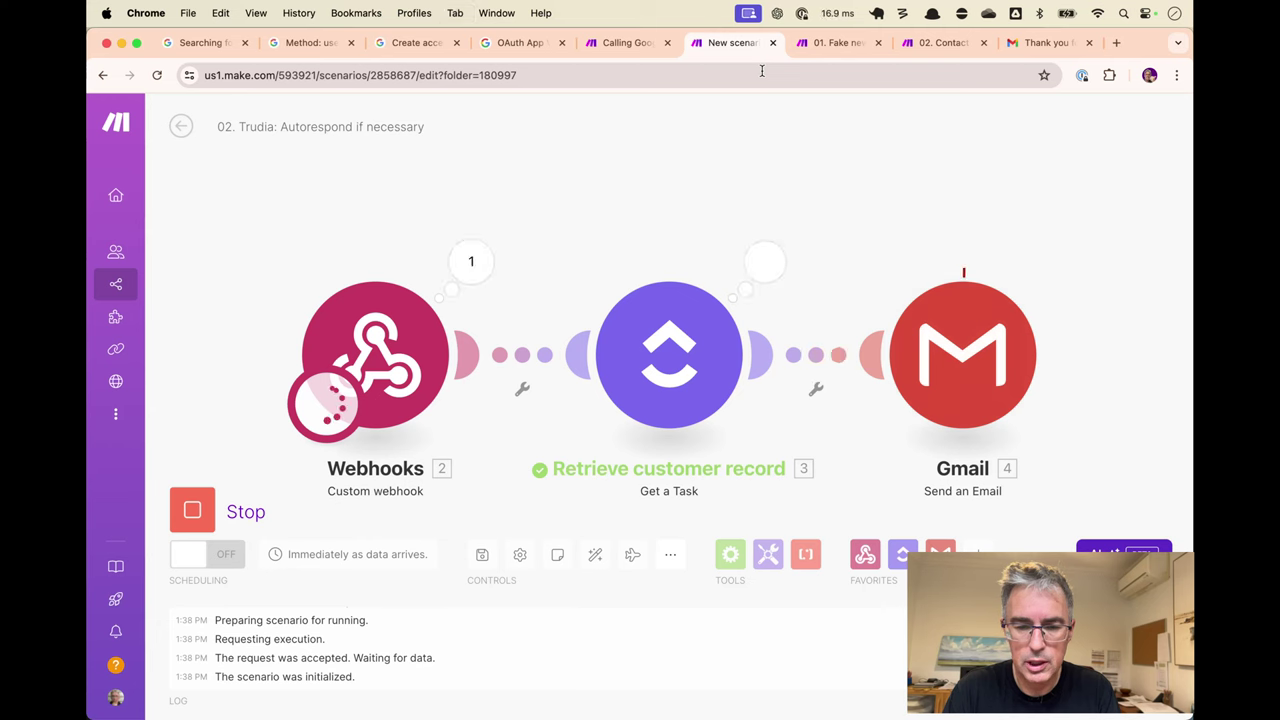
# Open the newest 'Thank you for contacting us' email, greeting 'HeyDr Nic,', then switch to ClickUp.
pyautogui.click(1033, 43)
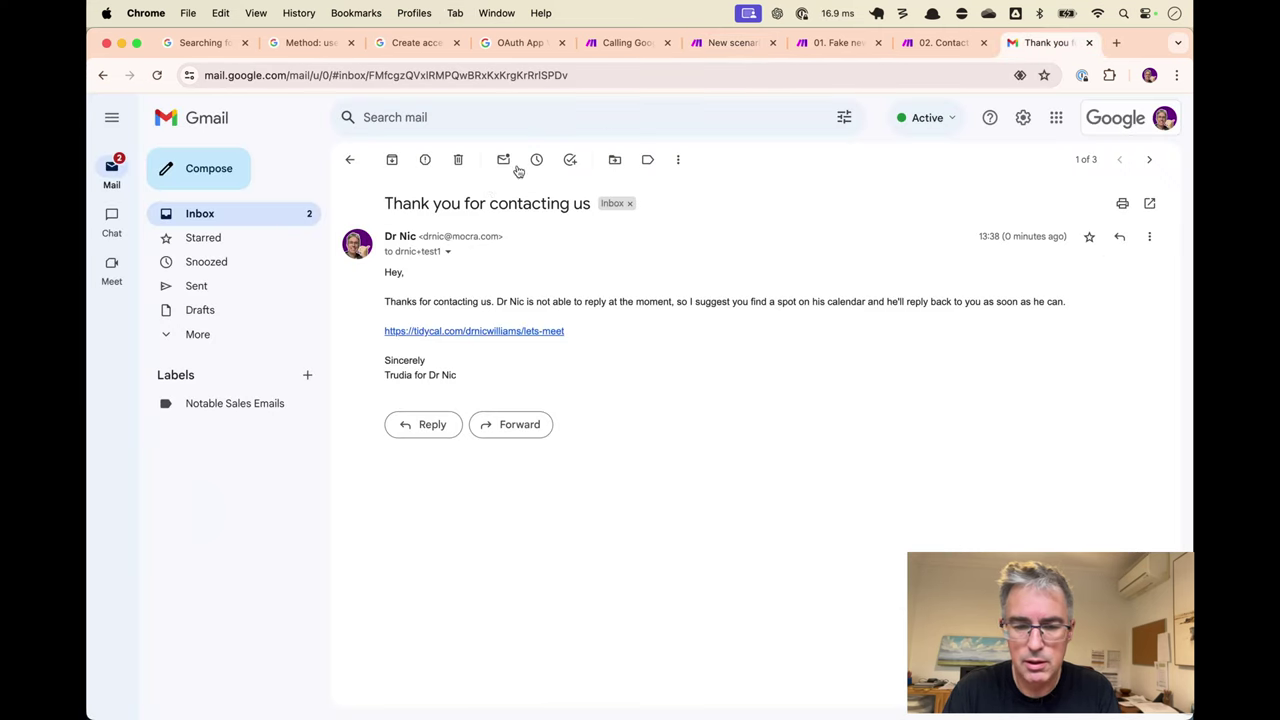
pyautogui.click(351, 158)
pyautogui.click(594, 193)
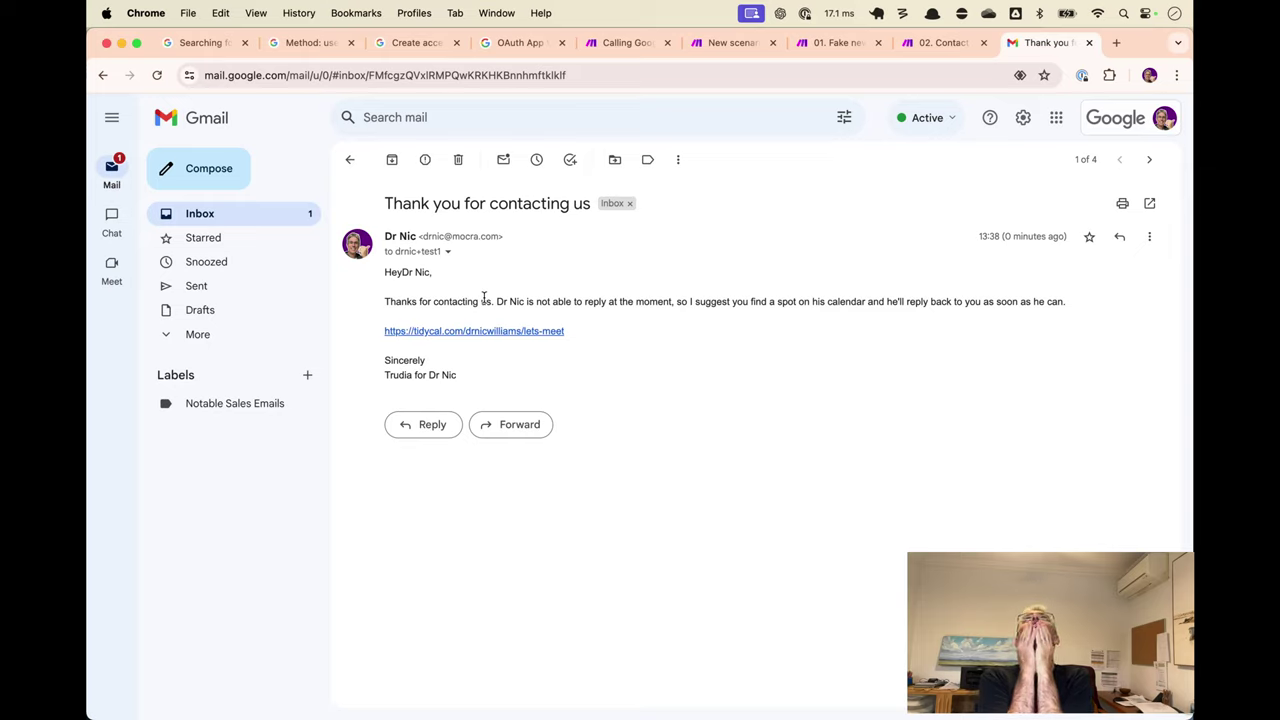
pyautogui.press('super+Tab')
pyautogui.click(570, 370)
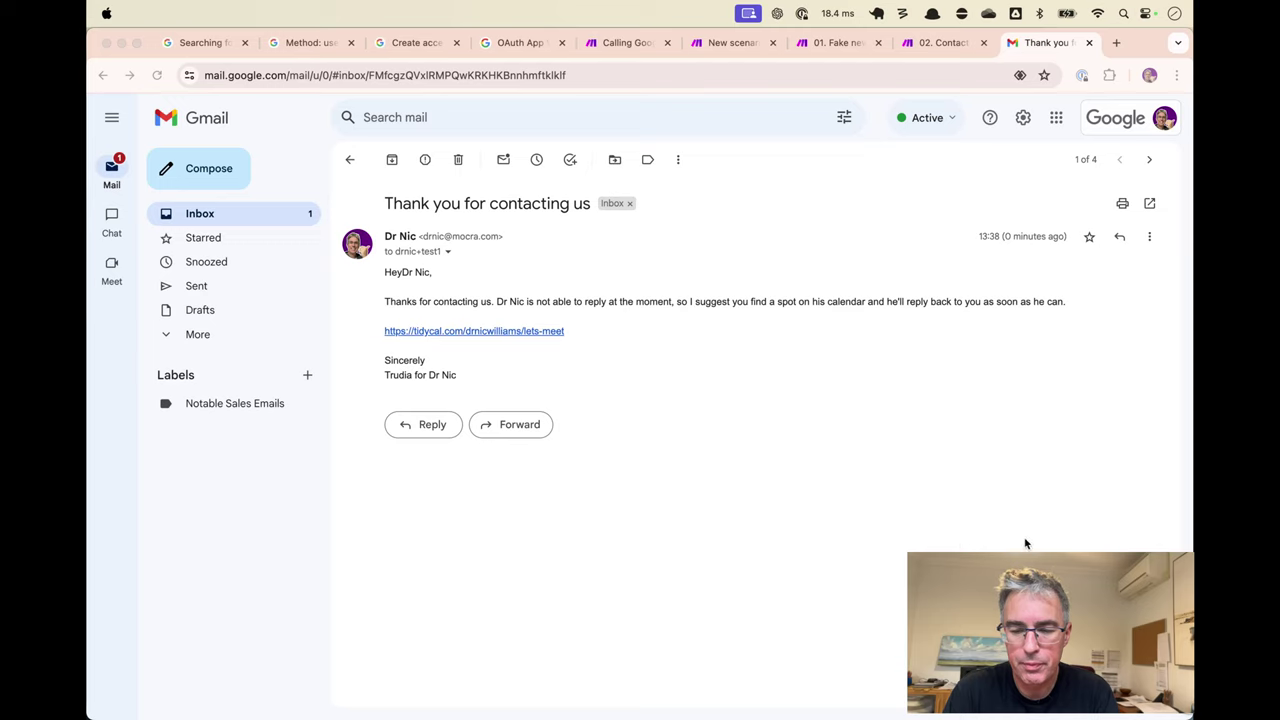
# Remove the stray empty module from the scenario canvas.
pyautogui.hscroll(5, 972, 337)
pyautogui.click(972, 337)
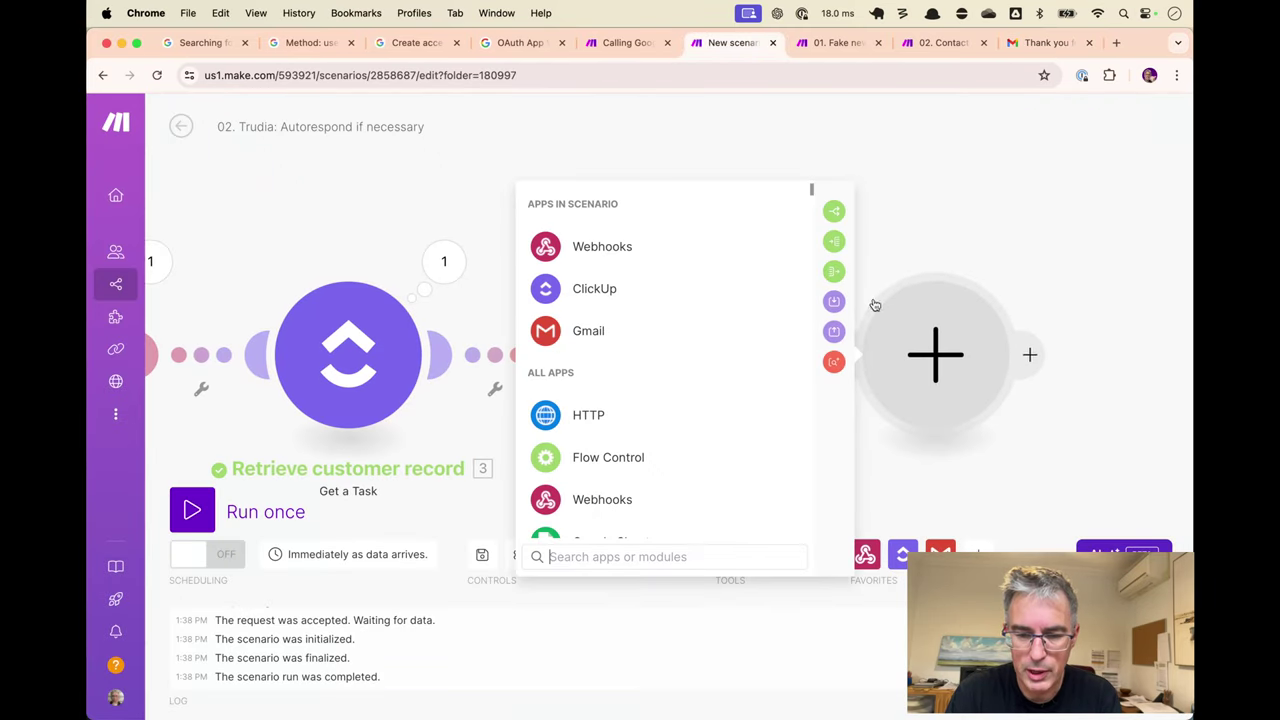
pyautogui.click(830, 249)
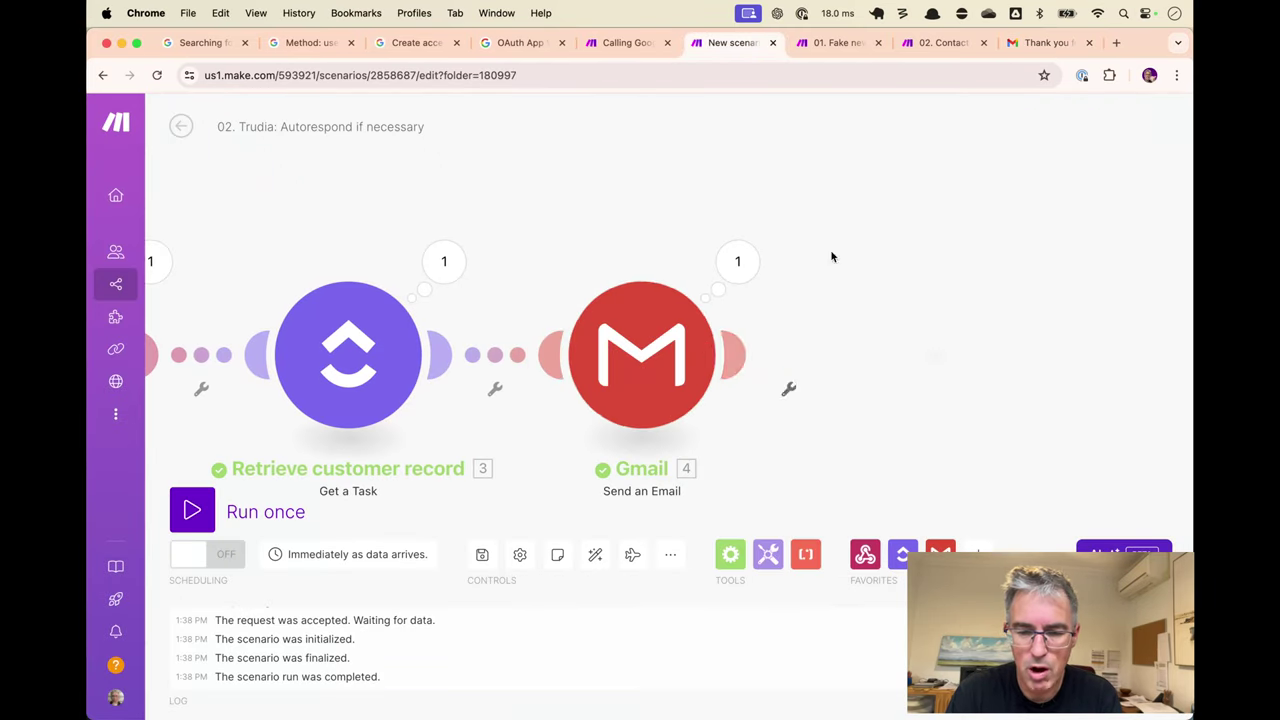
# In the Gmail Content, move 'Hey' inside trim( before the Preferred Name token.
pyautogui.click(626, 367)
pyautogui.scroll(-5, 817, 313)
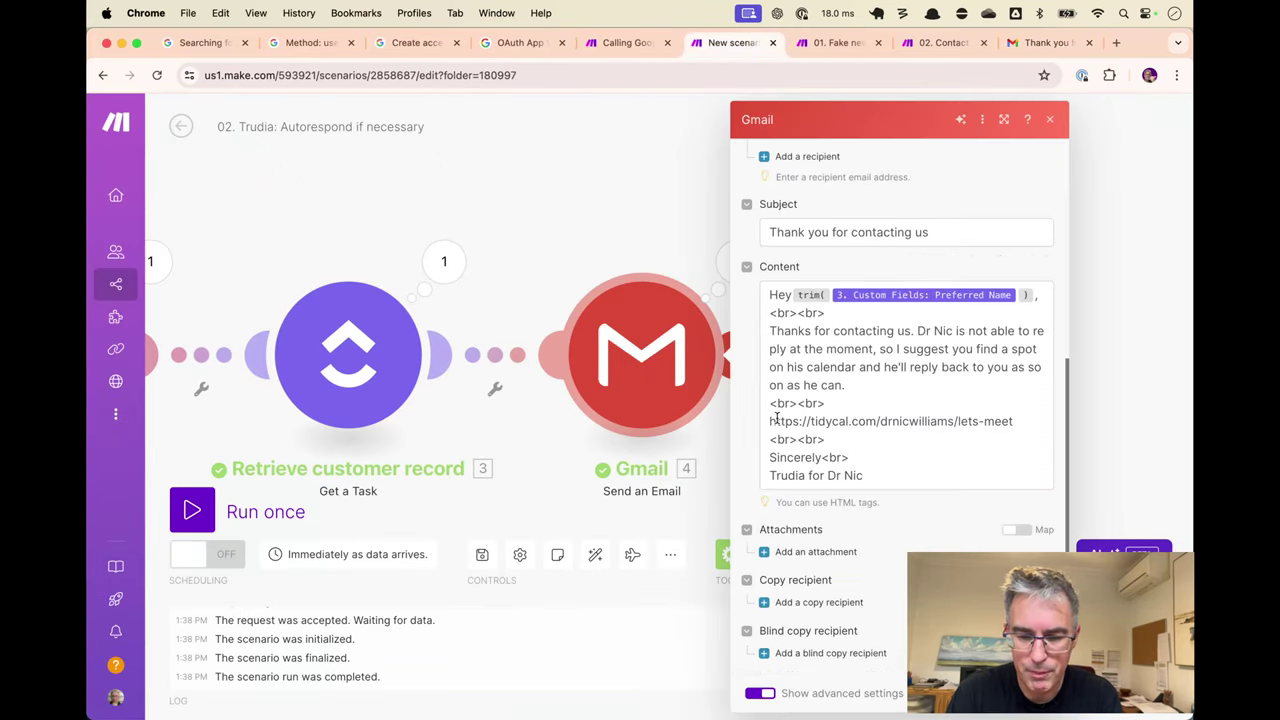
pyautogui.click(788, 294)
pyautogui.press('super+shift+Left')
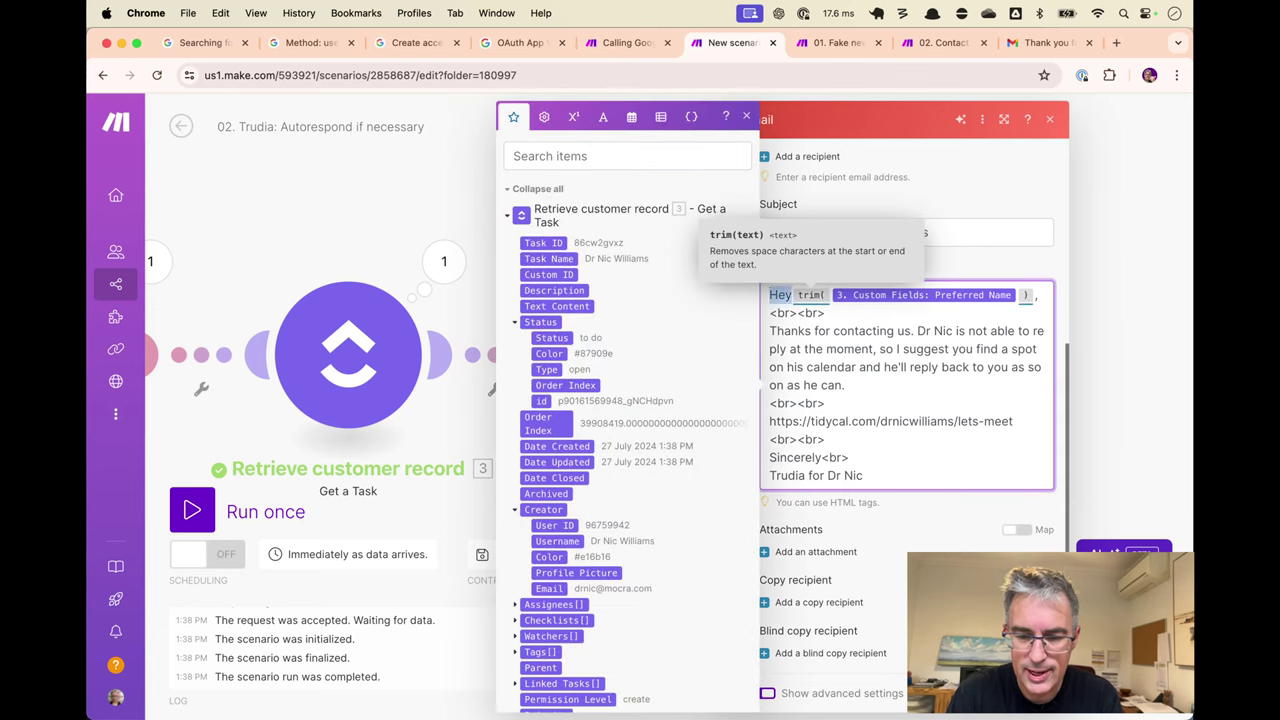
pyautogui.press('super+x')
pyautogui.press('Right')
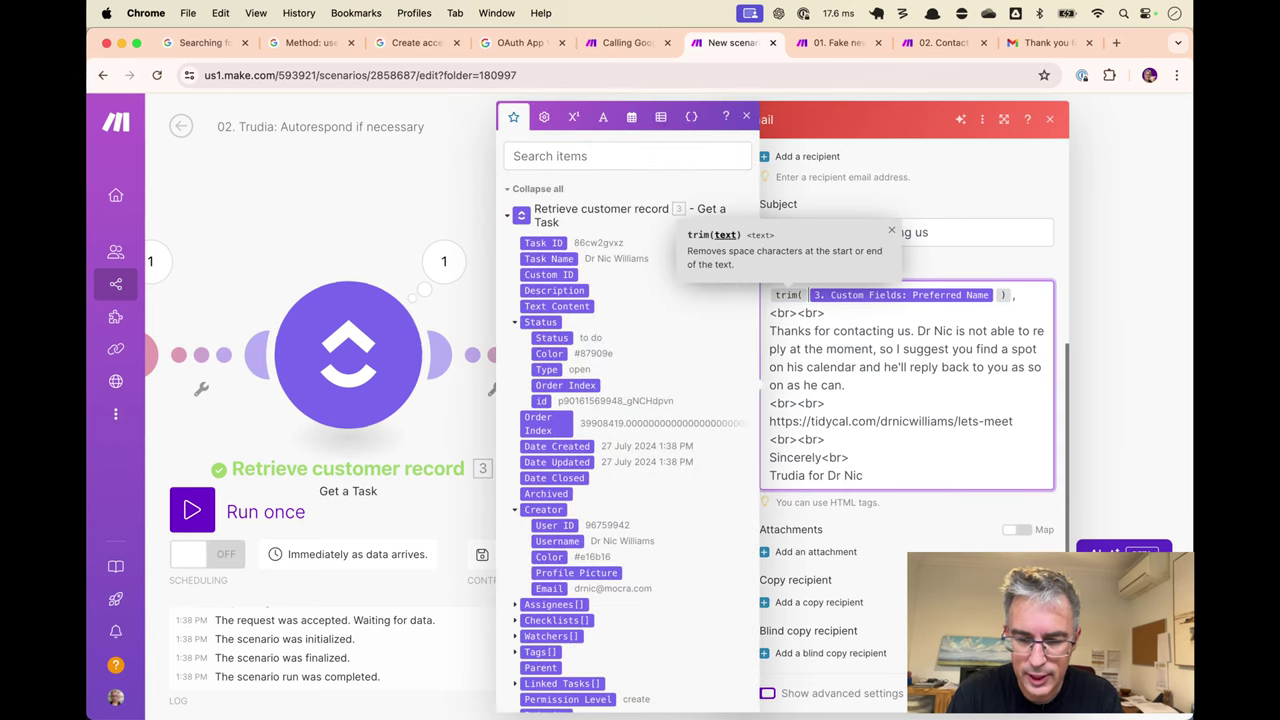
pyautogui.press('super+v')
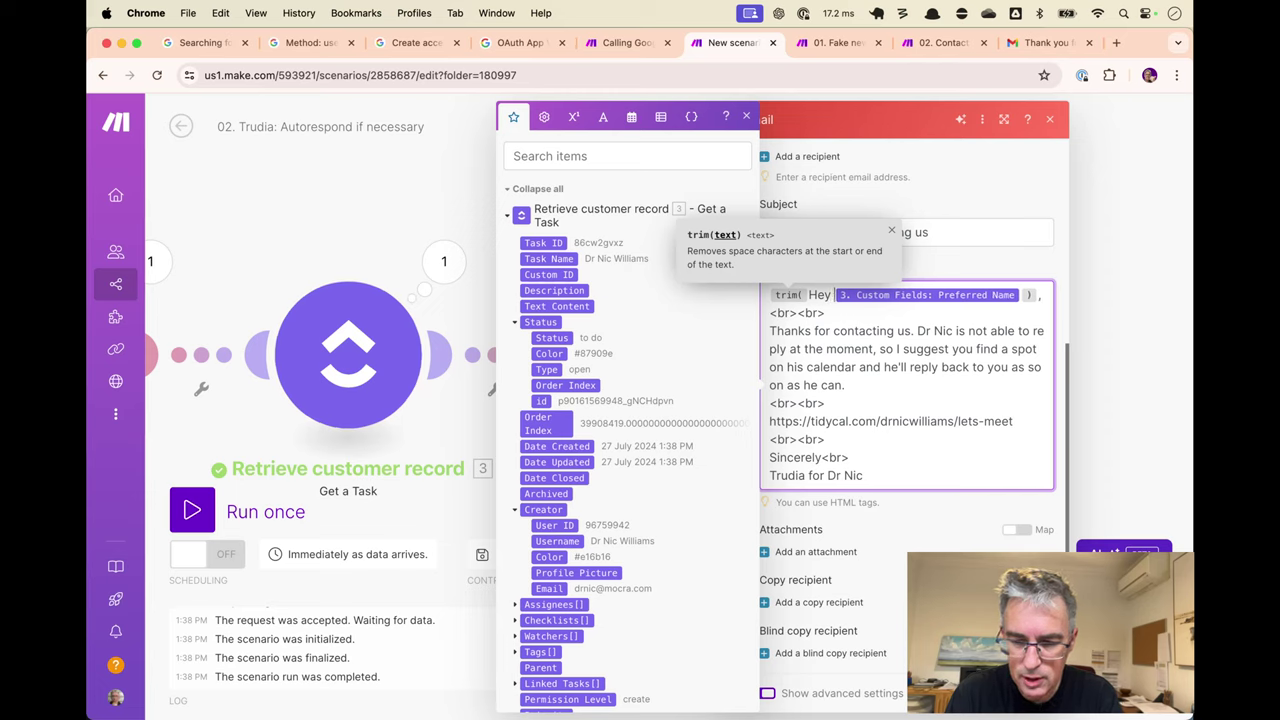
pyautogui.click(837, 312)
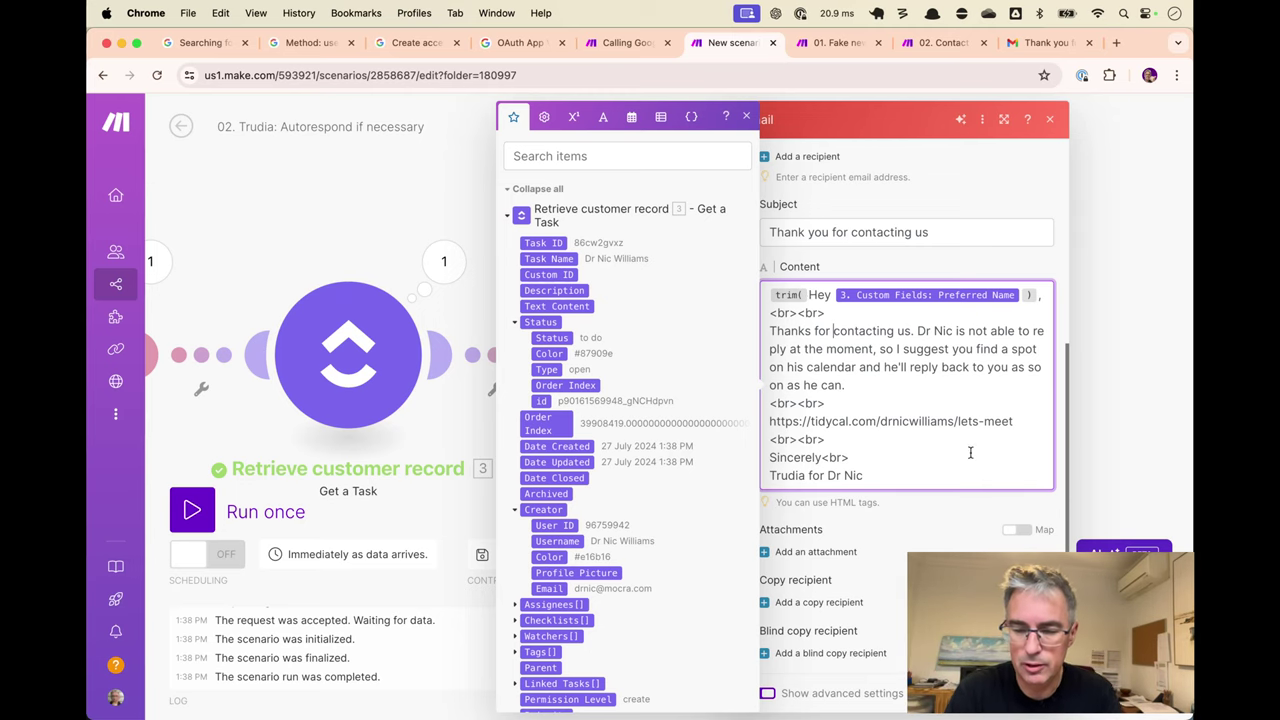
pyautogui.click(960, 421)
# Start the Trudia scenario listening, then run the fake new contacts scenario.
pyautogui.press('Escape')
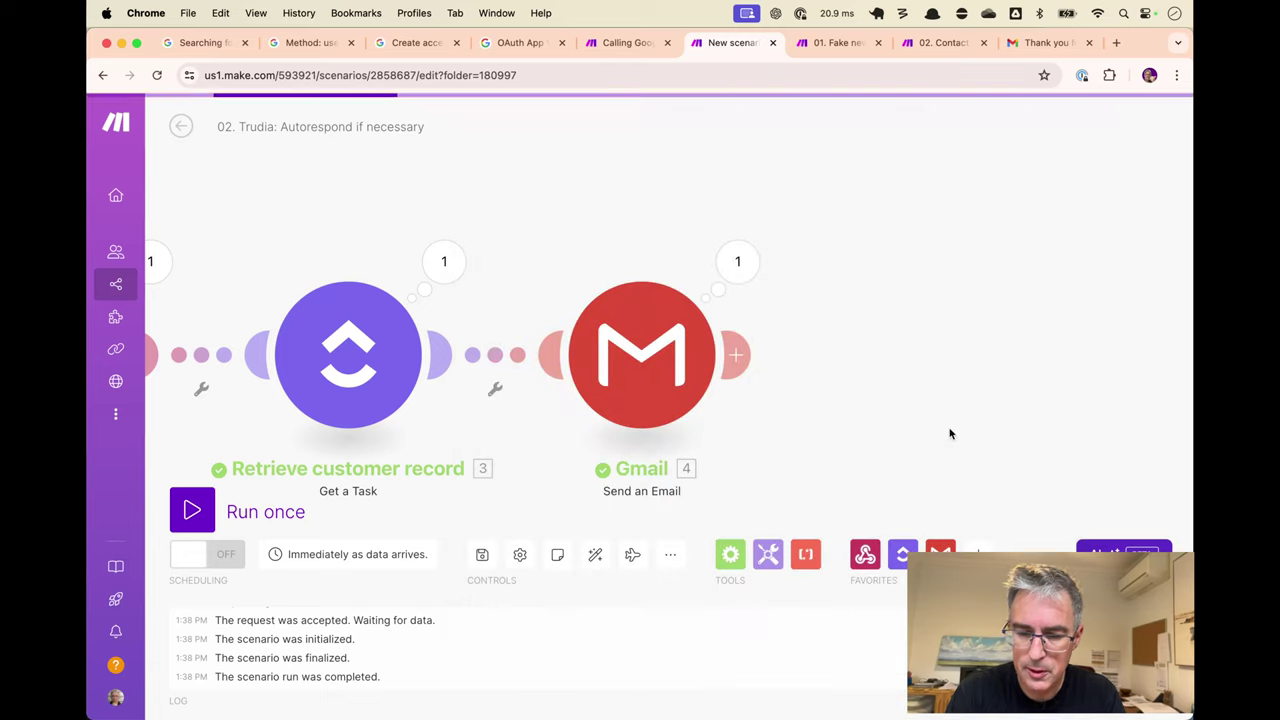
pyautogui.moveTo(851, 281); pyautogui.dragTo(1103, 241)
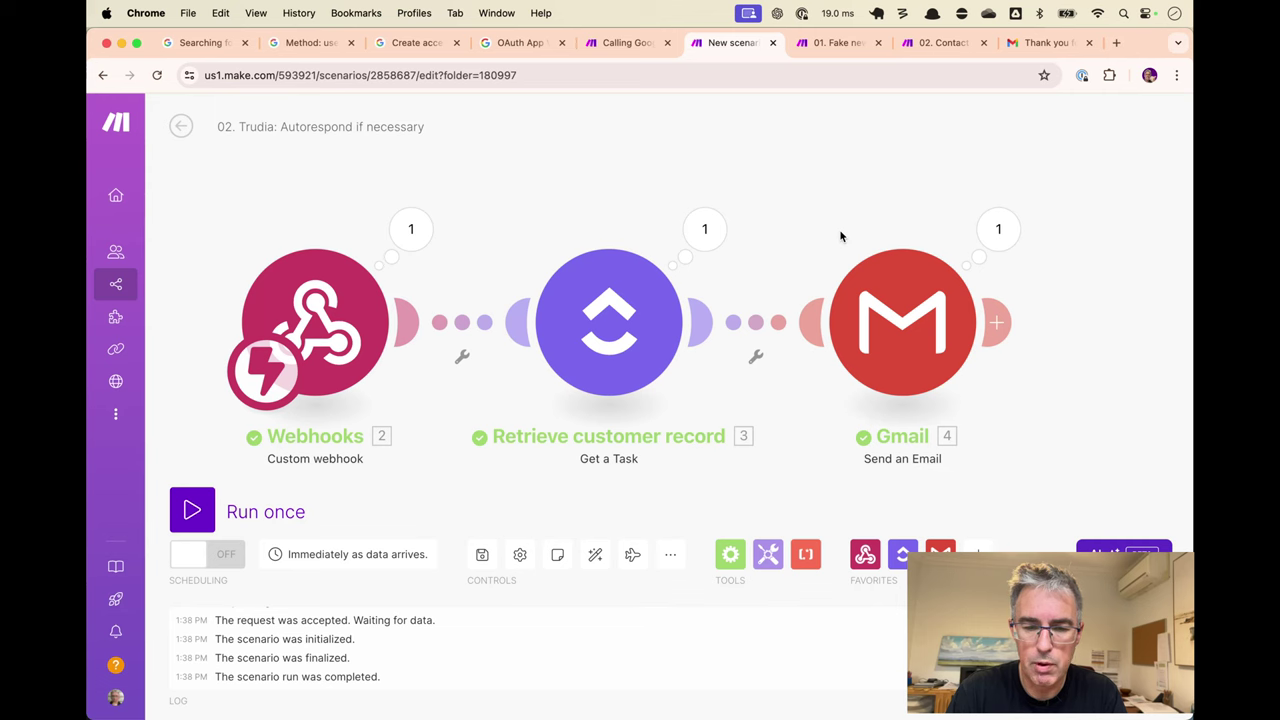
pyautogui.hotkey('ctrl', 'Return')
pyautogui.hotkey('ctrl', 'Tab')
pyautogui.hotkey('ctrl', 'Return')
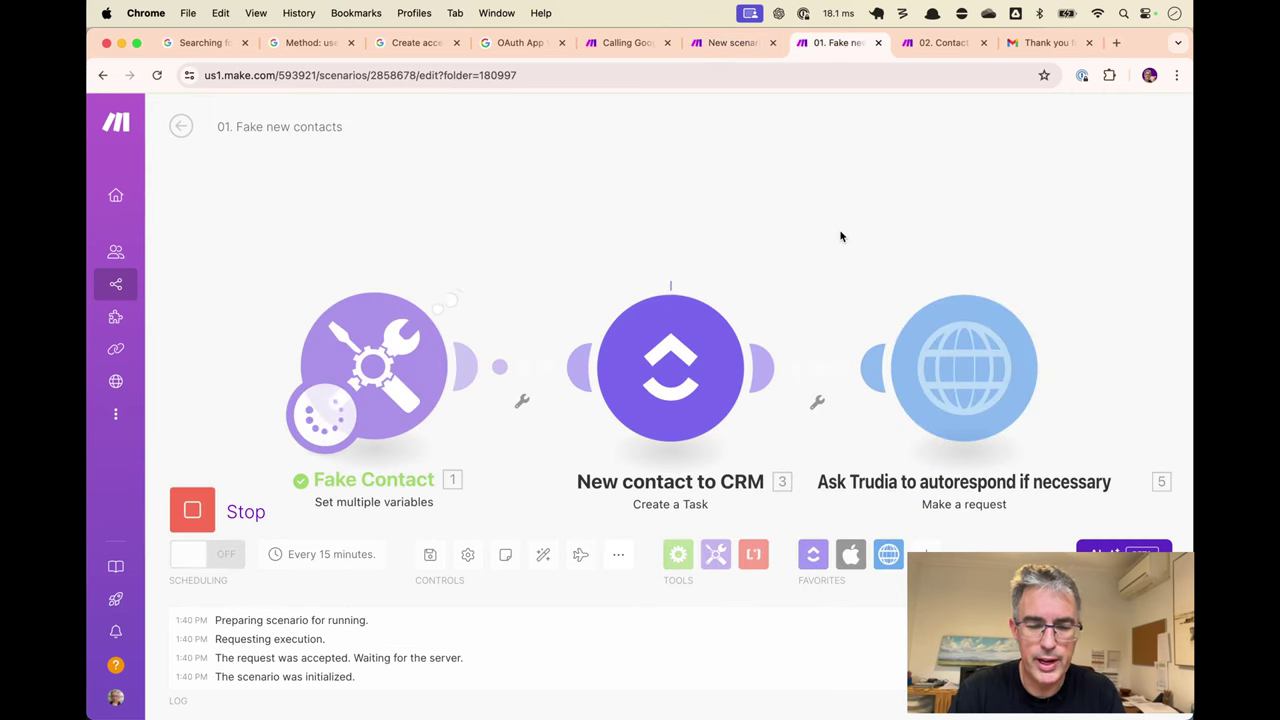
# Confirm the new email greets 'Hey Dr Nic,', archive it, and restart Trudia listening.
pyautogui.hotkey('ctrl', 'Tab')
pyautogui.hotkey('ctrl', 'Tab')
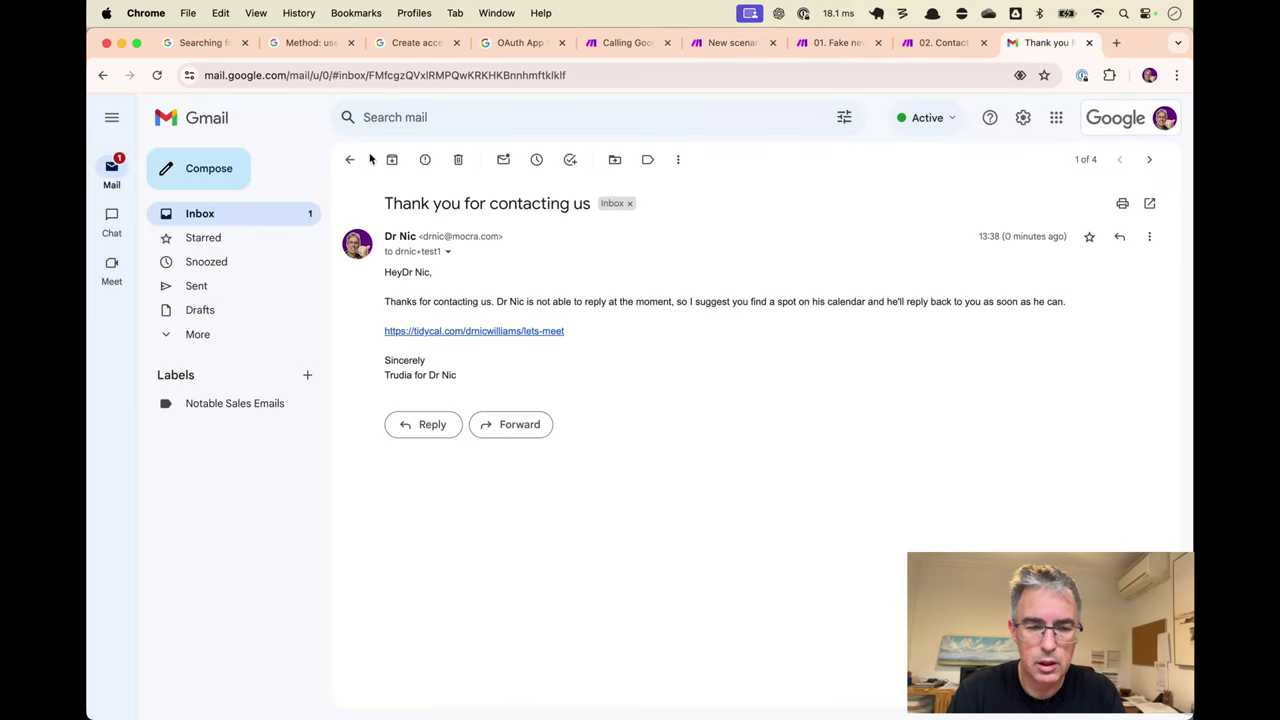
pyautogui.click(392, 159)
pyautogui.click(617, 191)
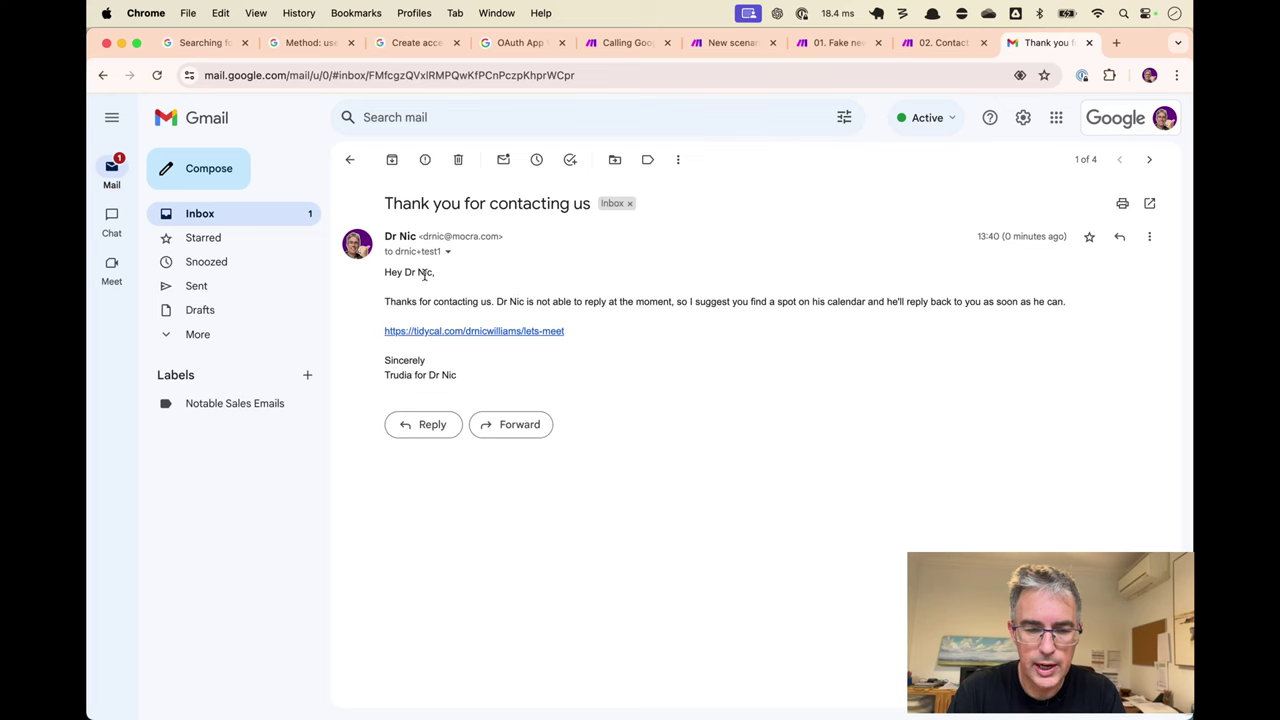
pyautogui.press('e')
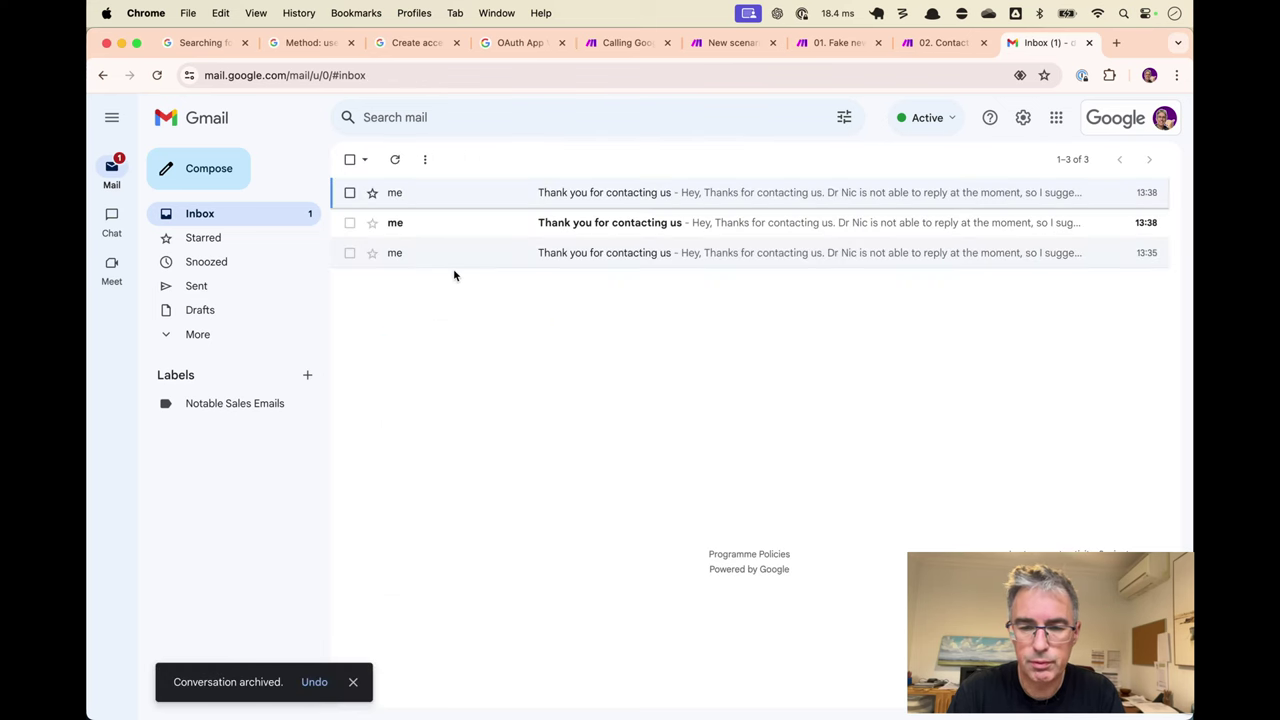
pyautogui.hotkey('ctrl', 'shift', 'Tab')
pyautogui.hotkey('ctrl', 'shift', 'Tab')
pyautogui.hotkey('ctrl', 'Tab')
pyautogui.hotkey('ctrl', 'shift', 'Tab')
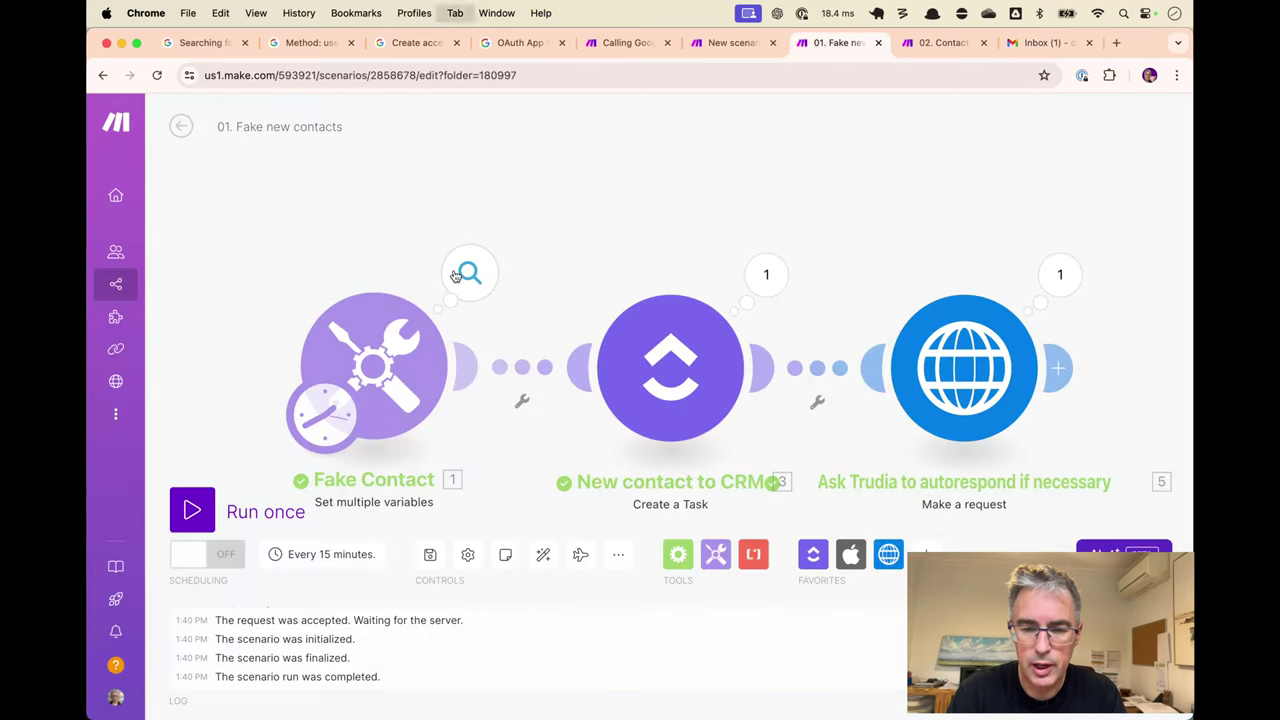
pyautogui.hotkey('ctrl', 'Tab')
pyautogui.hotkey('ctrl', 'shift', 'Tab')
pyautogui.hotkey('ctrl', 'shift', 'Tab')
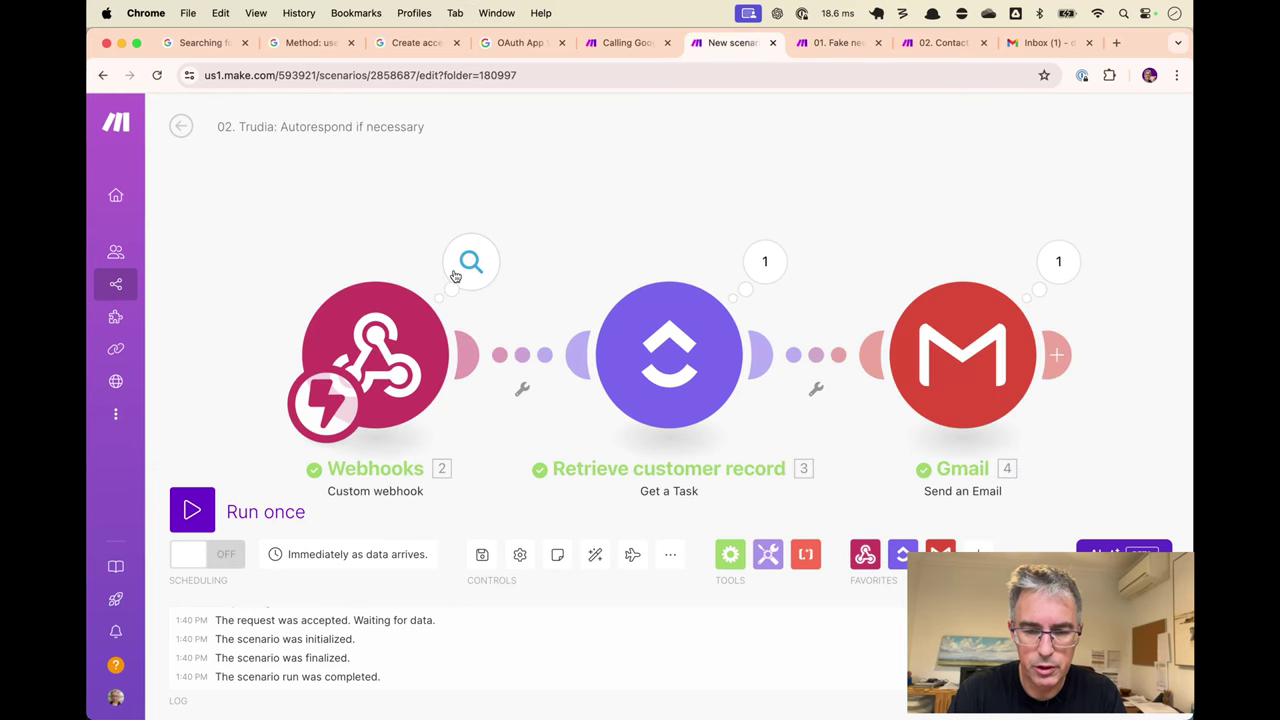
pyautogui.hotkey('ctrl', 'Tab')
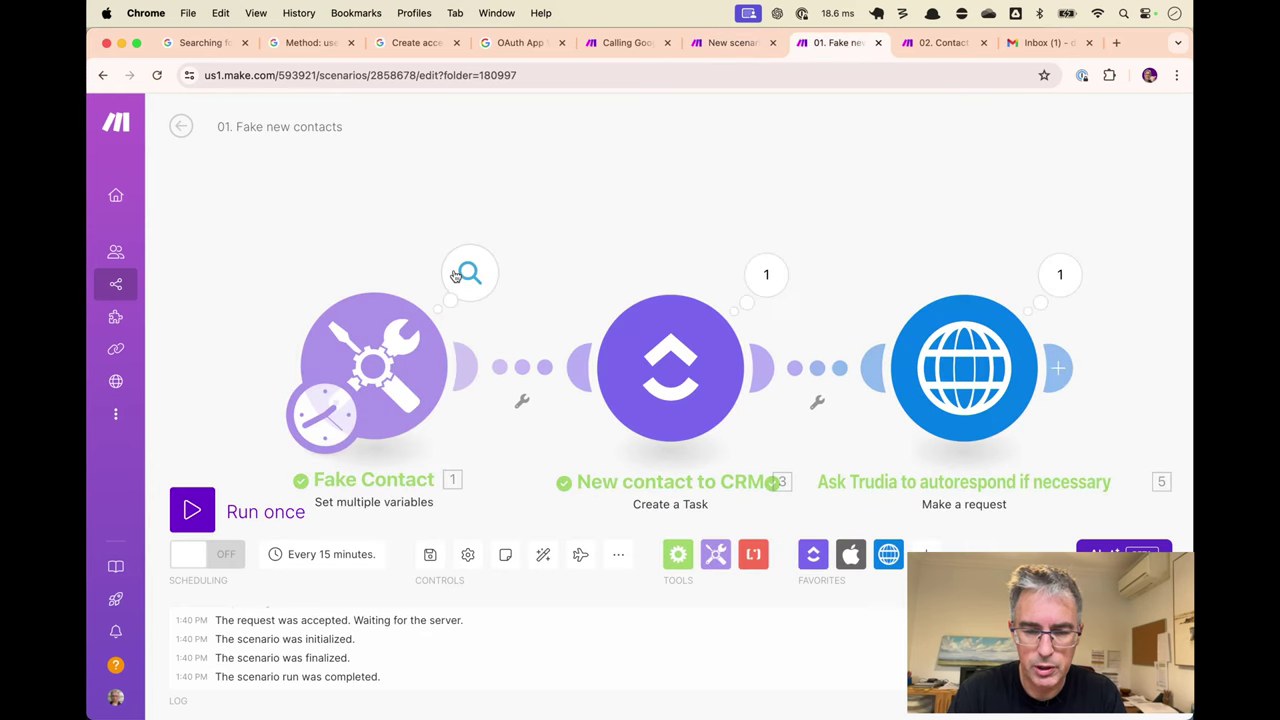
# Clear the Fake Contact preferredName 'Dr Nic' and run the fake new contacts scenario once.
pyautogui.click(332, 380)
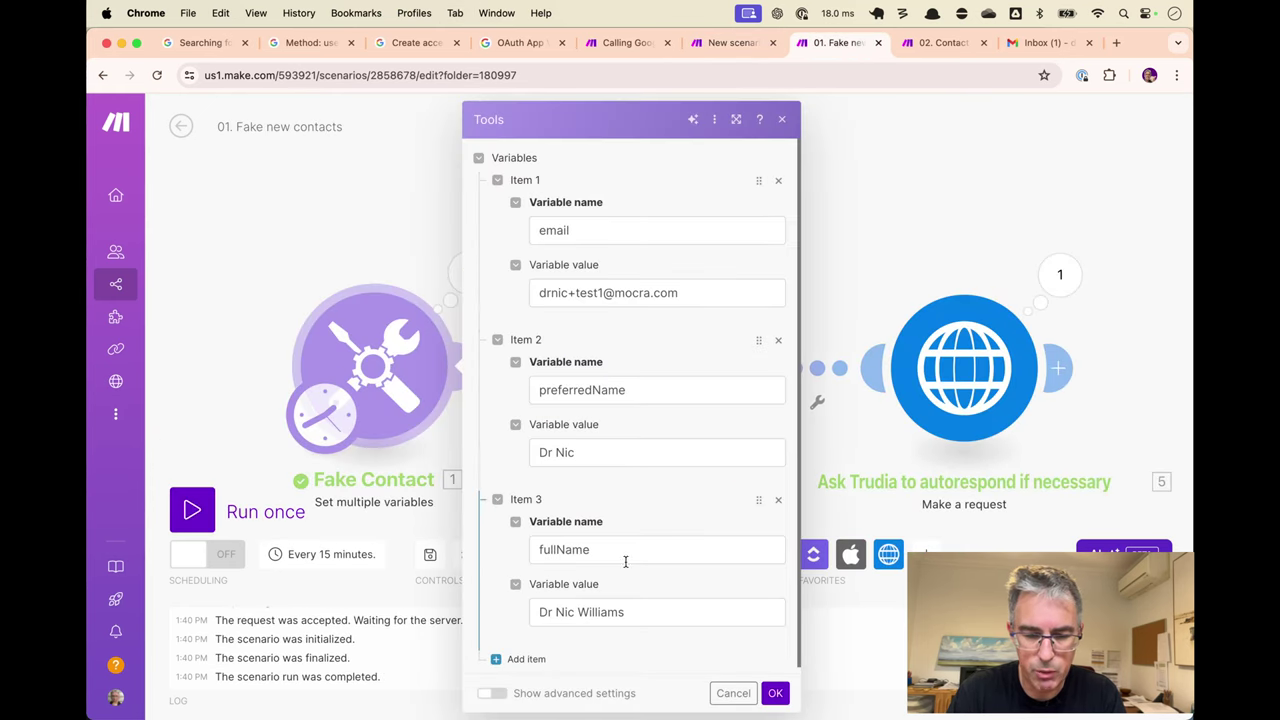
pyautogui.tripleClick(621, 455)
pyautogui.press('BackSpace')
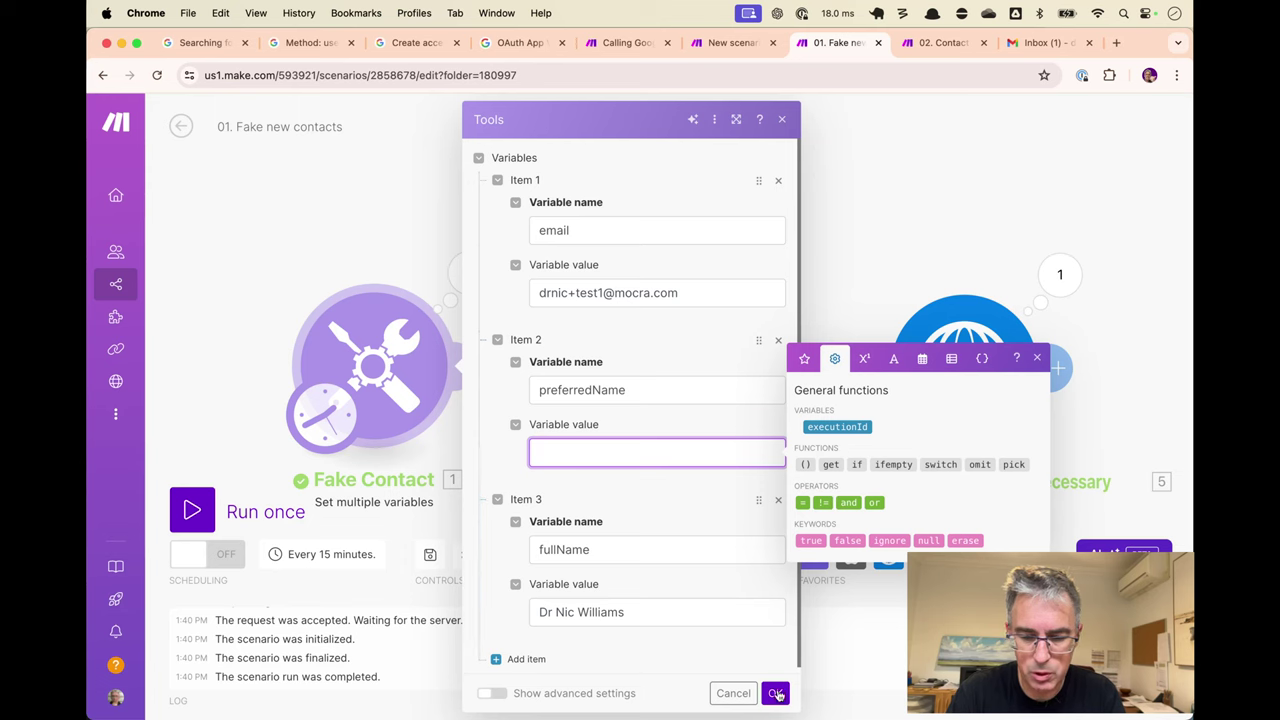
pyautogui.click(775, 693)
pyautogui.hotkey('ctrl', "'")
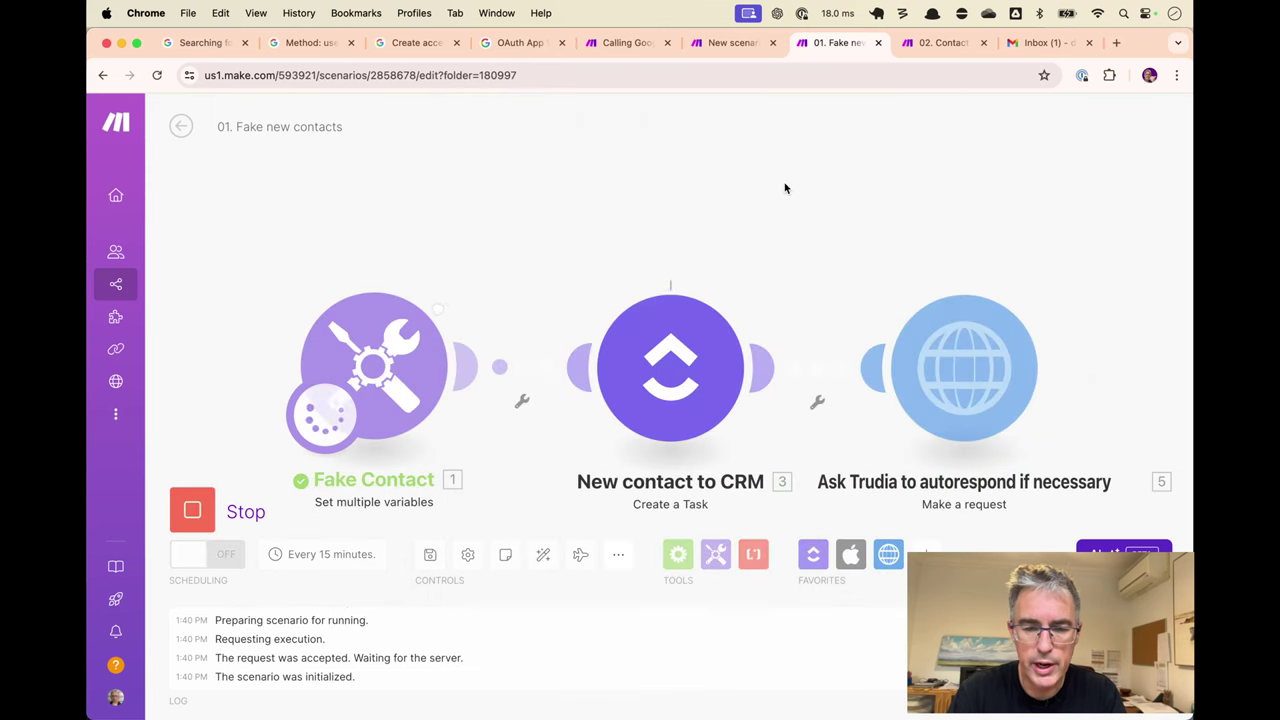
pyautogui.hotkey('ctrl', 'shift', 'Tab')
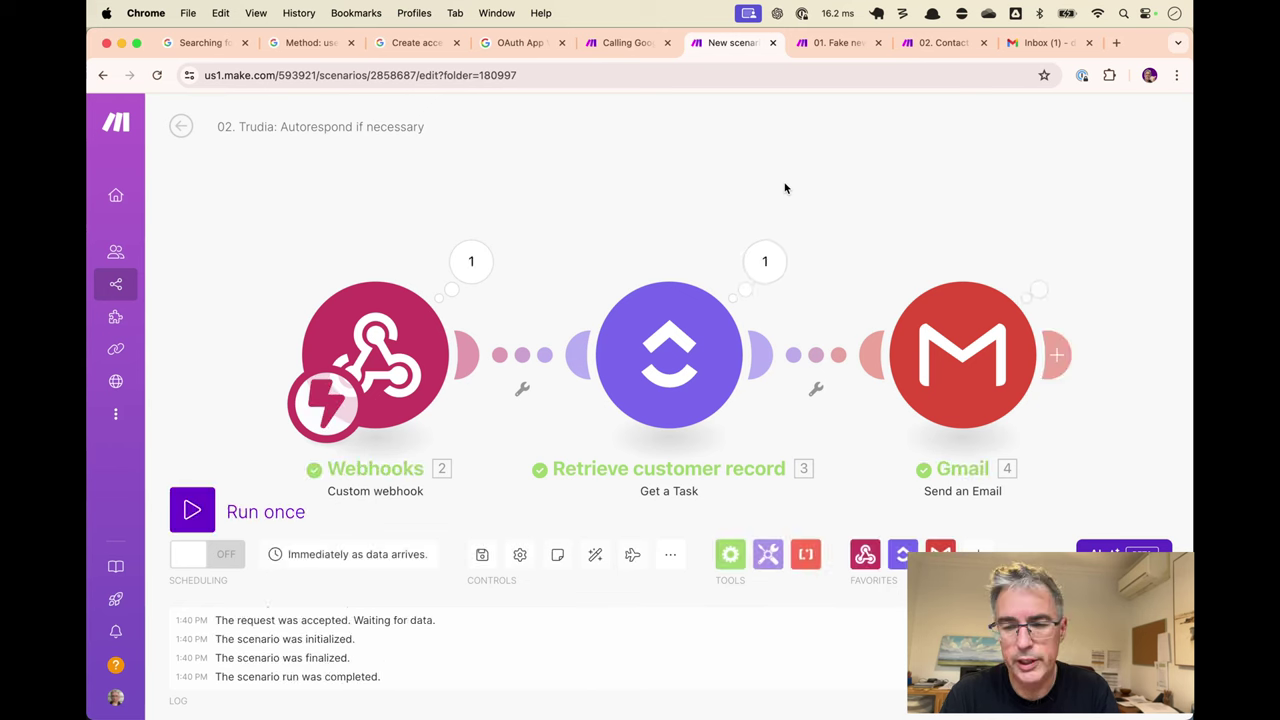
# Check the newest email greets just 'Hey,', then archive every email in the inbox.
pyautogui.click(1048, 42)
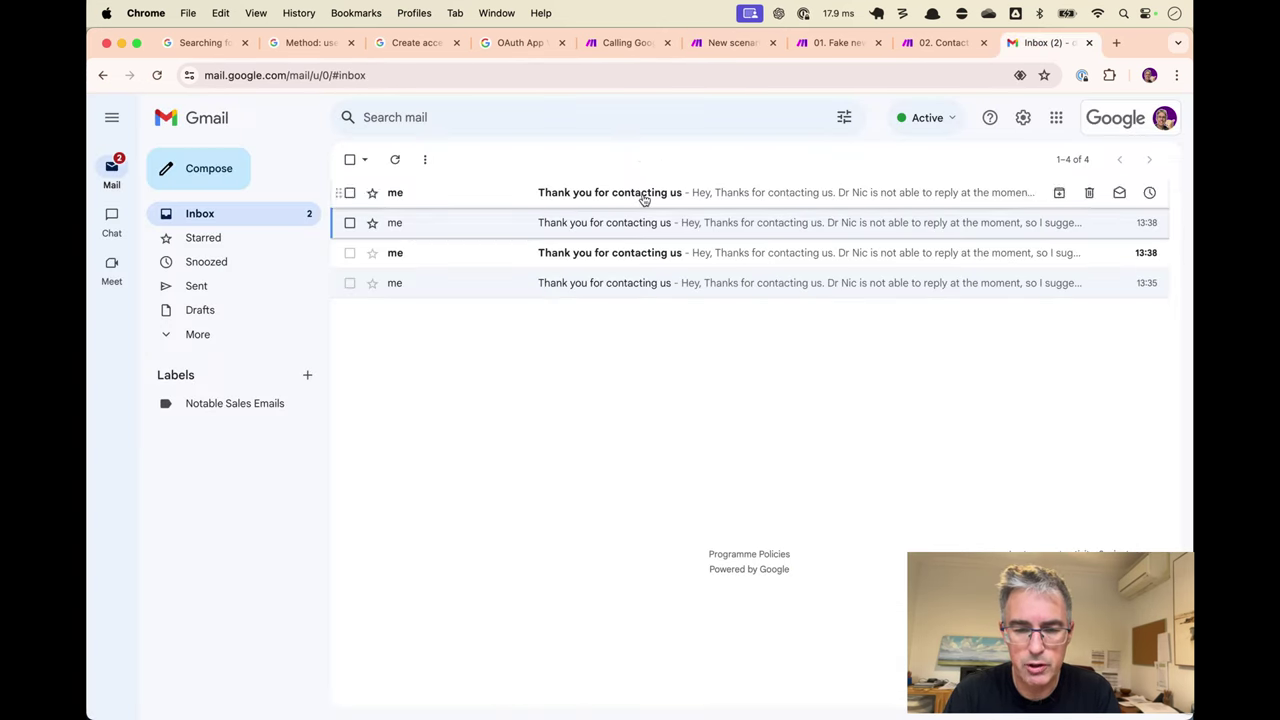
pyautogui.click(646, 193)
pyautogui.moveTo(385, 273); pyautogui.dragTo(412, 279)
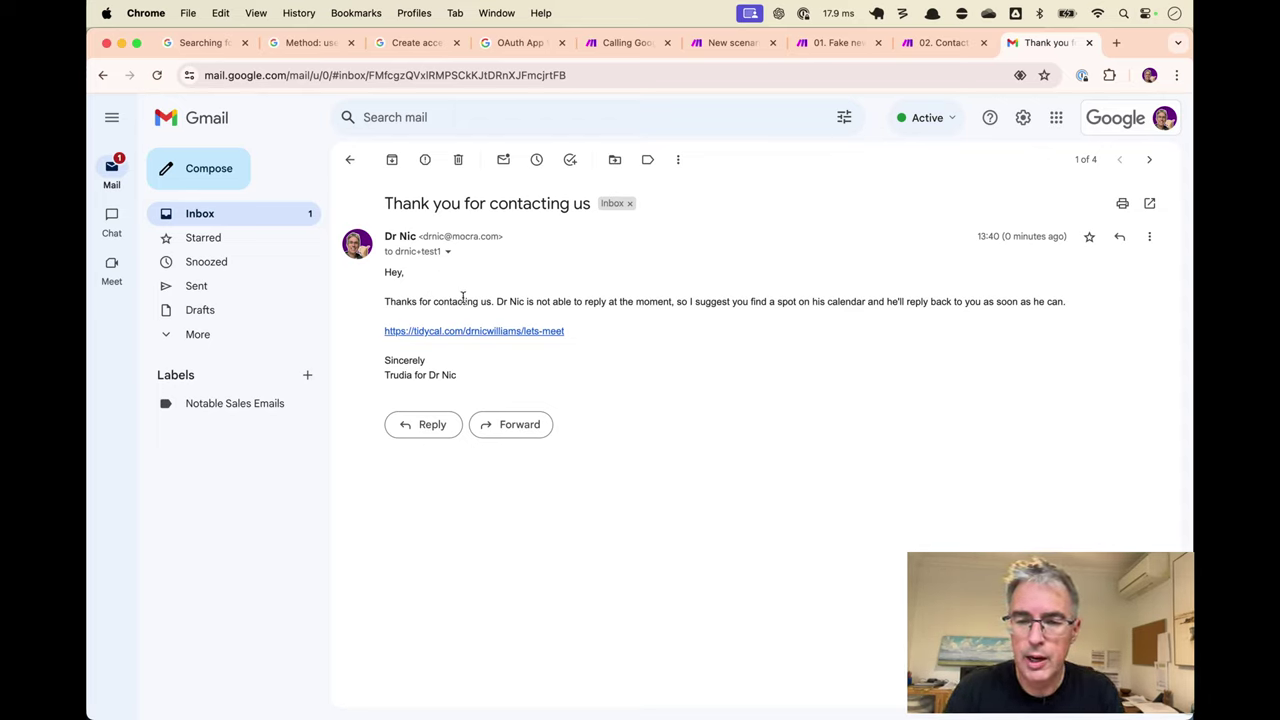
pyautogui.press('e')
pyautogui.click(349, 159)
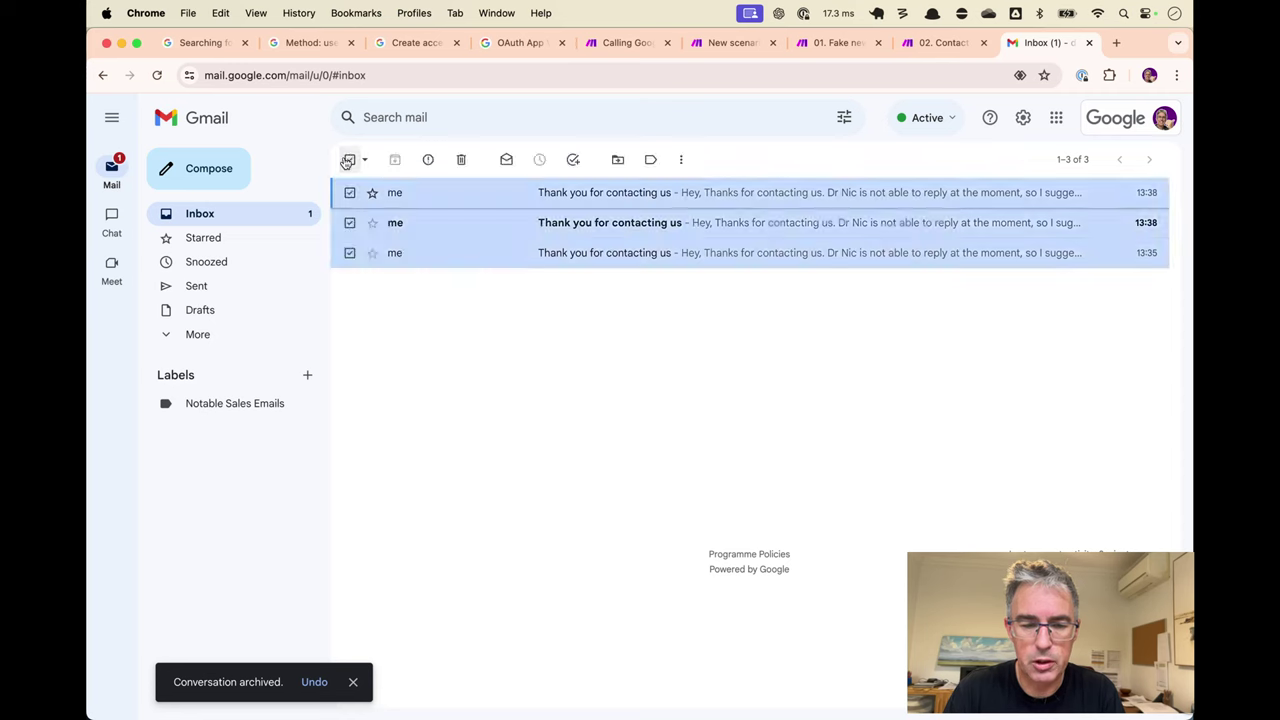
pyautogui.press('e')
pyautogui.hotkey('ctrl', 'shift', 'Tab')
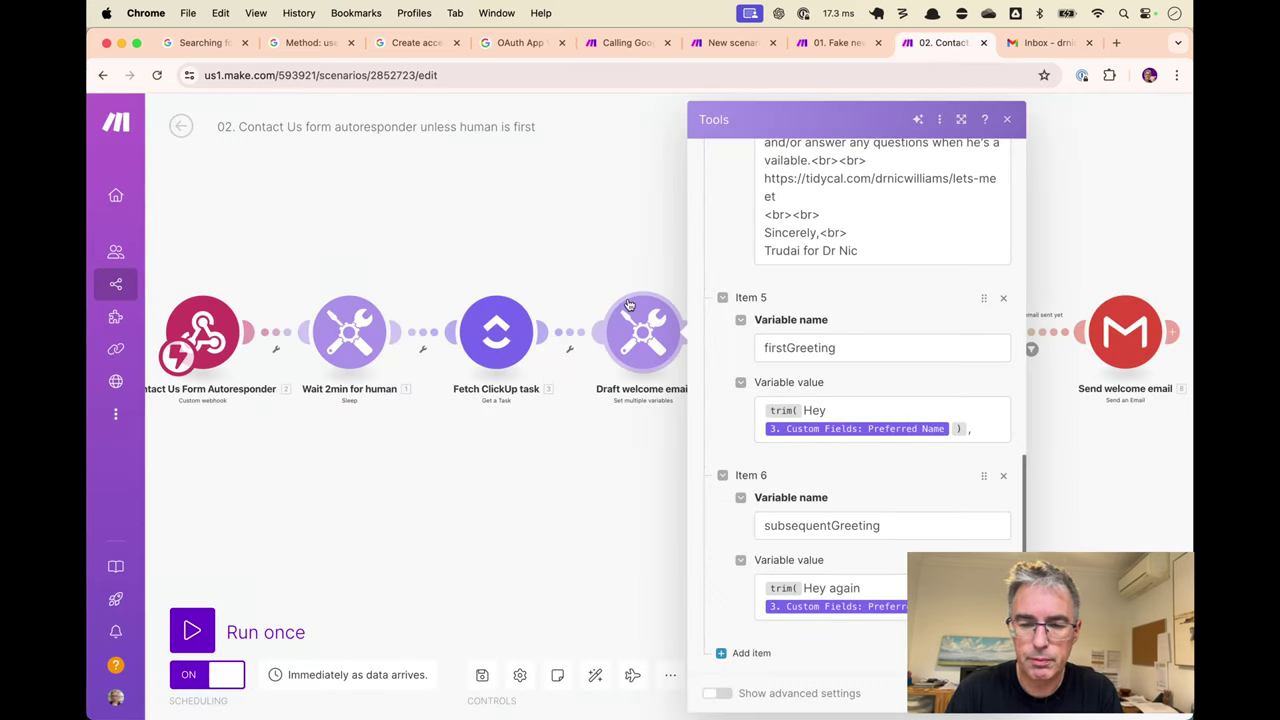
# Close the greeting variables panel and return to the Trudia: Autorespond if necessary scenario.
pyautogui.press('Escape')
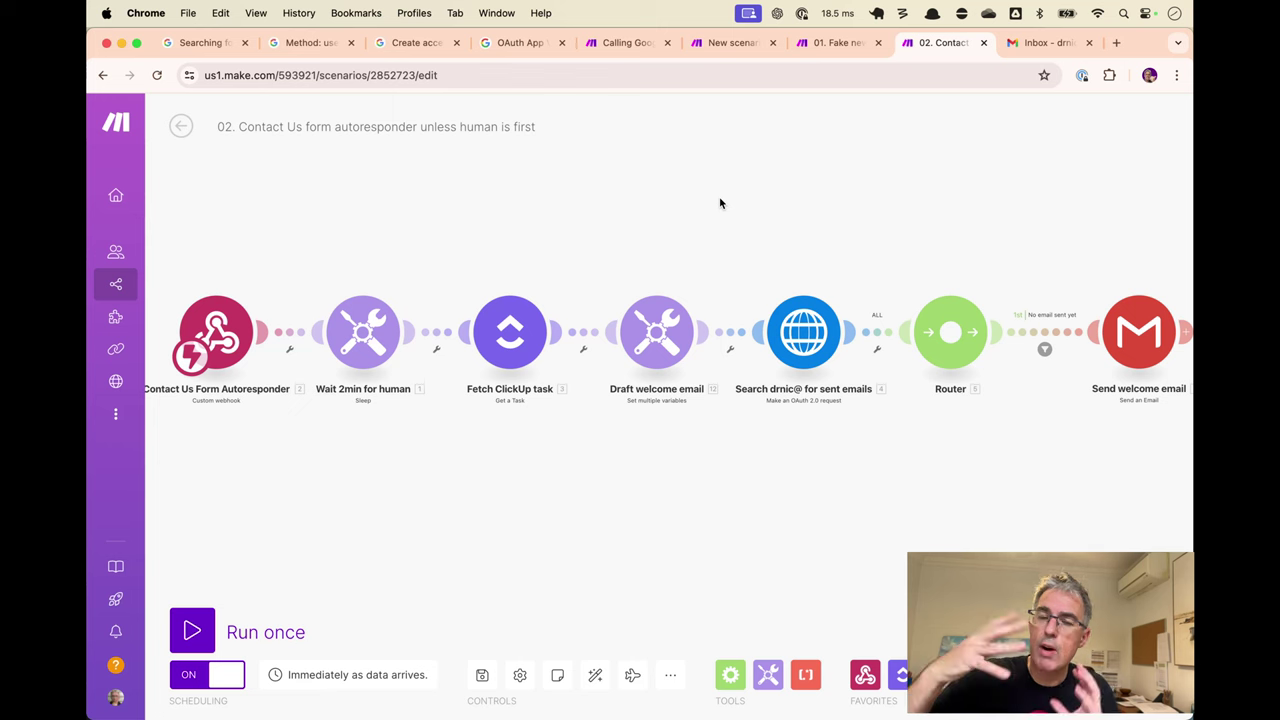
pyautogui.hotkey('ctrl', 'shift', 'Tab')
pyautogui.hotkey('ctrl', 'shift', 'Tab')
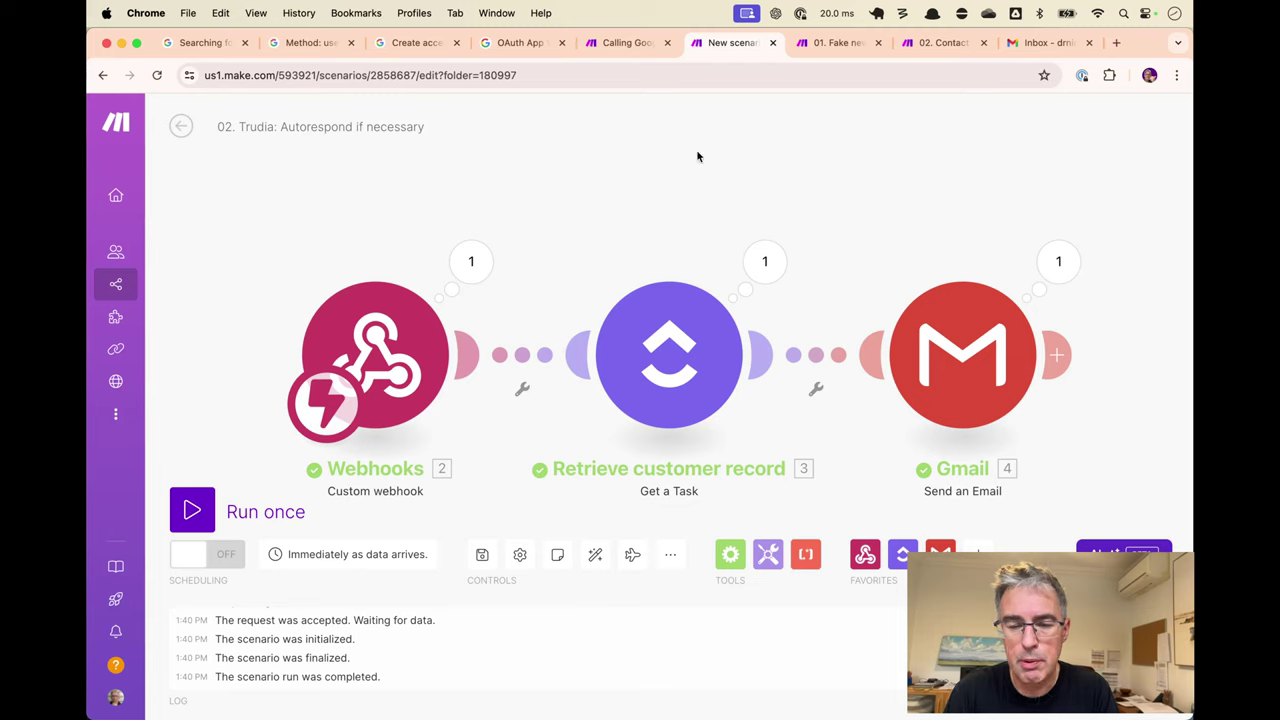
# Insert a Tools Sleep module between the webhook and the customer-record lookup, delay 1 second.
pyautogui.moveTo(560, 166); pyautogui.dragTo(980, 460)
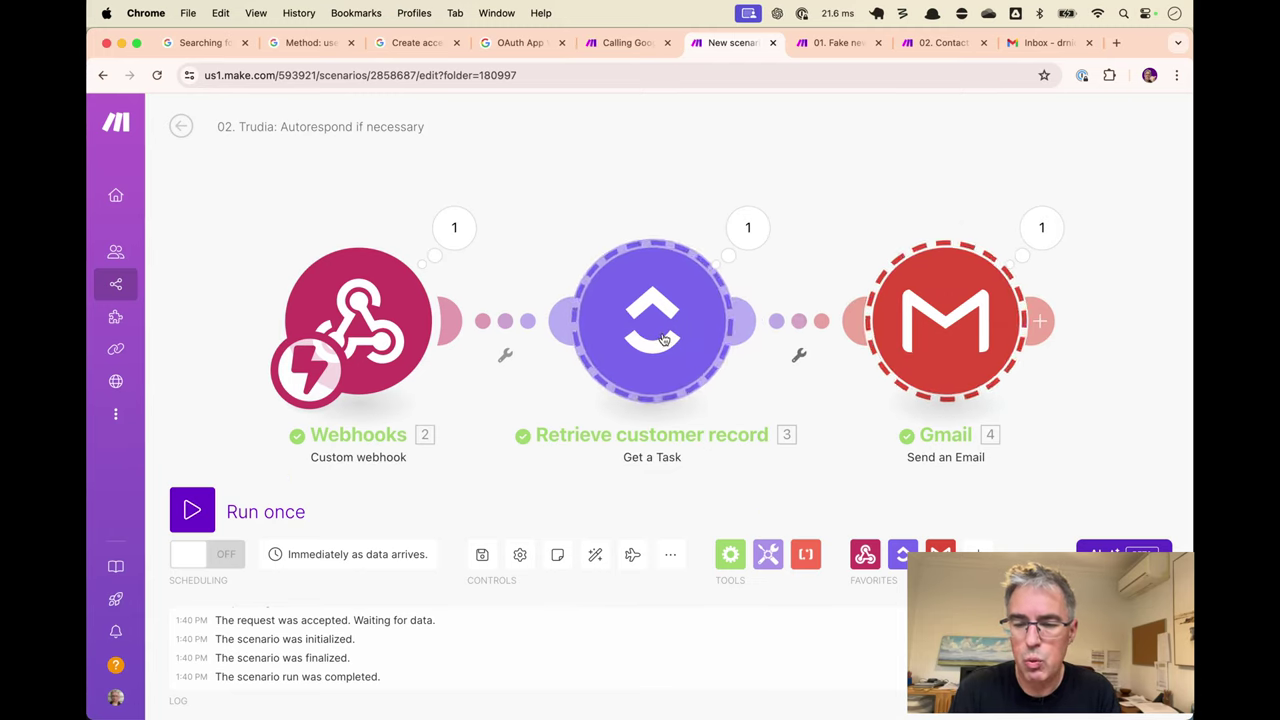
pyautogui.moveTo(664, 339); pyautogui.dragTo(1099, 330)
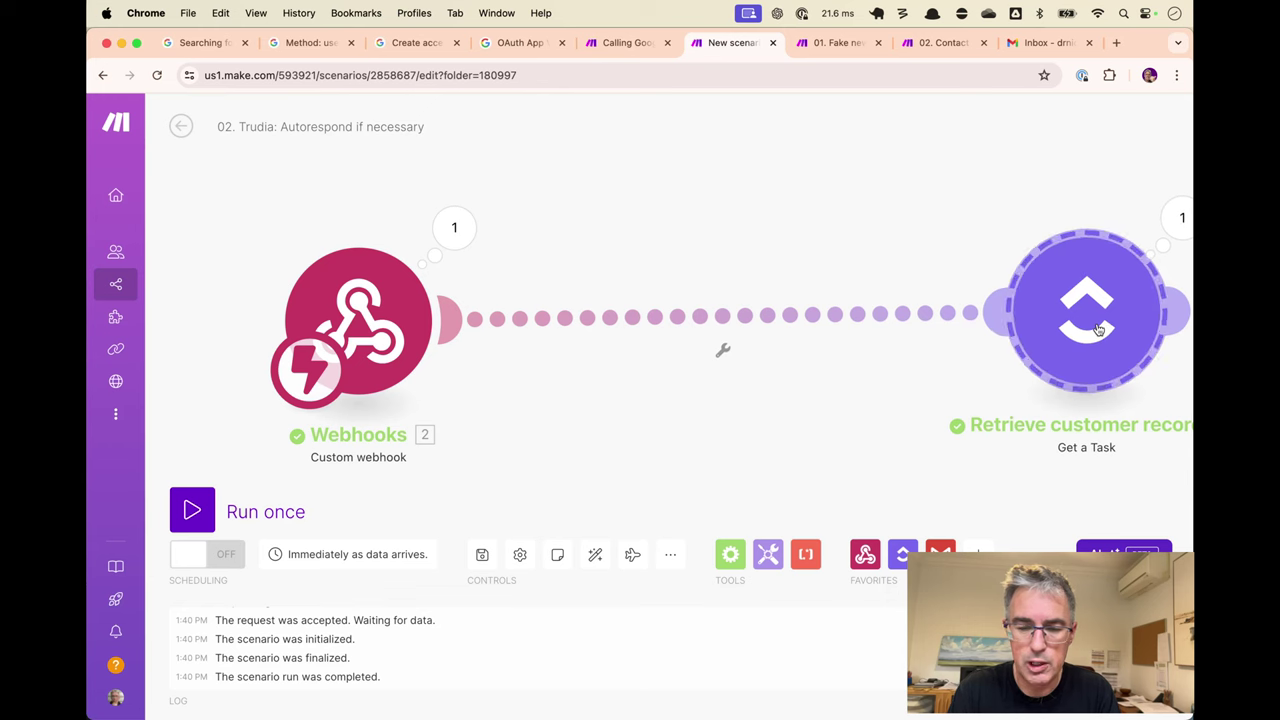
pyautogui.rightClick(790, 324)
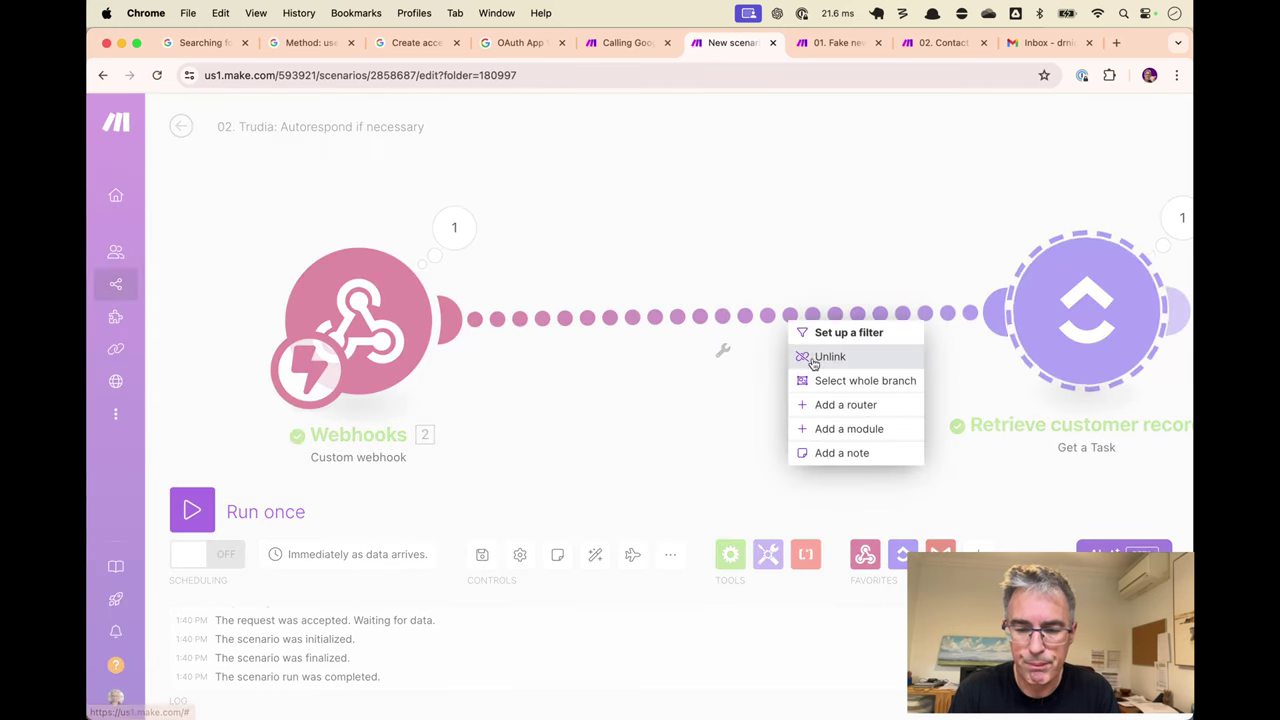
pyautogui.click(847, 427)
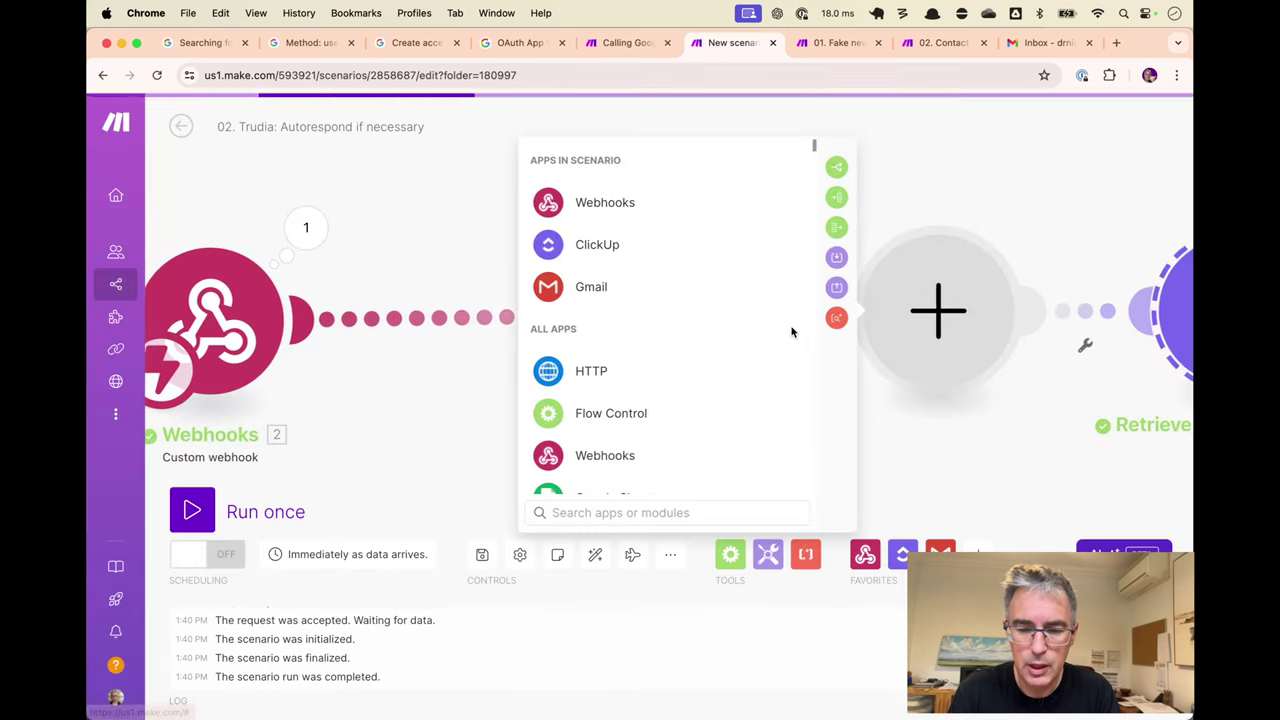
pyautogui.click(629, 512)
pyautogui.write('sleep')
pyautogui.click(598, 204)
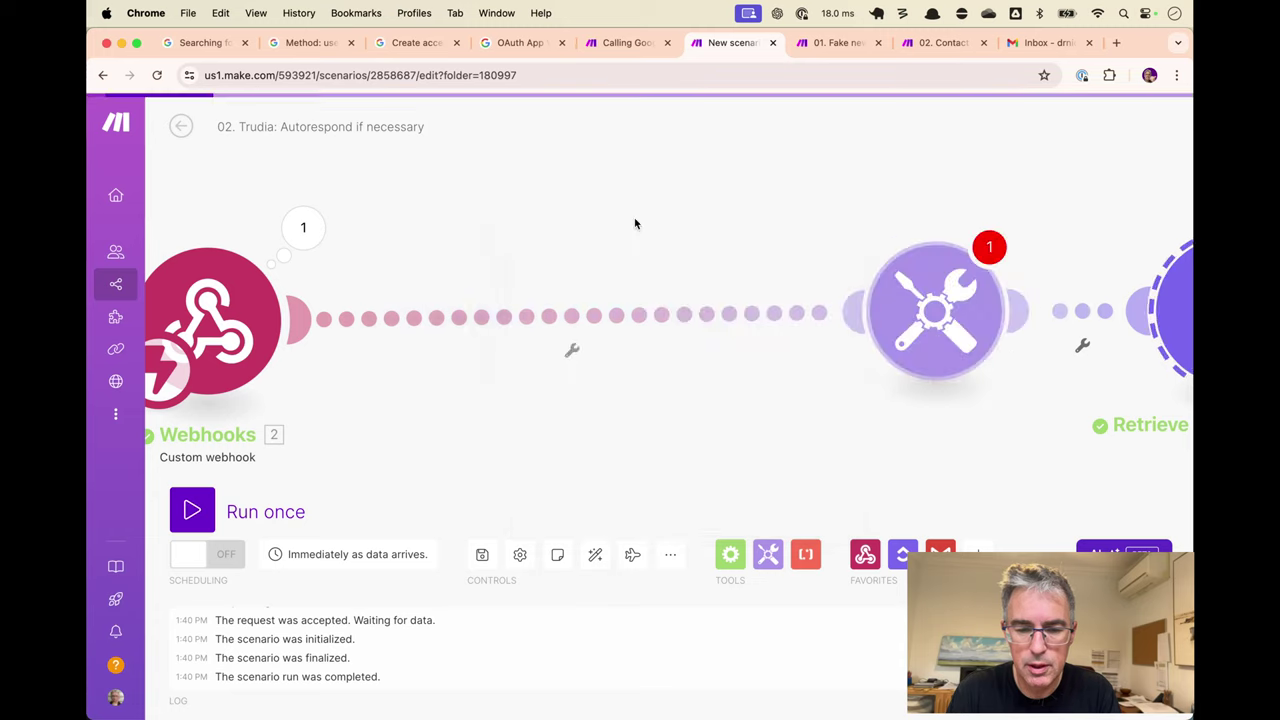
pyautogui.click(650, 294)
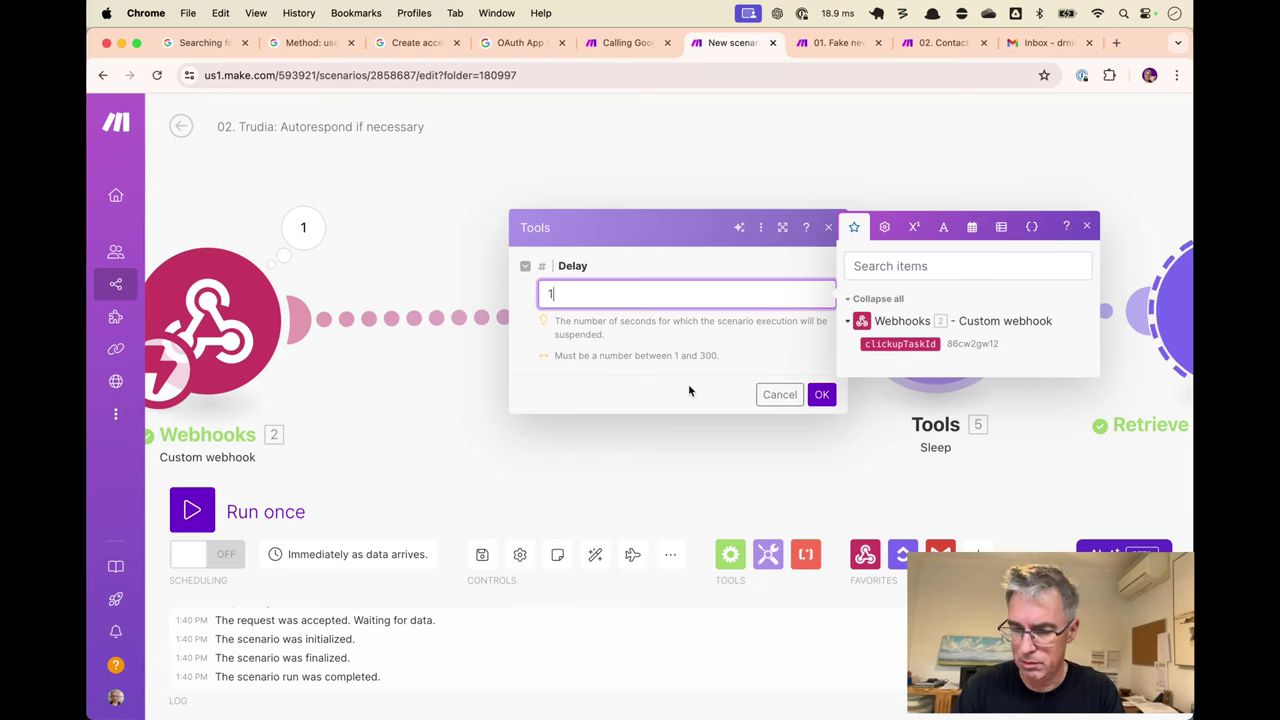
pyautogui.click(822, 395)
# Rename the Sleep module to 'TODO: sleep 120s'.
pyautogui.rightClick(918, 362)
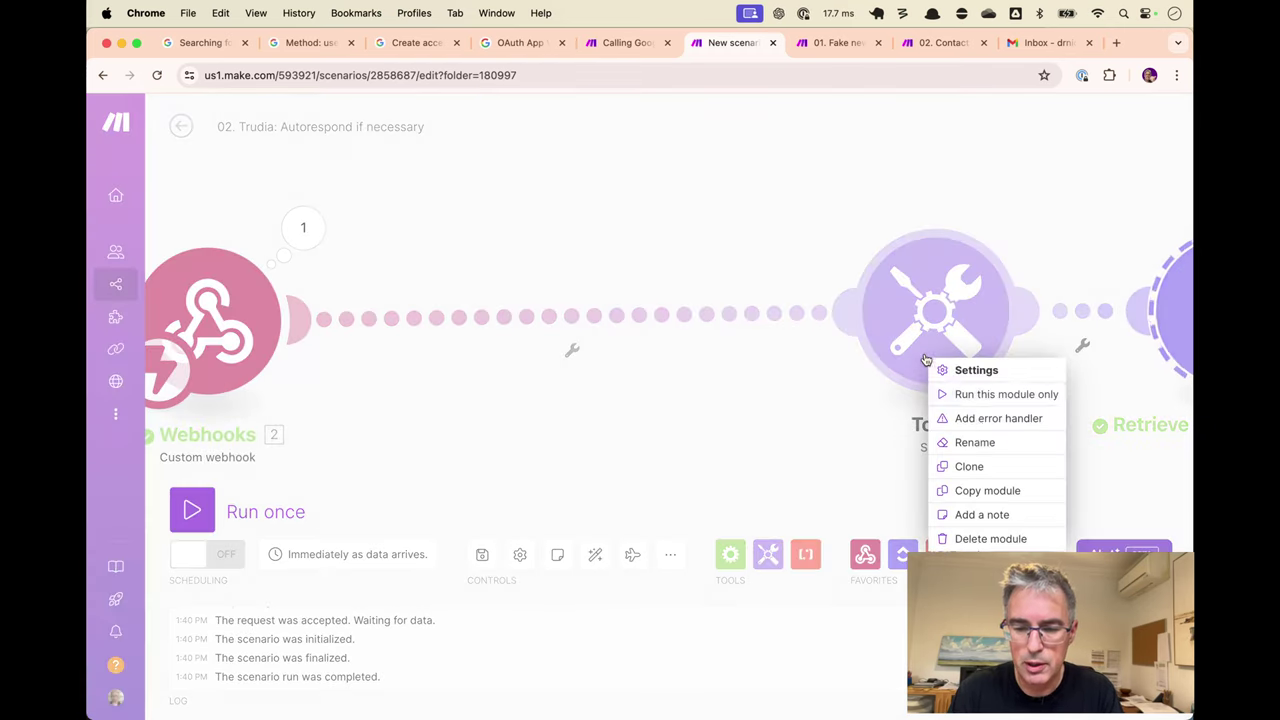
pyautogui.click(970, 443)
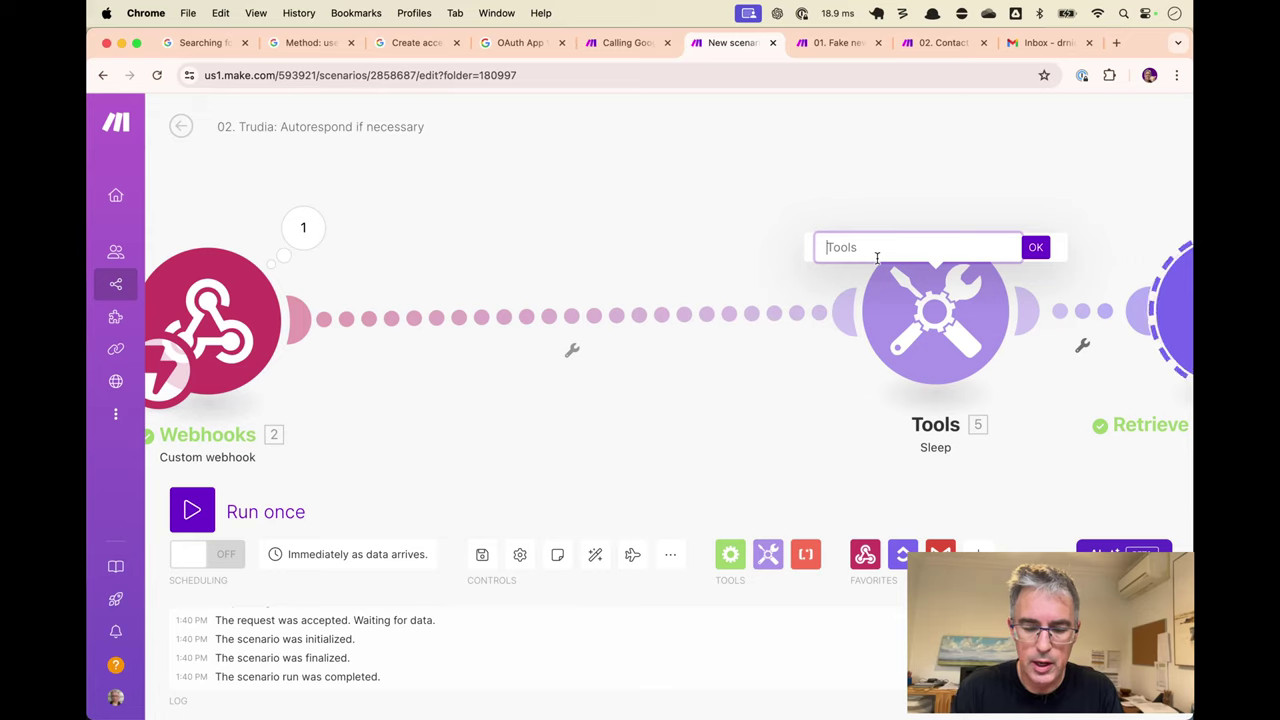
pyautogui.write('Dummy slee')
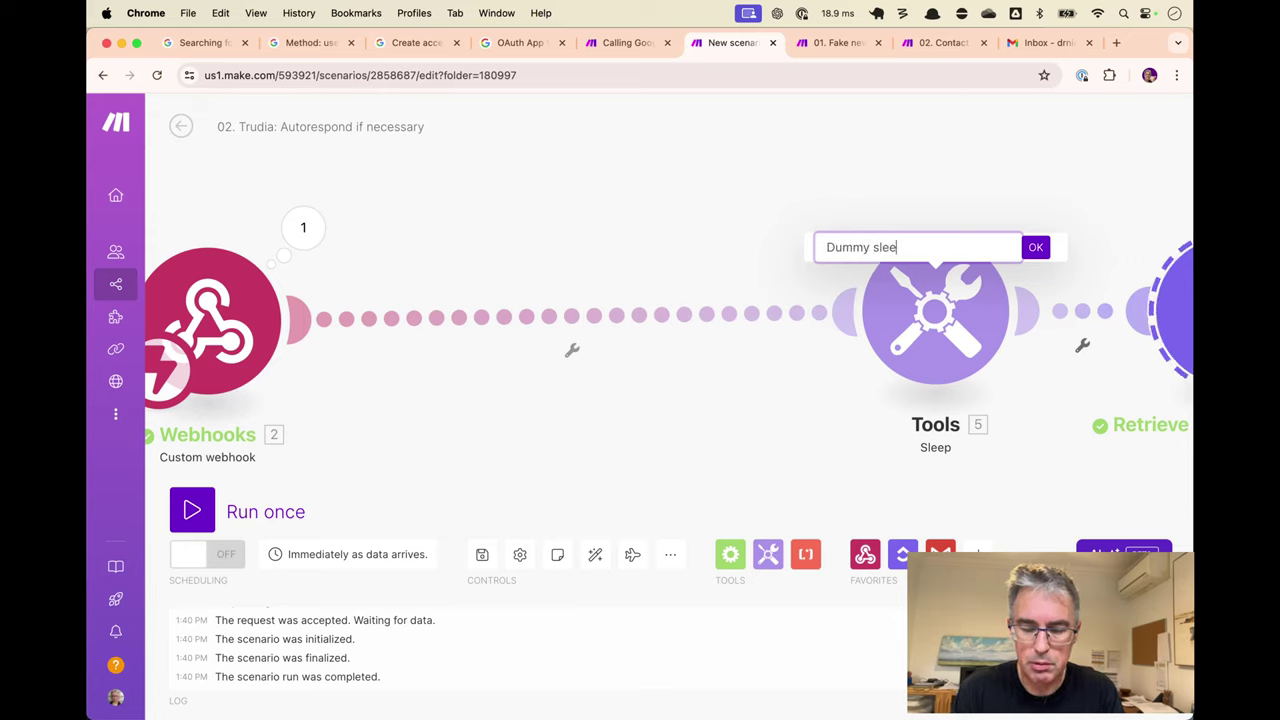
pyautogui.press('BackSpace')
pyautogui.press('BackSpace')
pyautogui.press('BackSpace')
pyautogui.press('BackSpace')
pyautogui.press('BackSpace')
pyautogui.press('BackSpace')
pyautogui.press('BackSpace')
pyautogui.press('BackSpace')
pyautogui.press('BackSpace')
pyautogui.press('BackSpace')
pyautogui.write('TODO: s')
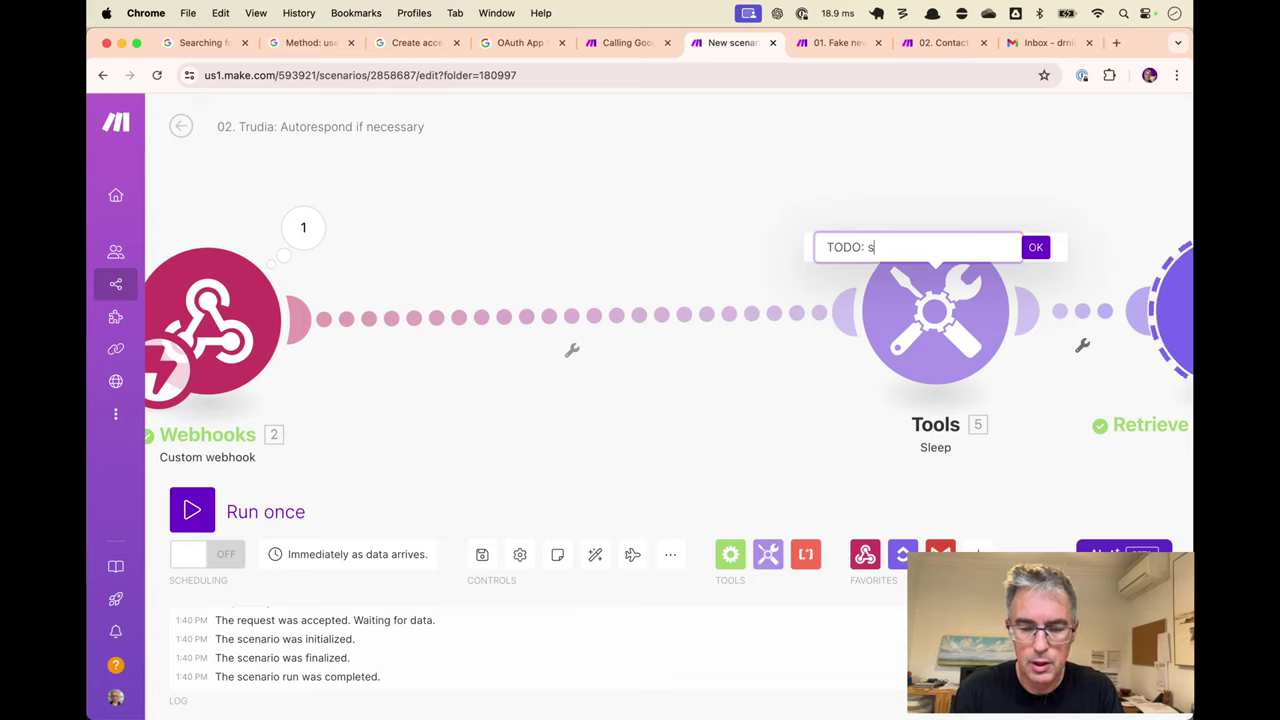
pyautogui.write('leep 120s')
pyautogui.press('Return')
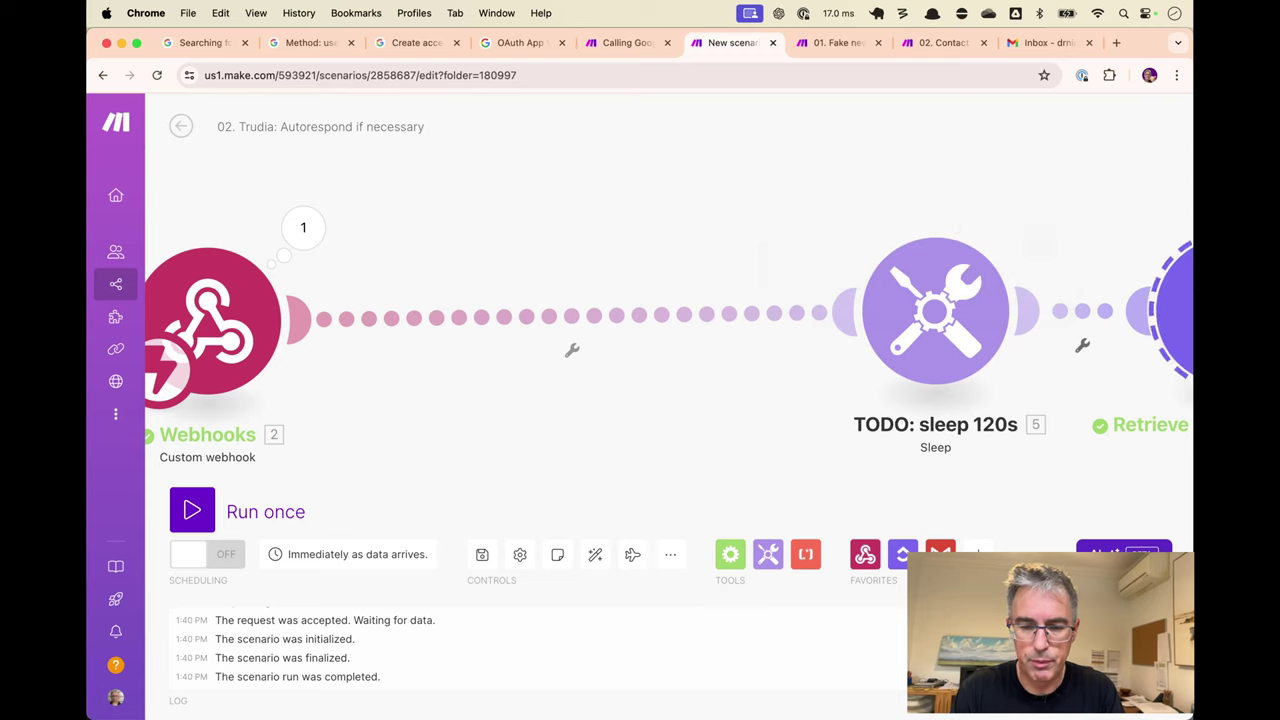
# Auto-align the four modules into an even row and rename the Gmail module 'Trudia sends email'.
pyautogui.click(595, 554)
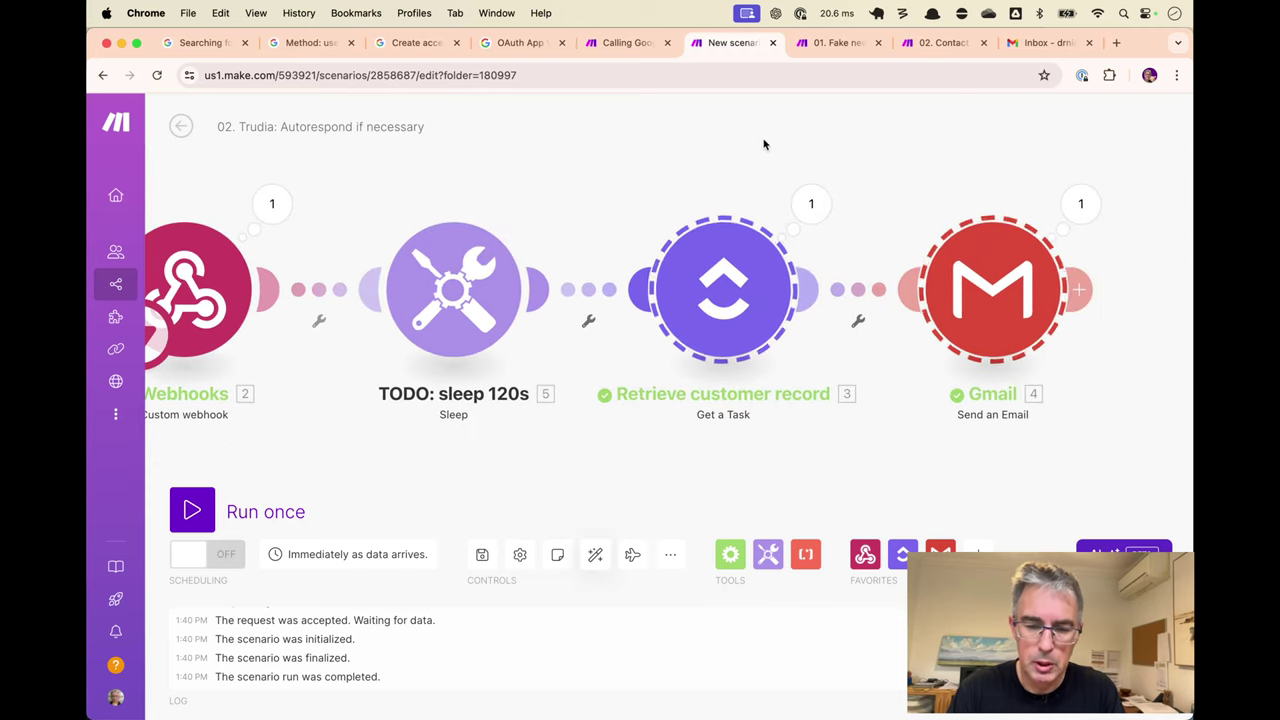
pyautogui.rightClick(1013, 315)
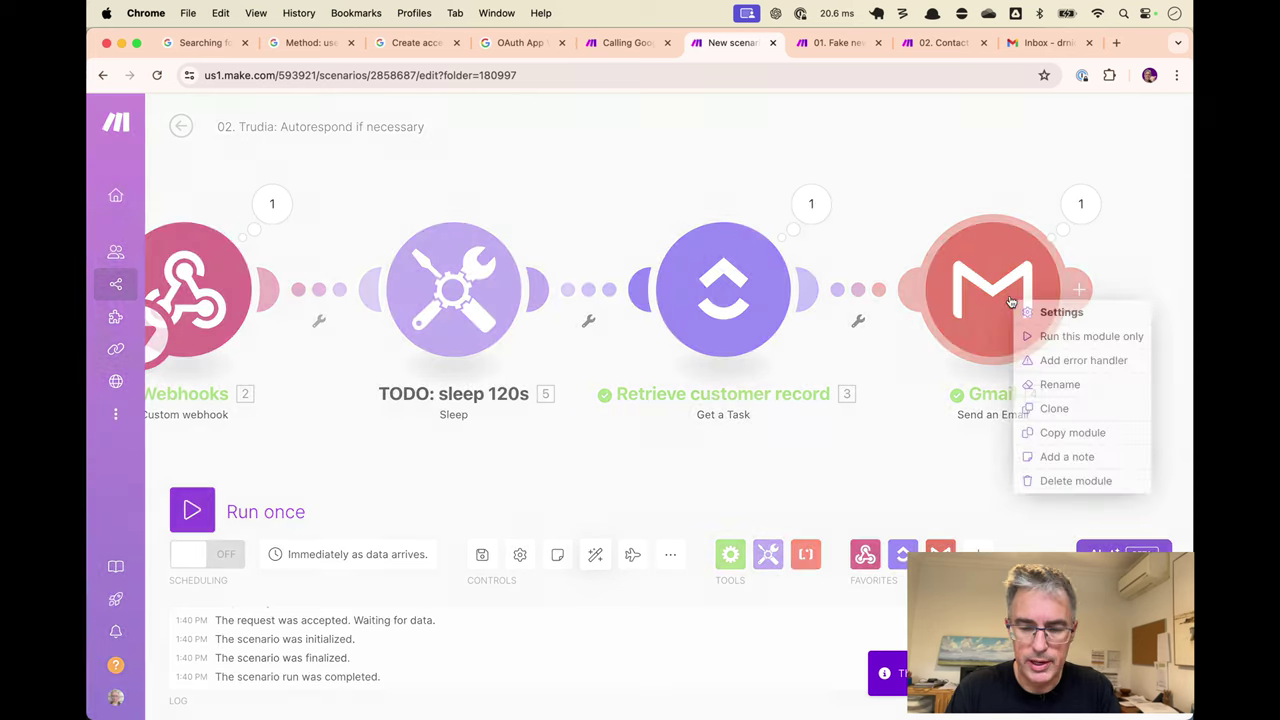
pyautogui.click(1052, 383)
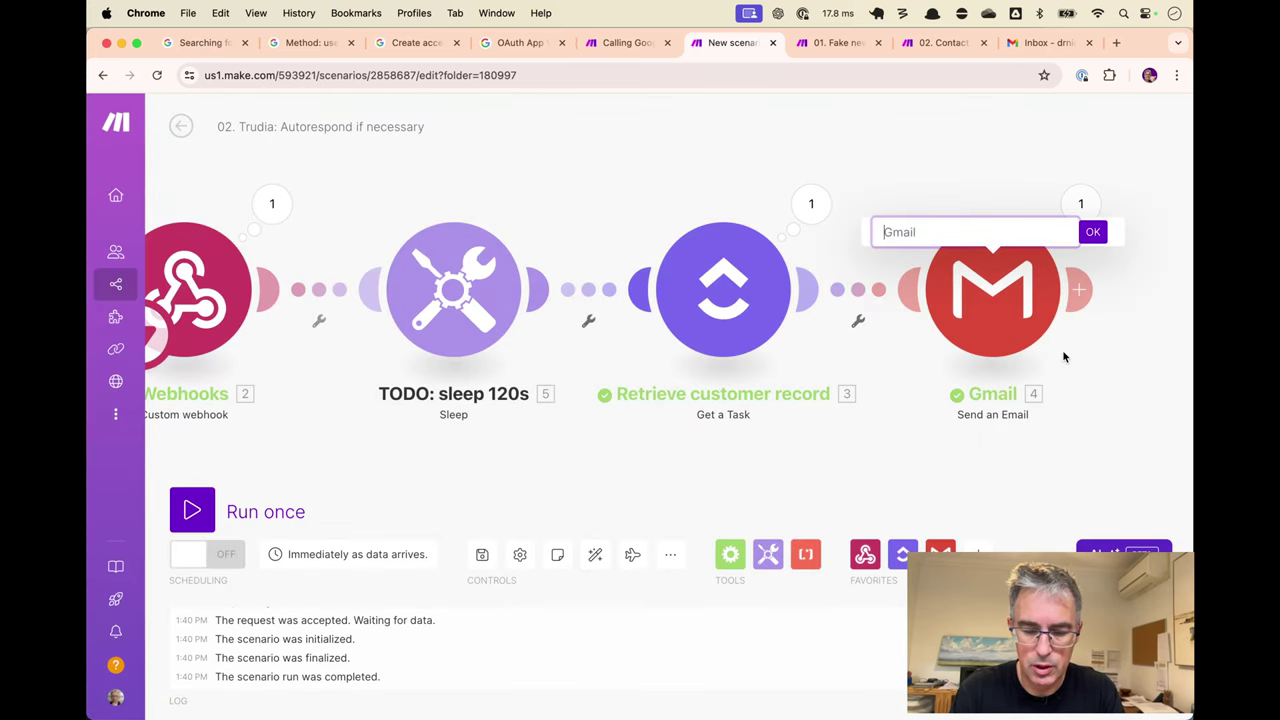
pyautogui.write('Trudia')
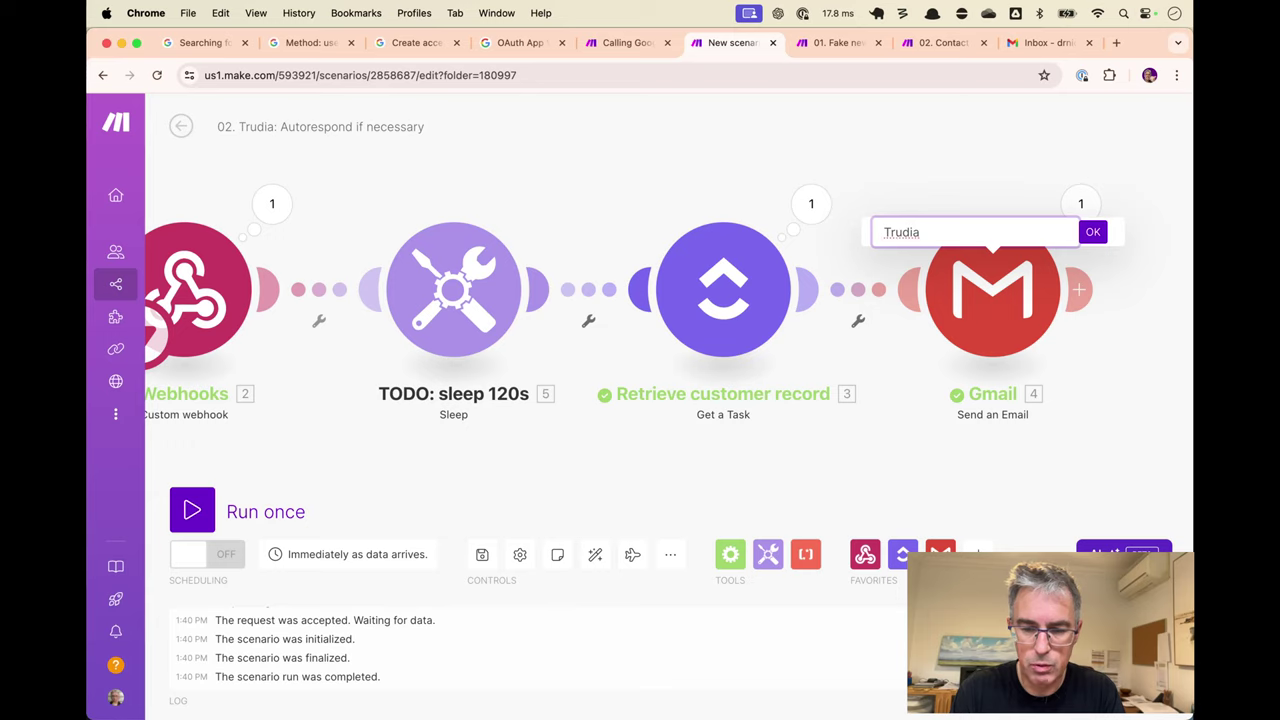
pyautogui.write(' sends email')
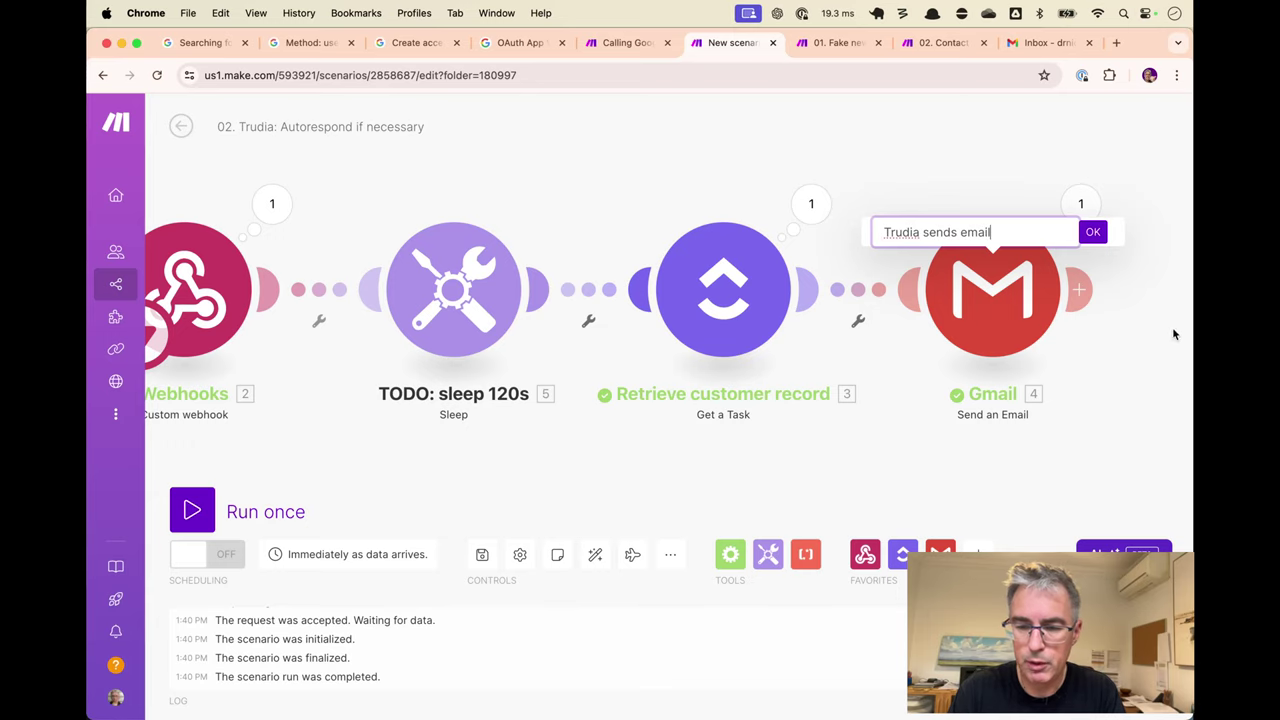
pyautogui.press('Return')
pyautogui.hscroll(-2, 915, 157)
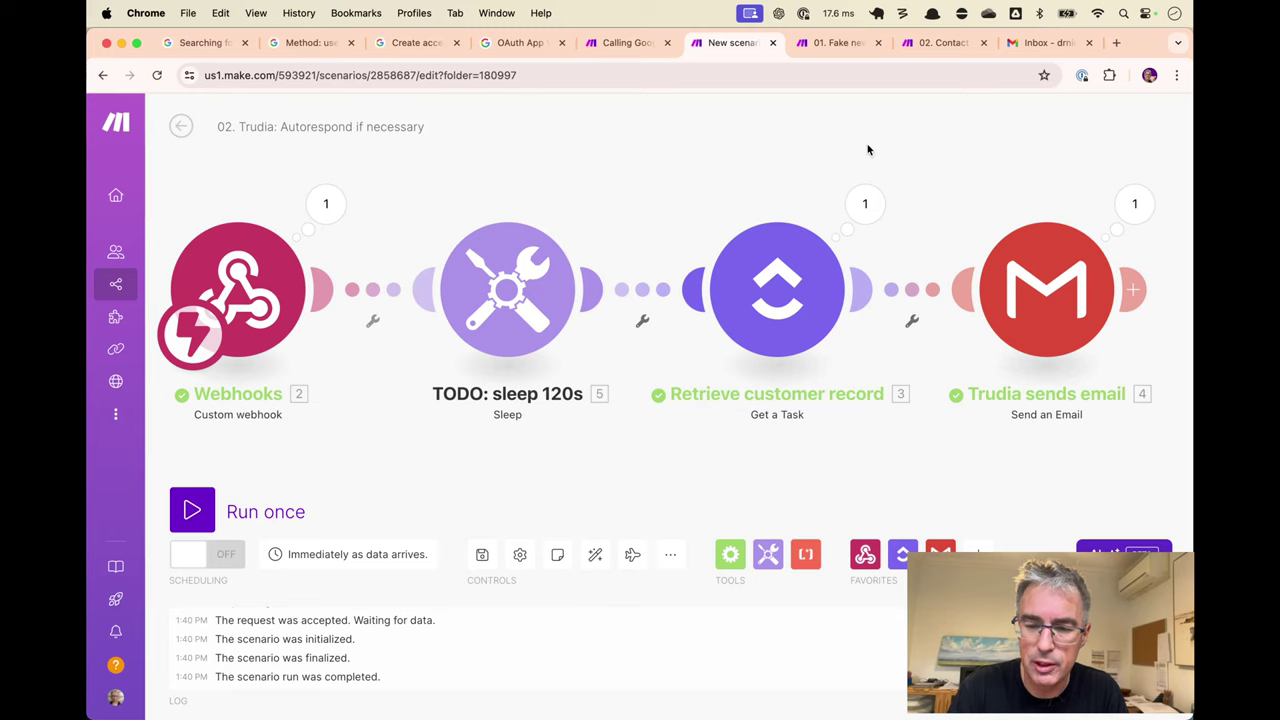
# Shift the scenario view left and move the email module further right.
pyautogui.moveTo(868, 150); pyautogui.dragTo(771, 163)
pyautogui.scroll(-2, 781, 165)
pyautogui.moveTo(831, 264); pyautogui.dragTo(1126, 258)
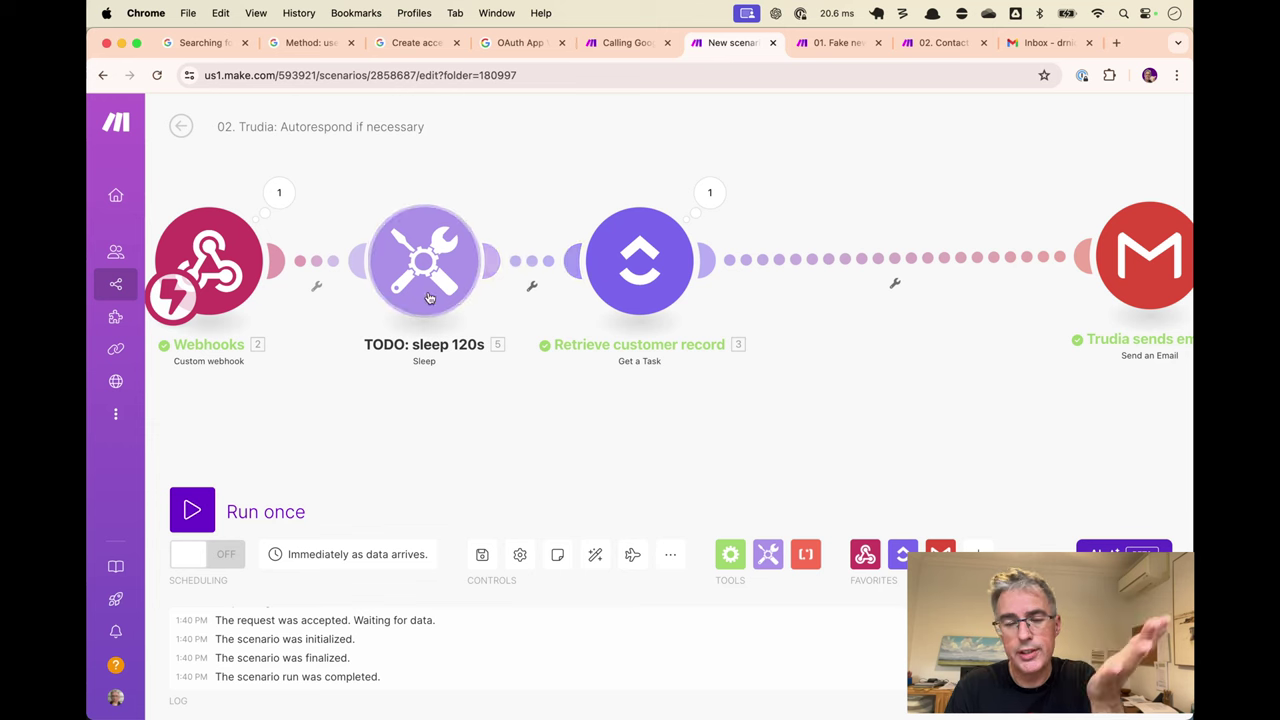
# In the ClickUp lookup's output, expand Custom Fields (original) item 1 and select the Contact Form Email value.
pyautogui.click(710, 192)
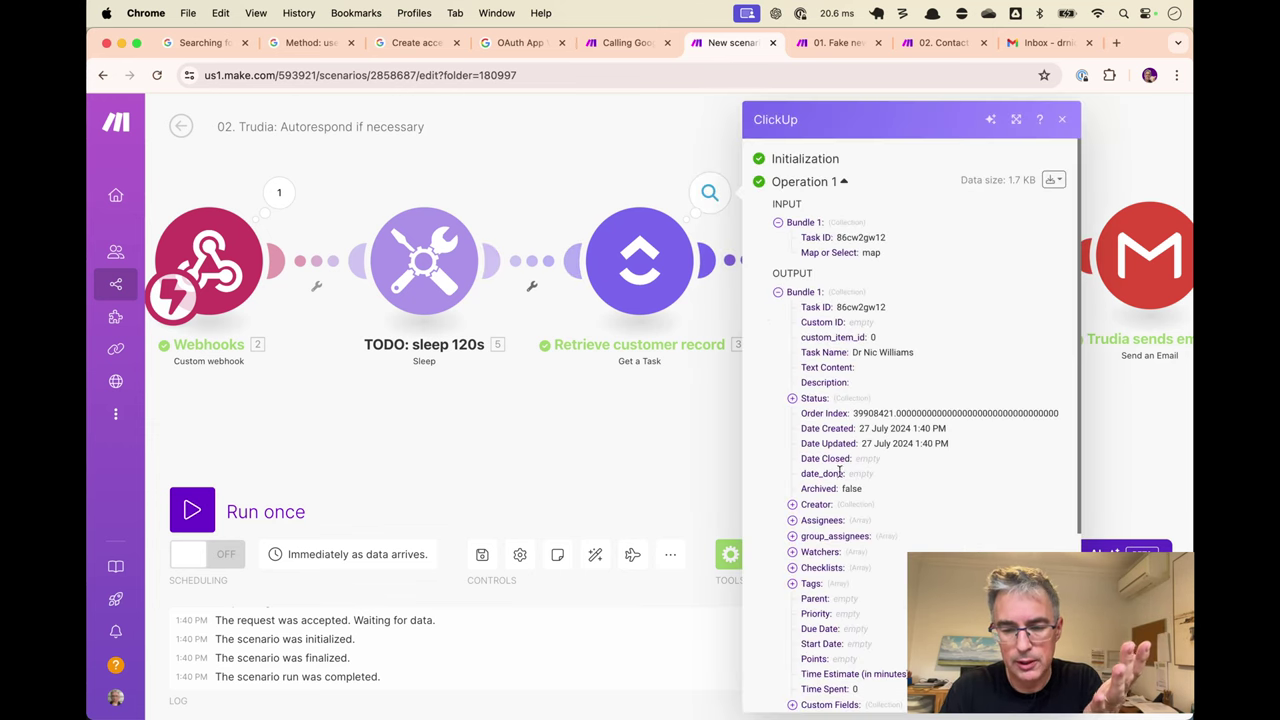
pyautogui.scroll(-5, 838, 470)
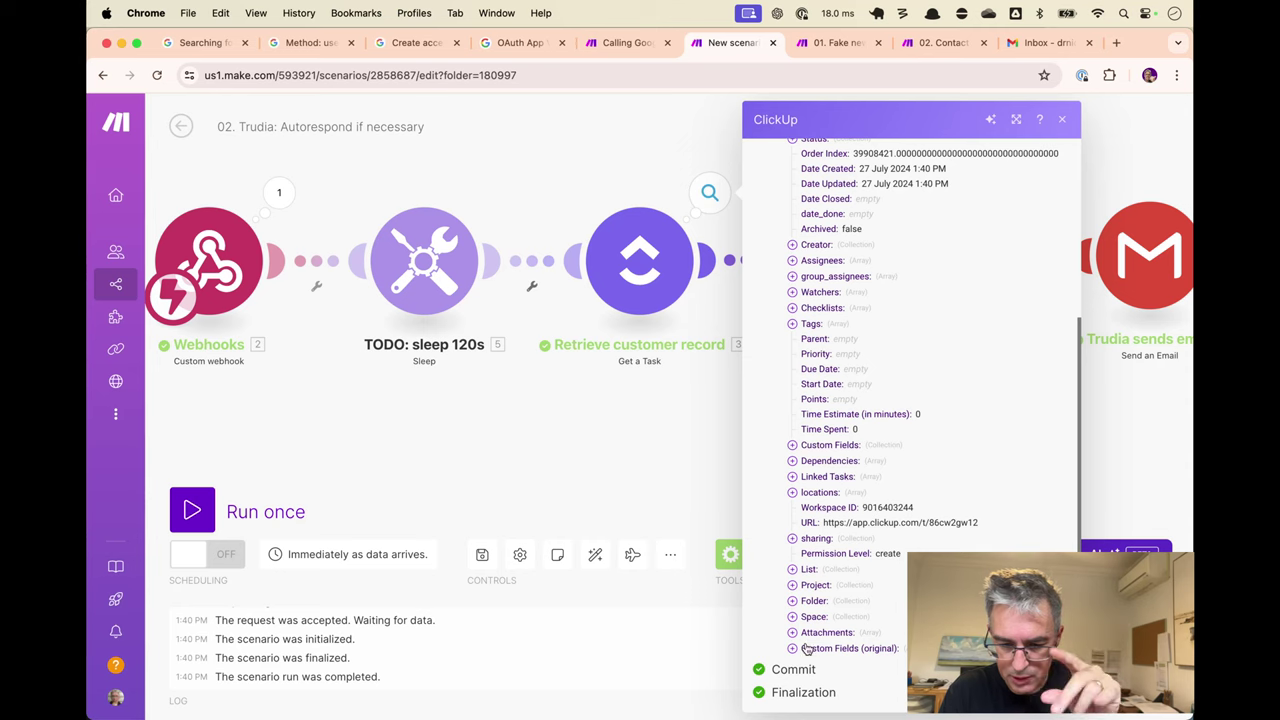
pyautogui.click(808, 648)
pyautogui.scroll(-1, 846, 641)
pyautogui.click(807, 633)
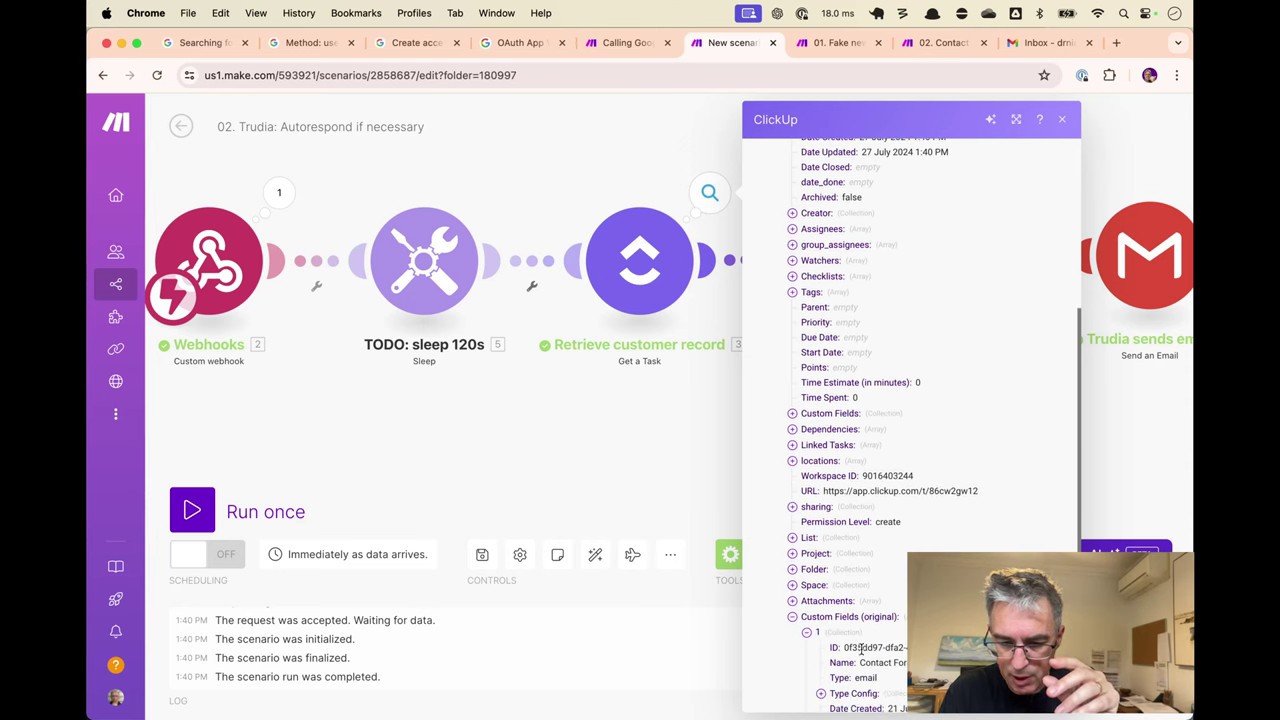
pyautogui.scroll(-4, 860, 650)
pyautogui.moveTo(860, 617); pyautogui.dragTo(960, 617)
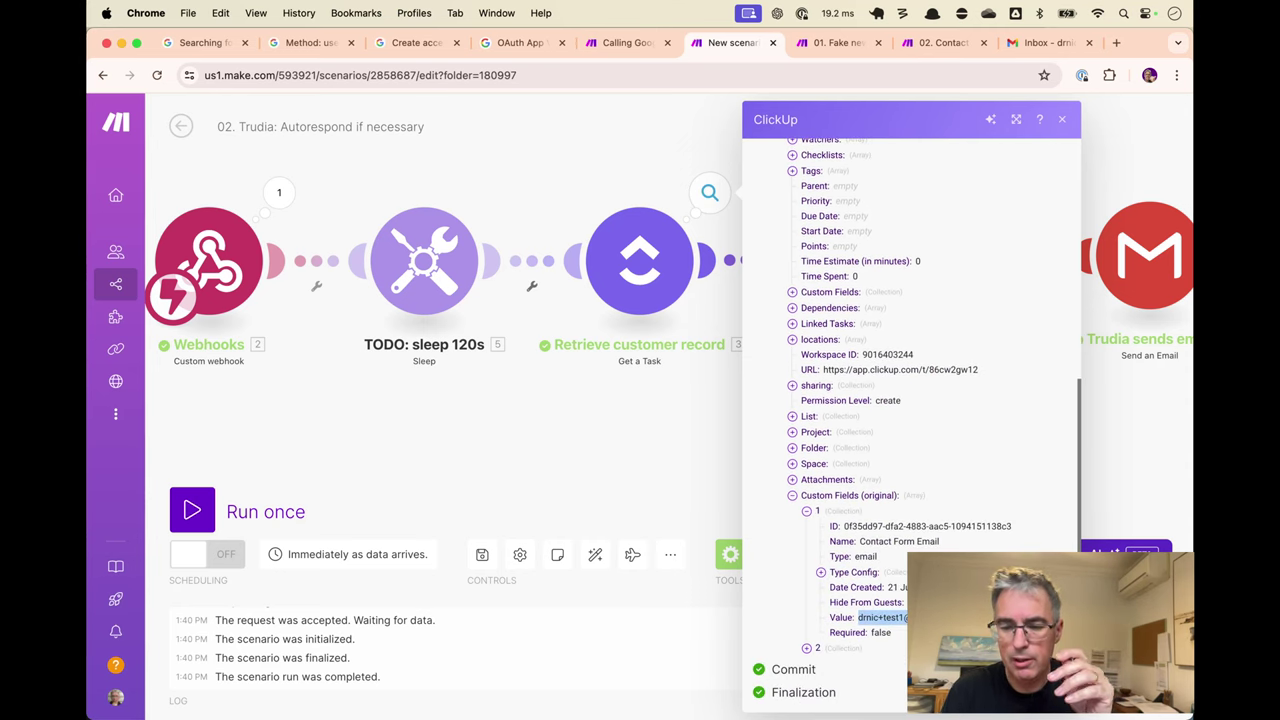
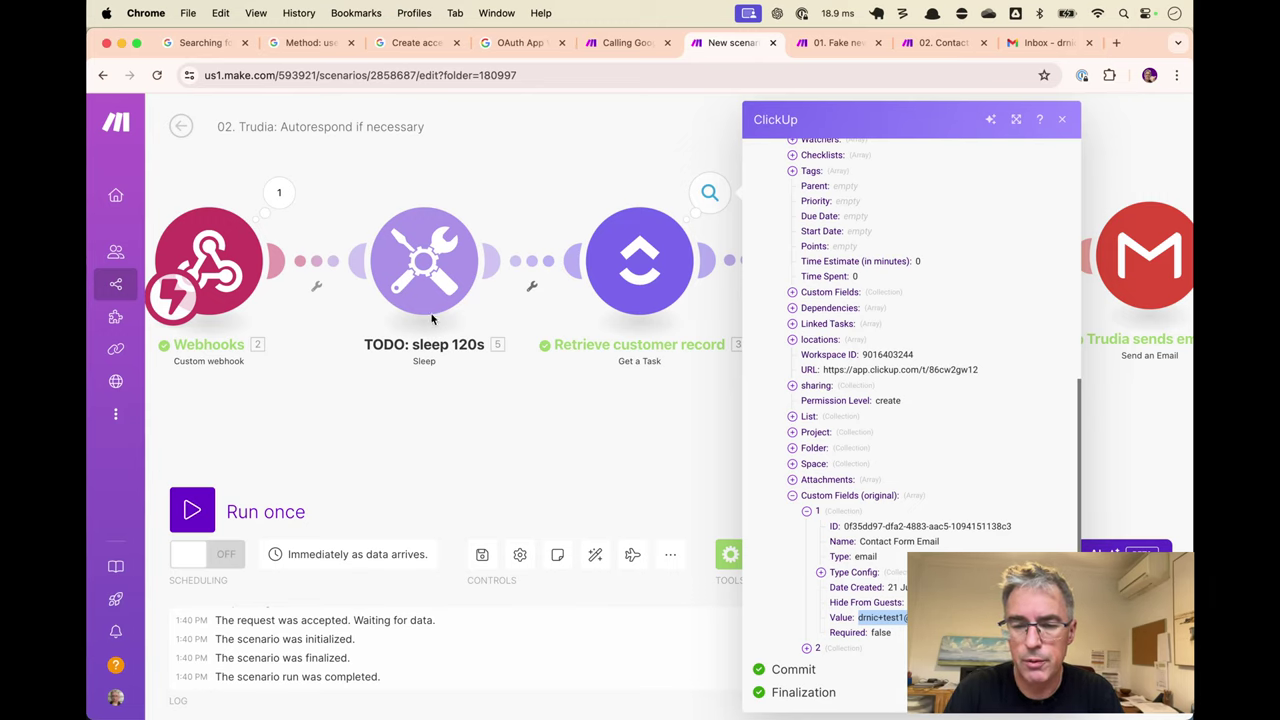
# Dismiss the ClickUp output bubble and switch to the Gmail API 'Searching for Messages' guide.
pyautogui.click(608, 142)
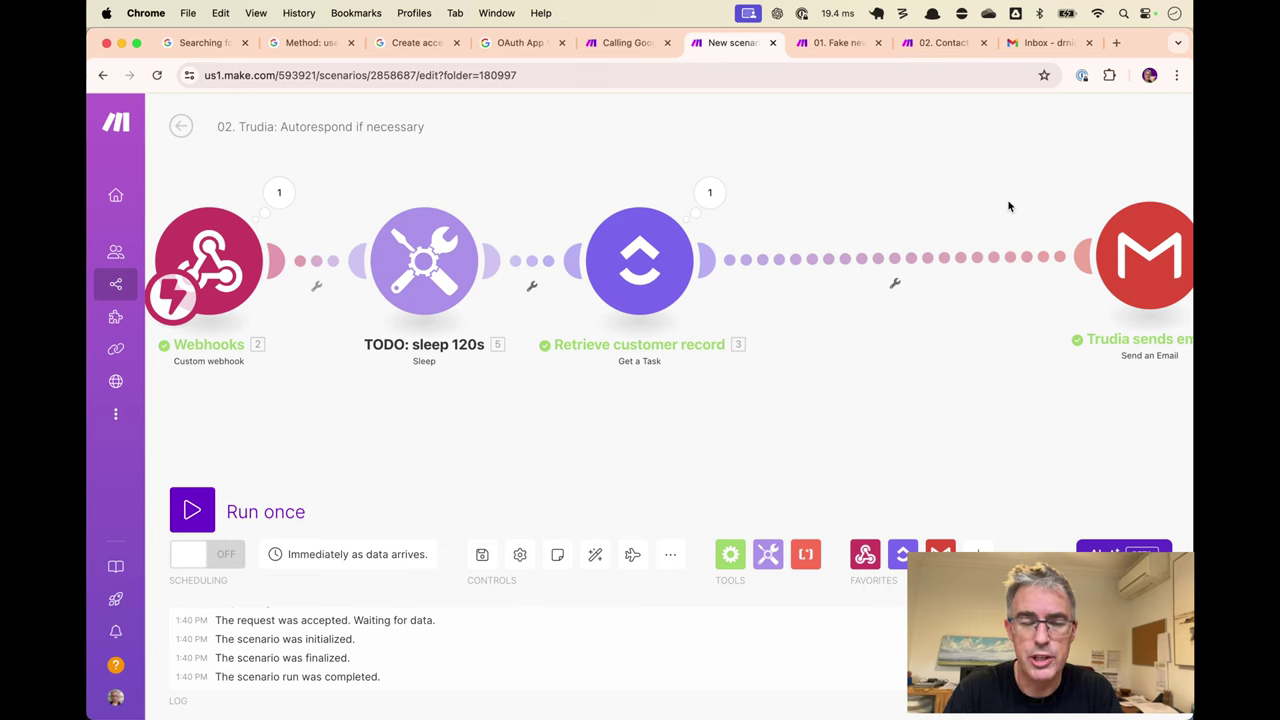
pyautogui.click(205, 42)
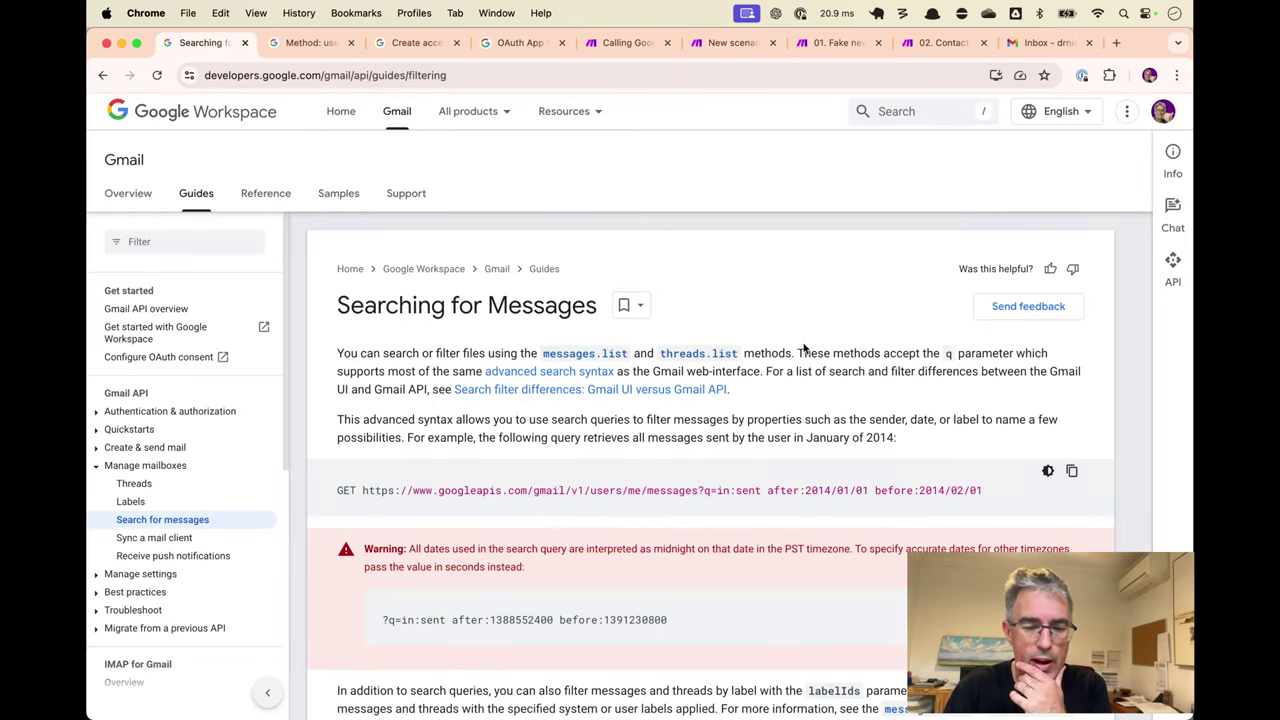
# Select the example Gmail messages endpoint URL in the guide, then switch to the '02. Contact' scenario.
pyautogui.scroll(-1, 803, 347)
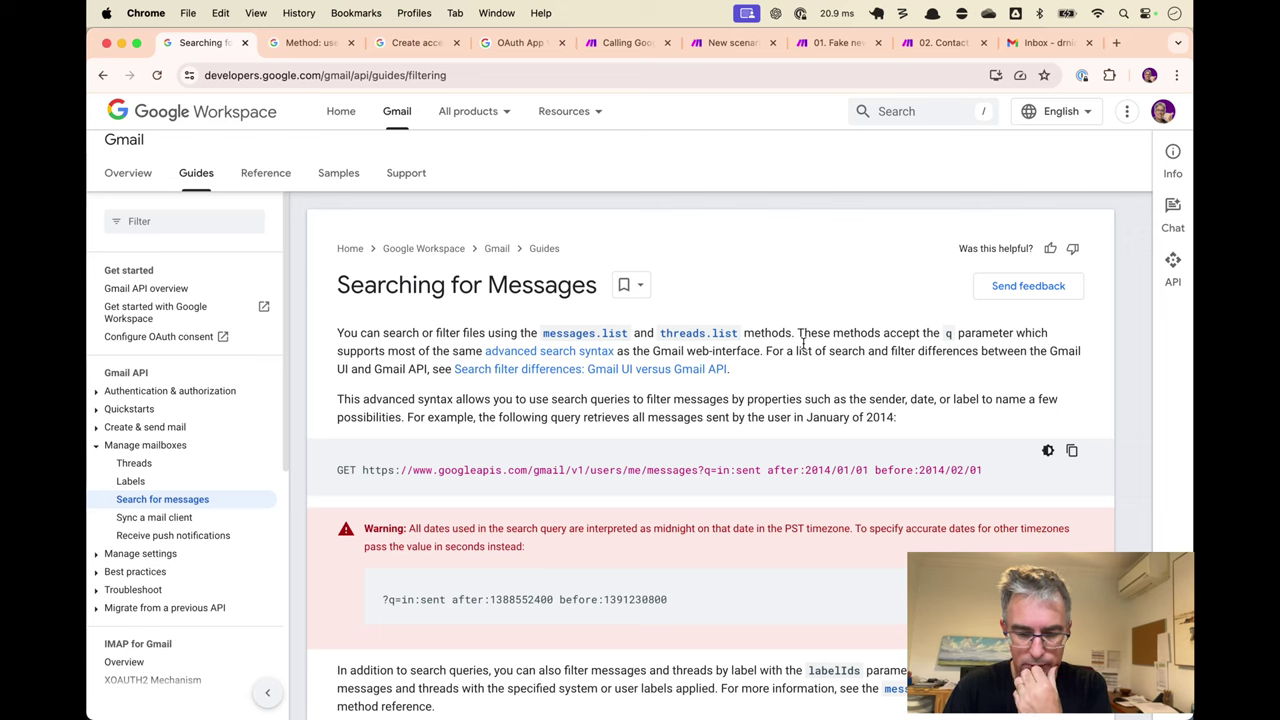
pyautogui.scroll(-1, 804, 347)
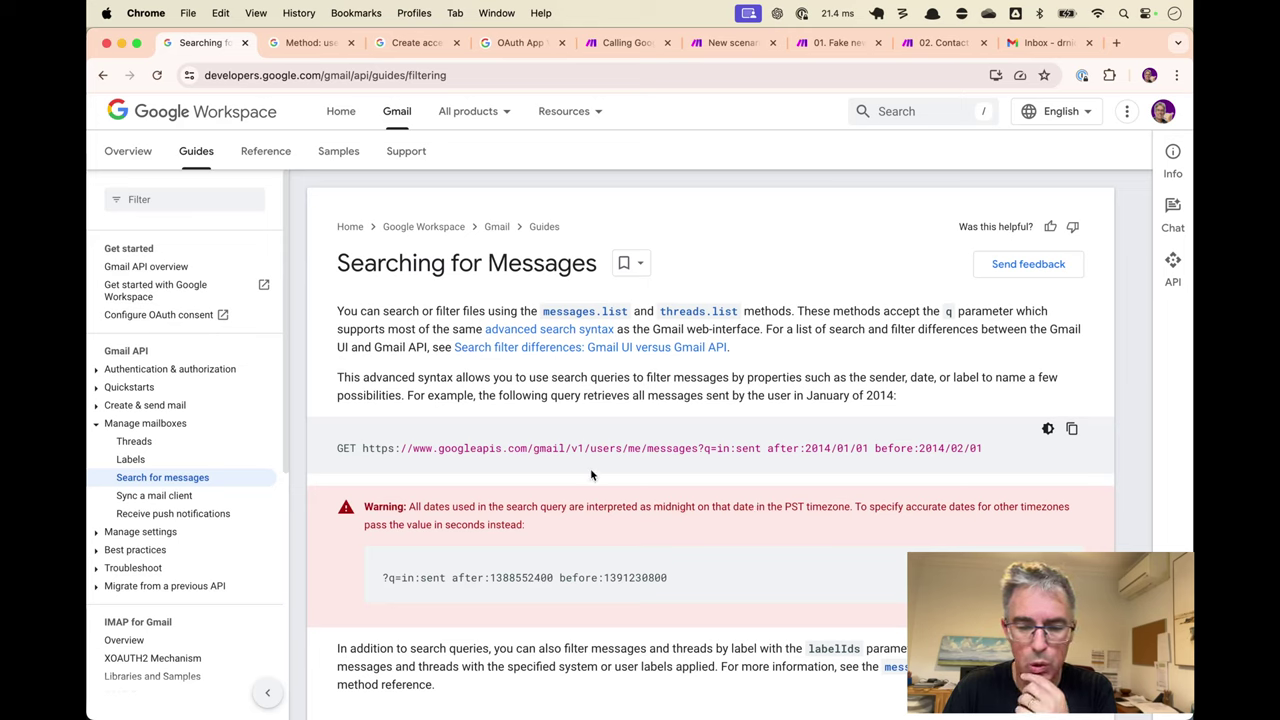
pyautogui.moveTo(365, 449); pyautogui.dragTo(661, 455)
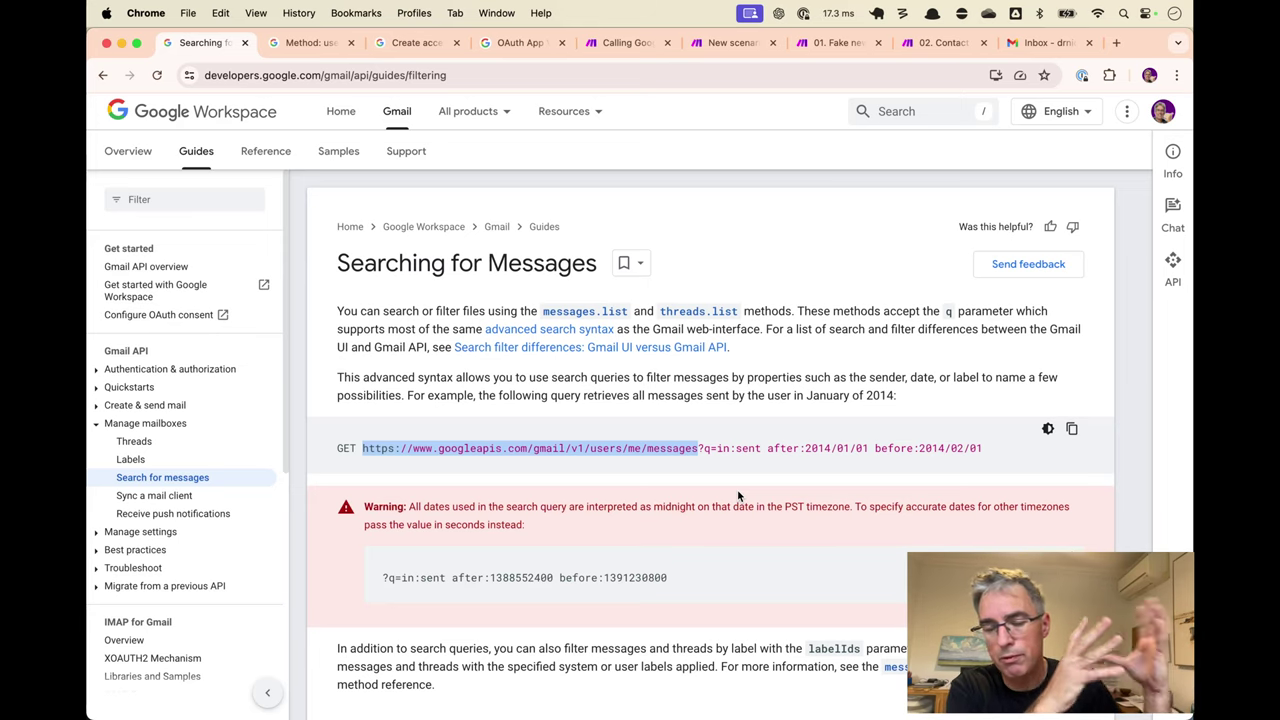
pyautogui.scroll(-3, 557, 548)
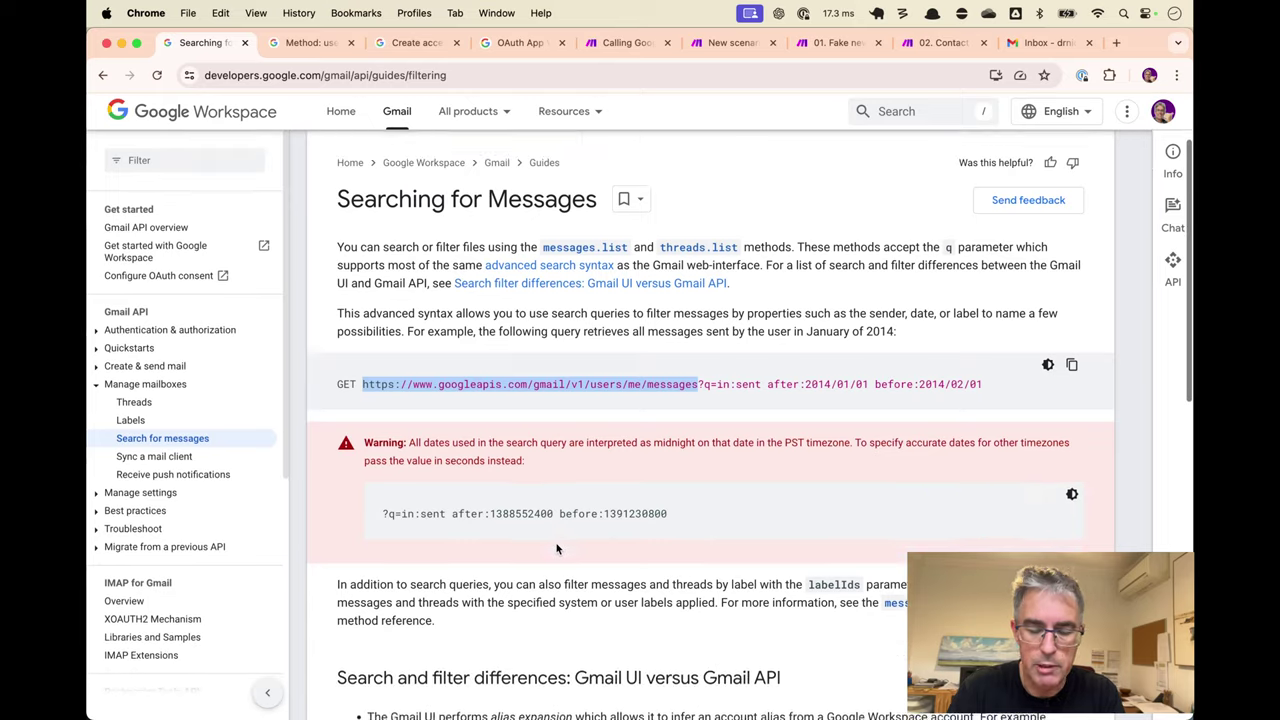
pyautogui.scroll(-10, 557, 548)
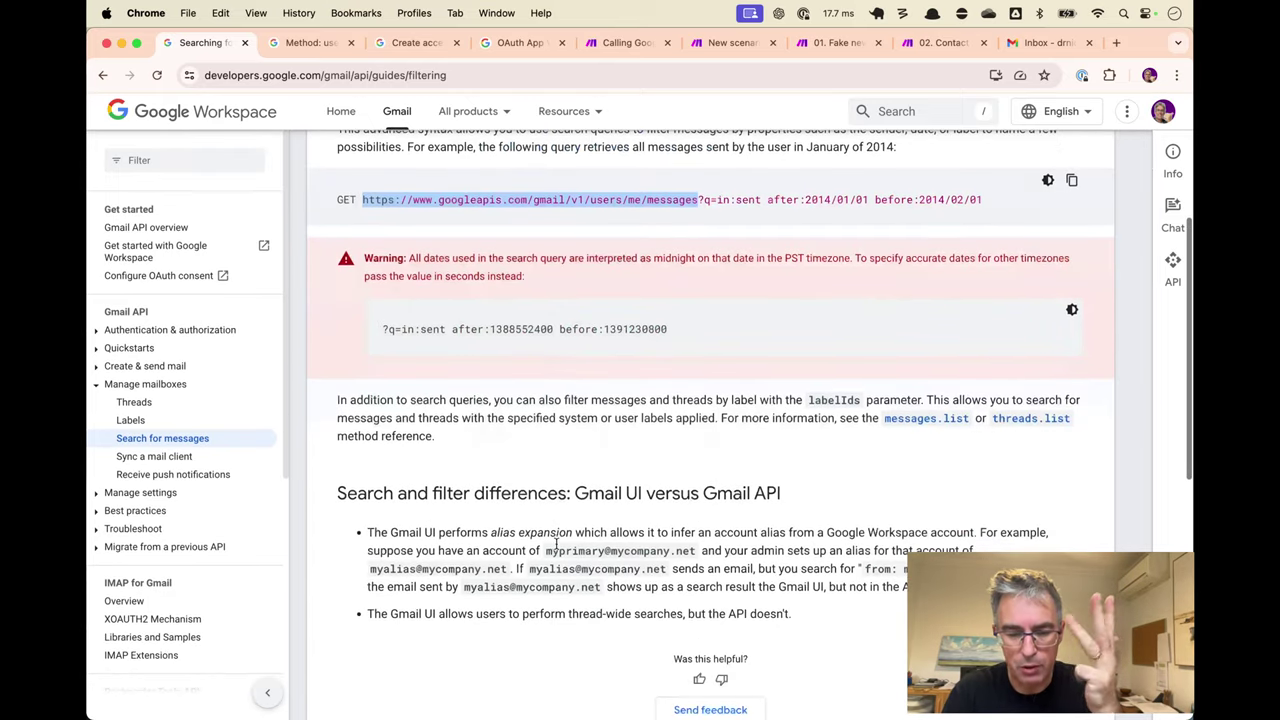
pyautogui.scroll(10, 557, 548)
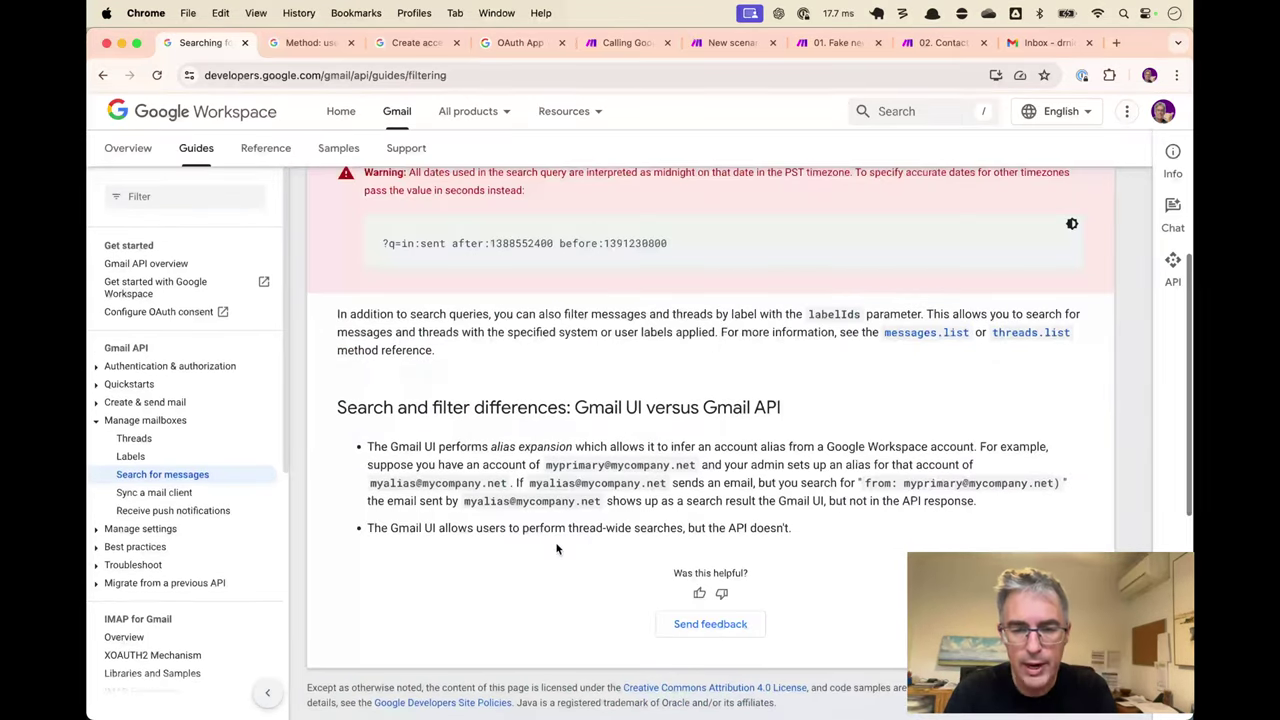
pyautogui.press('super+8')
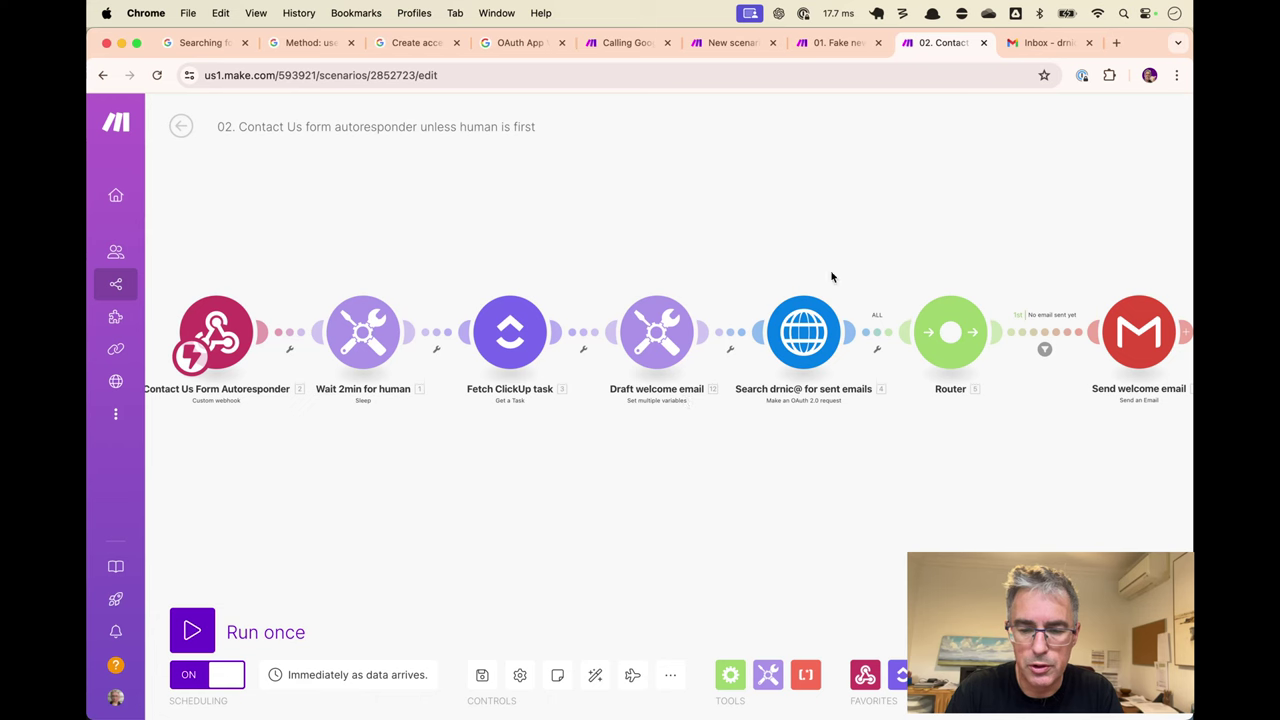
# Inspect and select the sent-emails search URL in the Contact scenario's HTTP module.
pyautogui.click(838, 331)
pyautogui.click(1066, 281)
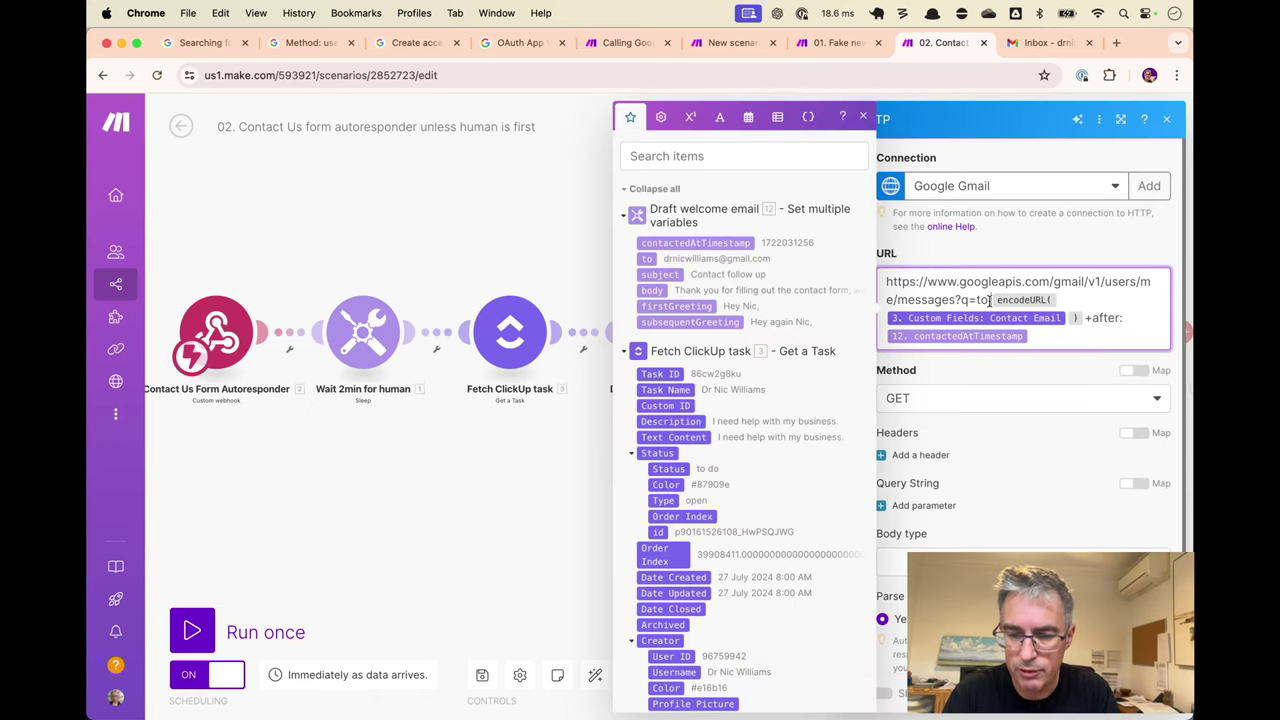
pyautogui.moveTo(990, 300); pyautogui.dragTo(886, 281)
pyautogui.press('super+c')
pyautogui.click(566, 193)
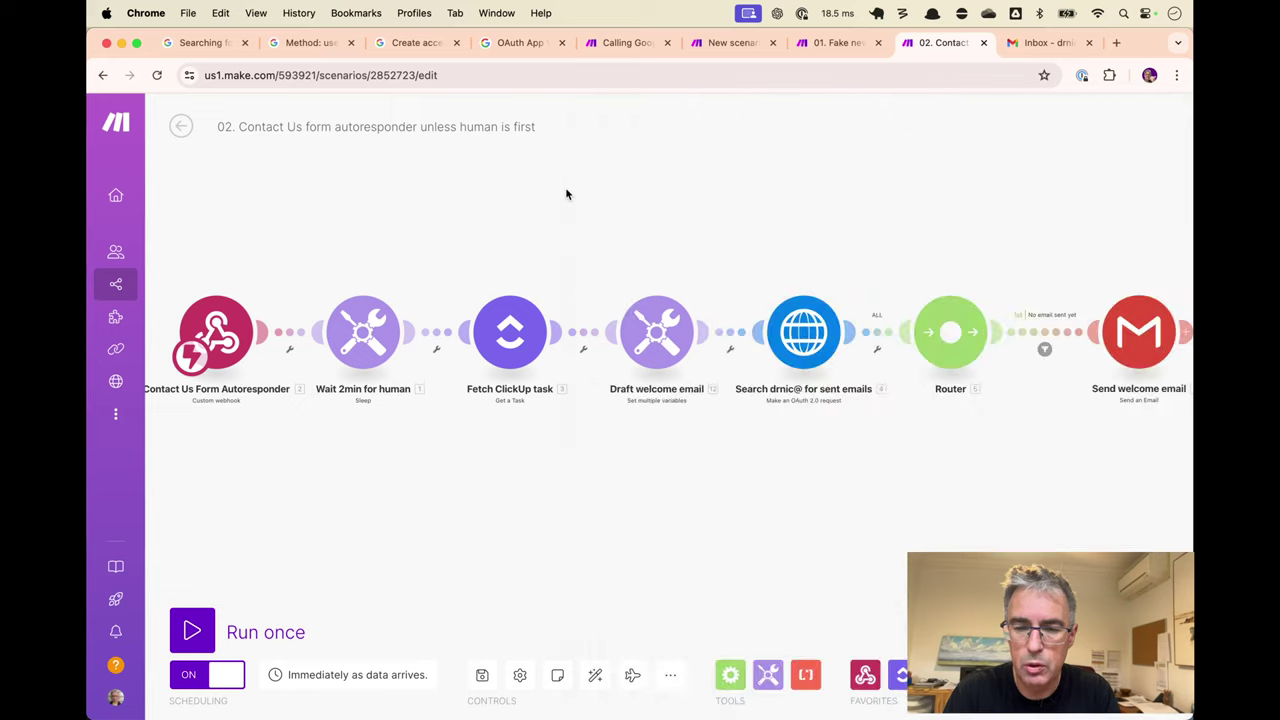
# In the Trudia scenario, add an HTTP 'Make an OAuth 2.0 request' module before the email step.
pyautogui.press('super+7')
pyautogui.press('super+6')
pyautogui.moveTo(723, 44); pyautogui.dragTo(828, 46)
pyautogui.click(836, 263)
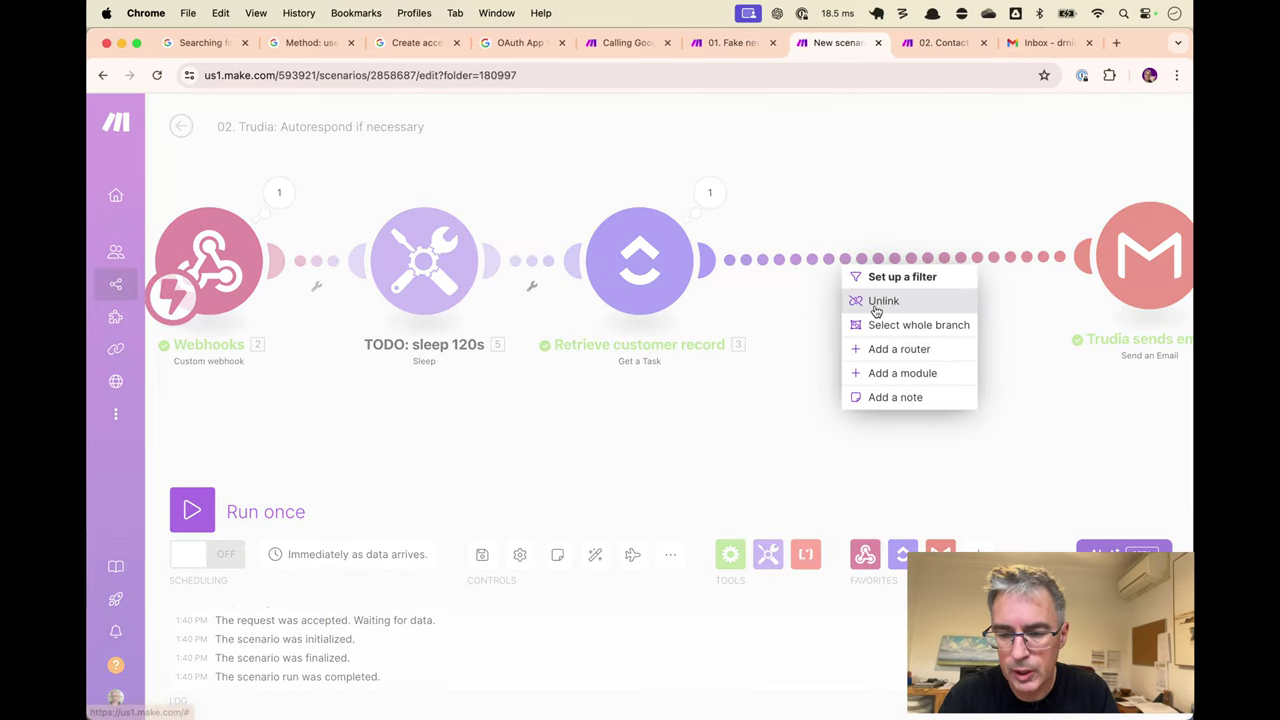
pyautogui.click(902, 373)
pyautogui.click(700, 332)
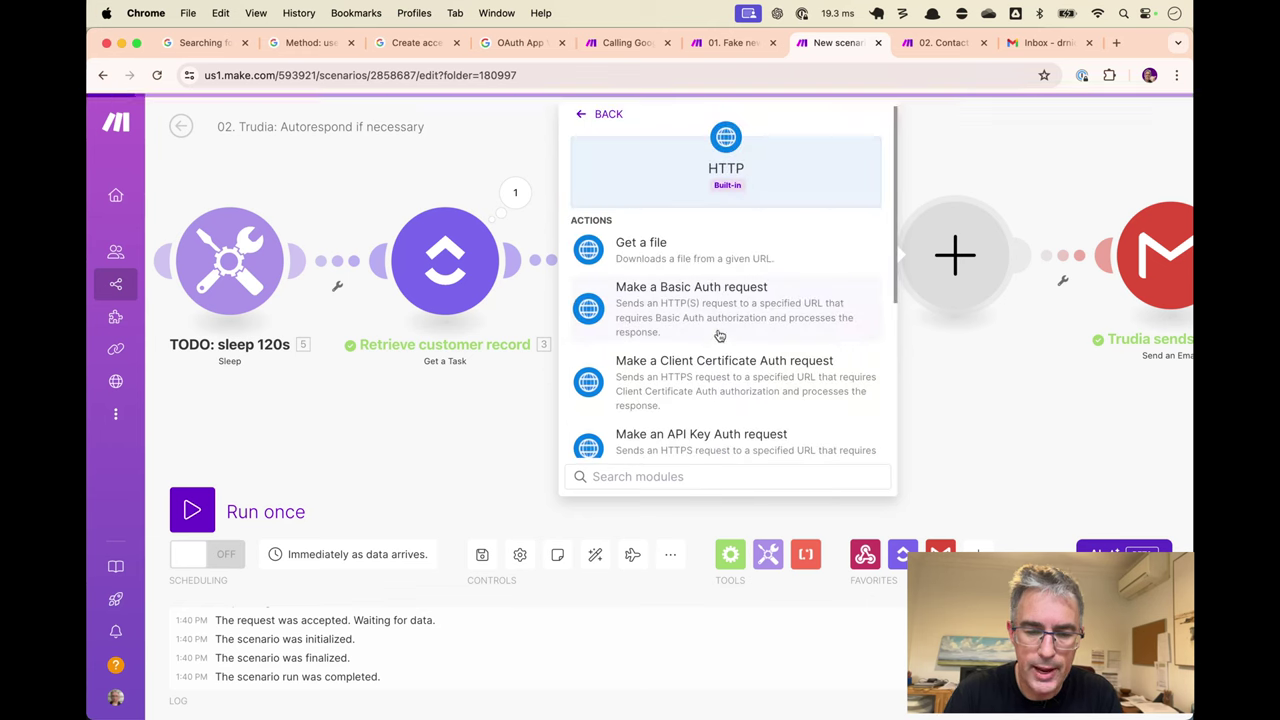
pyautogui.scroll(-3, 771, 306)
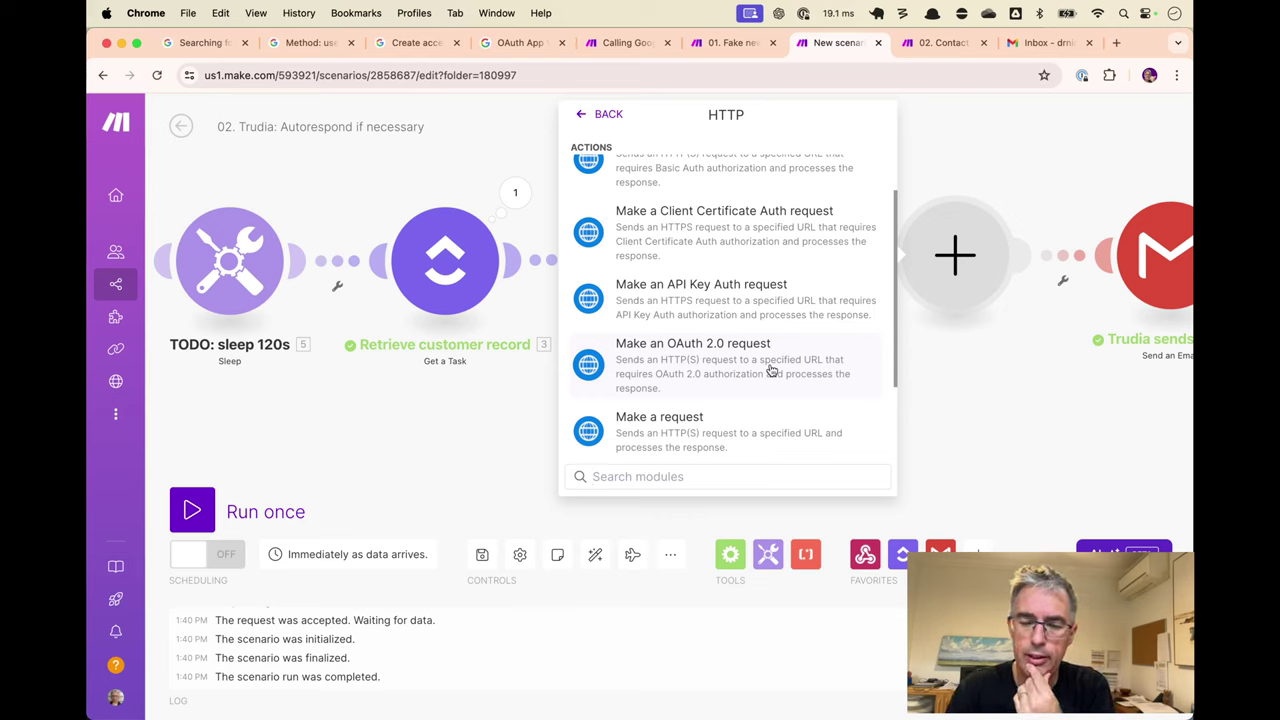
pyautogui.click(771, 370)
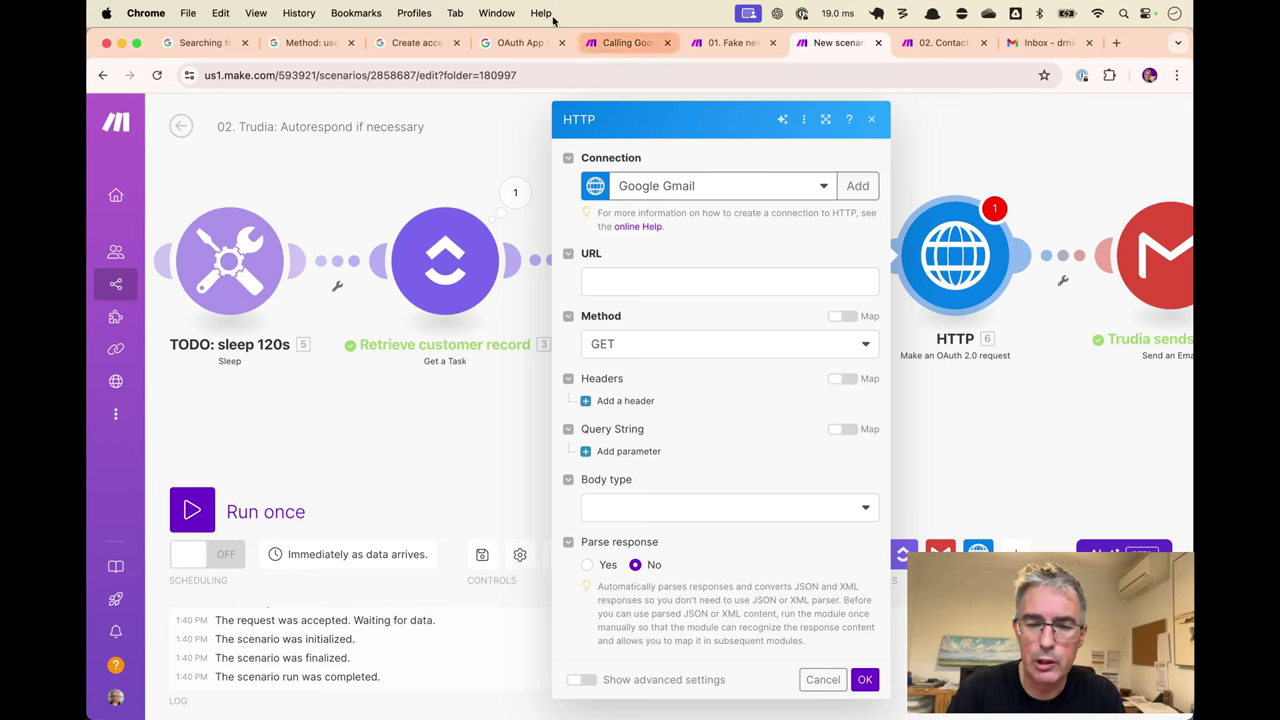
pyautogui.click(615, 43)
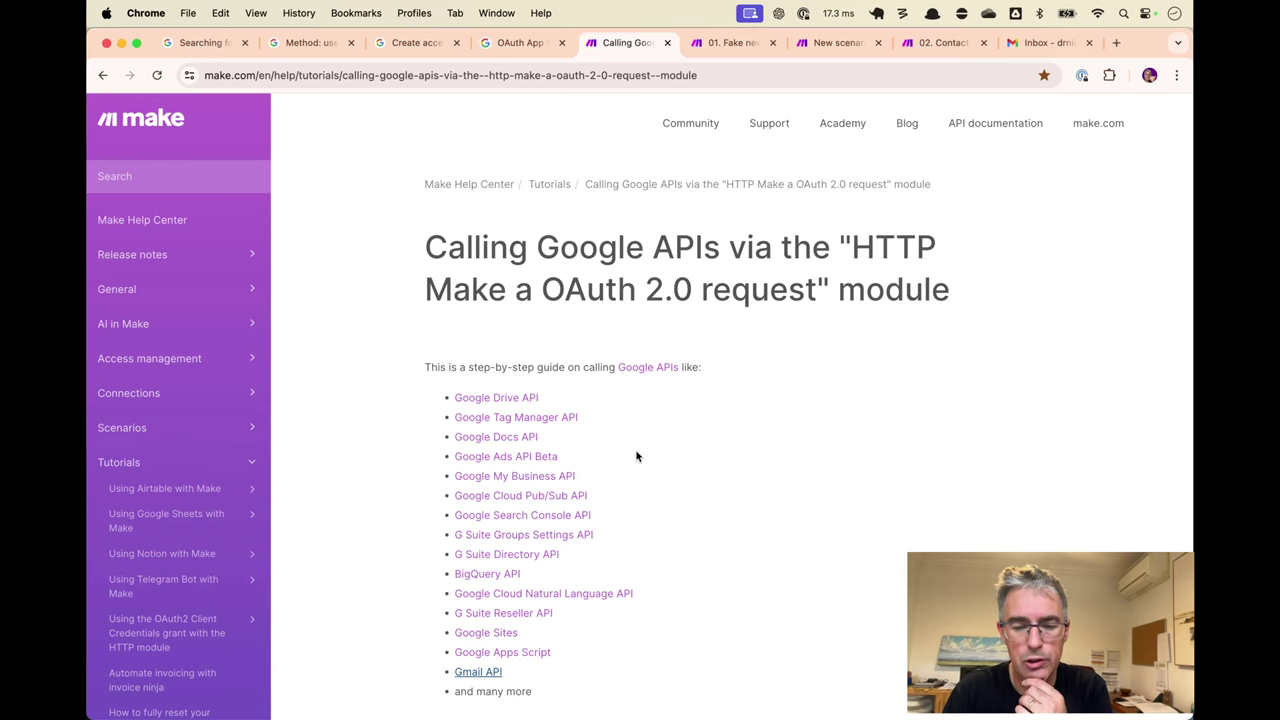
pyautogui.scroll(-10, 641, 485)
pyautogui.scroll(-1, 643, 488)
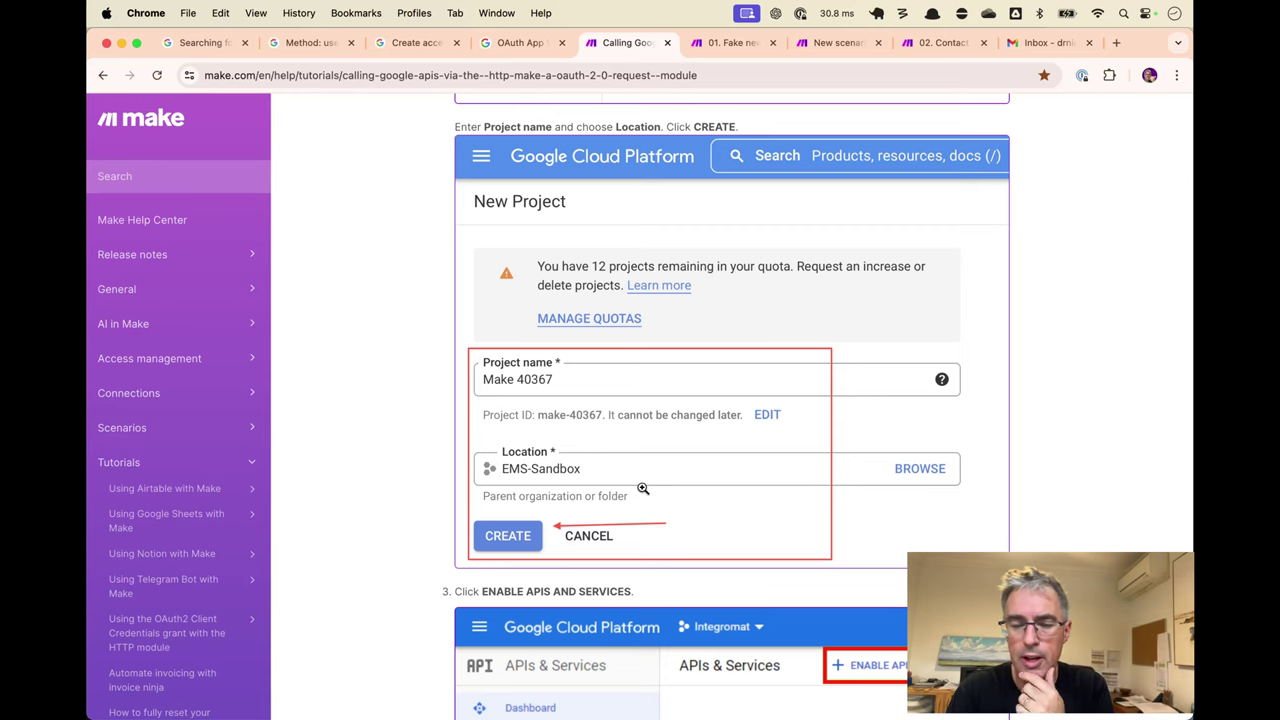
pyautogui.scroll(10, 643, 488)
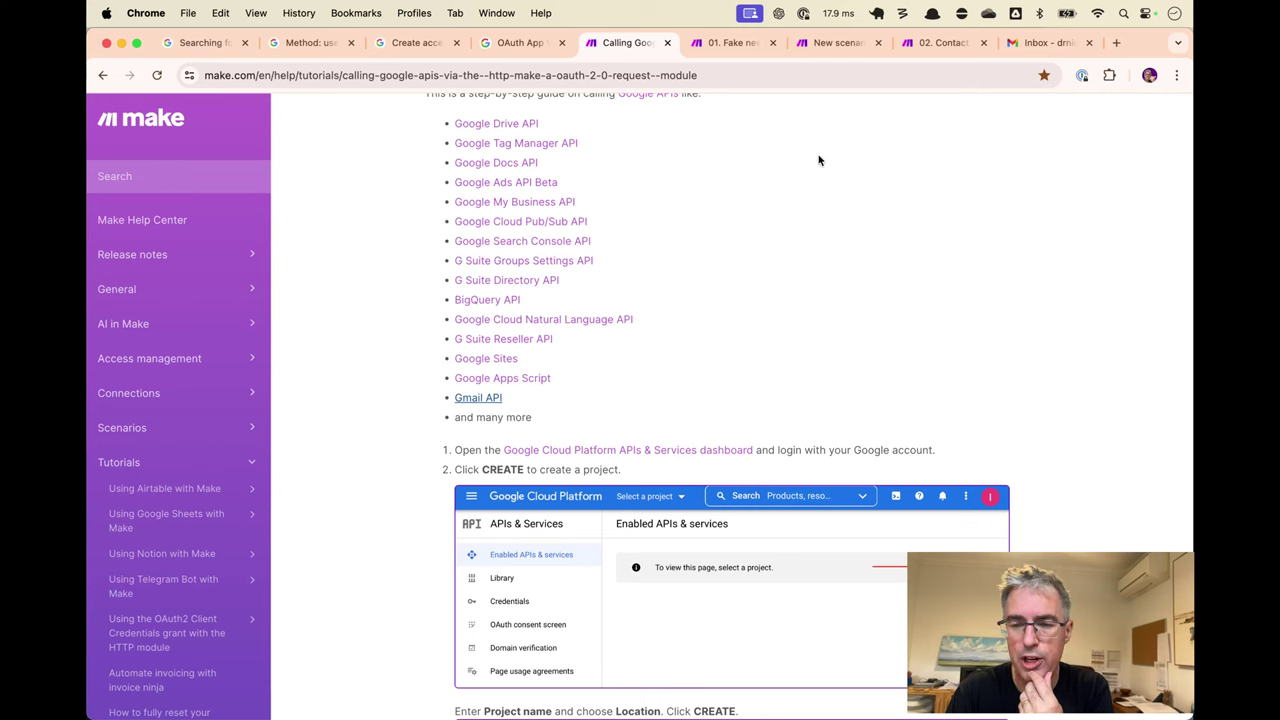
pyautogui.click(745, 43)
# Set the HTTP URL to Gmail's messages?q=to: search plus the Contact Form Email field.
pyautogui.click(834, 43)
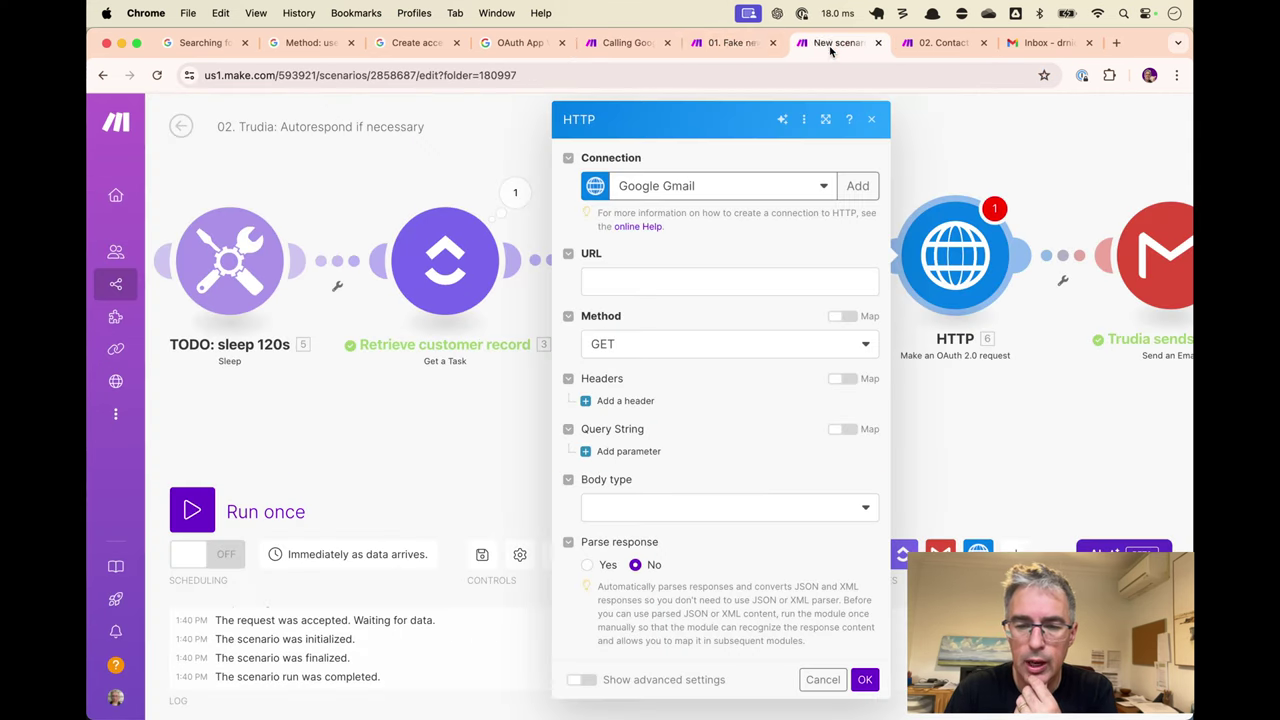
pyautogui.click(706, 283)
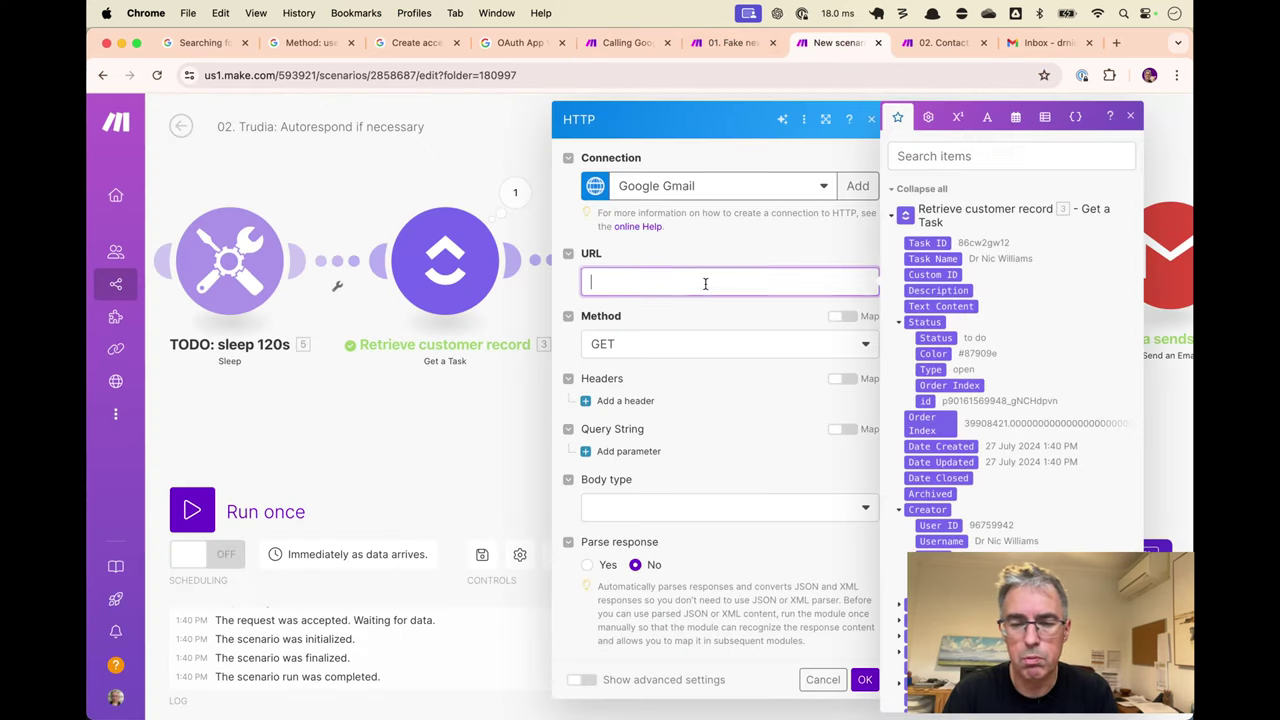
pyautogui.press('super+v')
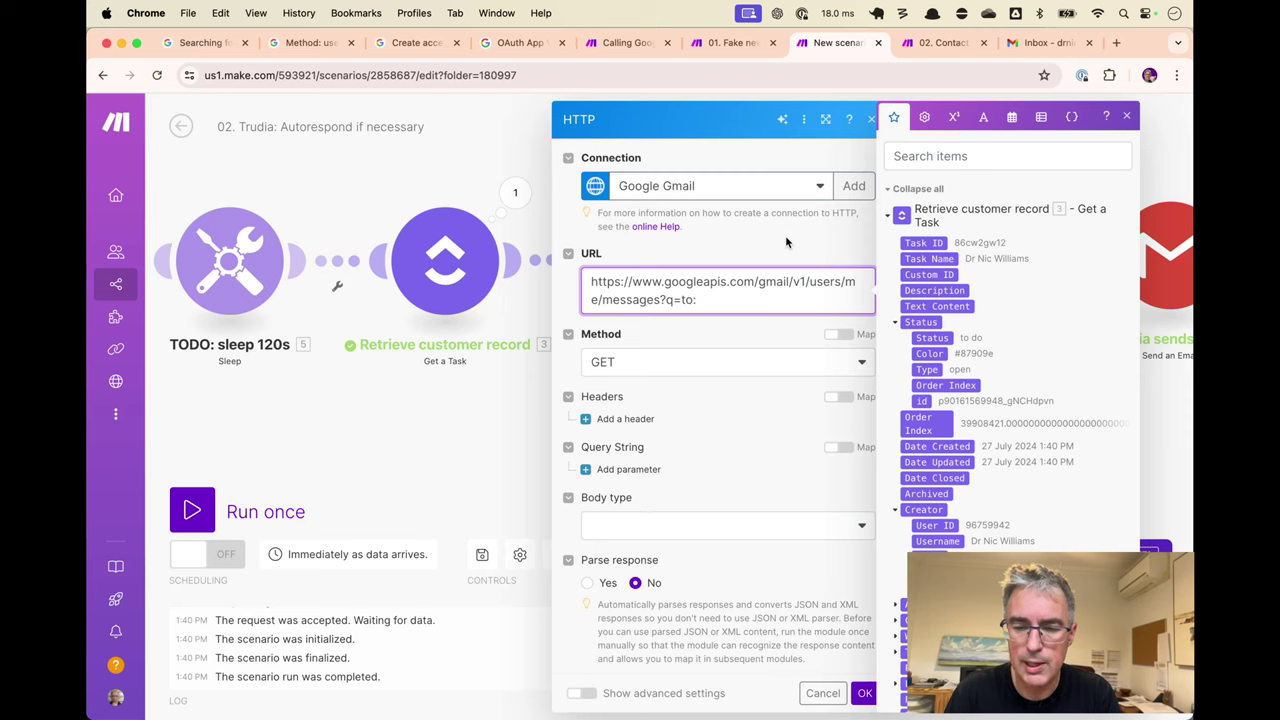
pyautogui.click(734, 231)
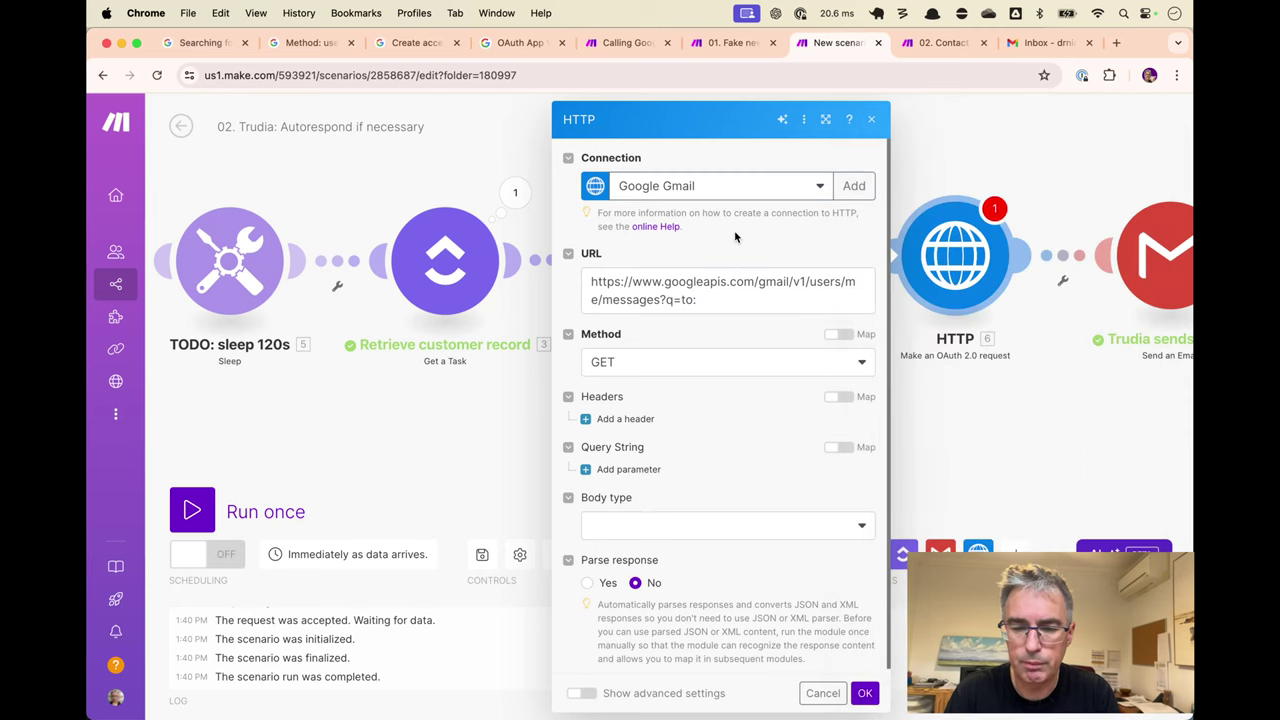
pyautogui.click(765, 280)
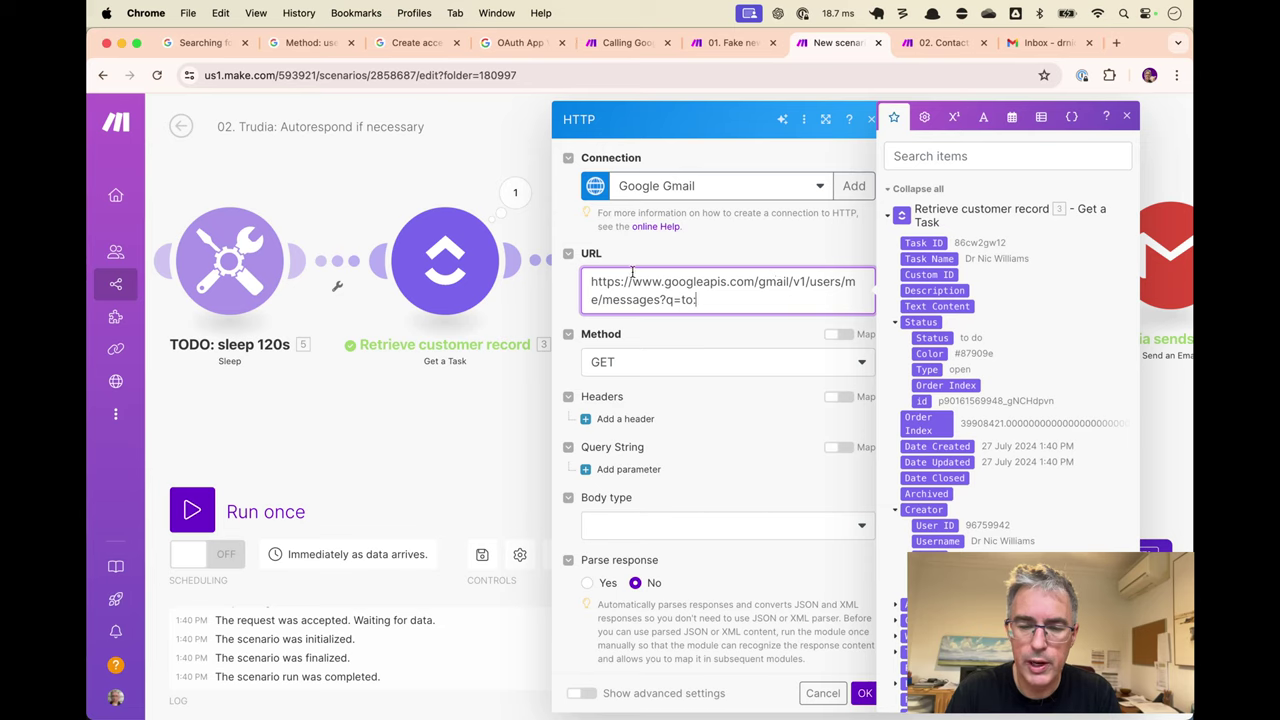
pyautogui.moveTo(593, 283); pyautogui.dragTo(628, 300)
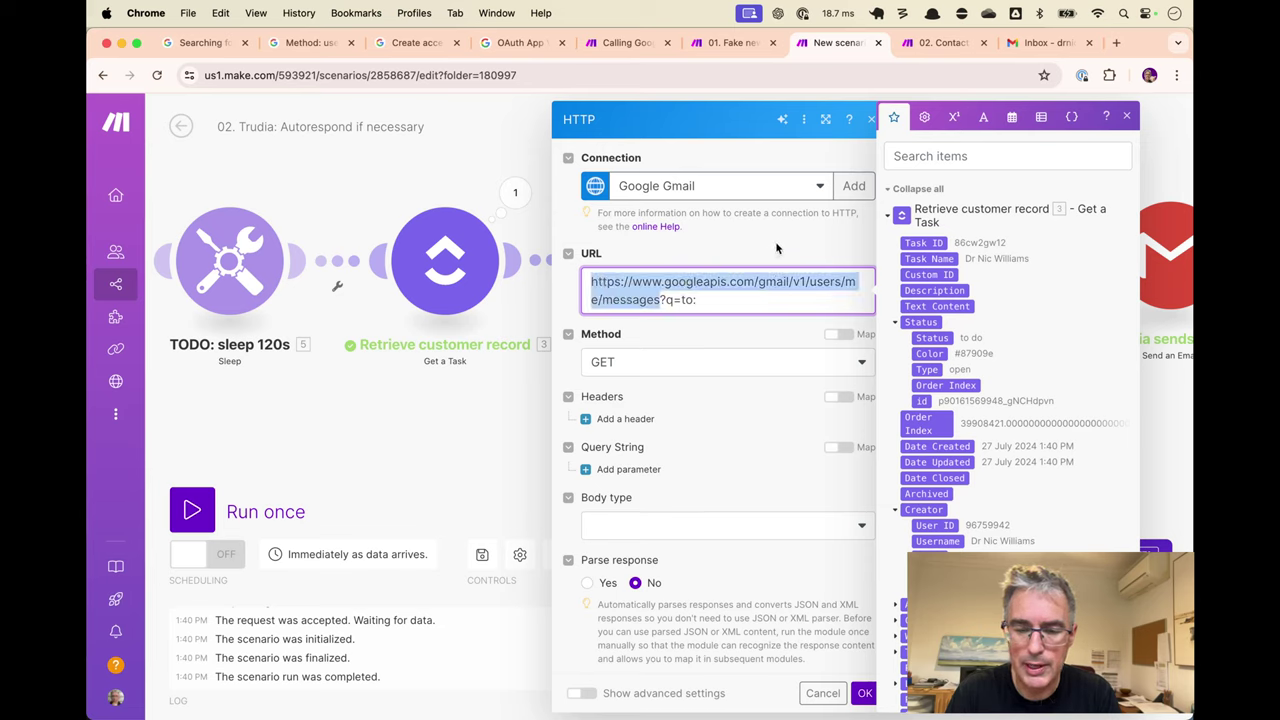
pyautogui.click(746, 306)
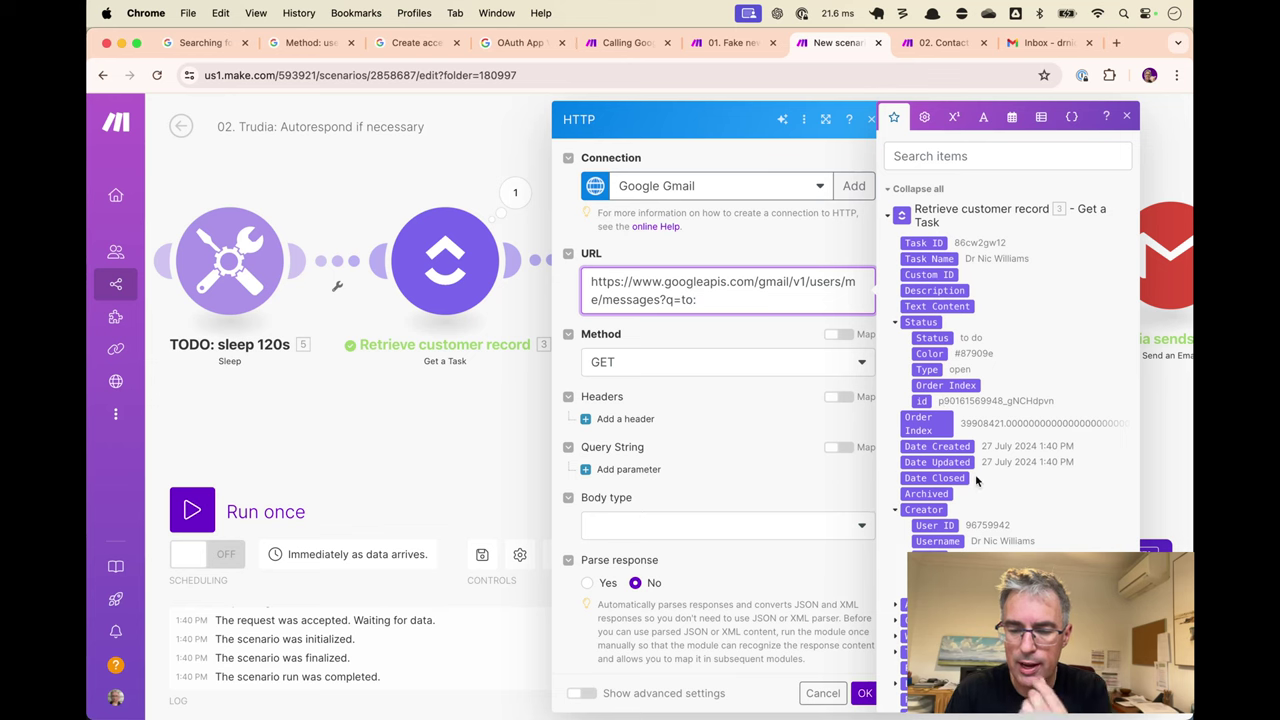
pyautogui.scroll(-10, 975, 474)
pyautogui.scroll(-2, 975, 474)
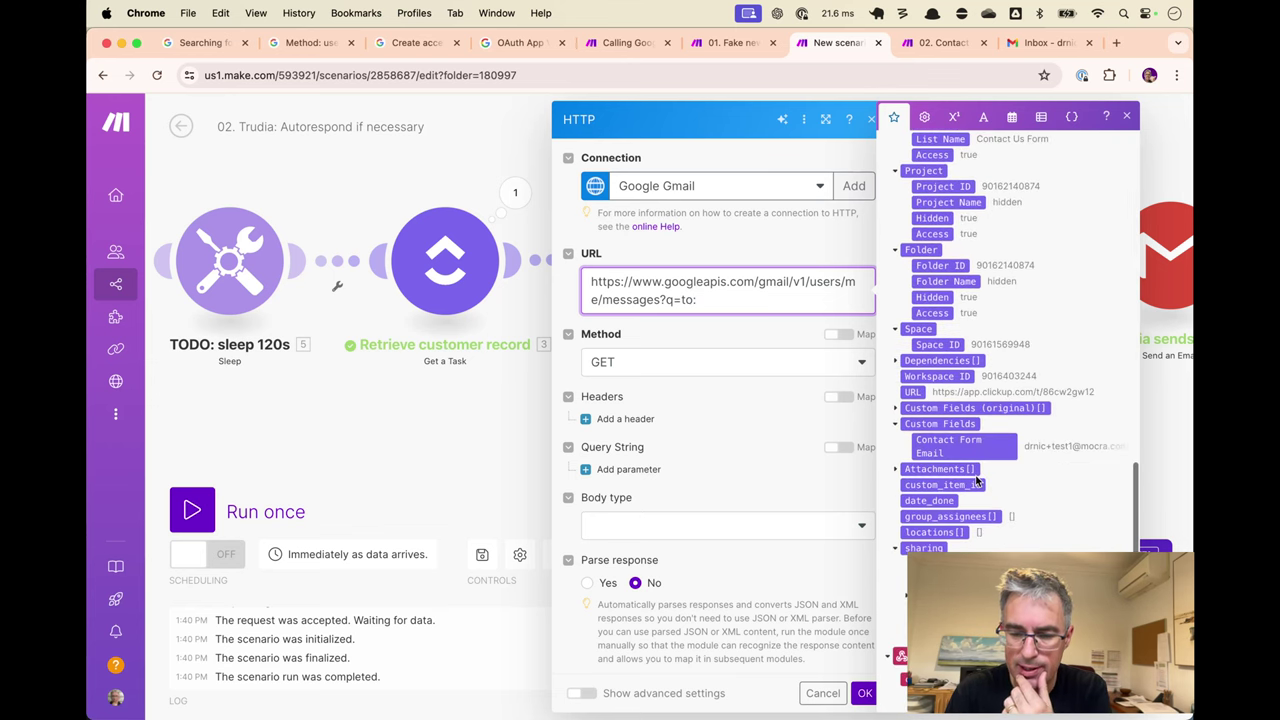
pyautogui.click(948, 440)
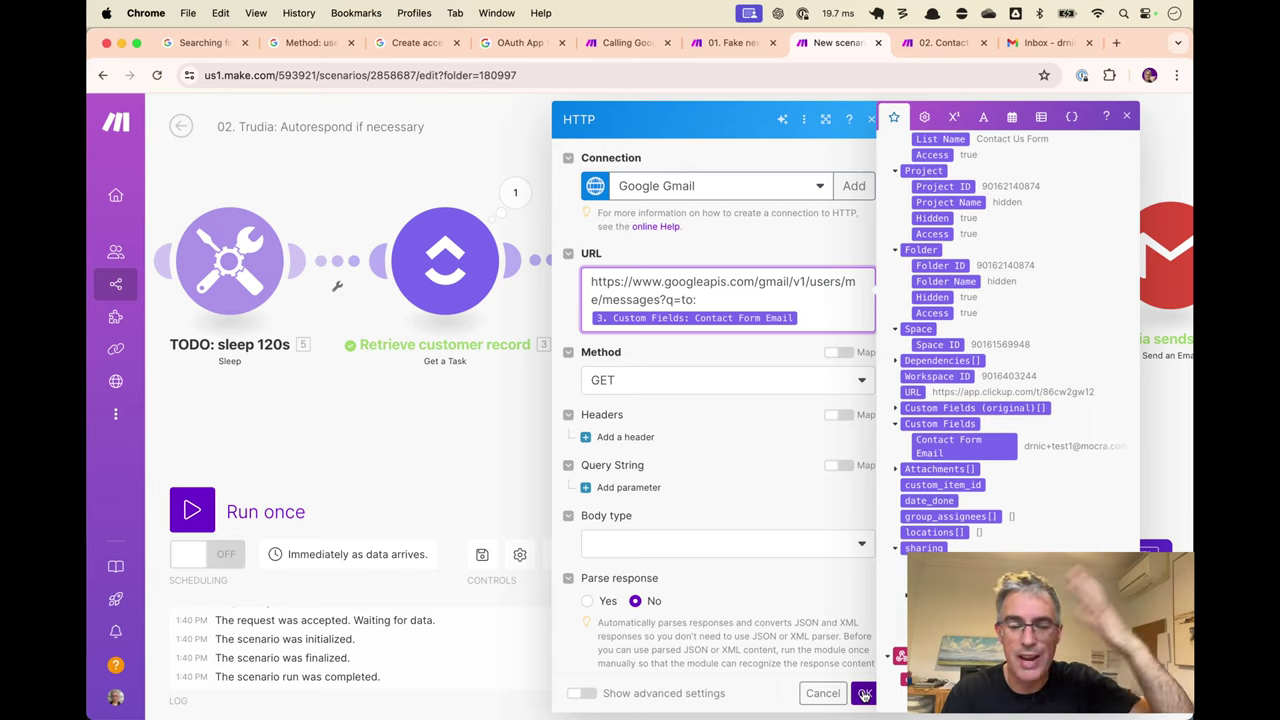
pyautogui.click(865, 693)
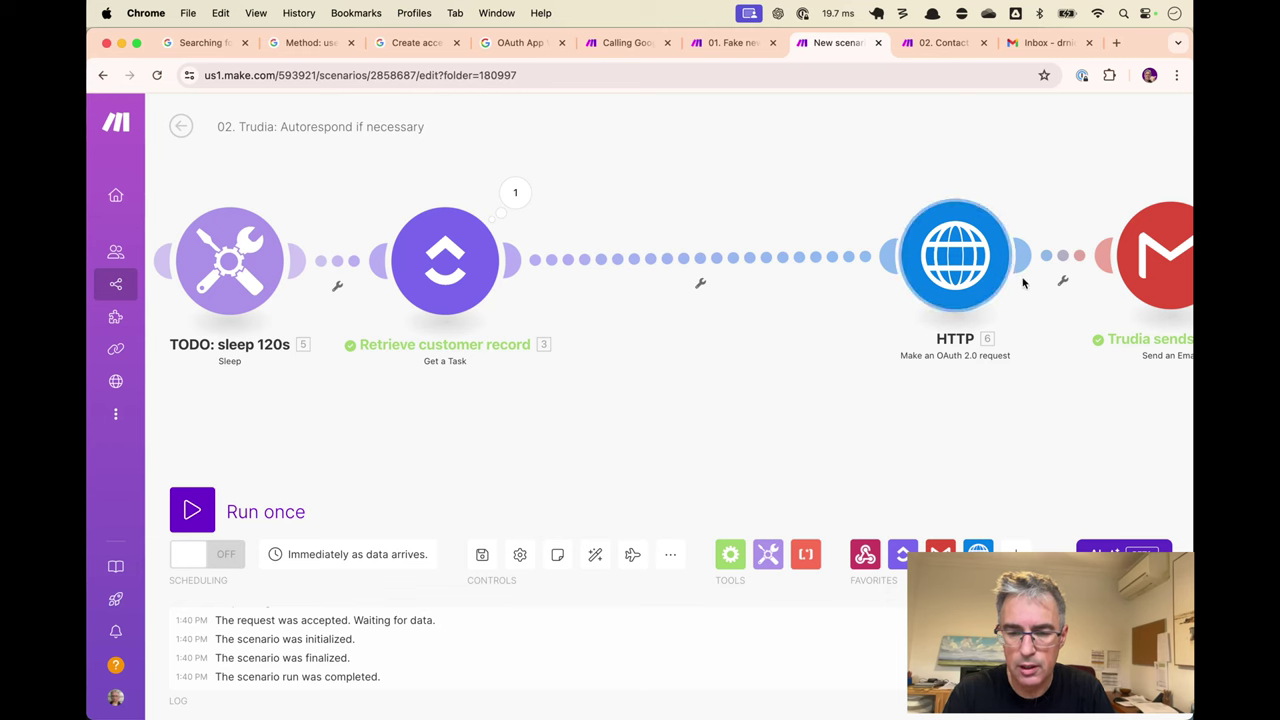
# Add a filter labelled 'STOP' with condition 1 equals 1 on the link into the email step.
pyautogui.moveTo(1015, 278); pyautogui.dragTo(840, 278)
pyautogui.click(962, 262)
pyautogui.click(1020, 274)
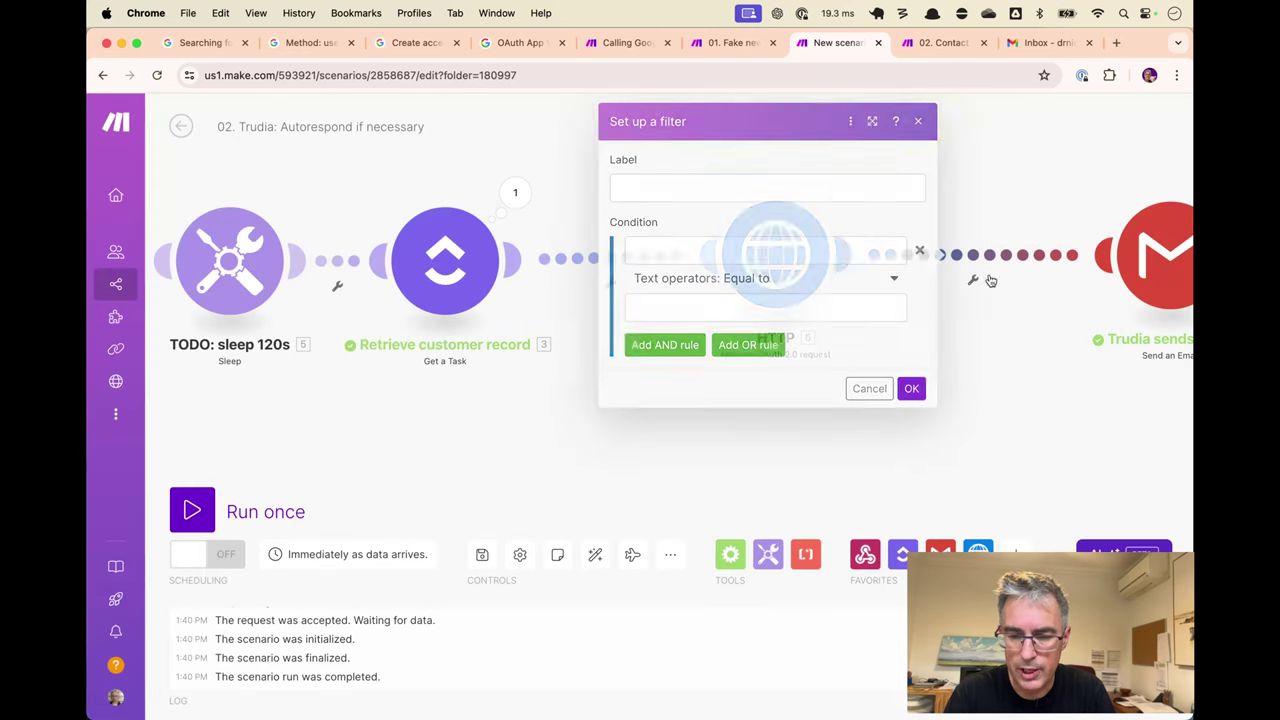
pyautogui.click(786, 190)
pyautogui.write('NEVER')
pyautogui.press('BackSpace')
pyautogui.press('BackSpace')
pyautogui.press('BackSpace')
pyautogui.press('BackSpace')
pyautogui.press('BackSpace')
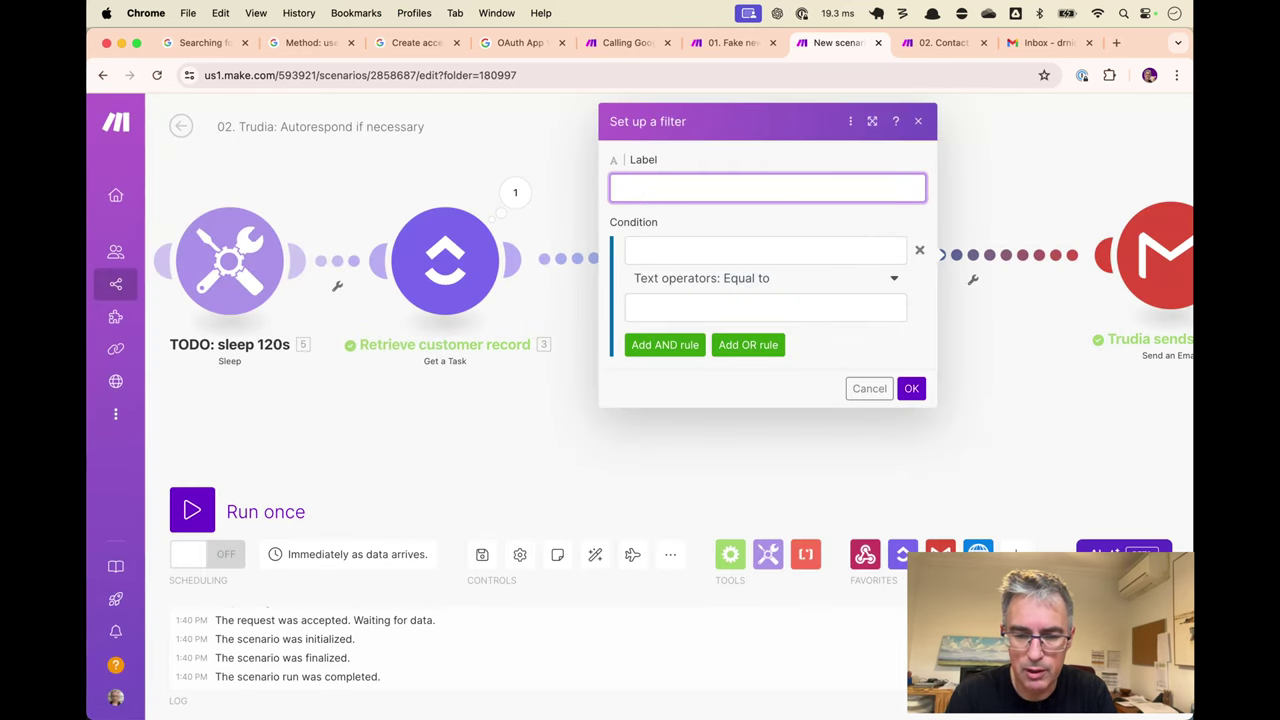
pyautogui.write('STOP')
pyautogui.press('Tab')
pyautogui.write('1')
pyautogui.click(769, 306)
pyautogui.write('1')
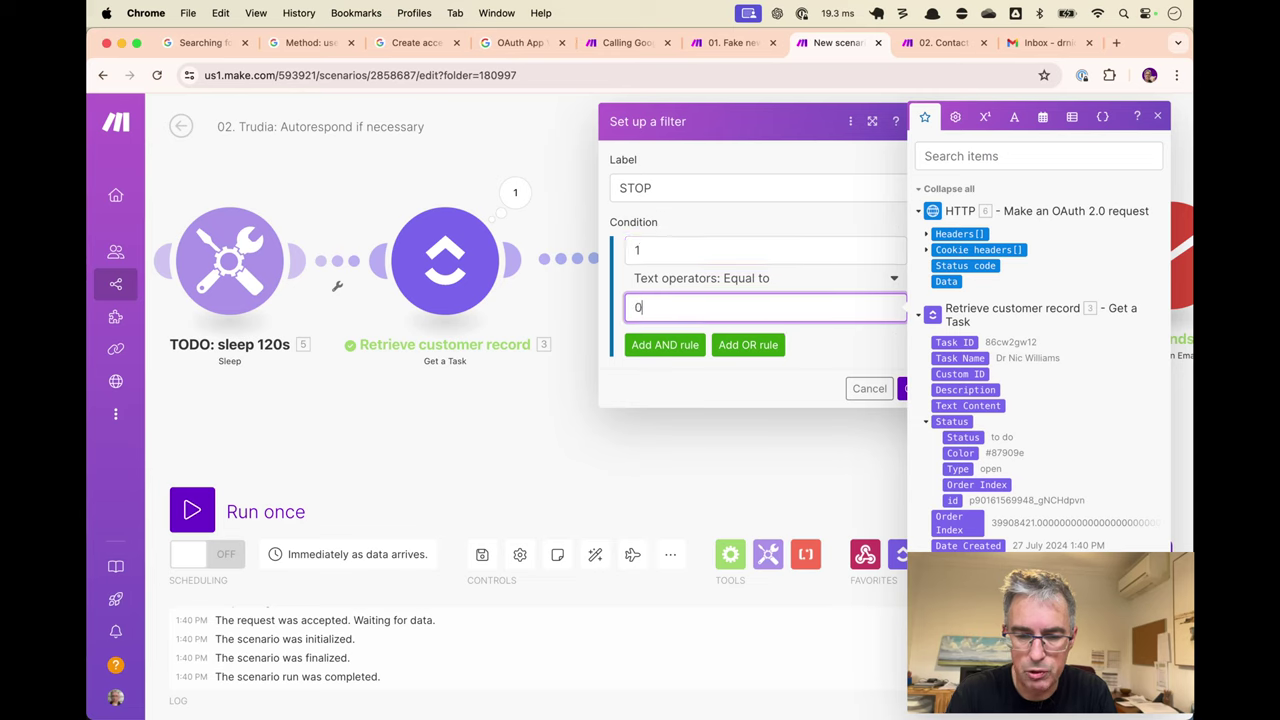
pyautogui.click(903, 389)
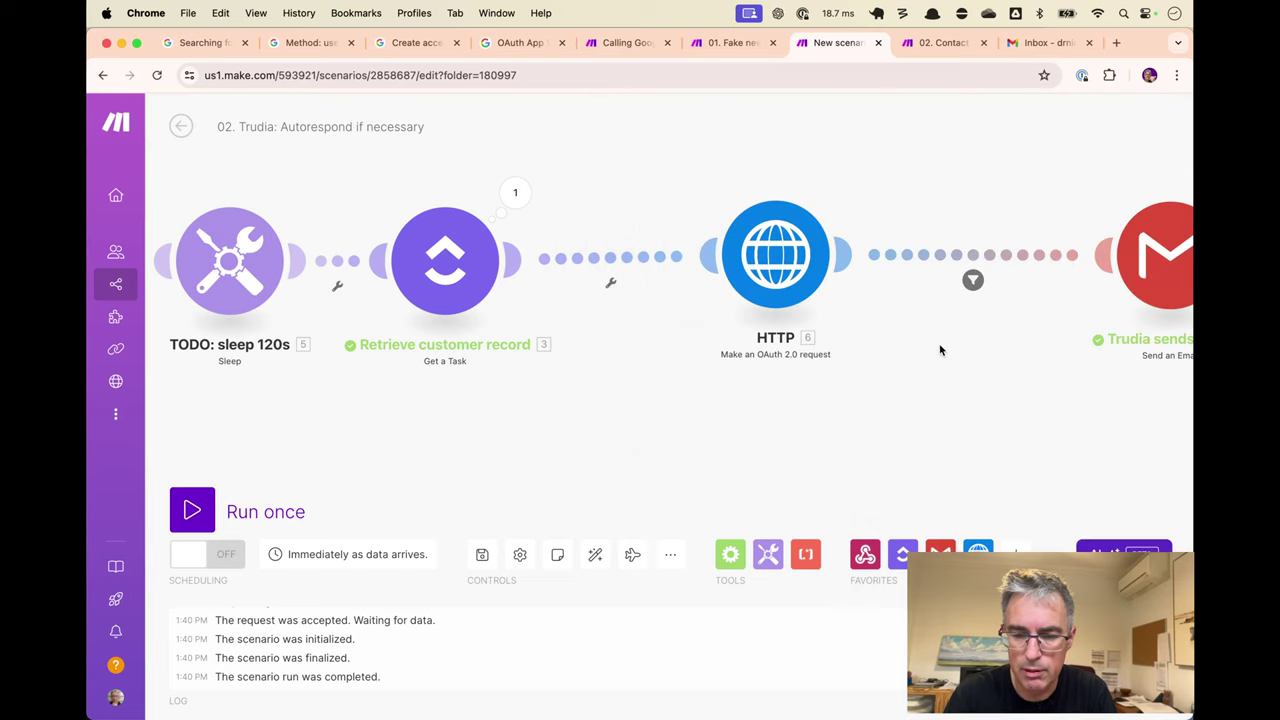
# Rename the HTTP step to 'Count previous emails sent'.
pyautogui.moveTo(1128, 250); pyautogui.dragTo(1036, 257)
pyautogui.moveTo(776, 258); pyautogui.dragTo(746, 265)
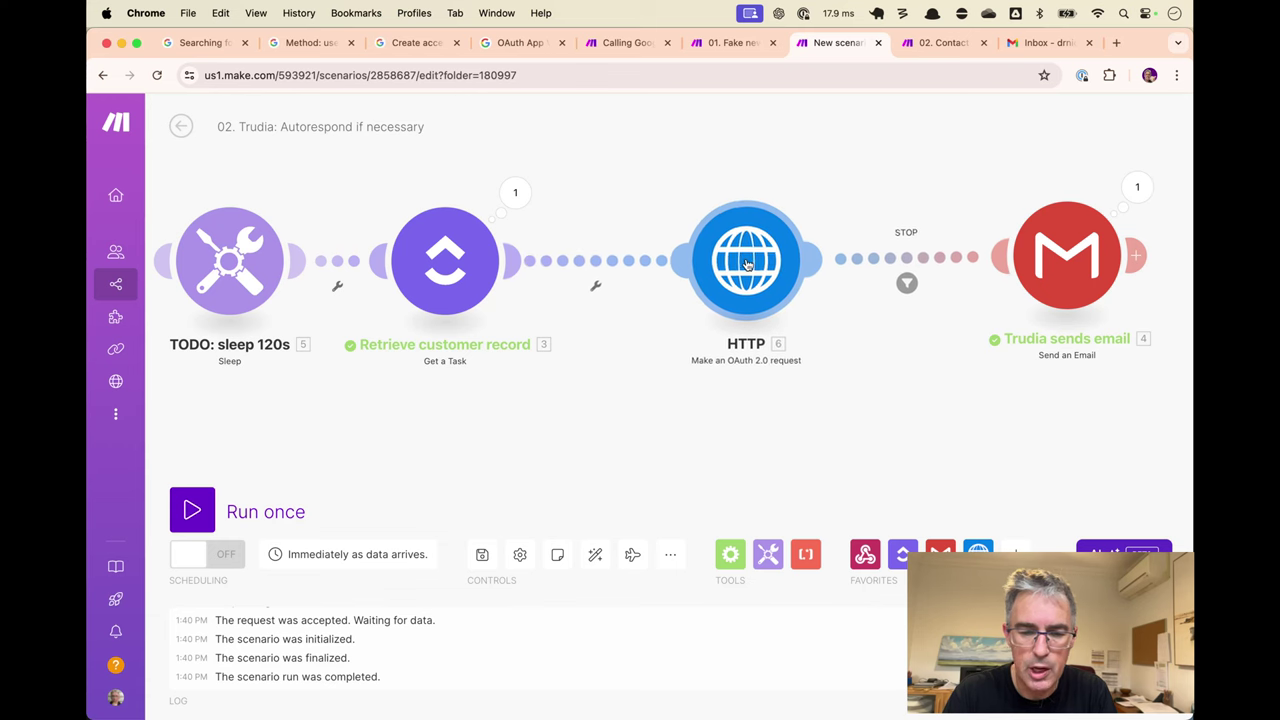
pyautogui.rightClick(746, 265)
pyautogui.click(831, 357)
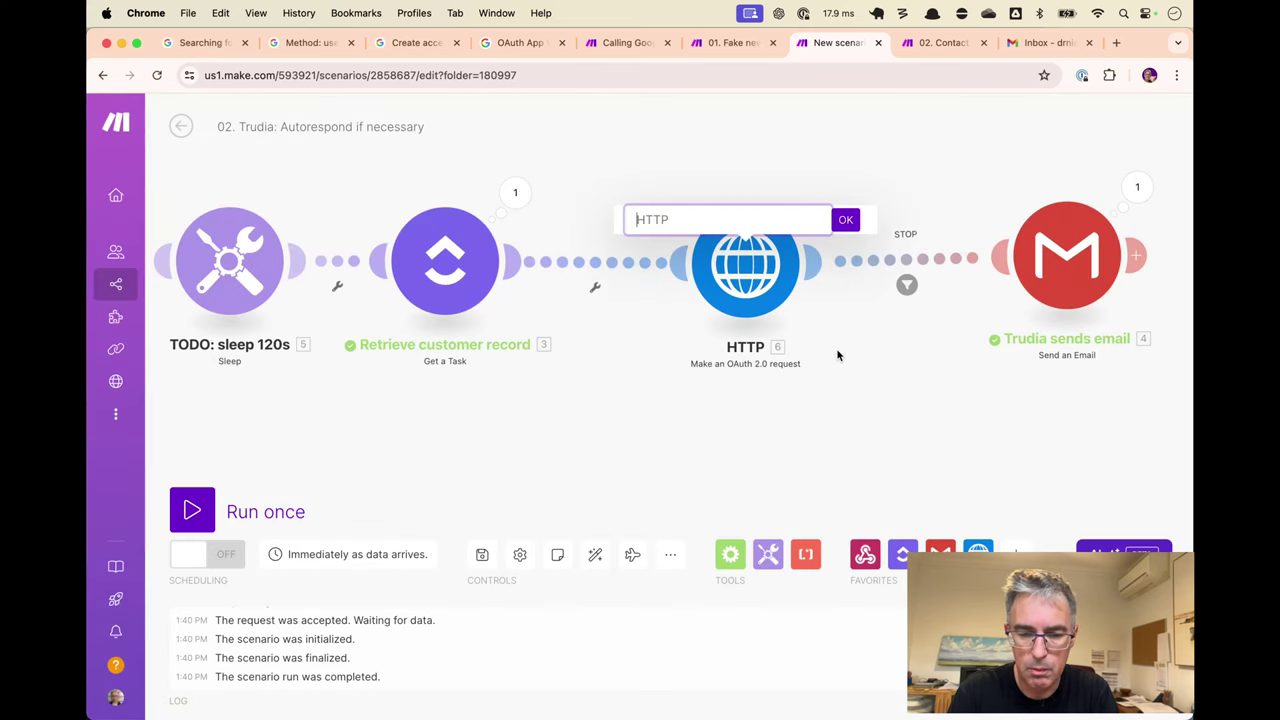
pyautogui.write('E')
pyautogui.write('Count previous')
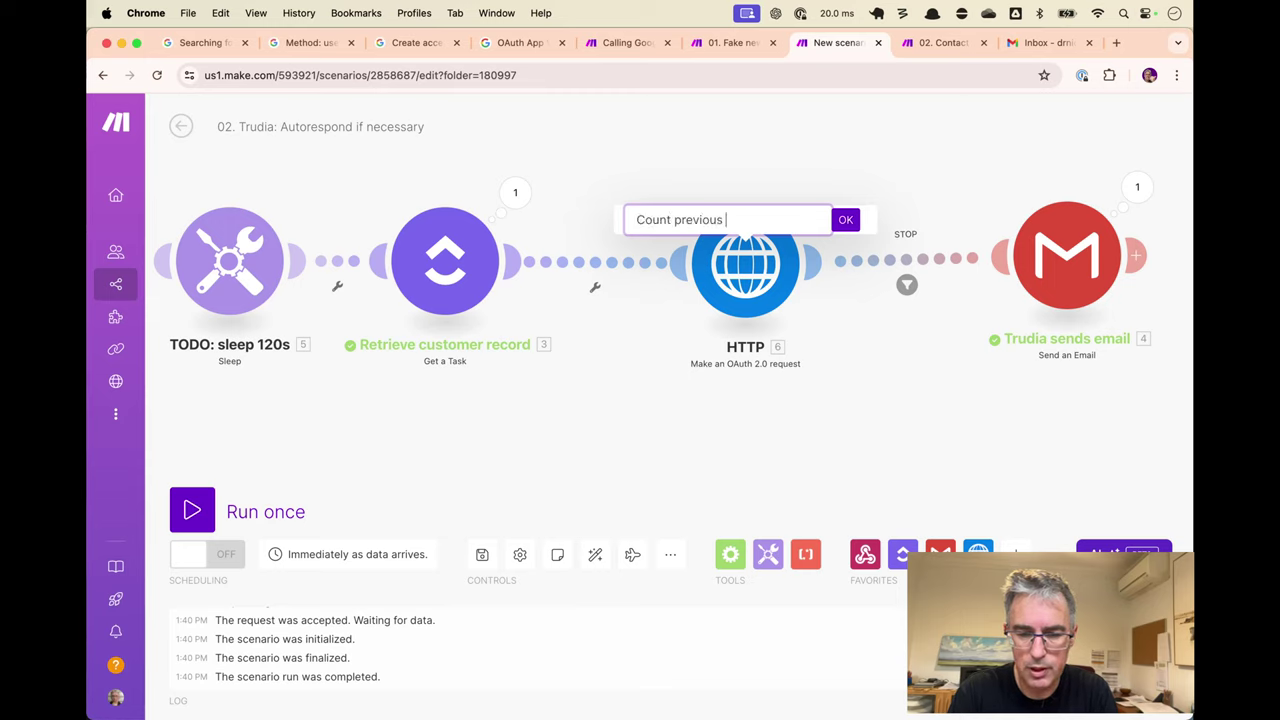
pyautogui.write(' emails sent')
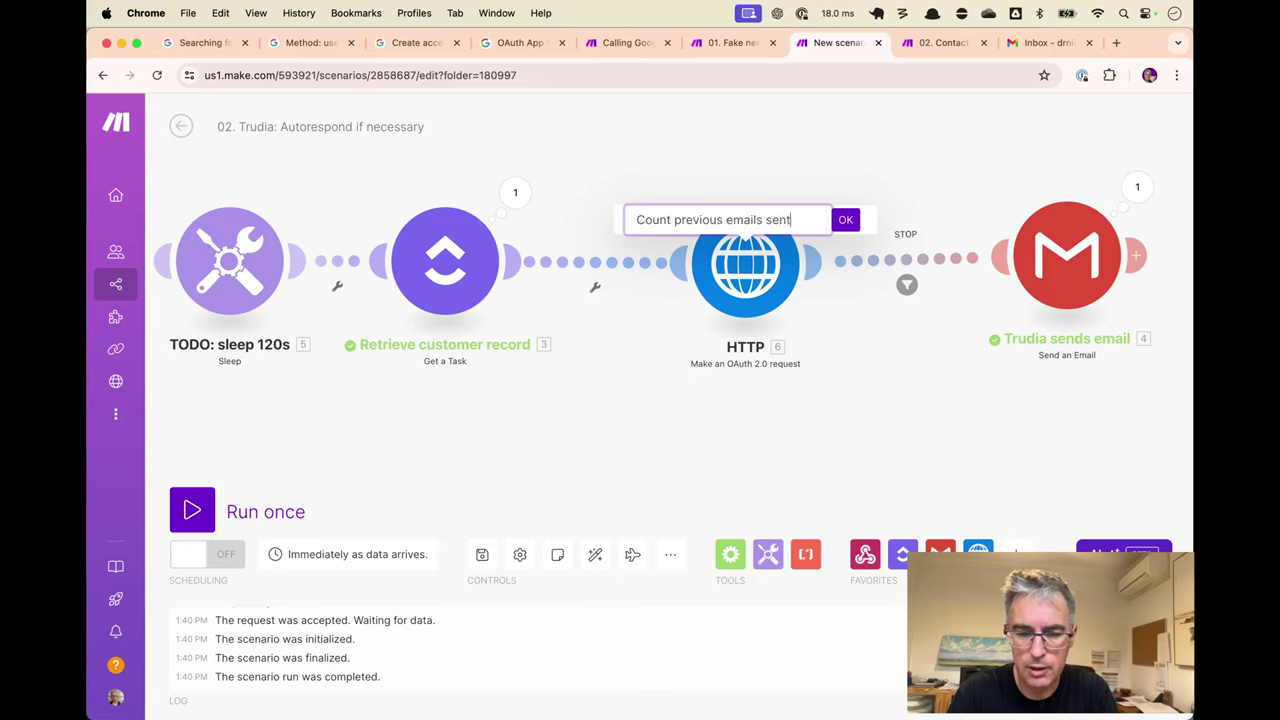
pyautogui.press('Return')
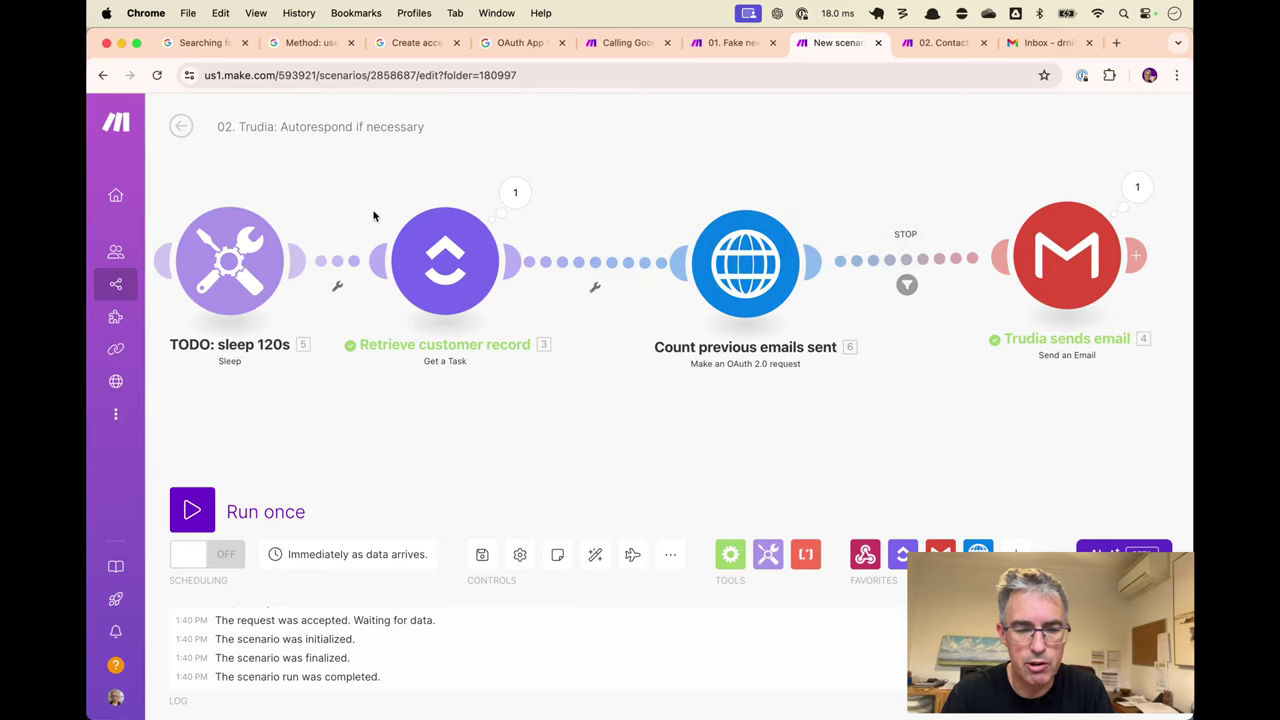
pyautogui.hscroll(-3, 431, 200)
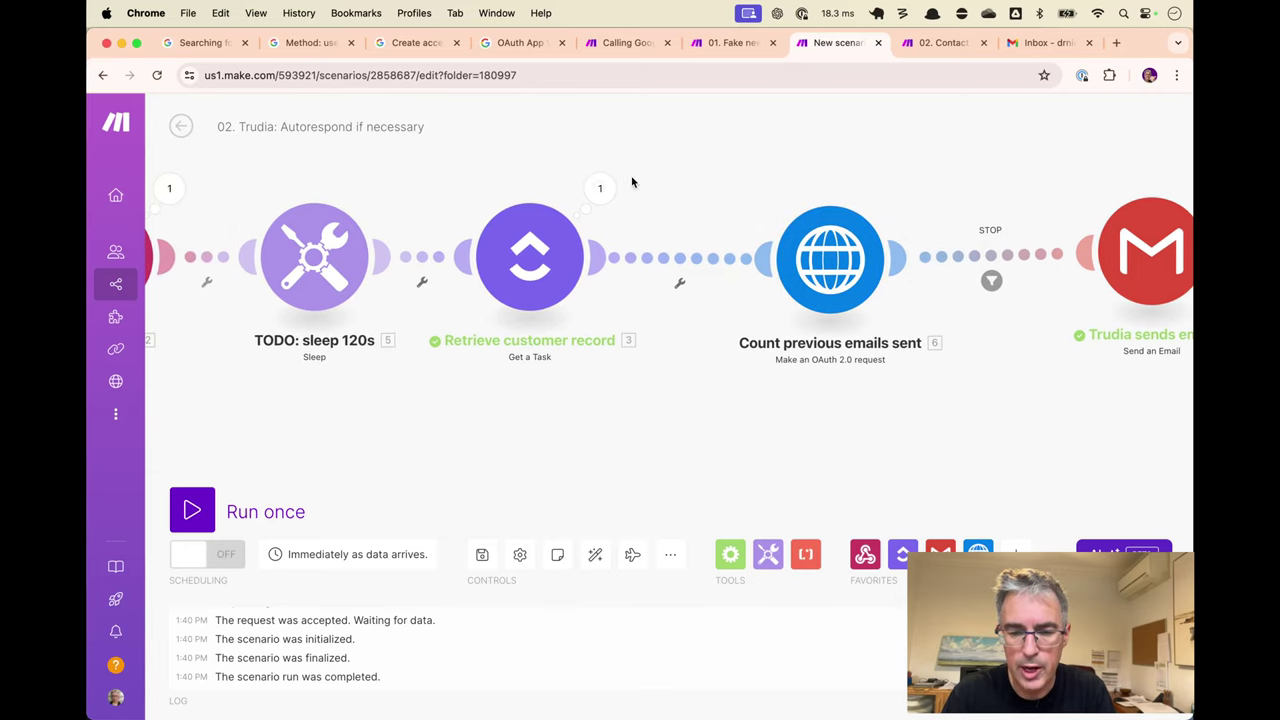
# Run the count step alone and copy the test email value from the Fake new contacts scenario.
pyautogui.rightClick(815, 248)
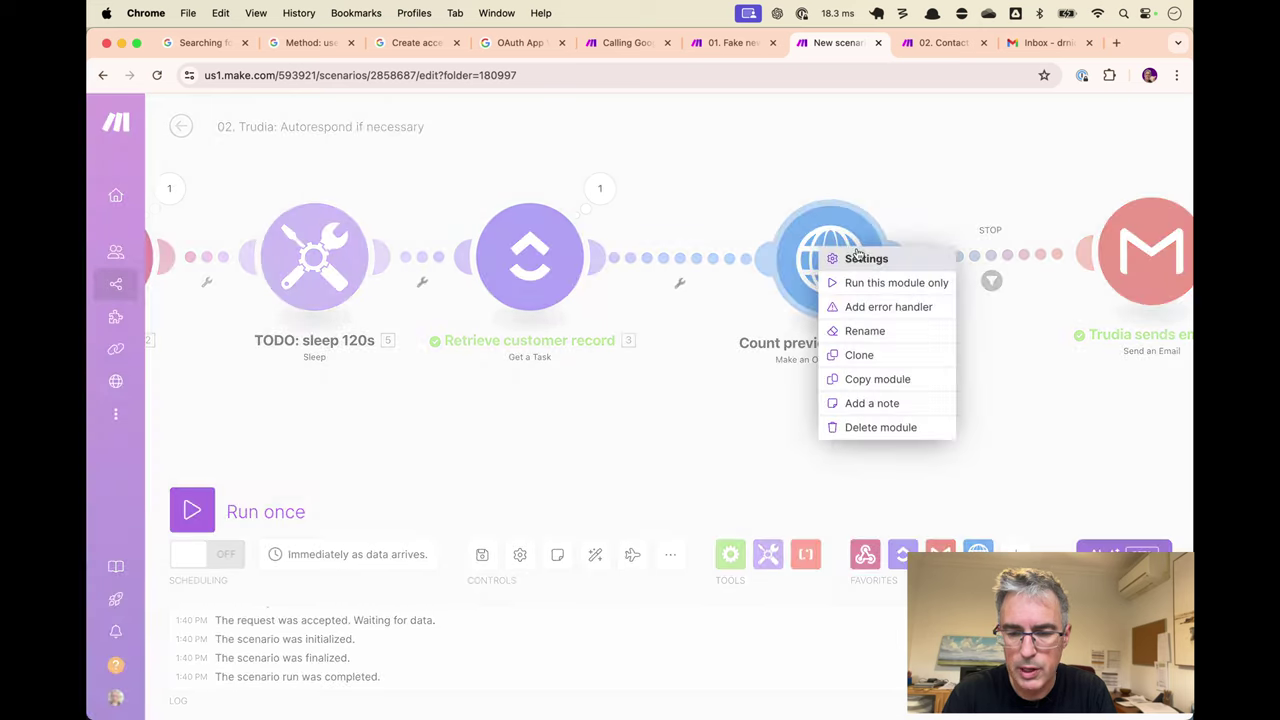
pyautogui.click(888, 284)
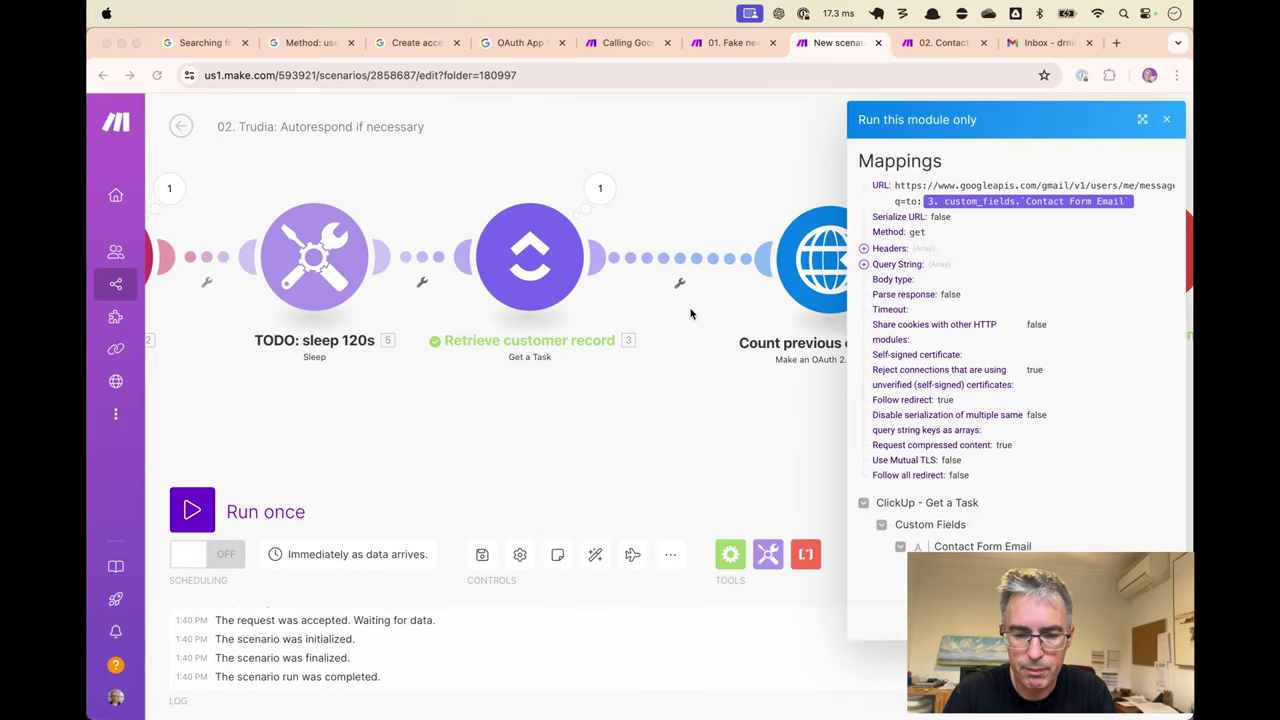
pyautogui.press('super+alt+Left')
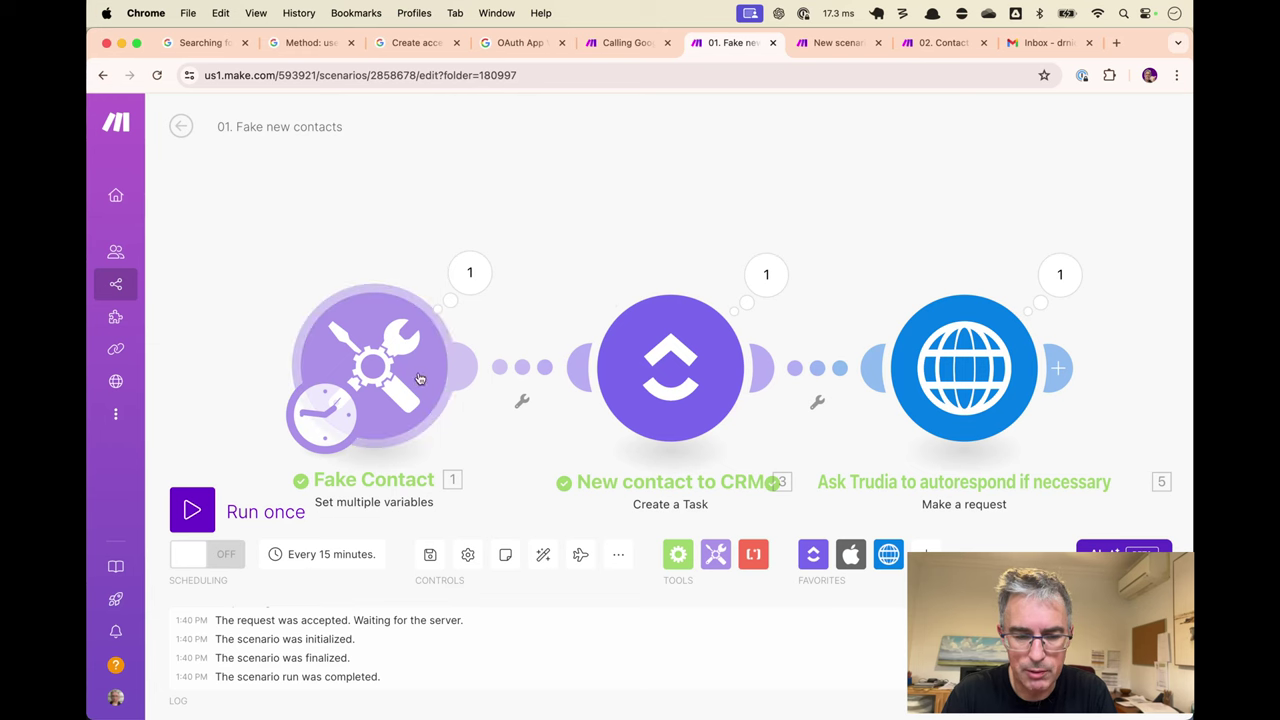
pyautogui.click(423, 374)
pyautogui.click(692, 295)
pyautogui.press('super+a')
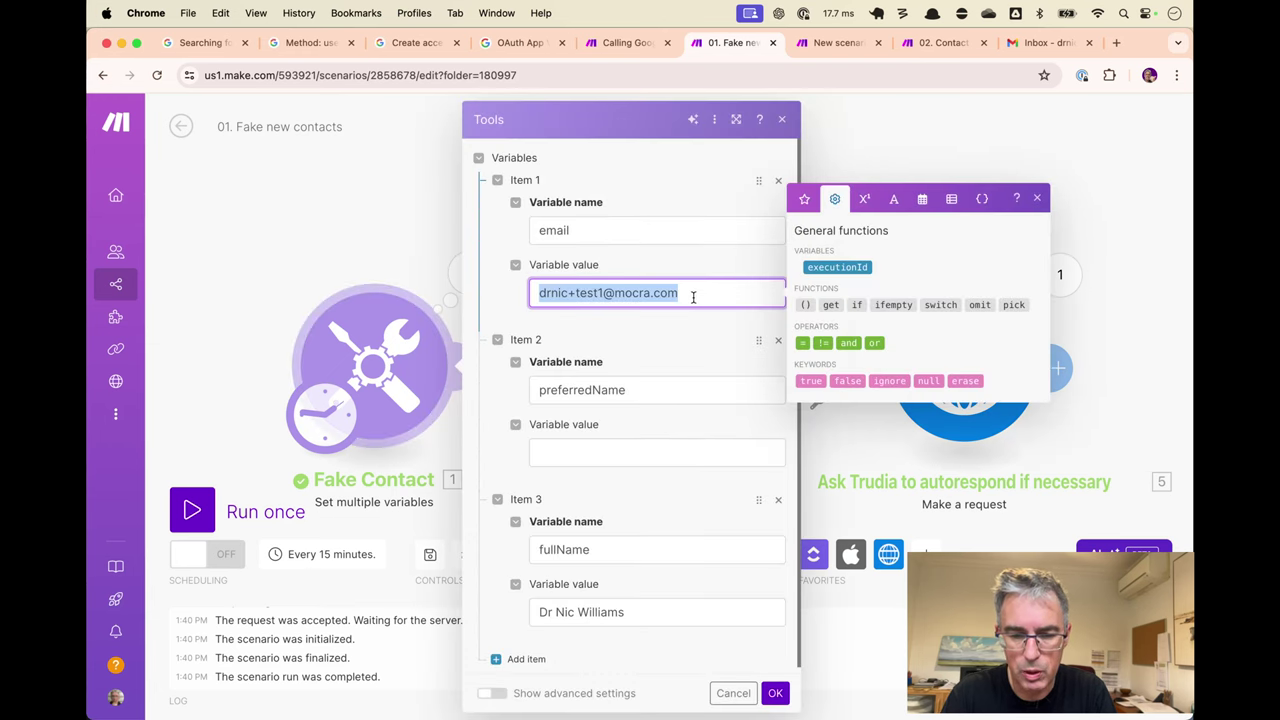
# Review the count step's run results and settings in the Trudia scenario.
pyautogui.click(838, 52)
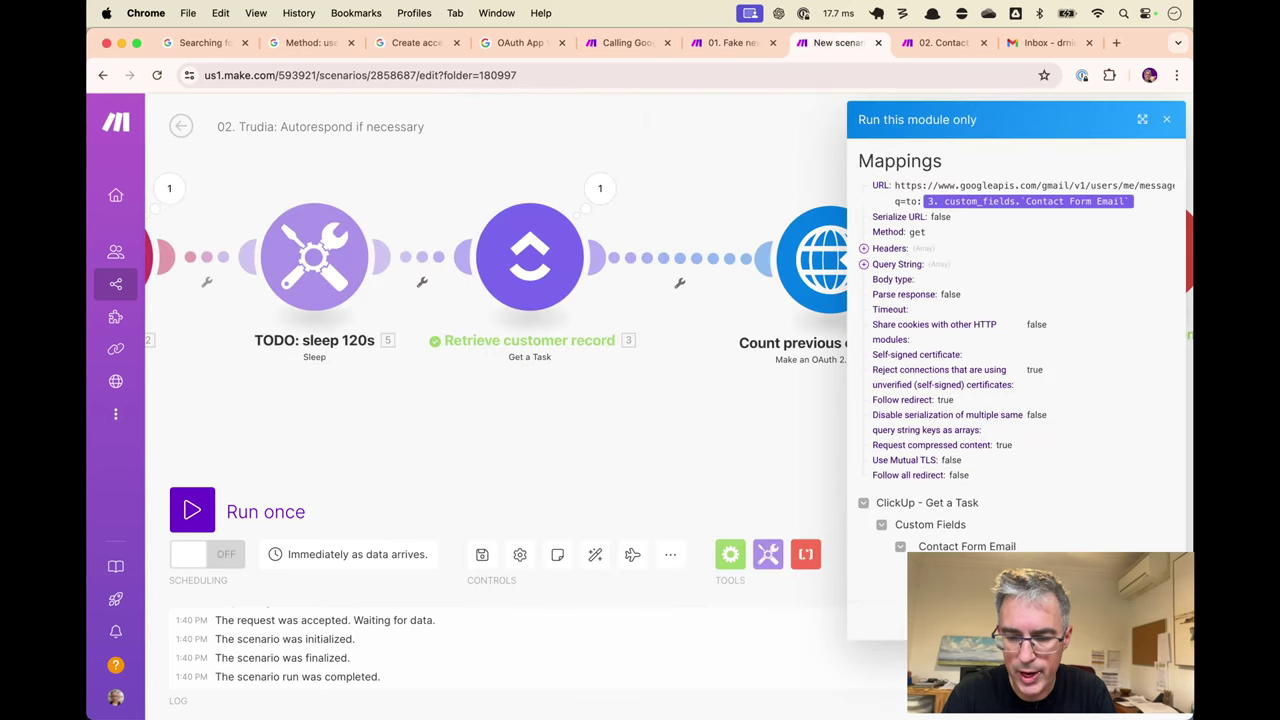
pyautogui.click(886, 320)
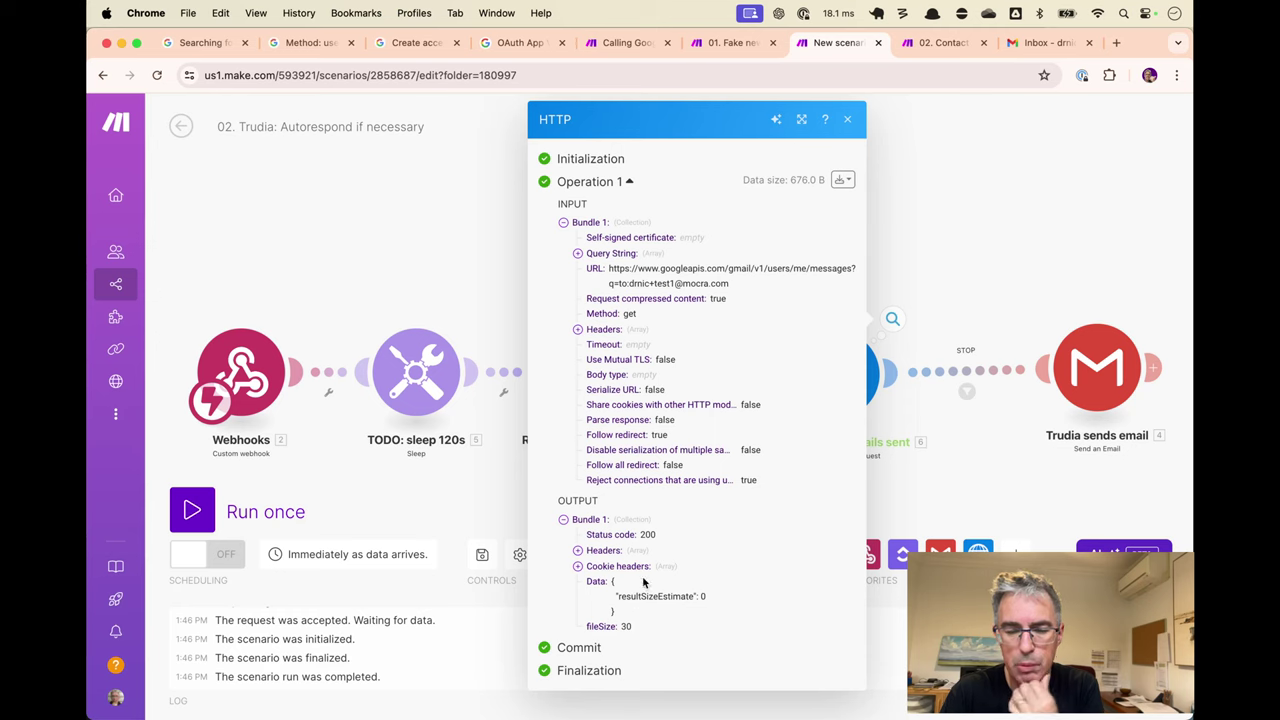
pyautogui.click(847, 119)
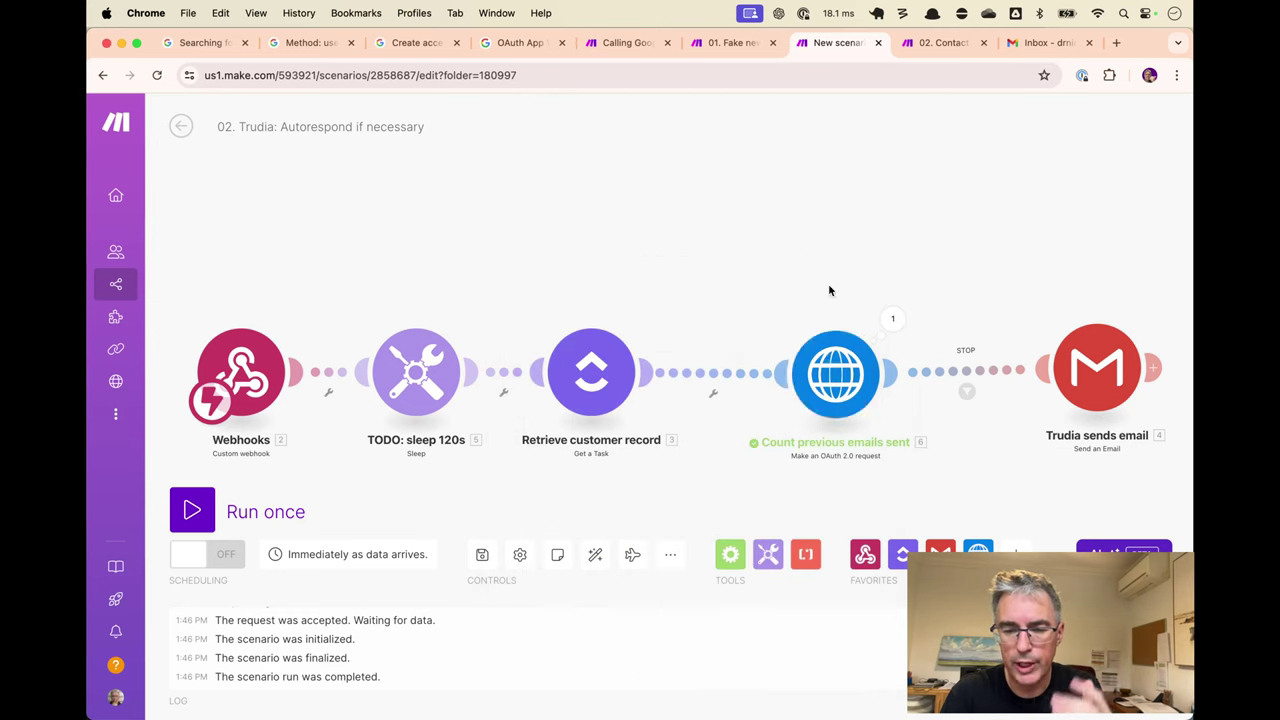
pyautogui.click(828, 362)
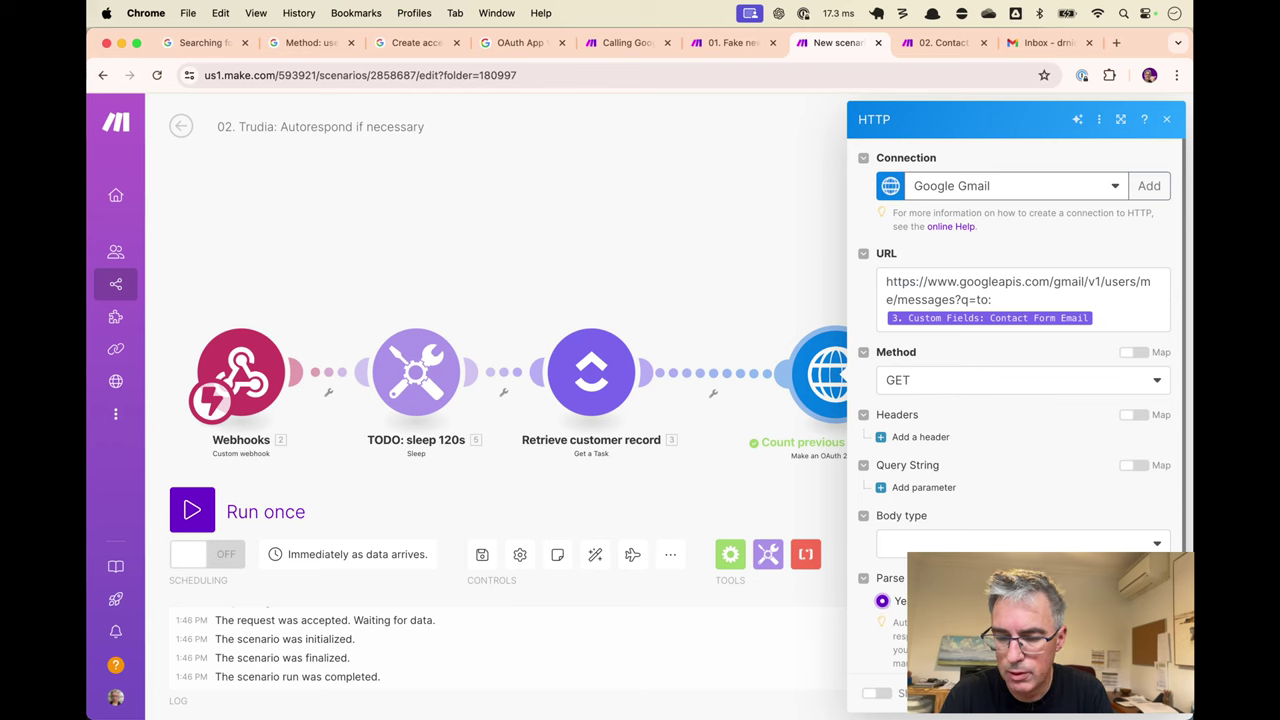
pyautogui.press('Escape')
# Rerun the count step alone, confirm resultSizeEstimate is 0, and reopen the STOP filter link.
pyautogui.rightClick(858, 385)
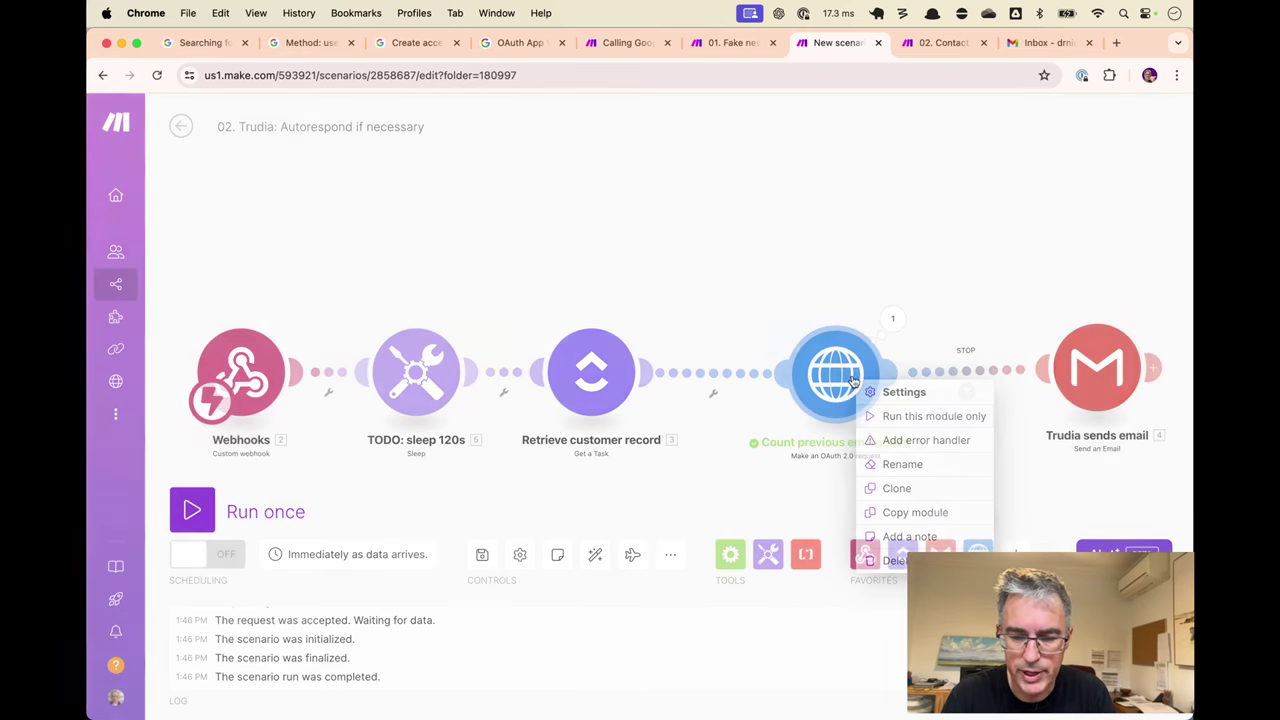
pyautogui.click(933, 416)
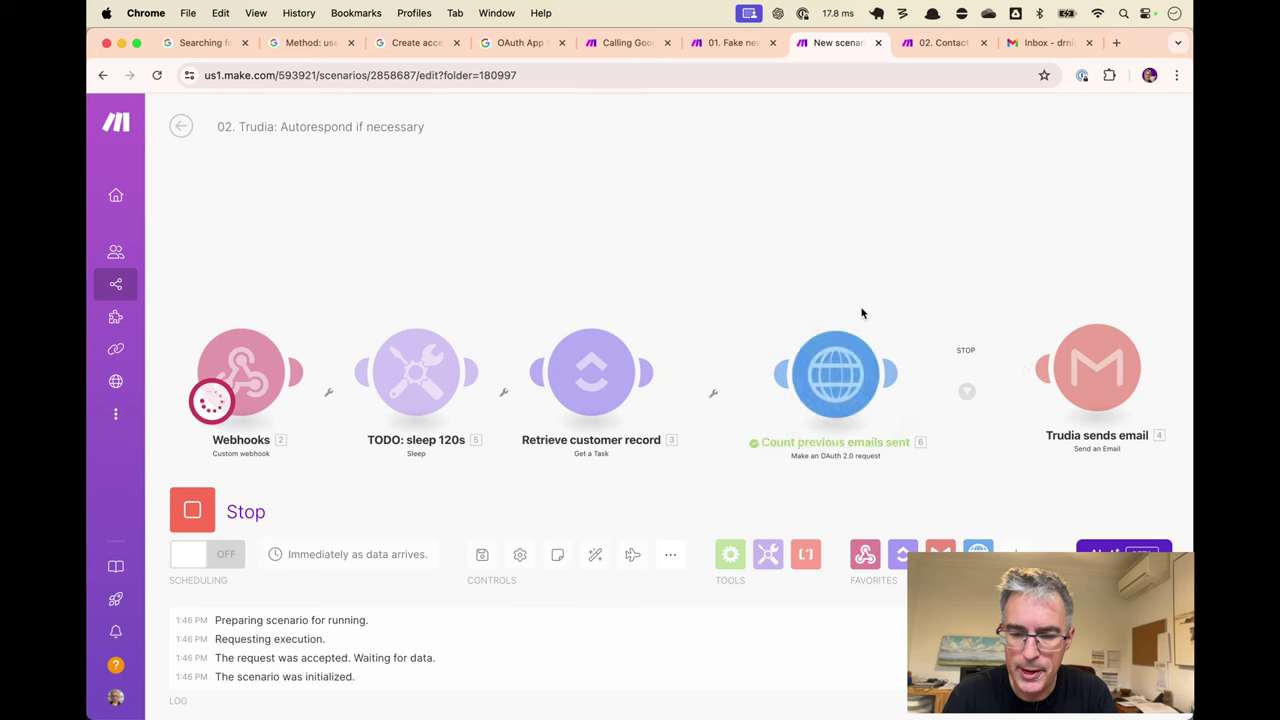
pyautogui.click(872, 334)
pyautogui.click(580, 583)
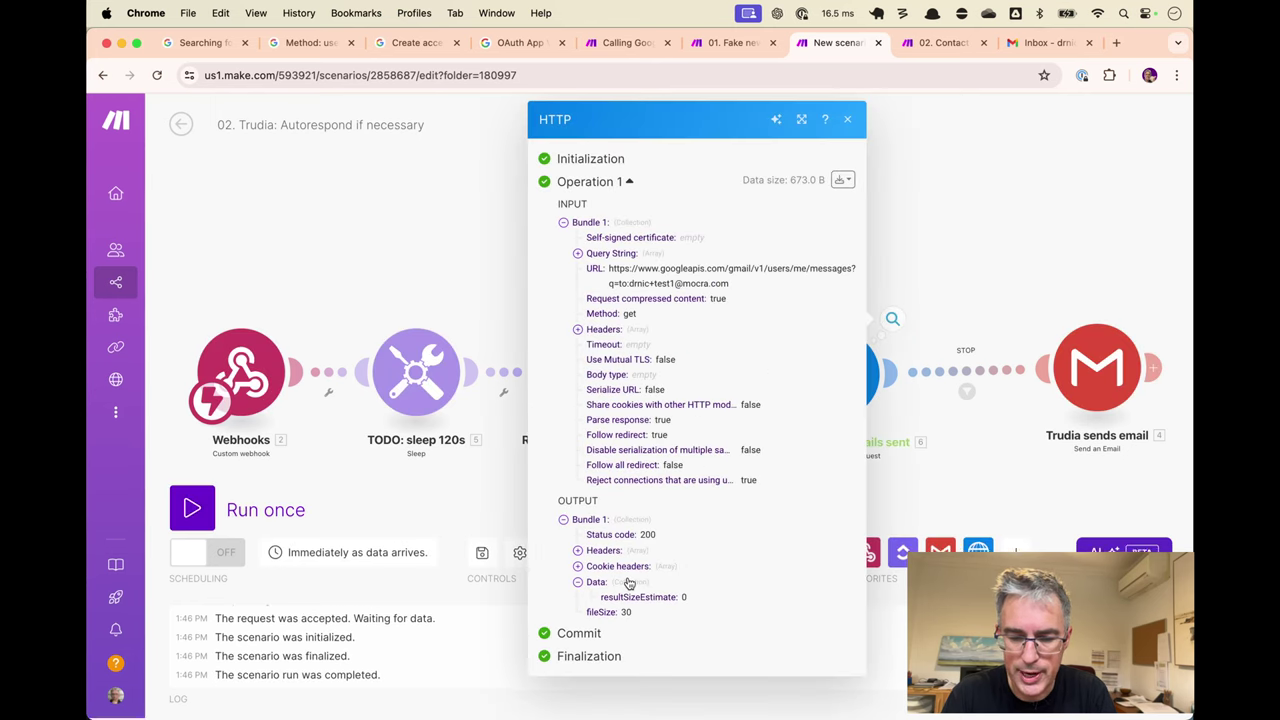
pyautogui.doubleClick(638, 596)
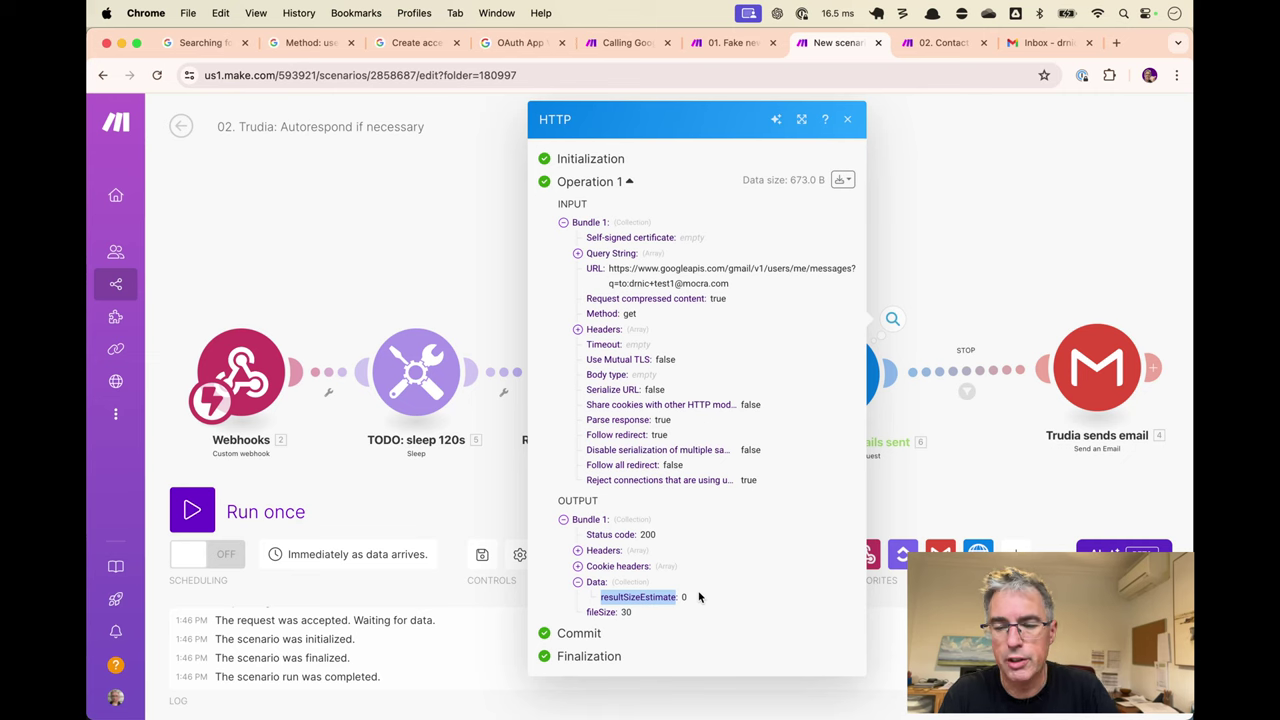
pyautogui.click(1005, 428)
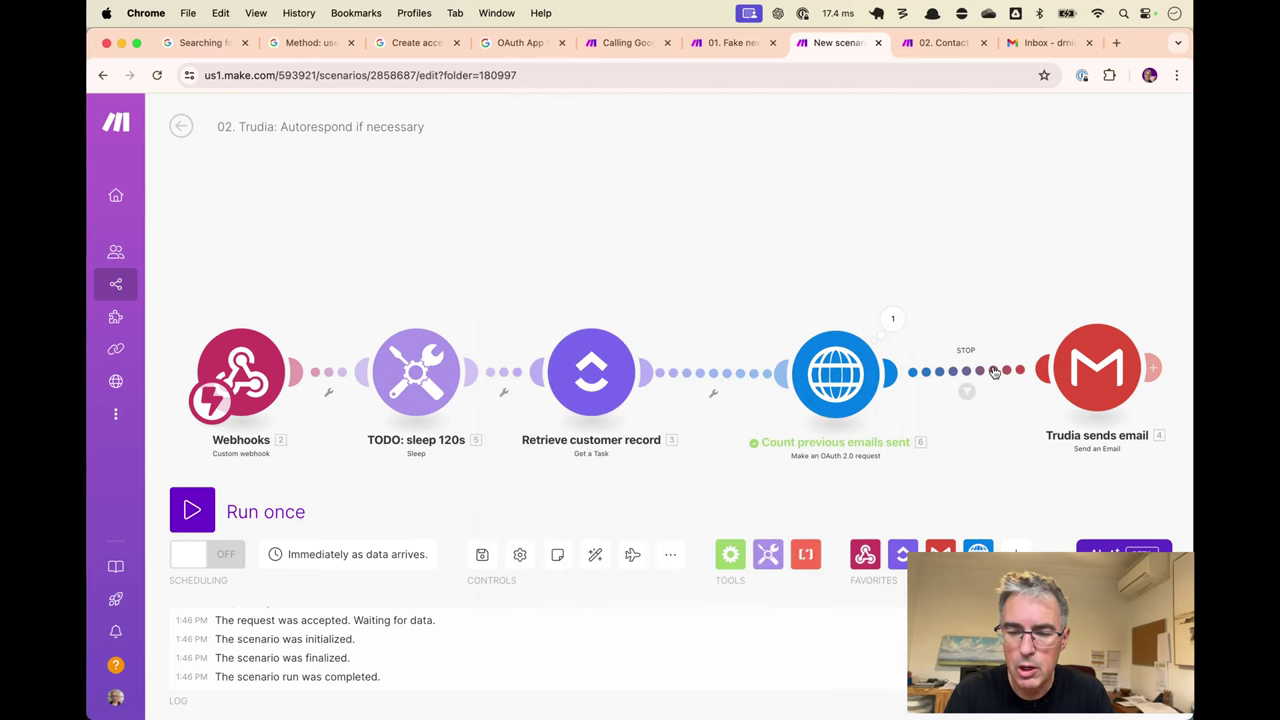
pyautogui.rightClick(995, 370)
# Relabel the filter 'If first email' with resultSizeEstimate numerically equal to 0.
pyautogui.click(1061, 388)
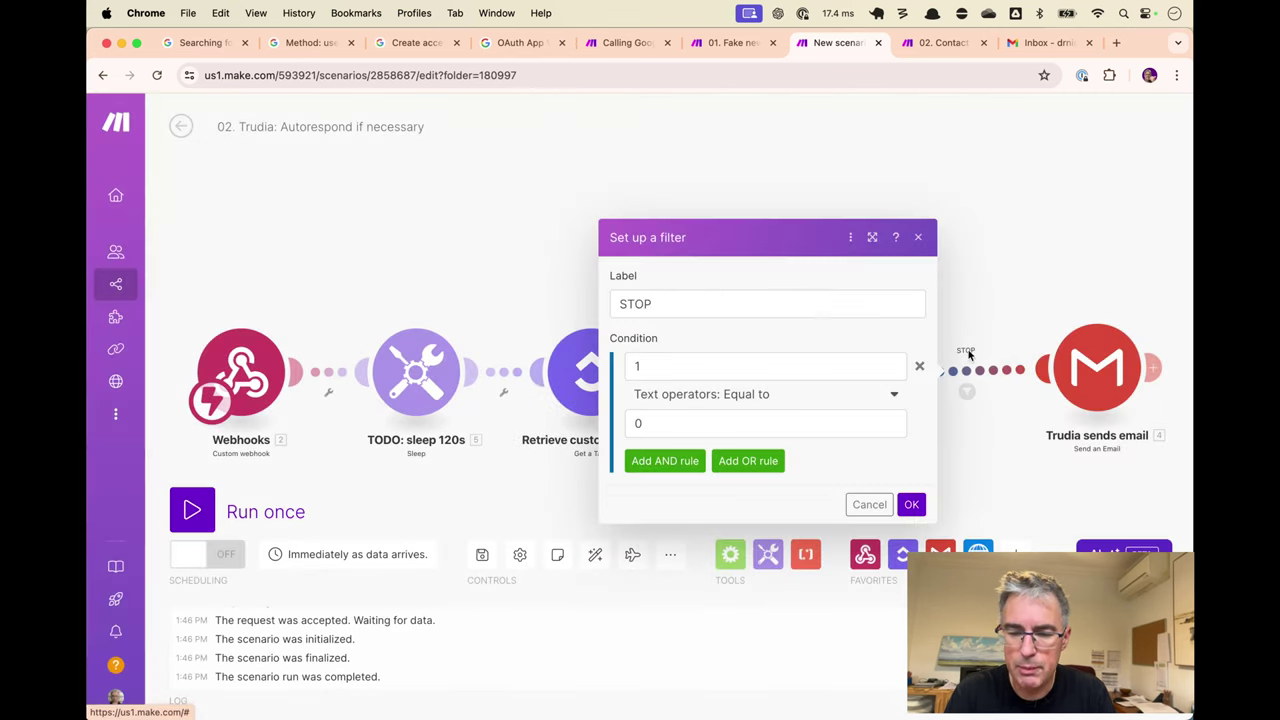
pyautogui.click(769, 304)
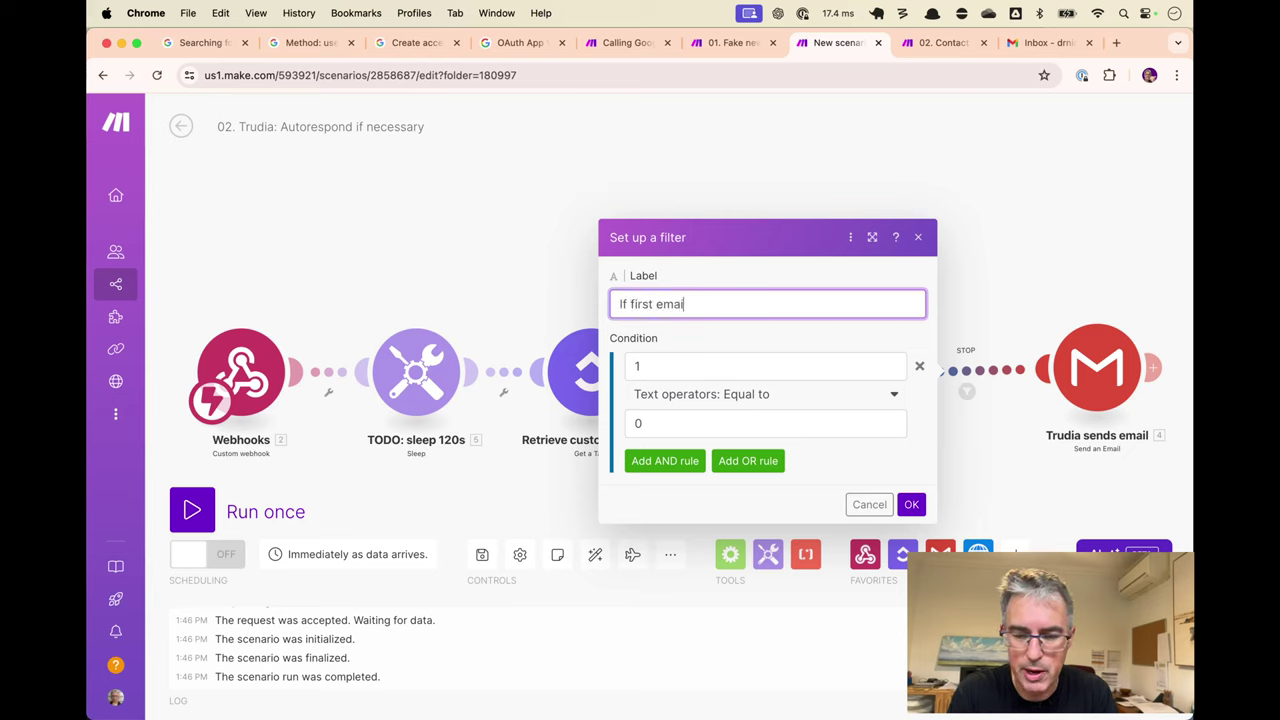
pyautogui.click(764, 364)
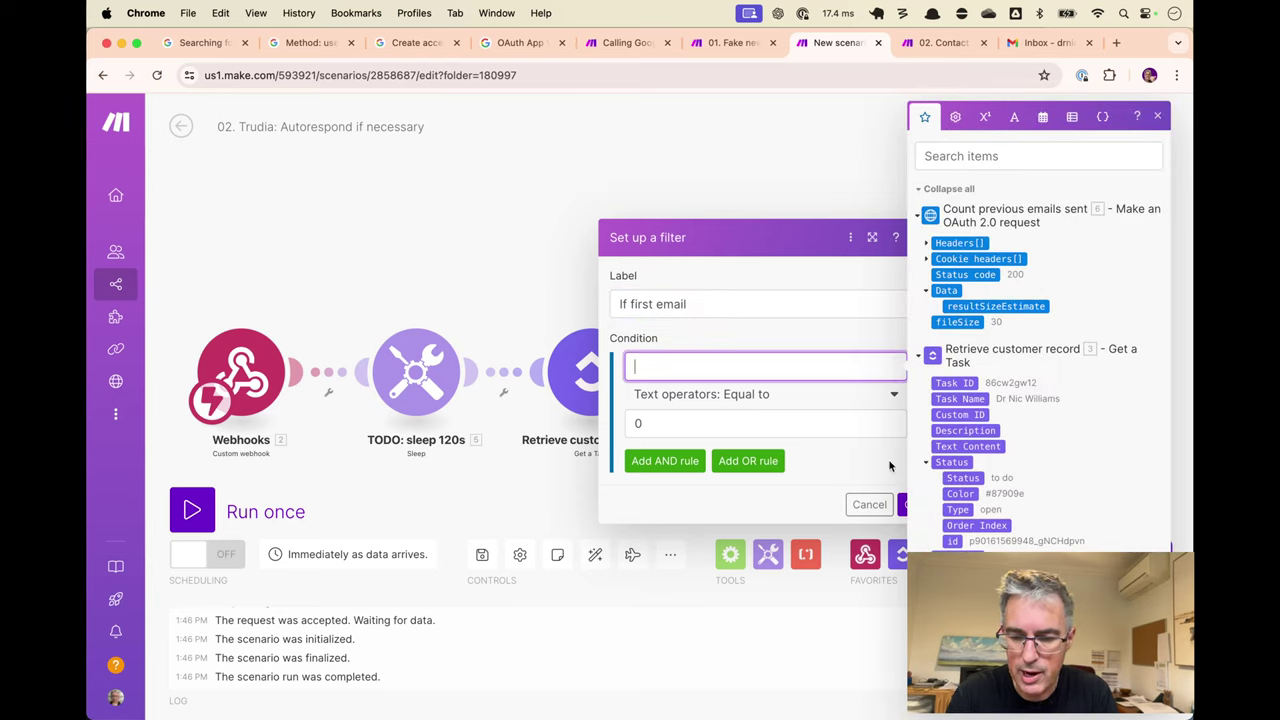
pyautogui.click(995, 308)
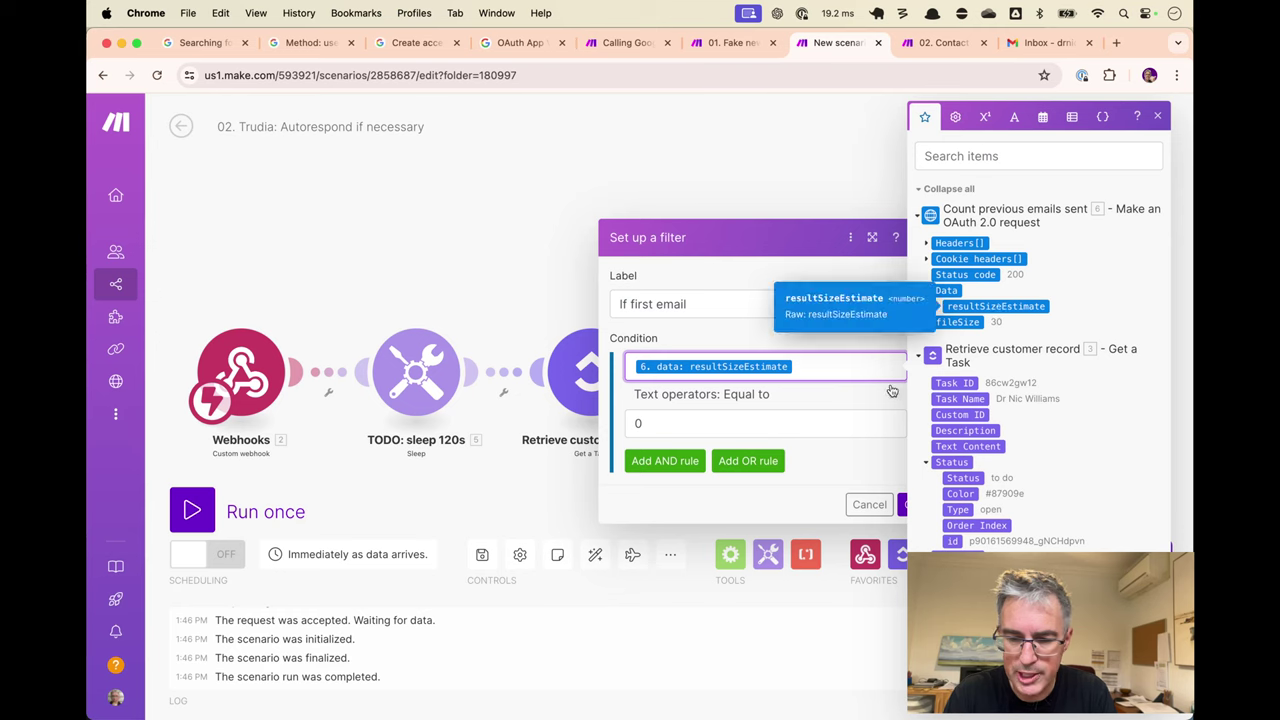
pyautogui.click(820, 423)
pyautogui.click(797, 395)
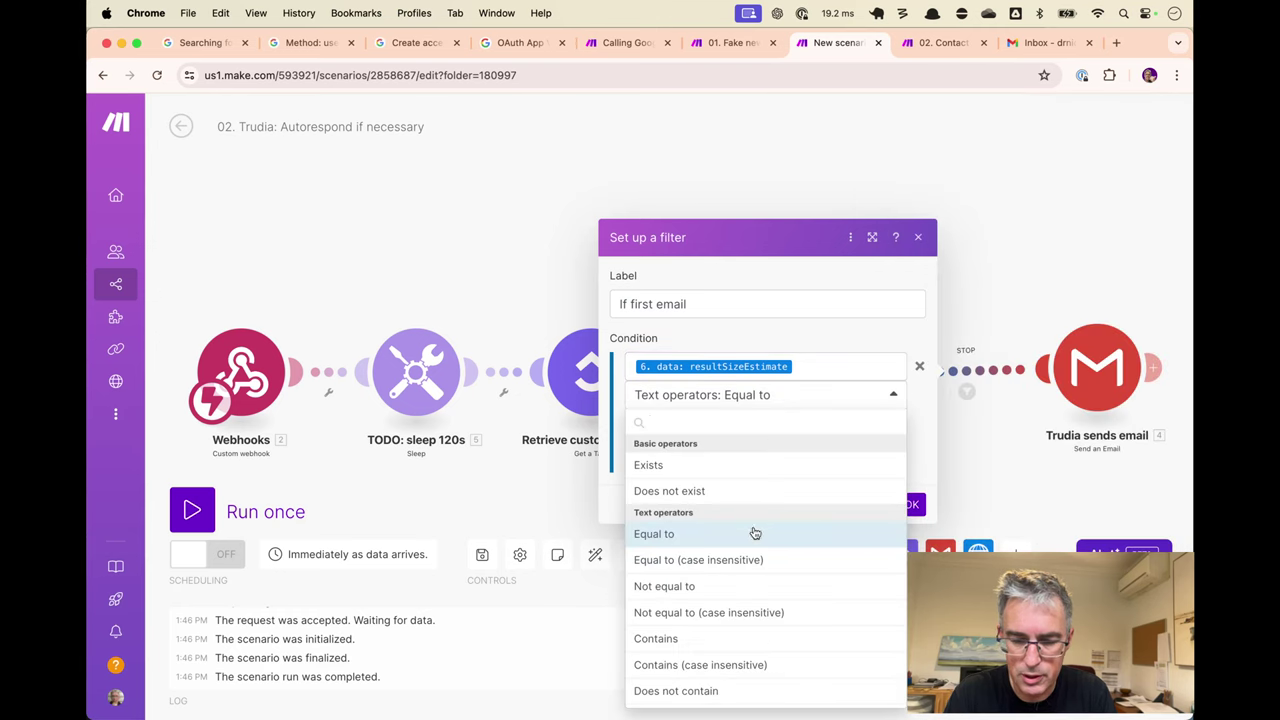
pyautogui.scroll(-5, 752, 532)
pyautogui.scroll(-5, 754, 532)
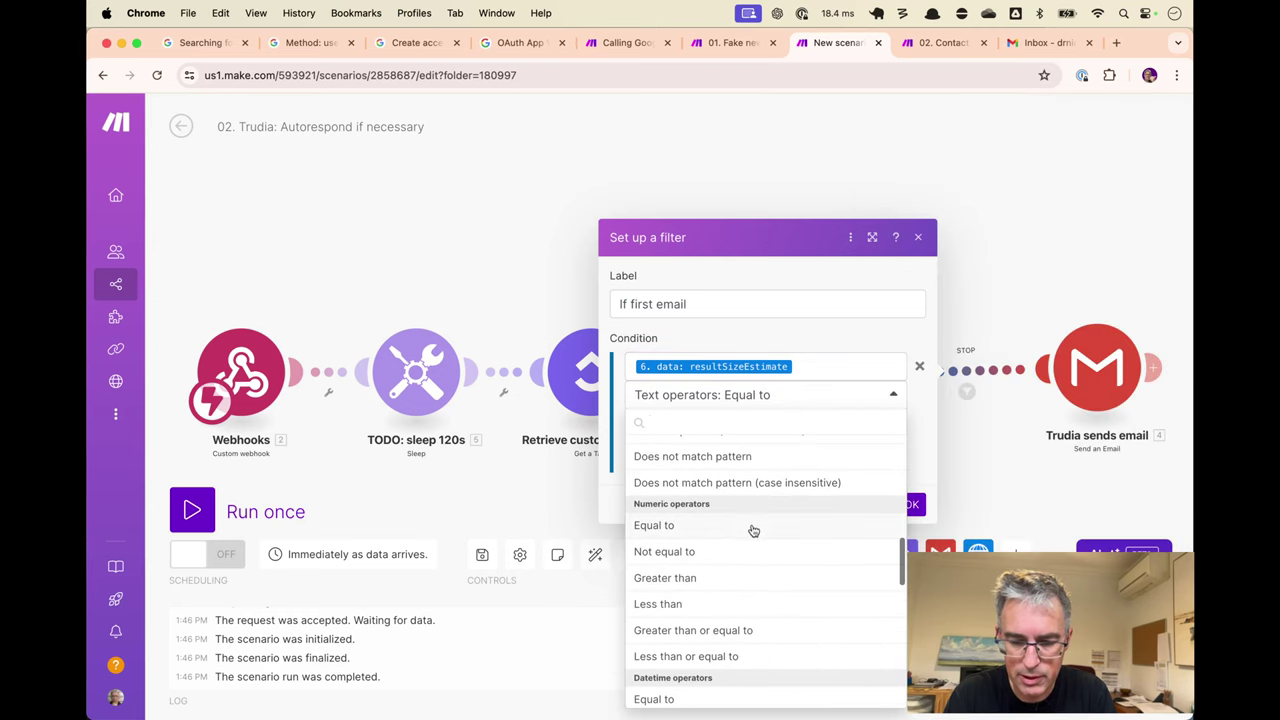
pyautogui.click(737, 526)
pyautogui.click(714, 427)
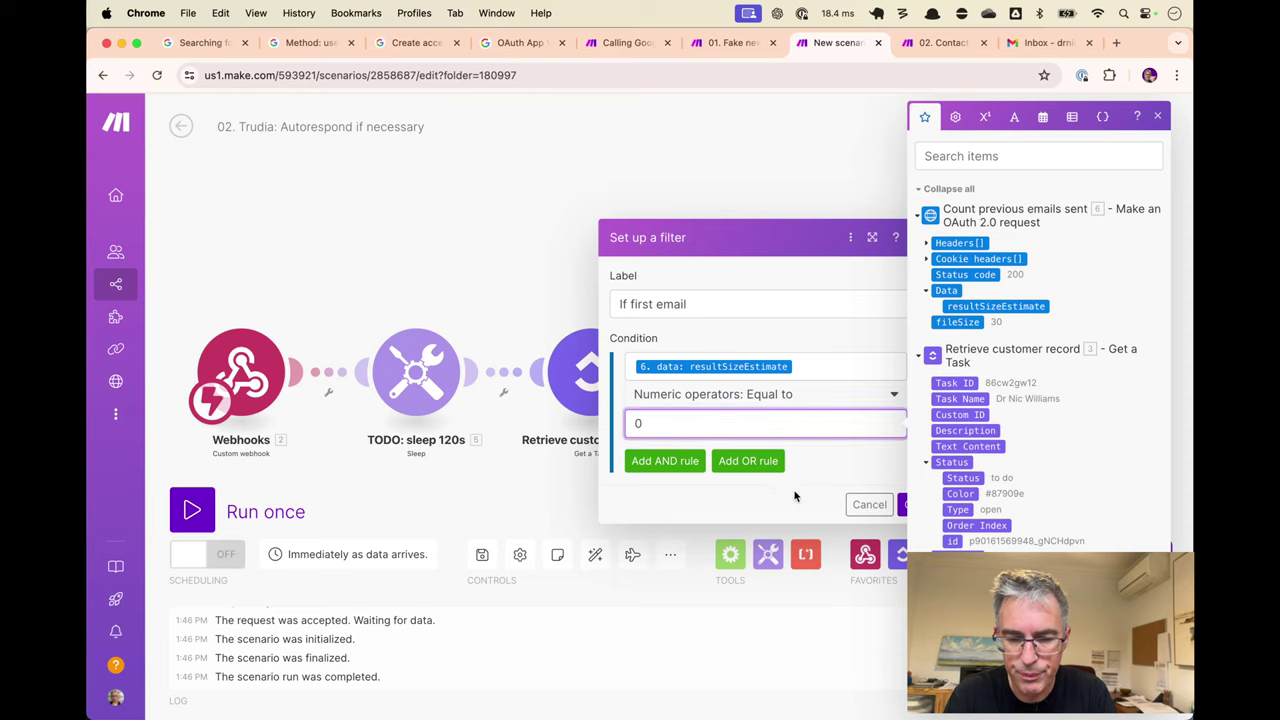
pyautogui.click(788, 336)
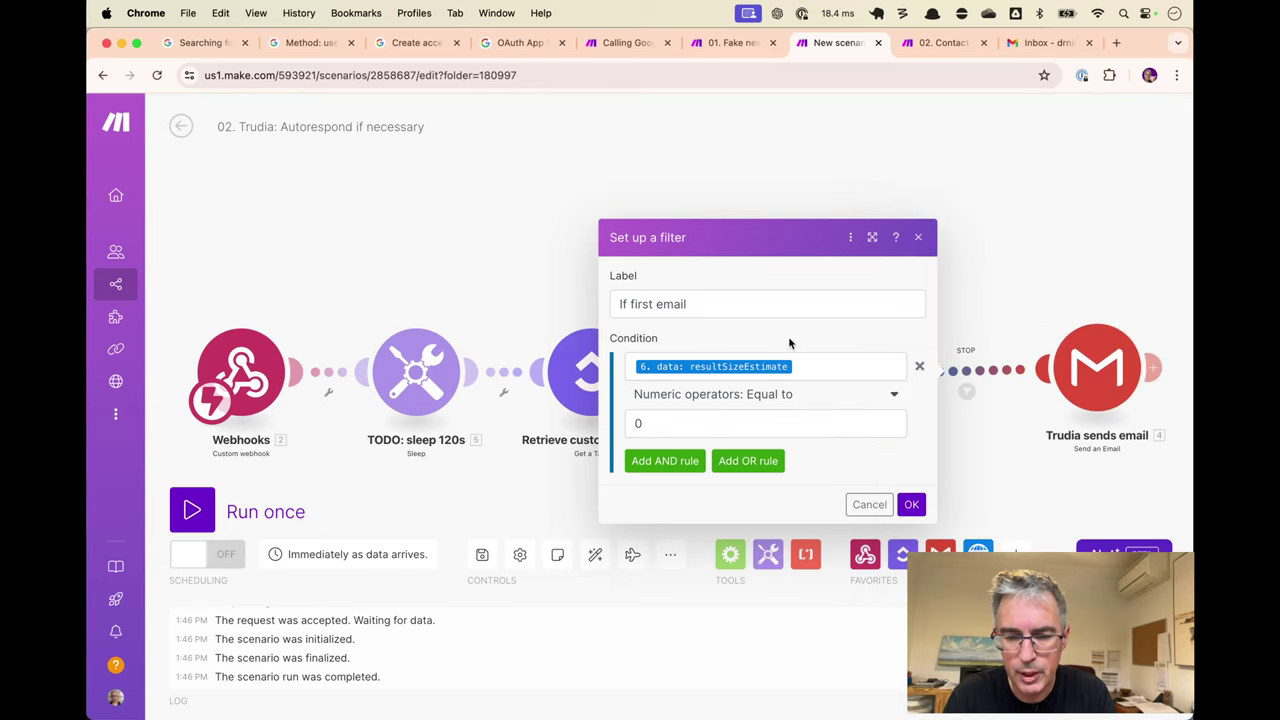
pyautogui.click(910, 503)
pyautogui.moveTo(1072, 374); pyautogui.dragTo(1043, 370)
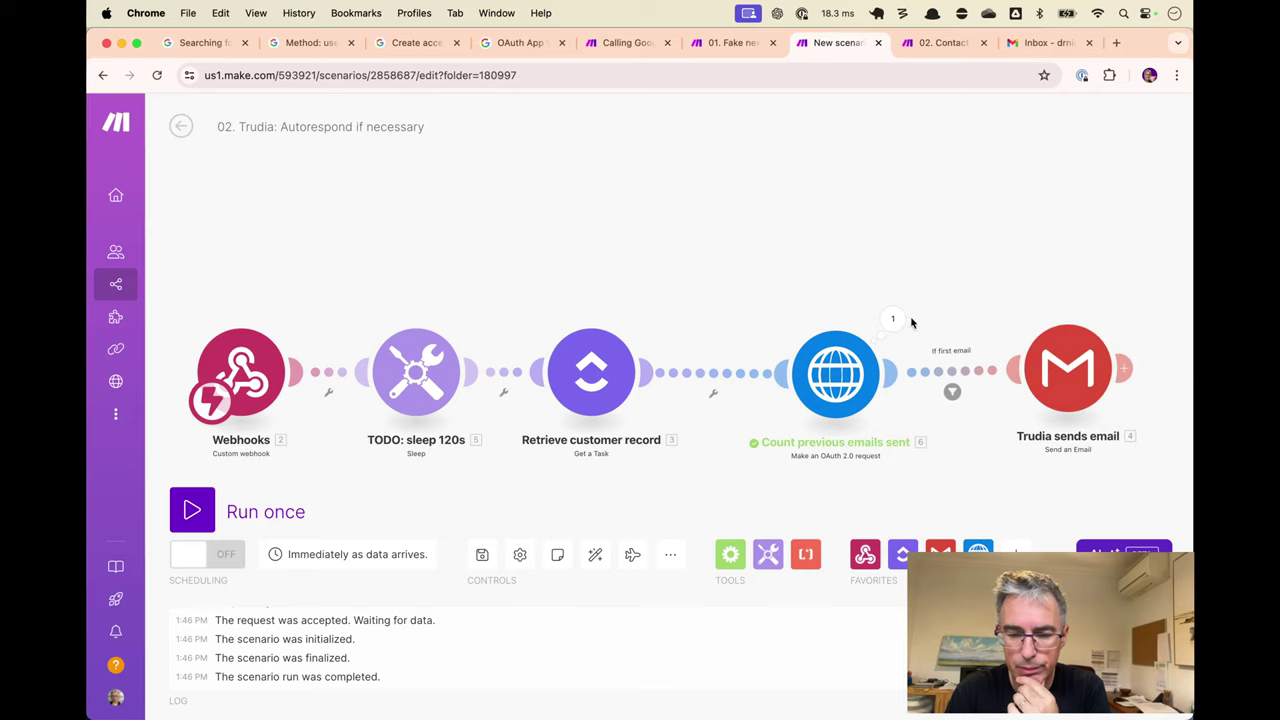
# Search the Gmail inbox for the test contact's e-mail address.
pyautogui.moveTo(853, 372); pyautogui.dragTo(840, 369)
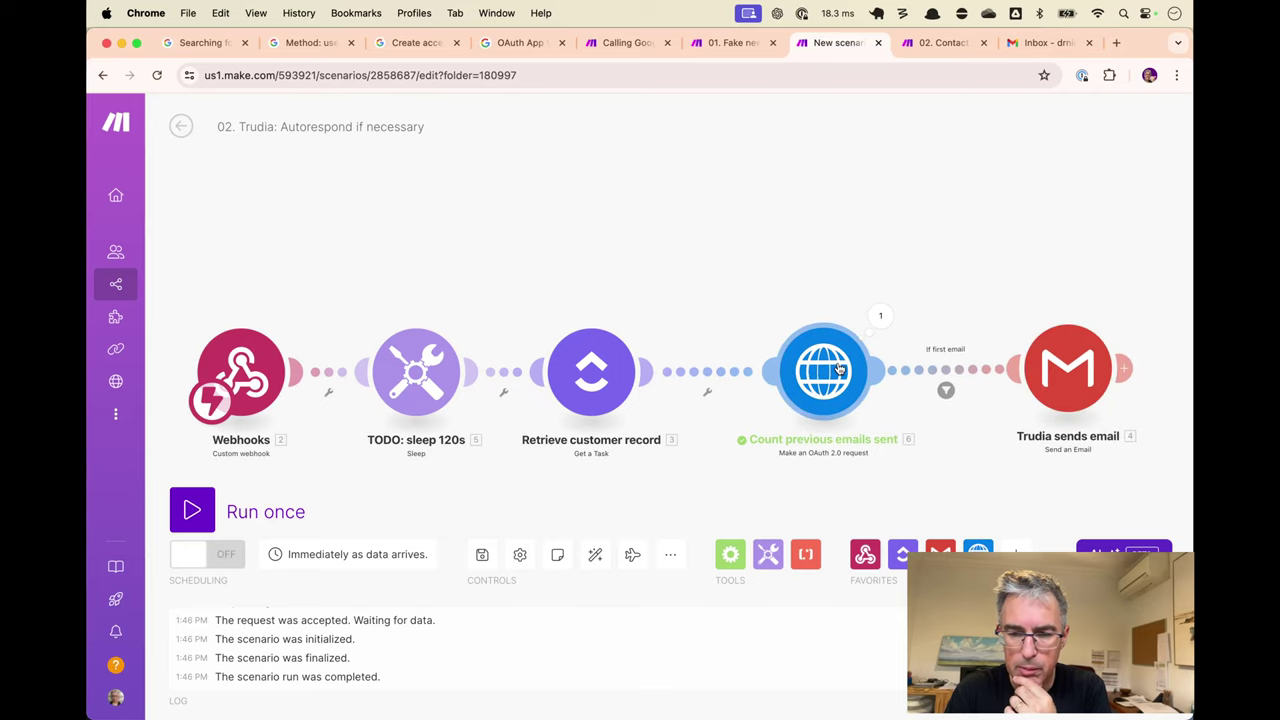
pyautogui.click(1035, 42)
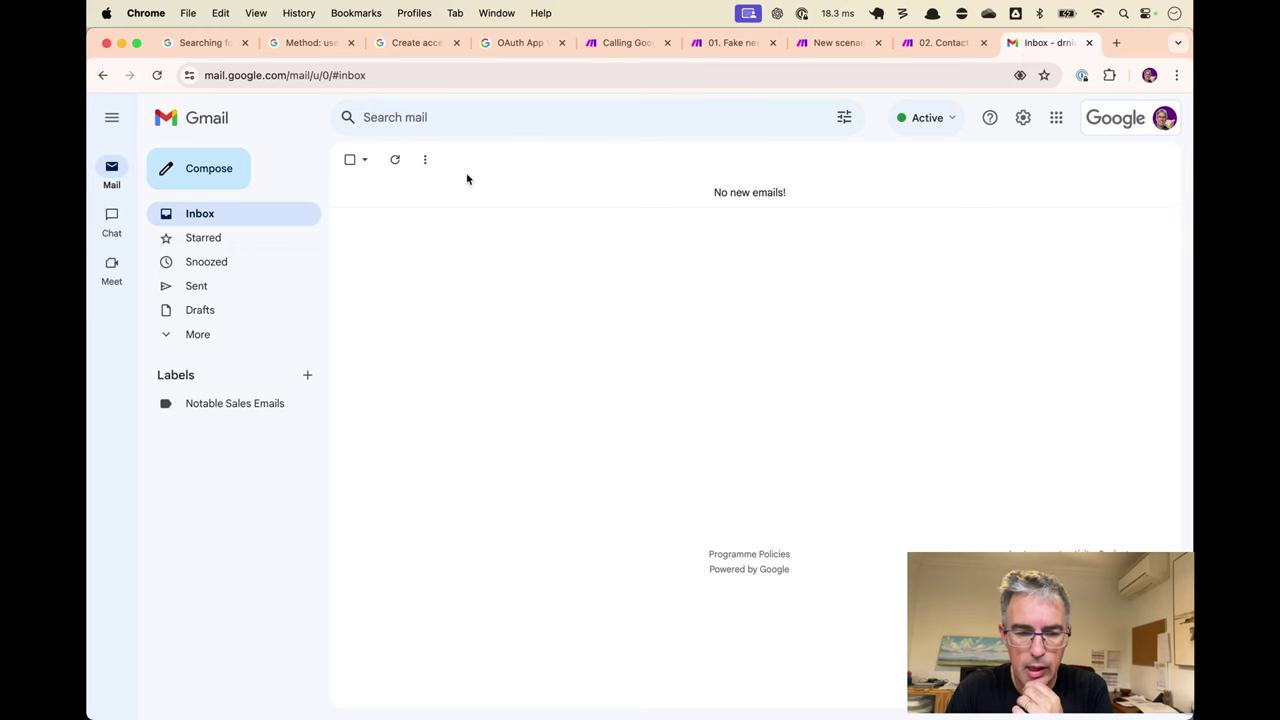
pyautogui.click(480, 114)
pyautogui.press('super+v')
pyautogui.press('Return')
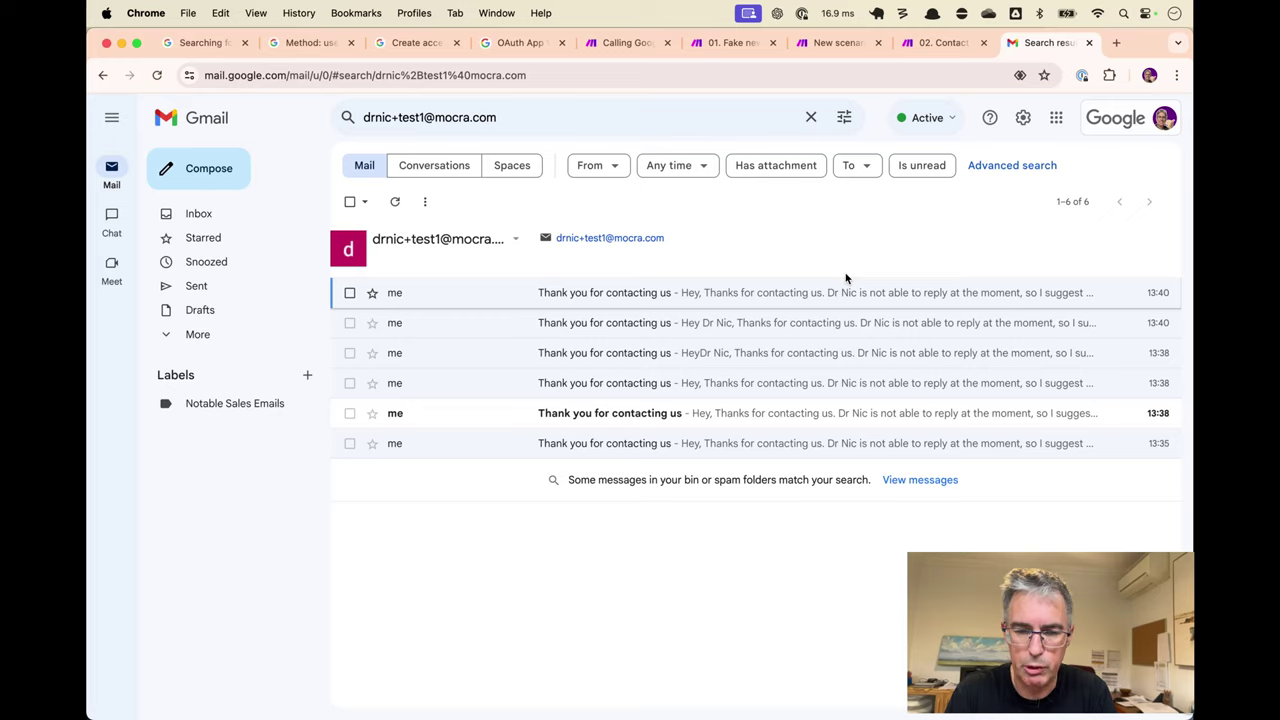
# Return to the Trudia scenario and open the 'Count previous emails sent' settings.
pyautogui.hotkey('ctrl', 'shift', 'Tab')
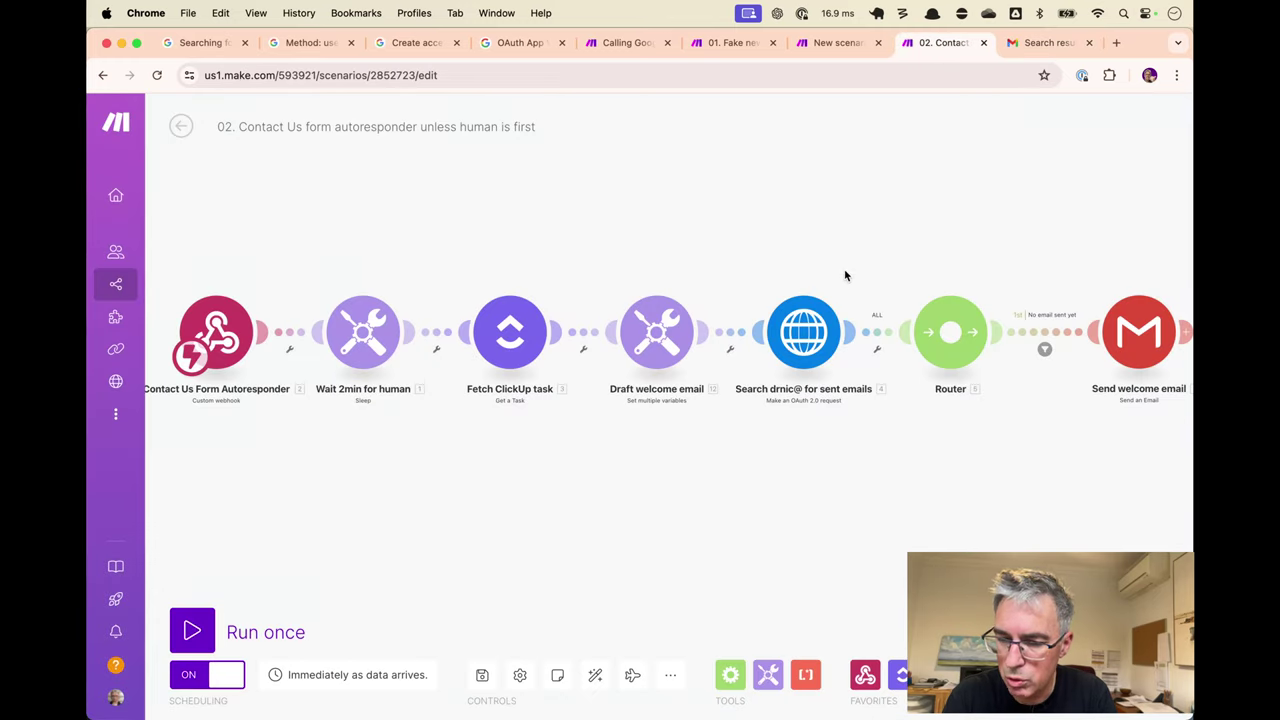
pyautogui.moveTo(938, 45); pyautogui.dragTo(733, 45)
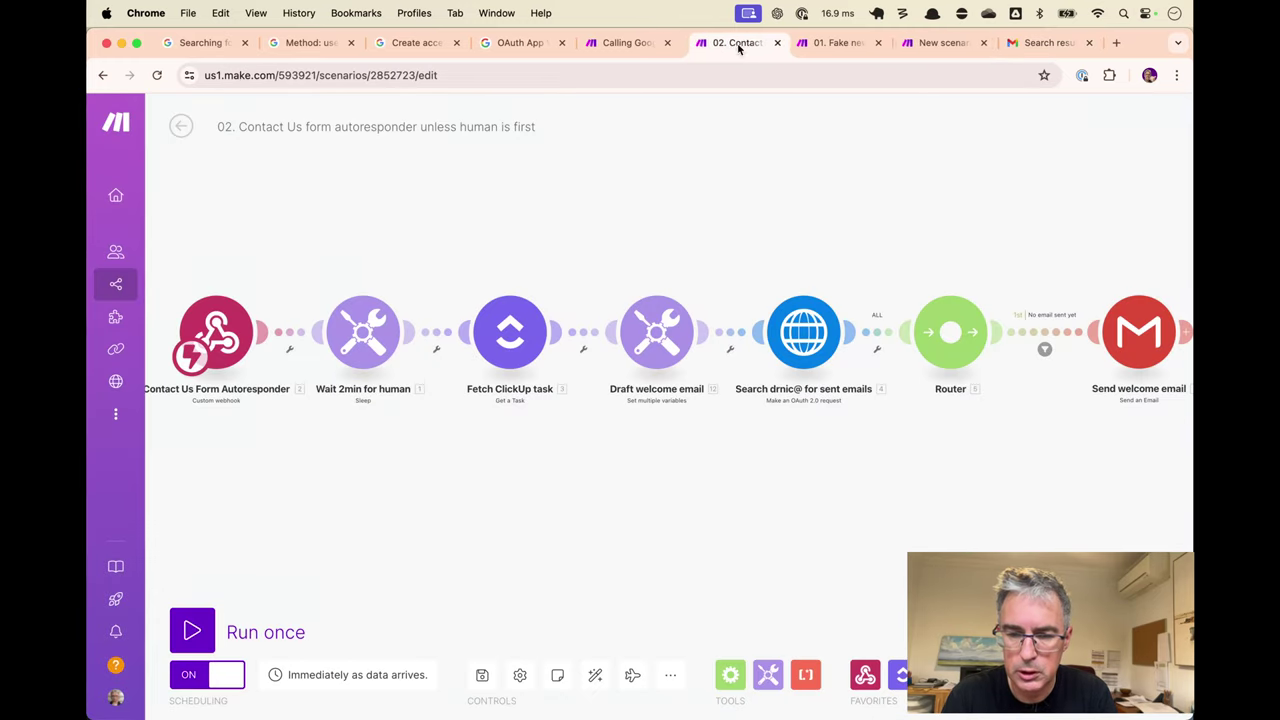
pyautogui.click(945, 43)
pyautogui.click(815, 368)
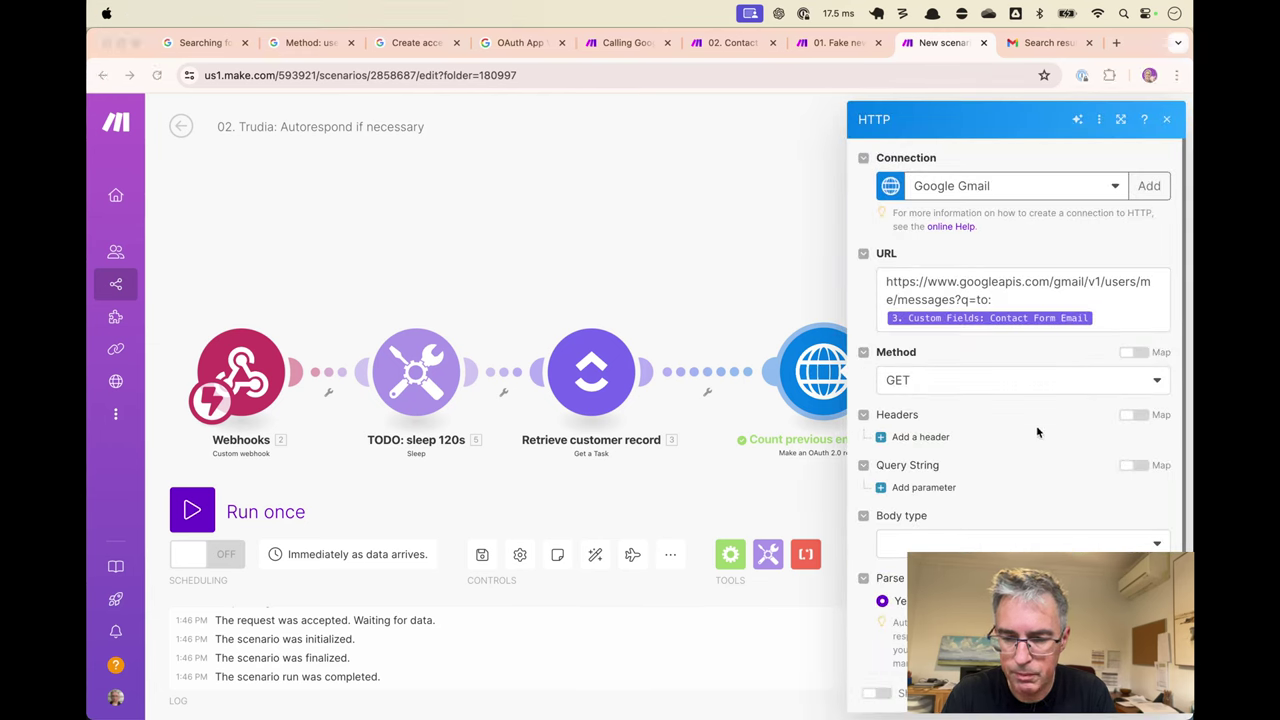
# Check the test address shown in the Gmail search box.
pyautogui.click(1026, 523)
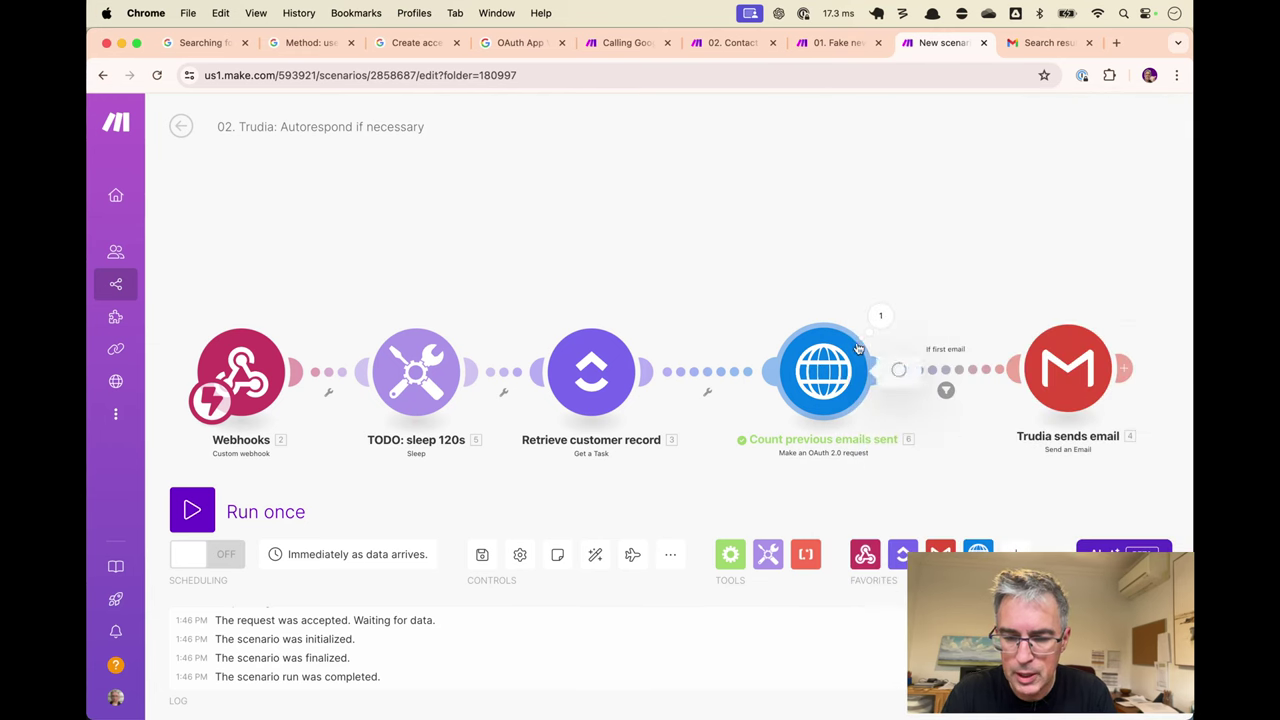
pyautogui.click(847, 381)
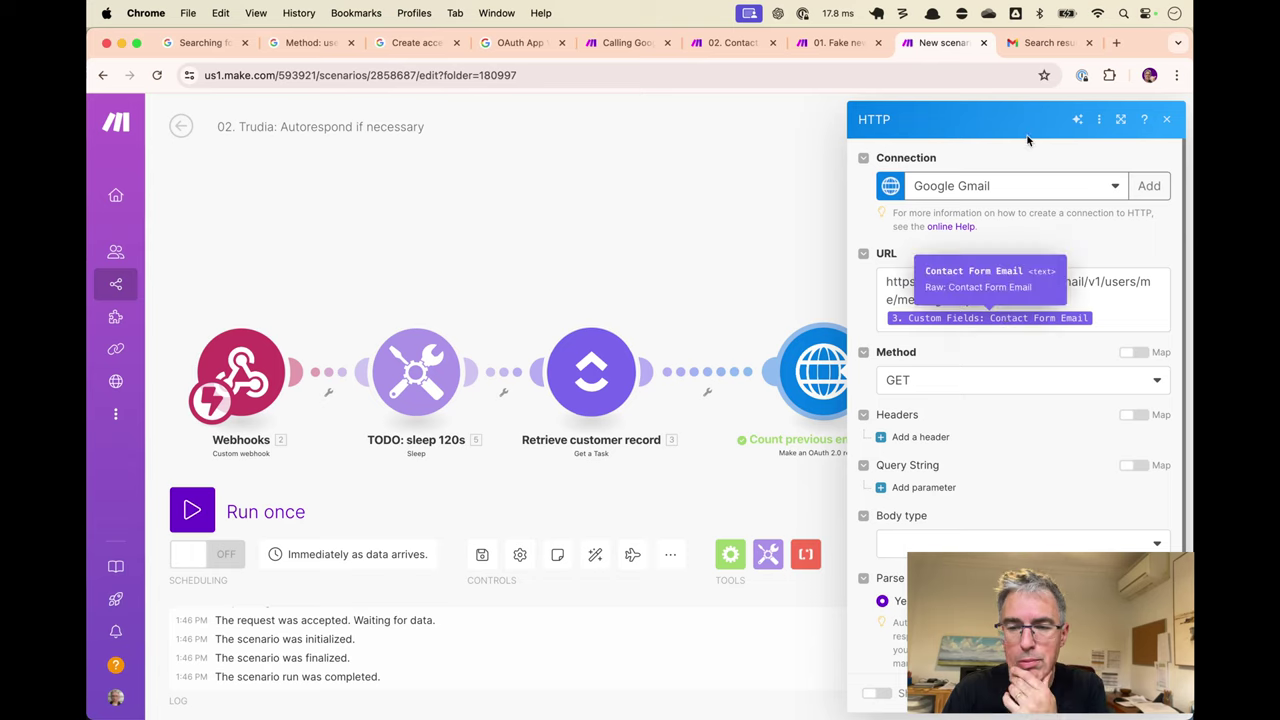
pyautogui.click(1038, 45)
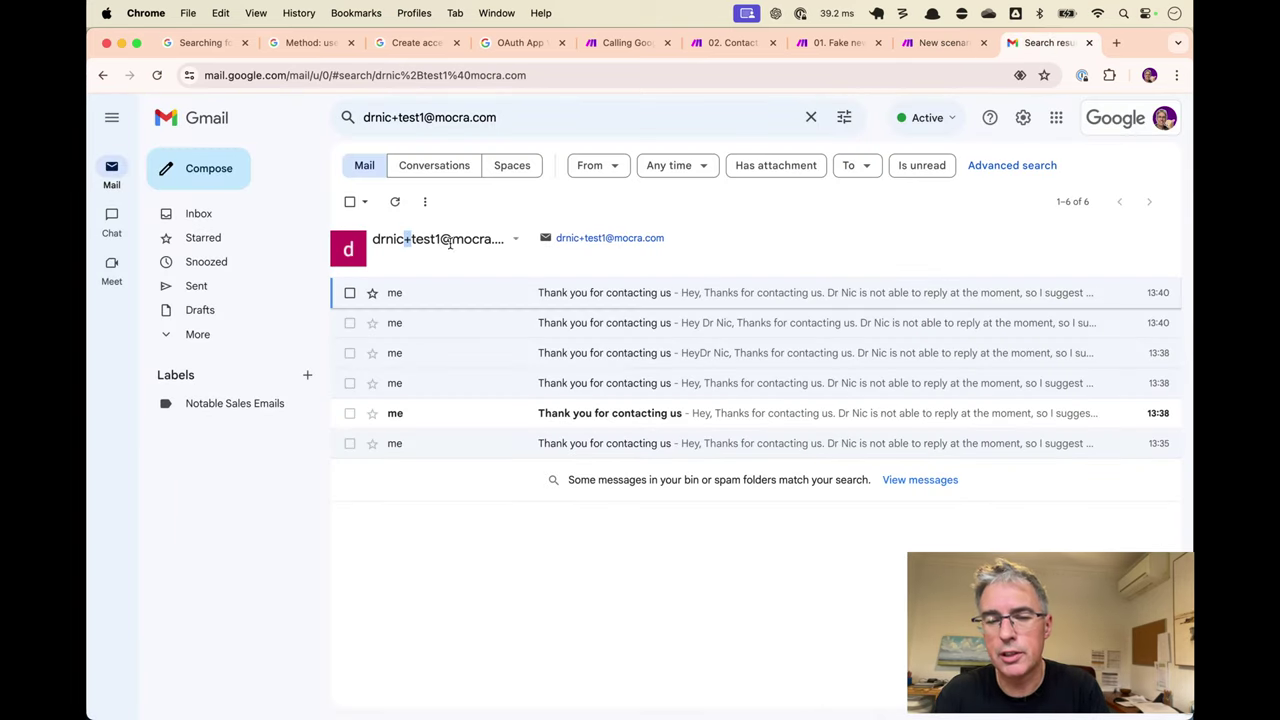
pyautogui.doubleClick(433, 240)
pyautogui.tripleClick(486, 240)
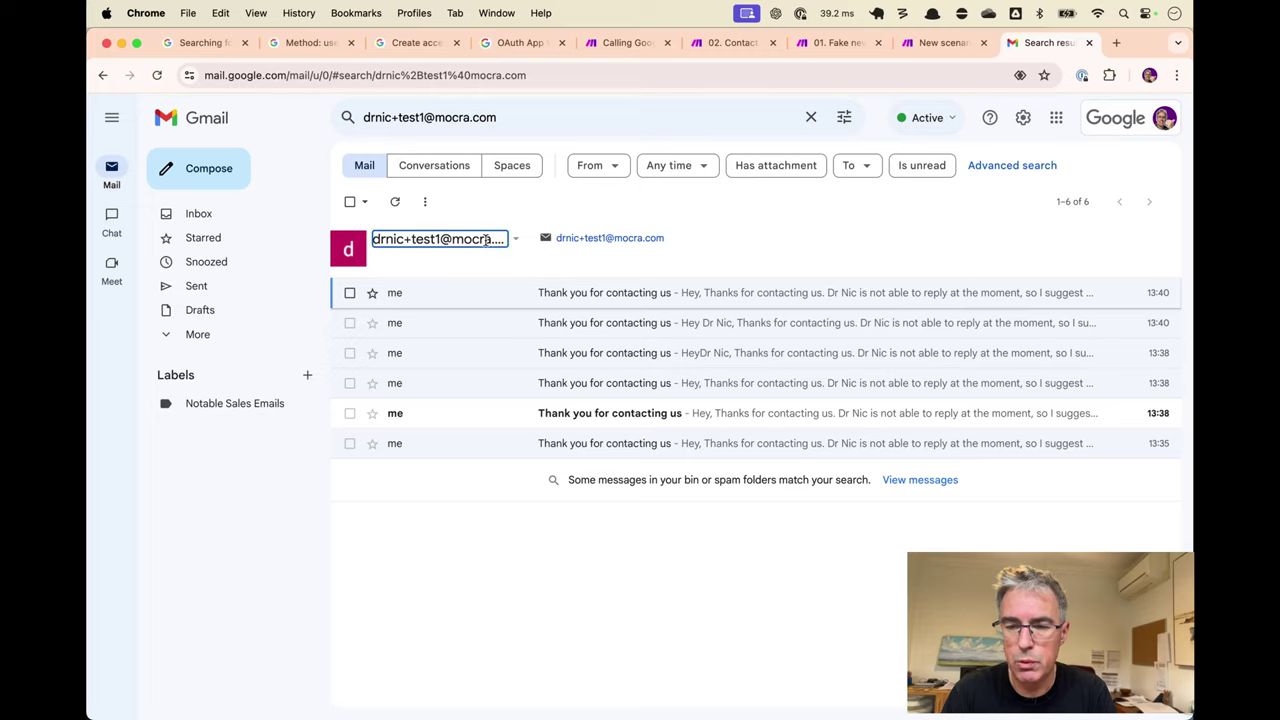
pyautogui.press('super+alt+Left')
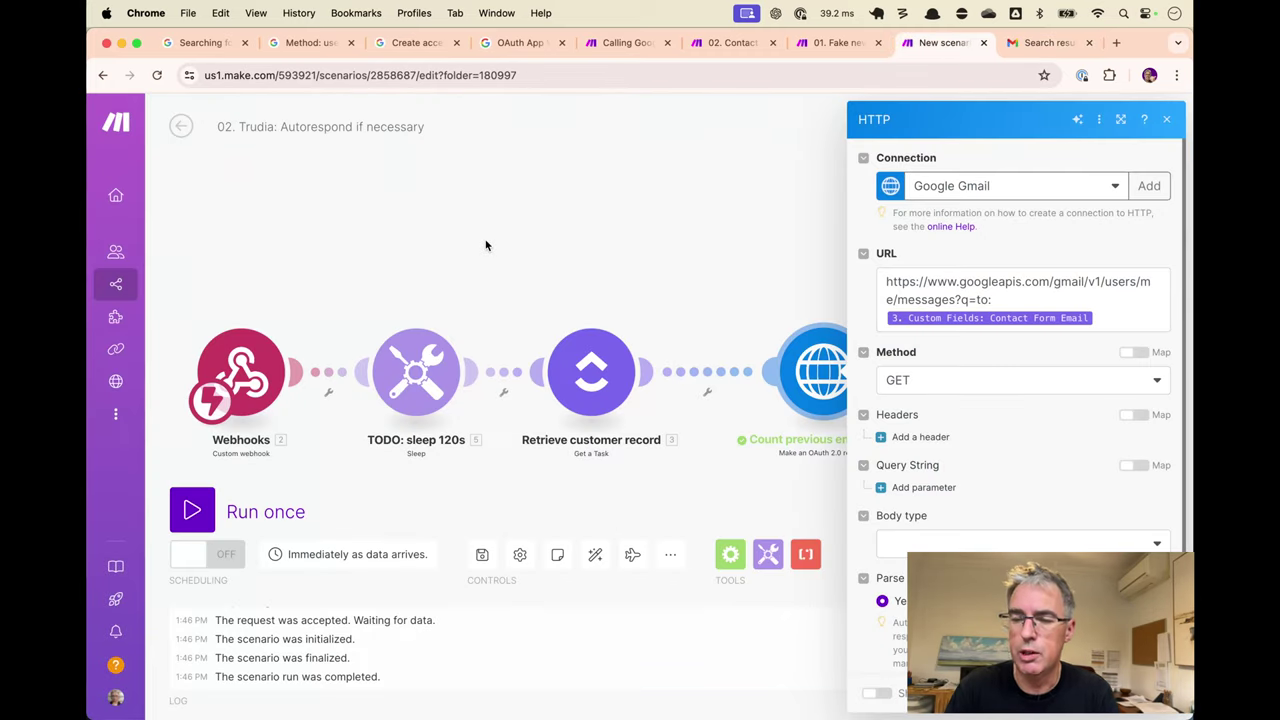
# Wrap the Contact Form Email field after q=to: in encodeURL() and close the settings.
pyautogui.click(1037, 295)
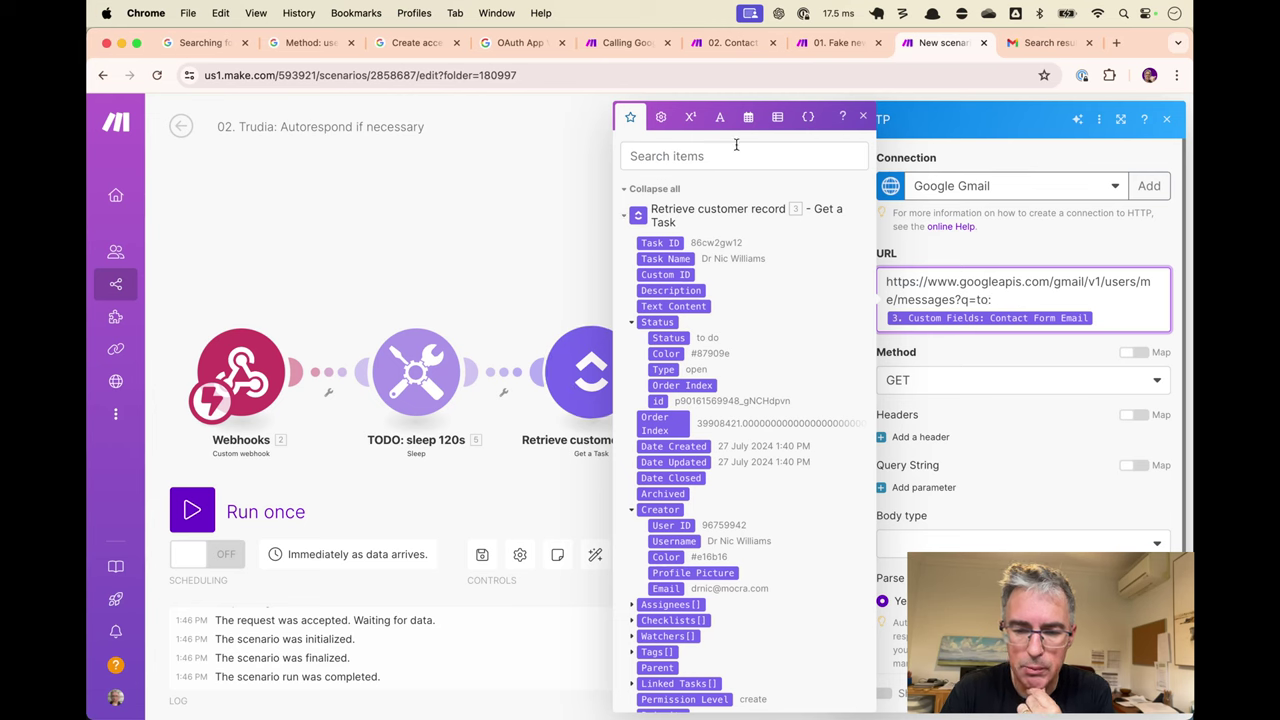
pyautogui.click(719, 117)
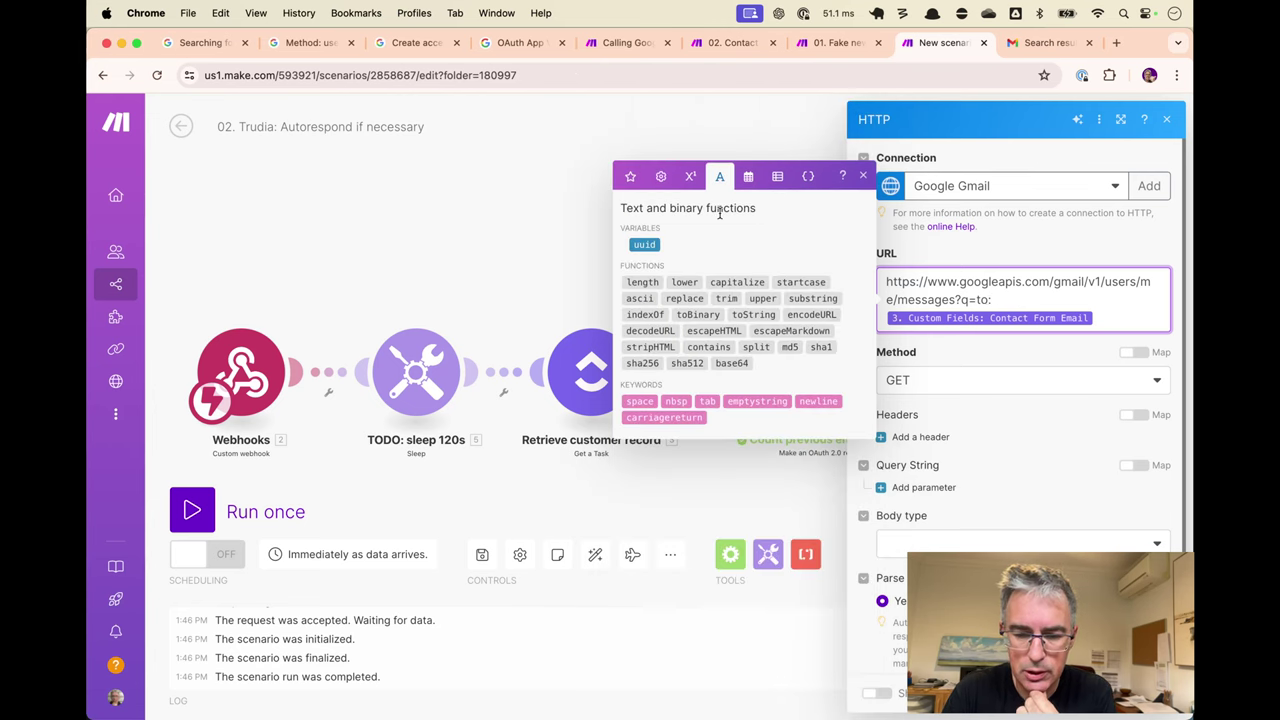
pyautogui.click(823, 318)
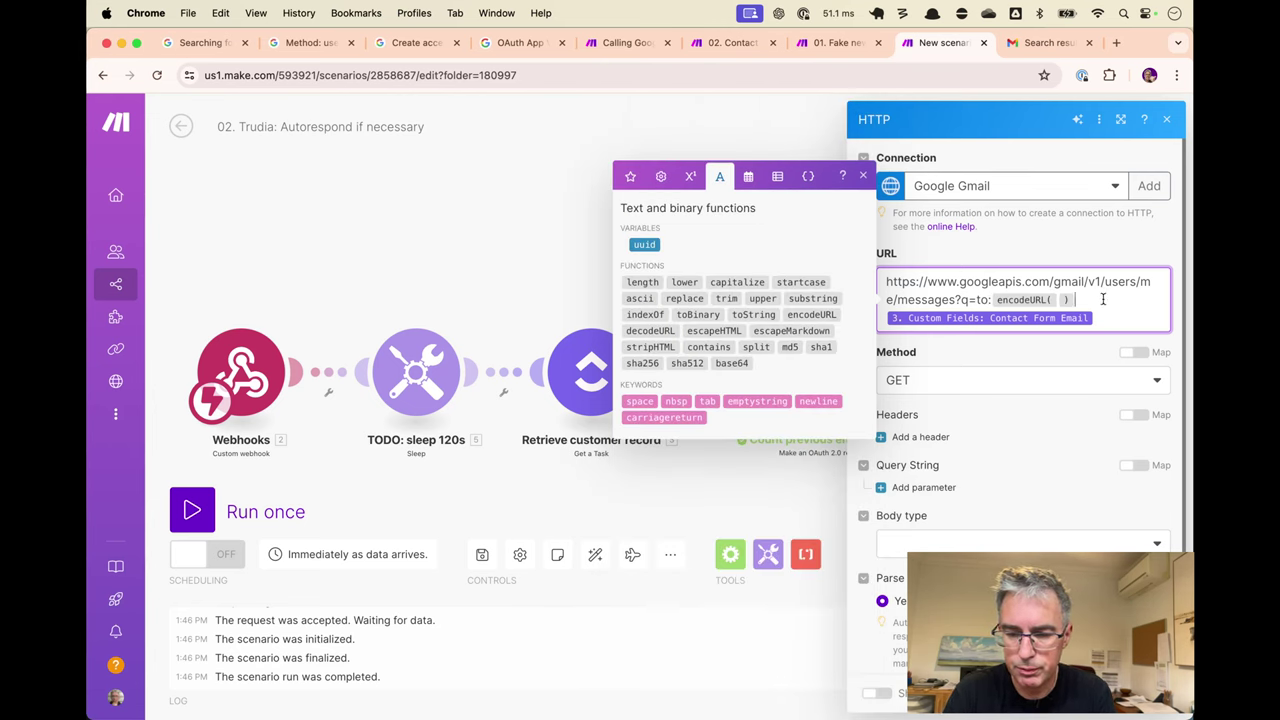
pyautogui.press('BackSpace')
pyautogui.write(')')
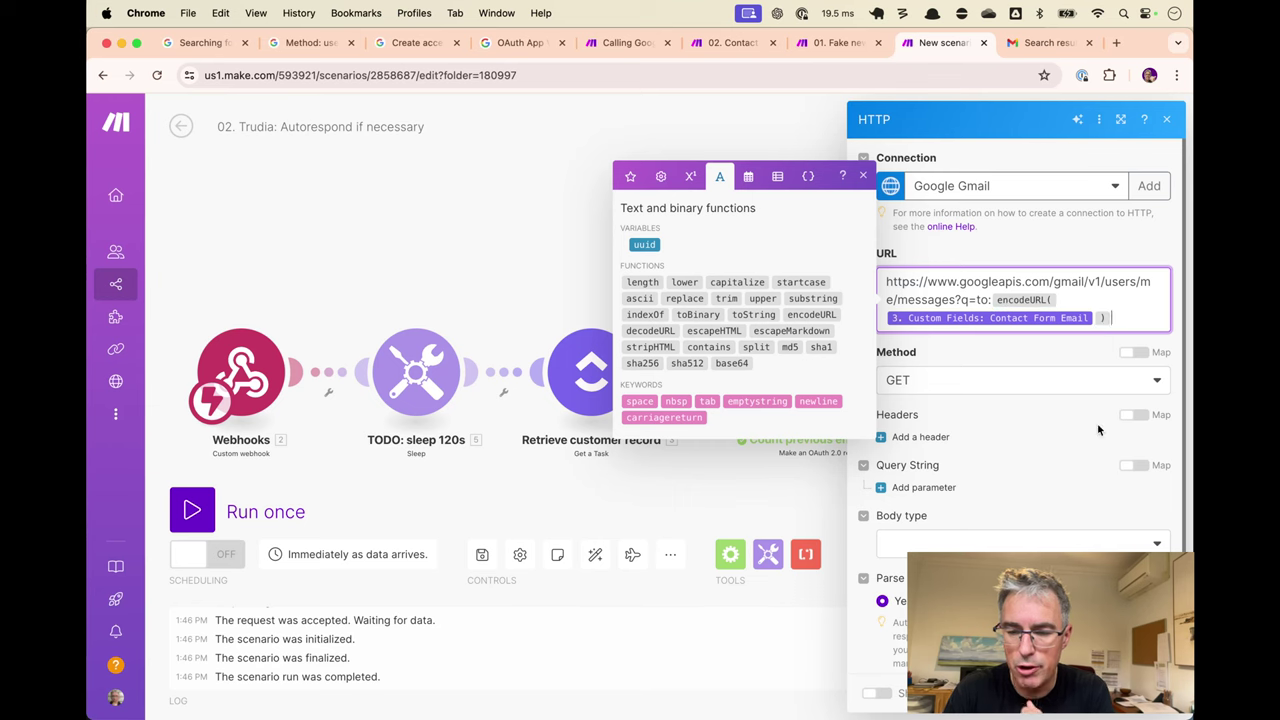
pyautogui.press('Escape')
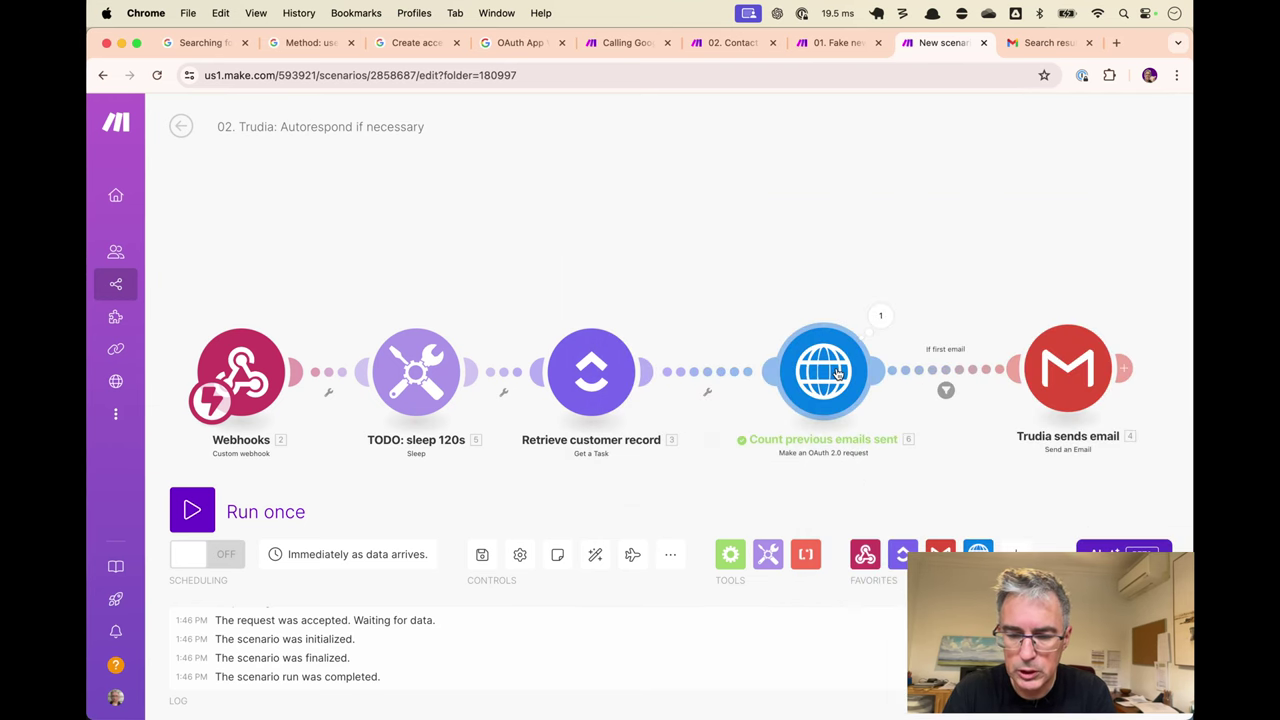
# Rerun the count request alone, read resultSizeEstimate 6, and compare with Gmail's results.
pyautogui.rightClick(838, 372)
pyautogui.click(906, 408)
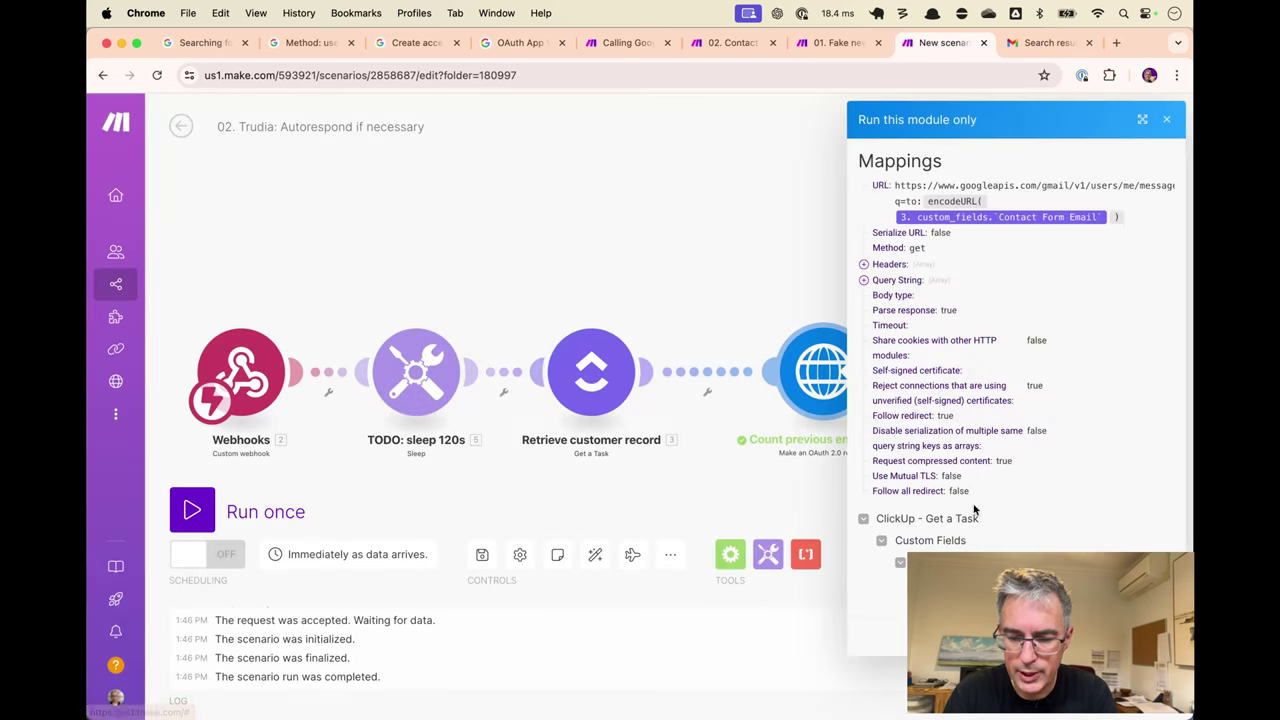
pyautogui.click(1140, 630)
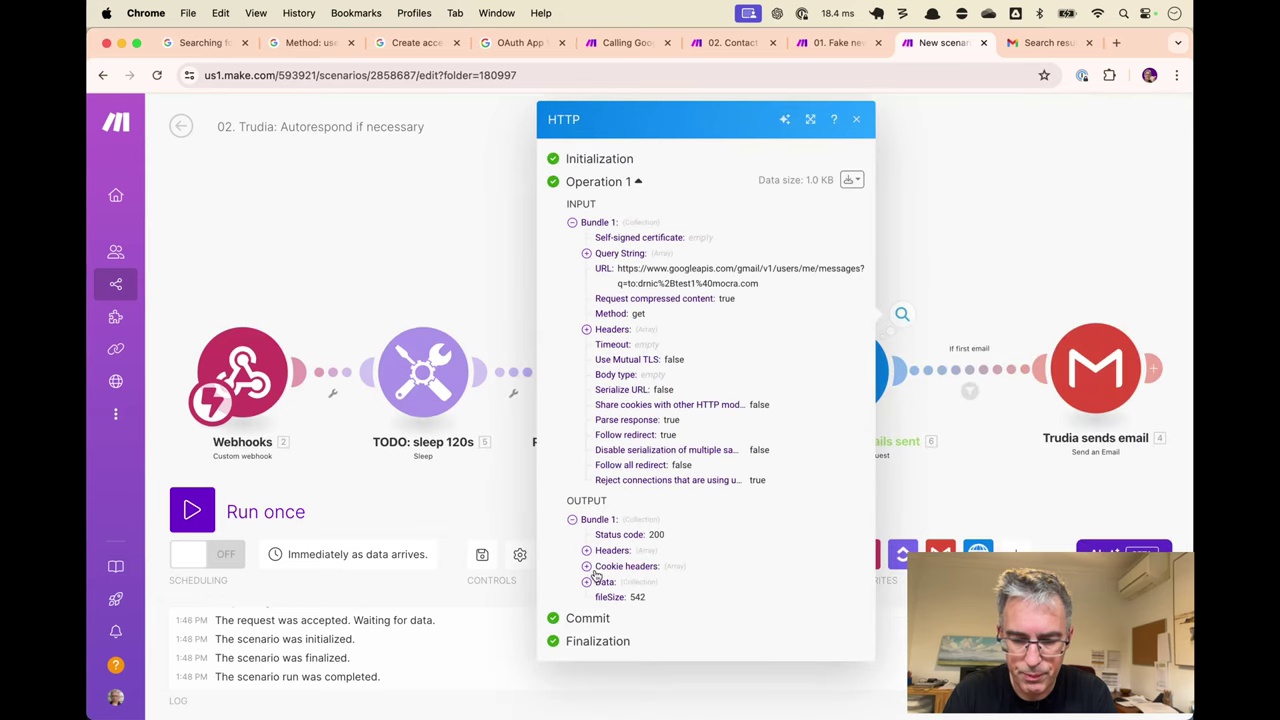
pyautogui.click(587, 582)
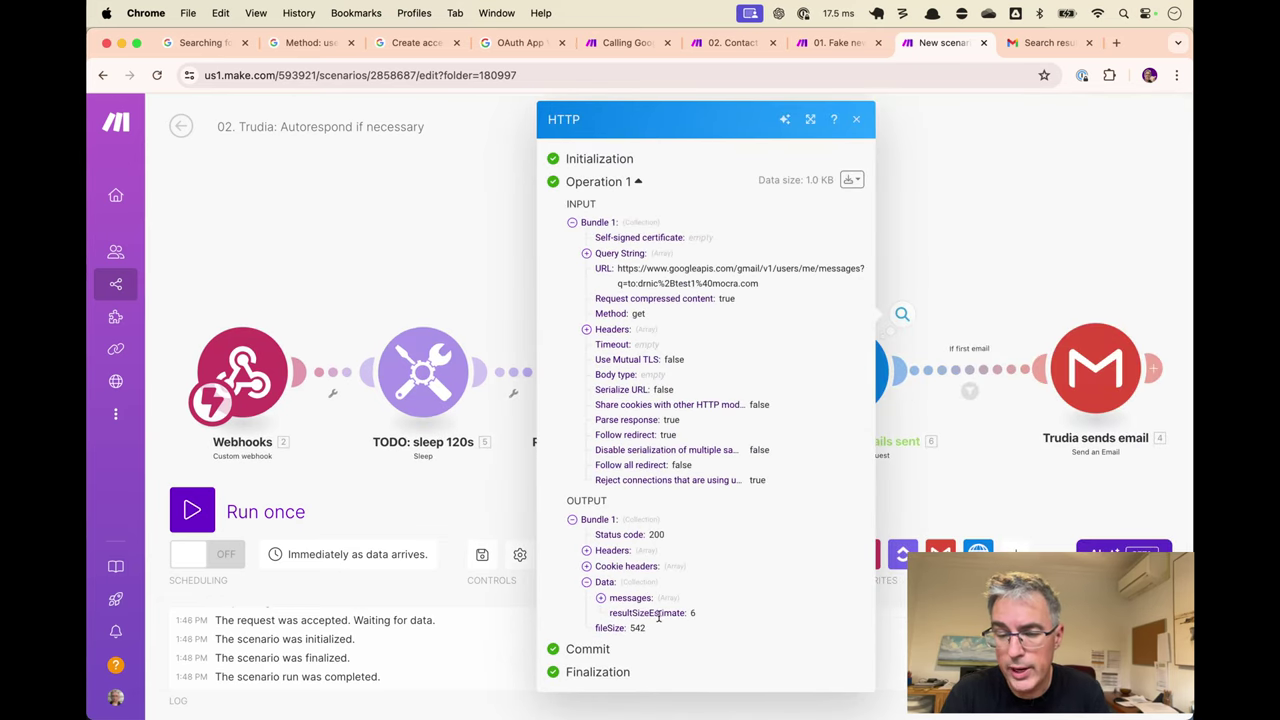
pyautogui.tripleClick(659, 617)
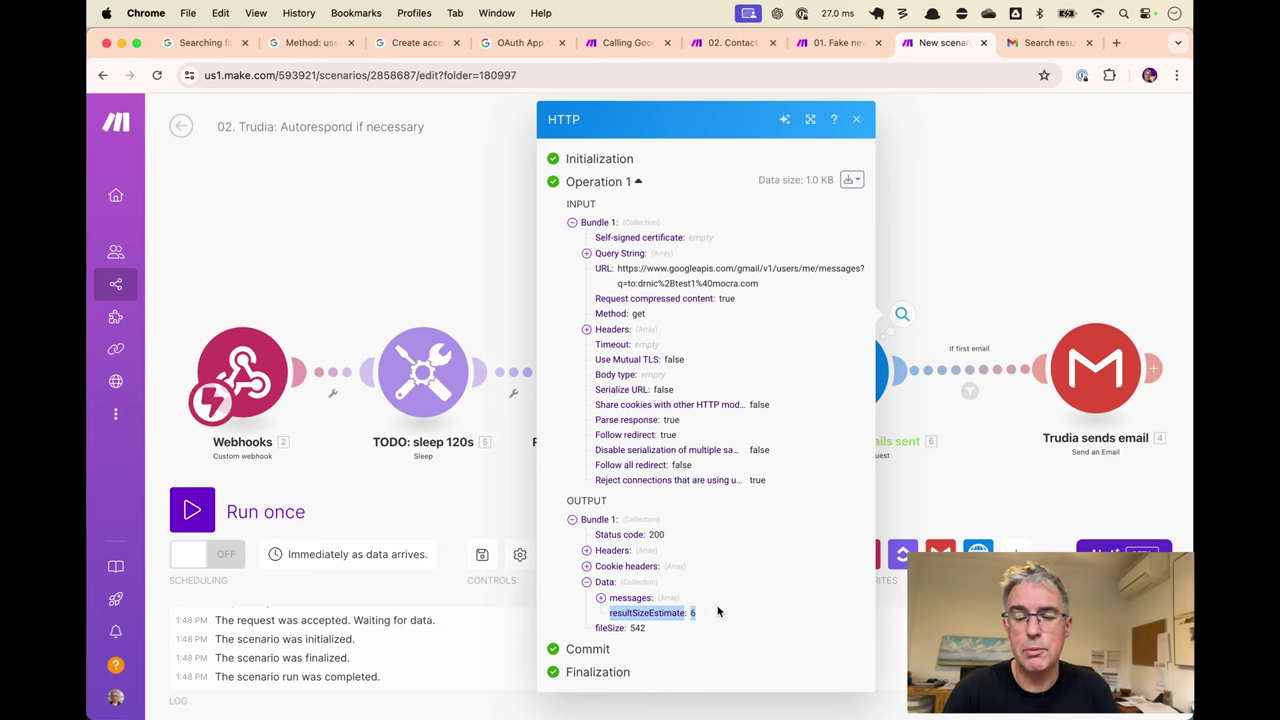
pyautogui.hotkey('ctrl', 'Tab')
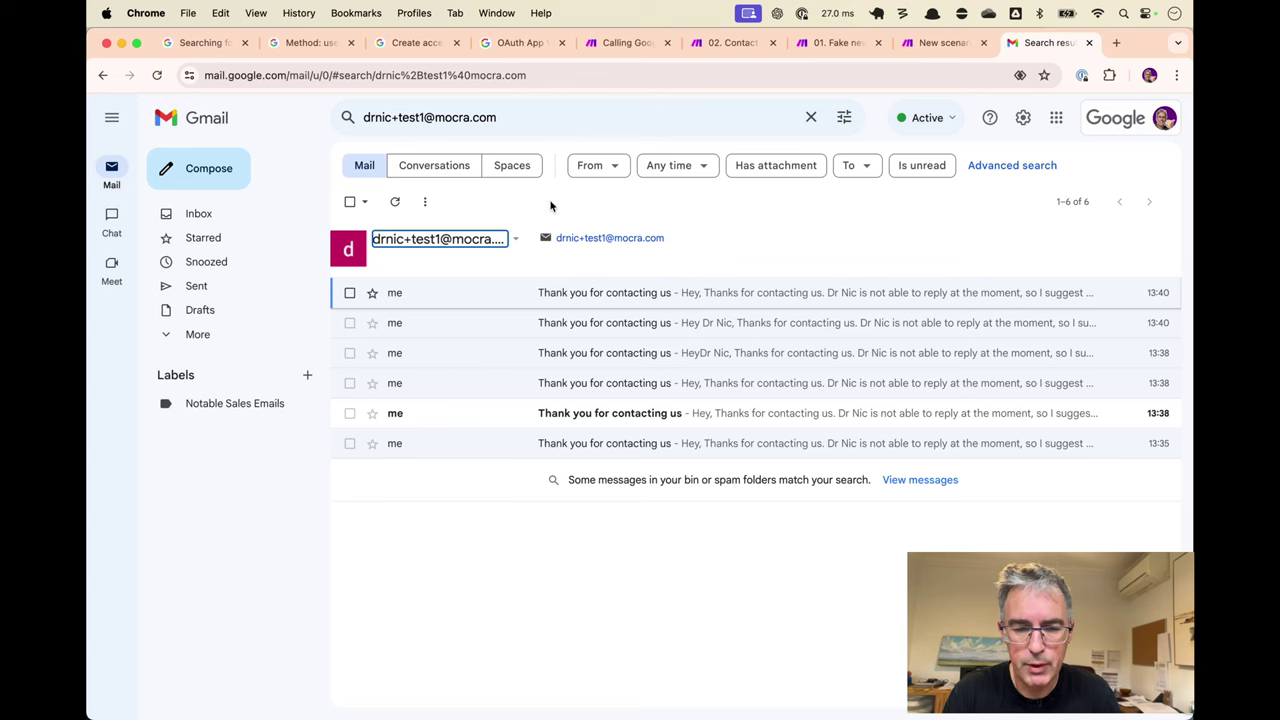
# Select and delete the six matching test replies in Gmail.
pyautogui.click(351, 203)
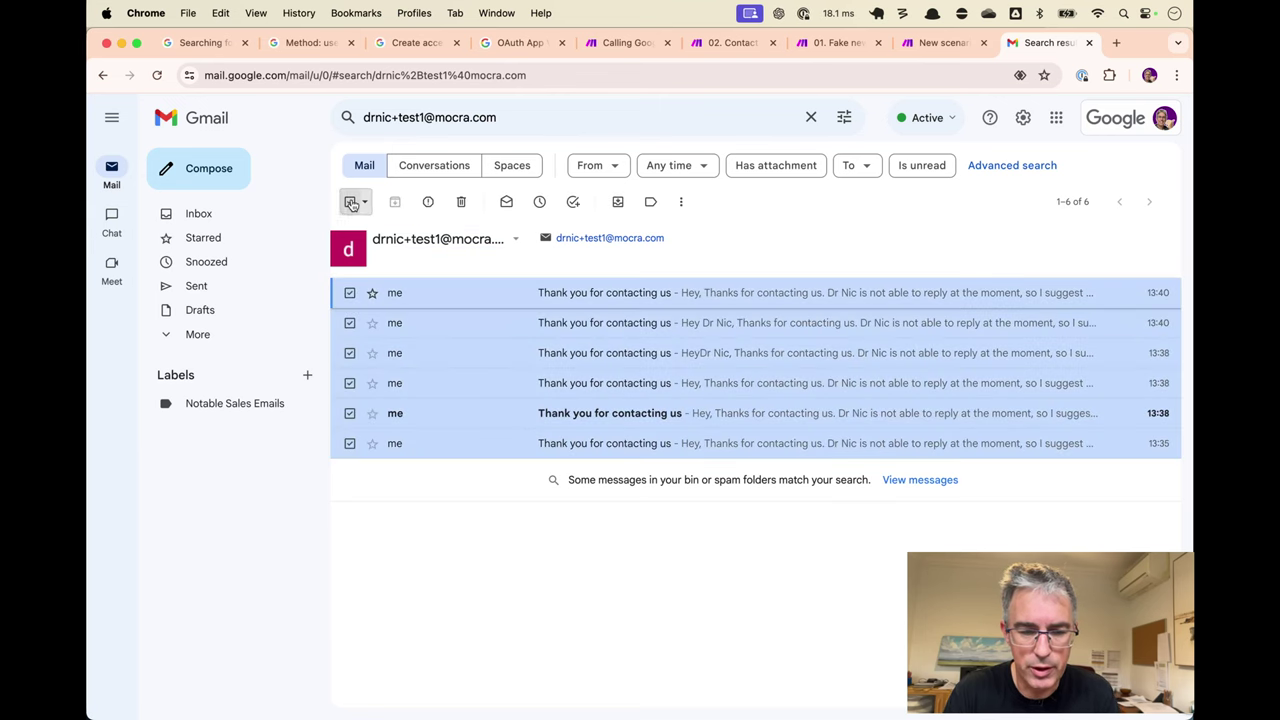
pyautogui.click(432, 201)
pyautogui.hotkey('ctrl', 'shift', 'Tab')
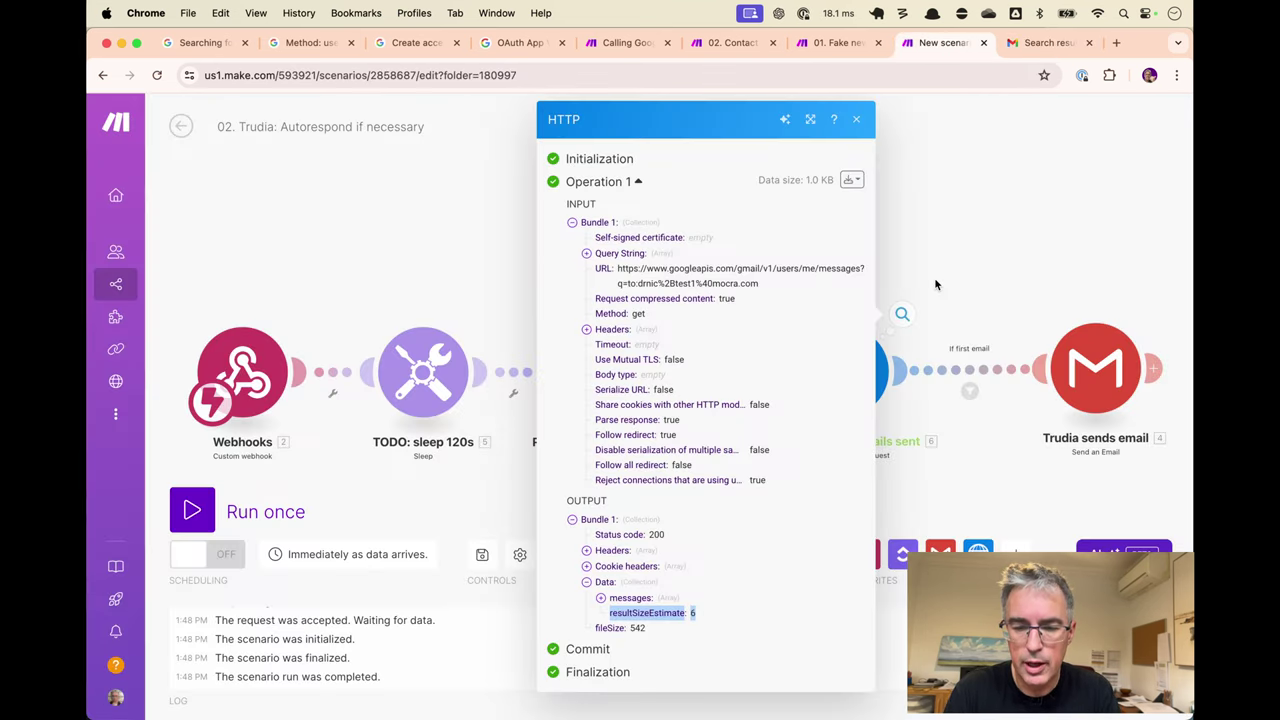
# Rerun only the count request, confirm resultSizeEstimate is 0, and auto-align the modules.
pyautogui.click(855, 121)
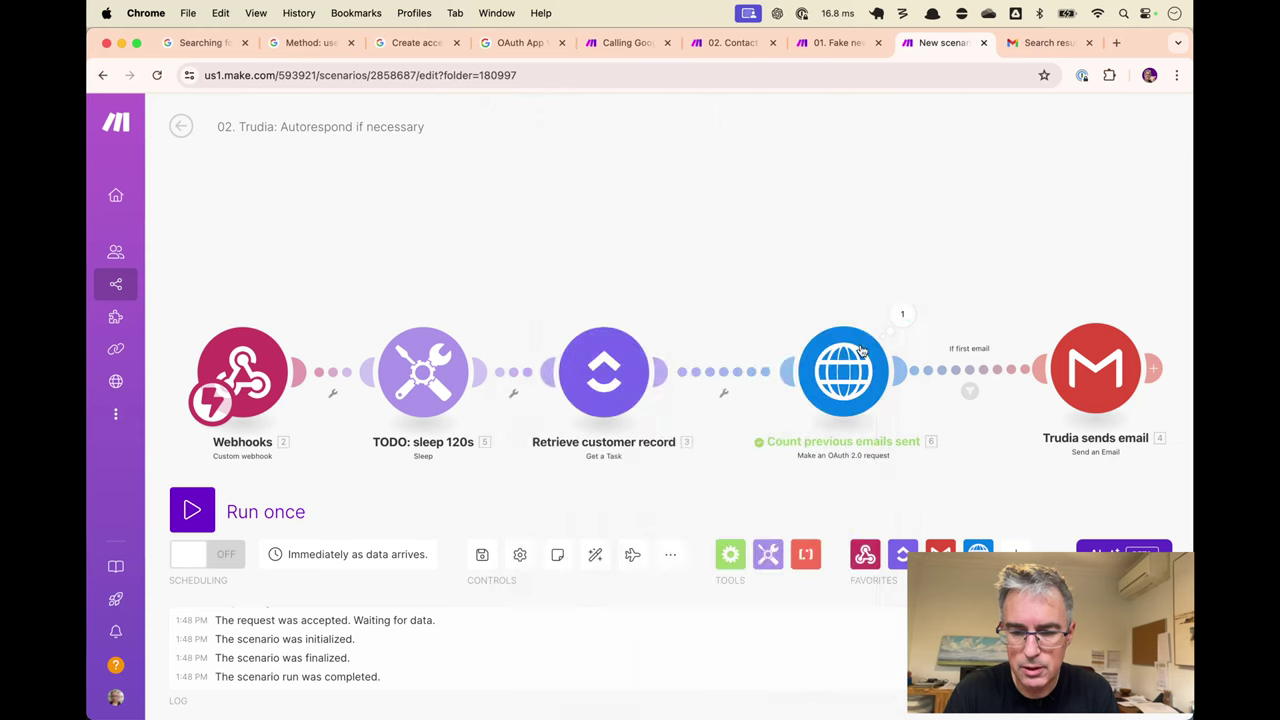
pyautogui.rightClick(860, 378)
pyautogui.click(941, 414)
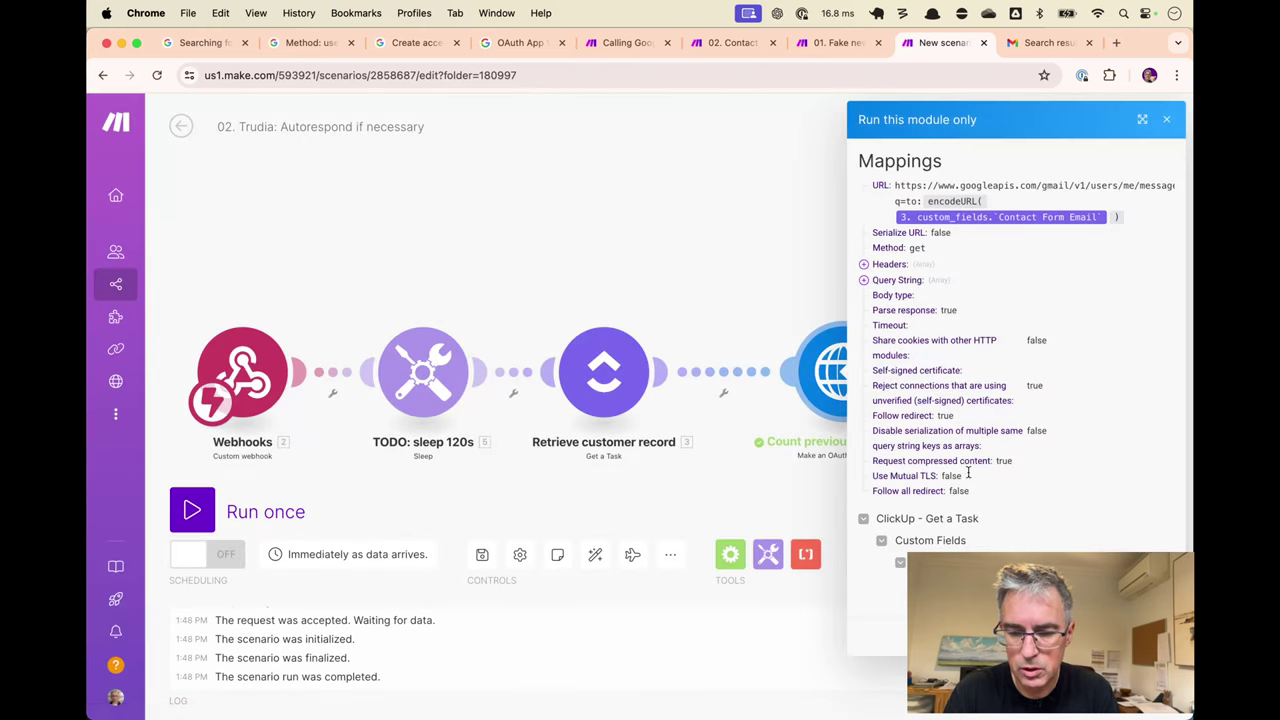
pyautogui.click(1120, 630)
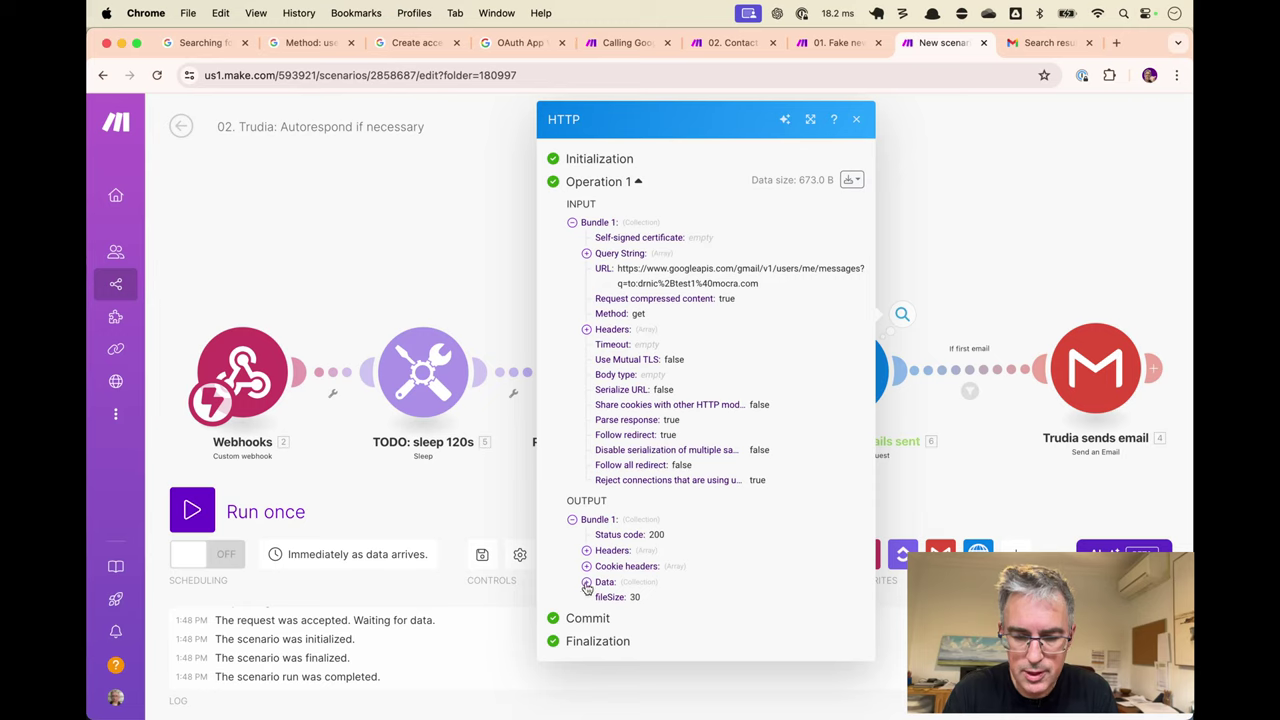
pyautogui.click(586, 583)
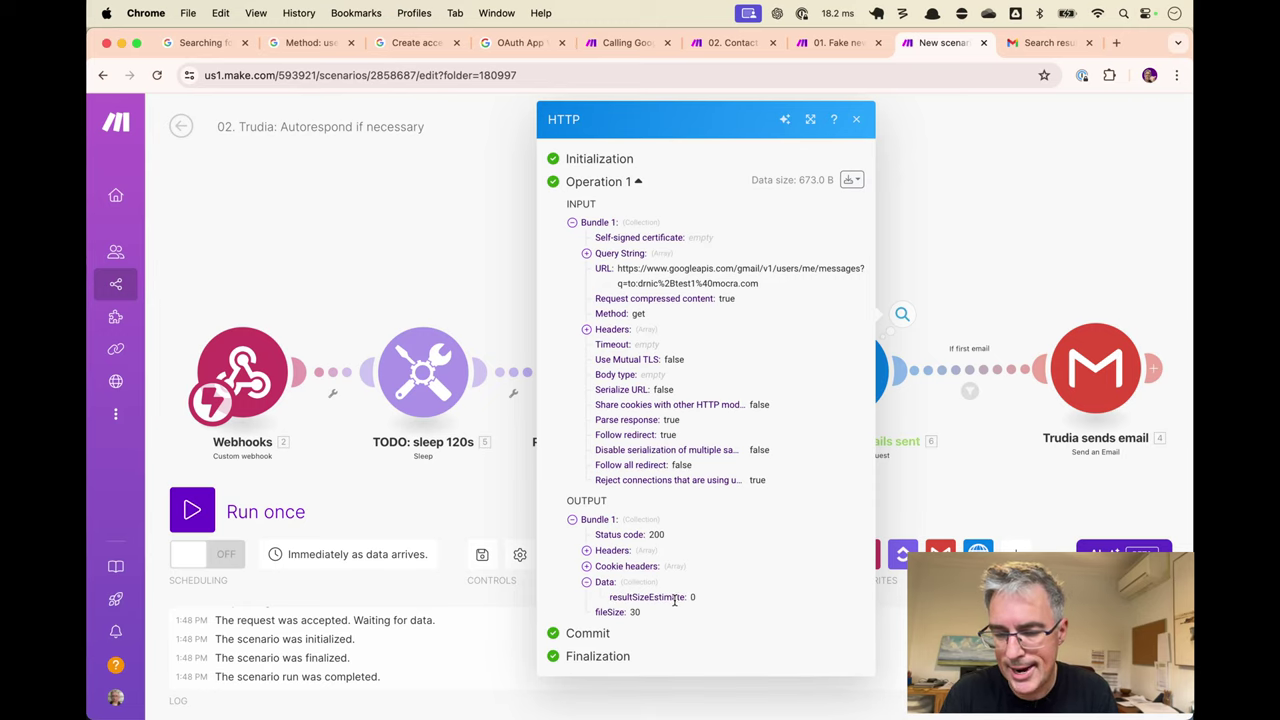
pyautogui.click(964, 340)
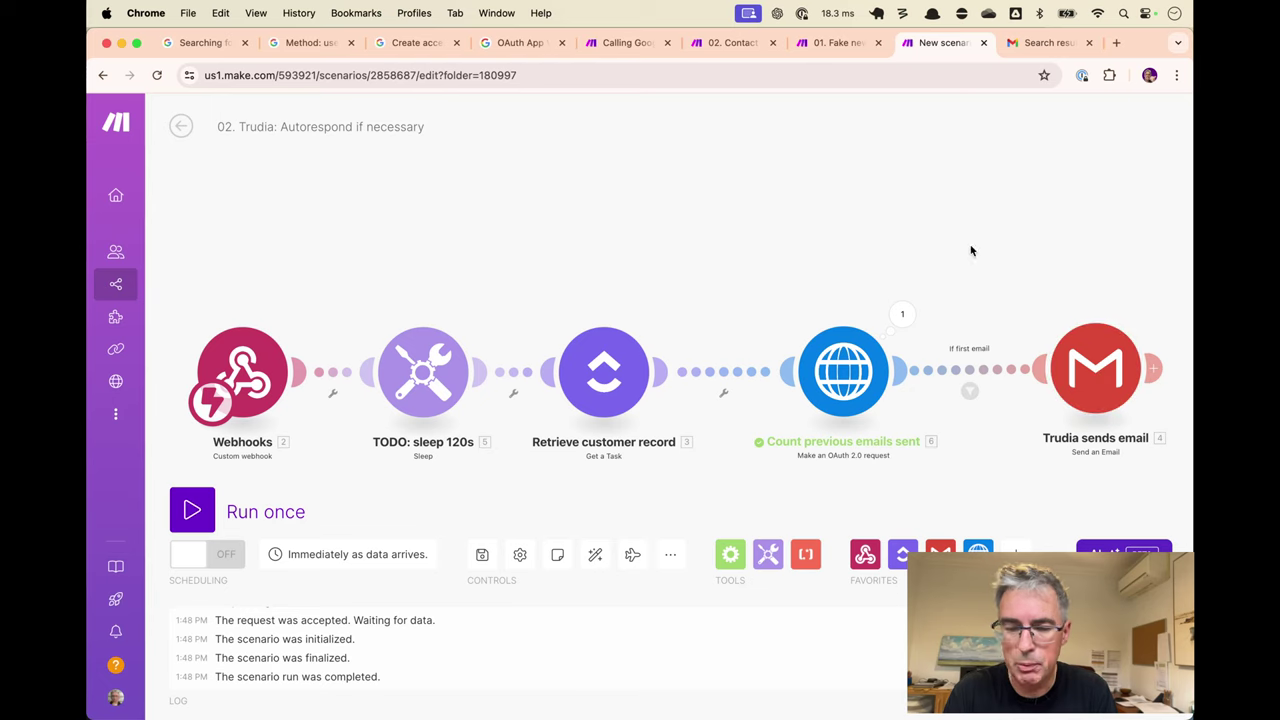
pyautogui.click(595, 554)
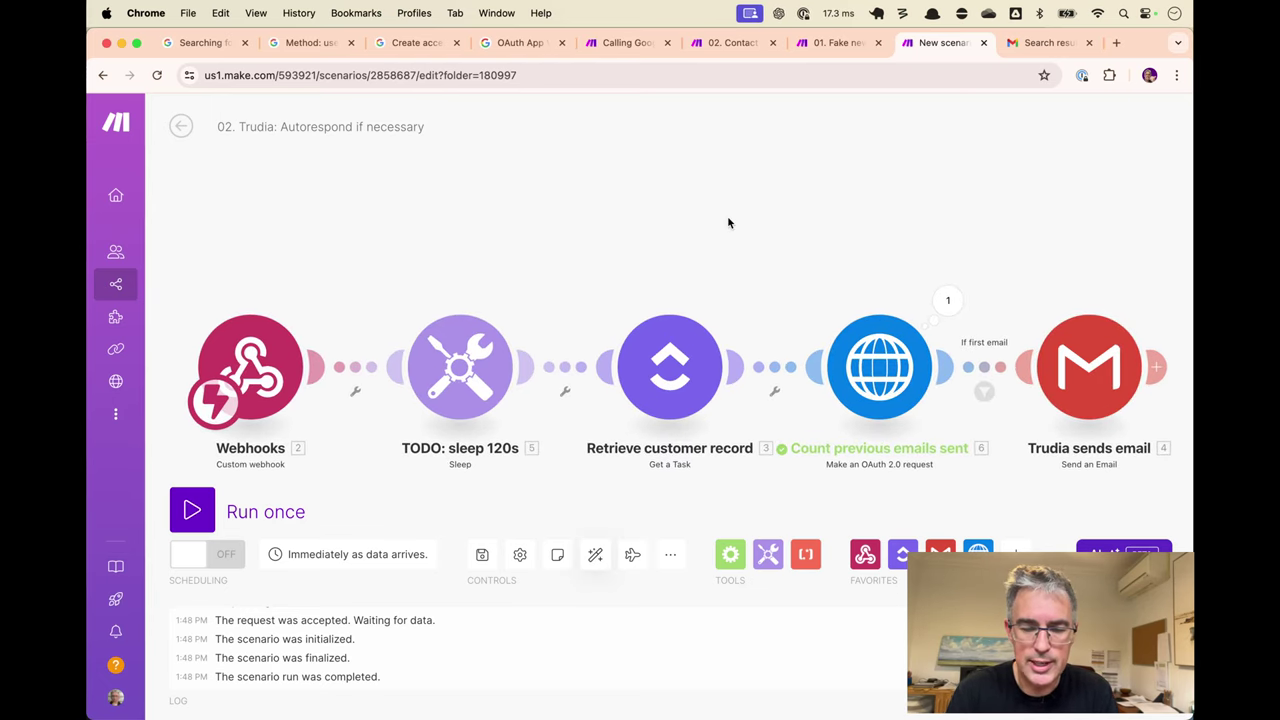
pyautogui.hotkey('ctrl', 'shift', 'Tab')
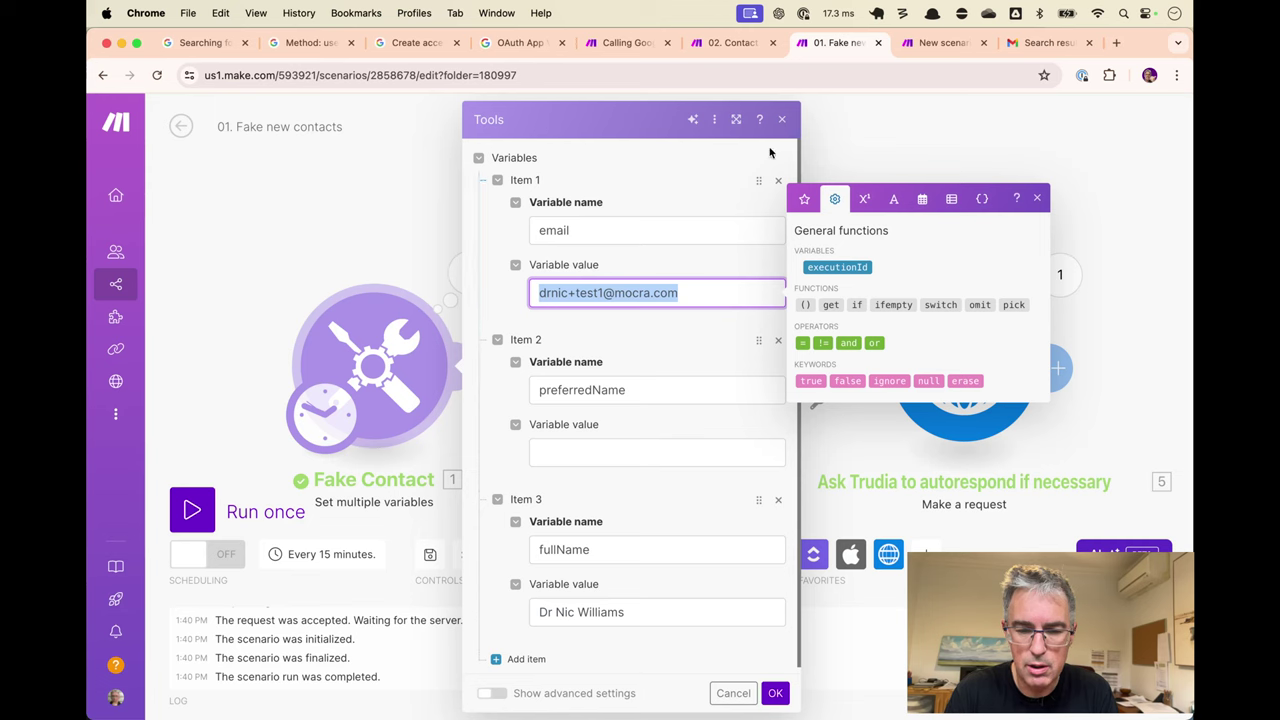
# Close the Fake Contact variables and inspect what passed the Trudia If first email filter.
pyautogui.click(781, 121)
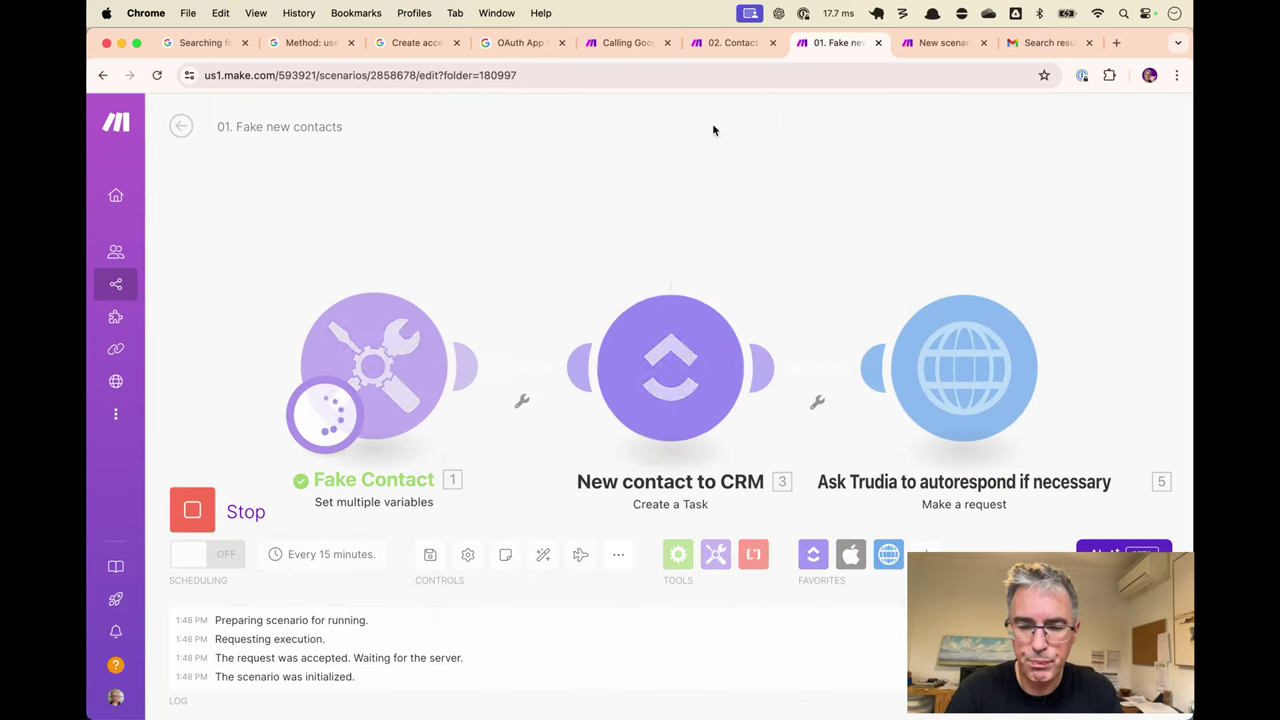
pyautogui.hotkey('ctrl', 'Tab')
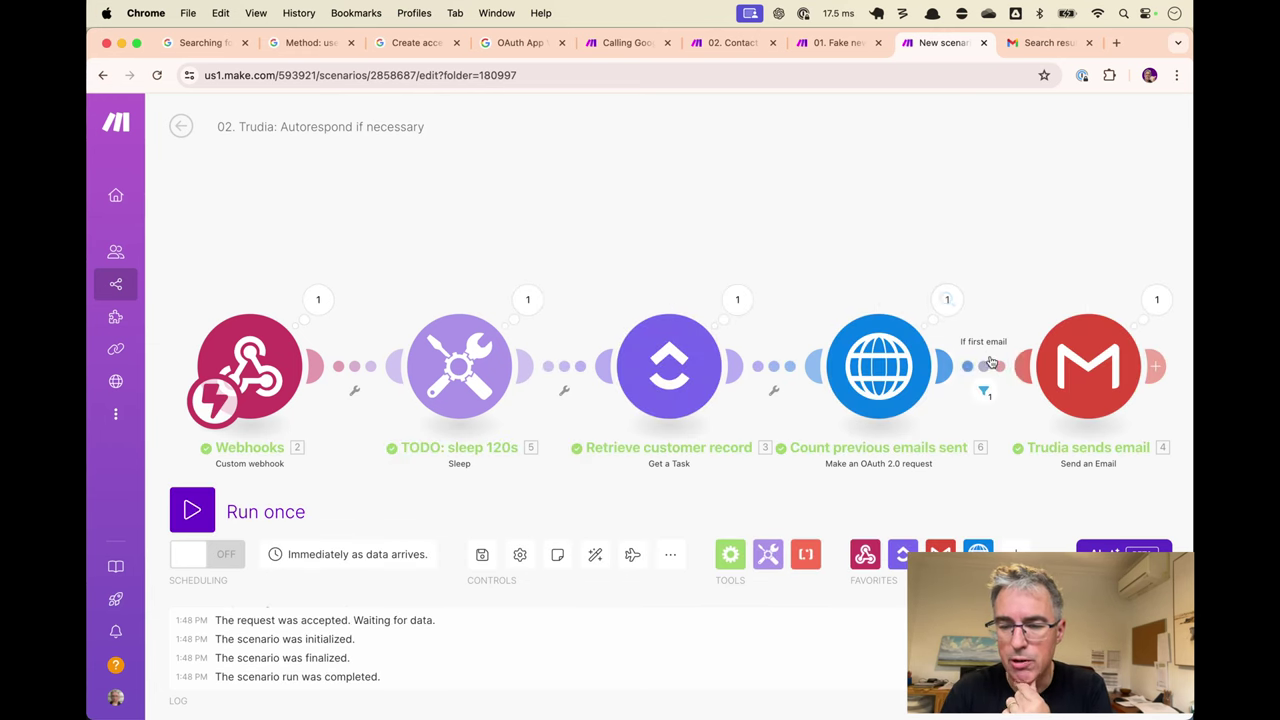
pyautogui.click(989, 399)
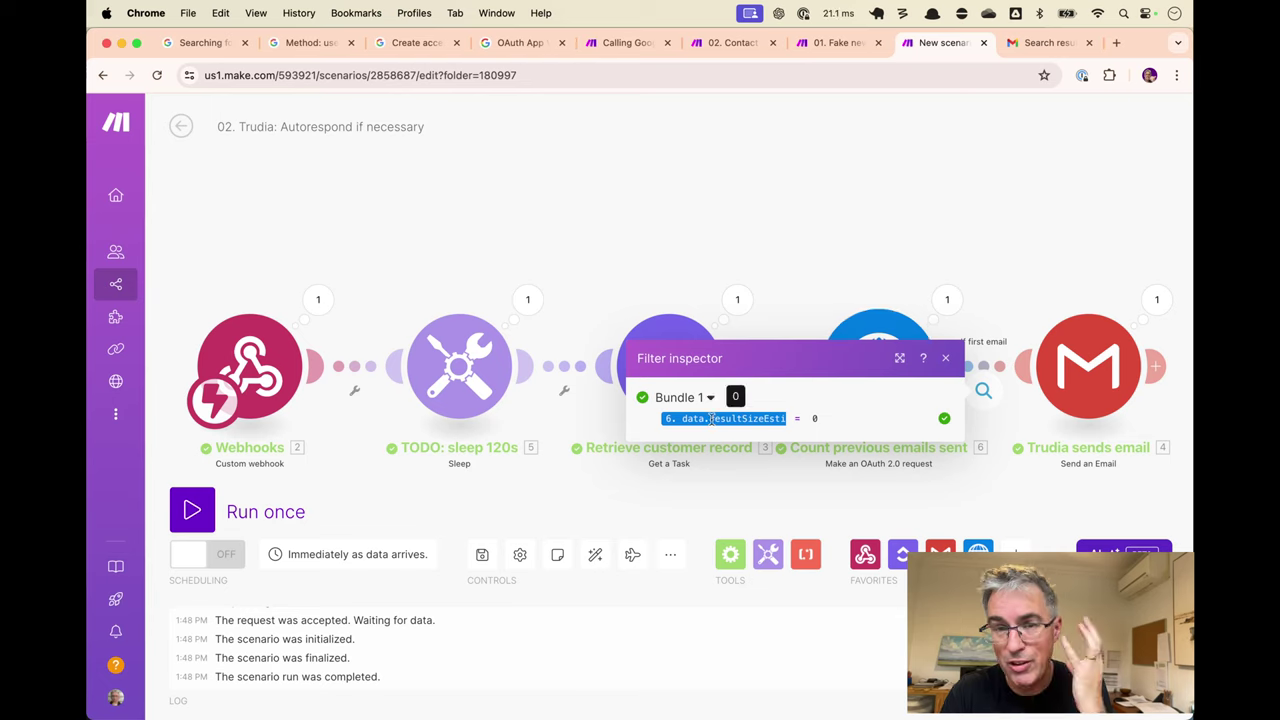
pyautogui.click(942, 358)
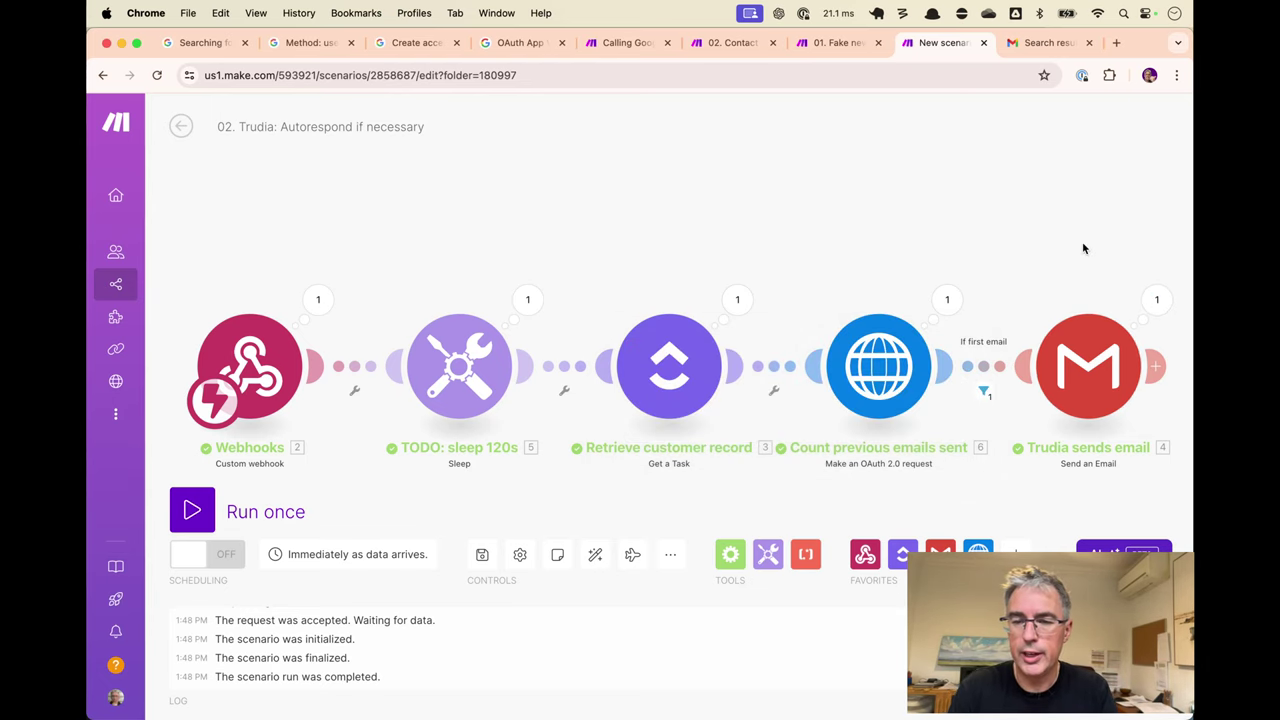
pyautogui.hotkey('ctrl', 'Tab')
# Check the Gmail inbox, then run the Trudia scenario and the Fake new contacts scenario again.
pyautogui.click(225, 215)
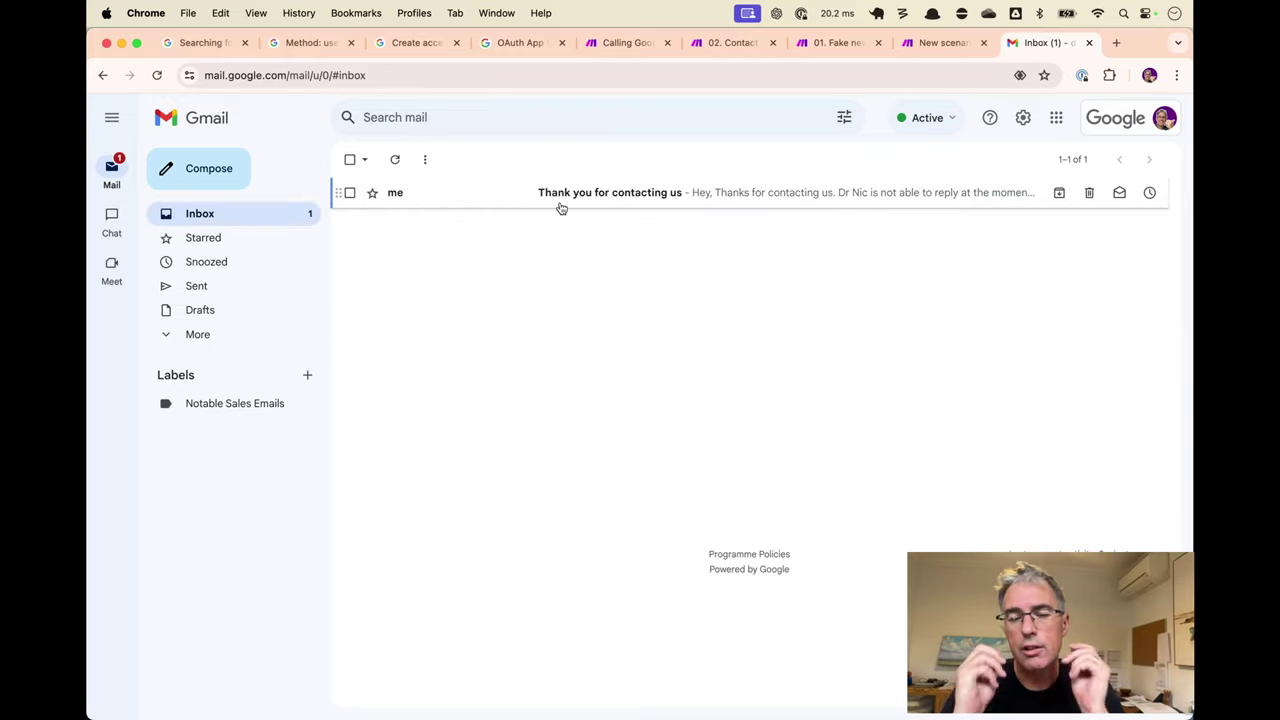
pyautogui.hotkey('ctrl', 'shift', 'Tab')
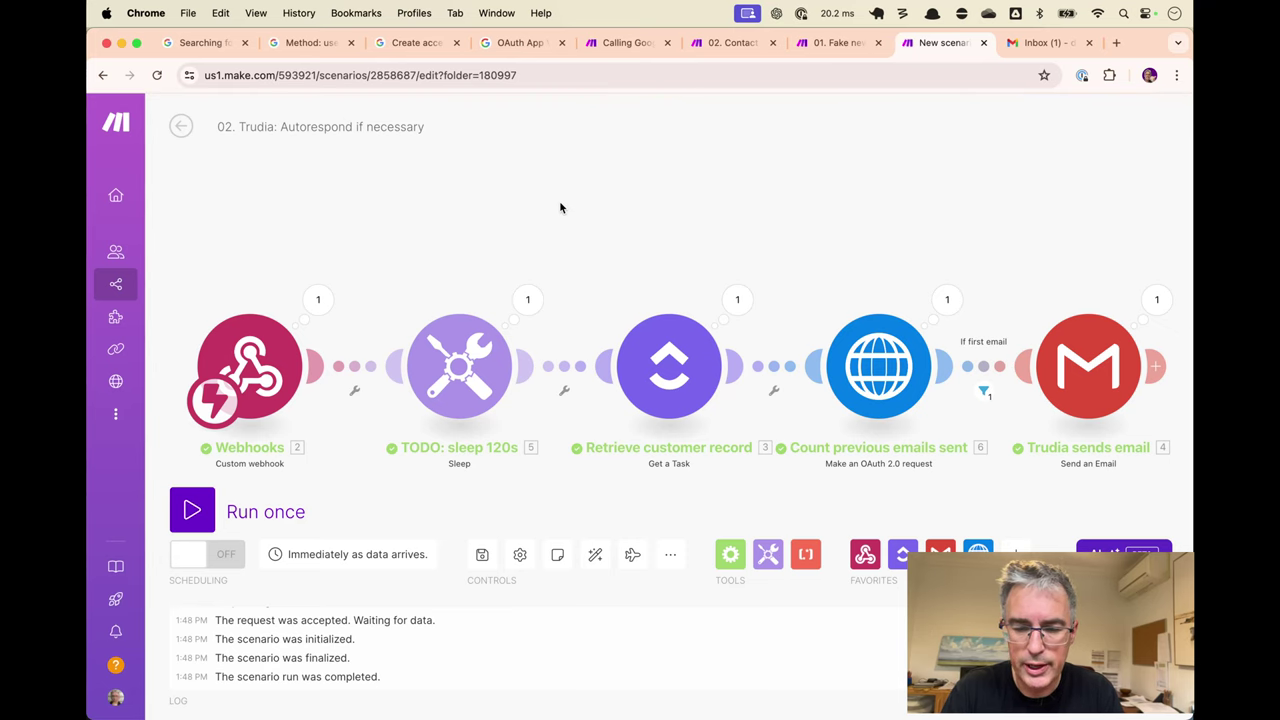
pyautogui.hotkey('ctrl', 'Return')
pyautogui.hotkey('ctrl', 'shift', 'Tab')
pyautogui.hotkey('ctrl', 'Return')
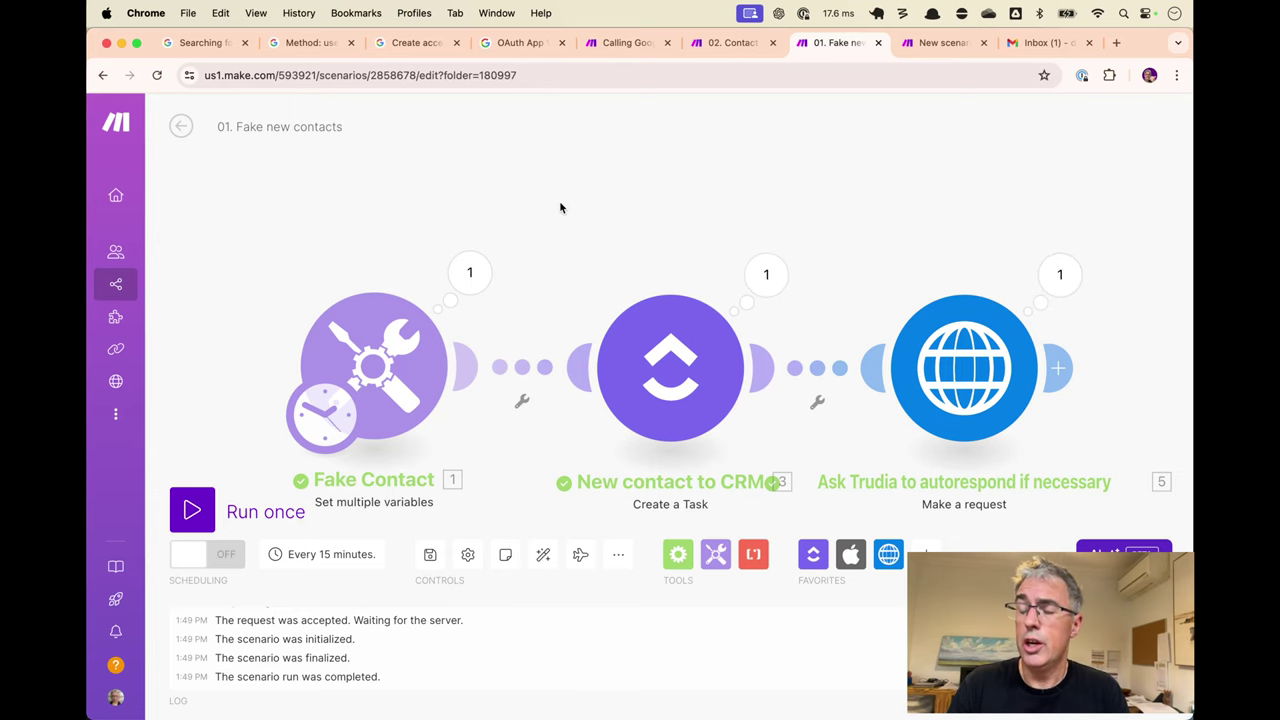
pyautogui.hotkey('ctrl', 'Tab')
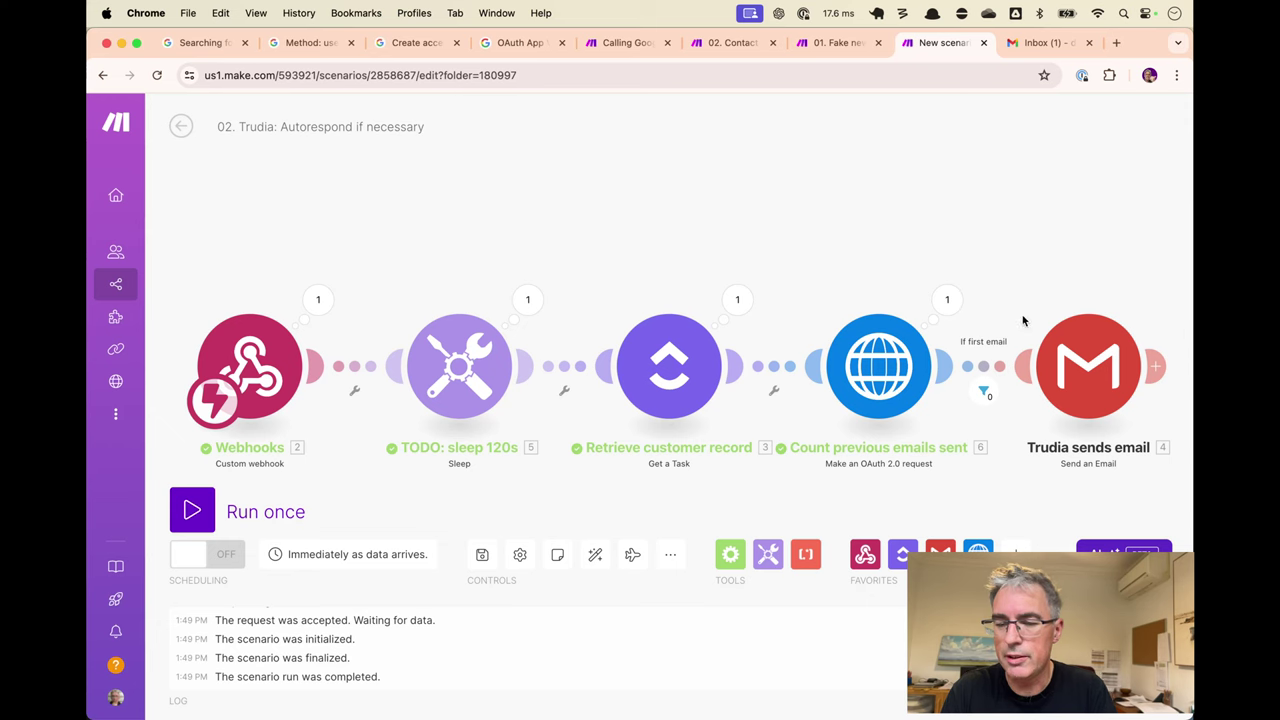
pyautogui.click(946, 300)
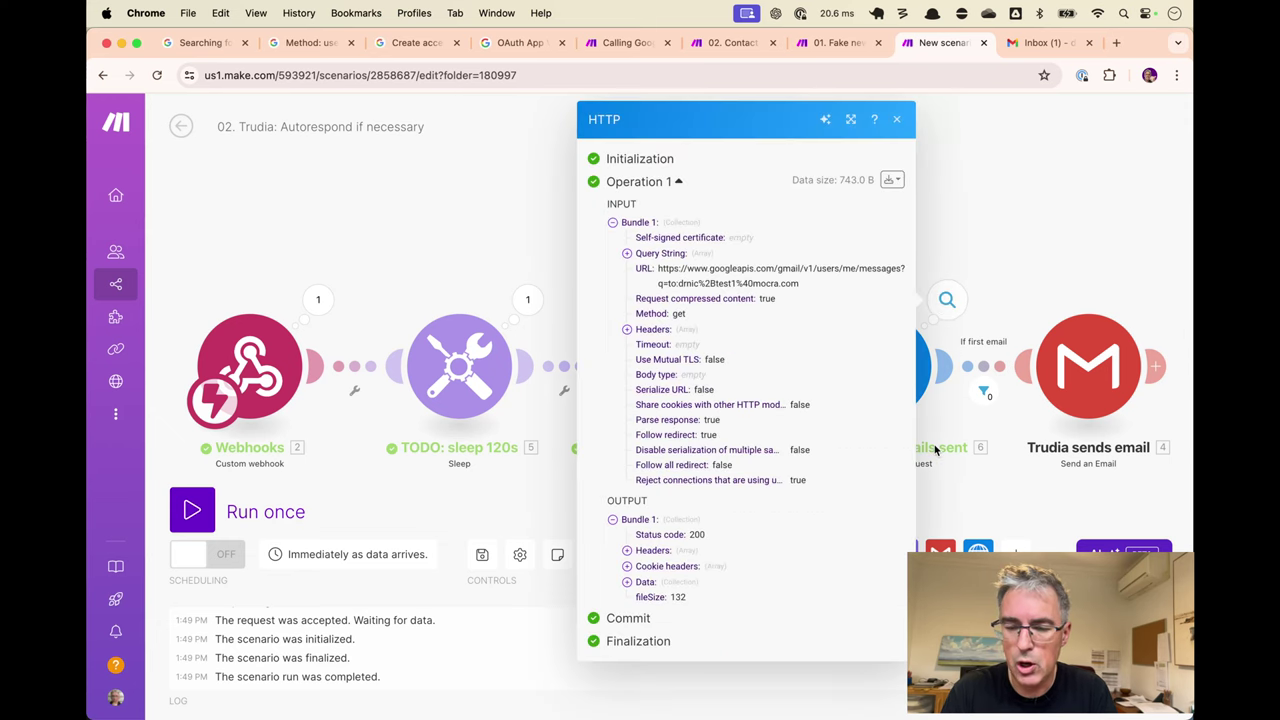
pyautogui.click(627, 584)
pyautogui.doubleClick(669, 613)
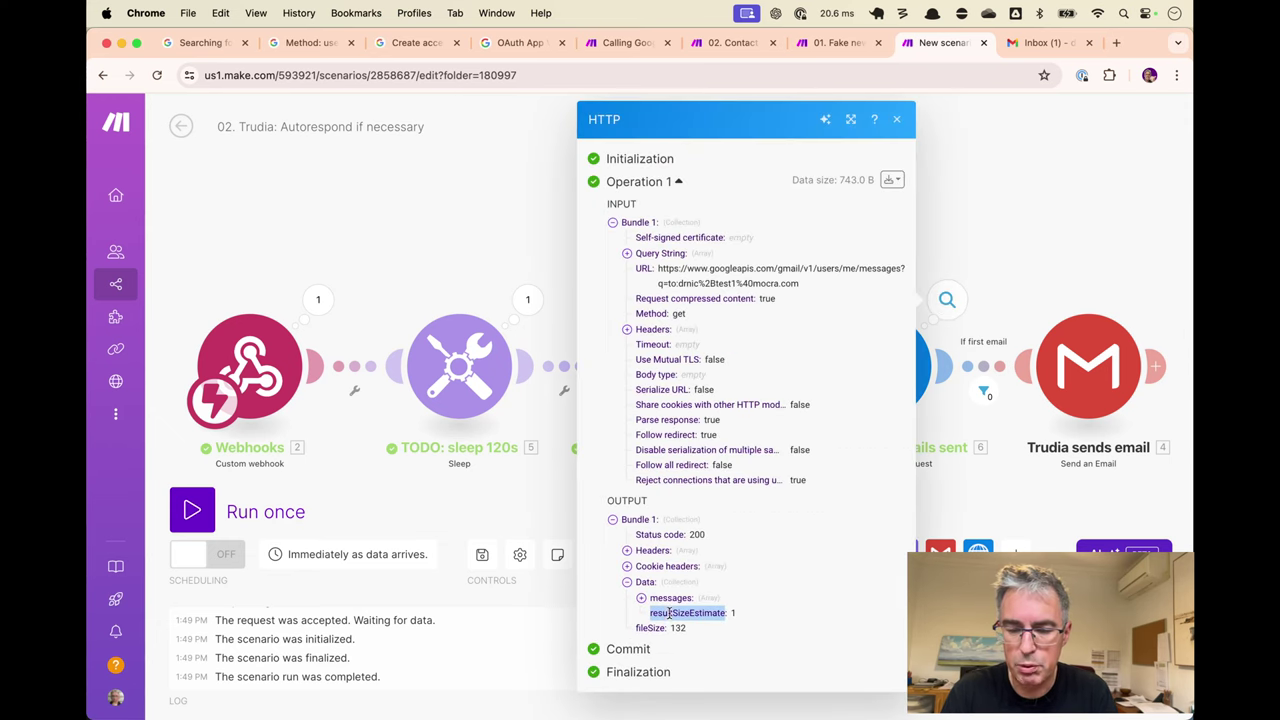
pyautogui.click(753, 613)
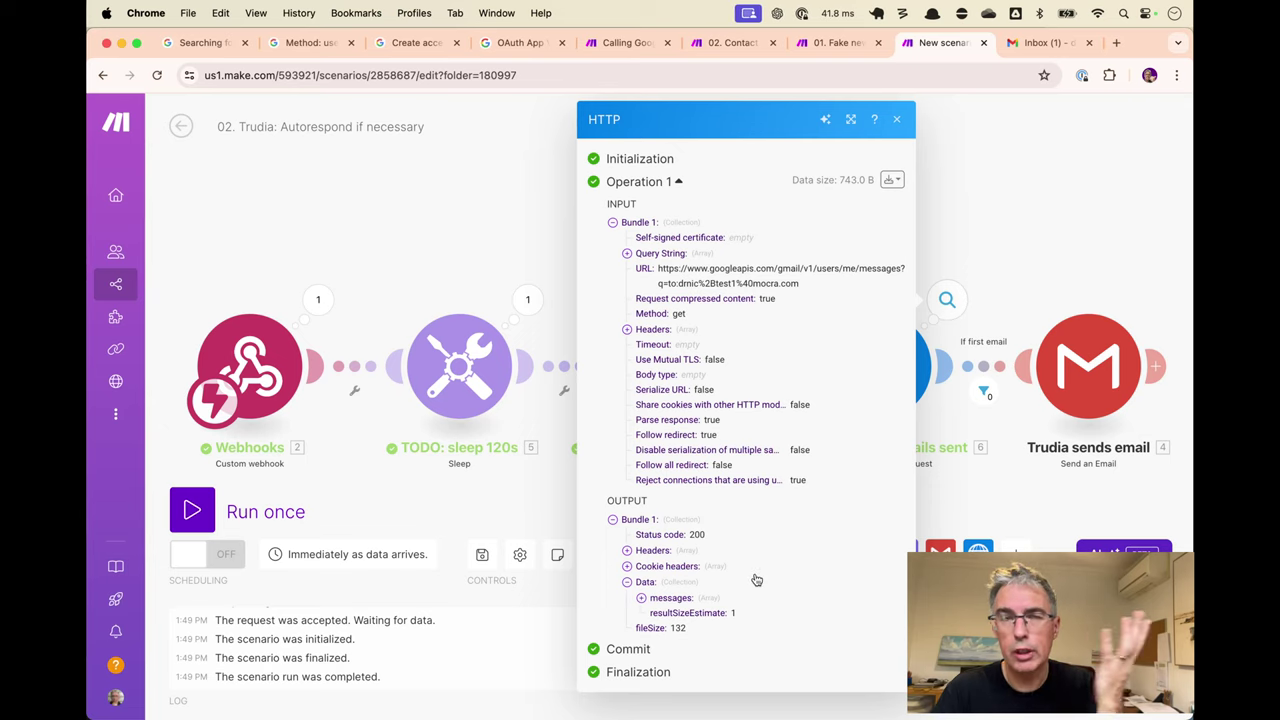
pyautogui.click(898, 121)
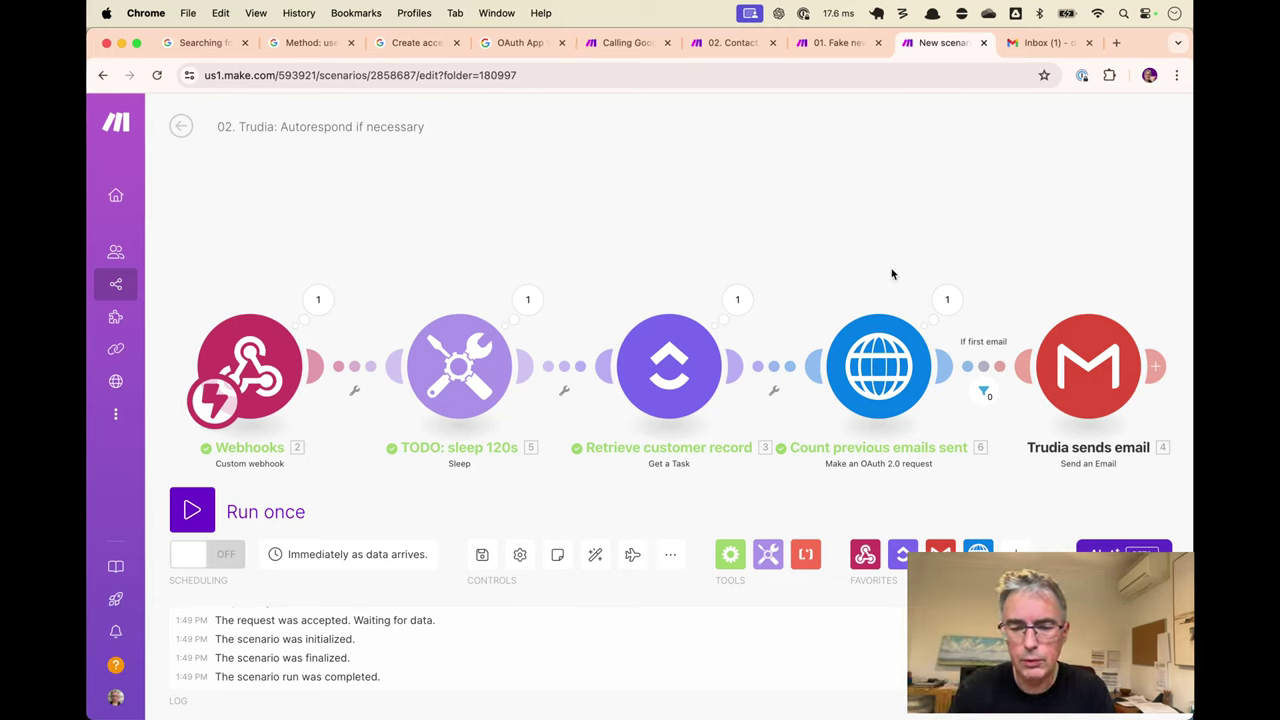
# Inspect the retrieved ClickUp record's output and highlight its Date Created value.
pyautogui.click(746, 303)
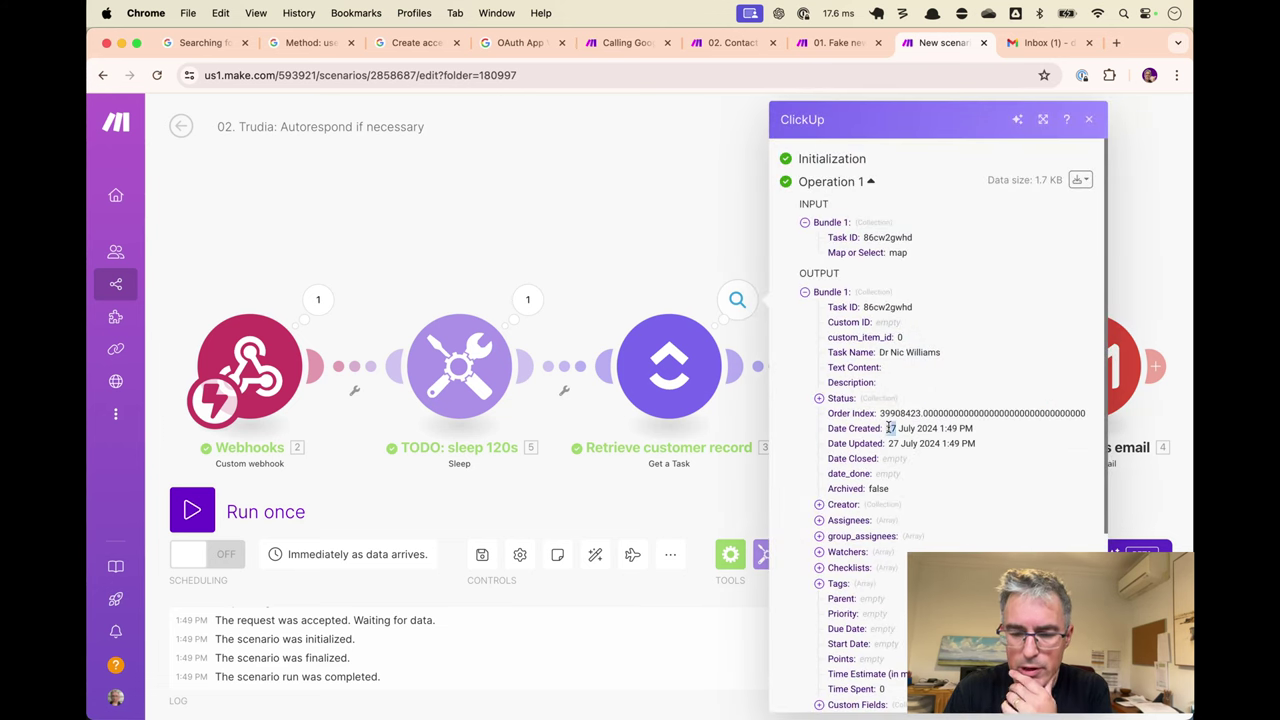
pyautogui.moveTo(887, 428); pyautogui.dragTo(978, 433)
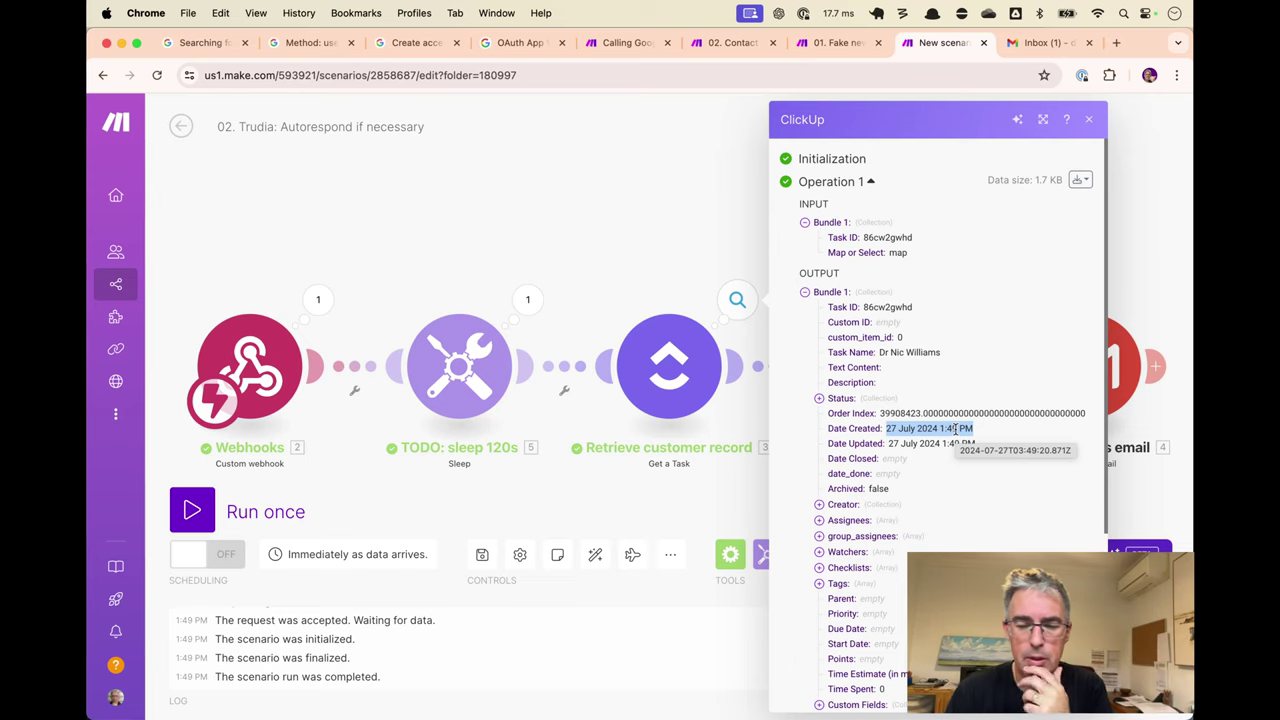
pyautogui.click(1091, 120)
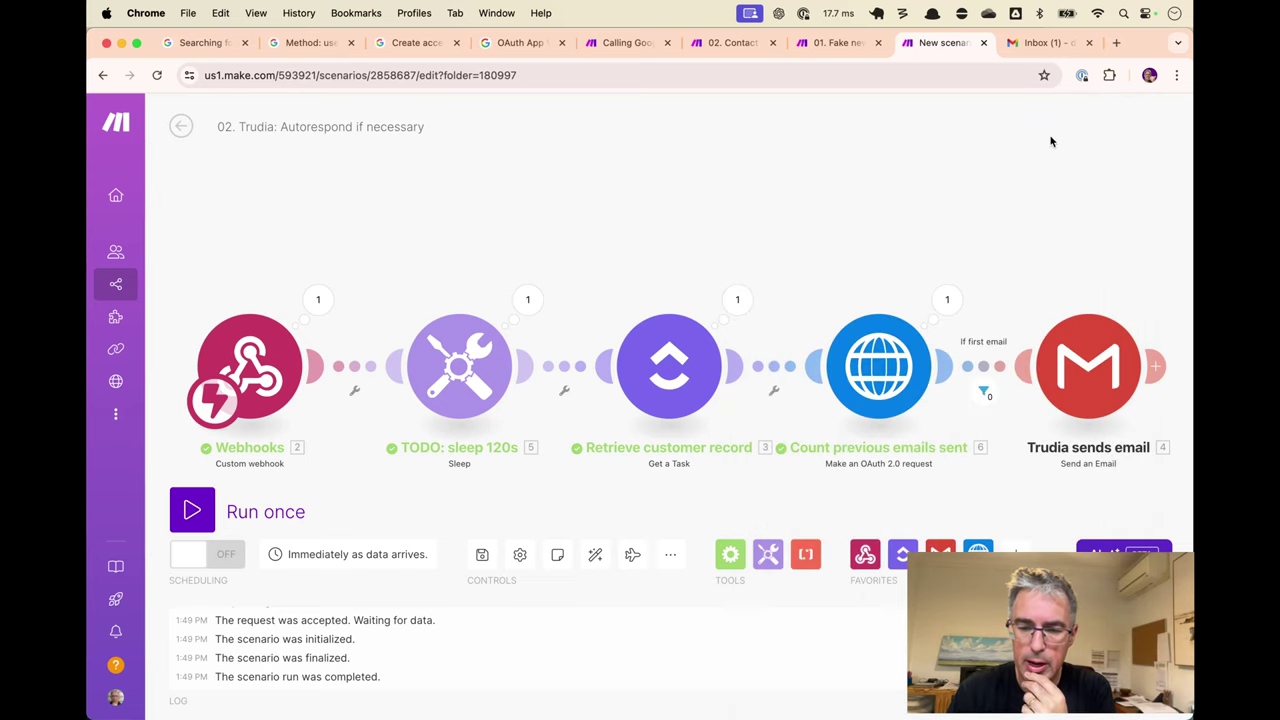
# Open the latest autoreply email in Gmail and archive it.
pyautogui.click(1045, 42)
pyautogui.click(543, 192)
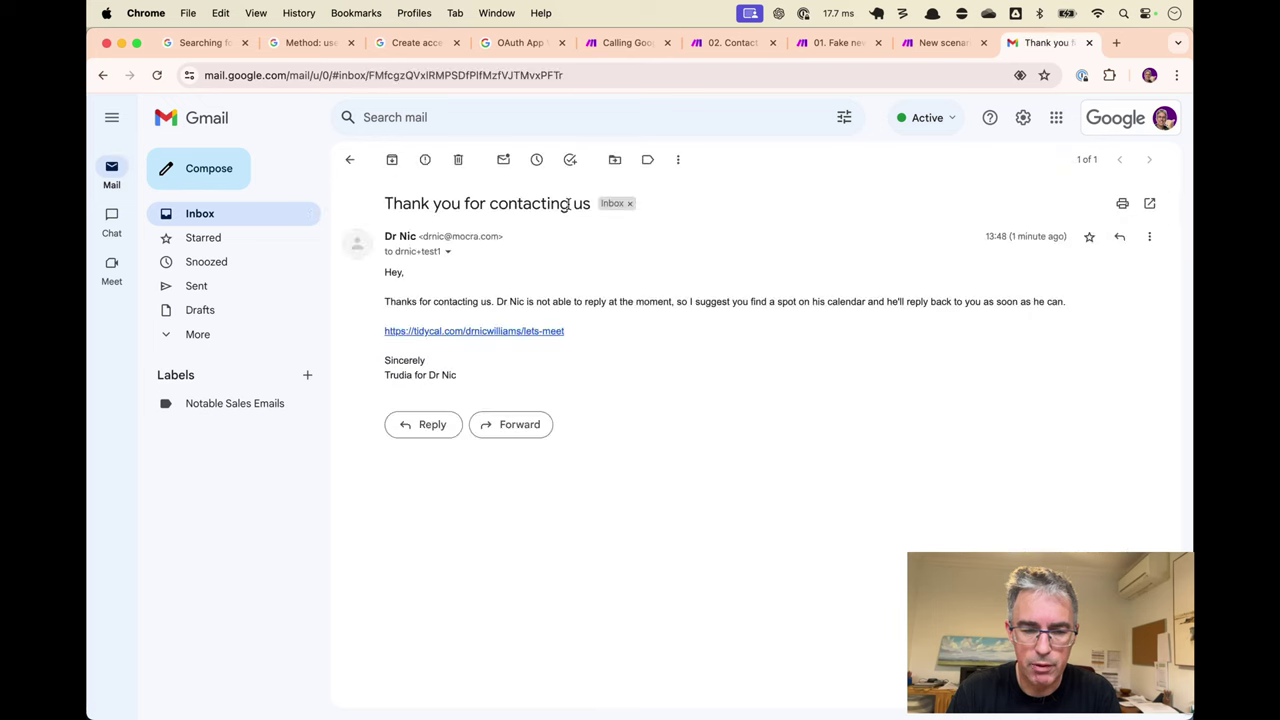
pyautogui.press('e')
pyautogui.hotkey('ctrl', 'shift', 'Tab')
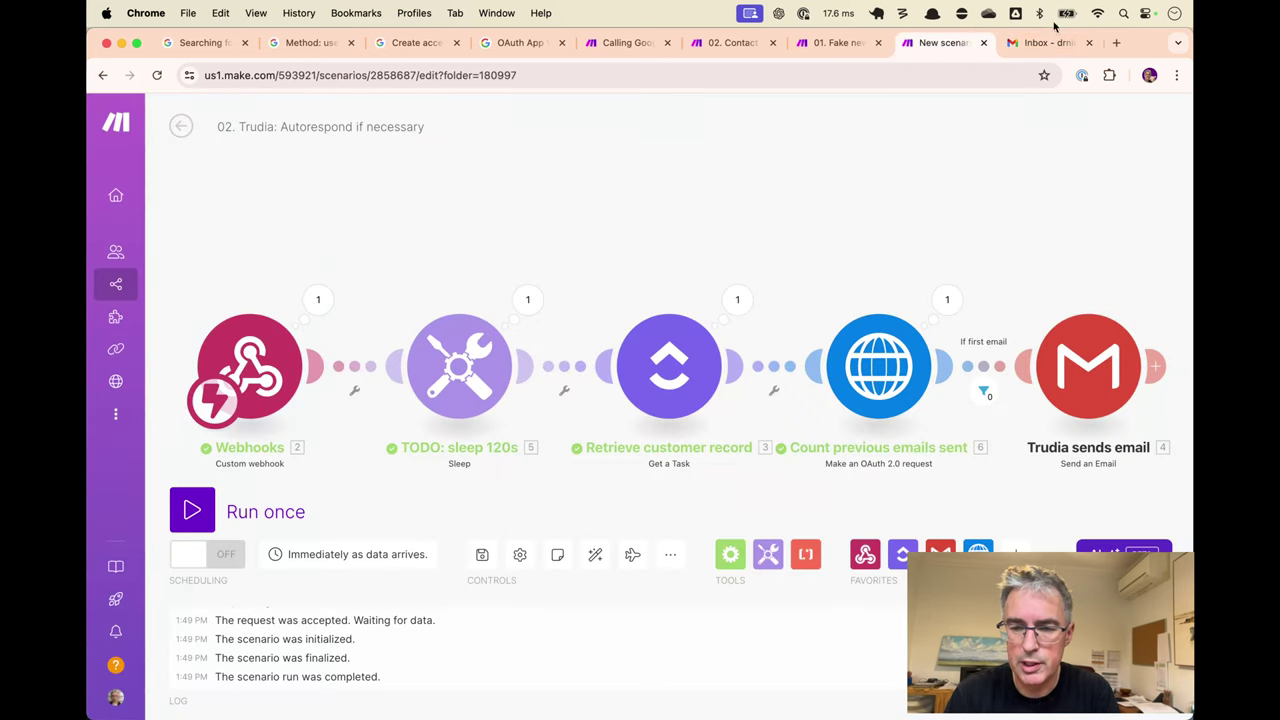
# Open the email-count HTTP request's settings and start editing its URL.
pyautogui.moveTo(938, 246); pyautogui.dragTo(917, 233)
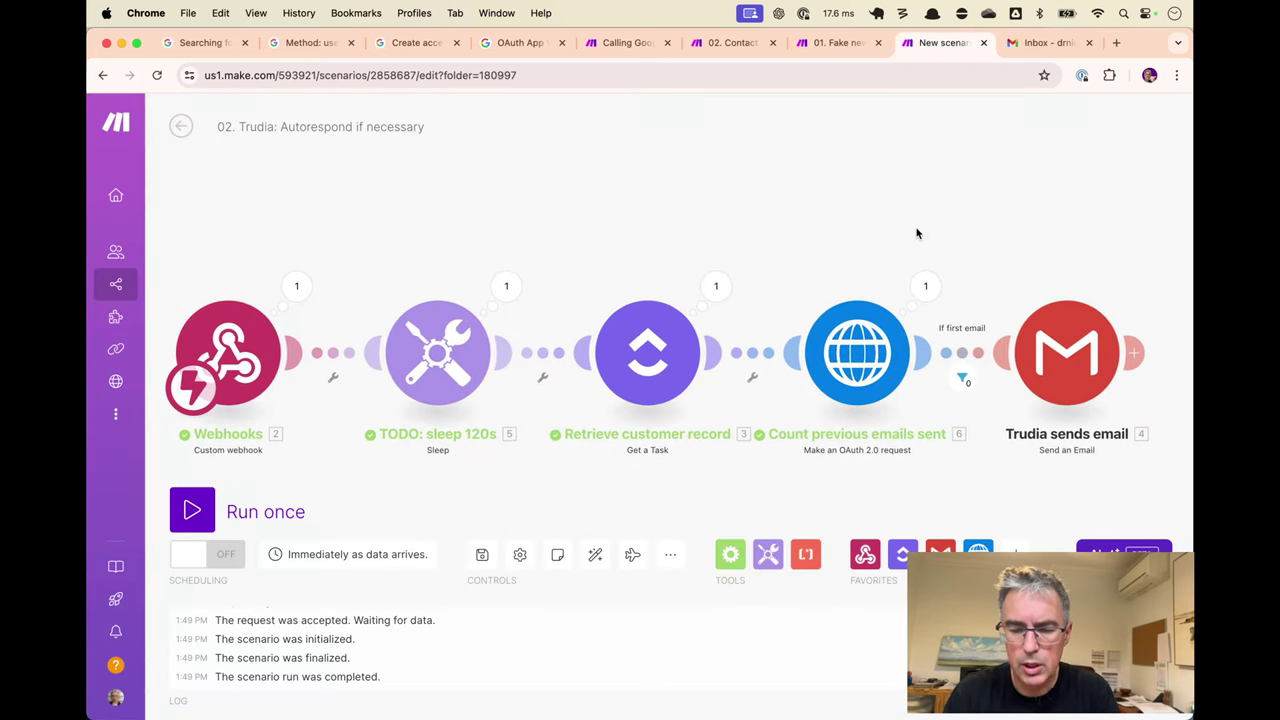
pyautogui.click(873, 395)
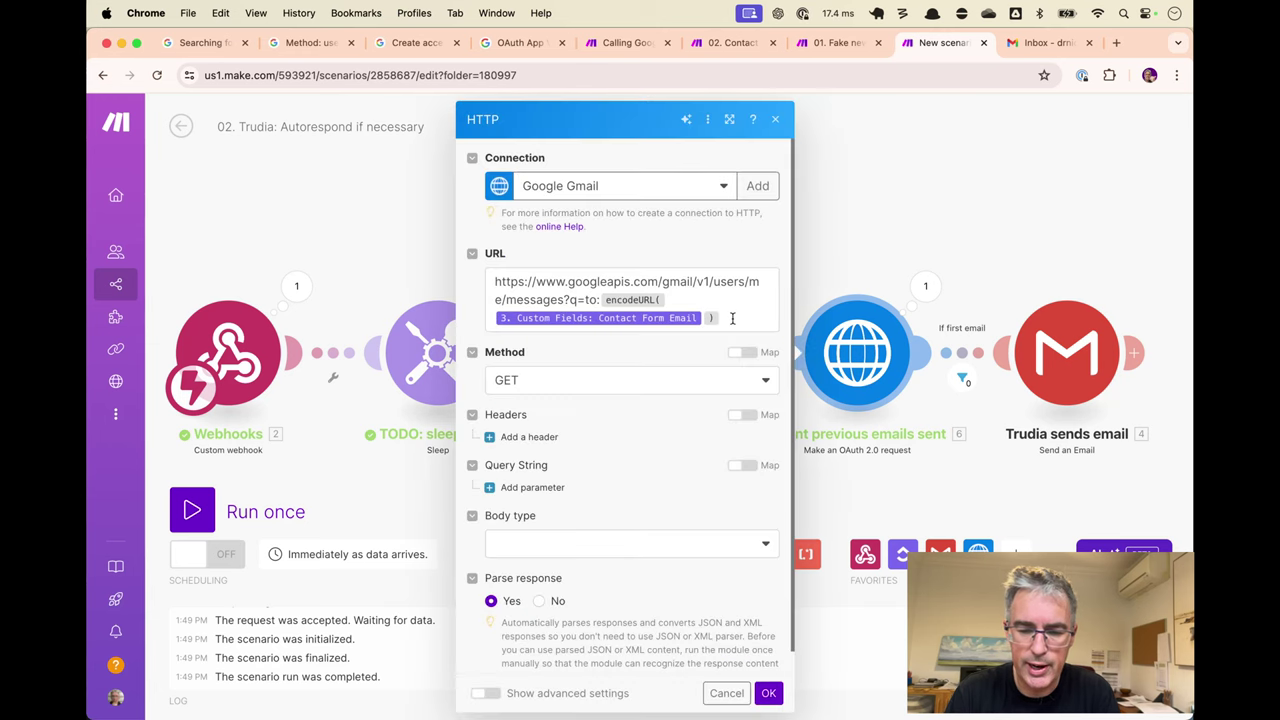
pyautogui.click(732, 318)
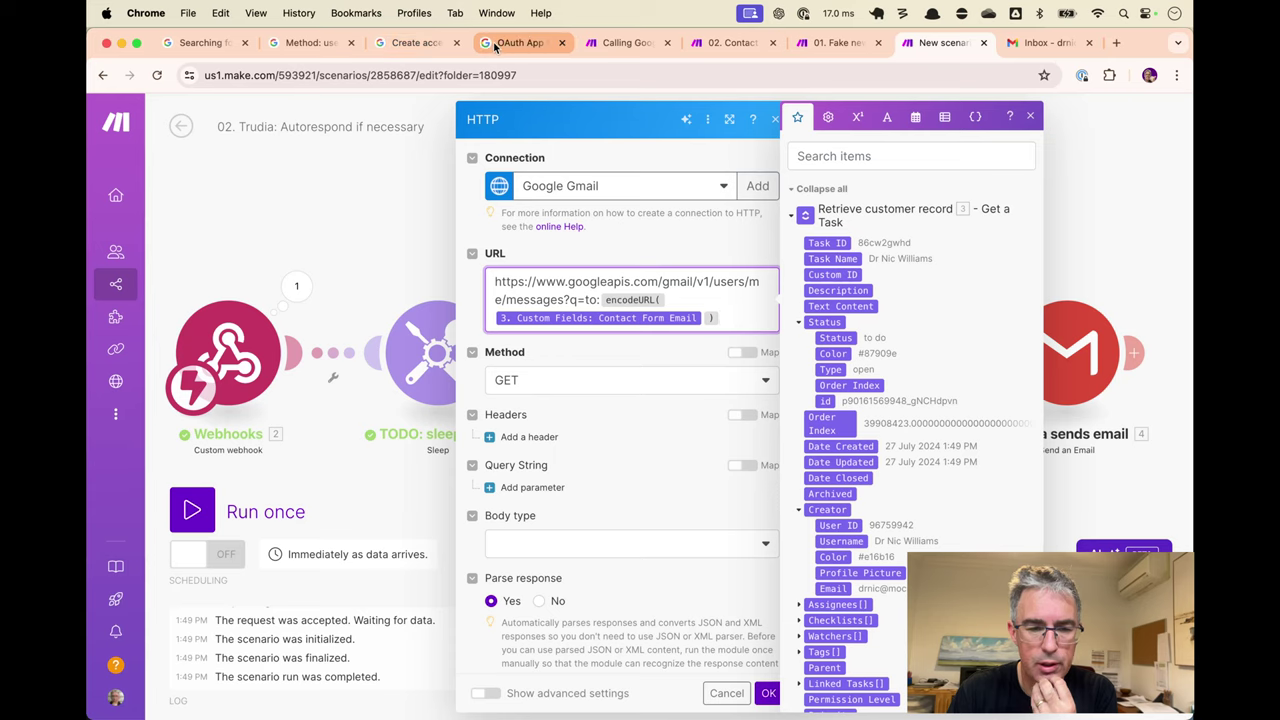
pyautogui.click(305, 42)
# Bring up the seconds-based example query in the Gmail message search guide.
pyautogui.scroll(-5, 640, 484)
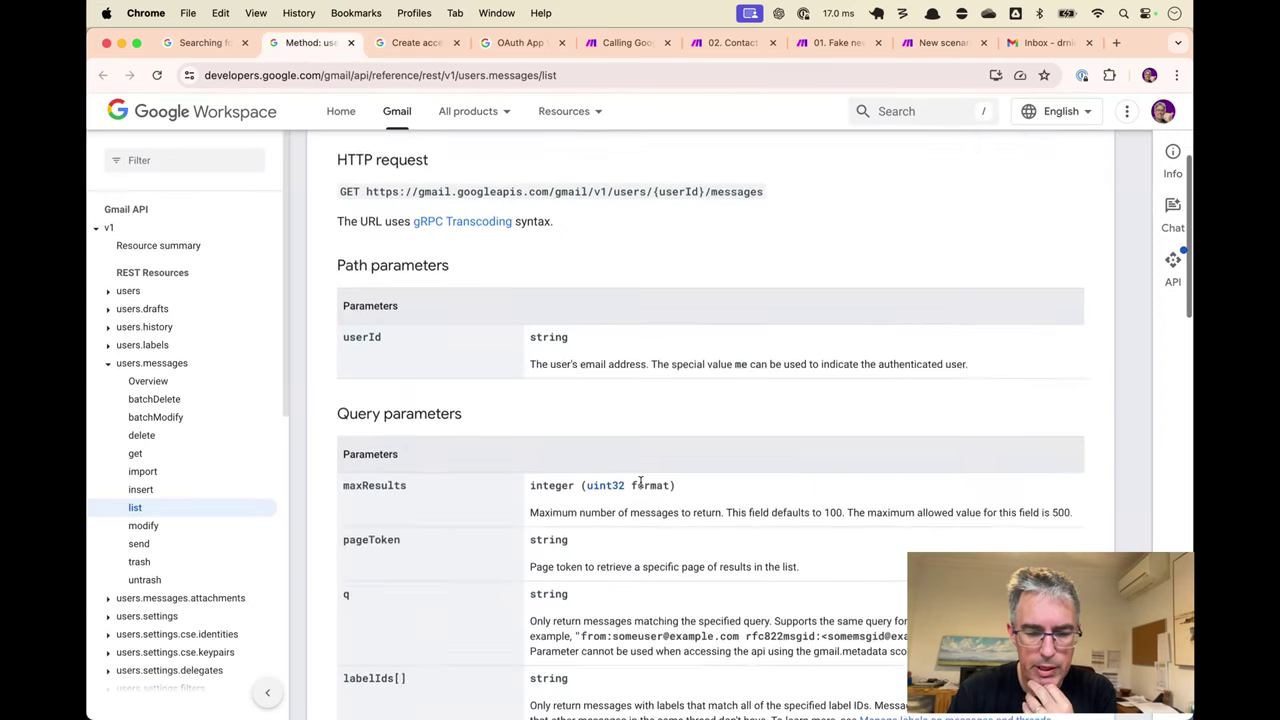
pyautogui.scroll(-3, 640, 484)
pyautogui.hotkey('ctrl', 'shift', 'Tab')
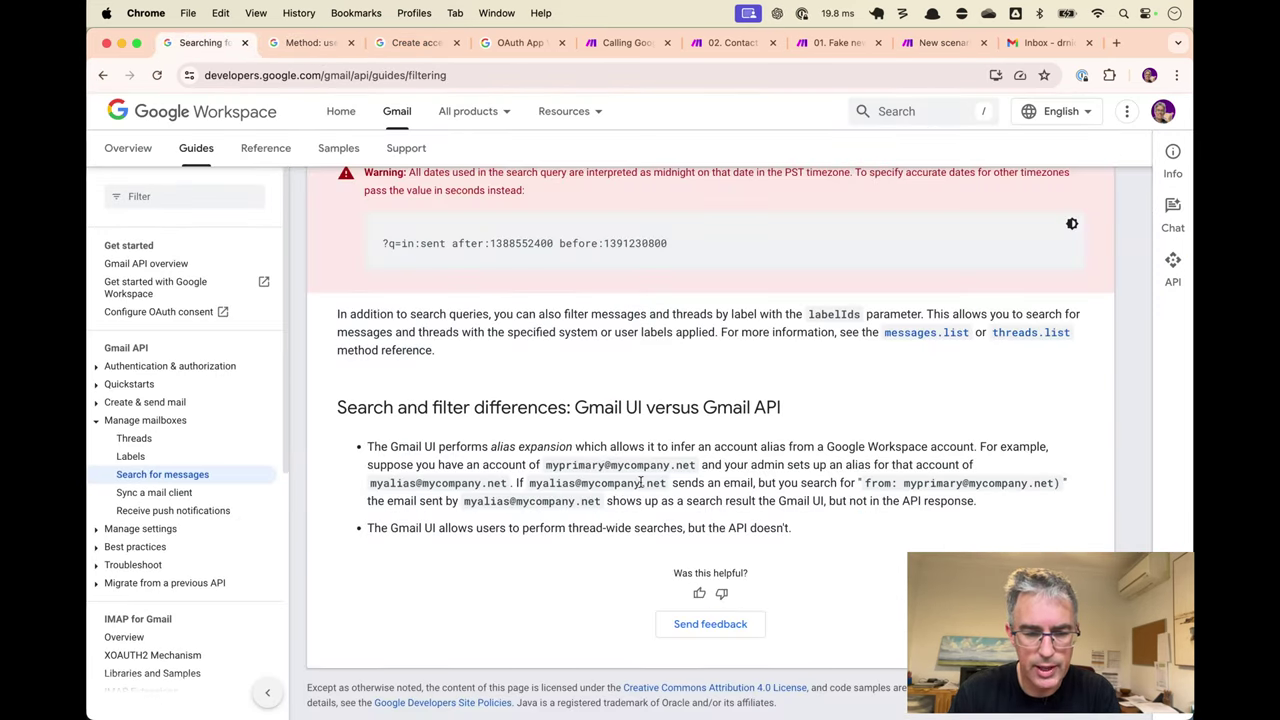
pyautogui.scroll(3, 434, 414)
pyautogui.moveTo(446, 414); pyautogui.dragTo(453, 415)
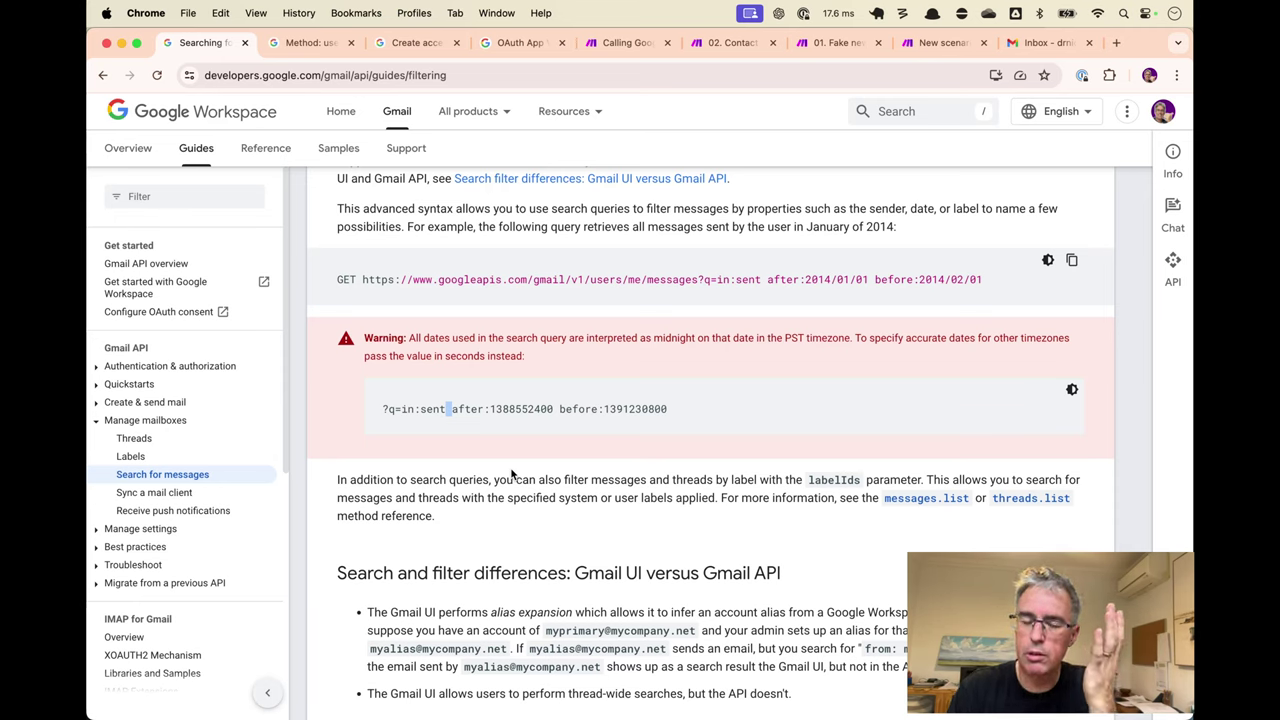
# Try appending %20 to the guide page's web address, then restore the address.
pyautogui.click(599, 67)
pyautogui.click(599, 67)
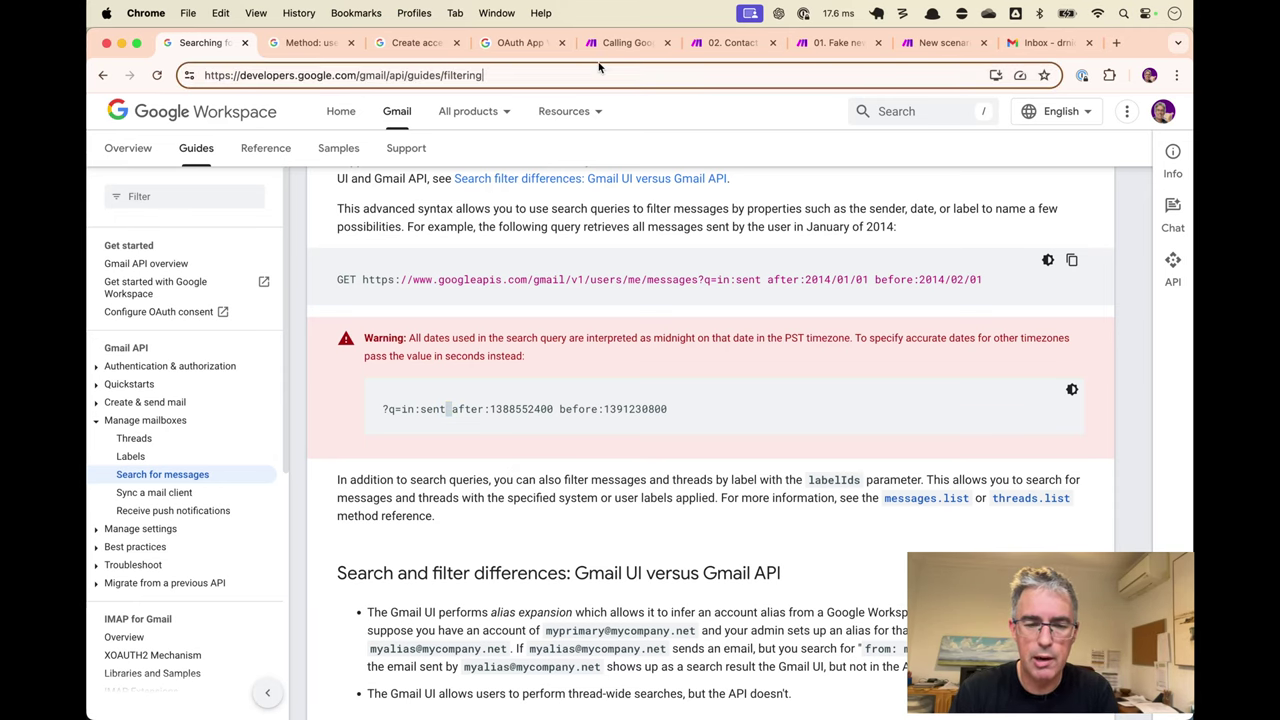
pyautogui.write('+')
pyautogui.press('BackSpace')
pyautogui.write('%20')
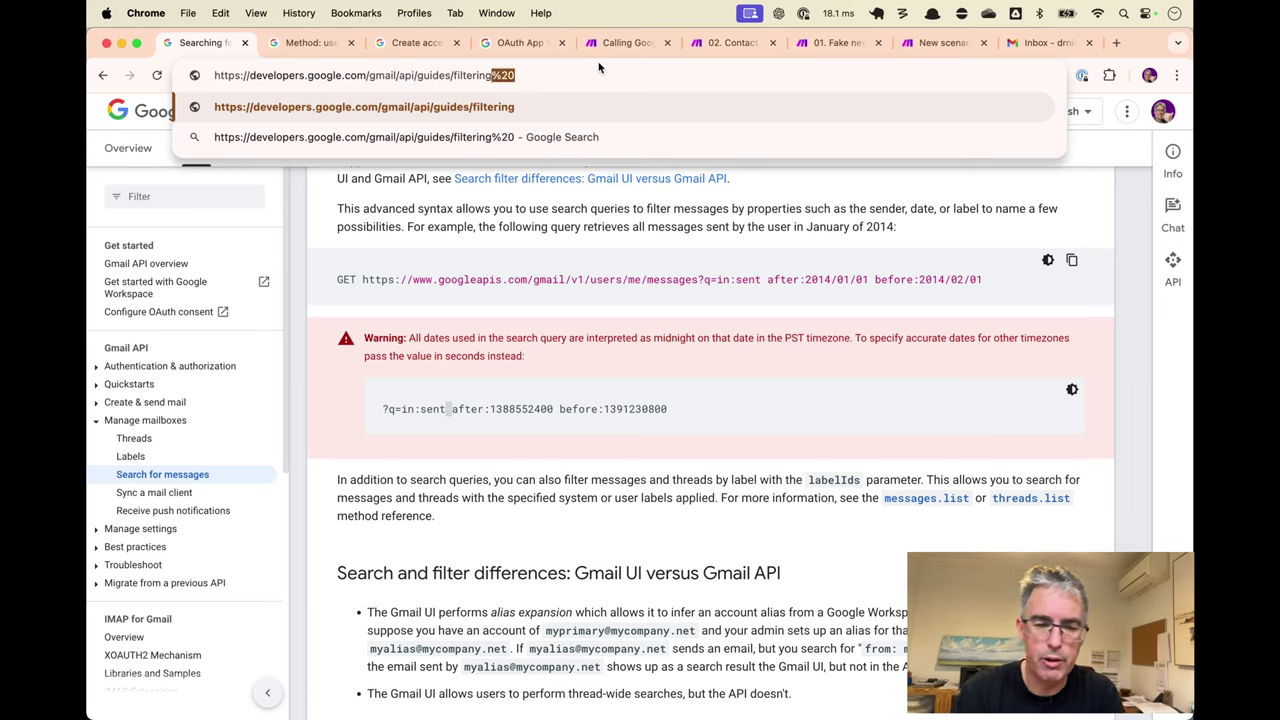
pyautogui.click(630, 315)
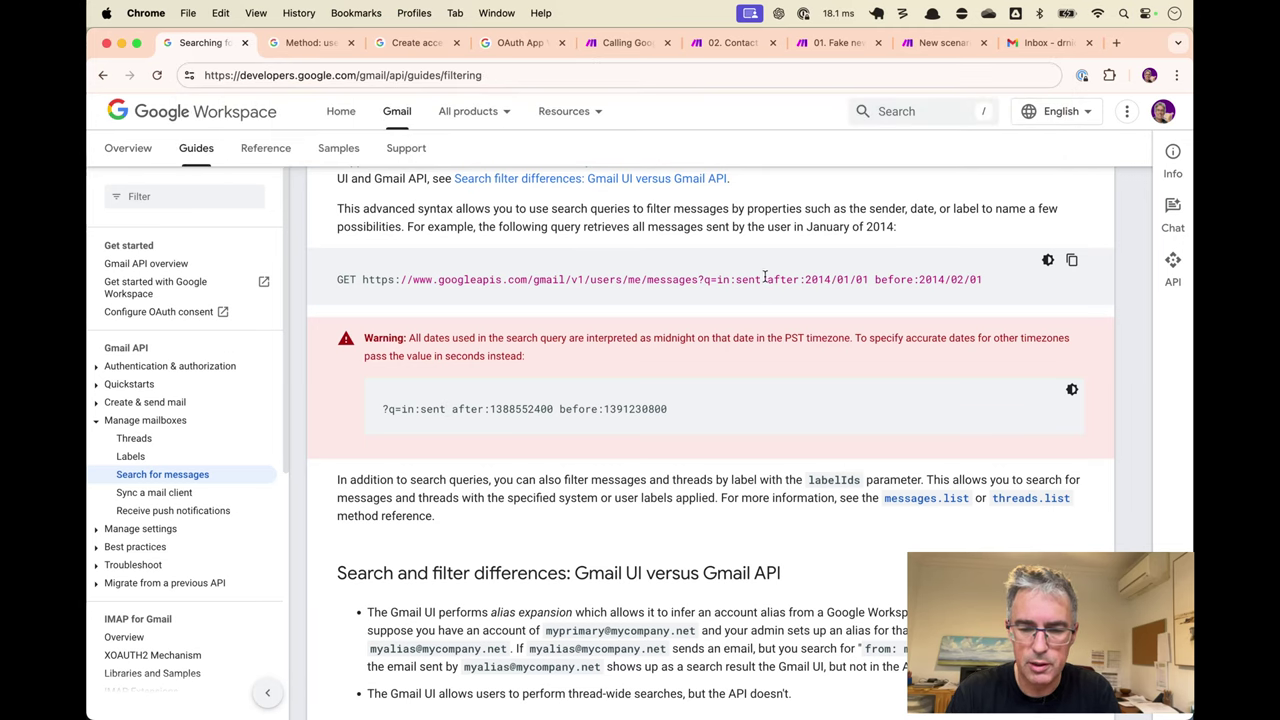
# Highlight 'before' and 'after' in the guide's example date query.
pyautogui.doubleClick(888, 279)
pyautogui.doubleClick(783, 279)
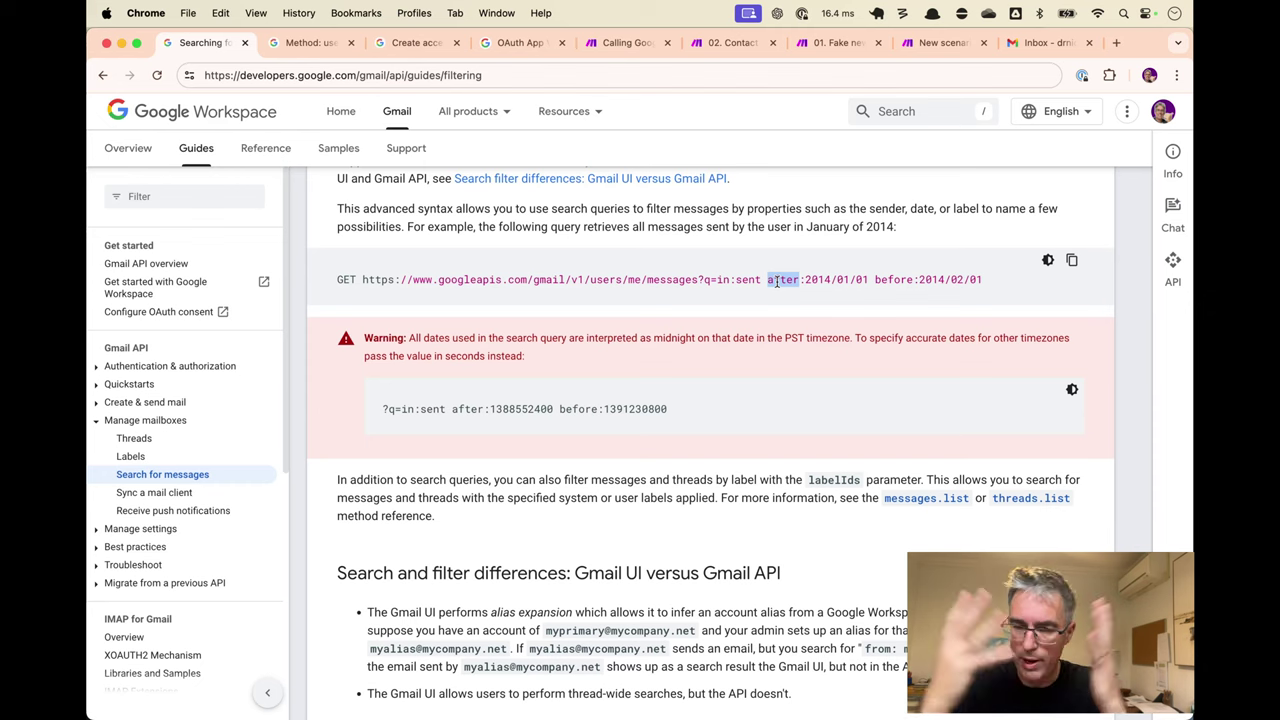
pyautogui.click(826, 249)
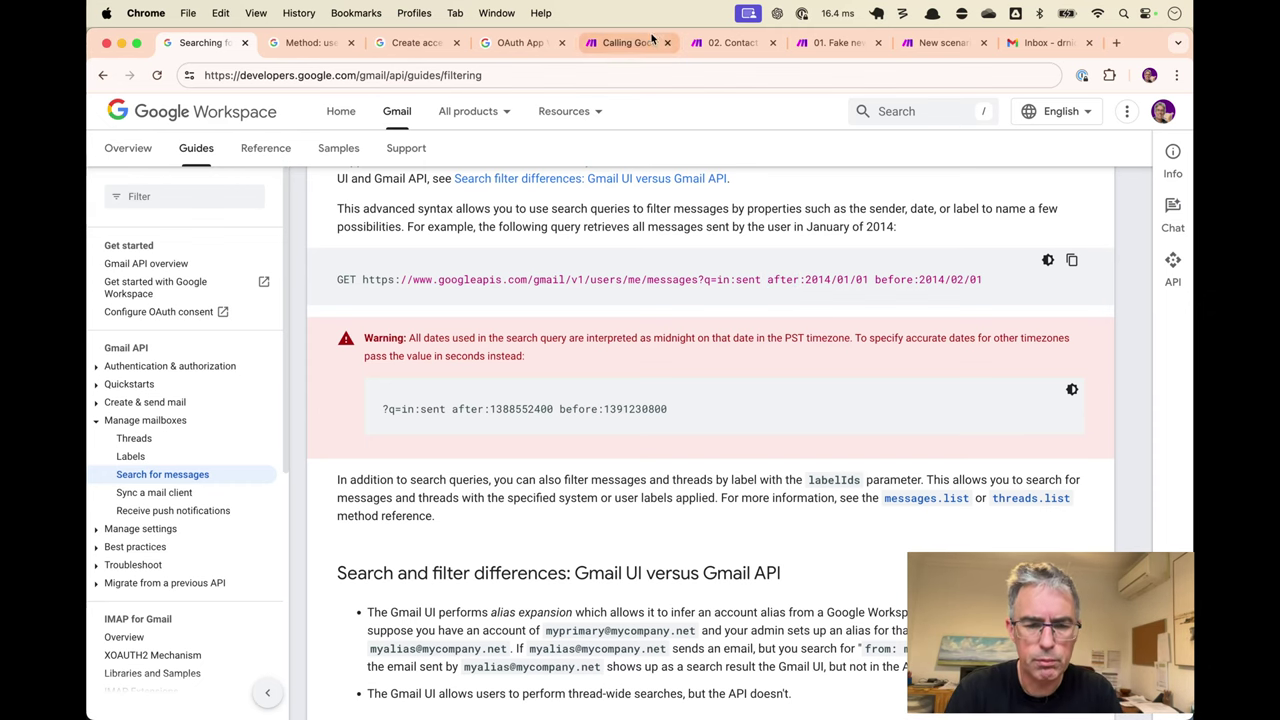
# Compare against the reference request URL's mapped fields in the Contact Us autoresponder scenario.
pyautogui.click(735, 43)
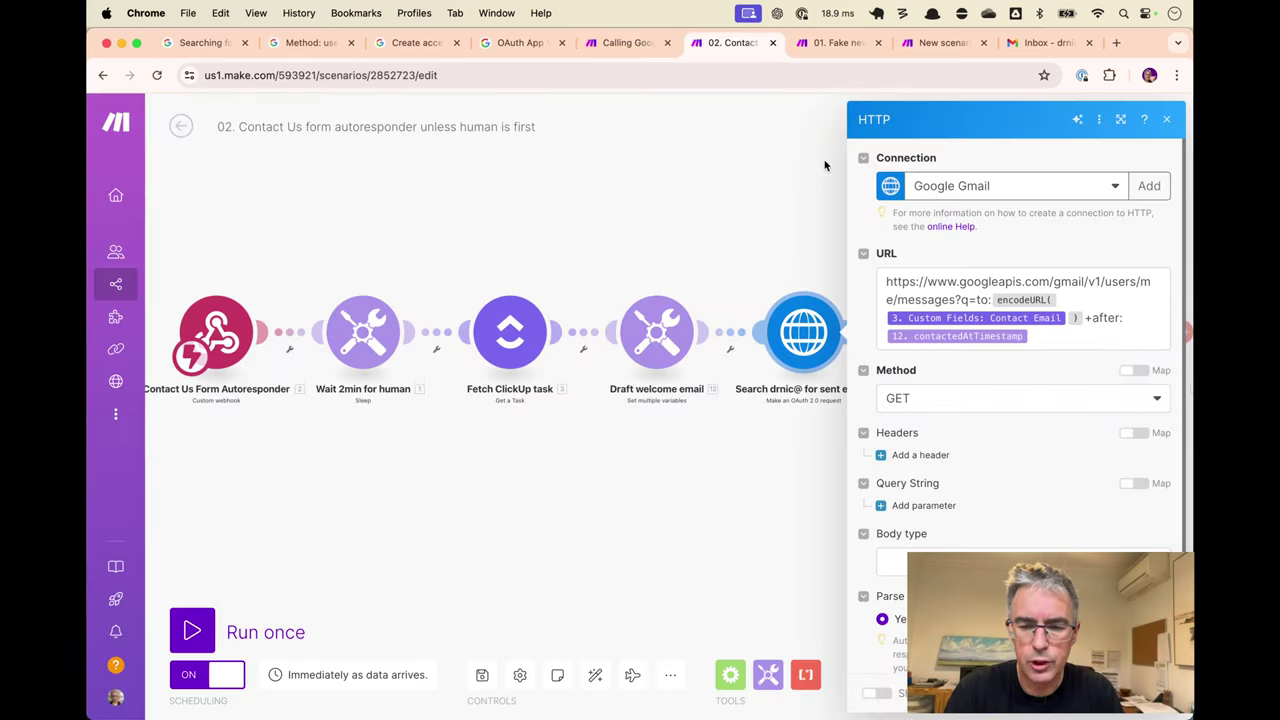
pyautogui.click(1106, 338)
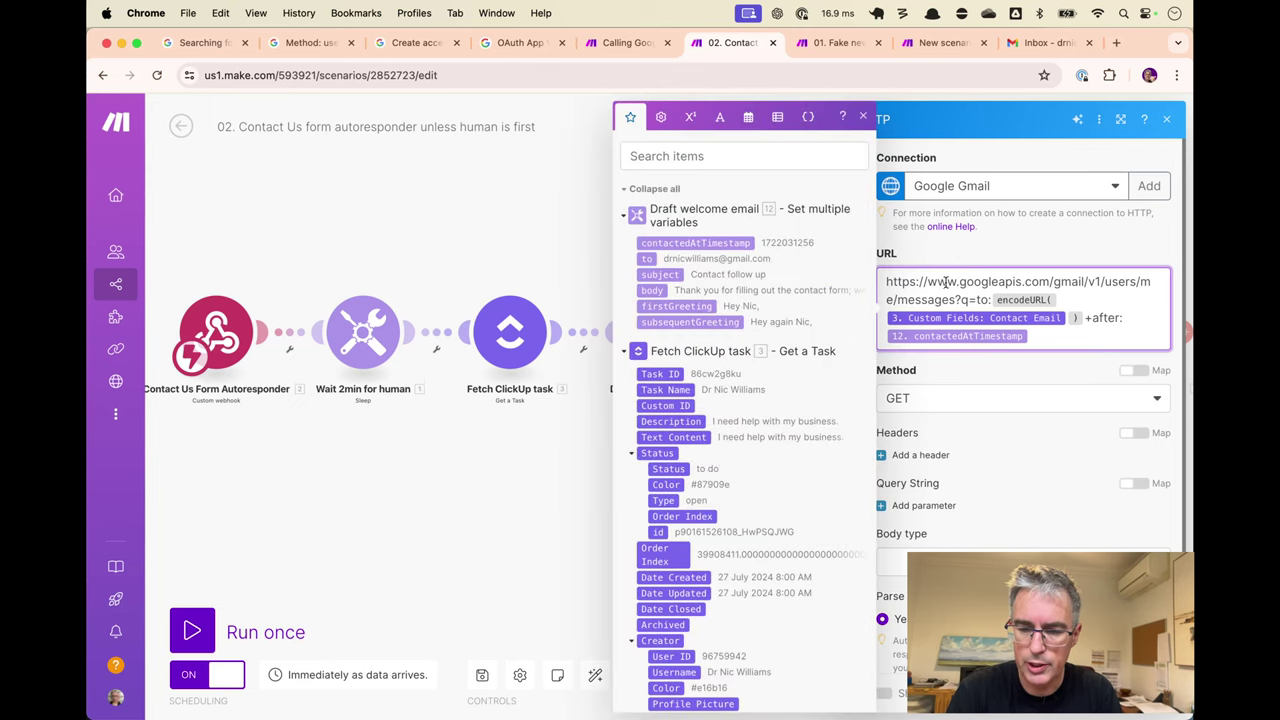
pyautogui.click(836, 48)
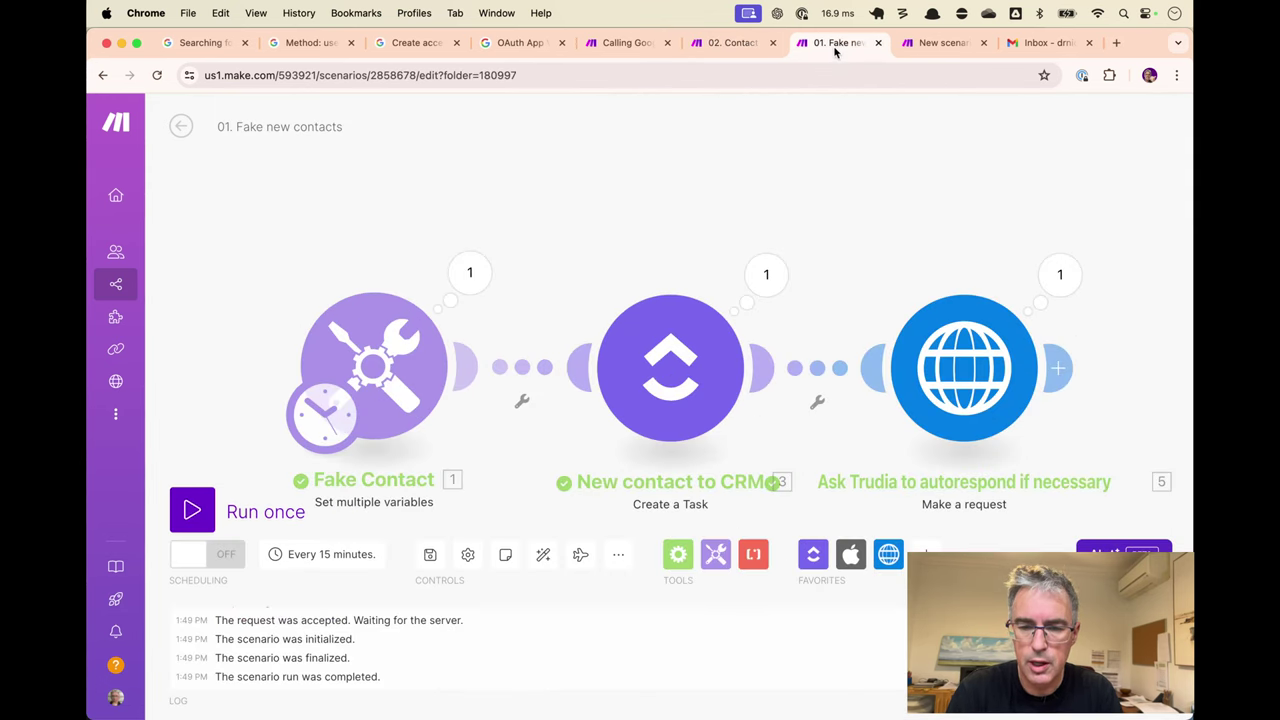
pyautogui.click(943, 43)
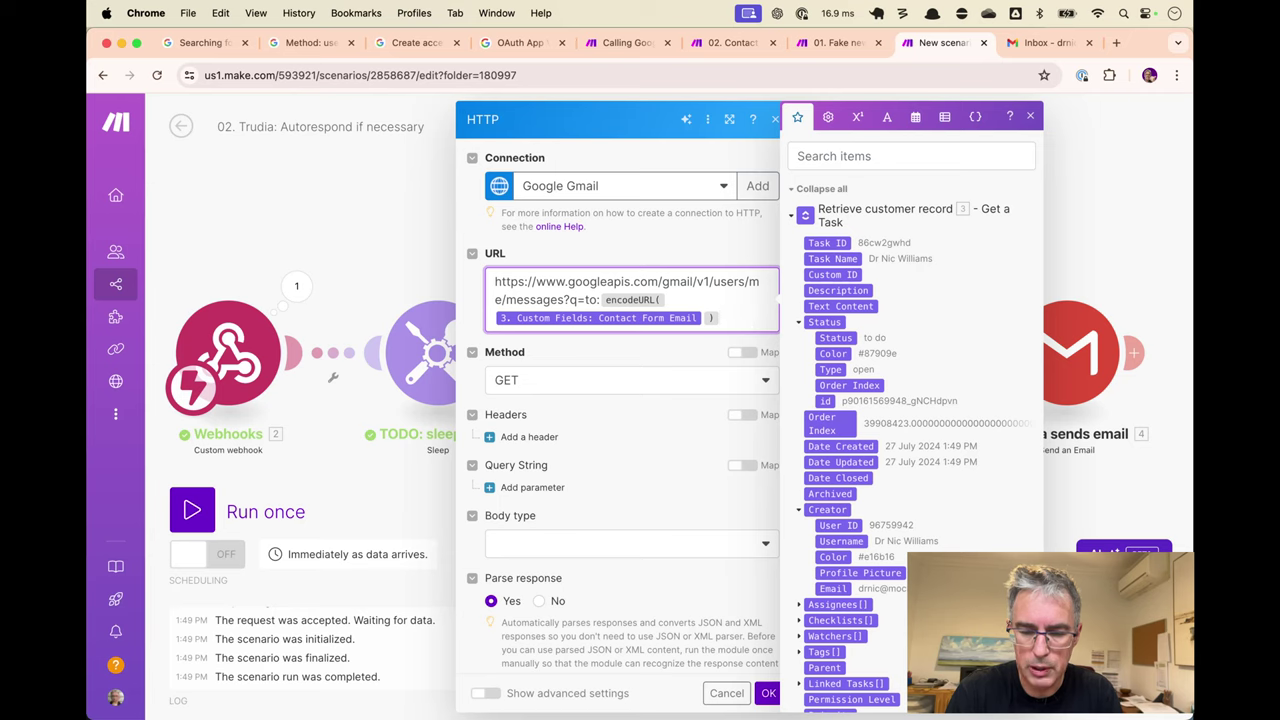
# Append '+after:' and the task's Date Created to the count request URL.
pyautogui.write('+after:')
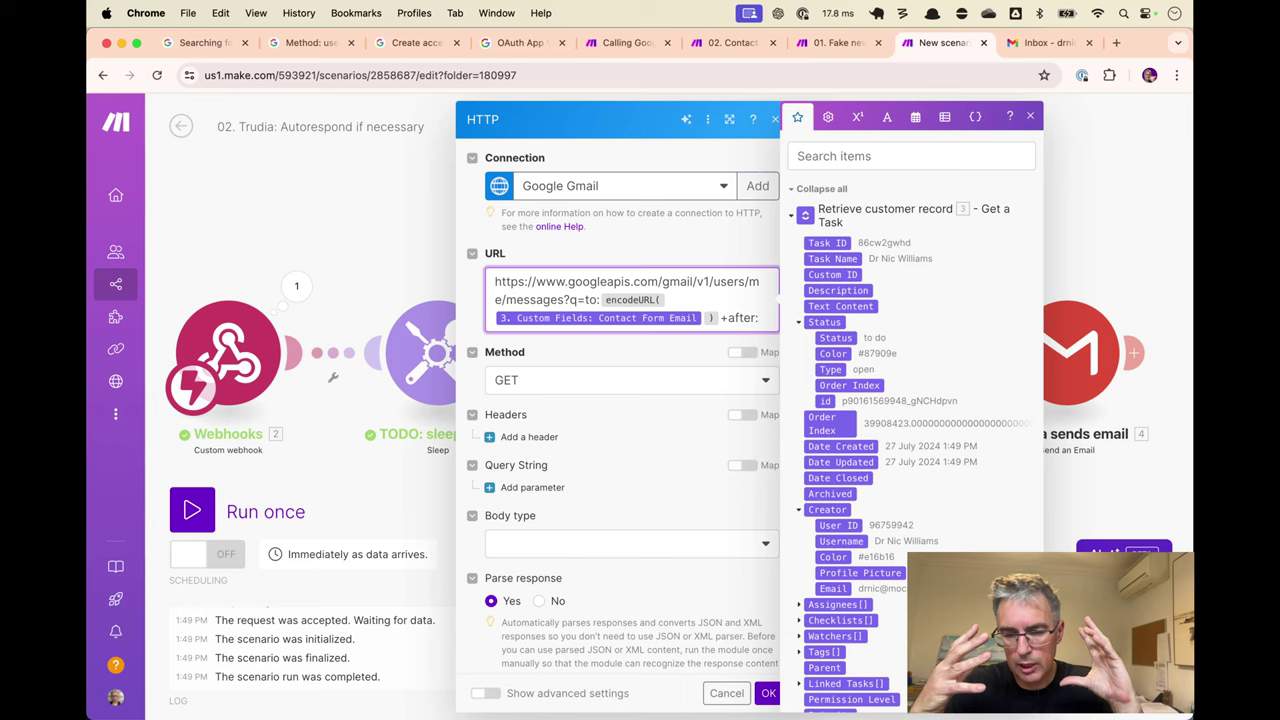
pyautogui.scroll(-5, 915, 420)
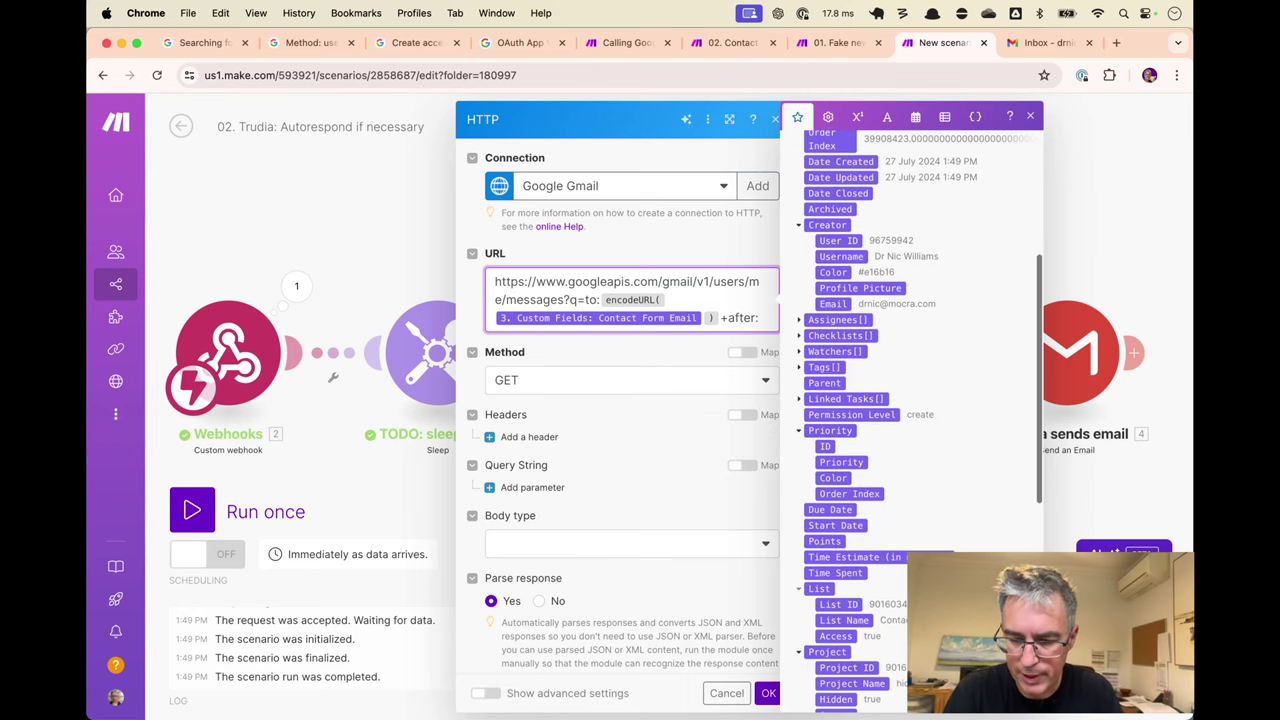
pyautogui.scroll(-4, 962, 532)
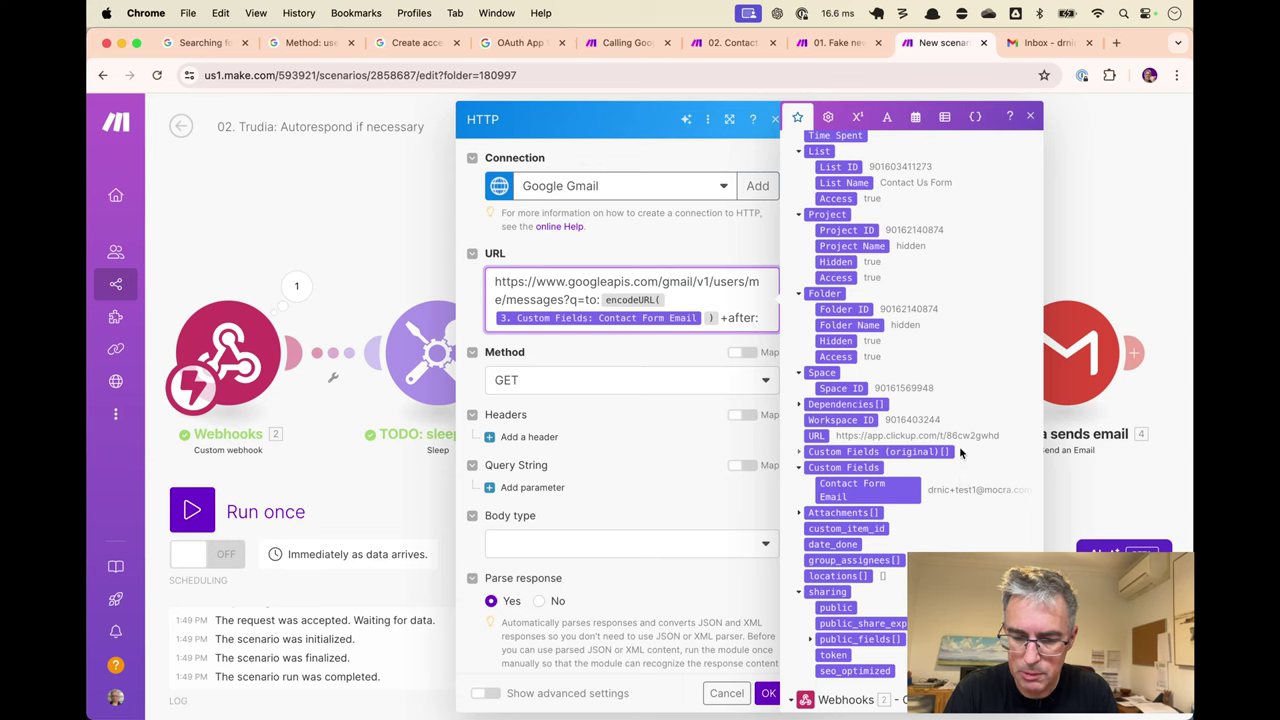
pyautogui.scroll(-2, 960, 453)
pyautogui.scroll(8, 960, 453)
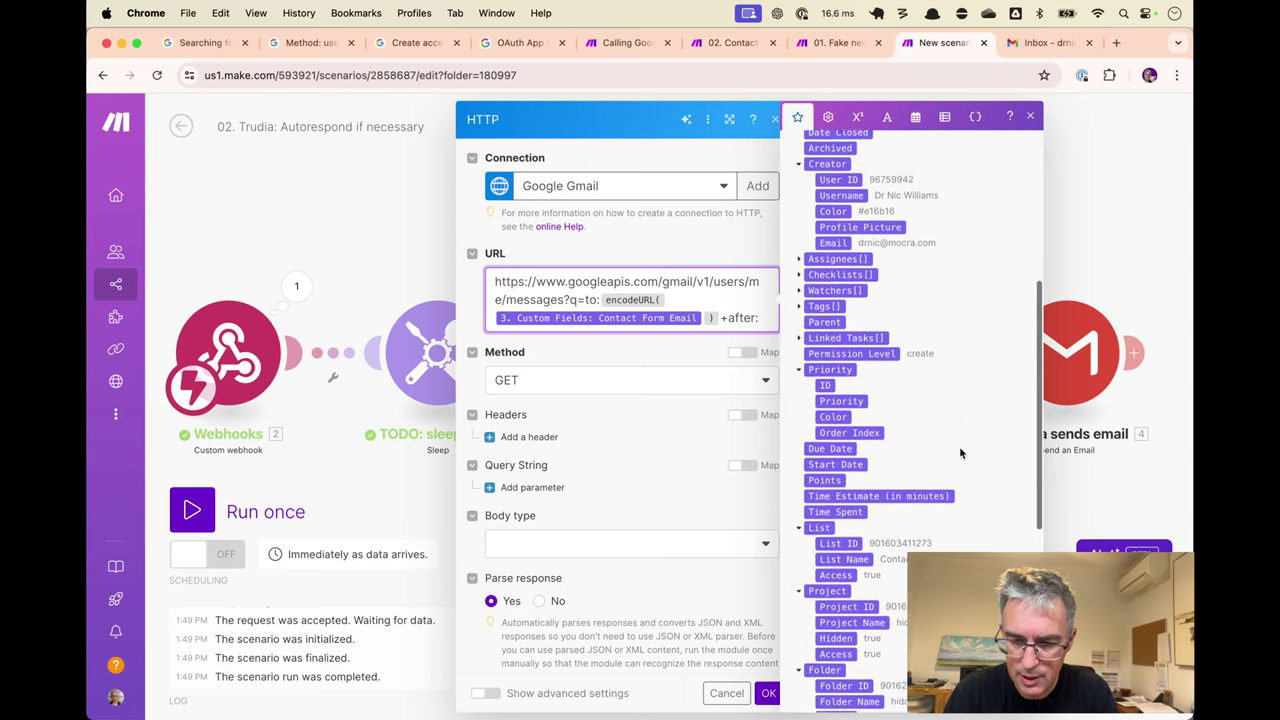
pyautogui.scroll(3, 959, 453)
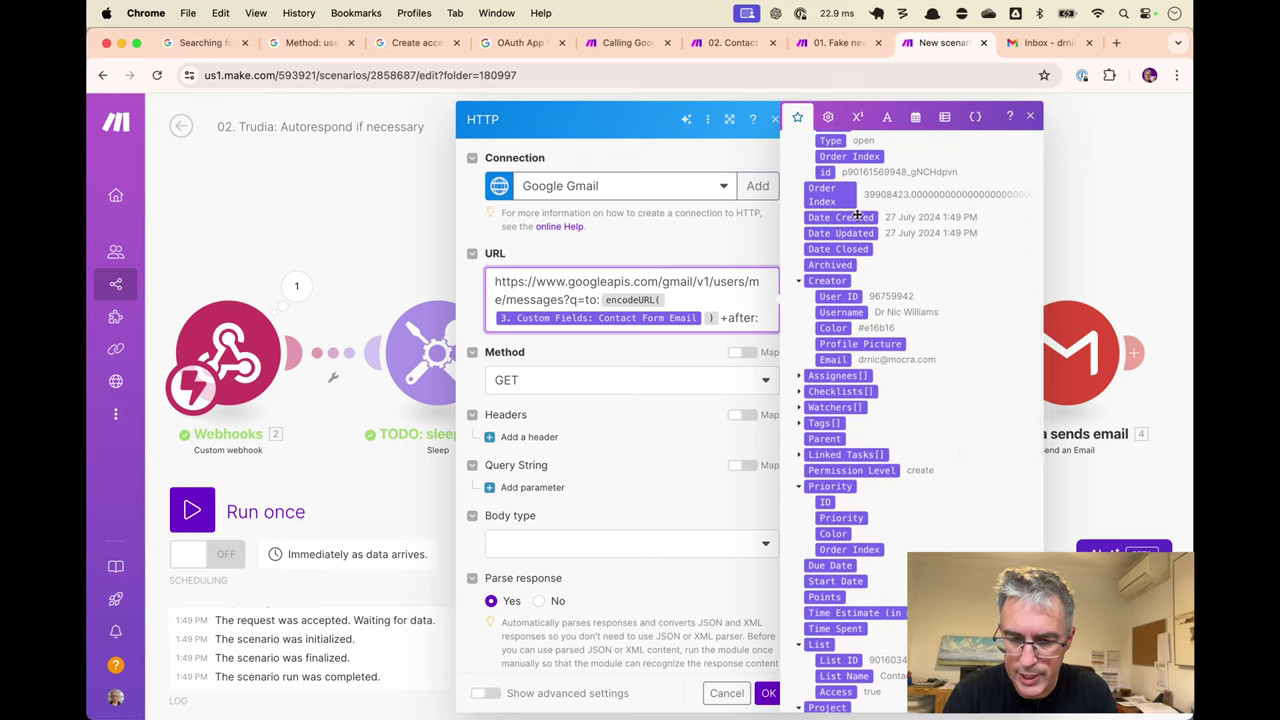
pyautogui.click(857, 216)
pyautogui.click(682, 362)
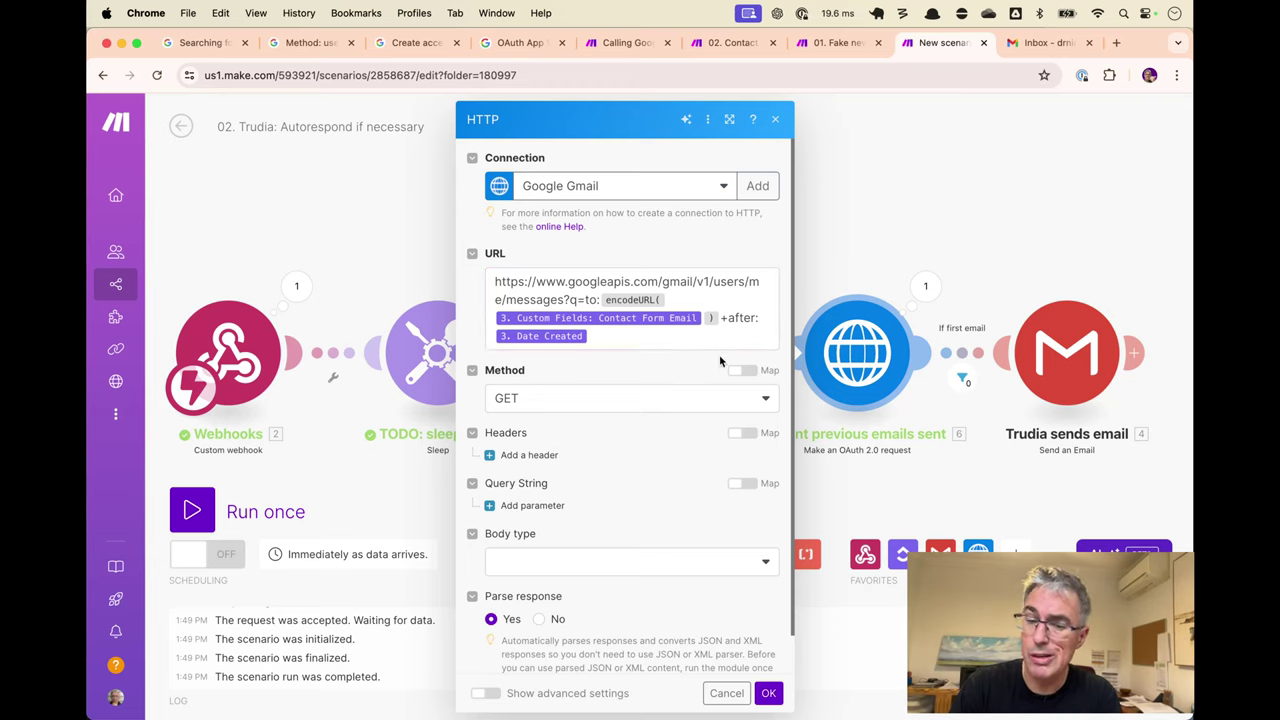
# Save the HTTP request settings, then start and cancel a test of only that request.
pyautogui.click(772, 695)
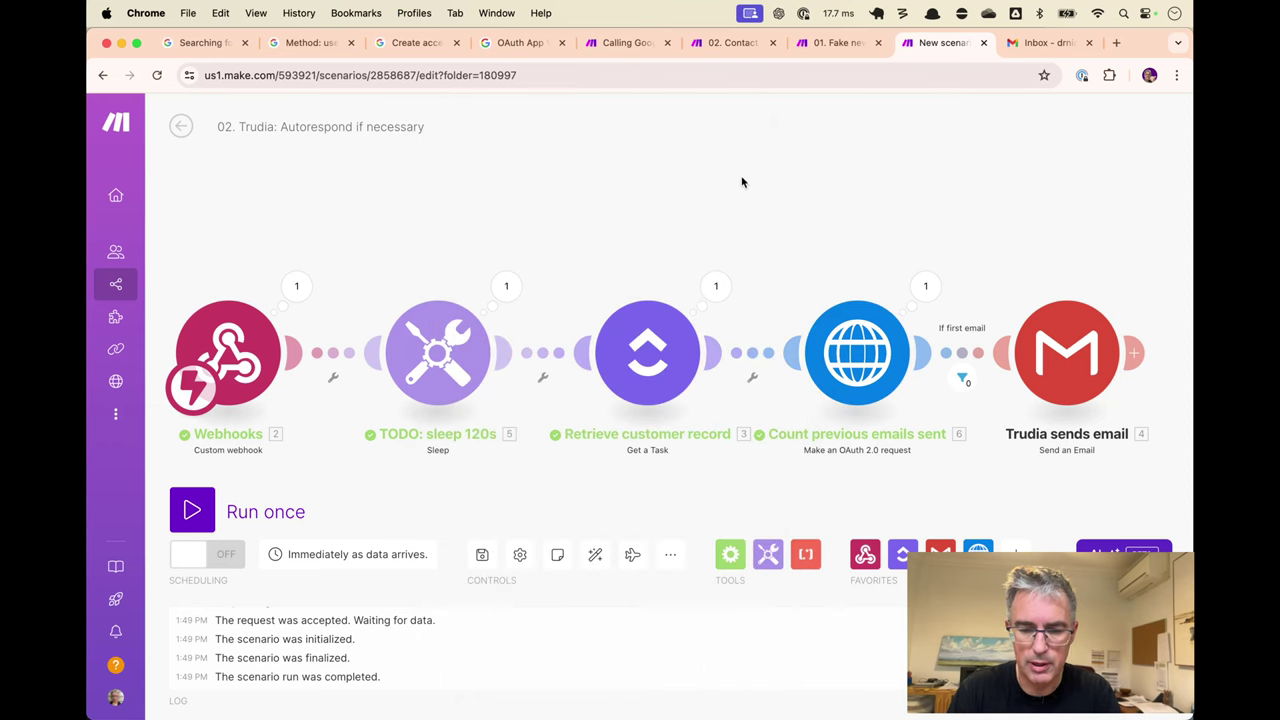
pyautogui.rightClick(892, 368)
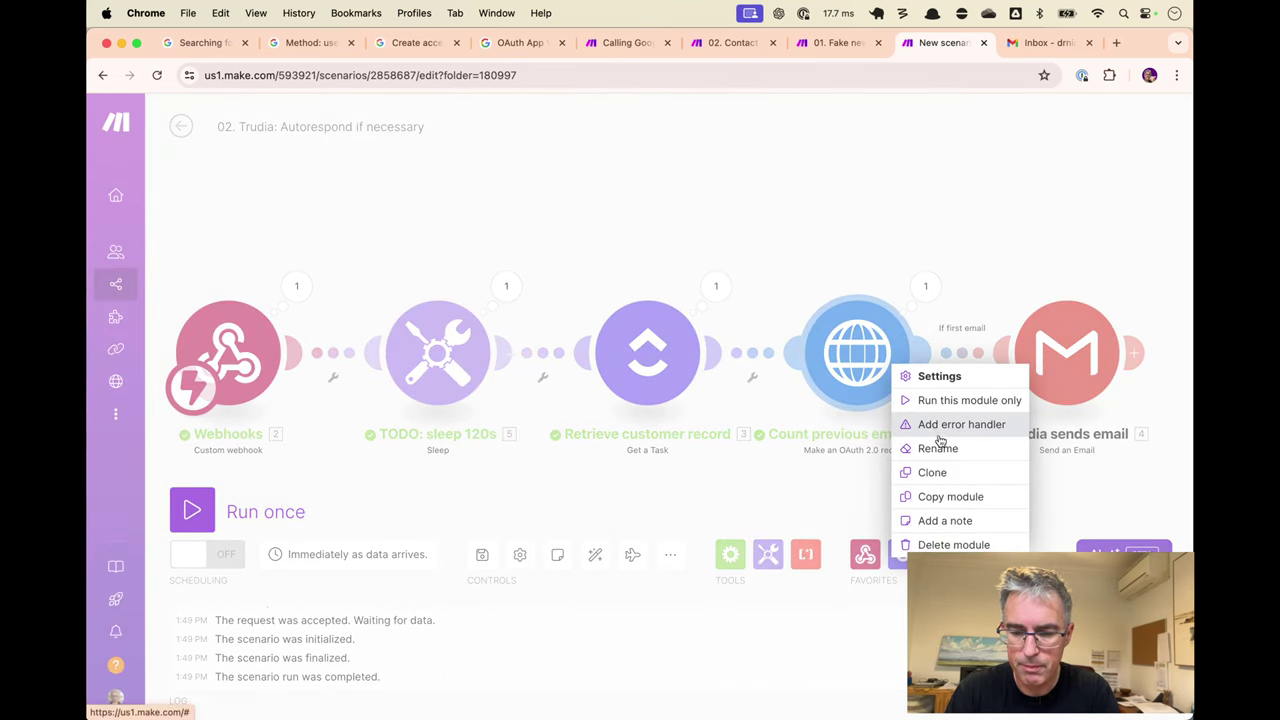
pyautogui.click(960, 400)
pyautogui.click(663, 600)
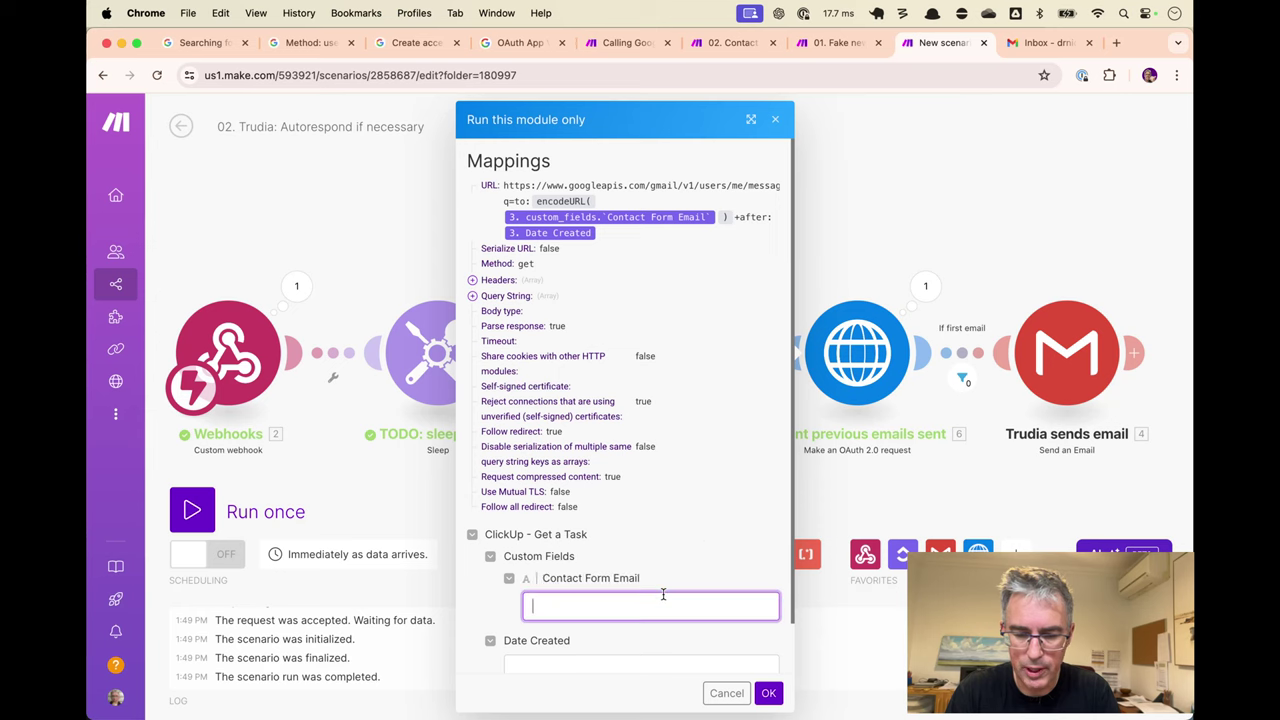
pyautogui.press('Escape')
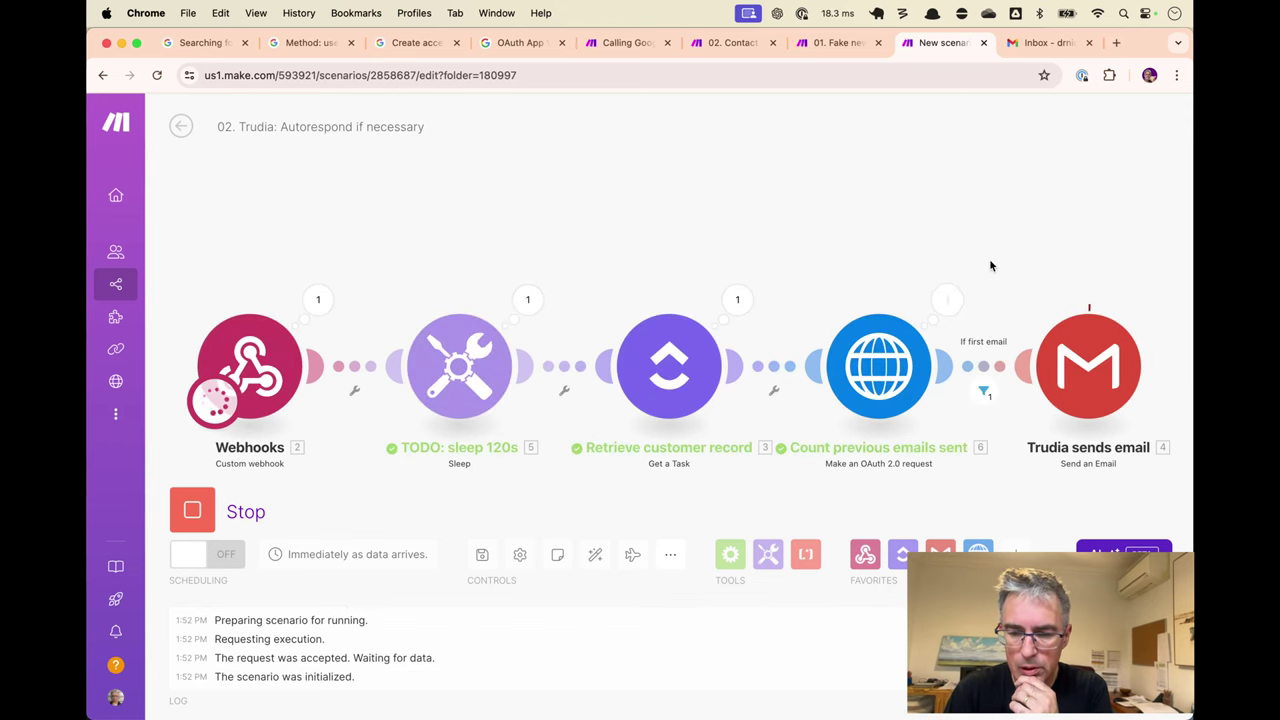
# Inspect the count request's output: status 200, resultSizeEstimate 0, after:2024-07-27T03:52:03.249Z.
pyautogui.click(950, 298)
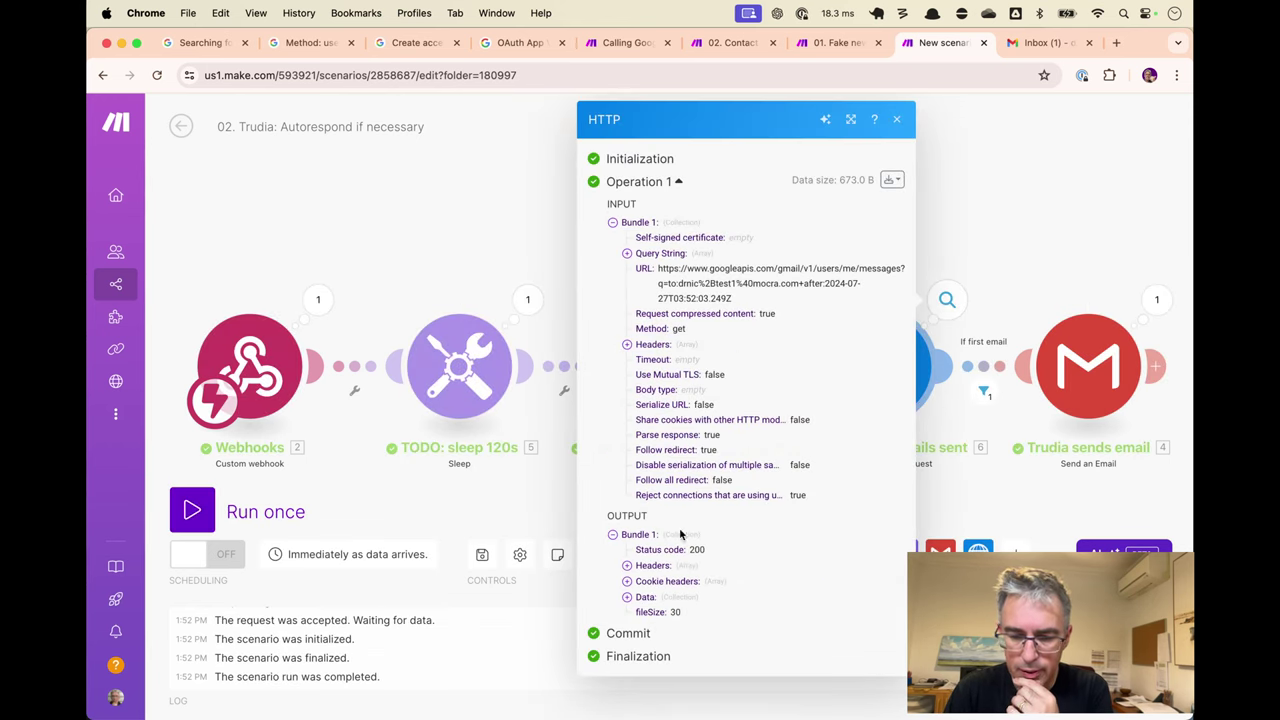
pyautogui.click(648, 597)
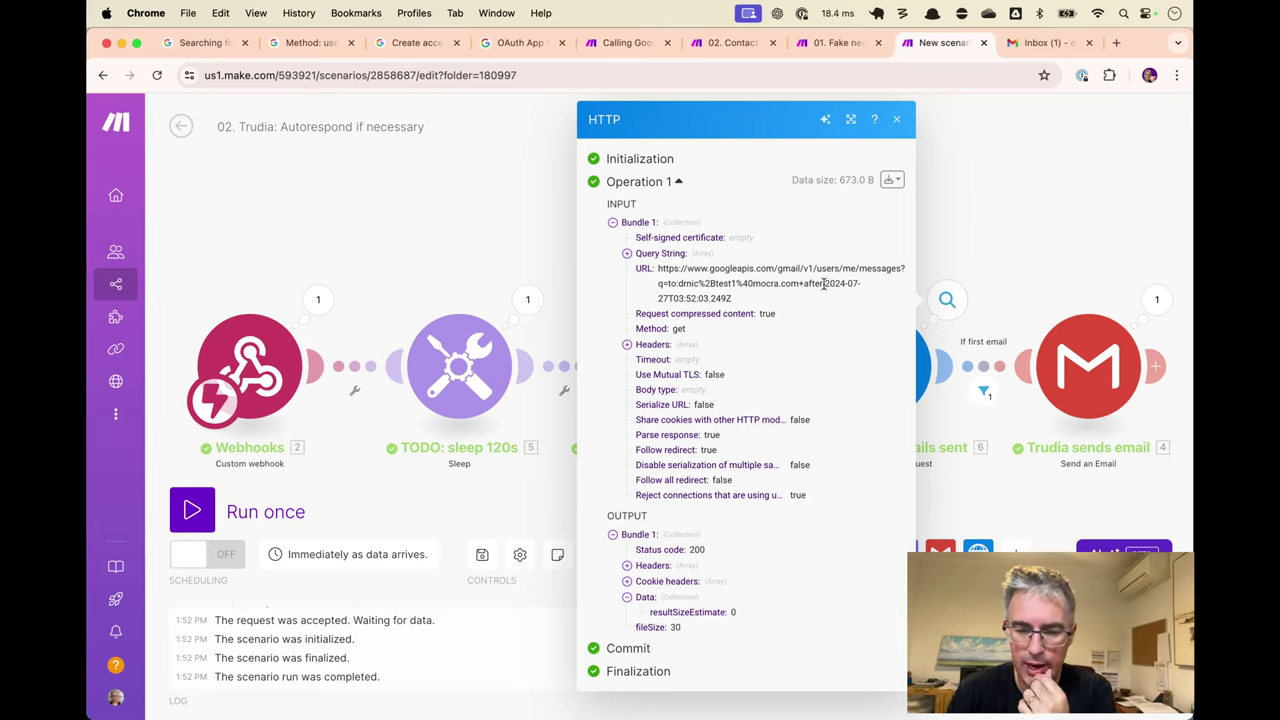
pyautogui.moveTo(805, 281); pyautogui.dragTo(823, 294)
pyautogui.click(975, 224)
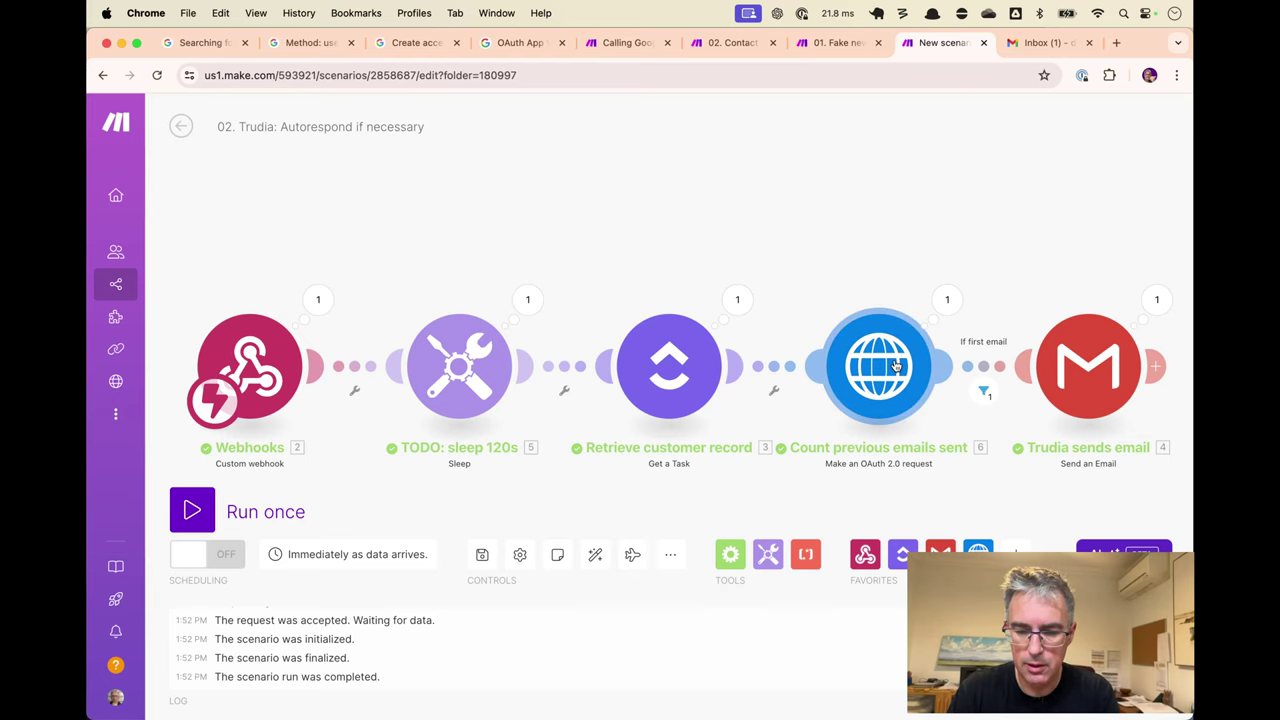
# Open the 'Thank you for contacting us' email in Gmail.
pyautogui.hotkey('ctrl', 'Tab')
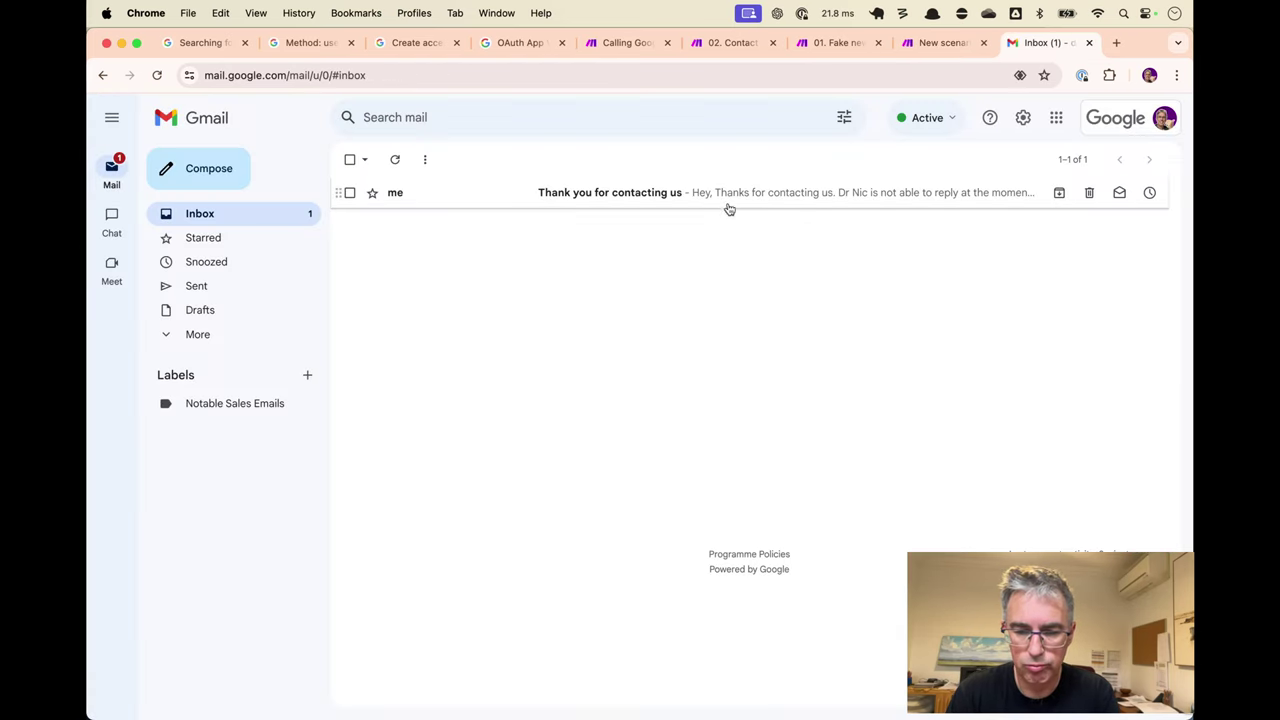
pyautogui.click(712, 197)
pyautogui.hotkey('ctrl', 'shift', 'Tab')
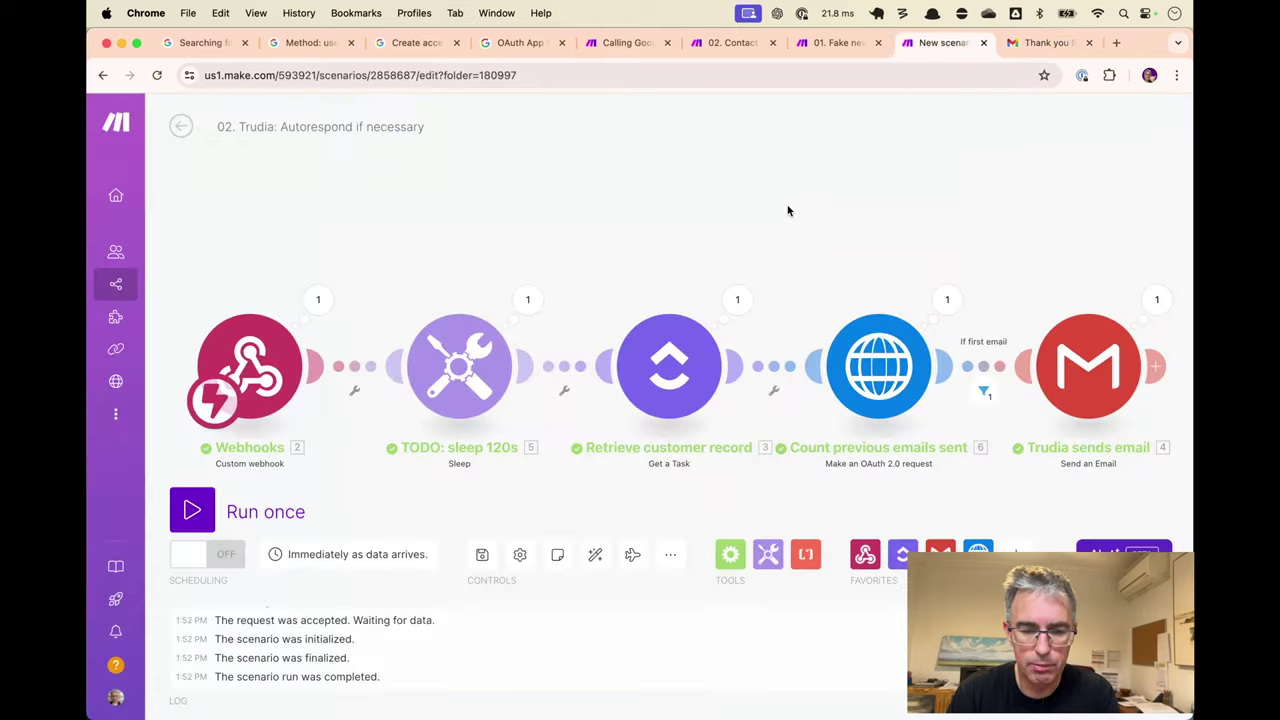
# Change the sleep step's delay to 20 seconds.
pyautogui.click(462, 371)
pyautogui.click(650, 352)
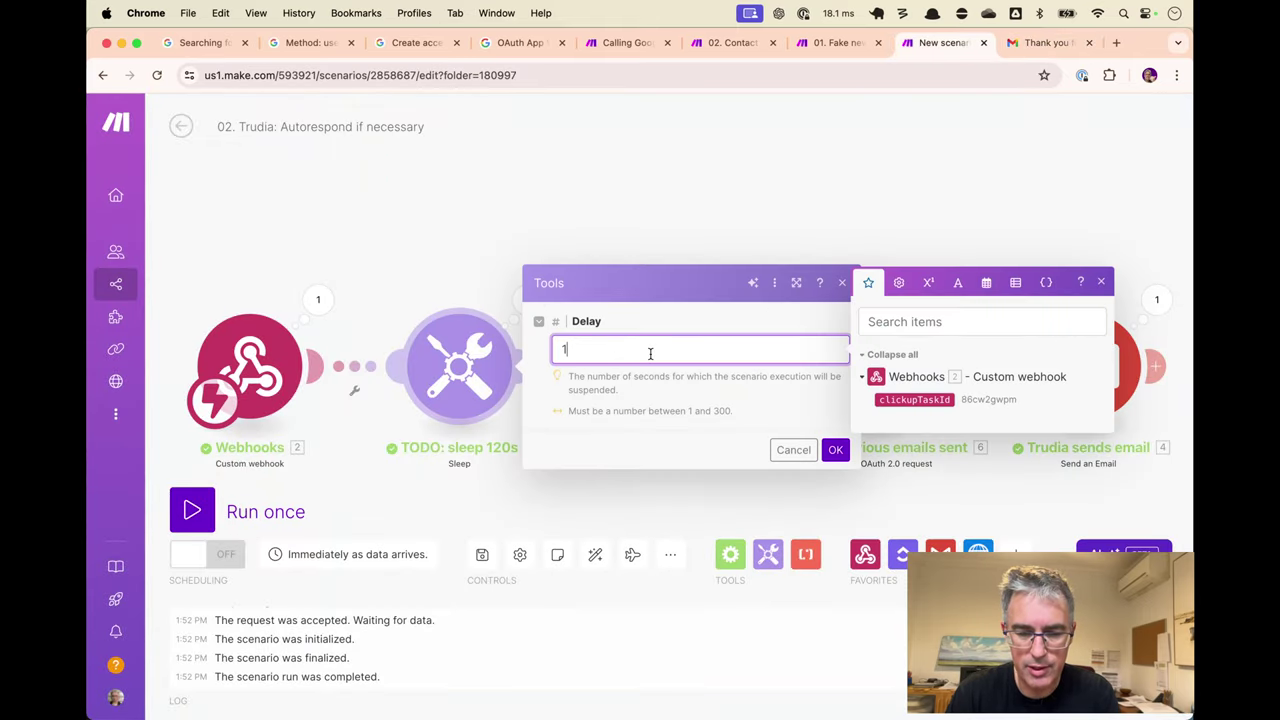
pyautogui.press('BackSpace')
pyautogui.write('20')
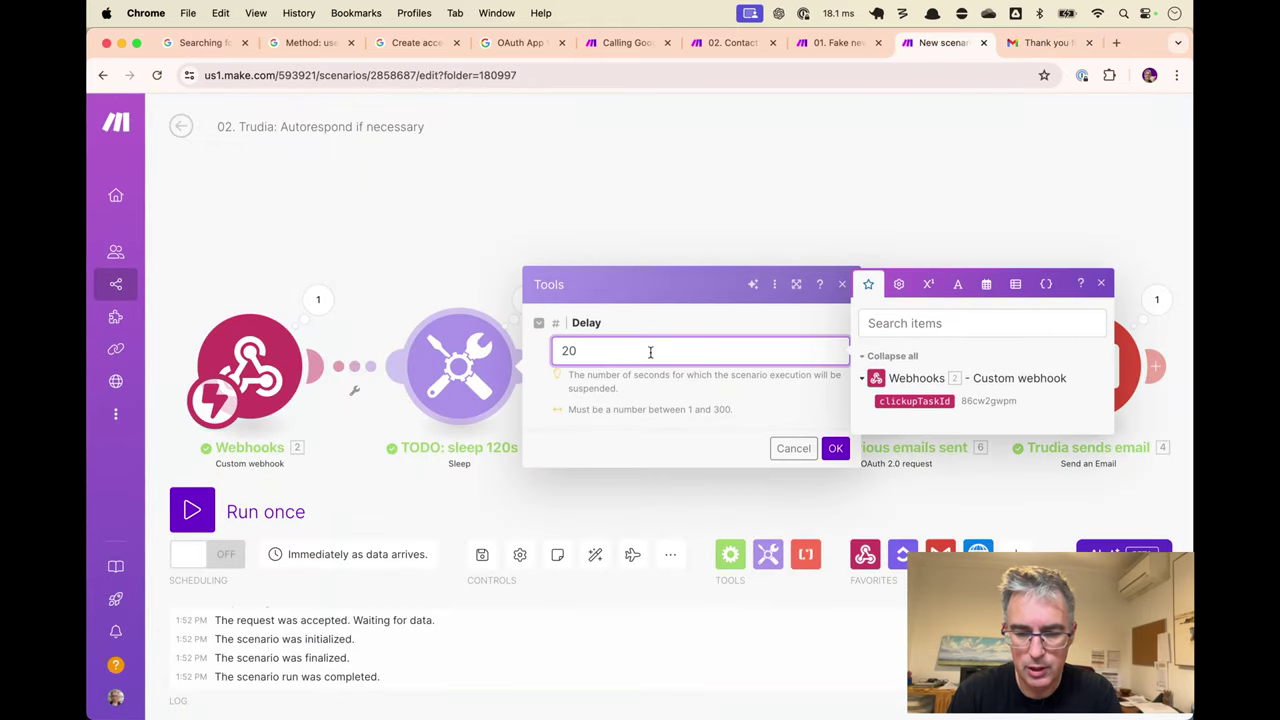
pyautogui.click(835, 448)
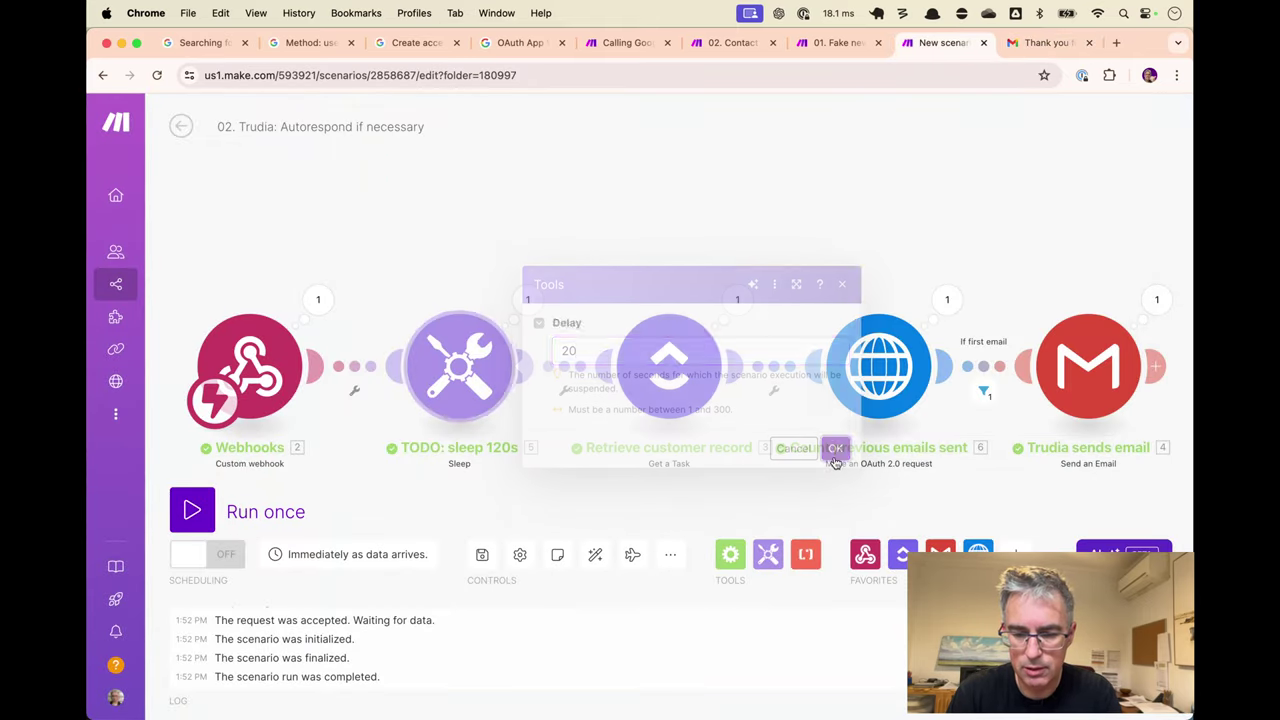
pyautogui.click(1048, 43)
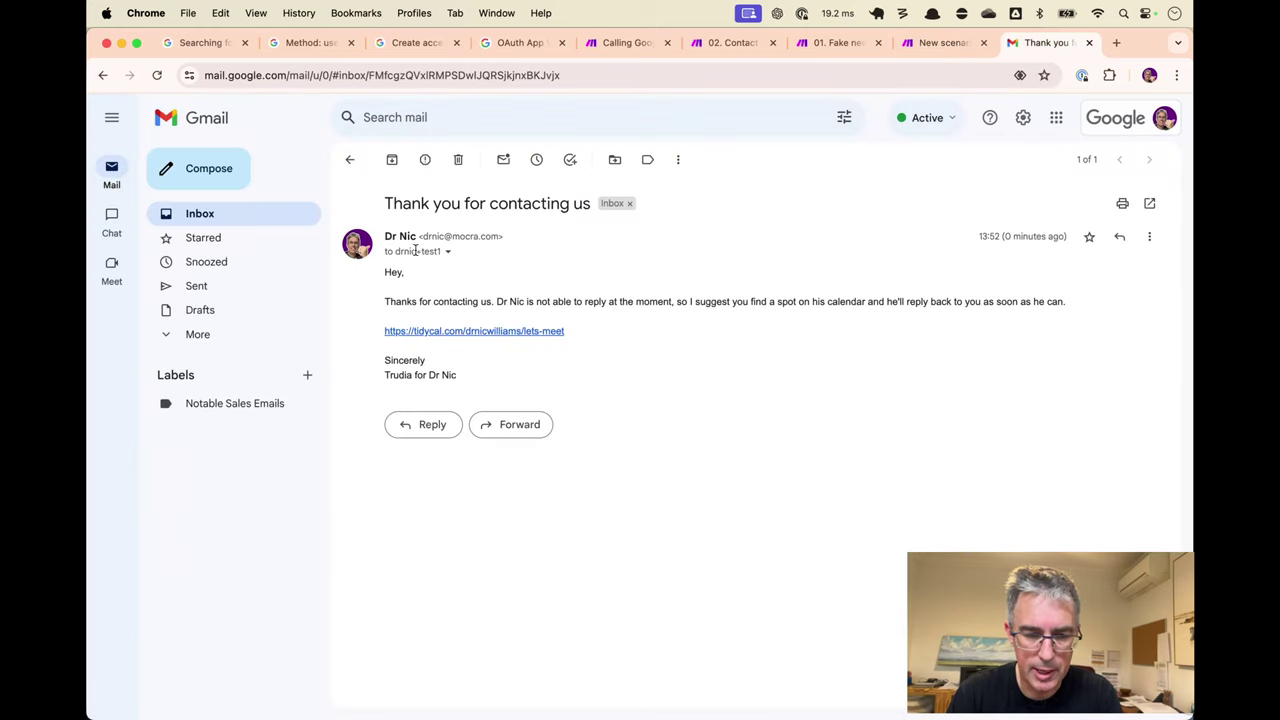
# Copy the test recipient address from the email's sender details.
pyautogui.click(449, 254)
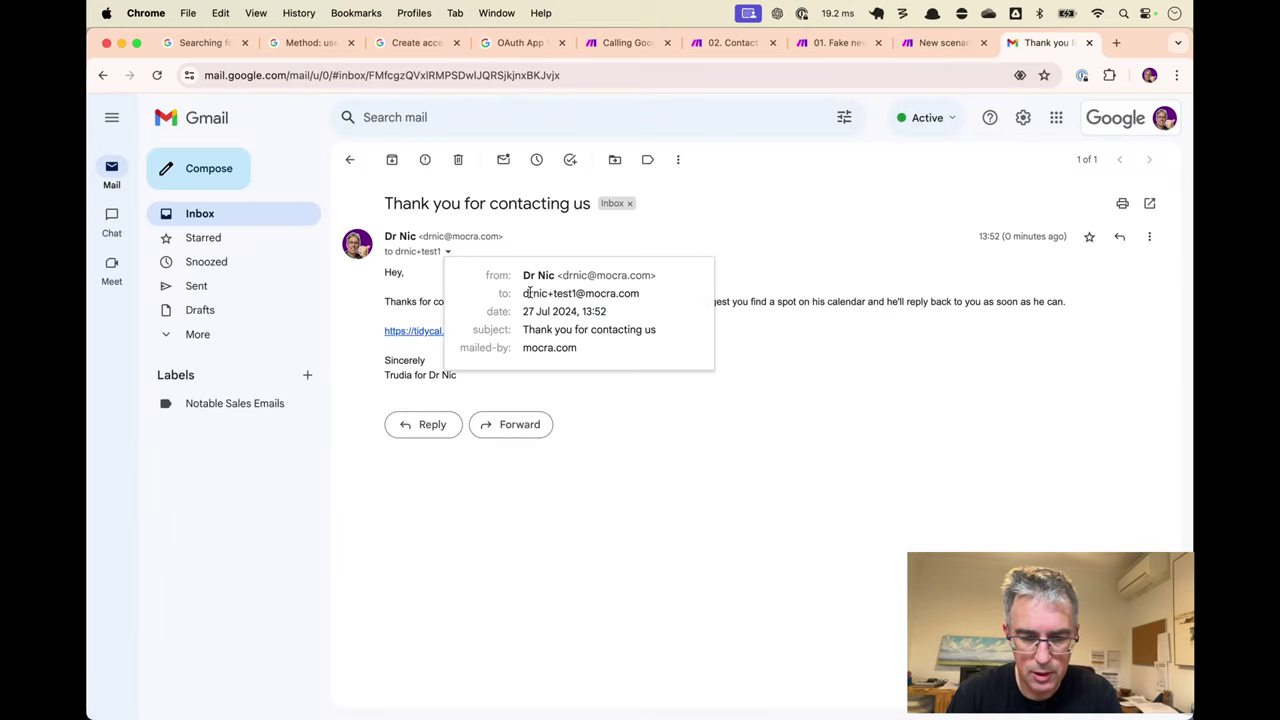
pyautogui.moveTo(528, 292); pyautogui.dragTo(646, 294)
pyautogui.press('super+c')
pyautogui.click(763, 331)
# Draft a new message to the test address with subject 'Quick reploy' and body 'Ha'.
pyautogui.press('c')
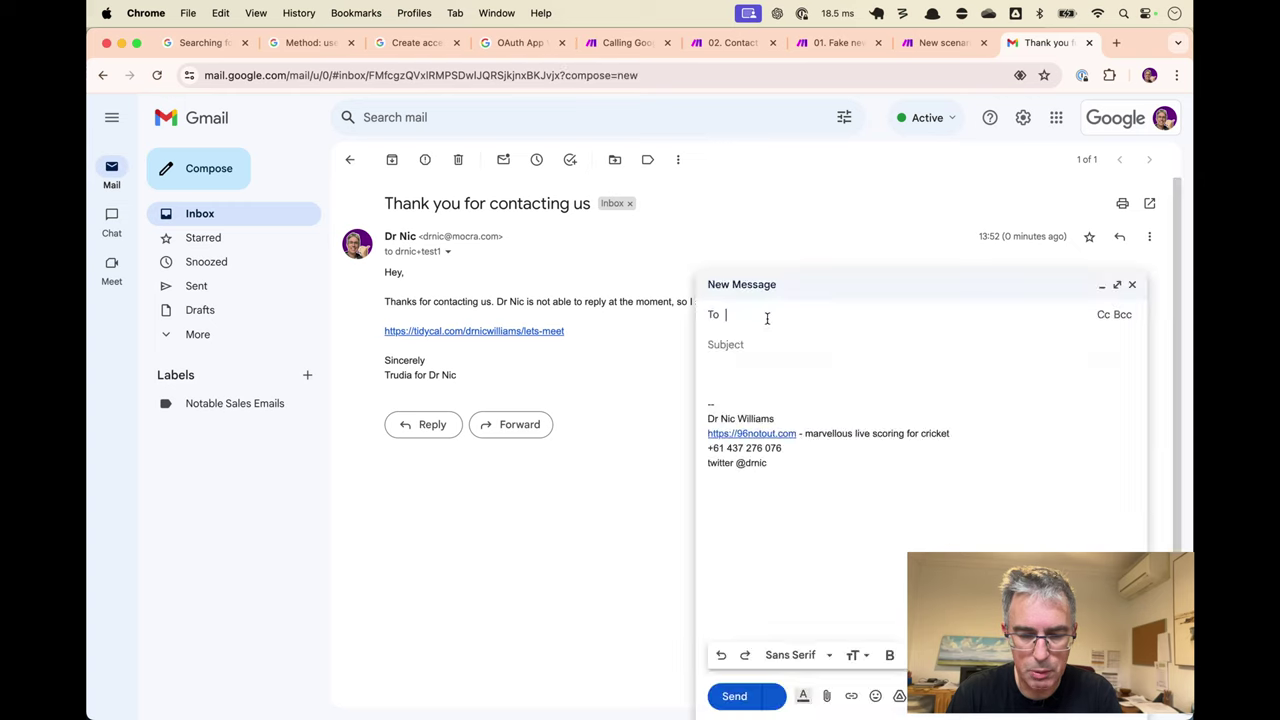
pyautogui.press('super+v')
pyautogui.click(831, 341)
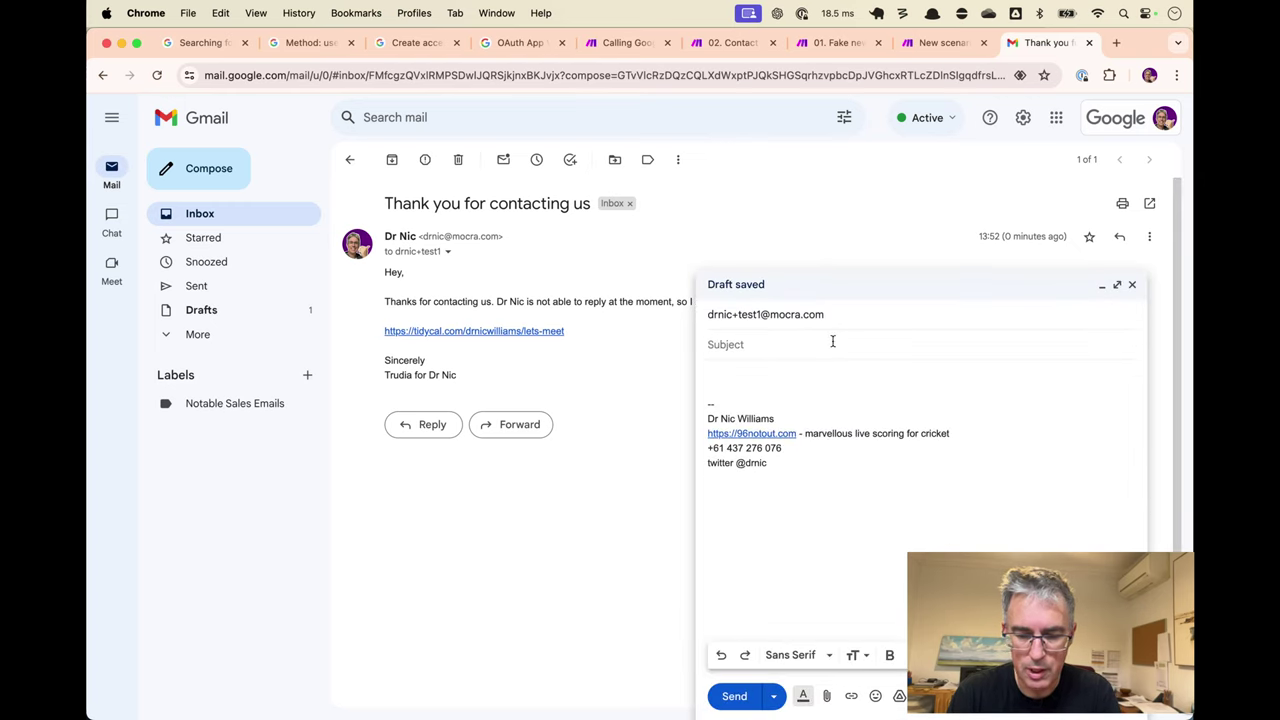
pyautogui.write('Quick reploy')
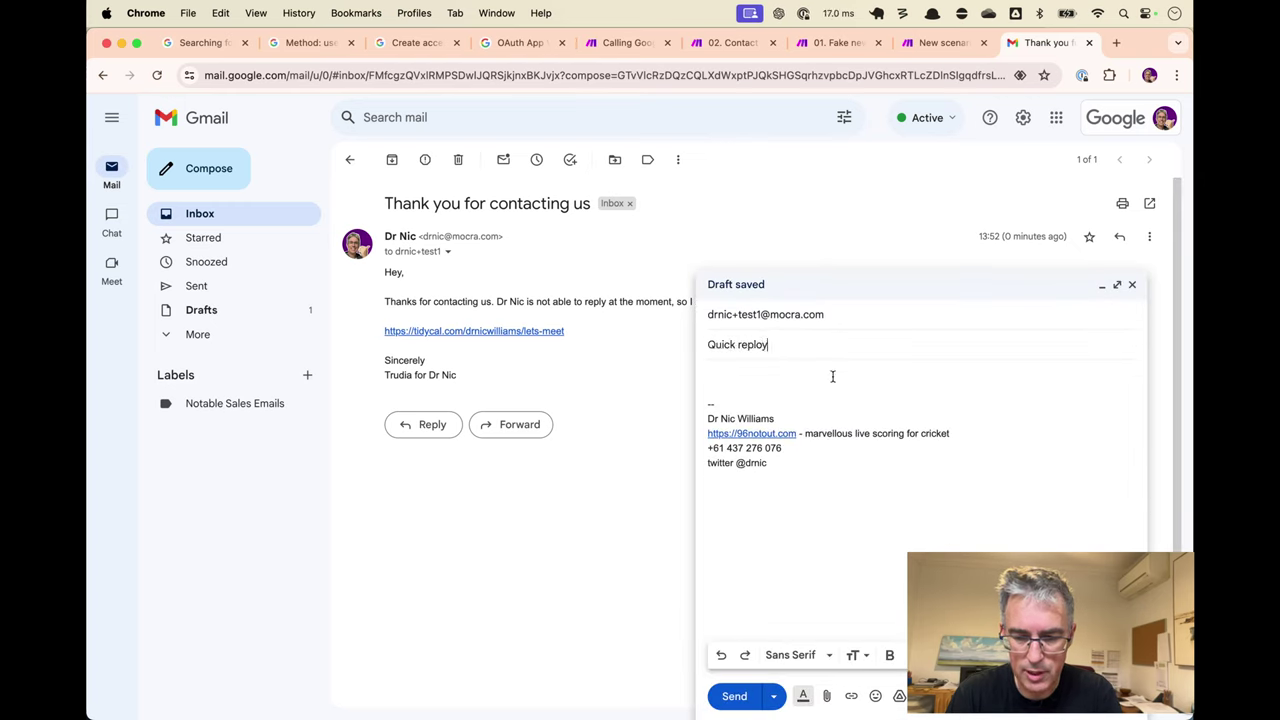
pyautogui.click(832, 376)
pyautogui.write('Ha')
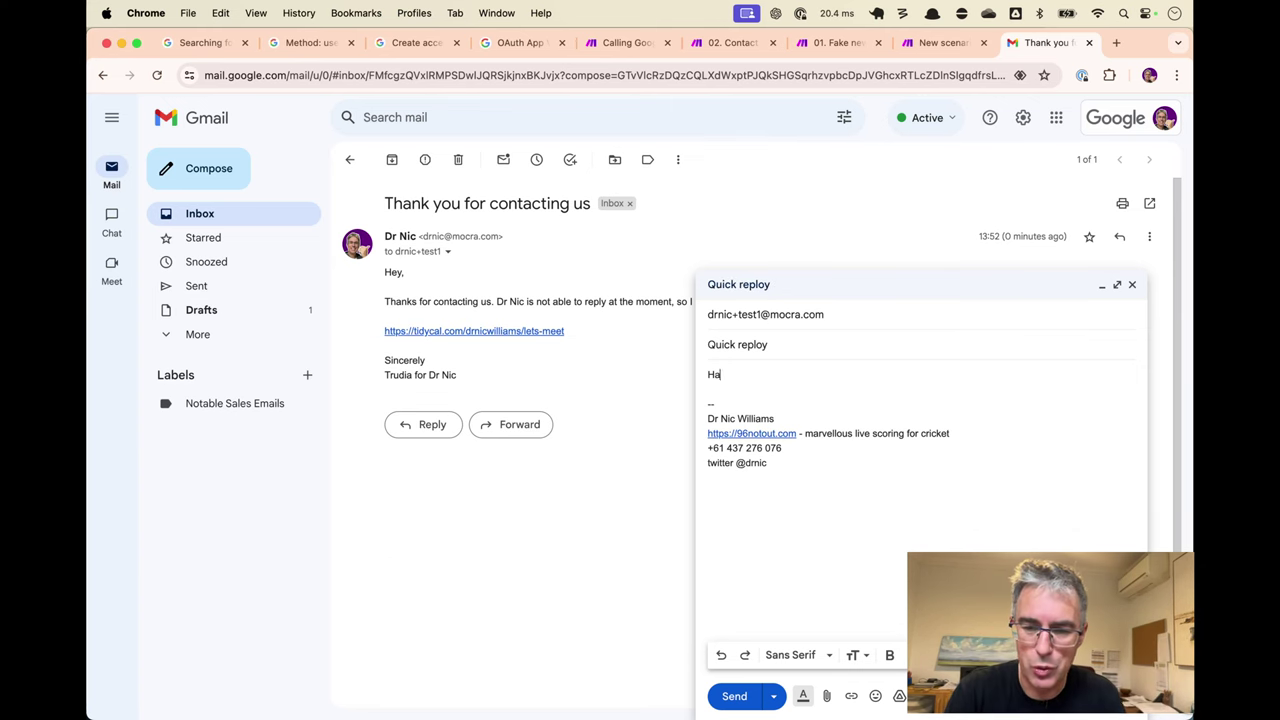
pyautogui.hotkey('ctrl', 'shift', 'Tab')
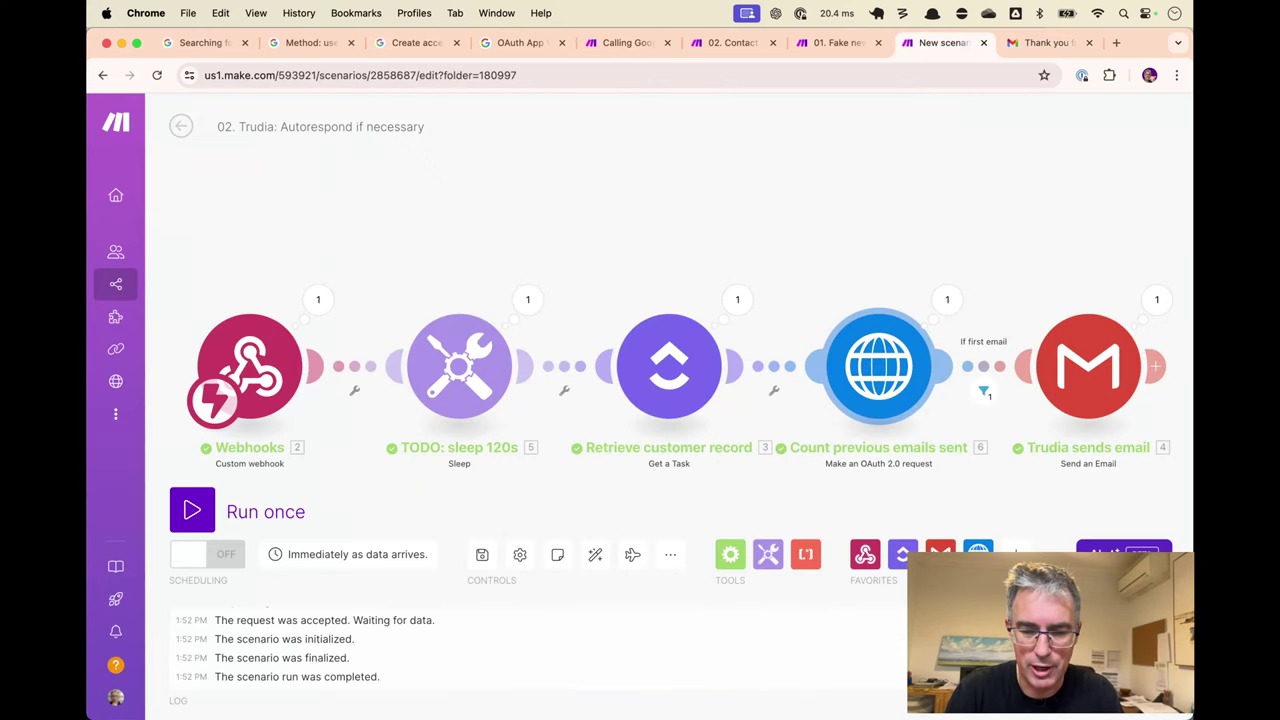
# Check the sleep step's delay unchanged, then run the Fake new contacts scenario.
pyautogui.click(478, 368)
pyautogui.click(793, 449)
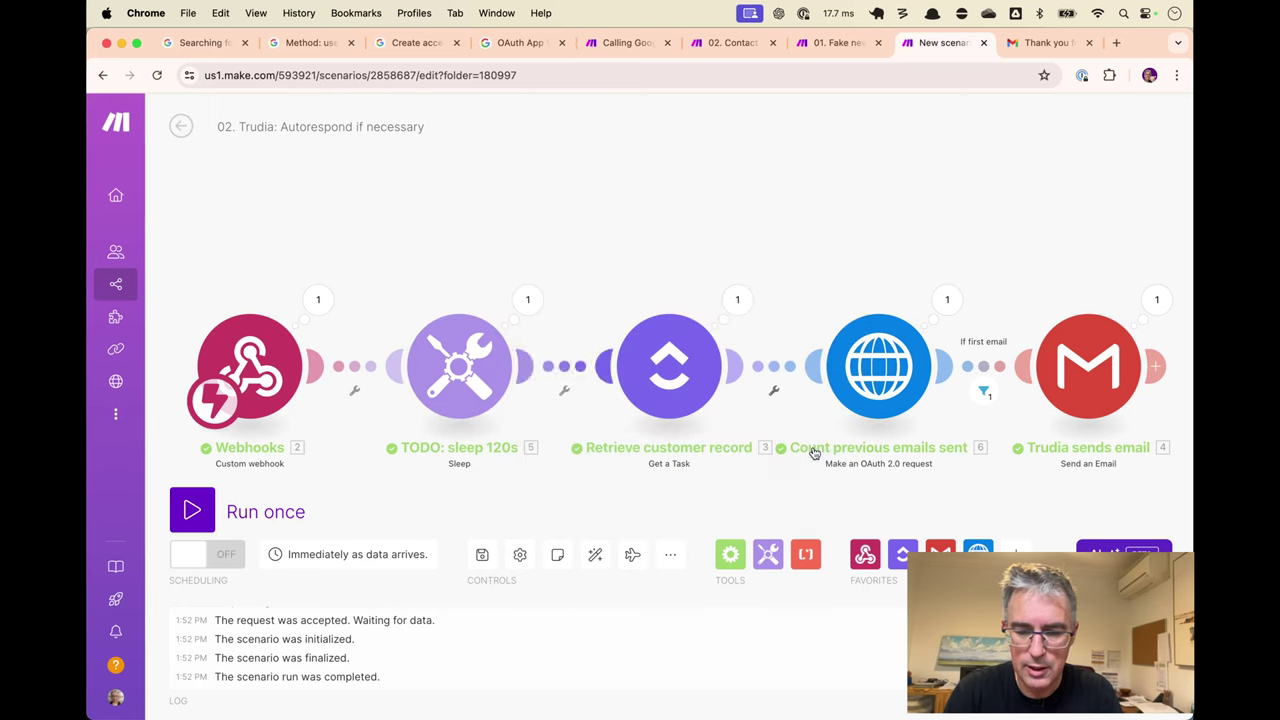
pyautogui.hotkey('ctrl', 'shift', 'Tab')
pyautogui.press('Return')
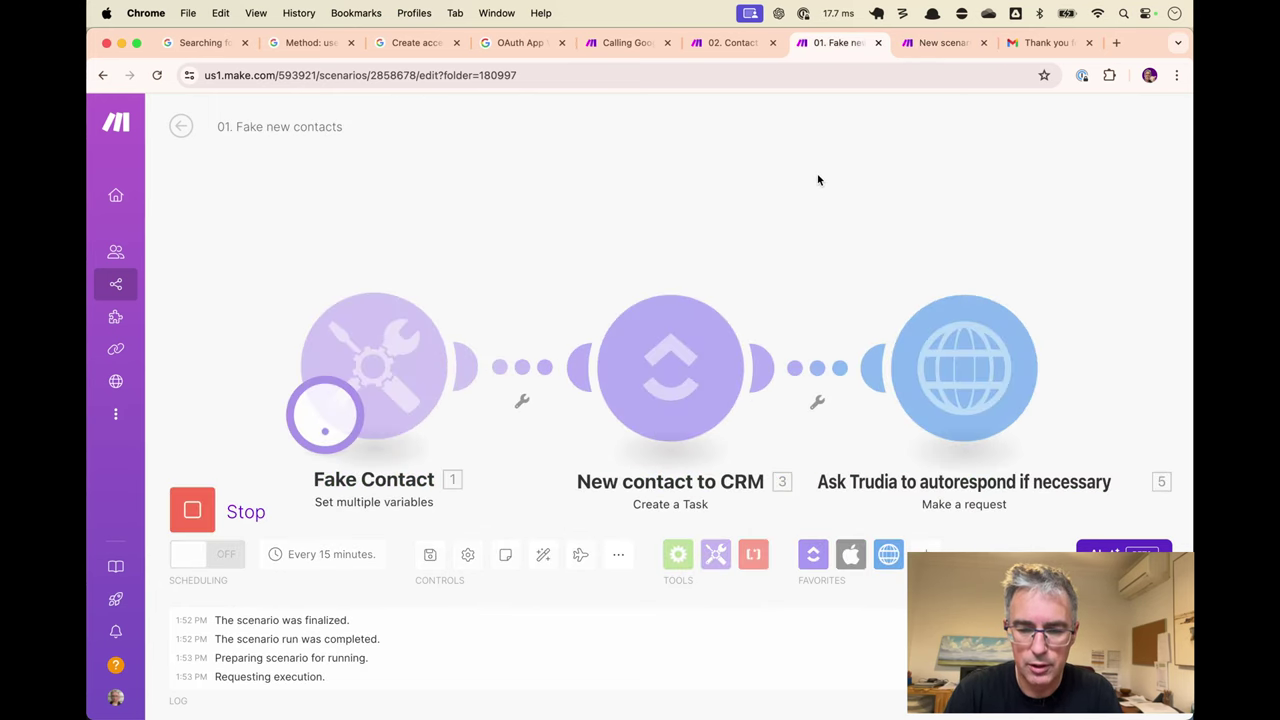
# Send the 'Quick reploy' draft and open it from the Gmail inbox.
pyautogui.hotkey('ctrl', 'Tab')
pyautogui.hotkey('ctrl', 'Tab')
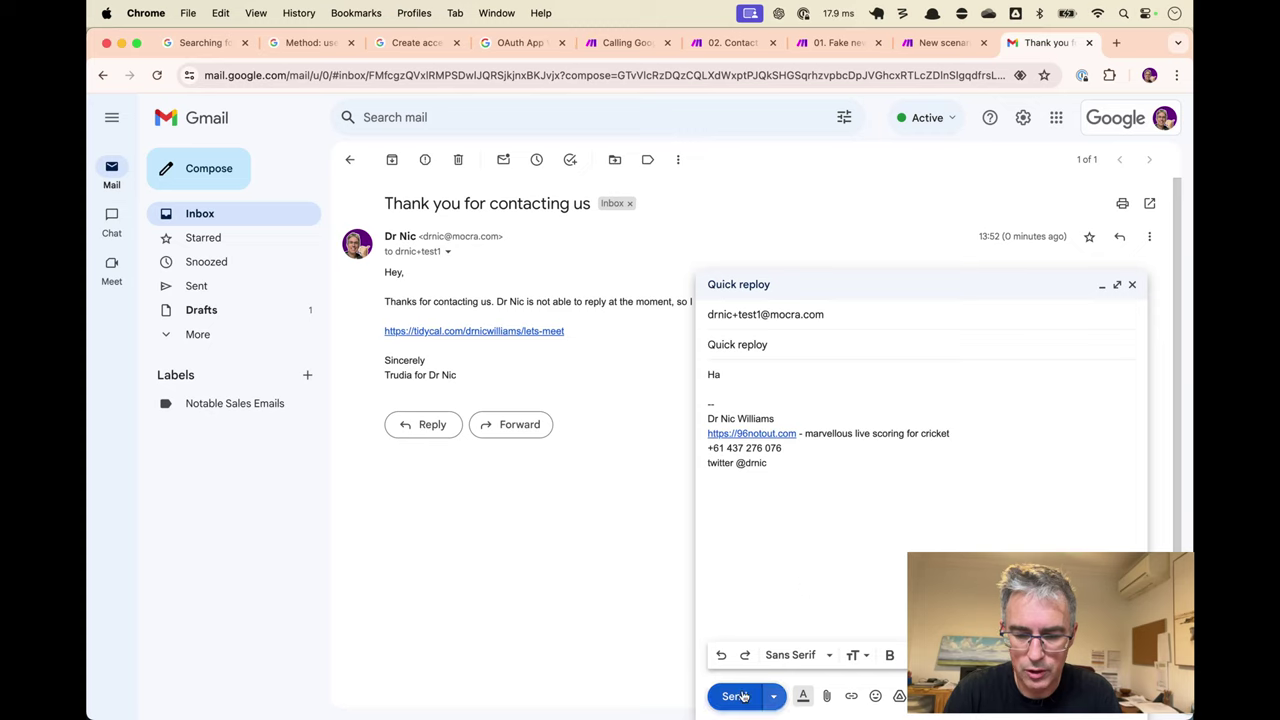
pyautogui.click(734, 696)
pyautogui.hotkey('ctrl', 'shift', 'Tab')
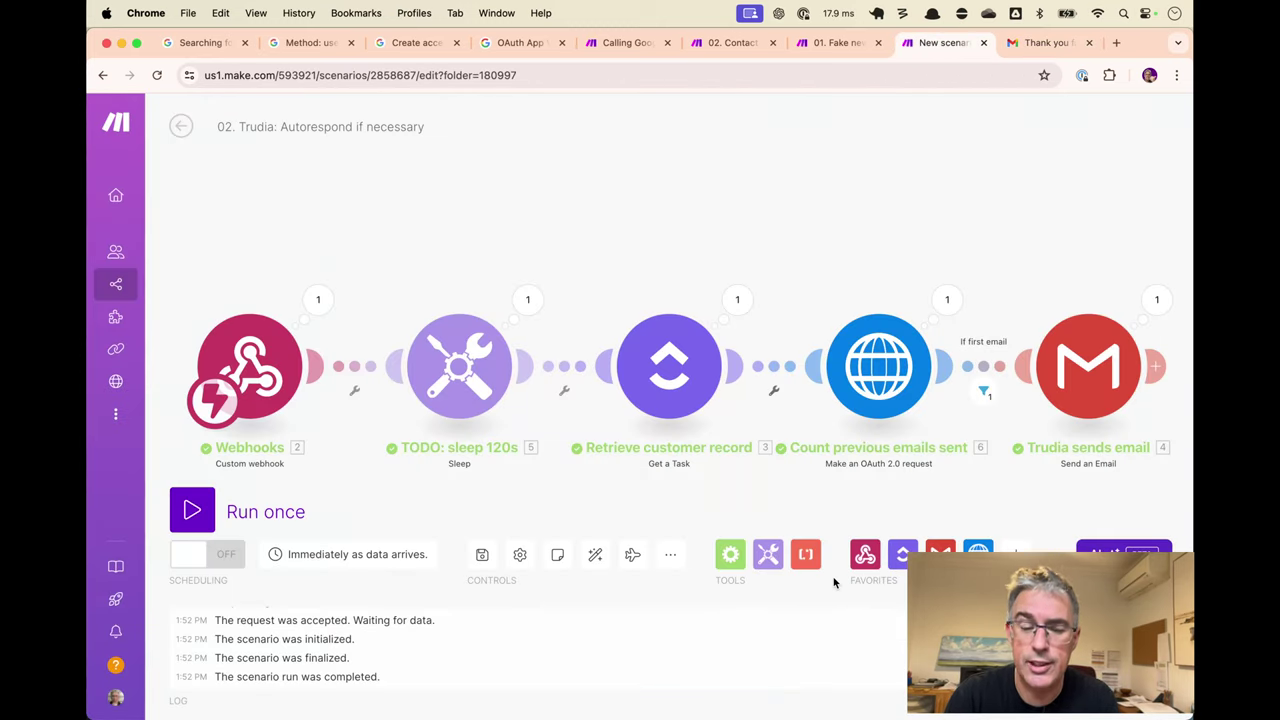
pyautogui.hotkey('ctrl', 'shift', 'Tab')
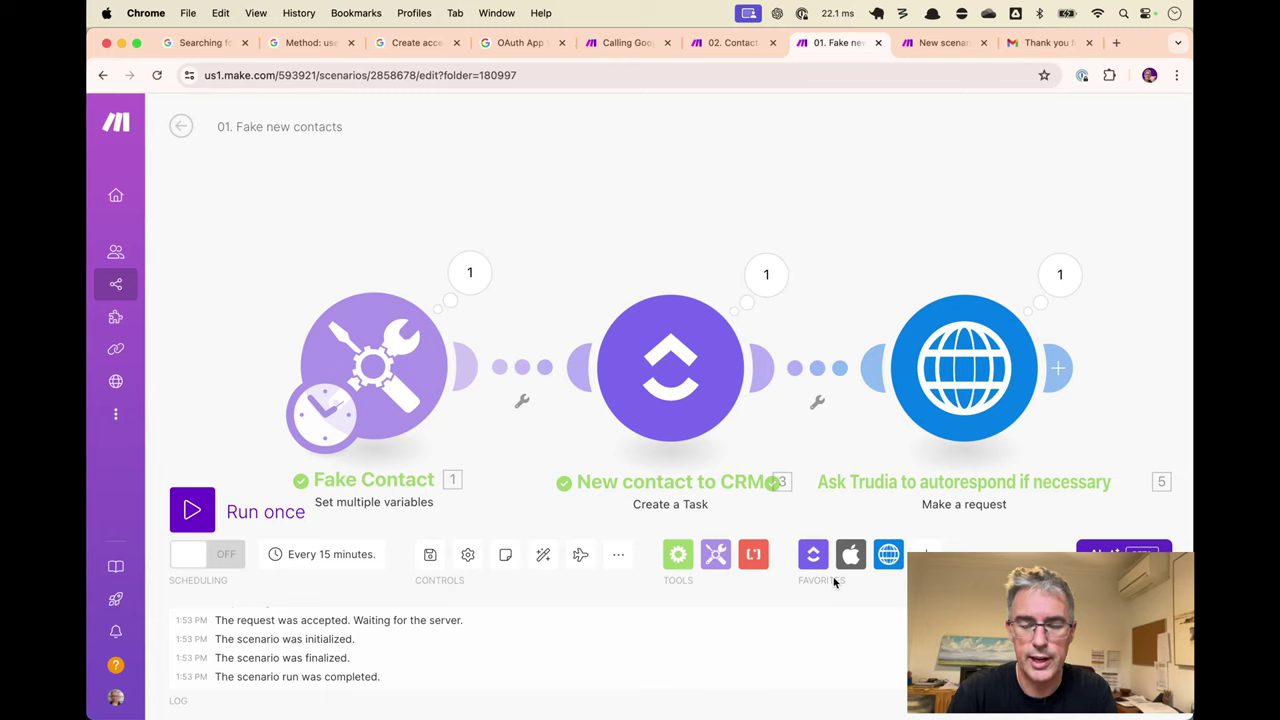
pyautogui.hotkey('ctrl', 'Tab')
pyautogui.hotkey('ctrl', 'Tab')
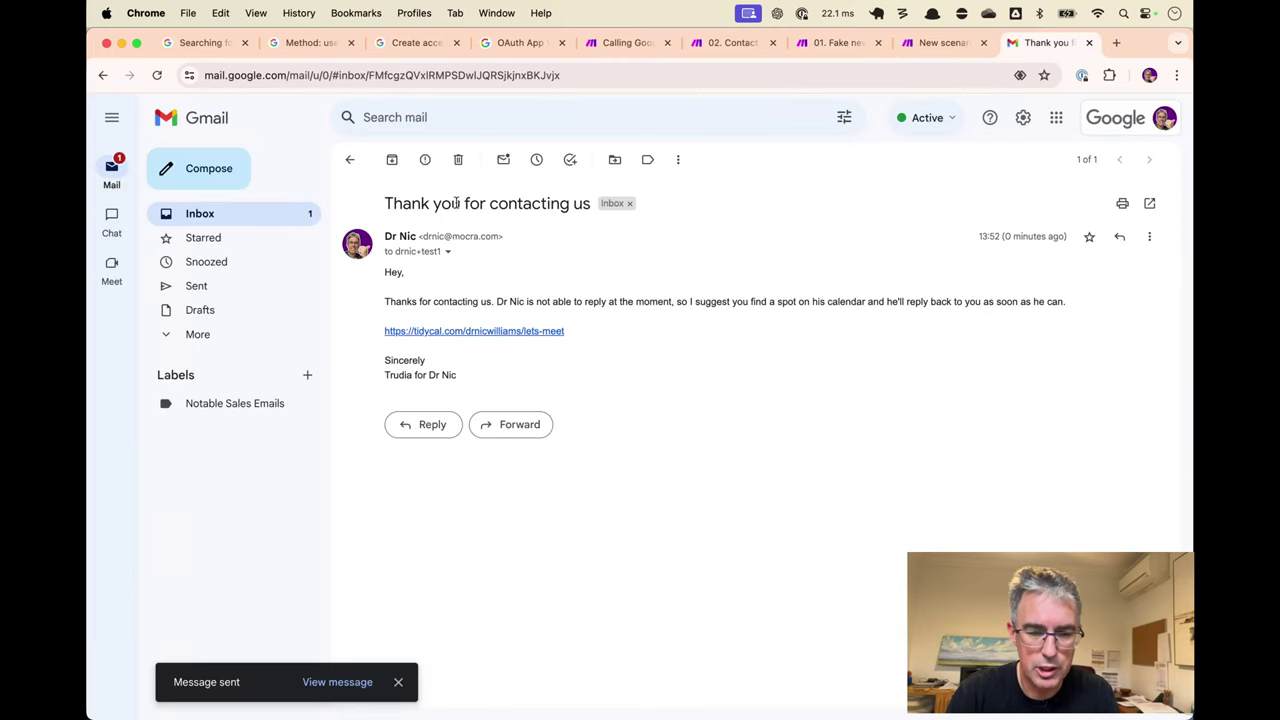
pyautogui.click(349, 159)
pyautogui.click(595, 191)
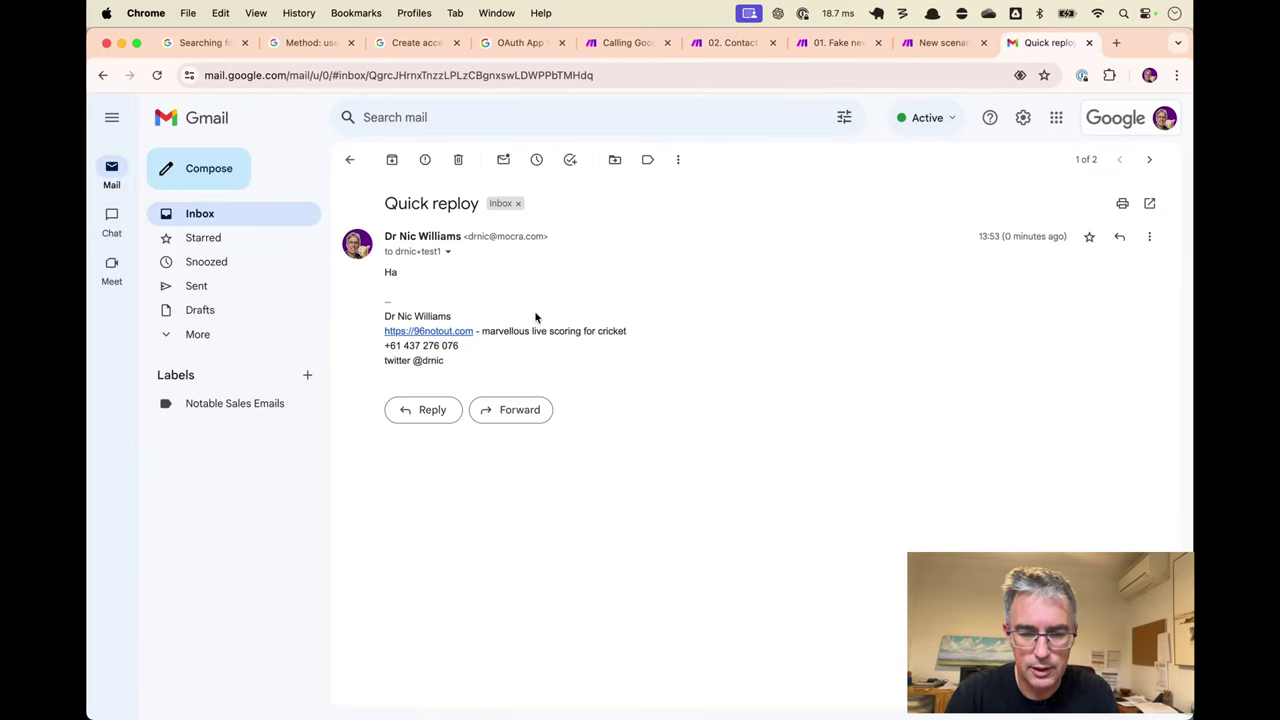
# Archive the remaining emails so the Gmail inbox is clear.
pyautogui.press('c')
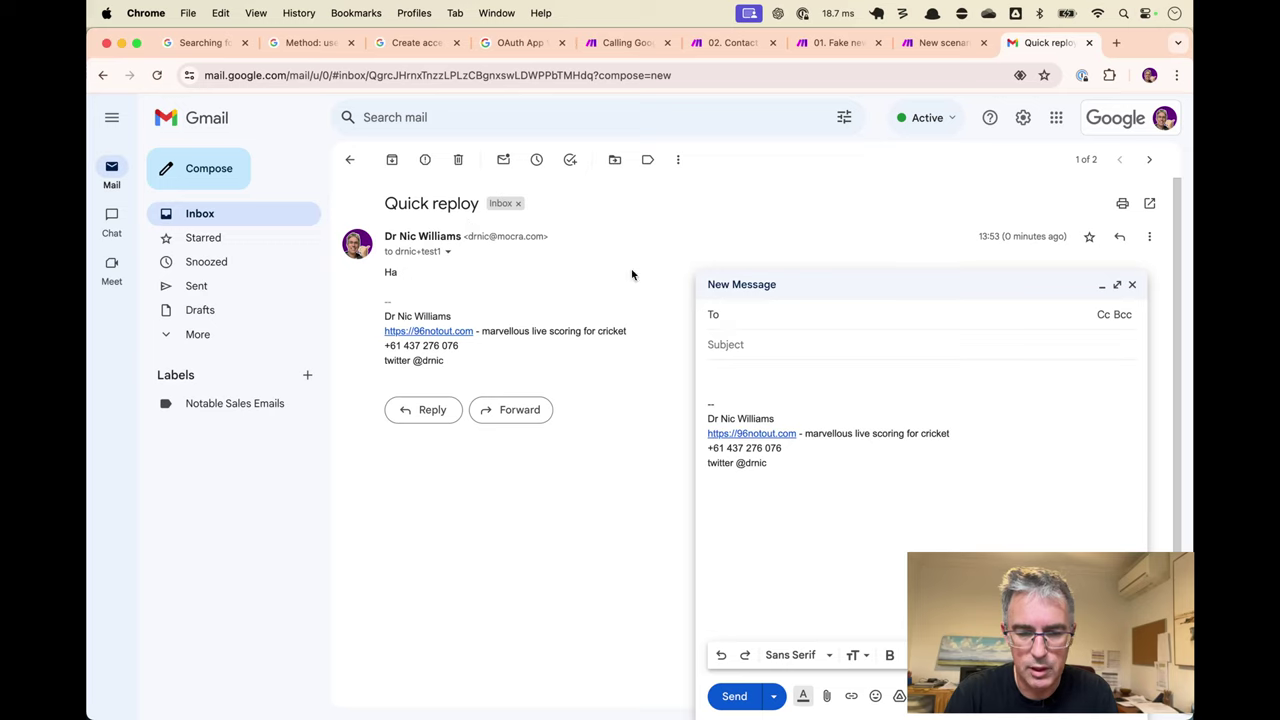
pyautogui.click(392, 159)
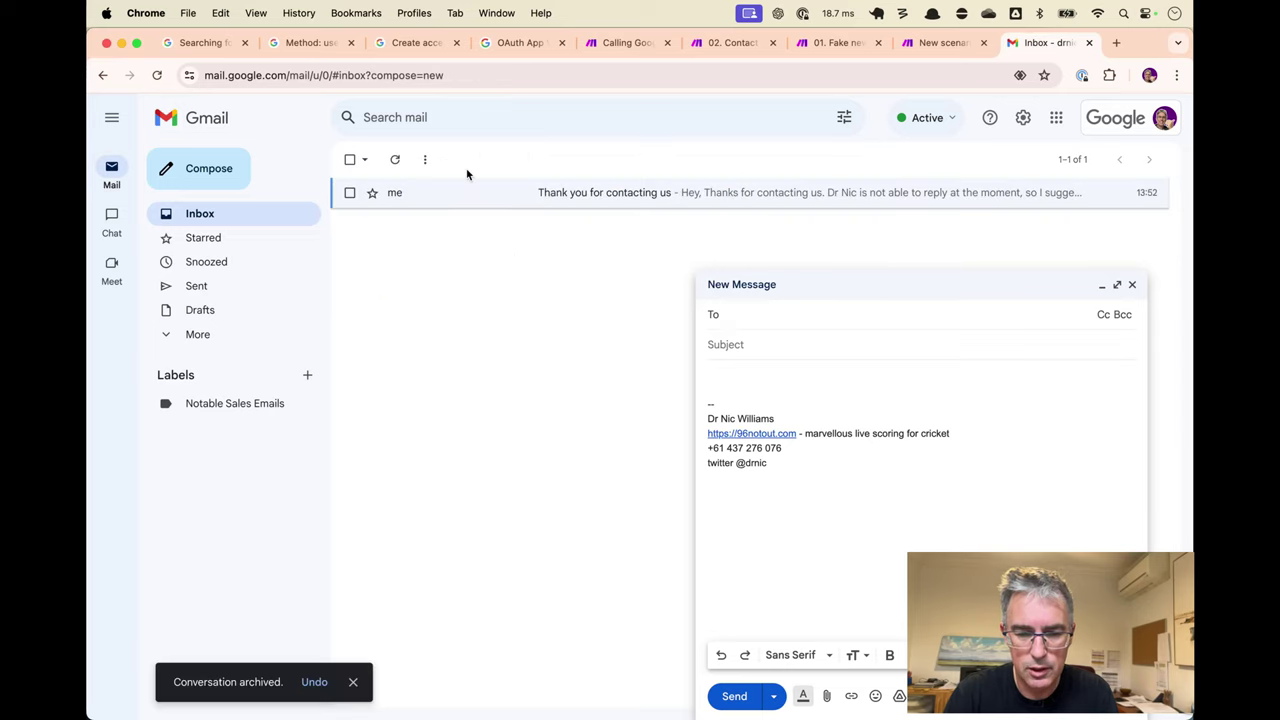
pyautogui.click(349, 160)
pyautogui.click(395, 160)
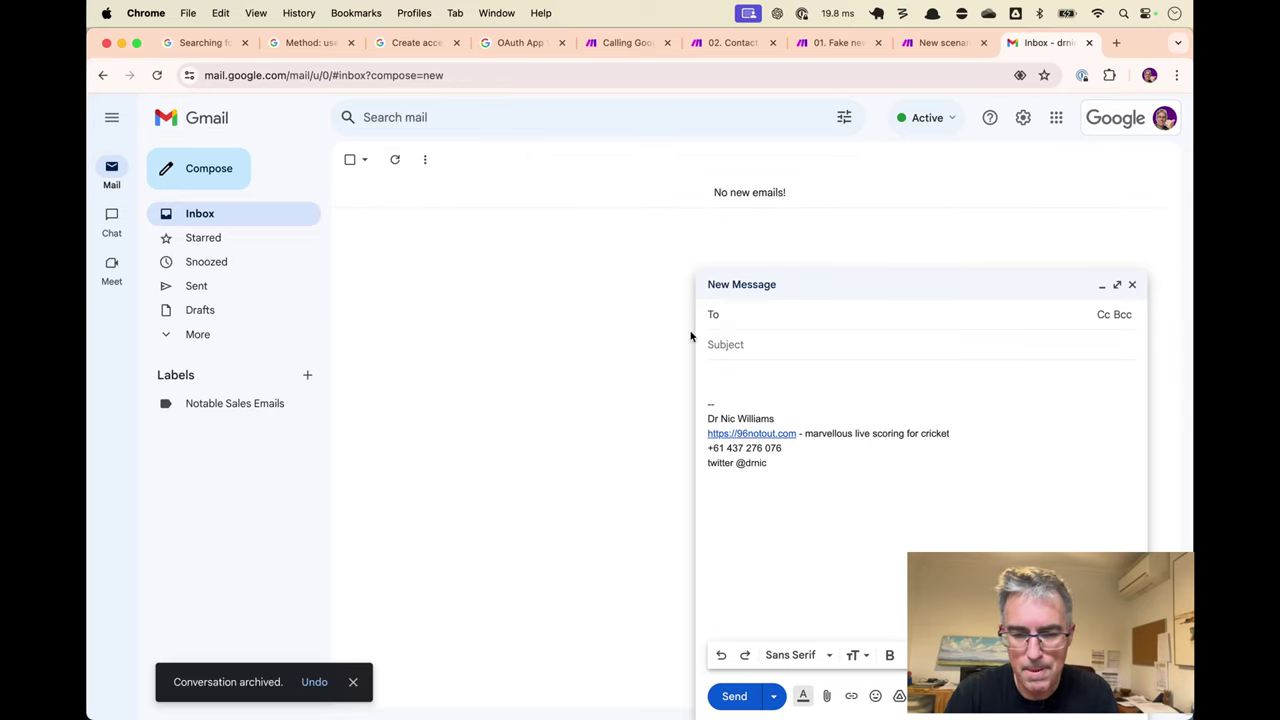
# Draft a 'Test 2' email to the test contact with body 'Ha'.
pyautogui.click(790, 313)
pyautogui.press('super+v')
pyautogui.click(822, 343)
pyautogui.write('T')
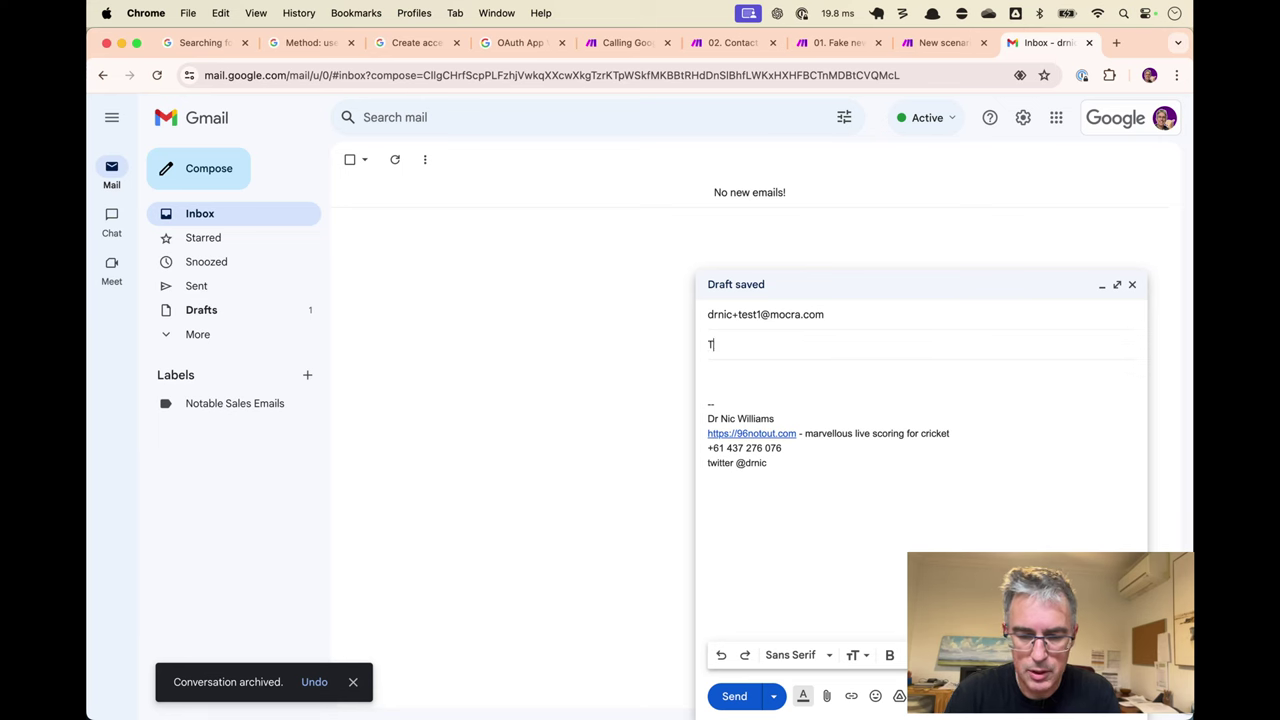
pyautogui.write('est 2')
pyautogui.press('Tab')
pyautogui.write('Ha')
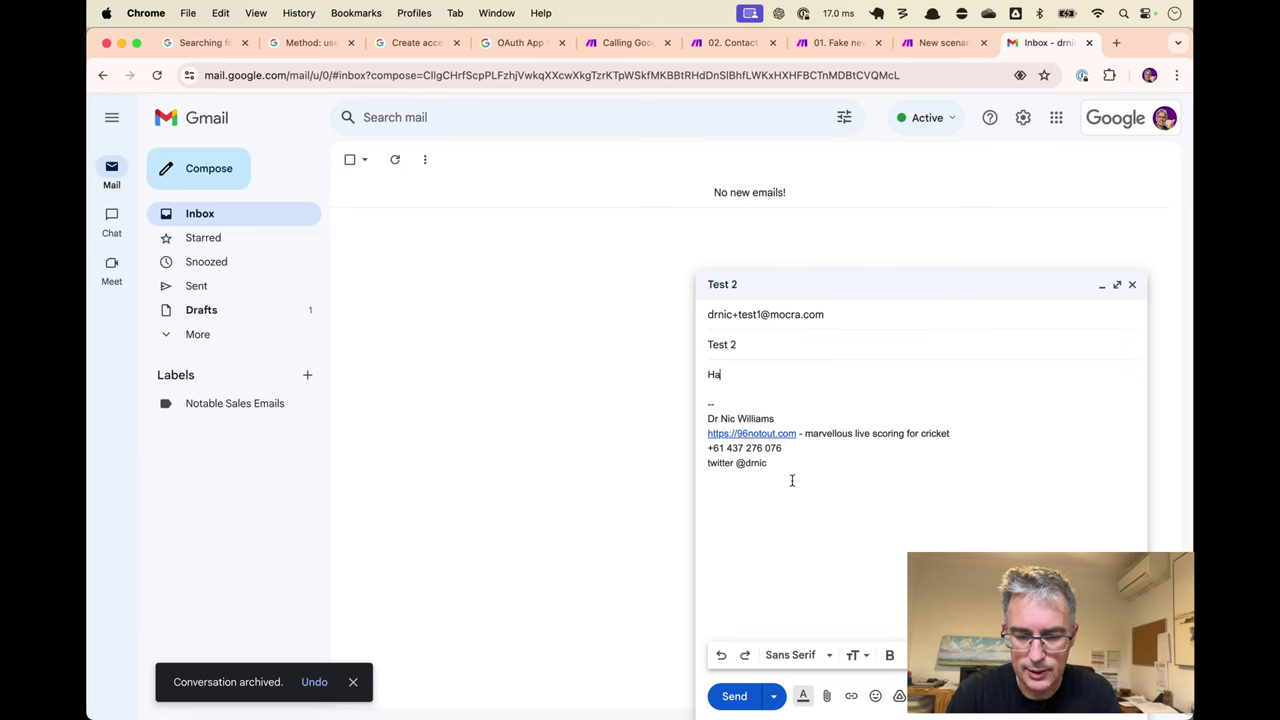
# Process the queued webhook data in the Trudia scenario, then send the Test 2 email.
pyautogui.hotkey('ctrl', 'shift', 'Tab')
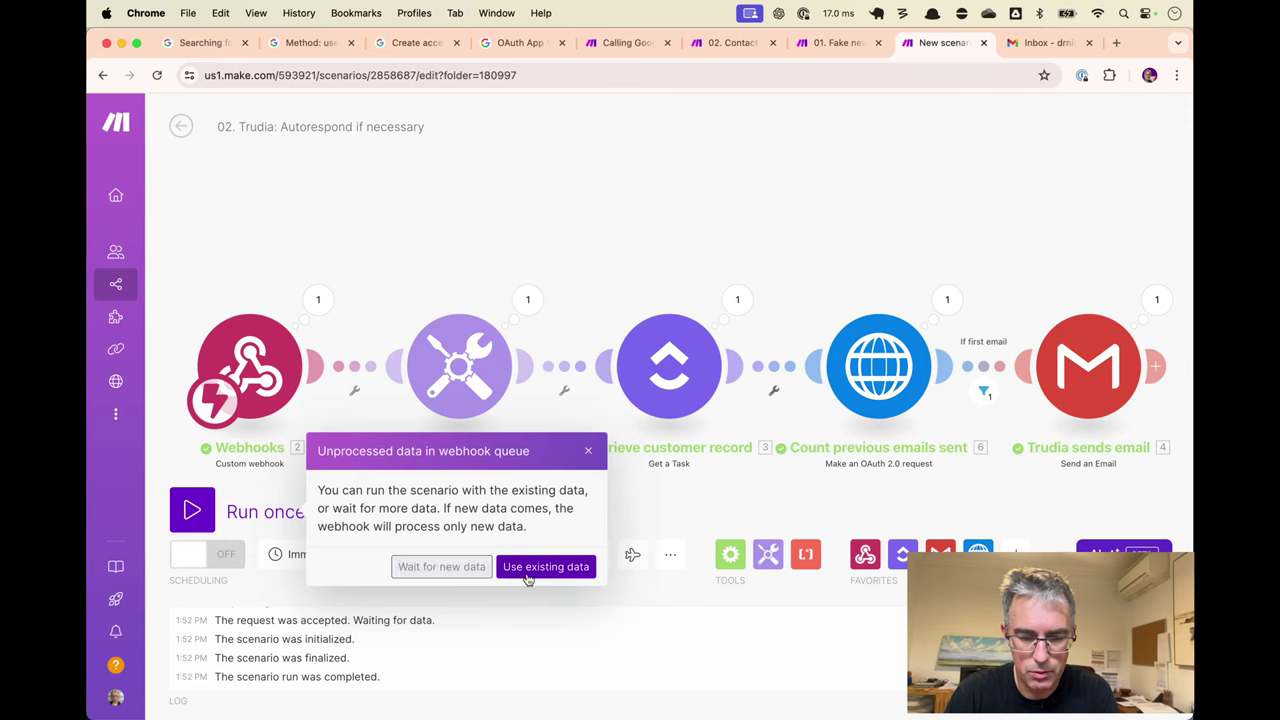
pyautogui.click(441, 566)
pyautogui.hotkey('ctrl', 'shift', 'Tab')
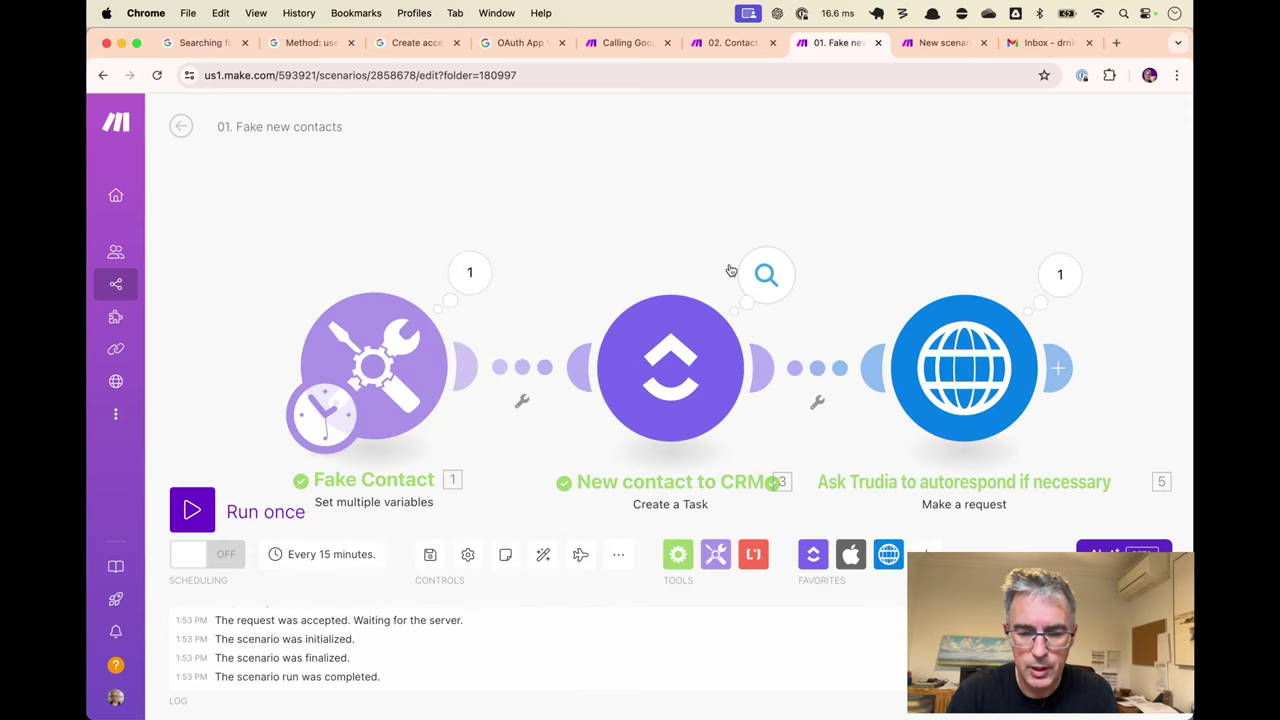
pyautogui.hotkey('ctrl', 'Tab')
pyautogui.hotkey('ctrl', 'Tab')
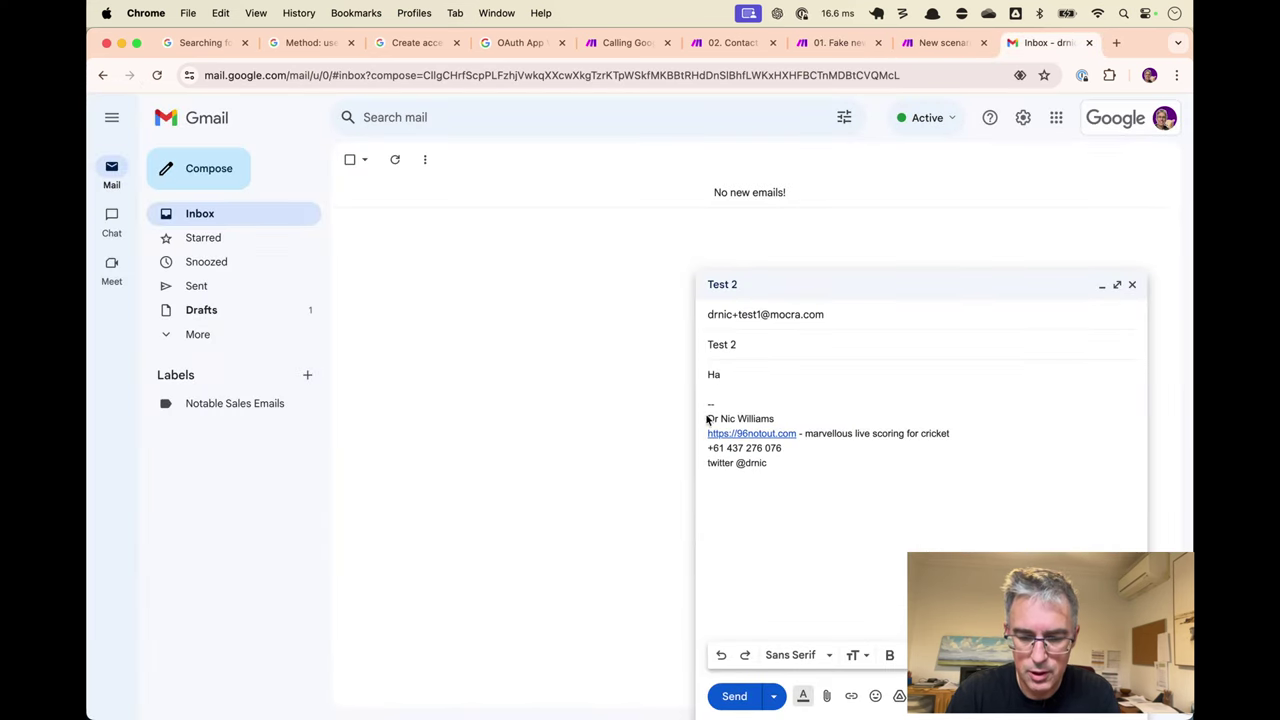
pyautogui.click(734, 694)
pyautogui.hotkey('ctrl', 'shift', 'Tab')
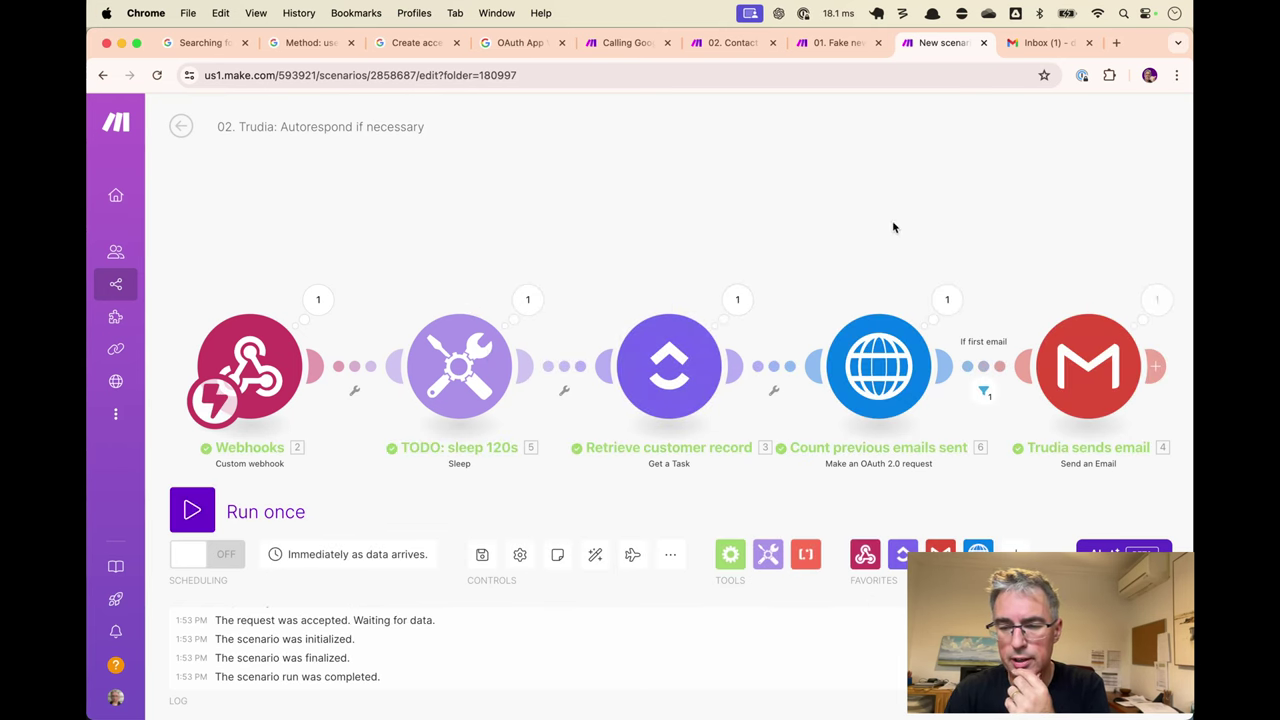
# Show the Count previous emails sent run details and highlight the after: date in its URL.
pyautogui.click(945, 302)
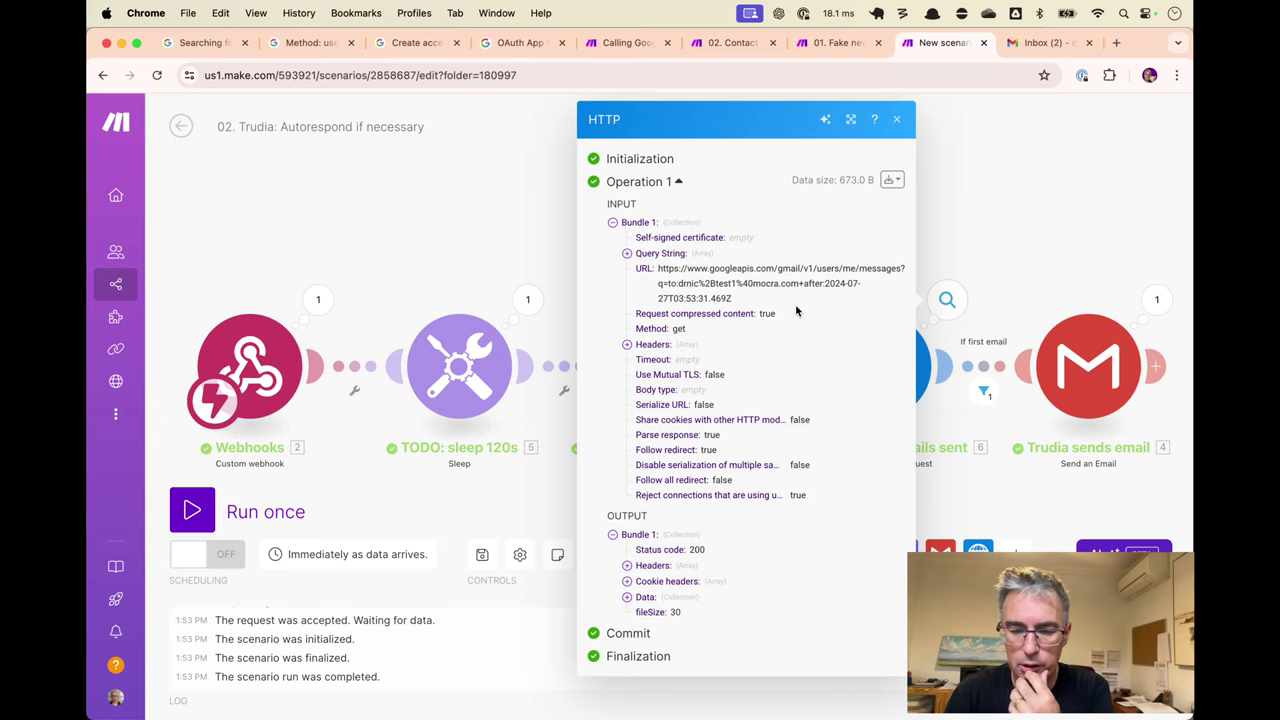
pyautogui.moveTo(827, 294); pyautogui.dragTo(825, 296)
pyautogui.click(830, 302)
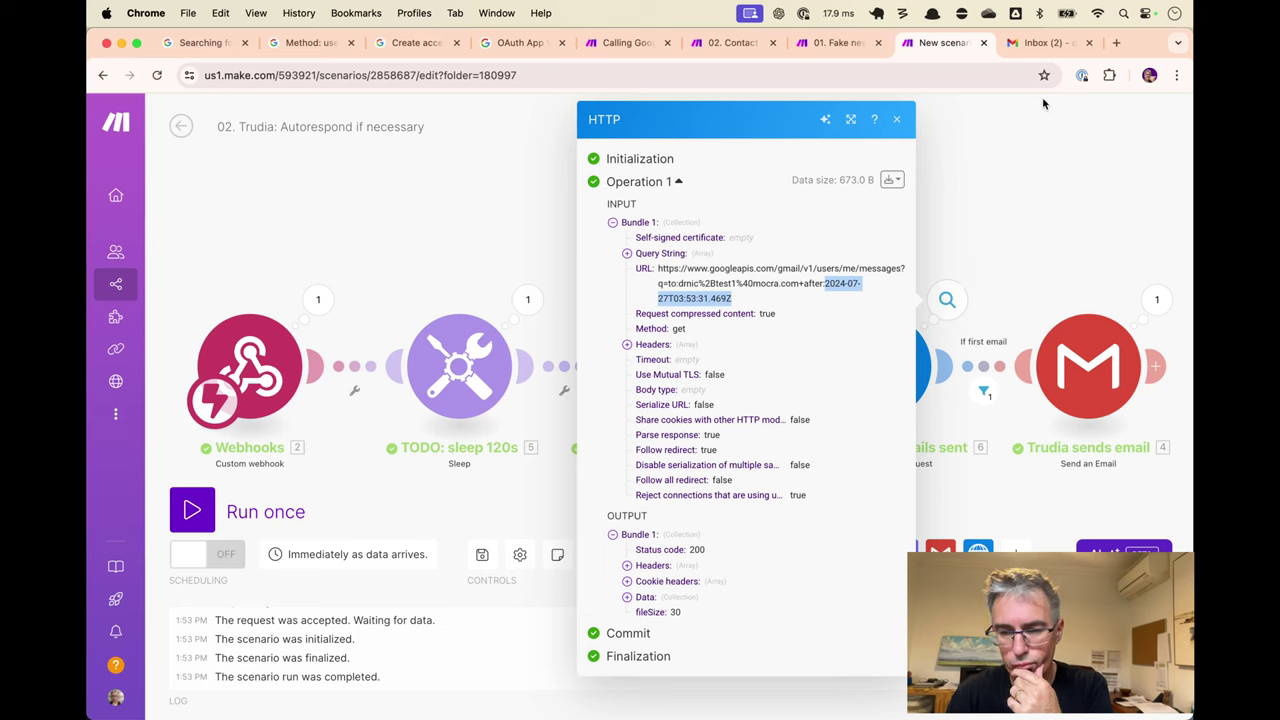
# Archive the 'Thank you for contacting us' auto-reply and the Test 2 email.
pyautogui.click(1054, 44)
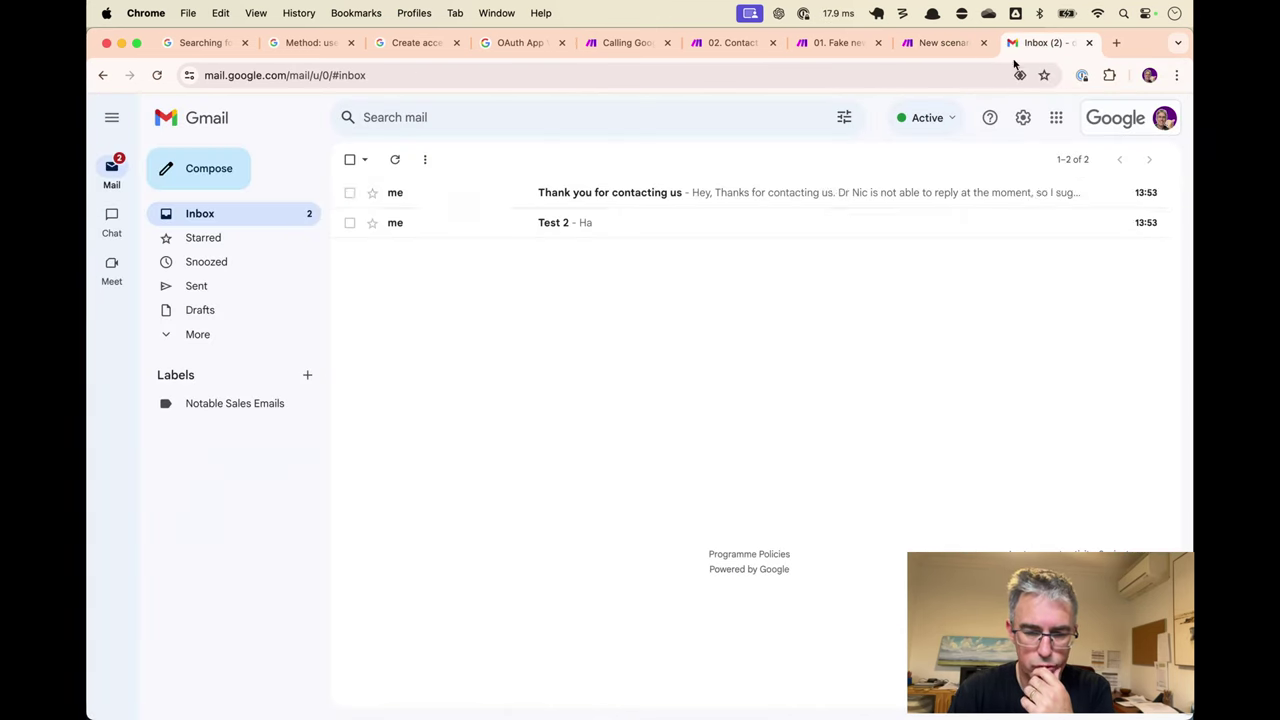
pyautogui.click(683, 195)
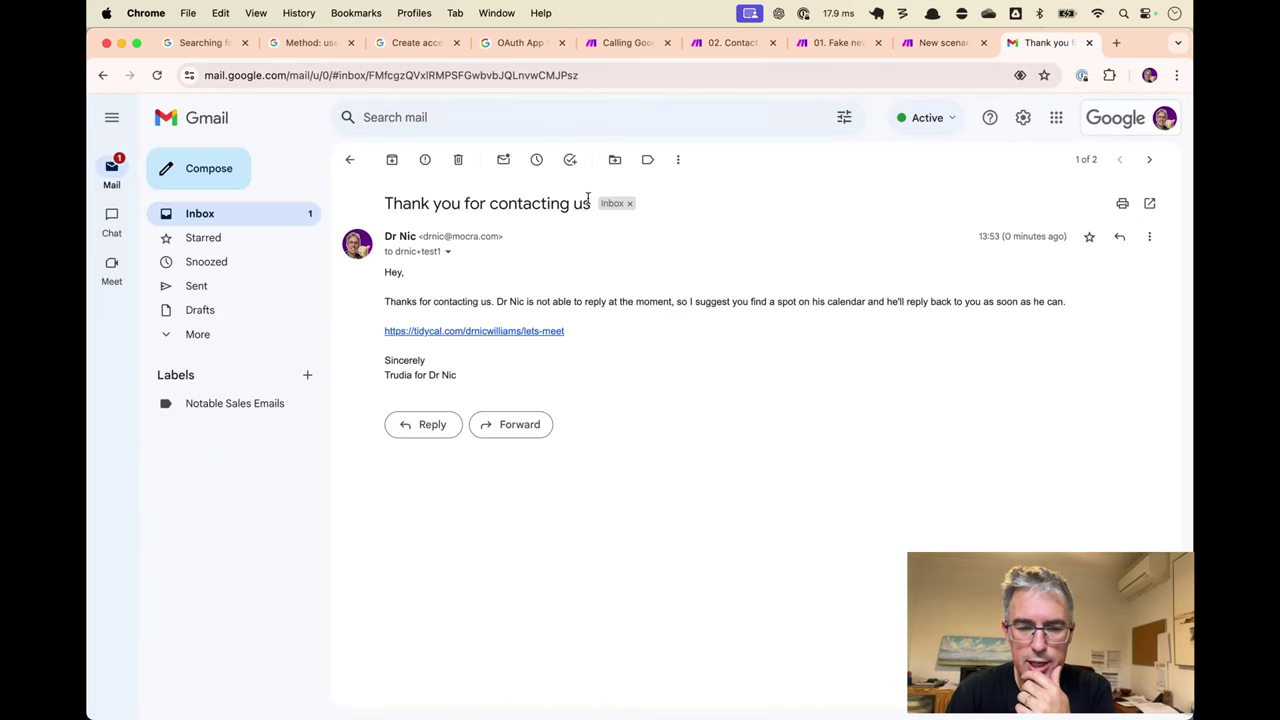
pyautogui.click(393, 159)
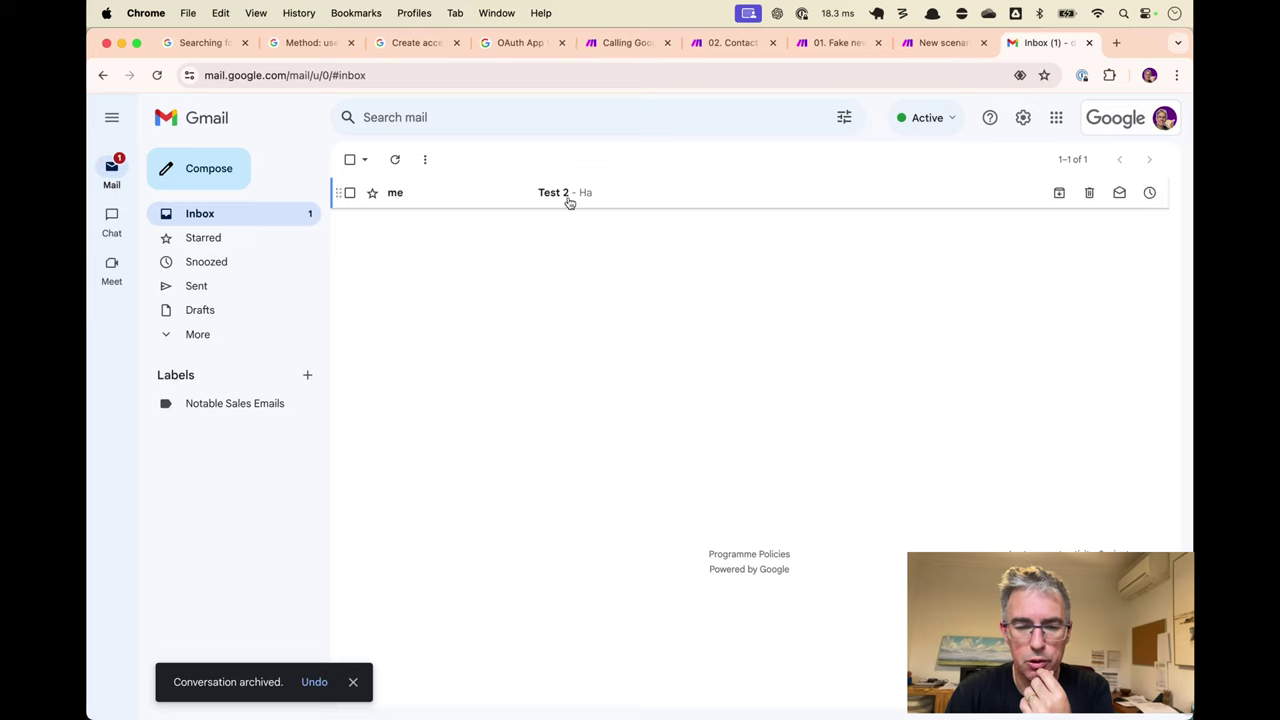
pyautogui.click(566, 197)
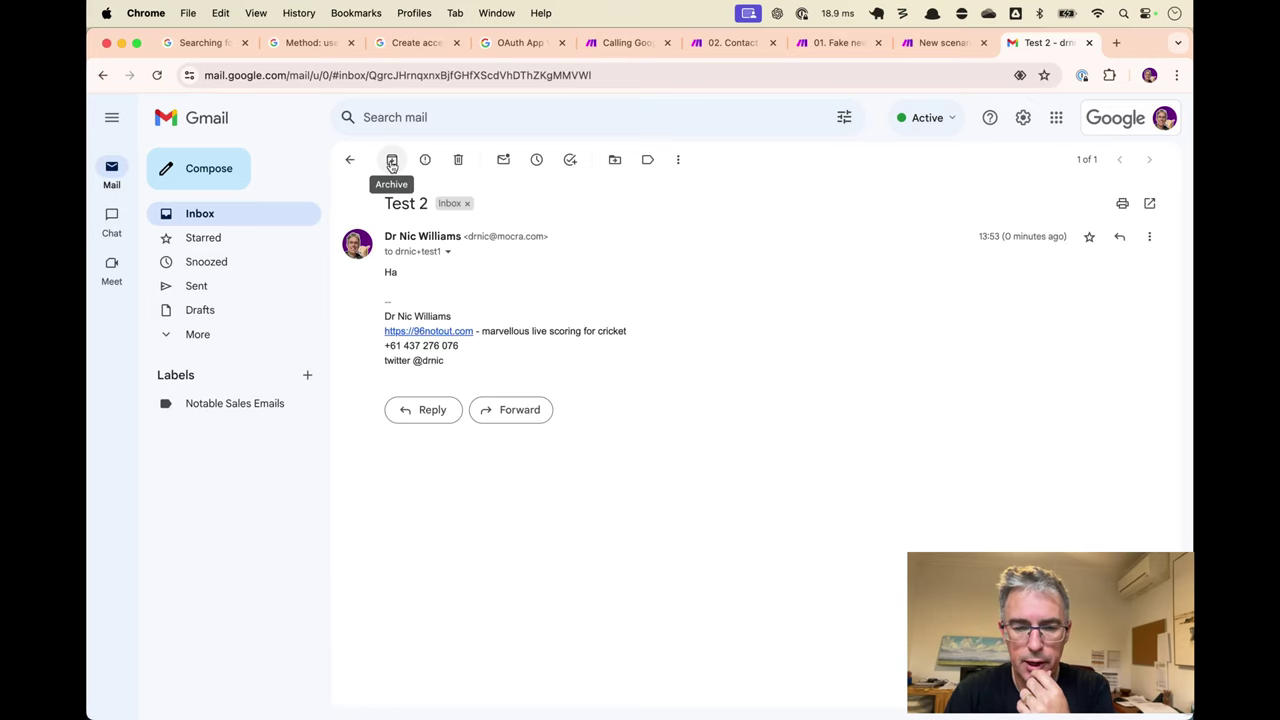
pyautogui.click(391, 163)
pyautogui.hotkey('ctrl', 'shift', 'Tab')
pyautogui.hotkey('ctrl', 'shift', 'Tab')
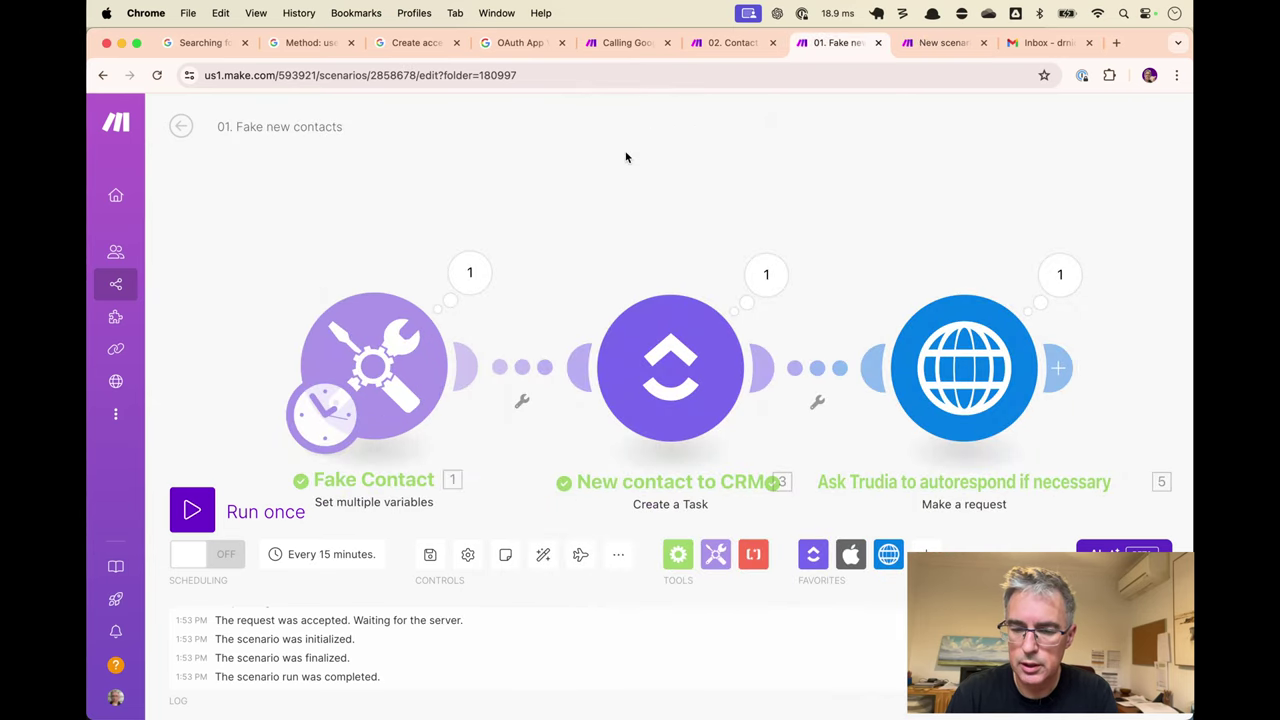
# Draft a 'Test 3' email to the test contact with body 'lol'.
pyautogui.hotkey('ctrl', 'Tab')
pyautogui.hotkey('ctrl', 'Tab')
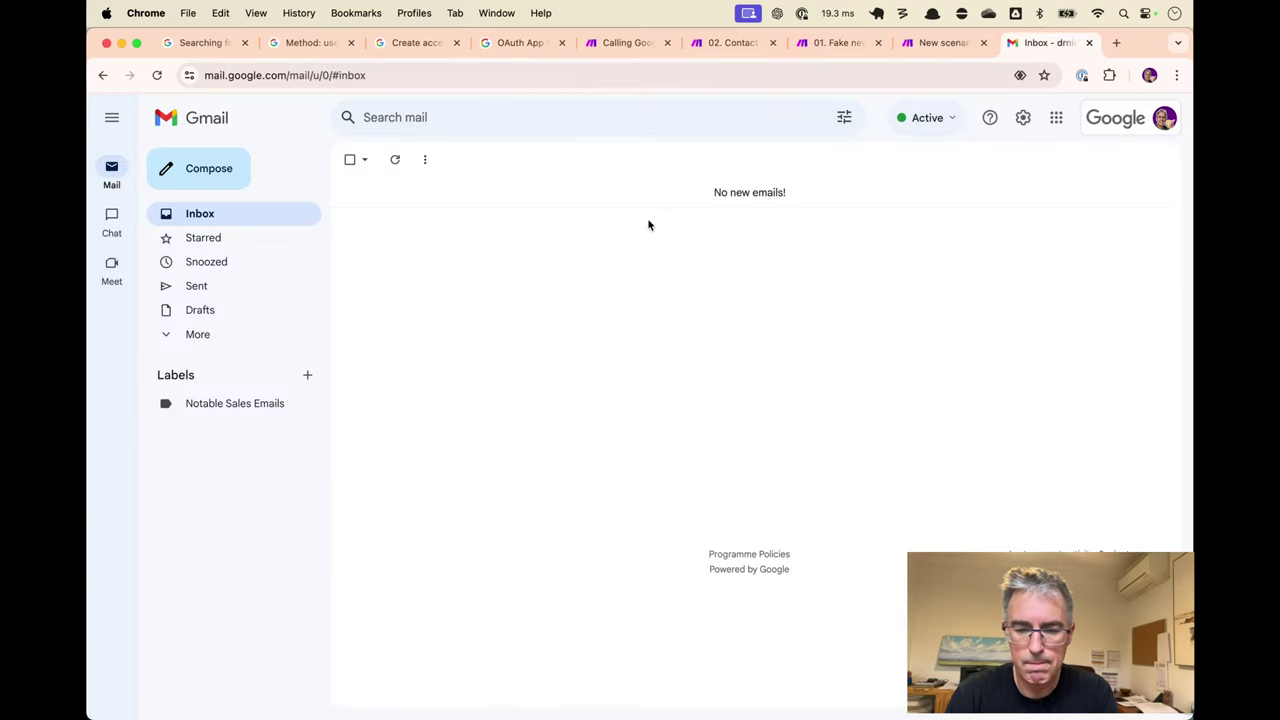
pyautogui.press('c')
pyautogui.press('super+v')
pyautogui.press('Tab')
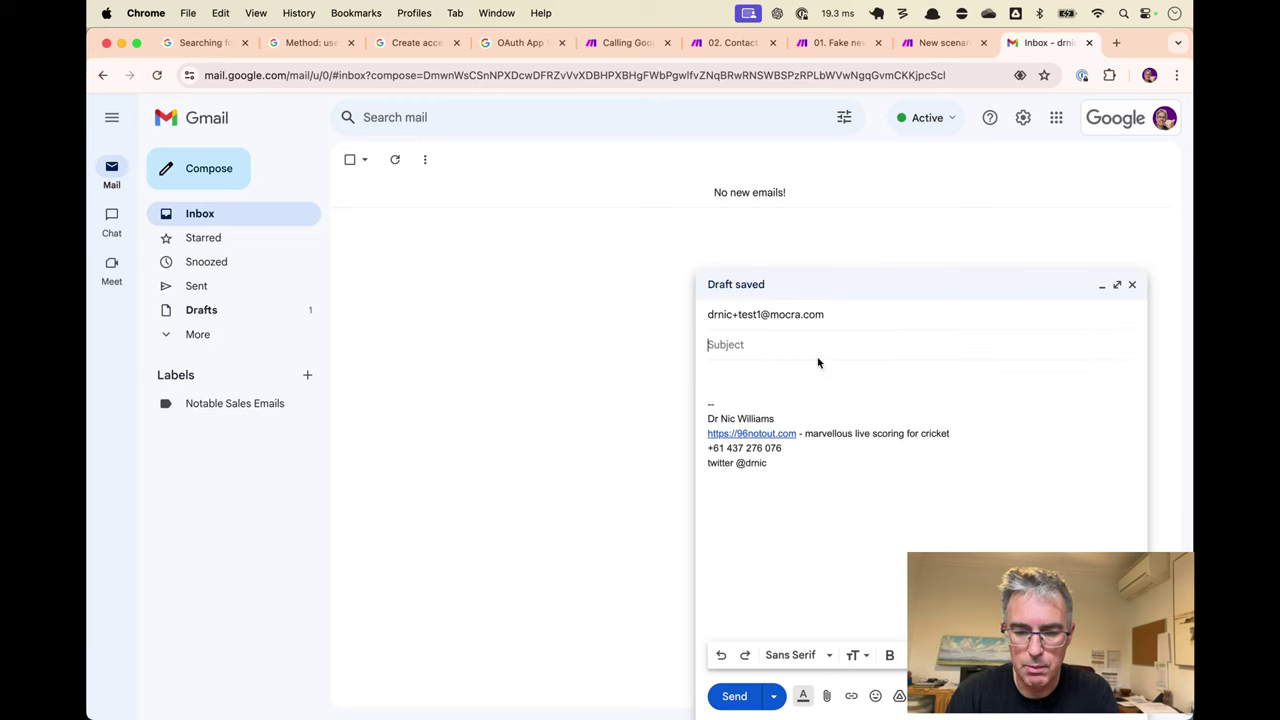
pyautogui.write('Test 3')
pyautogui.press('Tab')
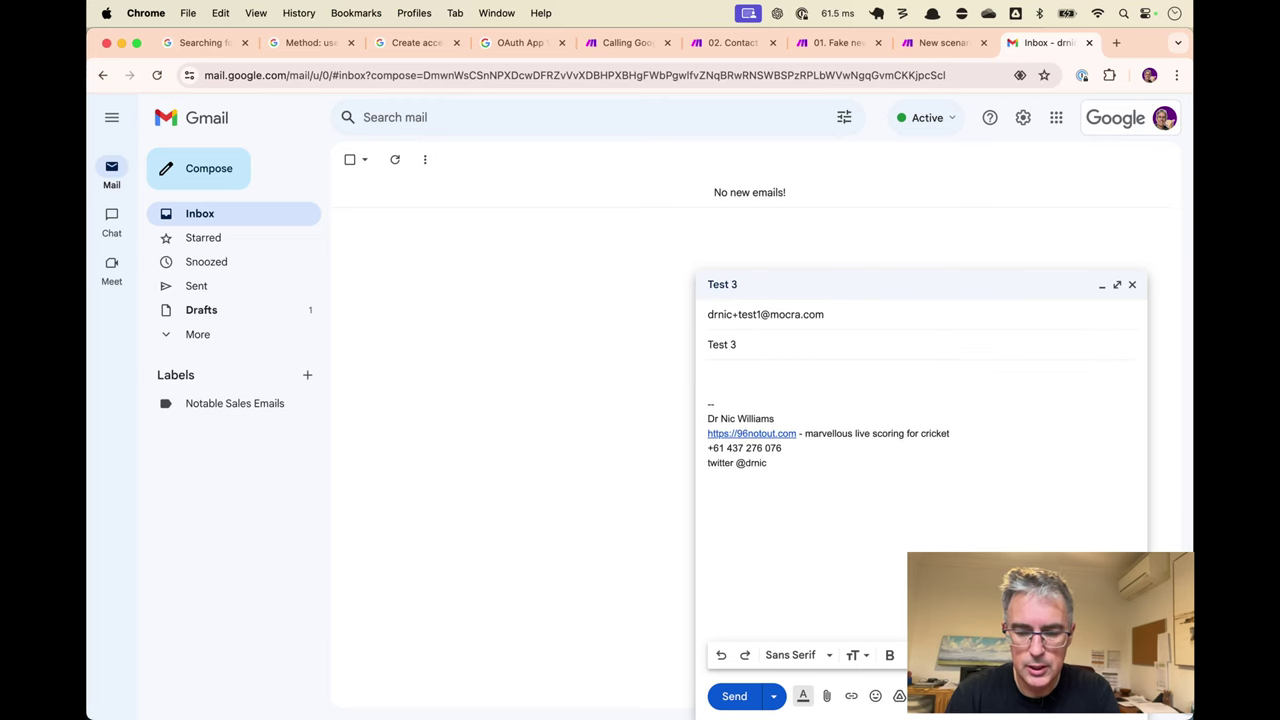
pyautogui.write('lol')
# Run the Fake new contacts scenario once and send the Test 3 email.
pyautogui.hotkey('ctrl', 'shift', 'Tab')
pyautogui.hotkey('ctrl', 'shift', 'Tab')
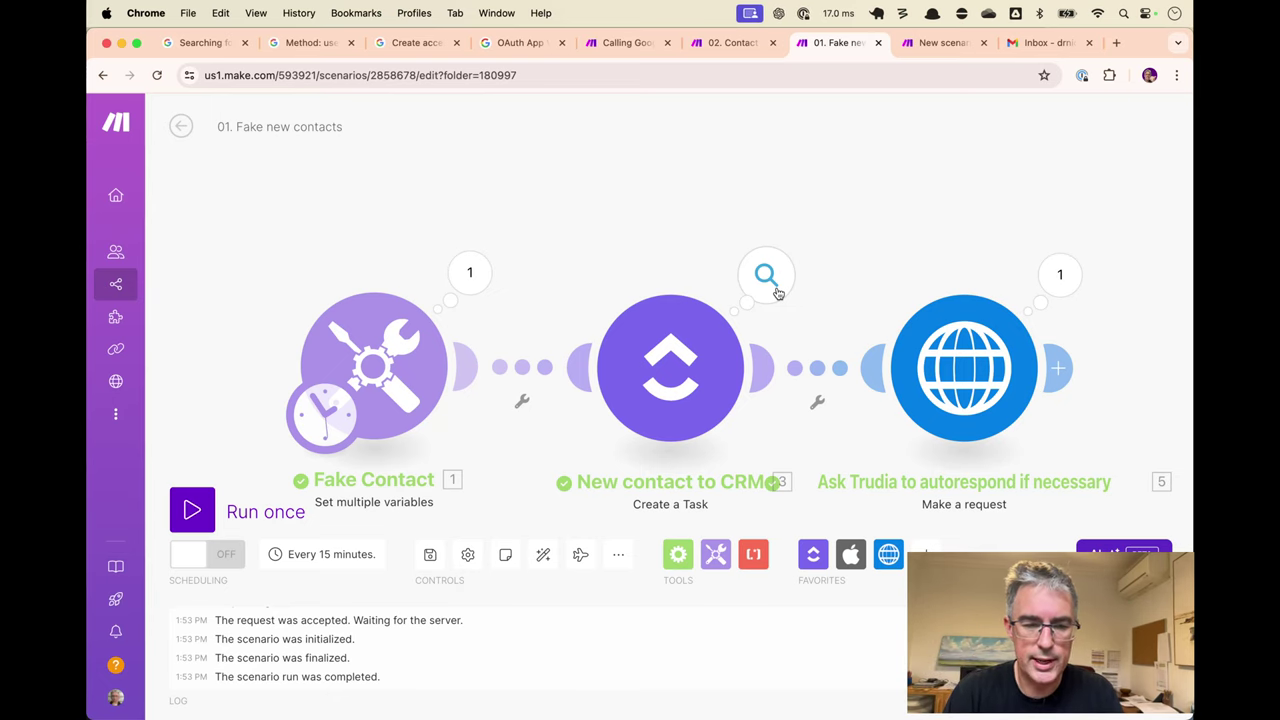
pyautogui.moveTo(865, 206); pyautogui.dragTo(823, 150)
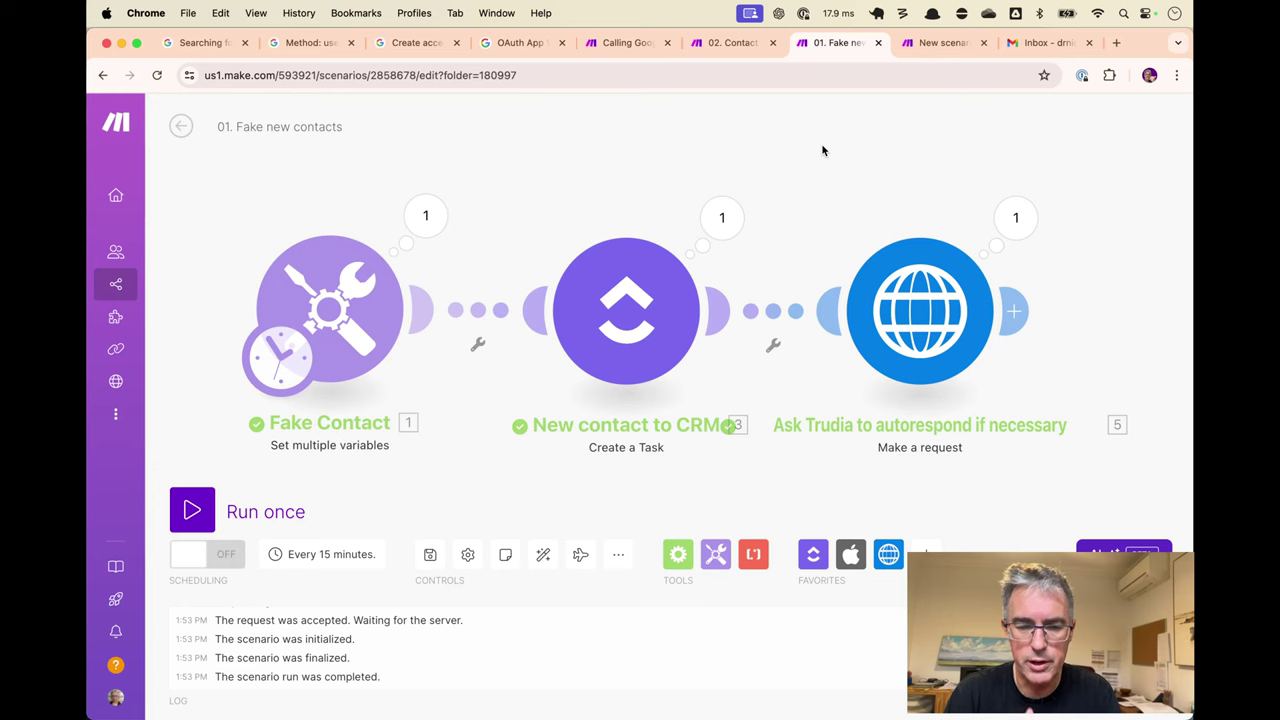
pyautogui.press('super+Return')
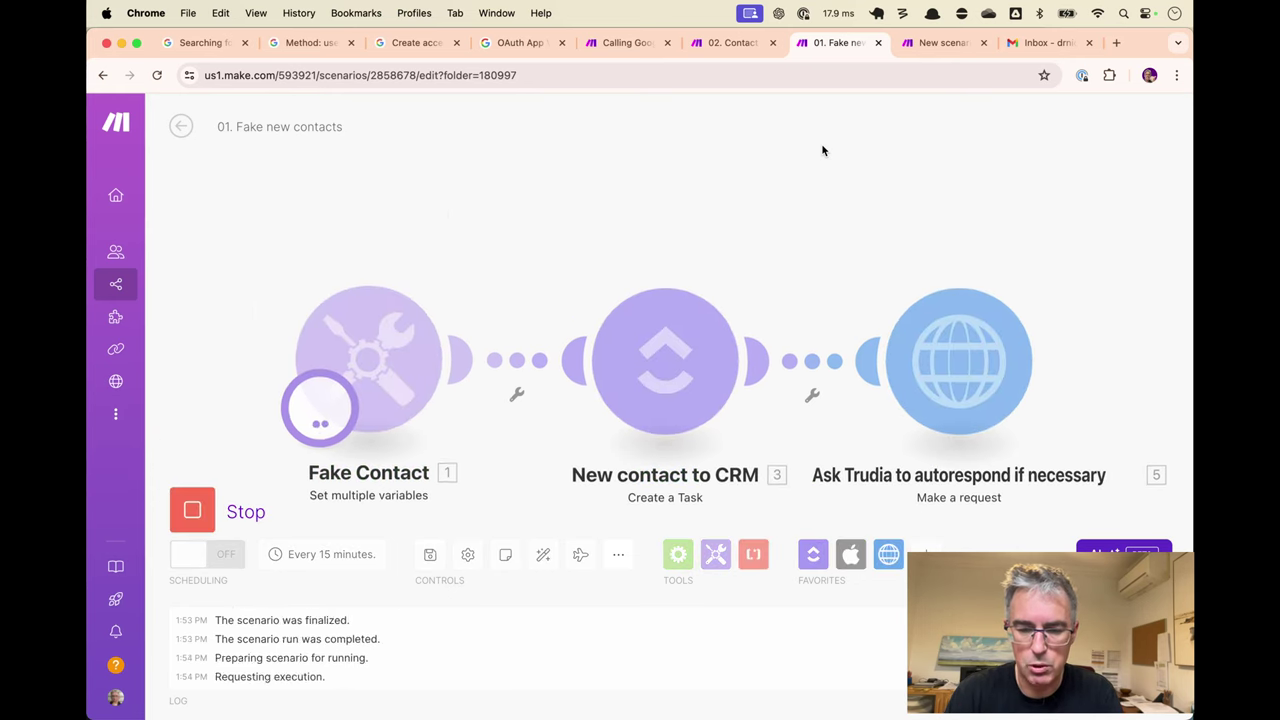
pyautogui.hotkey('ctrl', 'Tab')
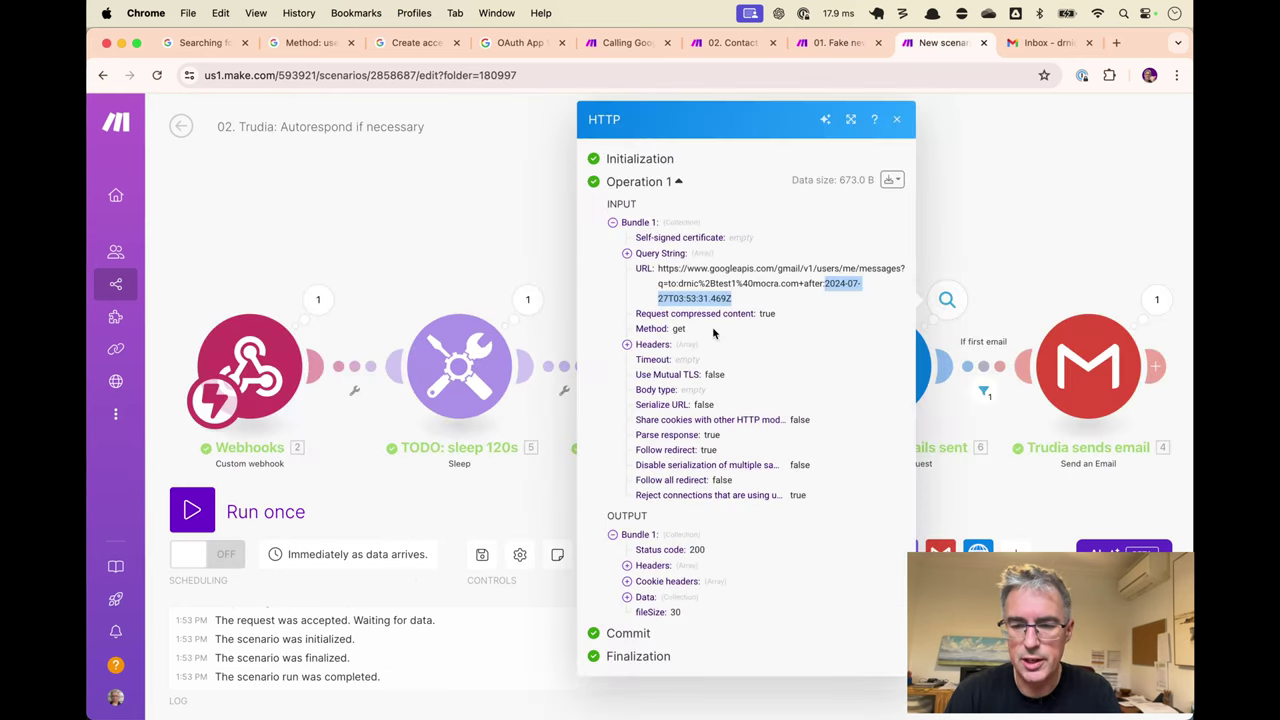
pyautogui.hotkey('ctrl', 'Tab')
pyautogui.click(734, 696)
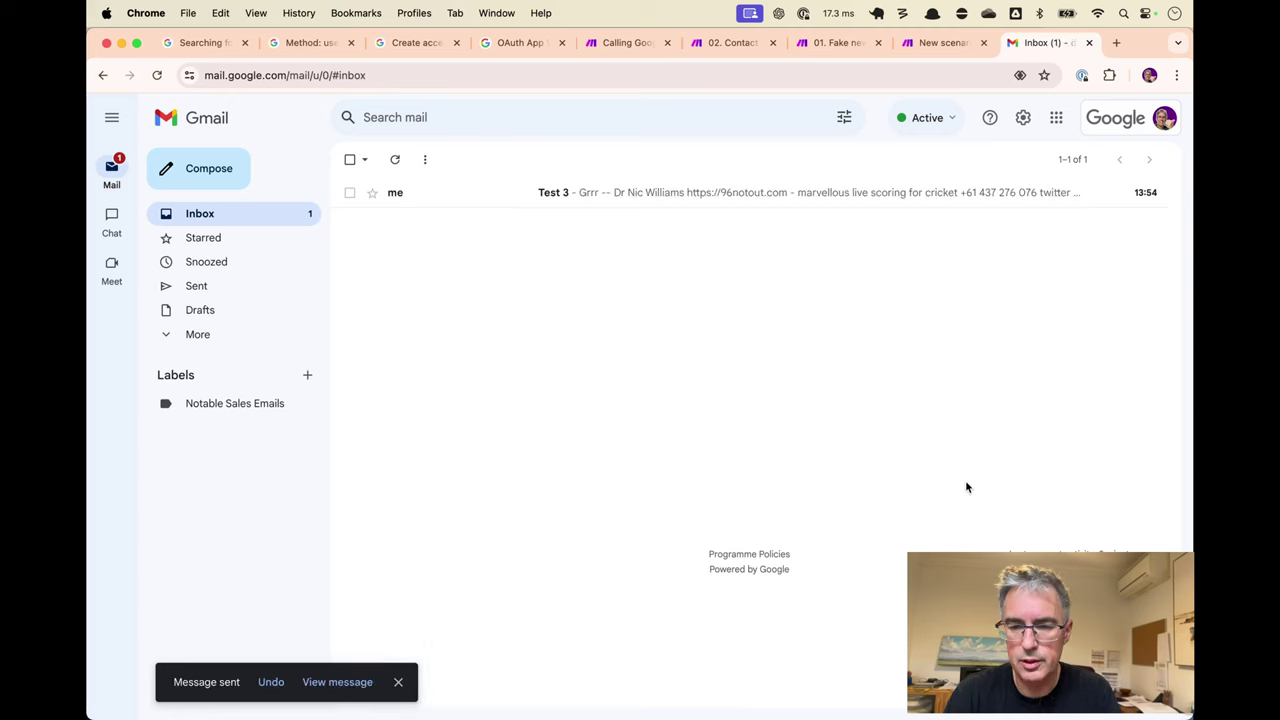
# Close the HTTP run details and start a single Trudia run.
pyautogui.hotkey('ctrl', 'shift', 'Tab')
pyautogui.click(535, 229)
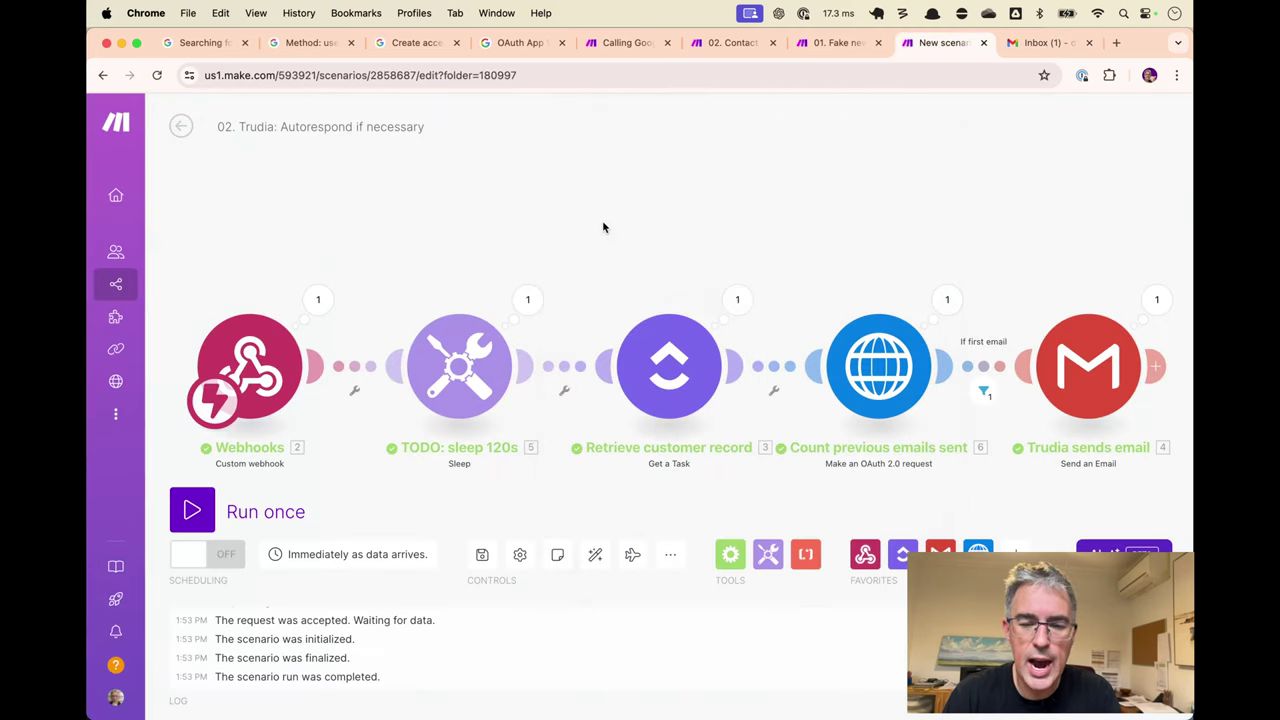
pyautogui.press('super+Return')
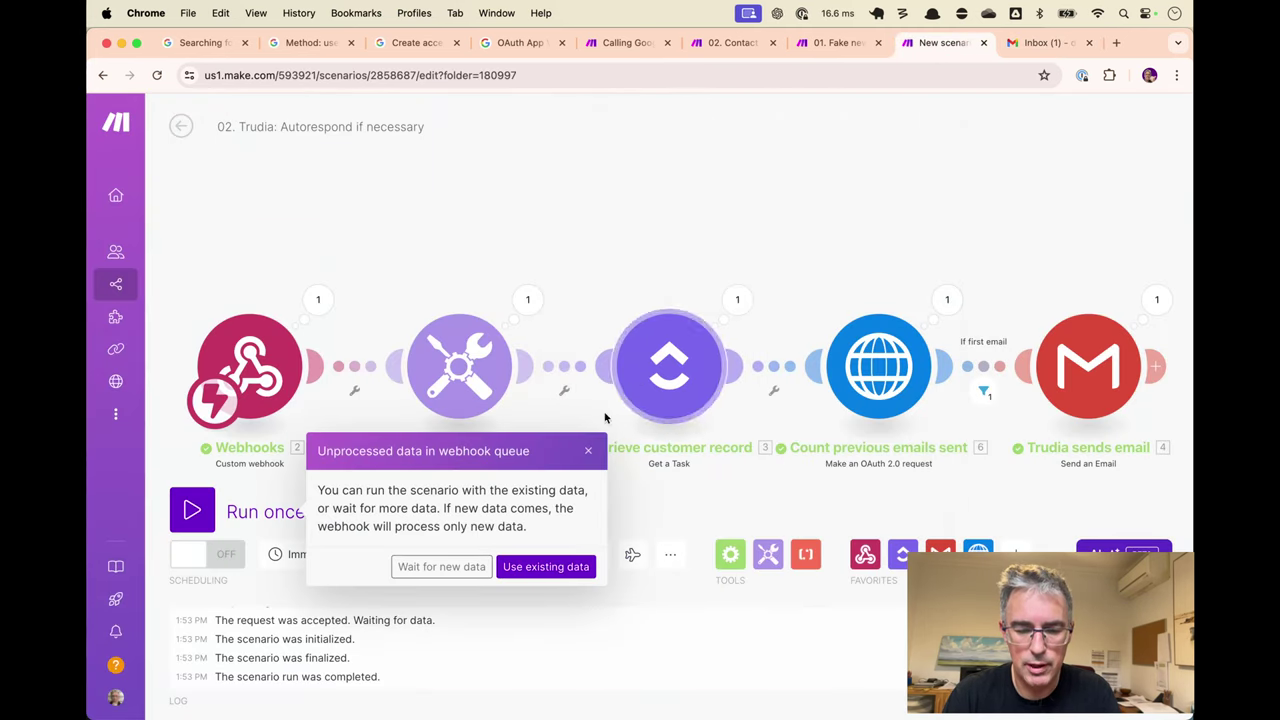
# Process the queued webhook data, then start a new run that waits for fresh webhook data.
pyautogui.click(547, 567)
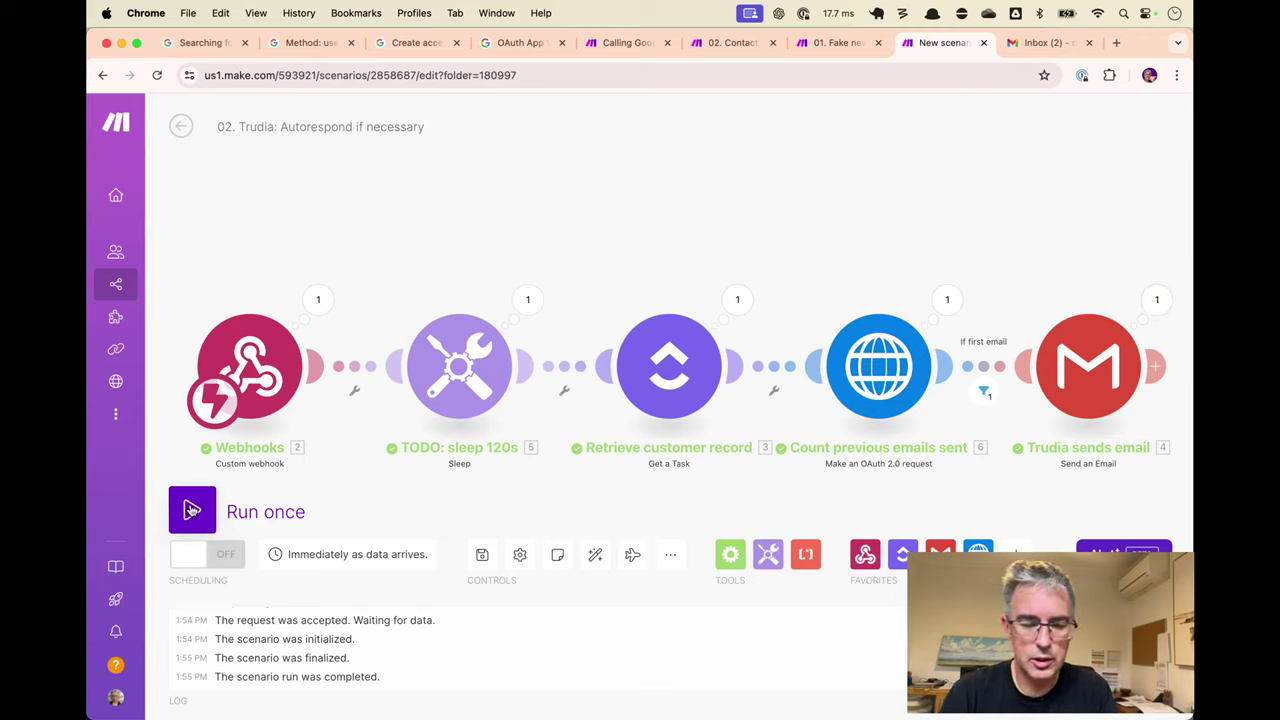
pyautogui.click(192, 510)
pyautogui.click(410, 566)
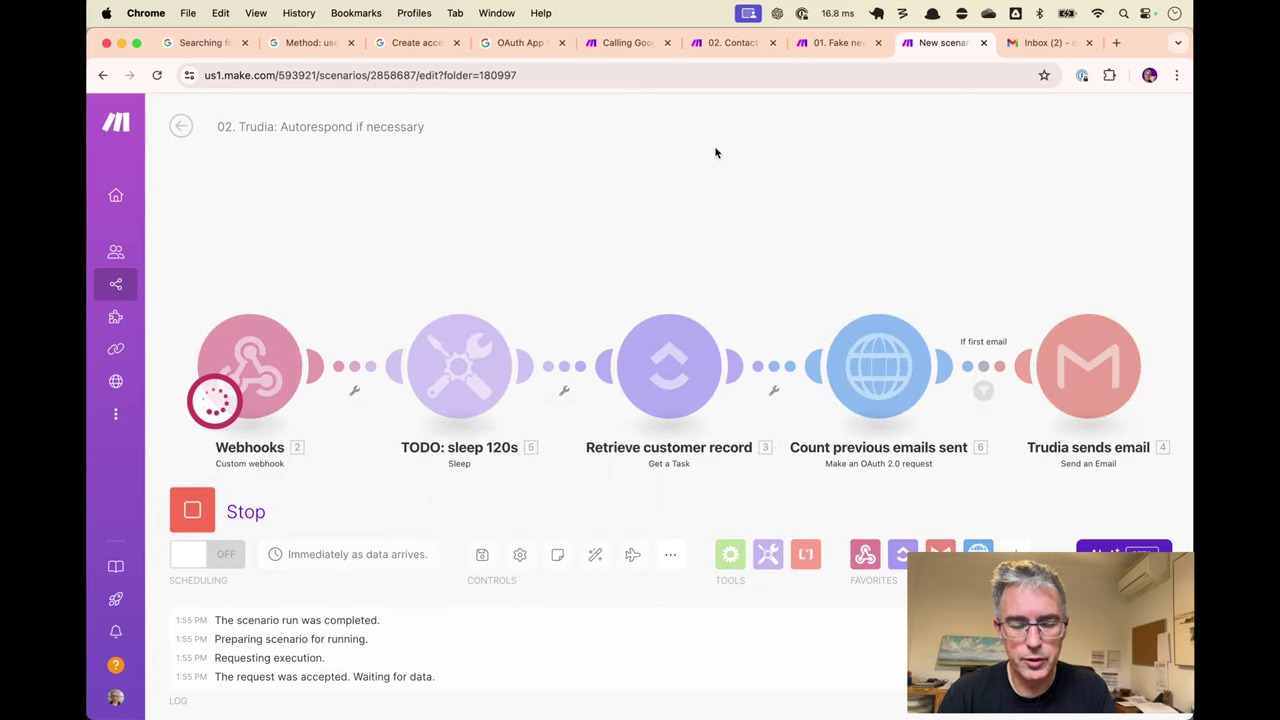
# Stop the waiting run and open the Count previous emails sent URL for editing.
pyautogui.click(192, 511)
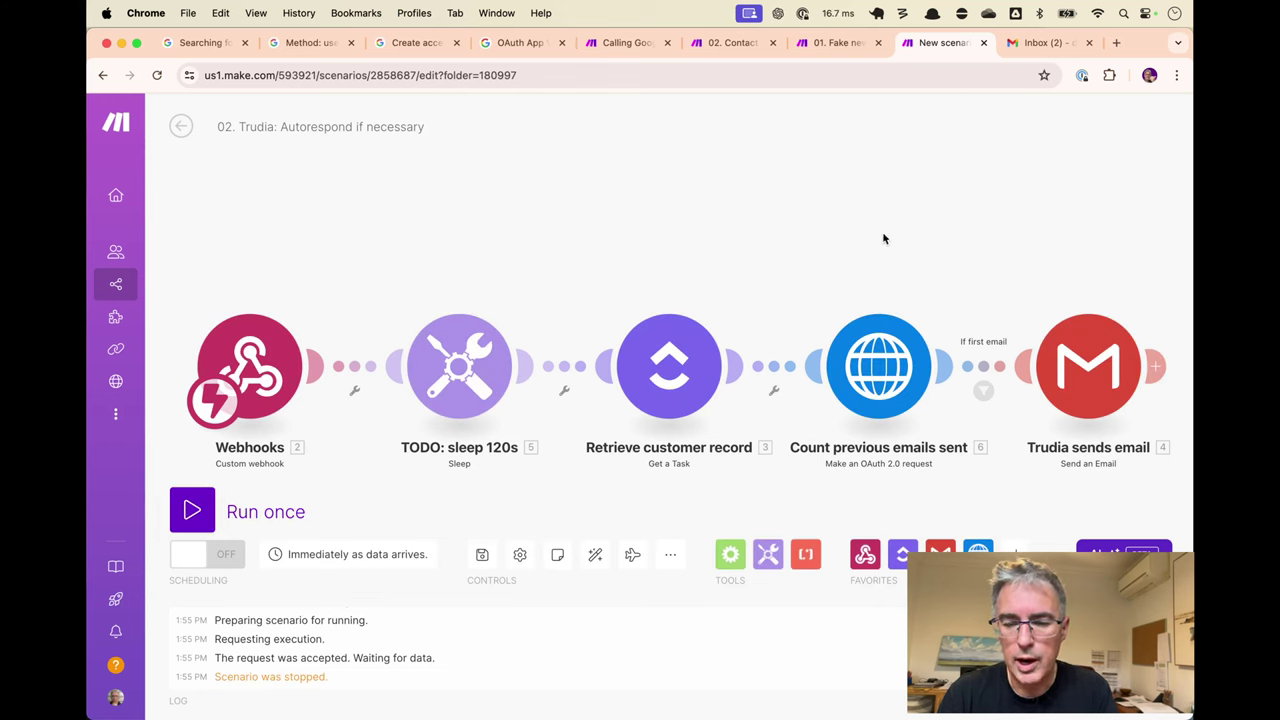
pyautogui.click(915, 335)
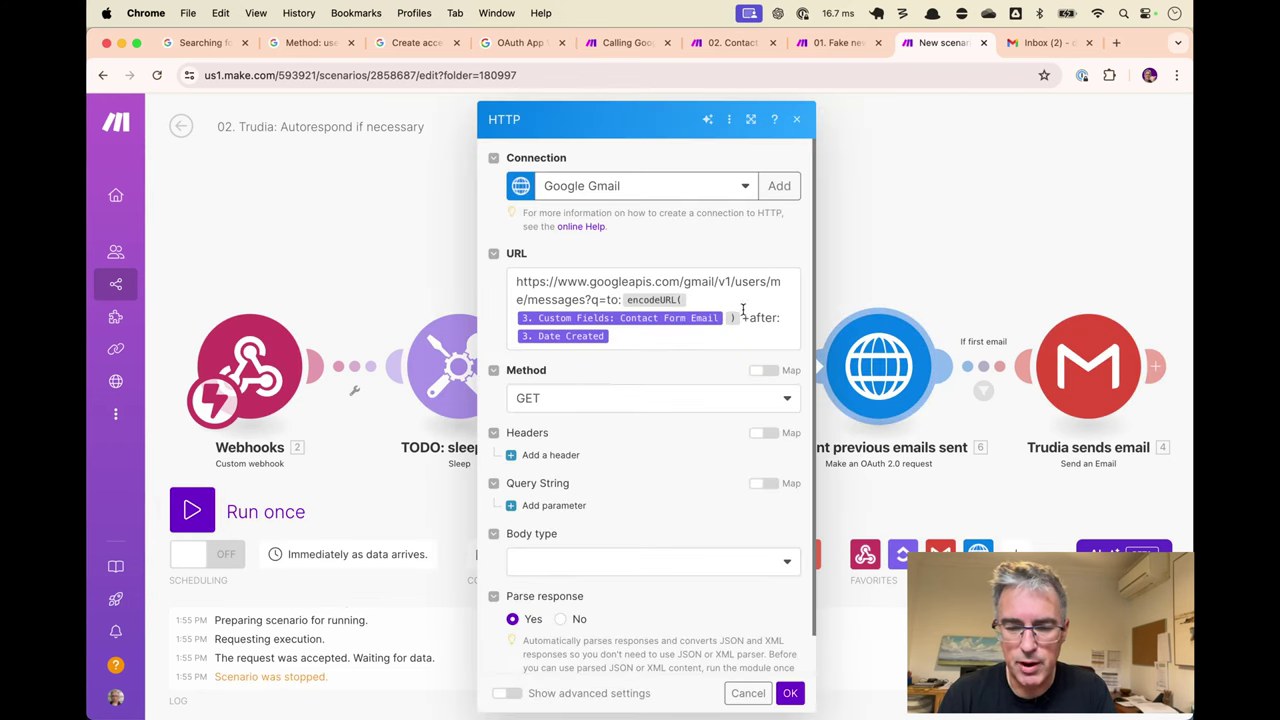
pyautogui.click(620, 347)
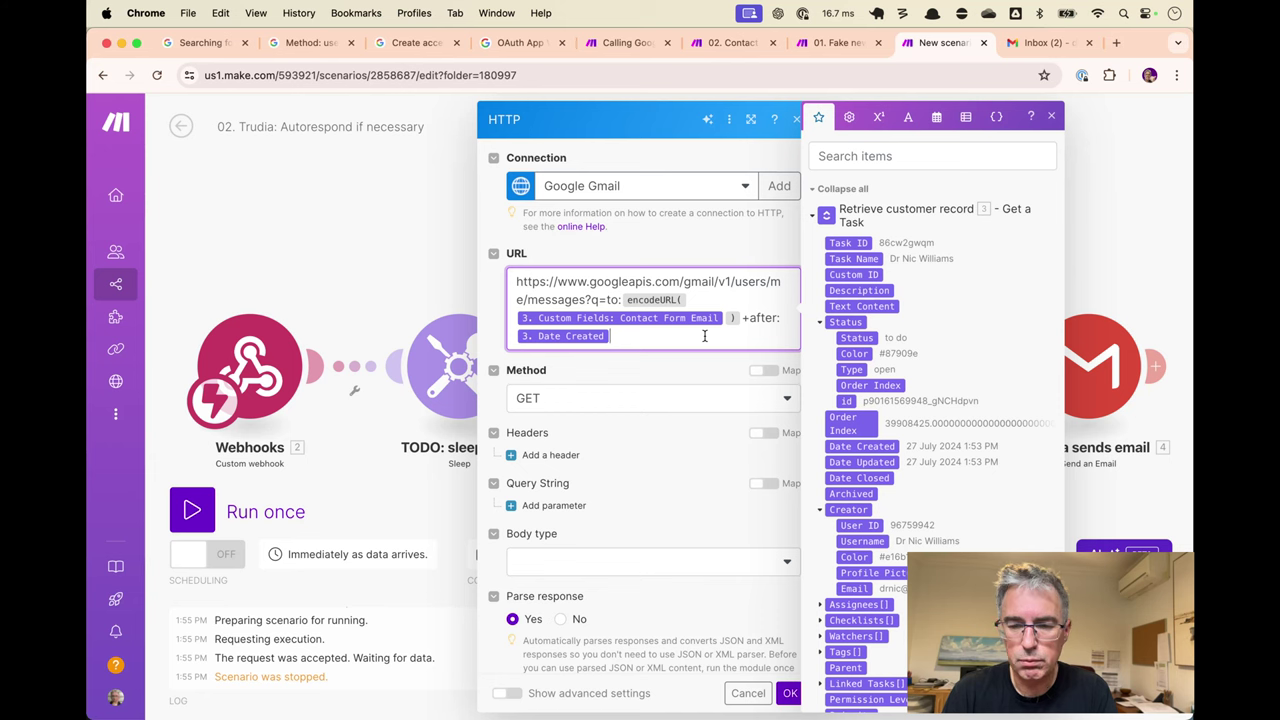
# Check the contactedAtTimestamp formatDate expression in the Contact Us form autoresponder scenario.
pyautogui.press('super+alt+Left')
pyautogui.press('super+alt+Left')
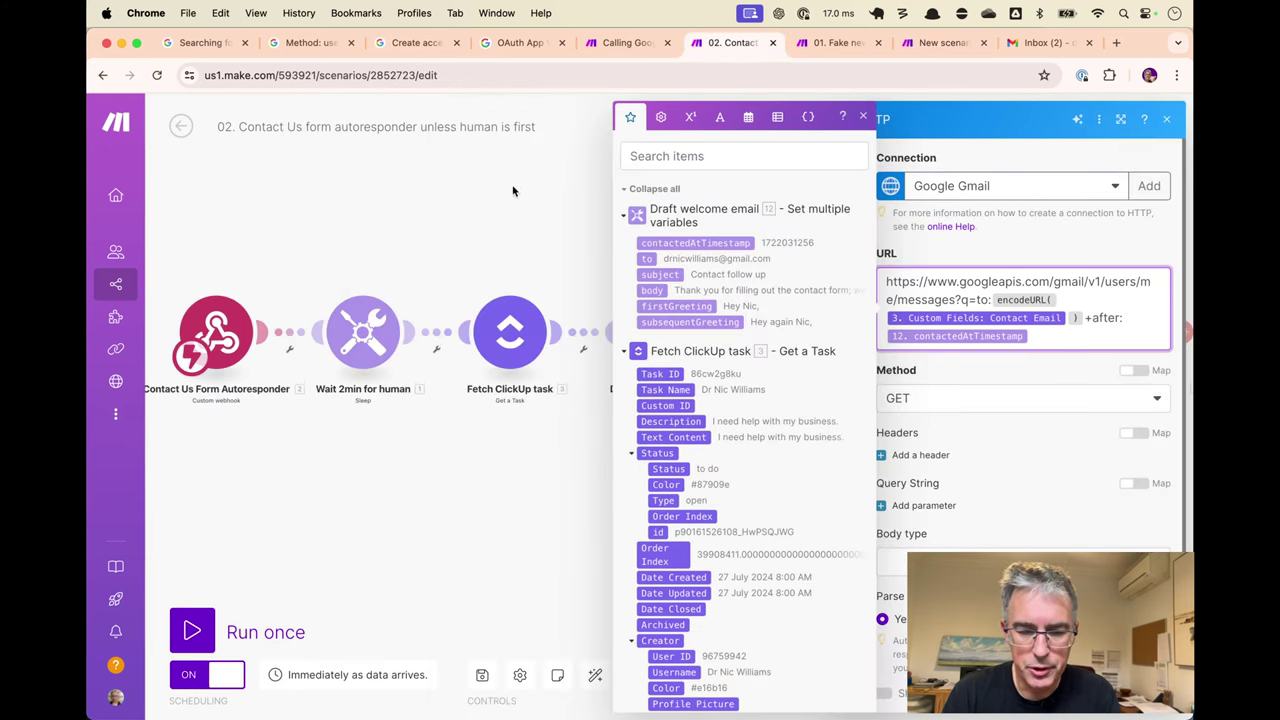
pyautogui.click(512, 191)
pyautogui.click(660, 335)
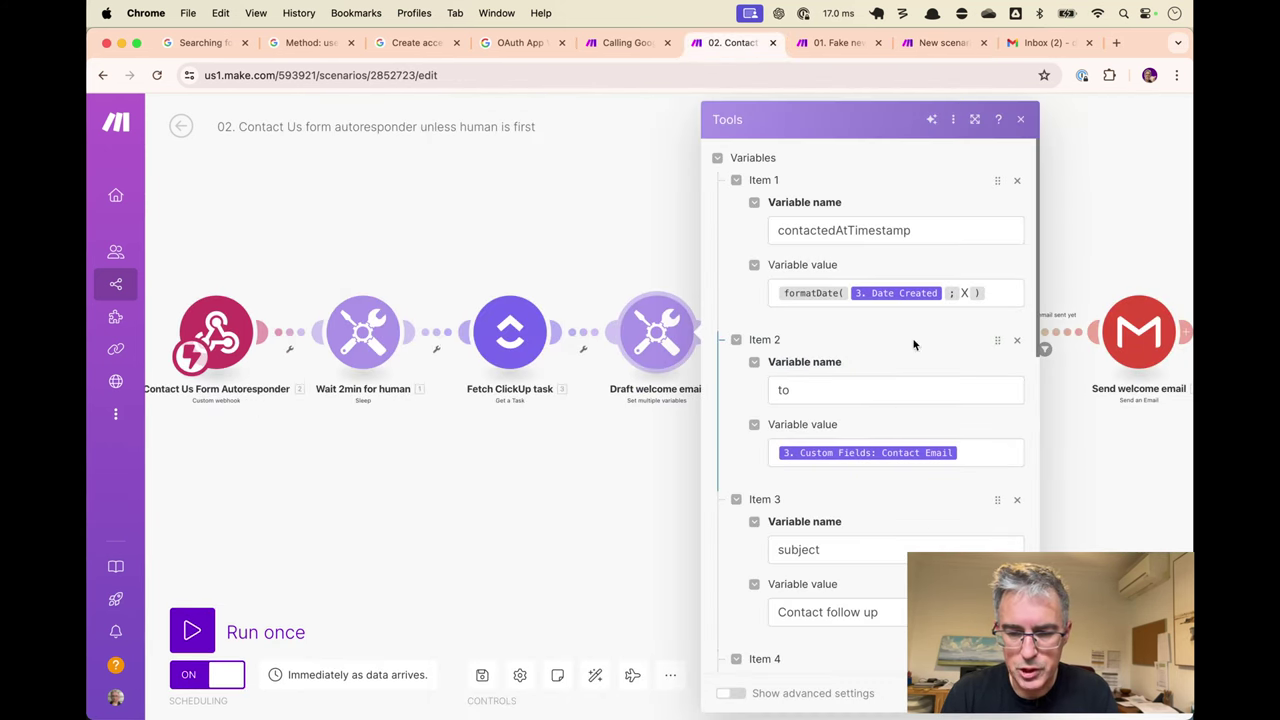
pyautogui.click(1000, 289)
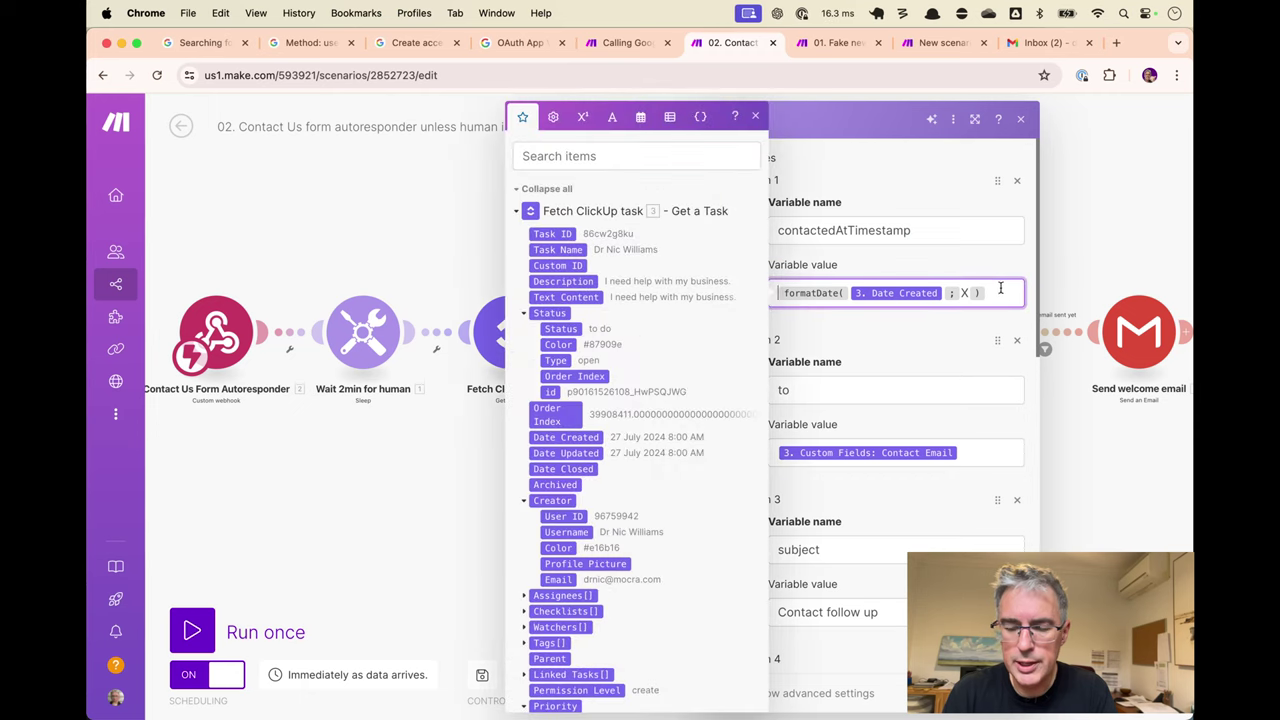
pyautogui.click(951, 256)
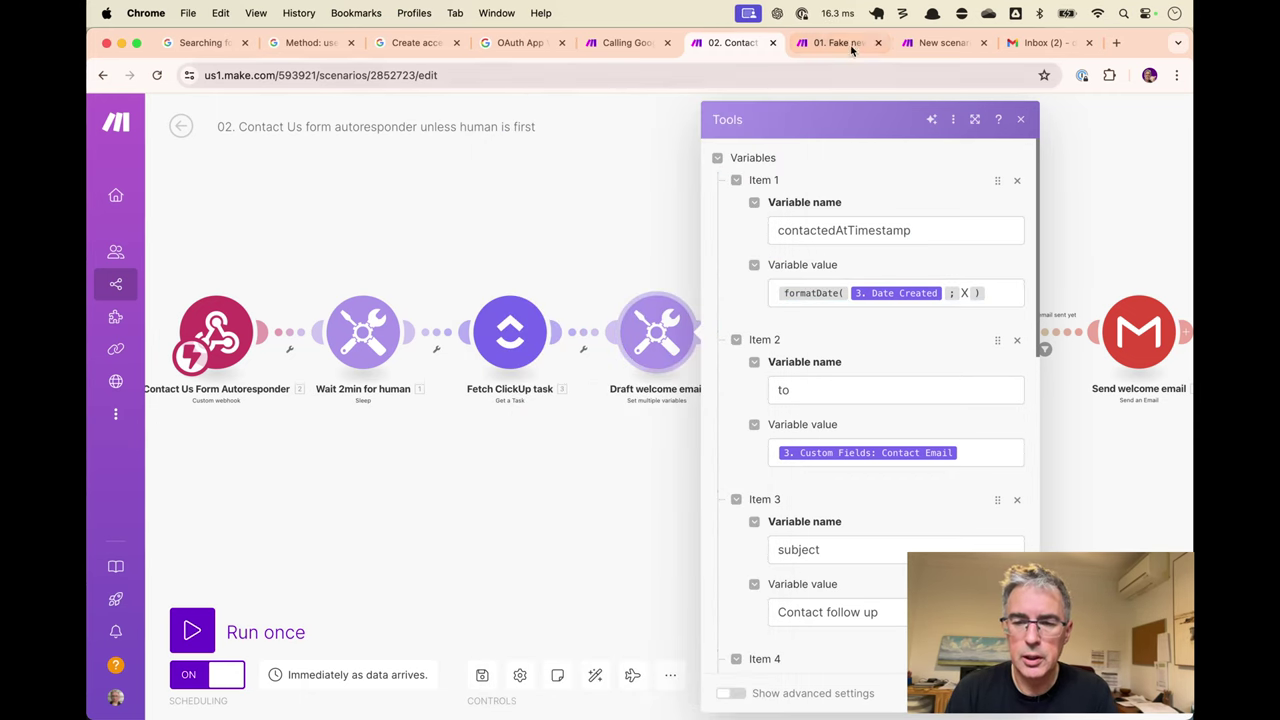
# Wrap Date Created in formatDate(…; X) after +after: in the count URL and save.
pyautogui.click(940, 42)
pyautogui.press('BackSpace')
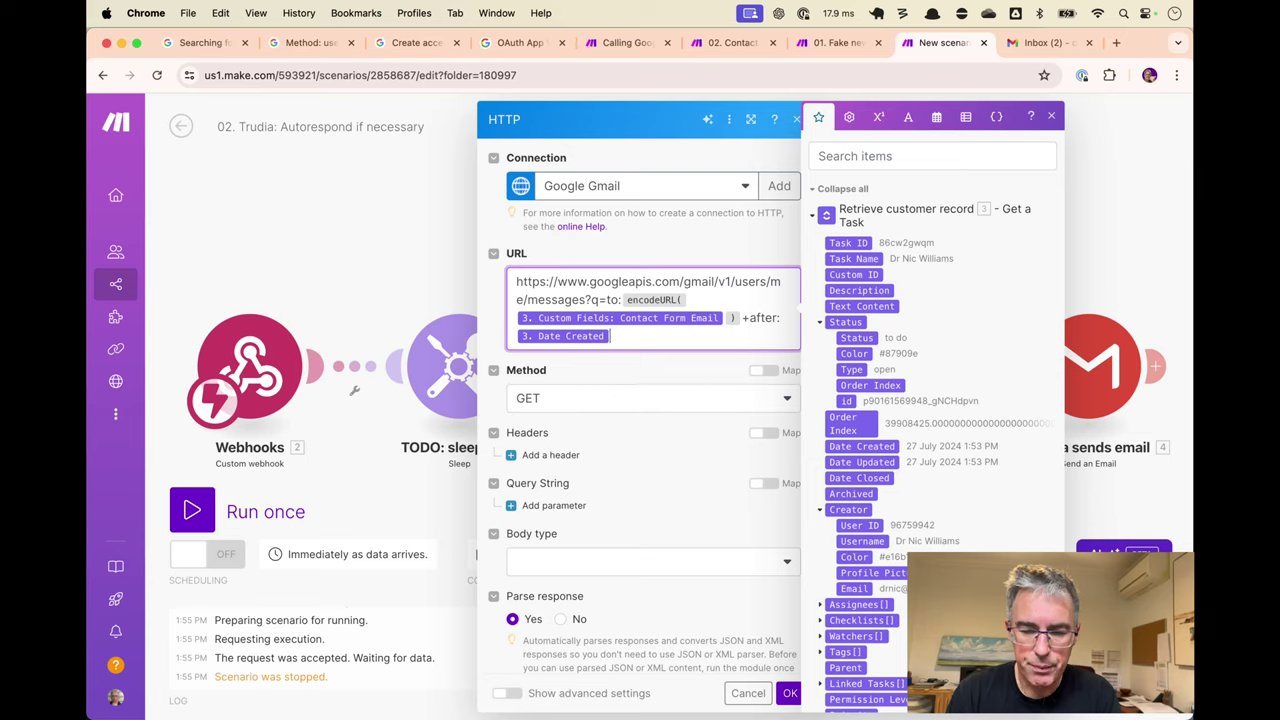
pyautogui.press('Left')
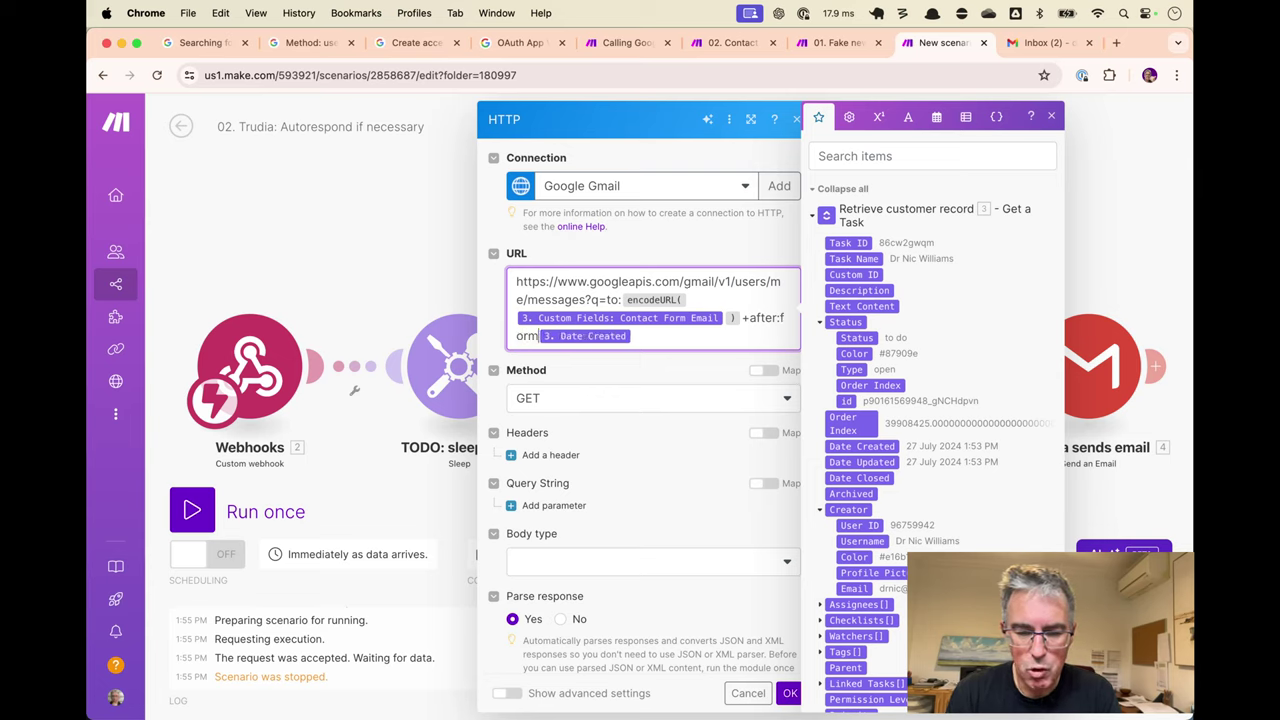
pyautogui.write('formatDate')
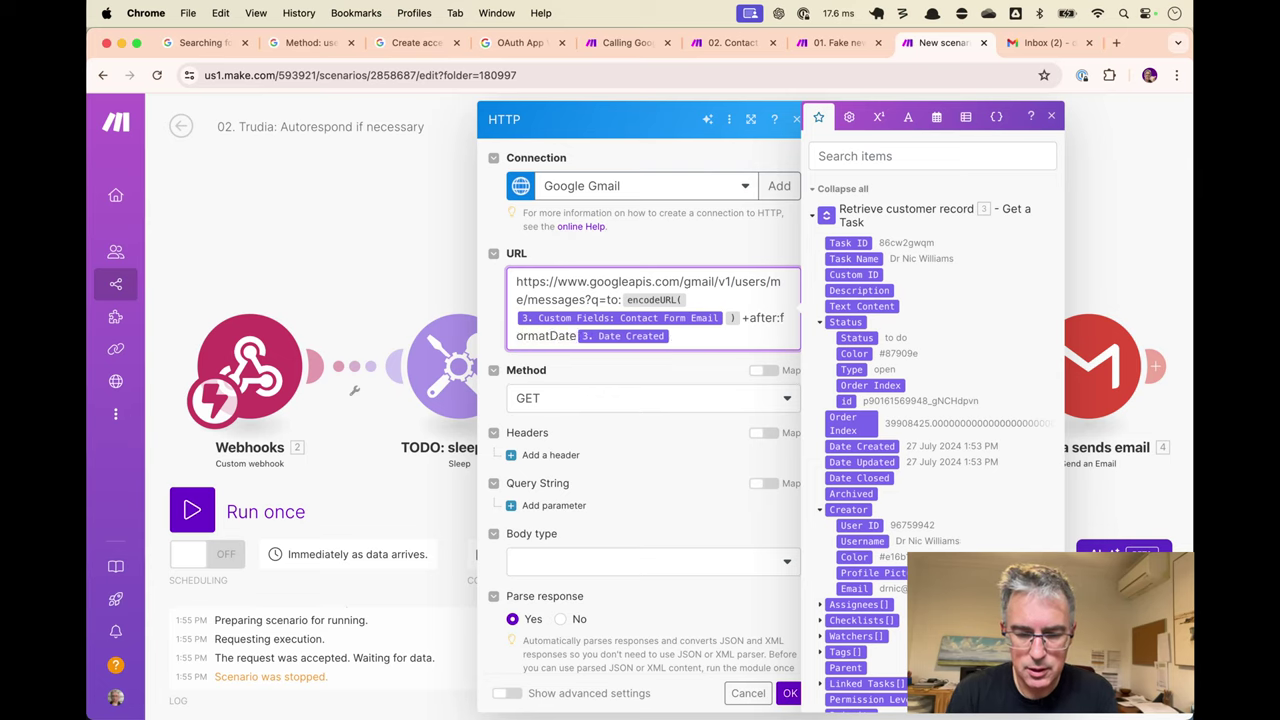
pyautogui.write('(')
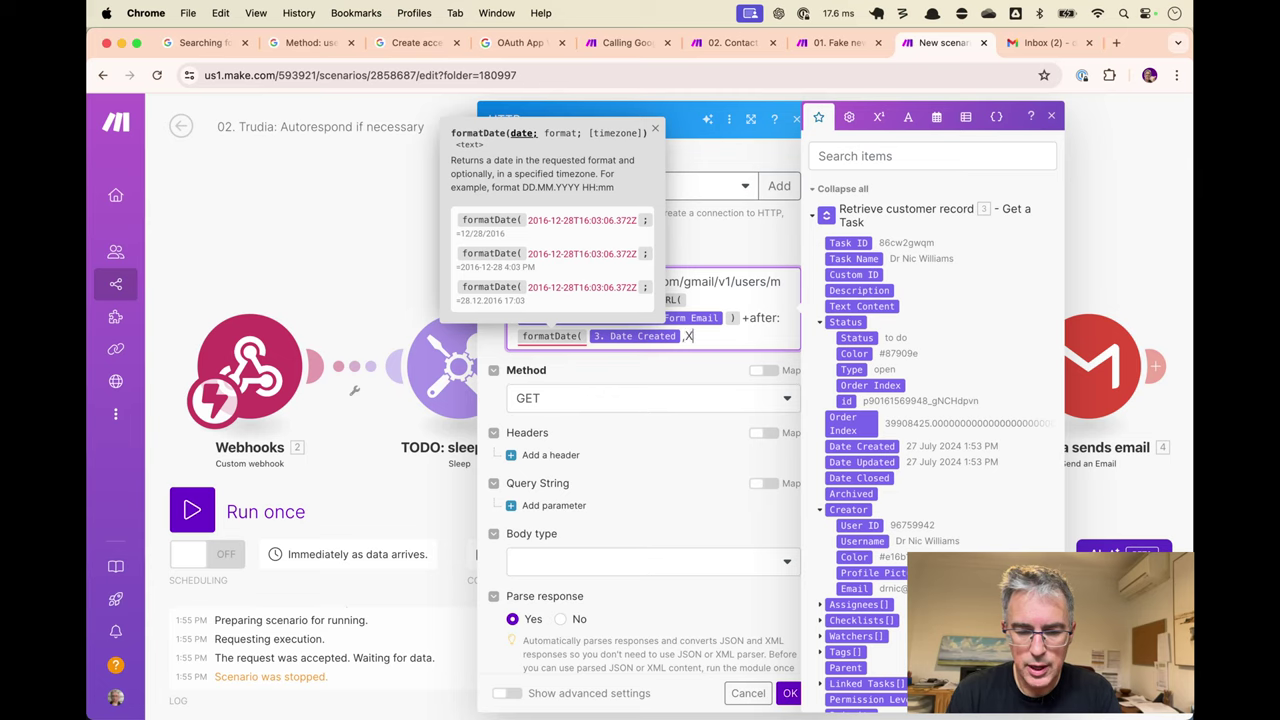
pyautogui.write(';')
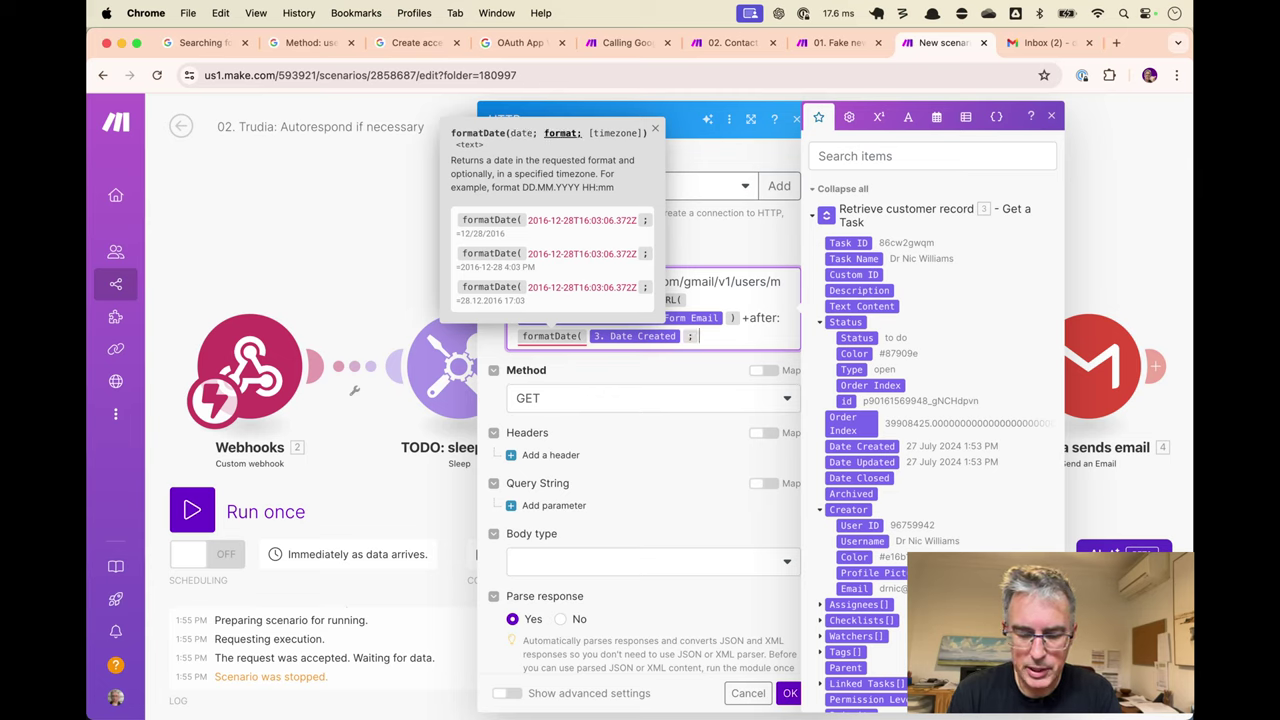
pyautogui.write('X)')
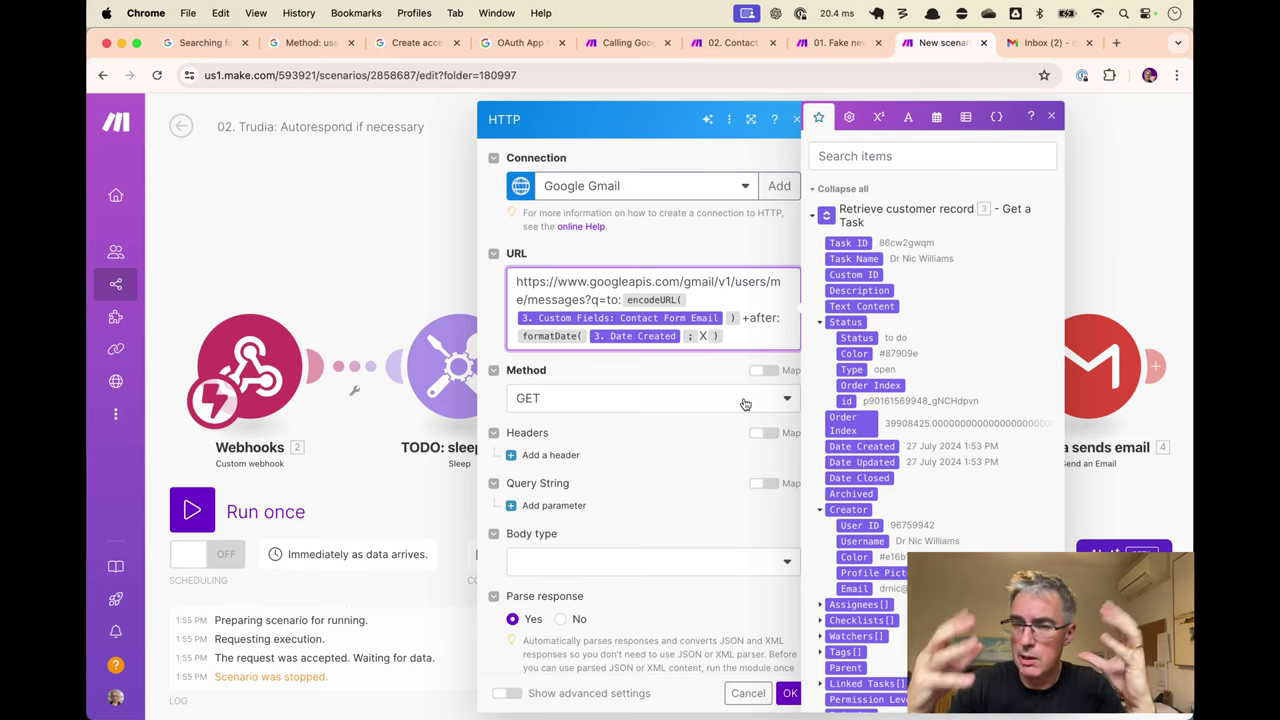
pyautogui.click(1051, 117)
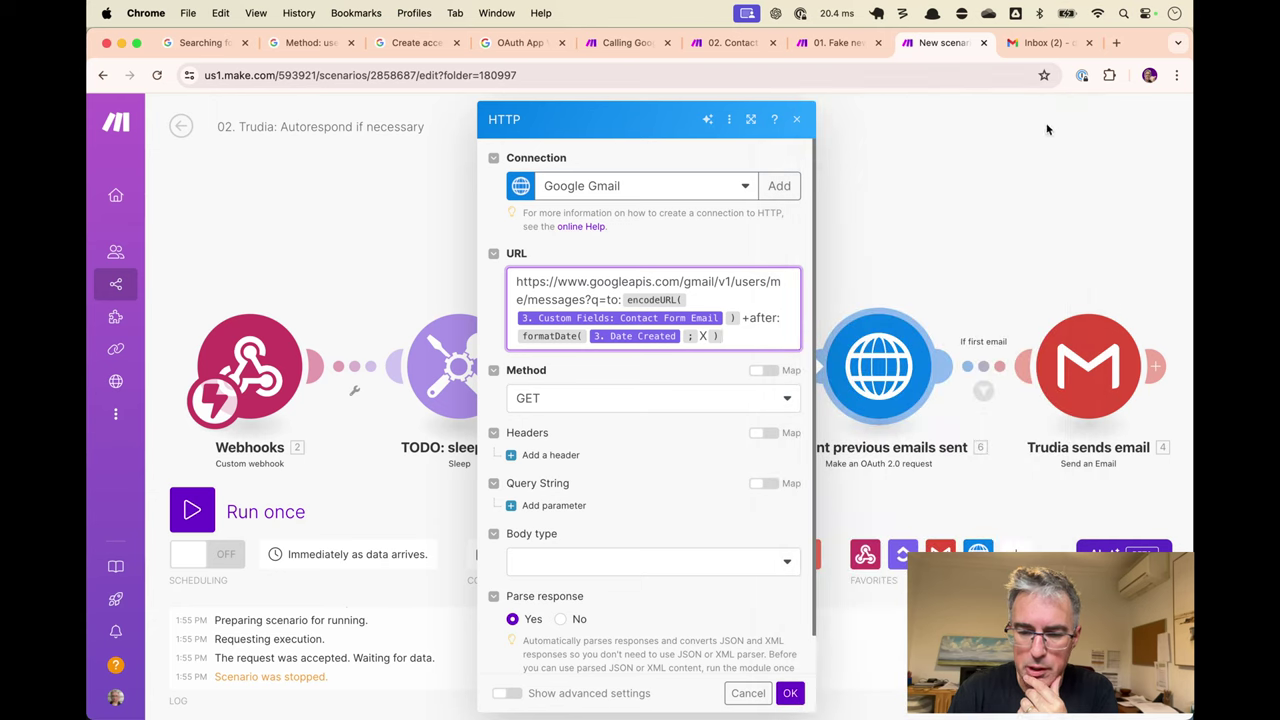
pyautogui.click(790, 693)
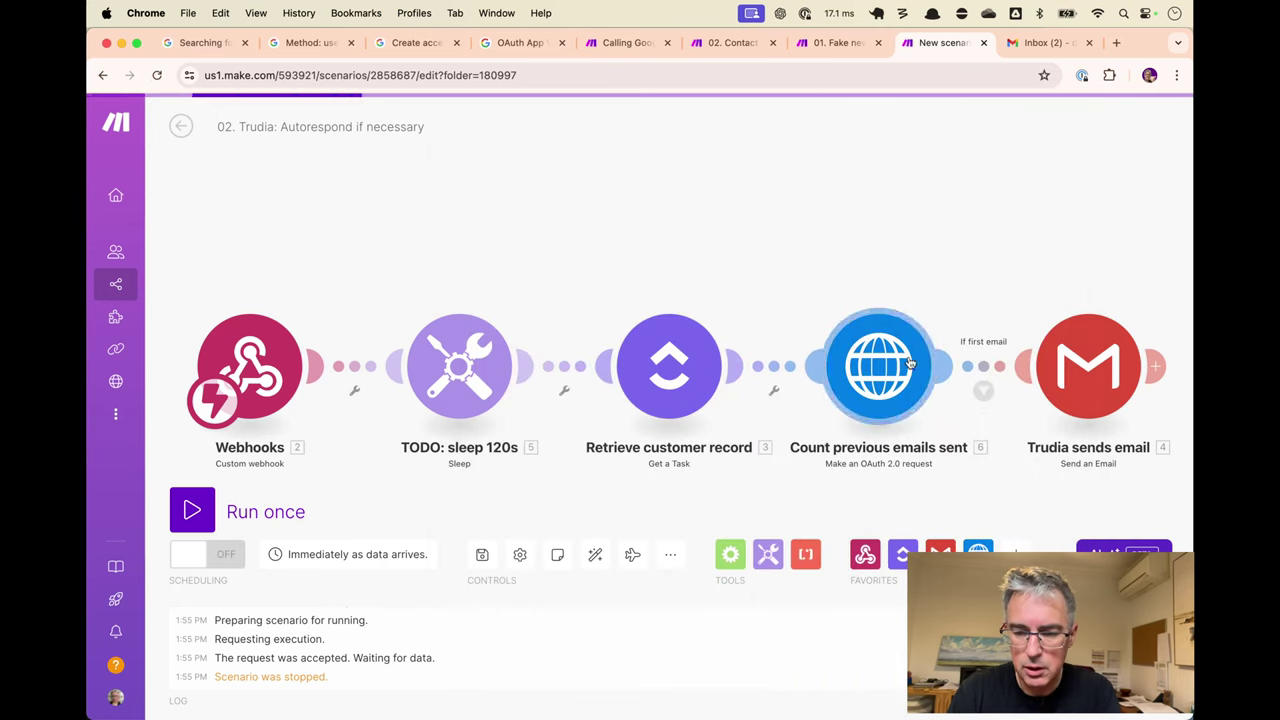
# Archive all inbox messages, then start the Trudia run waiting for new webhook data.
pyautogui.click(1050, 42)
pyautogui.click(360, 160)
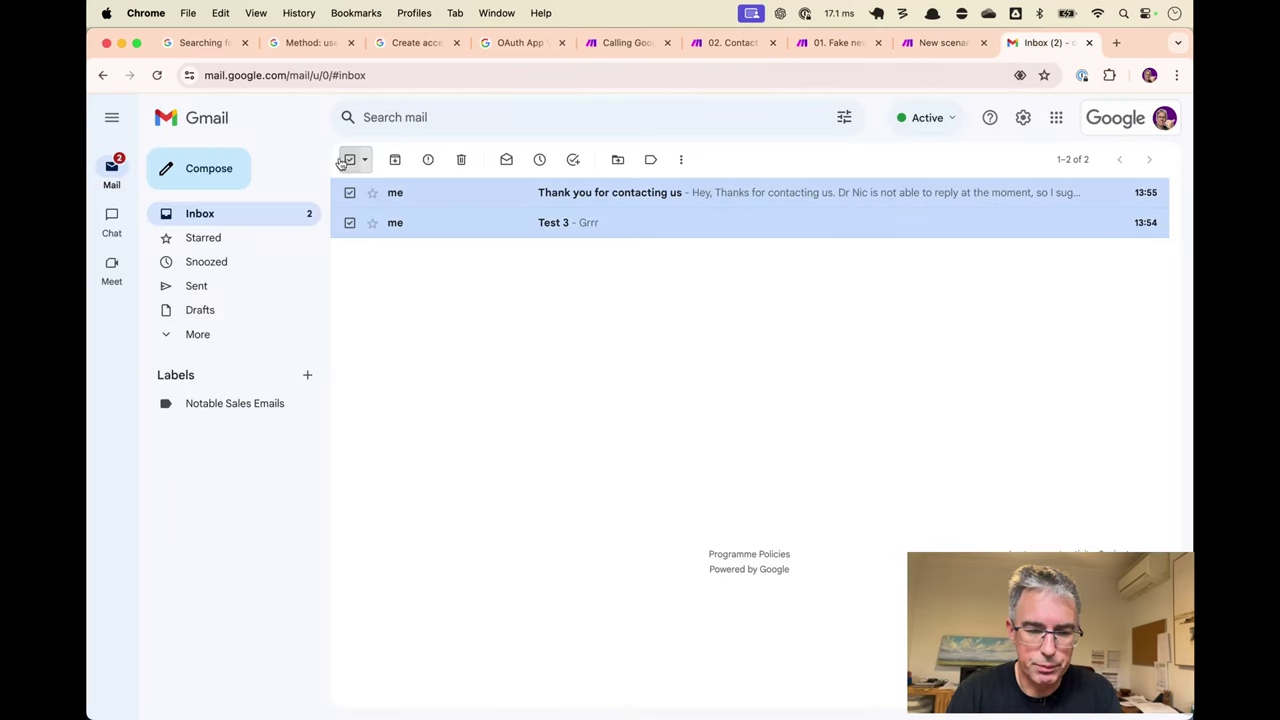
pyautogui.click(395, 160)
pyautogui.hotkey('ctrl', 'shift', 'Tab')
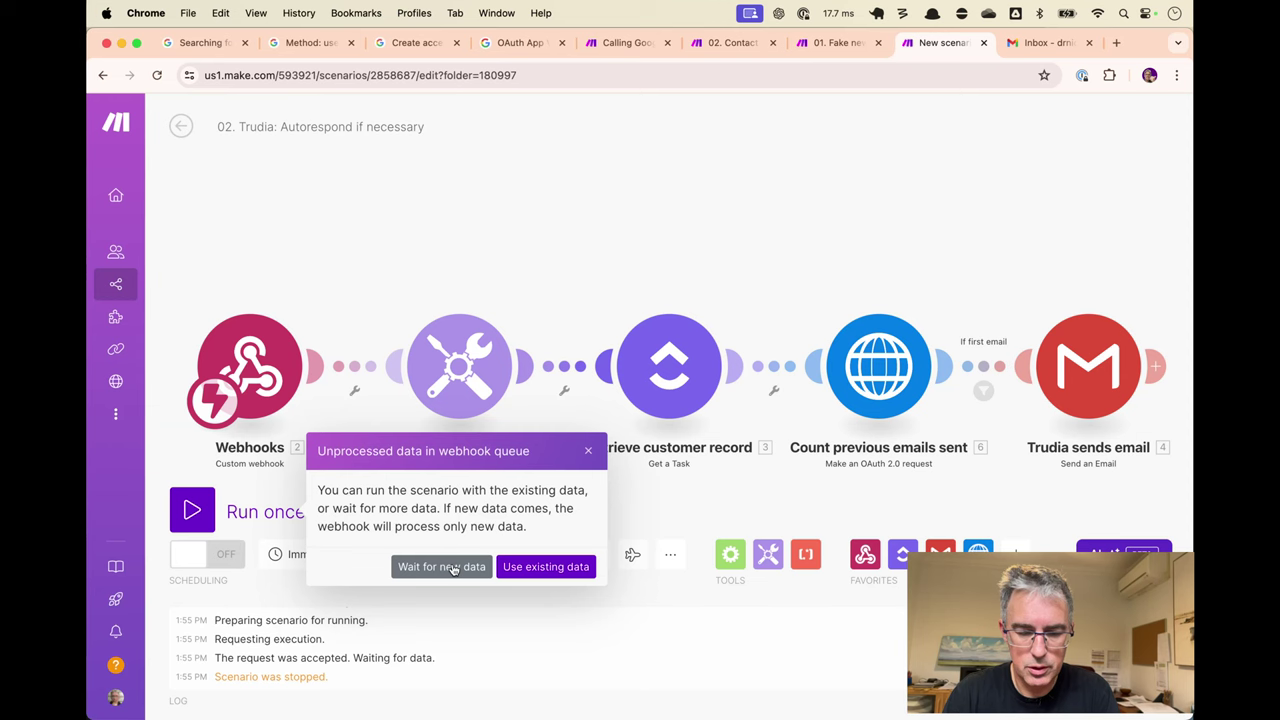
pyautogui.click(441, 567)
pyautogui.hotkey('ctrl', 'shift', 'Tab')
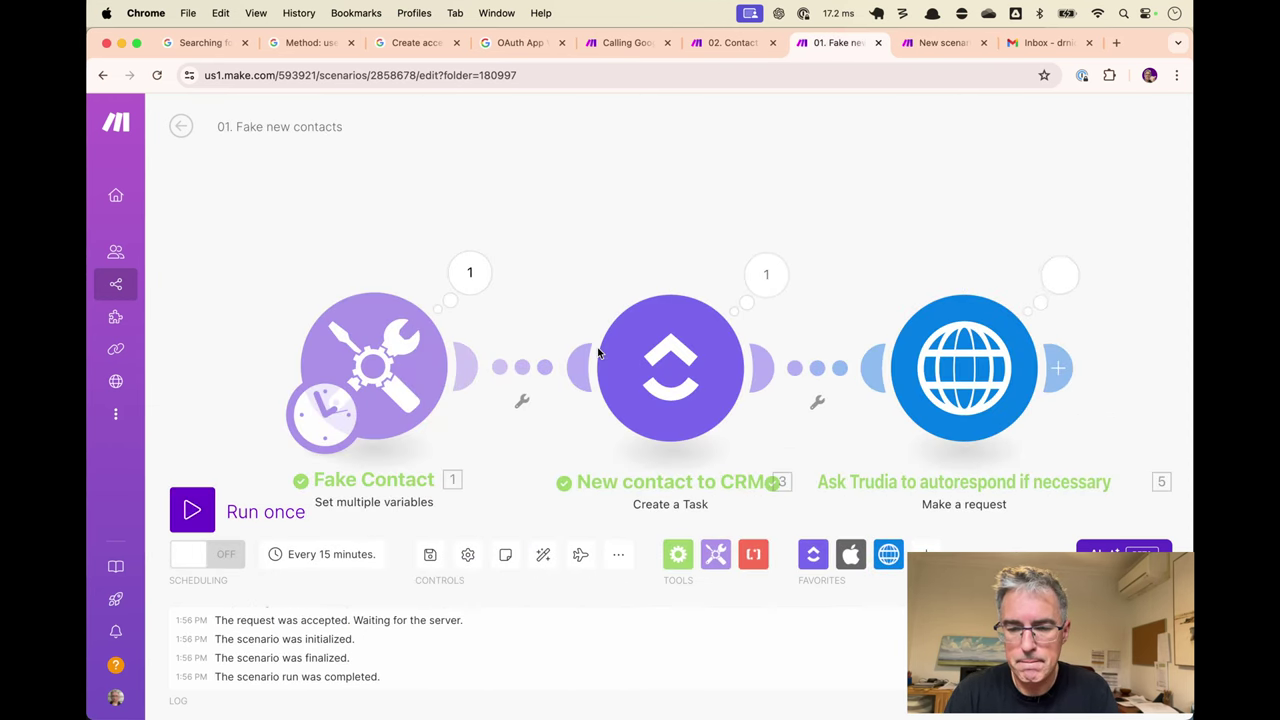
pyautogui.hotkey('ctrl', 'Tab')
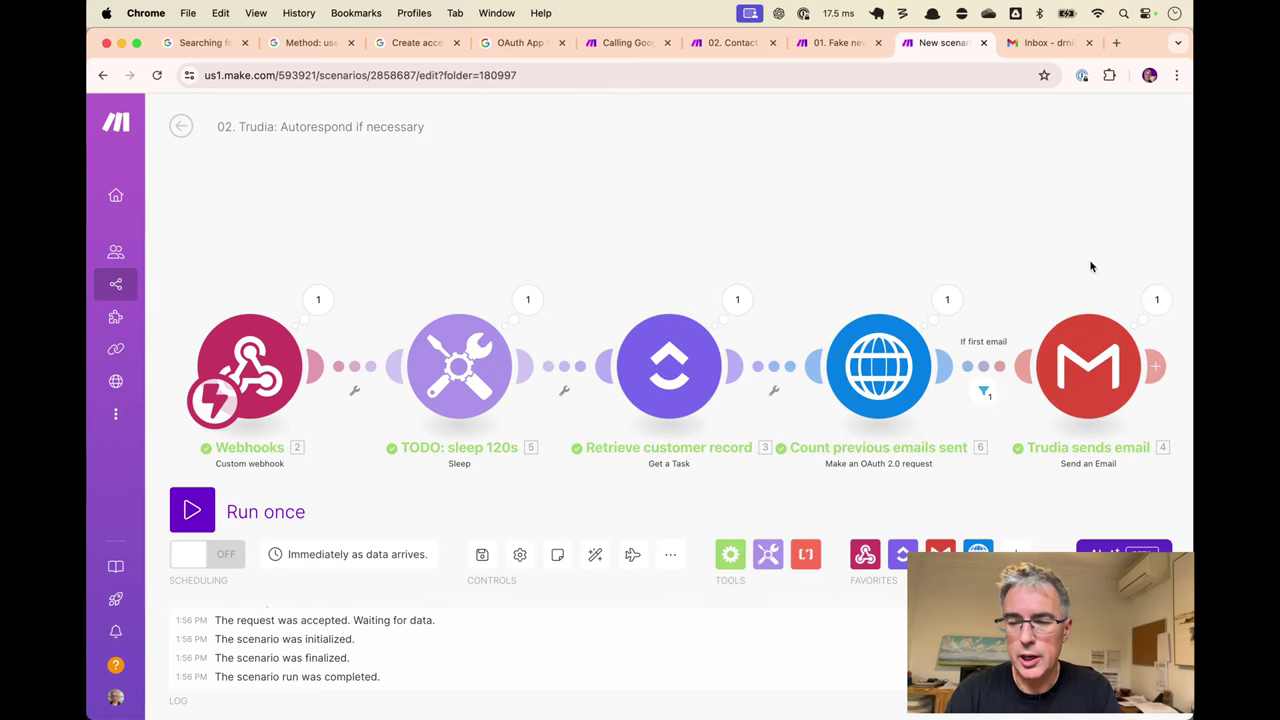
# Archive the 'Thank you for contacting us' reply and draft a 'Test 4' email to the test contact.
pyautogui.click(1049, 43)
pyautogui.click(797, 205)
pyautogui.press('e')
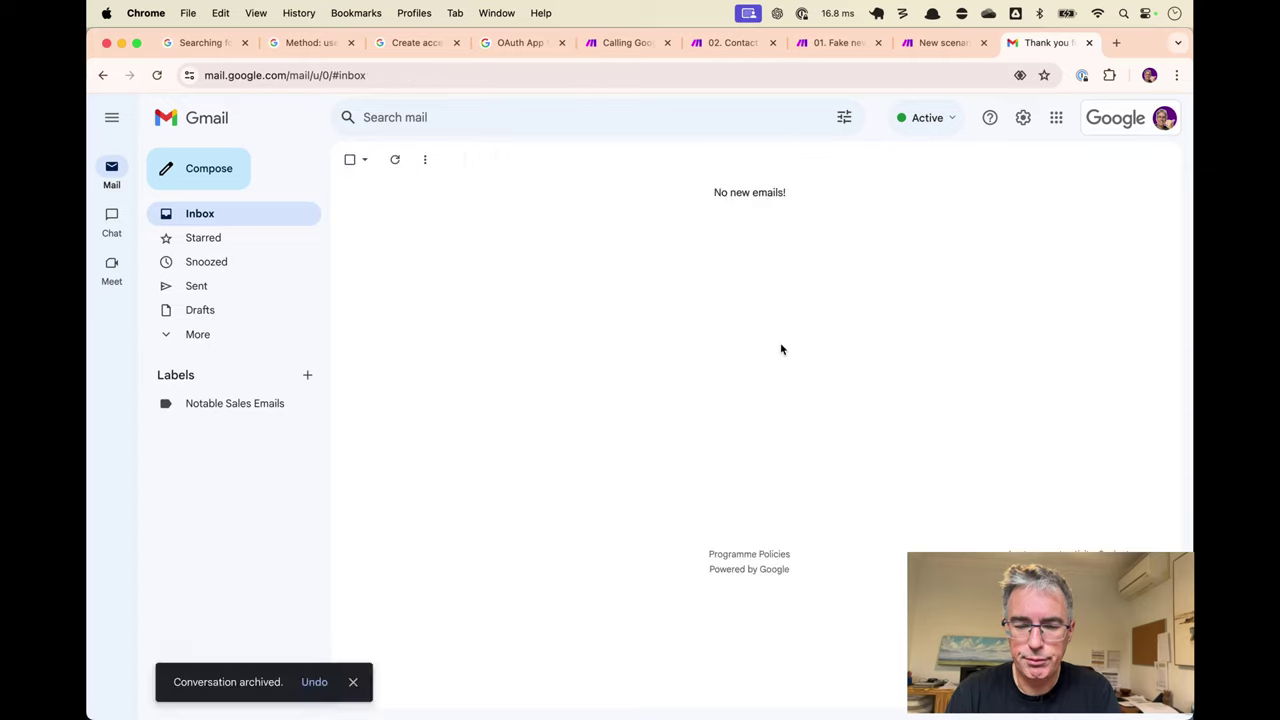
pyautogui.press('c')
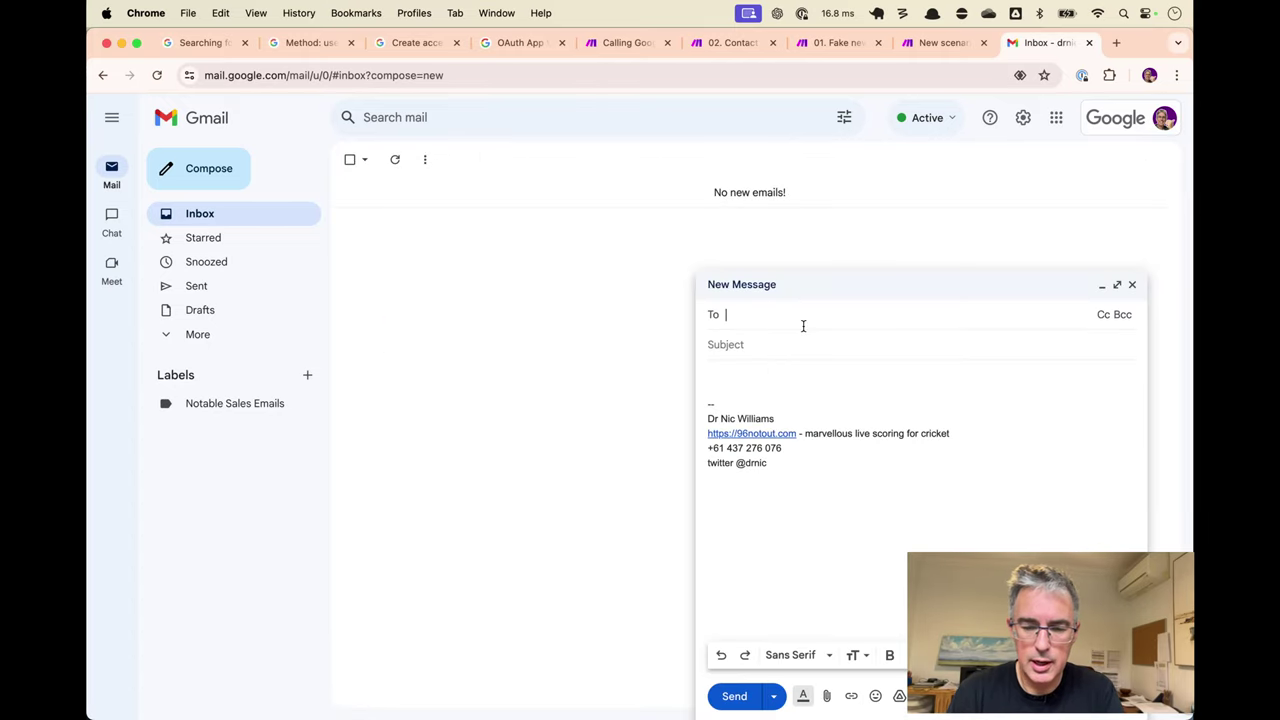
pyautogui.press('super+v')
pyautogui.press('Tab')
pyautogui.write('Test')
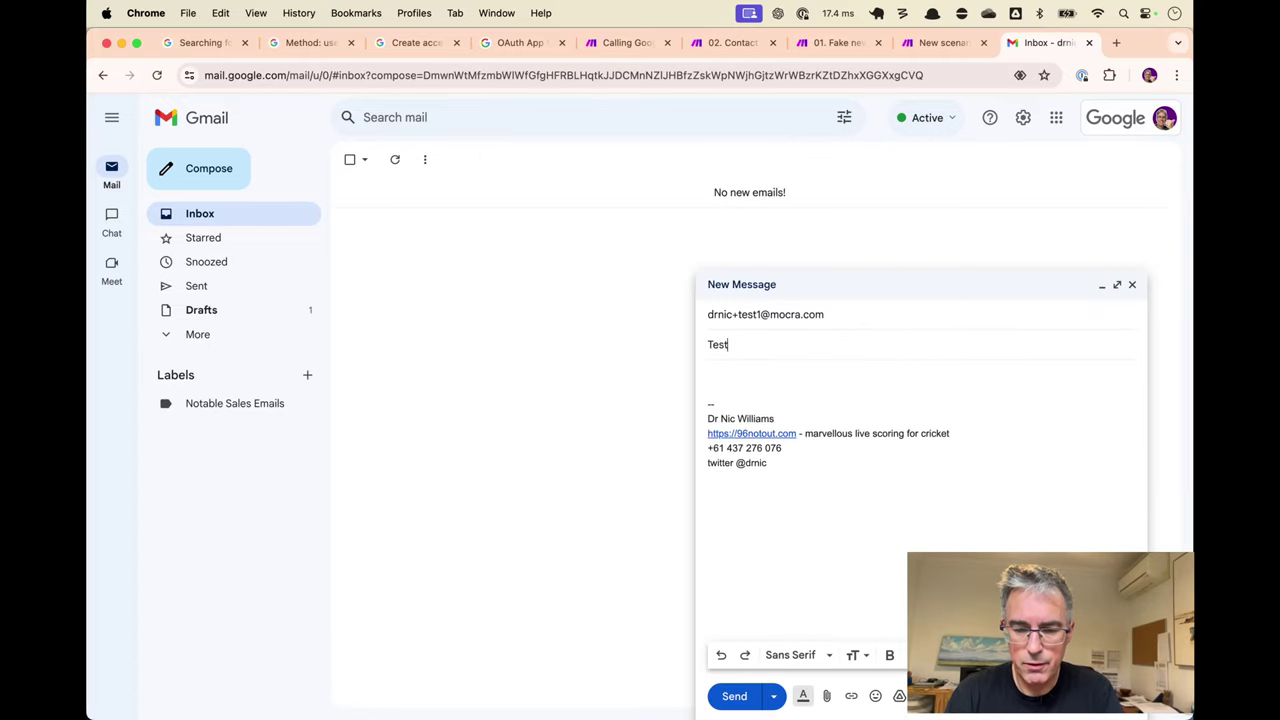
pyautogui.press('Tab')
pyautogui.write('L')
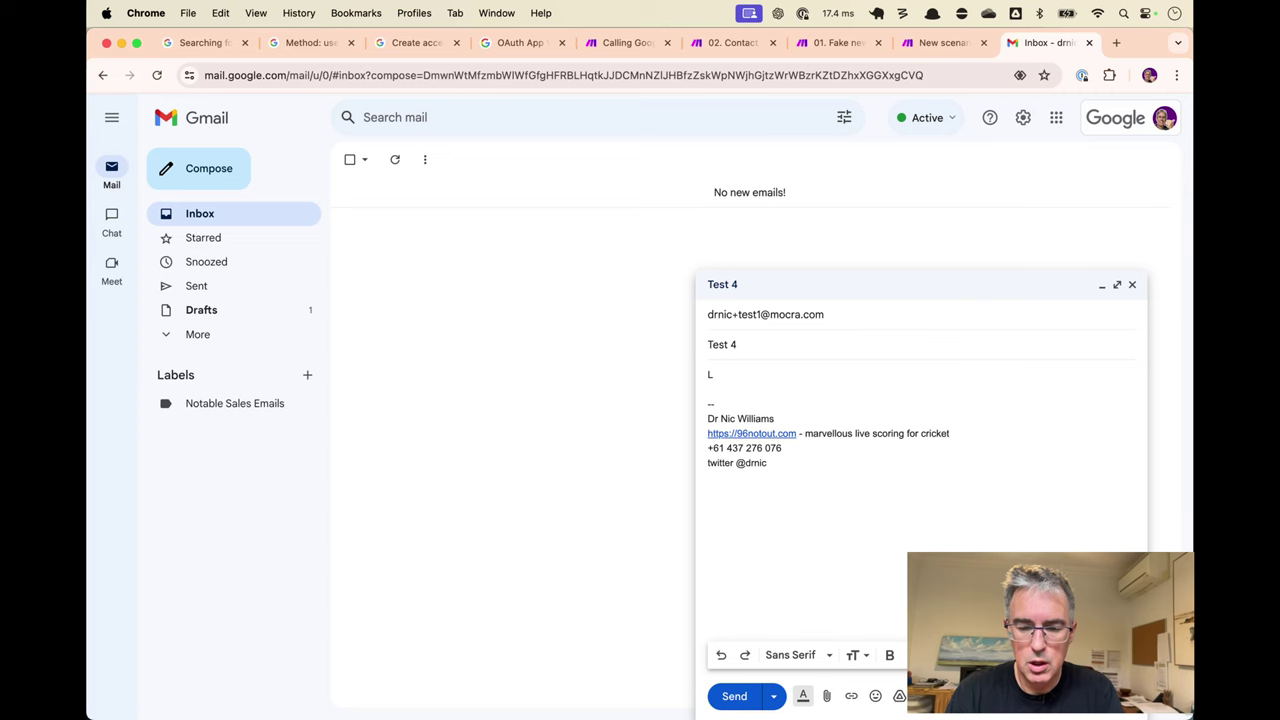
# Start a Trudia run waiting for new webhook data, then send the Test 4 email.
pyautogui.hotkey('ctrl', 'shift', 'Tab')
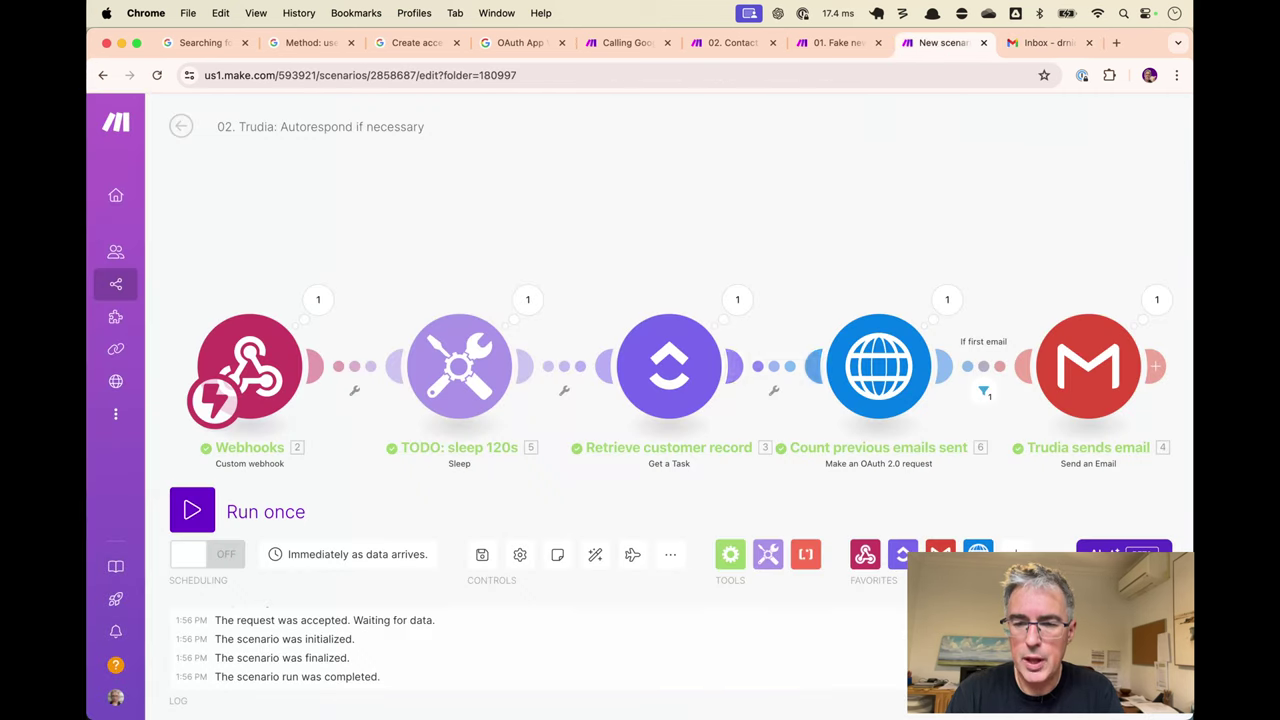
pyautogui.click(192, 511)
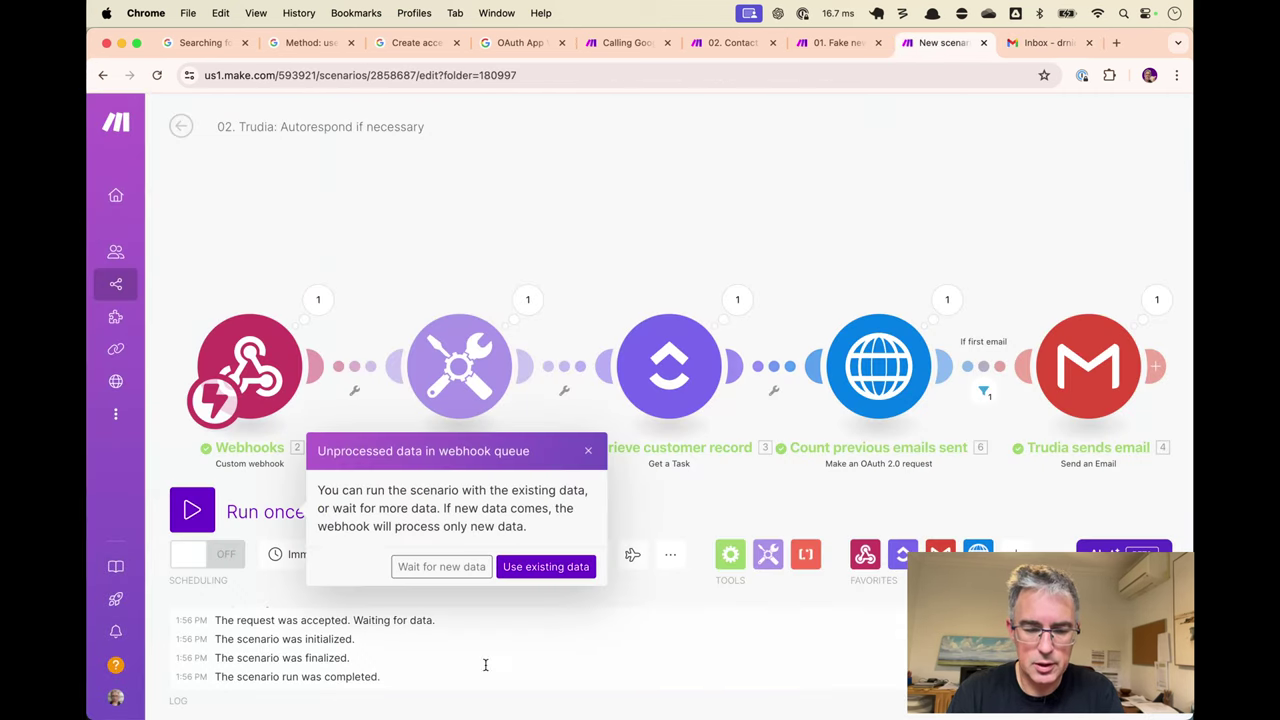
pyautogui.click(440, 566)
pyautogui.hotkey('ctrl', 'shift', 'Tab')
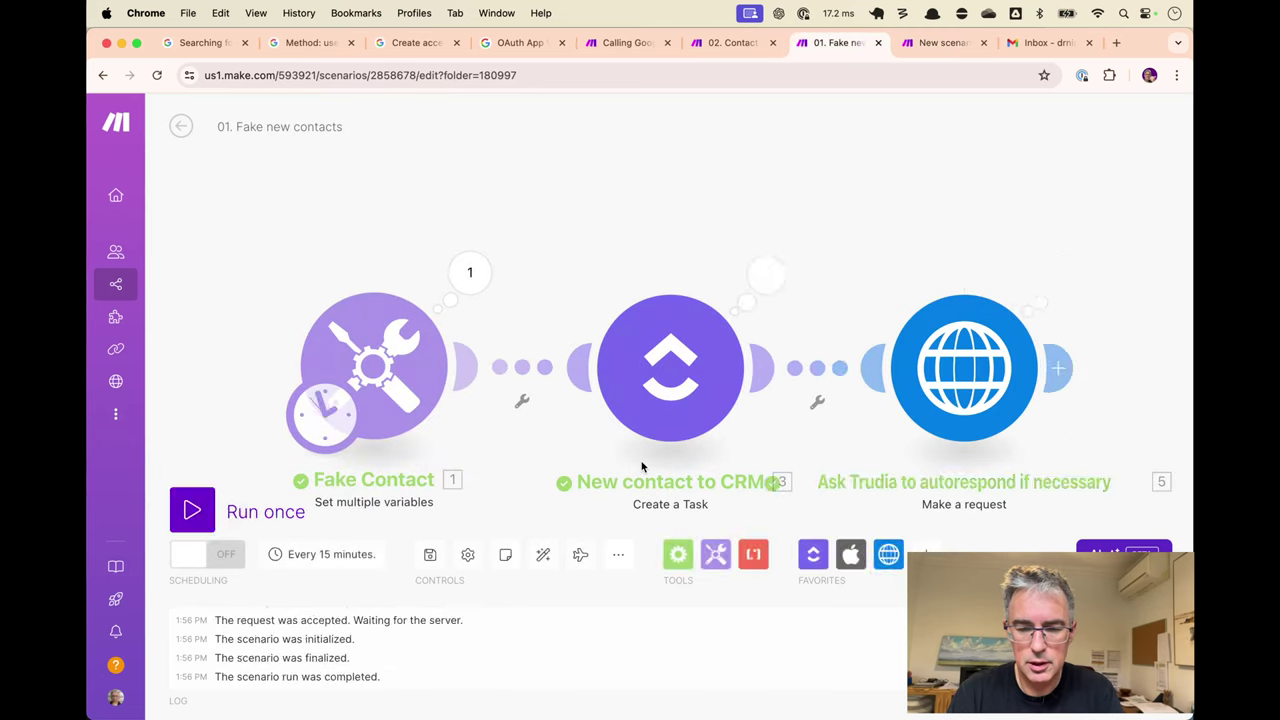
pyautogui.hotkey('ctrl', 'Tab')
pyautogui.hotkey('ctrl', 'Tab')
pyautogui.click(734, 696)
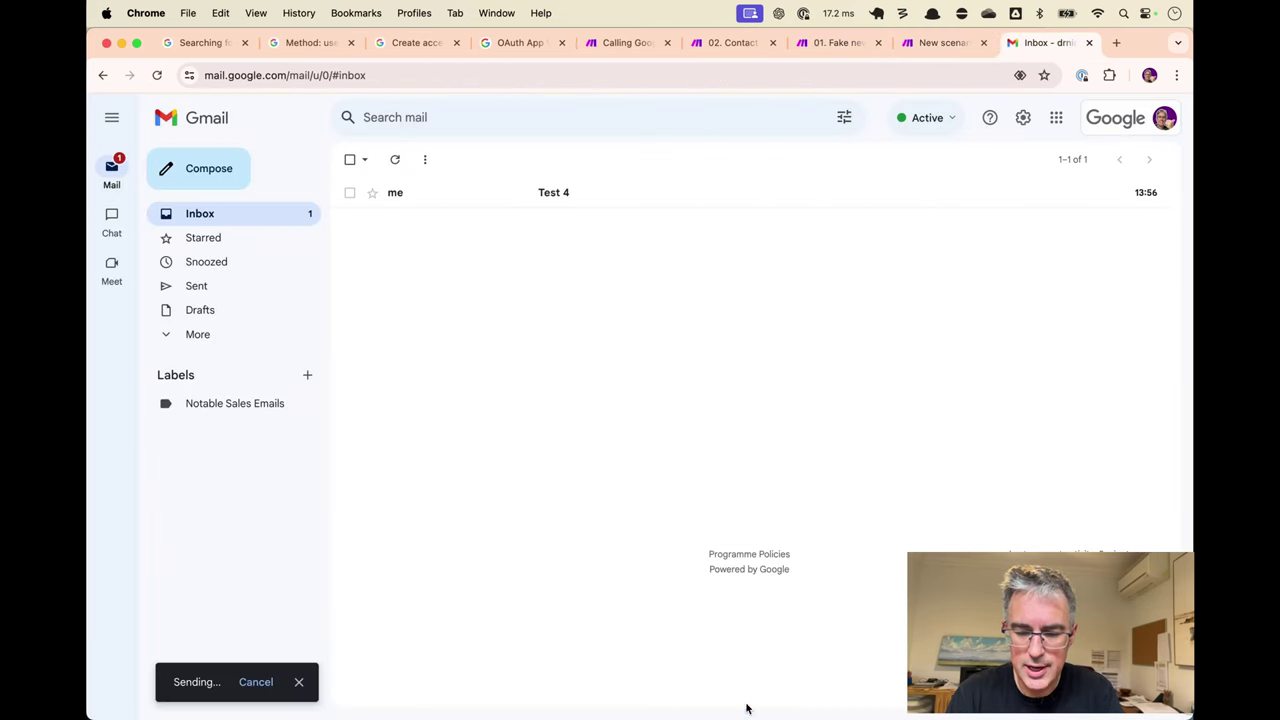
# Inspect the count request's run output and confirm resultSizeEstimate is 1.
pyautogui.hotkey('ctrl', 'shift', 'Tab')
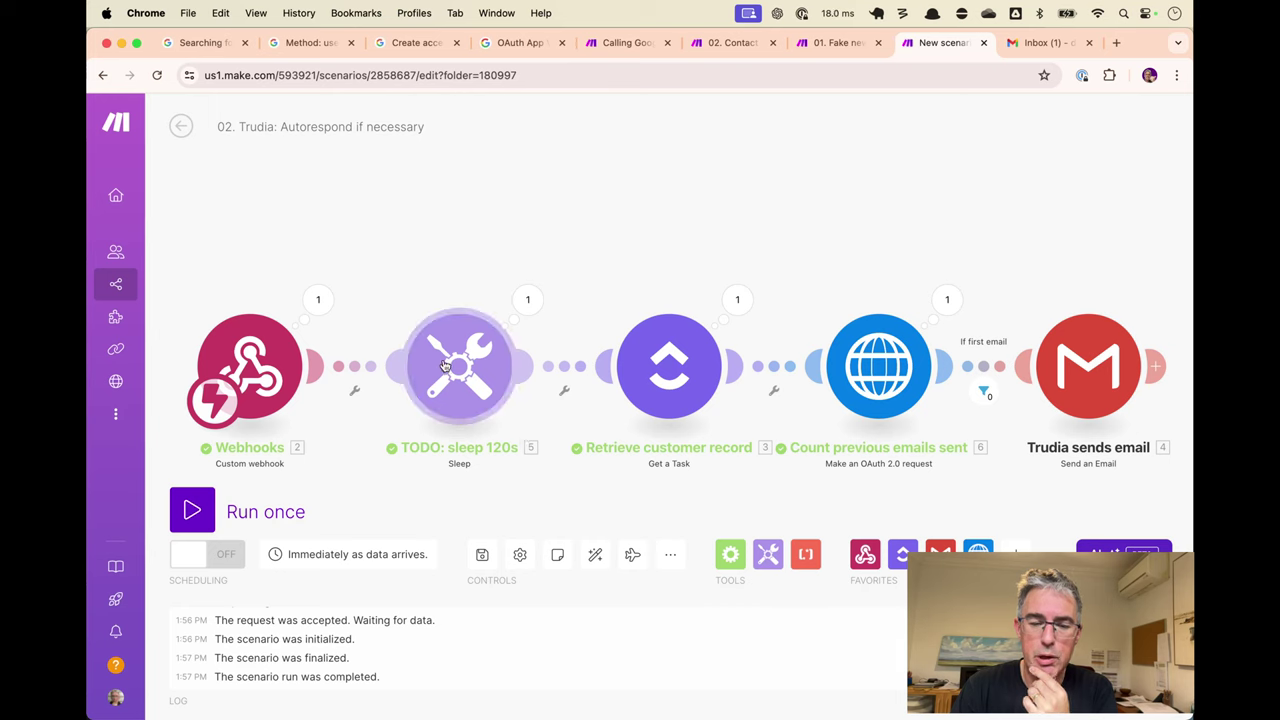
pyautogui.click(945, 300)
pyautogui.click(627, 582)
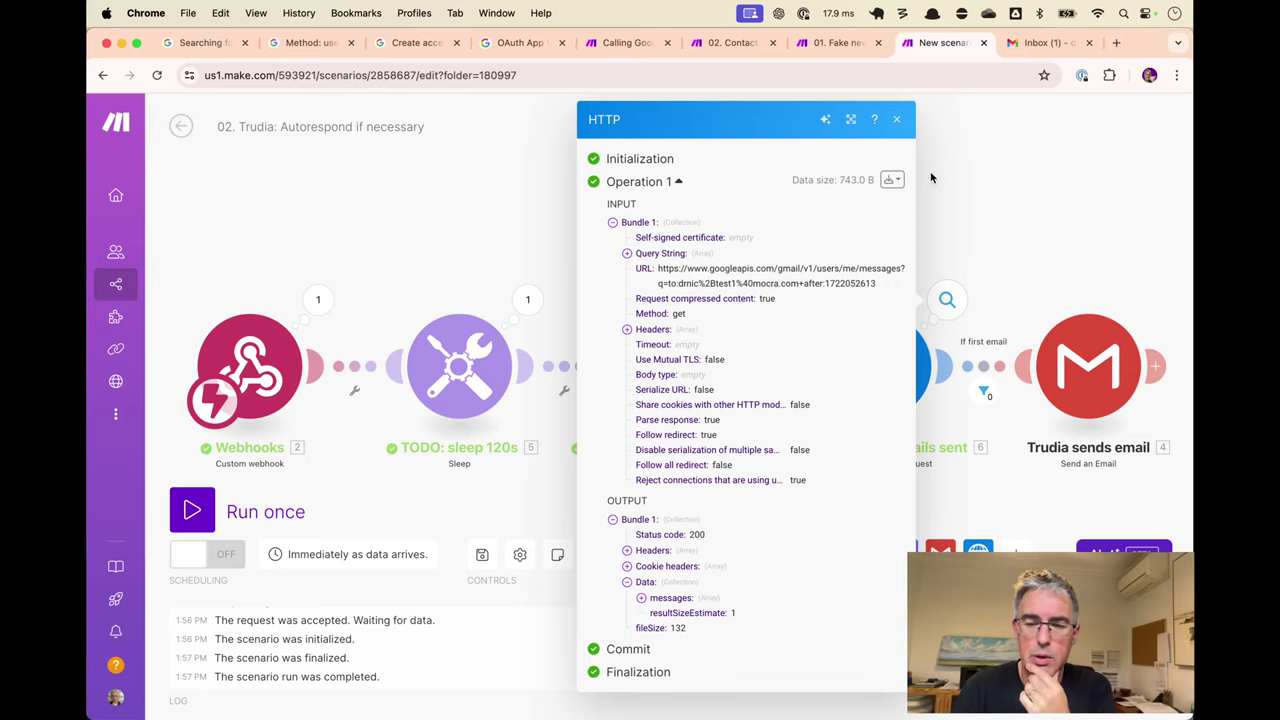
pyautogui.click(895, 119)
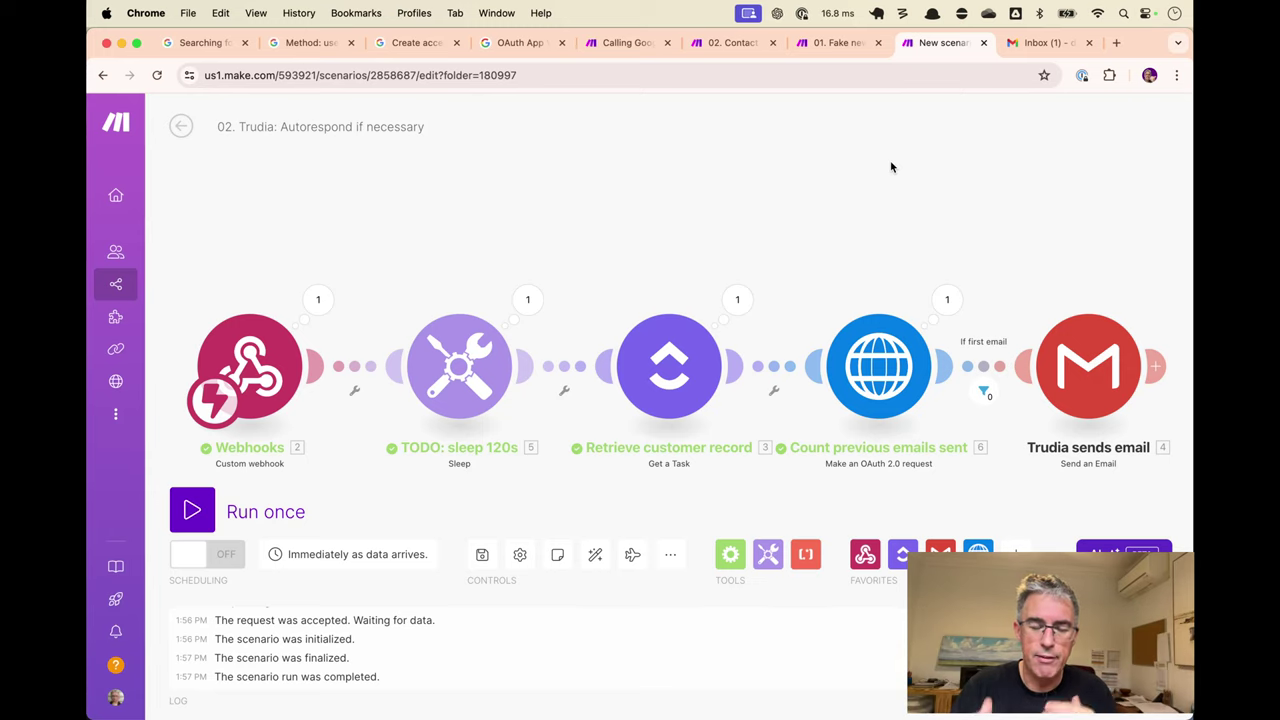
# Change the sleep step's delay from 20 to 120 seconds.
pyautogui.click(459, 365)
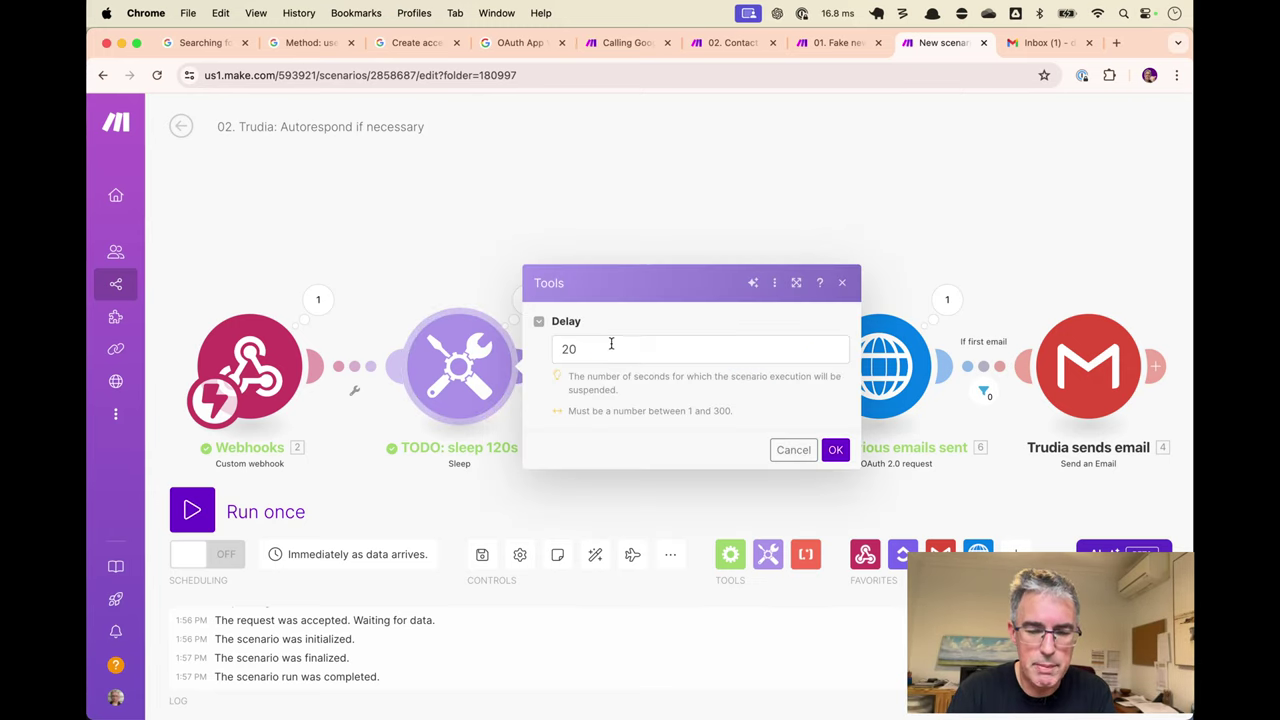
pyautogui.click(610, 345)
pyautogui.press('super+Left')
pyautogui.write('1')
pyautogui.click(833, 449)
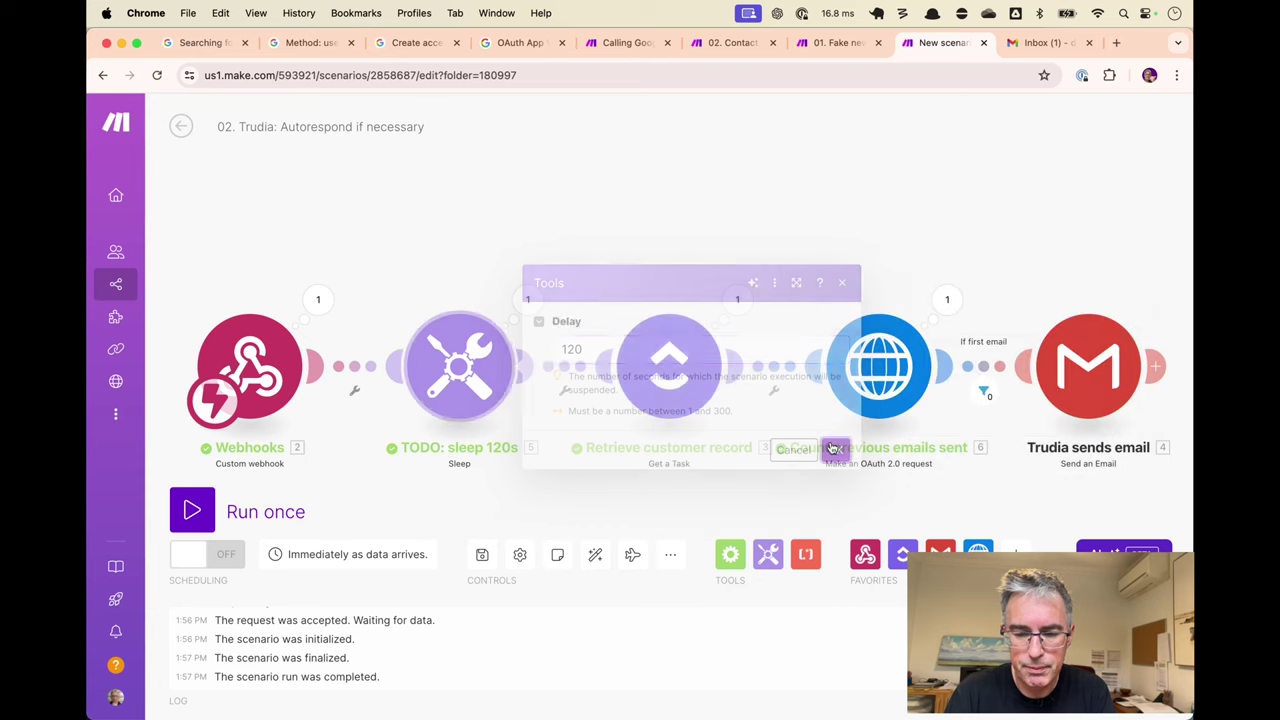
# Rename the sleep step to 'Wait for human to reply or not'.
pyautogui.rightClick(434, 366)
pyautogui.click(494, 457)
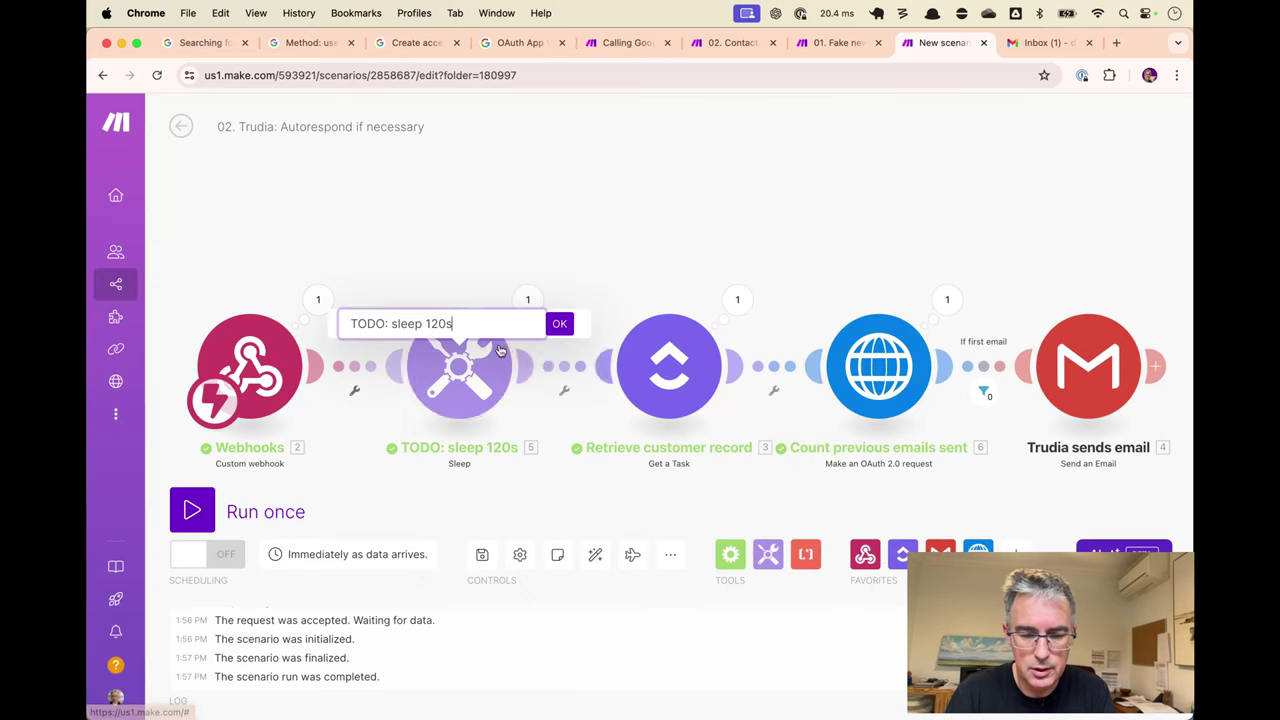
pyautogui.write('Wait for ')
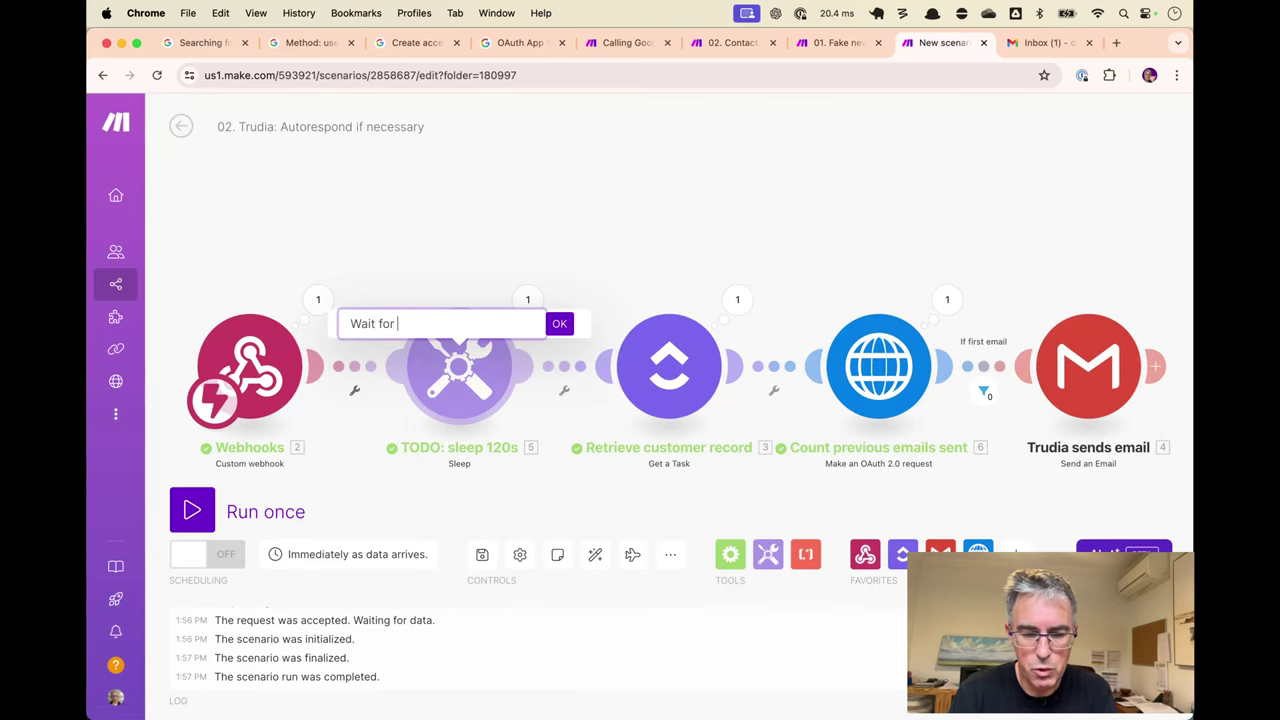
pyautogui.write('human to reply or not')
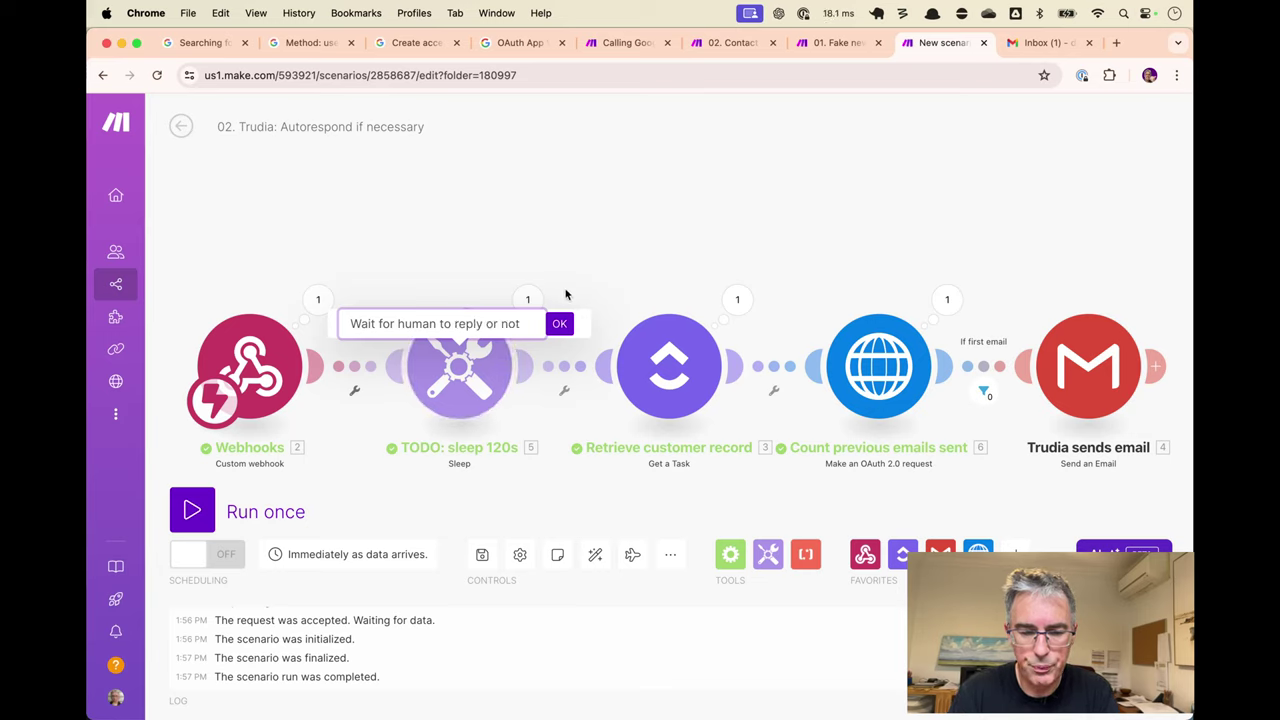
pyautogui.click(558, 322)
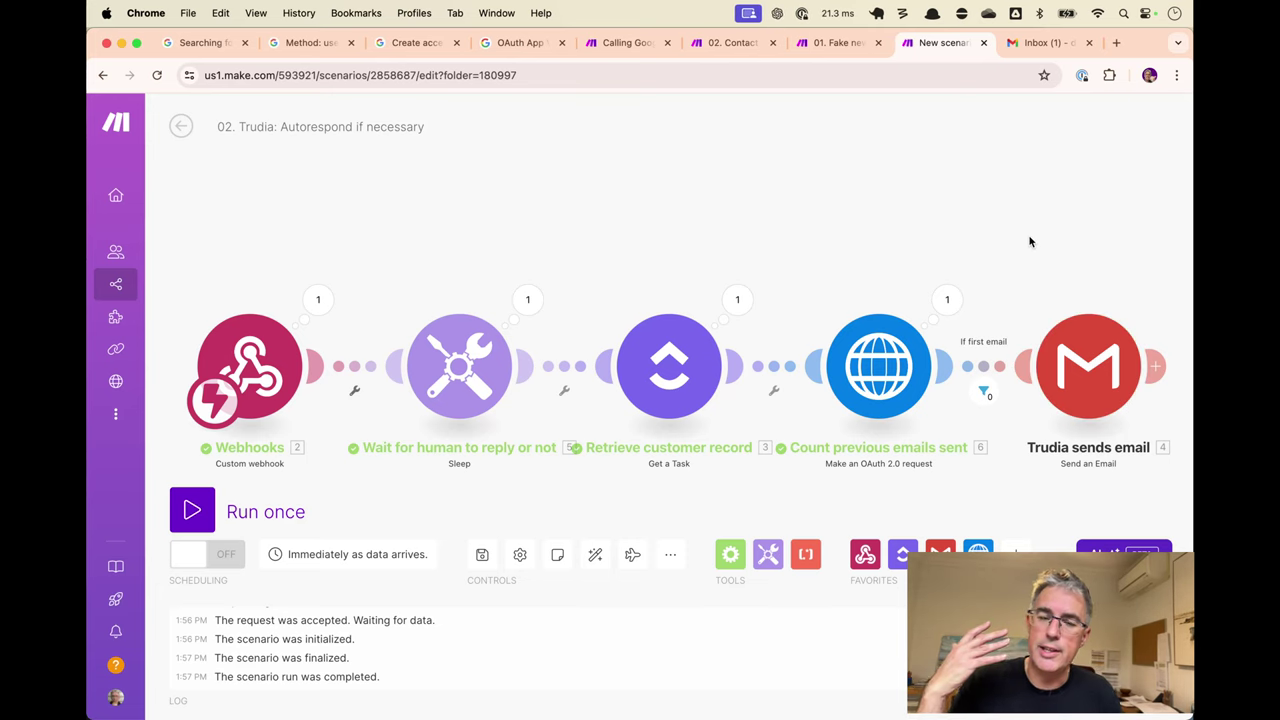
pyautogui.click(1088, 366)
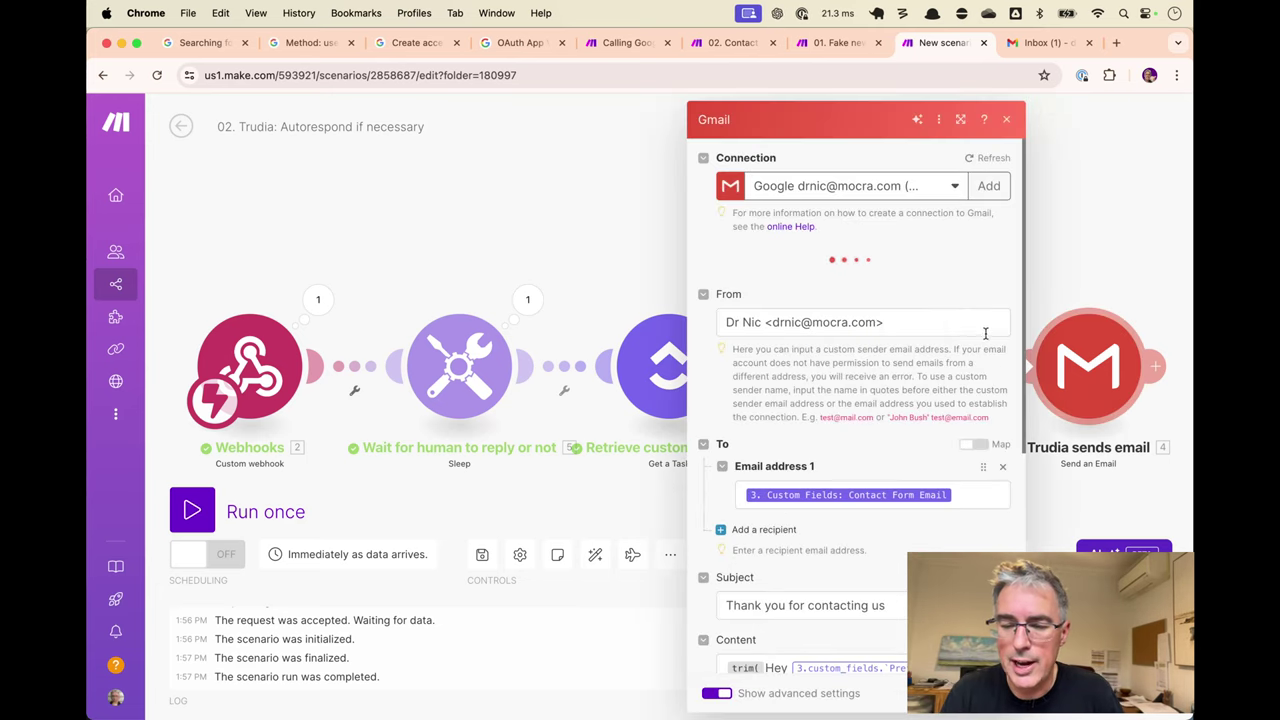
pyautogui.scroll(-5, 851, 466)
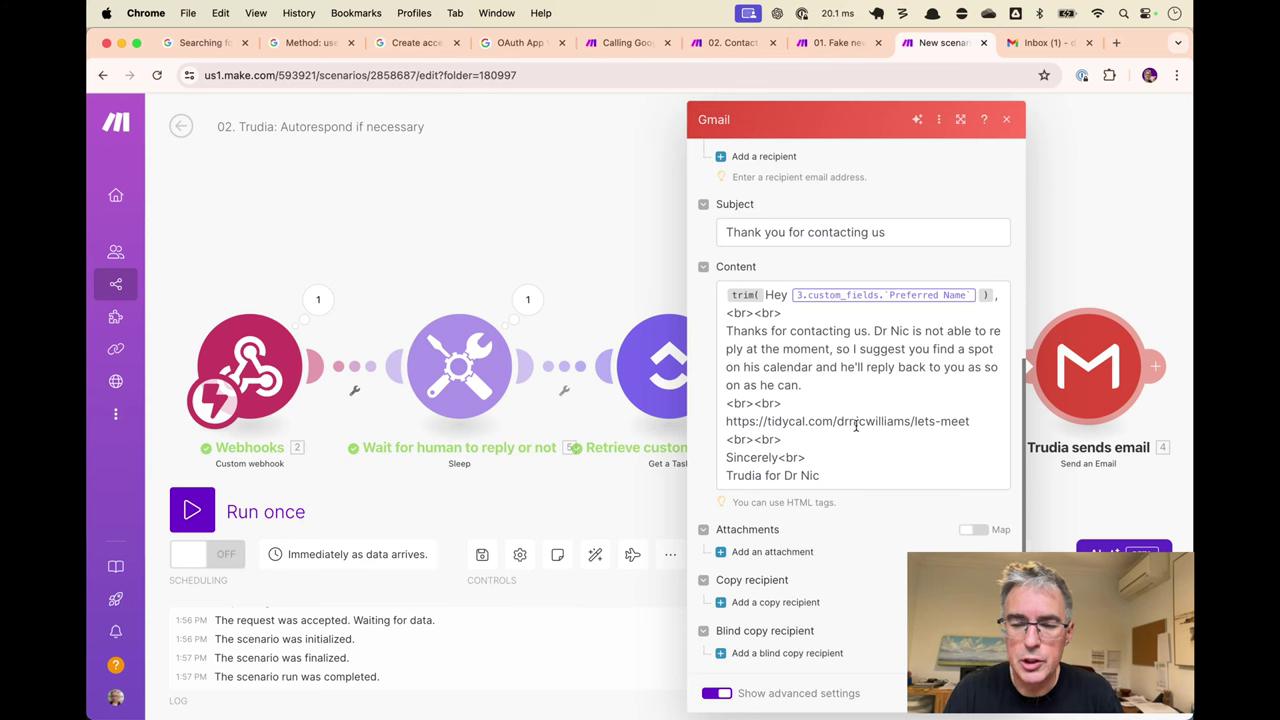
pyautogui.tripleClick(857, 421)
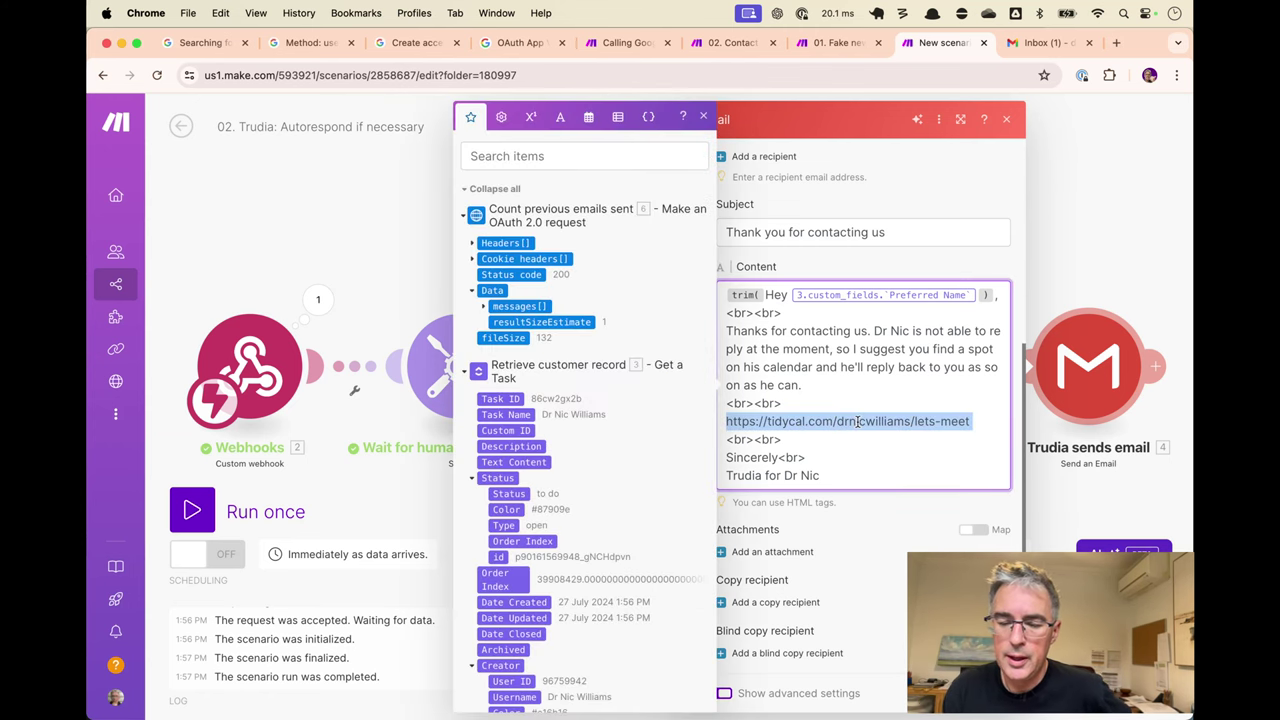
pyautogui.press('Escape')
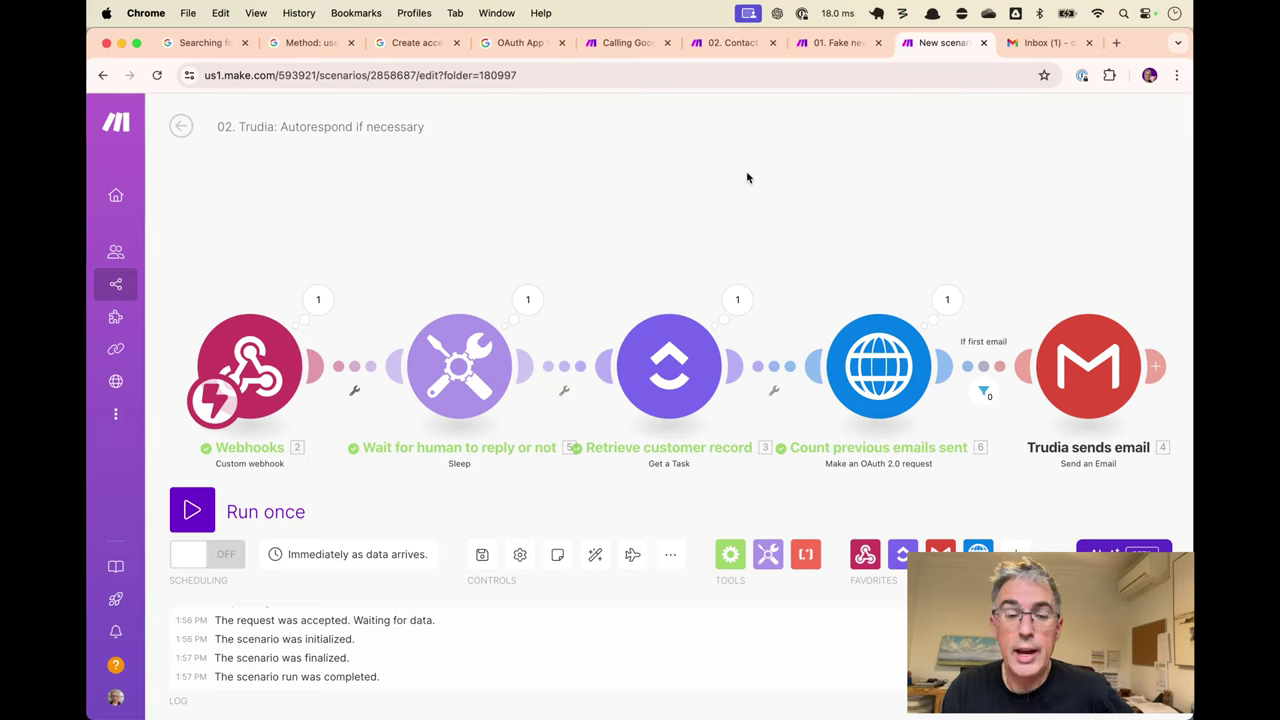